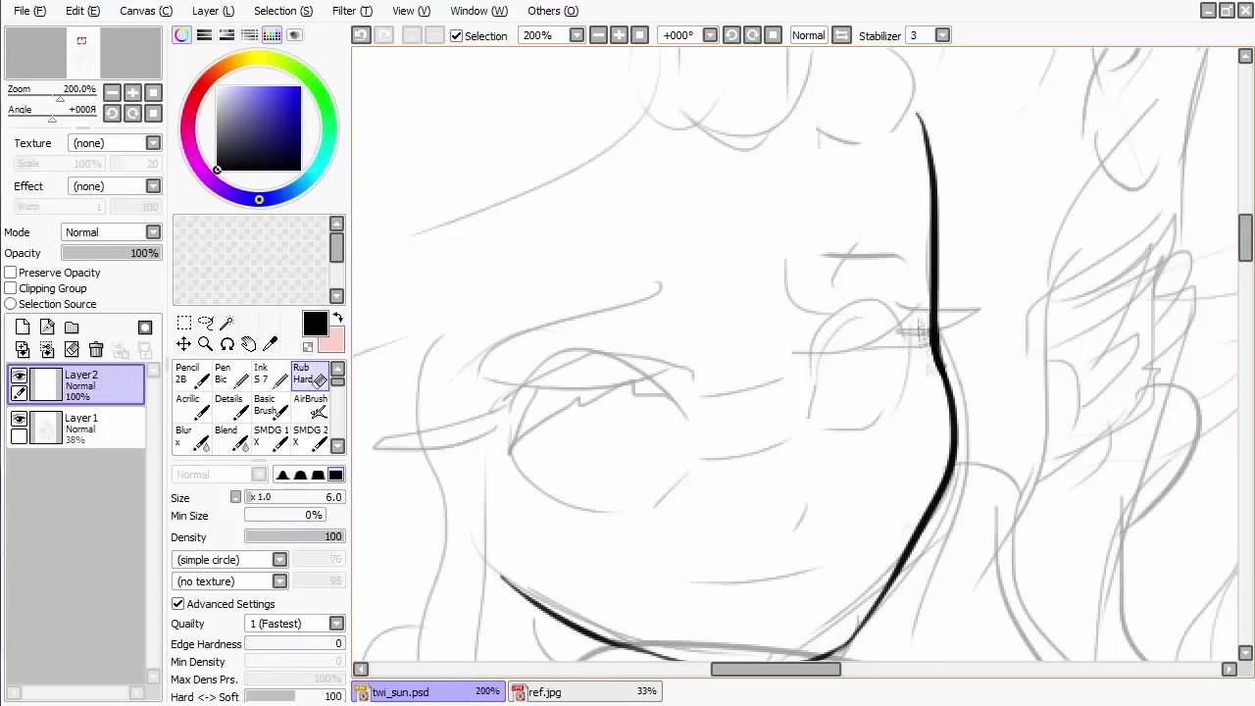
Ink the upper and lower lid lines of the near eye over the sketch.
left_click_drag(475, 390, 593, 343)
key("ctrl+z")
mouse_move(481, 394)
left_mouse_down()
mouse_move(741, 375)
mouse_move(732, 338)
left_mouse_up()
mouse_move(549, 406)
left_mouse_down()
mouse_move(619, 460)
mouse_move(727, 418)
left_mouse_up()
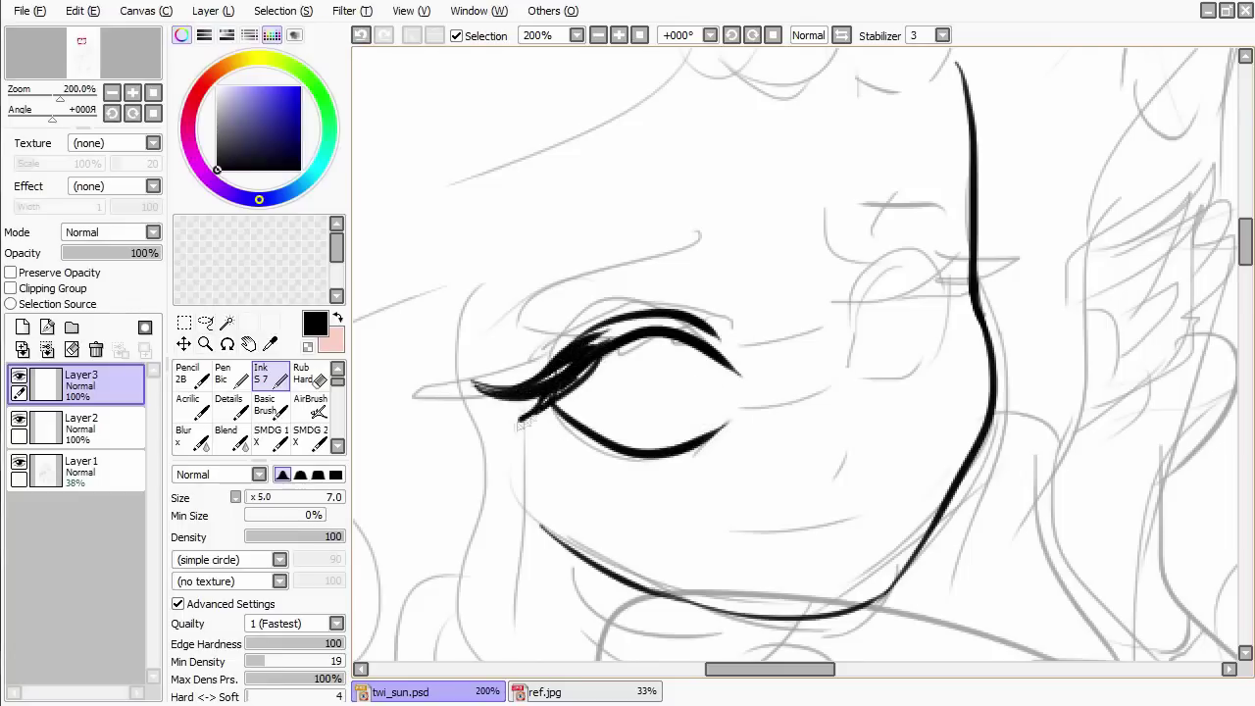
Build the near eye's upper lashes into a thick solid black shape with a pointed flick at the inner corner.
key("ctrl+z")
left_click_drag(642, 339, 594, 394)
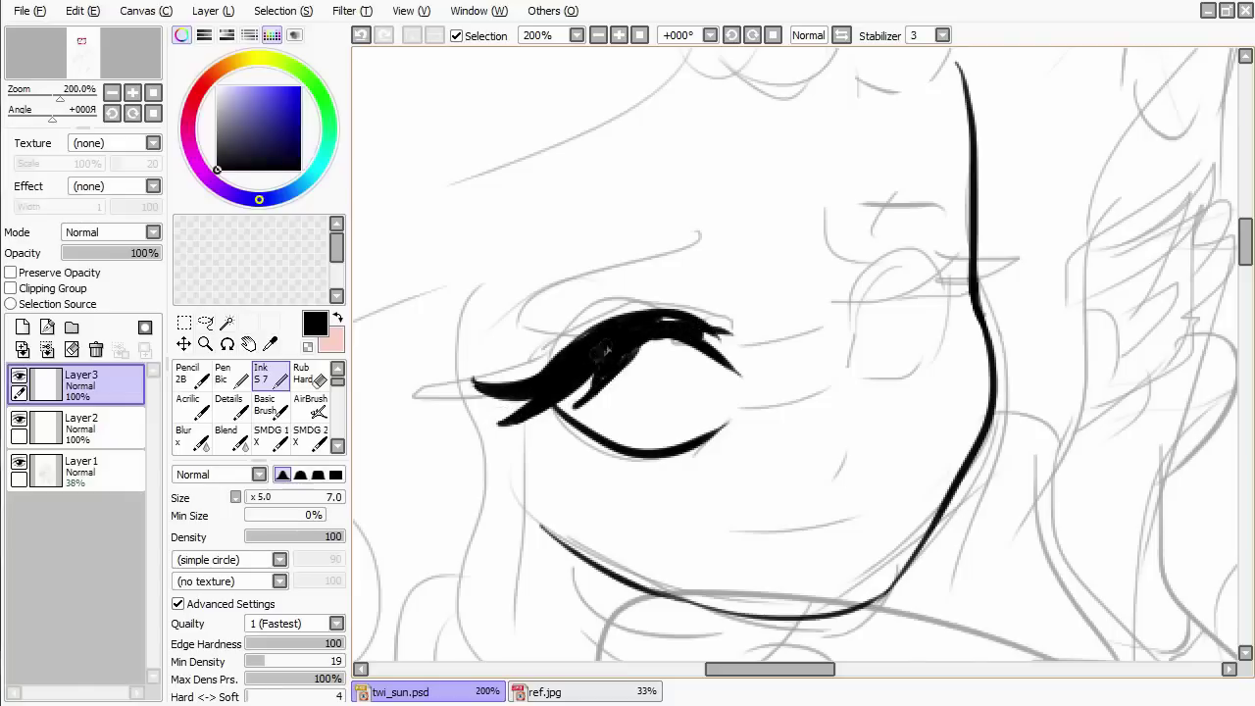
key("ctrl+z")
left_click_drag(668, 336, 629, 384)
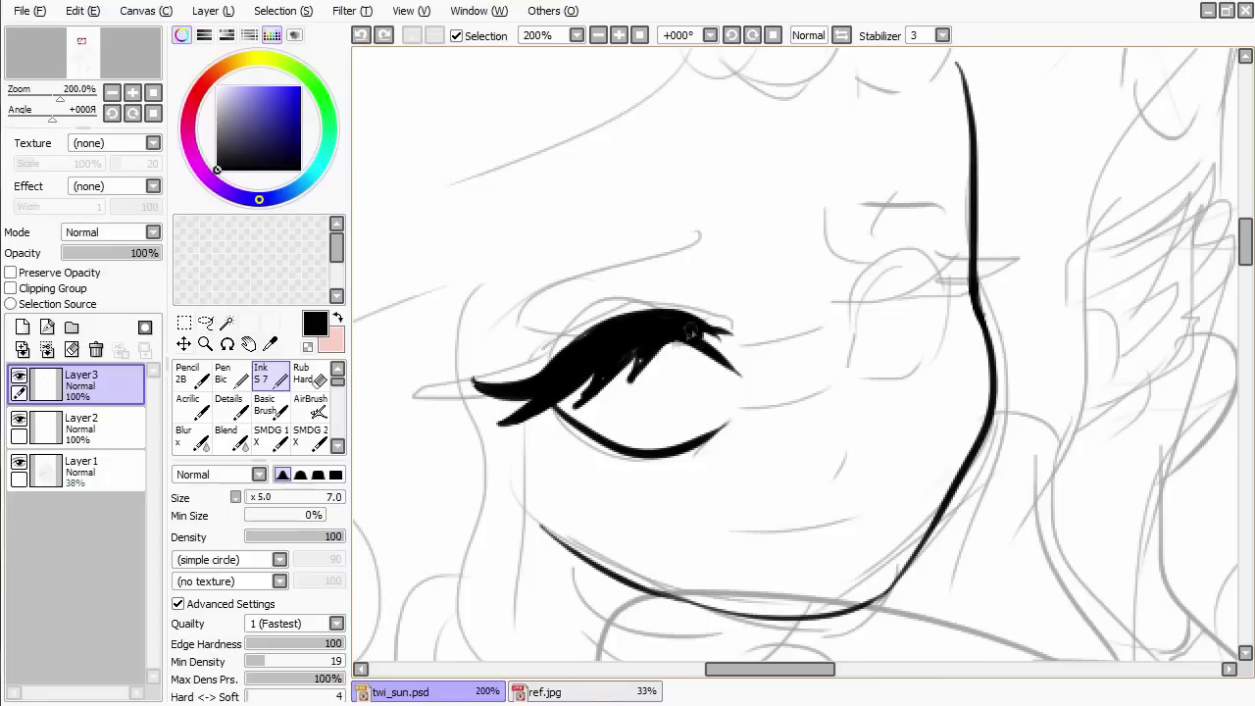
key("ctrl+z")
left_click_drag(725, 349, 773, 342)
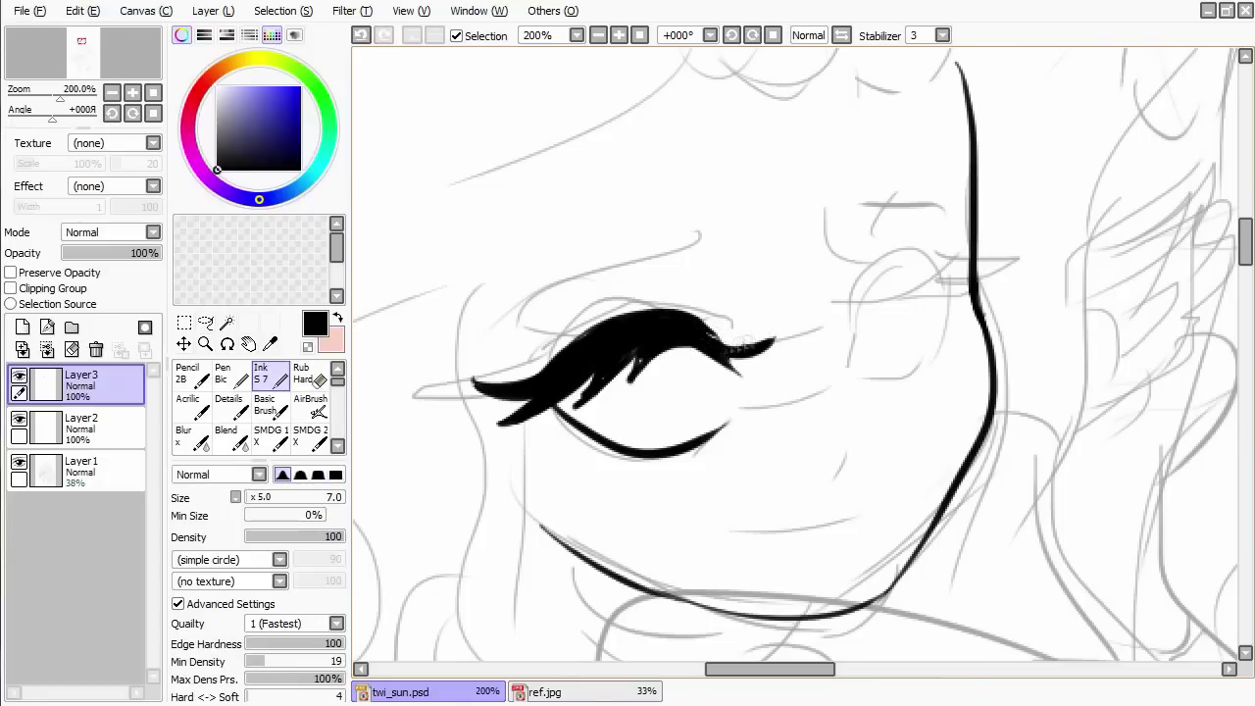
Refine the lash points under the near eye's upper lid and redraw the inner-corner flick slightly shorter.
scroll(676, 324, "up", 1)
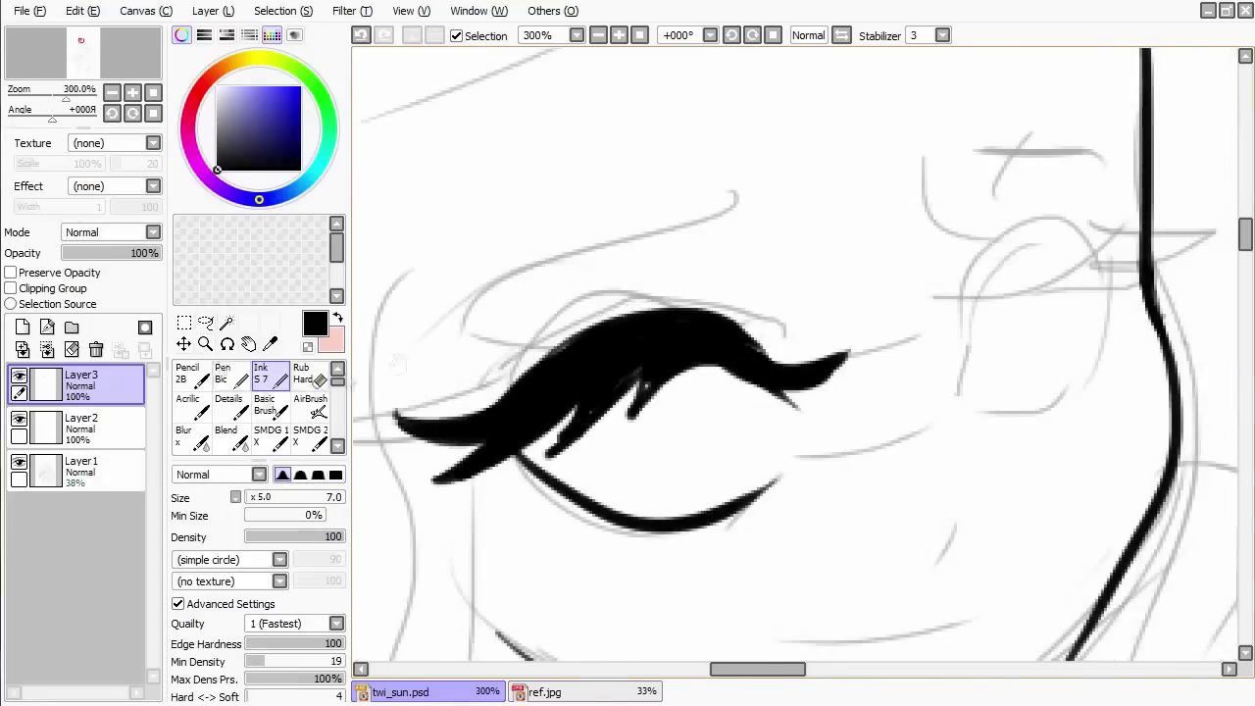
key("ctrl+z")
mouse_move(581, 422)
left_mouse_down()
mouse_move(625, 377)
mouse_move(676, 363)
mouse_move(639, 377)
left_mouse_up()
key("ctrl+z")
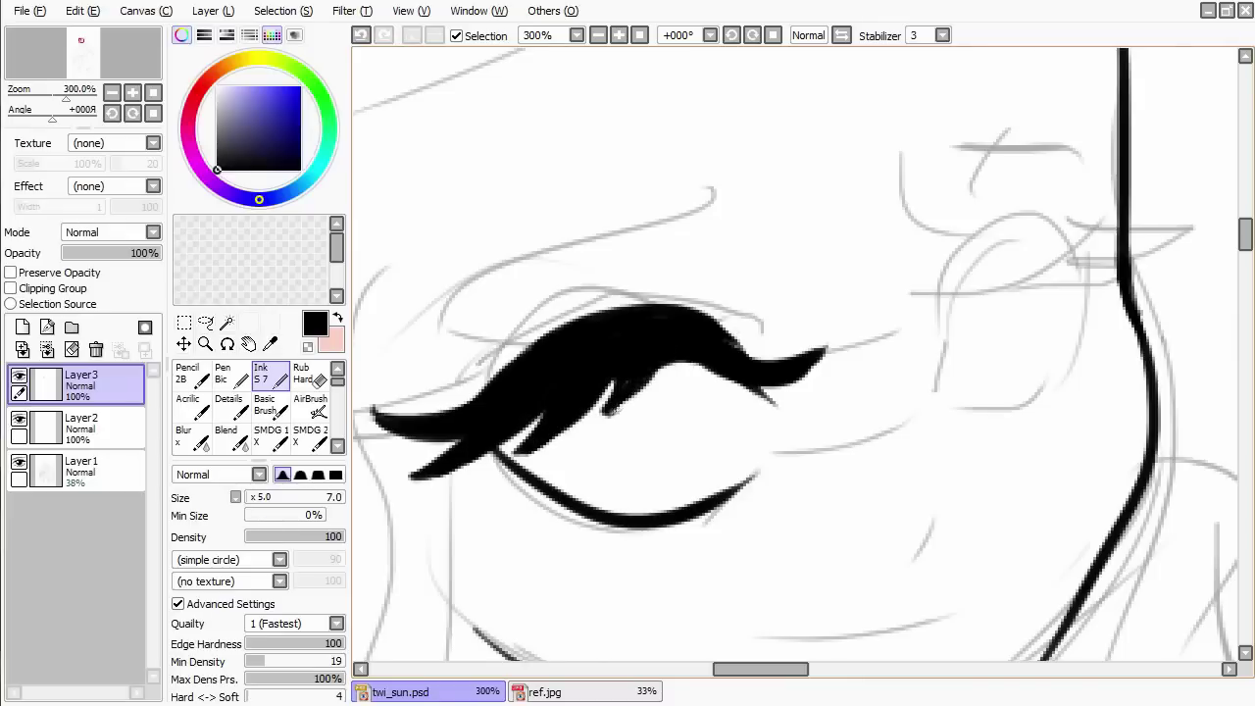
key("ctrl+z")
left_click_drag(725, 353, 813, 369)
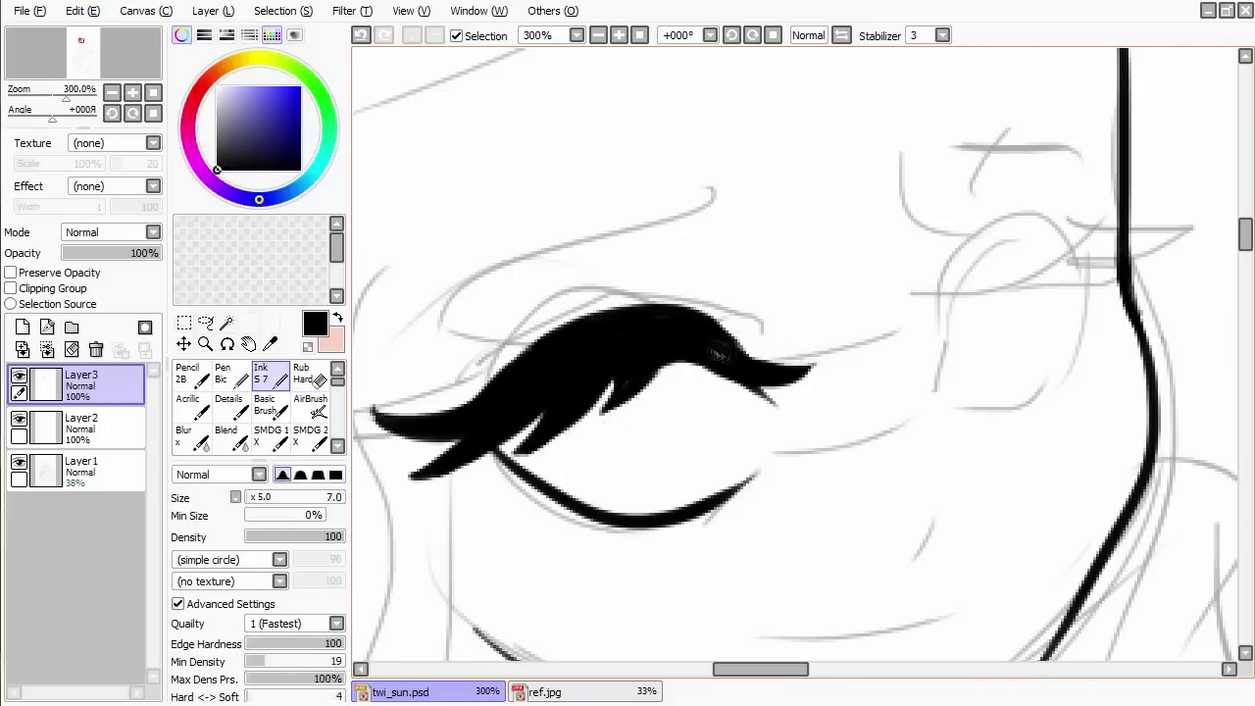
Clean up the near eye's outer lash tips and ink small lower lashes at its outer corner.
key("e")
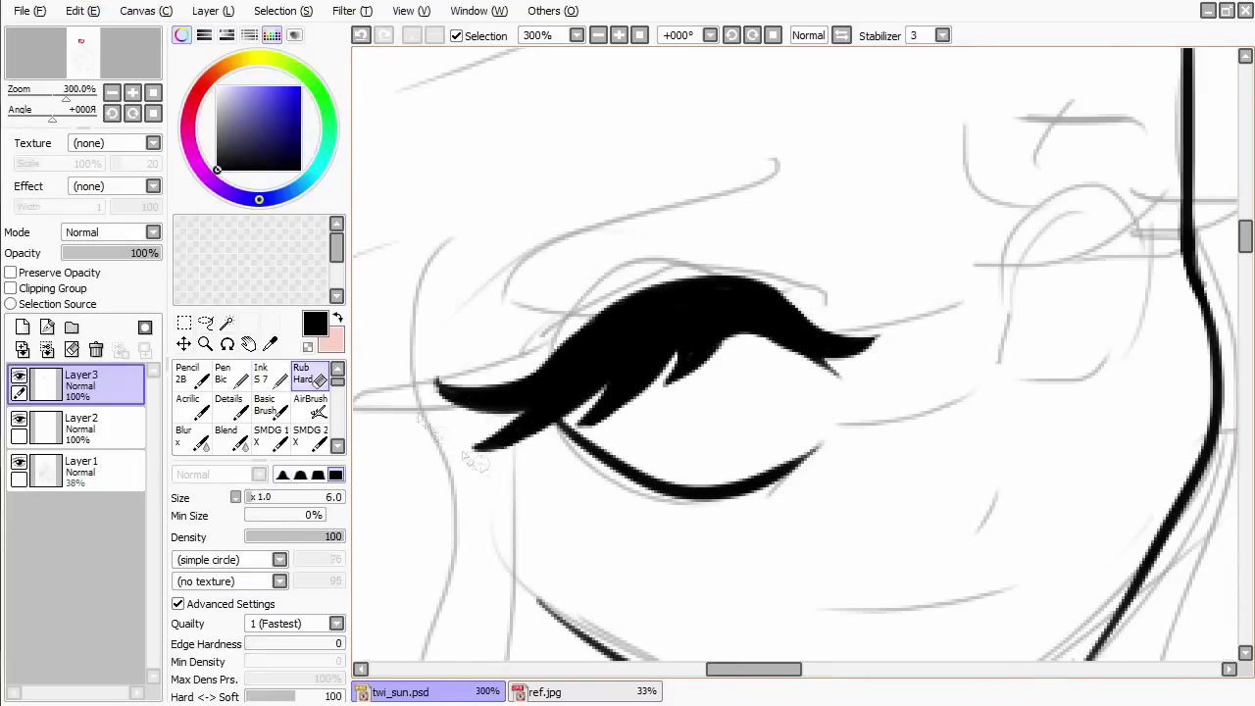
key("e")
left_click_drag(564, 367, 574, 324)
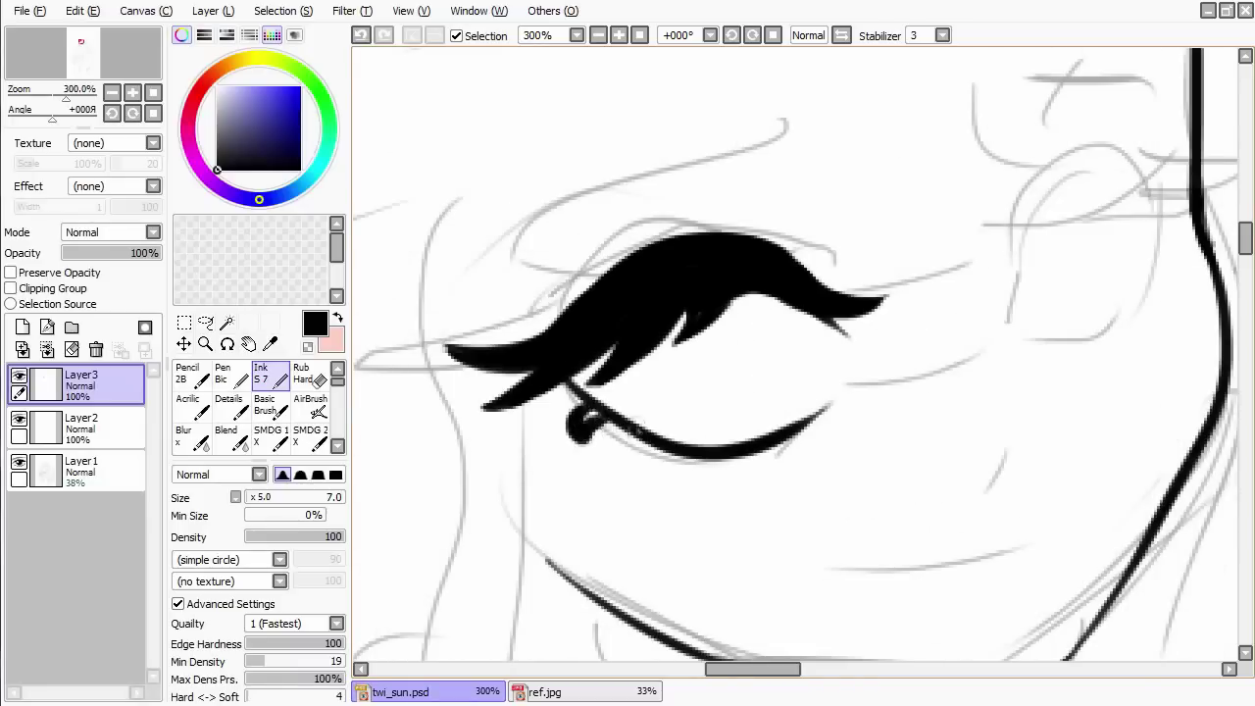
mouse_move(580, 421)
left_mouse_down()
mouse_move(602, 444)
mouse_move(472, 459)
left_mouse_up()
Ink the far eye's upper lid as a thick black arch with pointed lashes extending past the face outline.
mouse_move(1068, 221)
left_mouse_down()
mouse_move(888, 323)
mouse_move(1148, 211)
mouse_move(883, 304)
mouse_move(1044, 229)
mouse_move(1106, 262)
left_mouse_up()
left_click_drag(895, 323, 1029, 228)
left_click_drag(911, 253, 1064, 232)
mouse_move(868, 321)
left_mouse_down()
mouse_move(919, 244)
mouse_move(880, 312)
mouse_move(949, 245)
left_mouse_up()
key("ctrl+z")
key("ctrl+z")
key("ctrl+z")
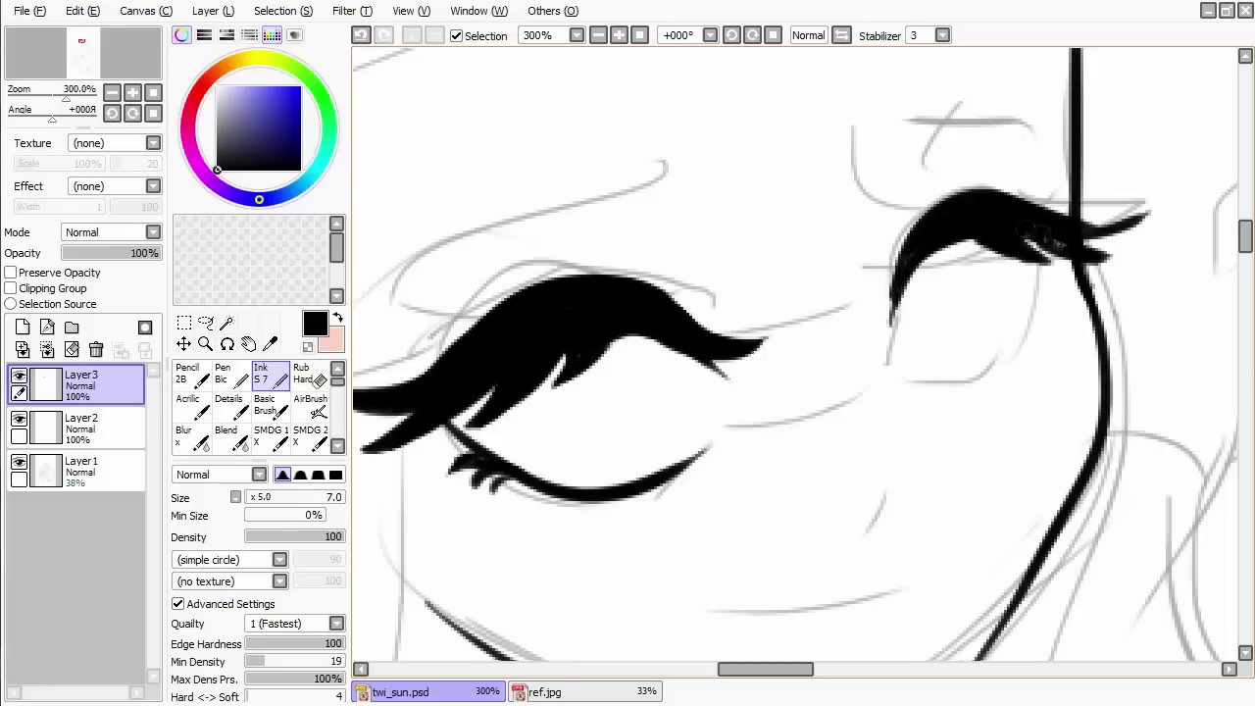
Fill out the far eye's outer lashes and trim their tips with the hard eraser.
key("e")
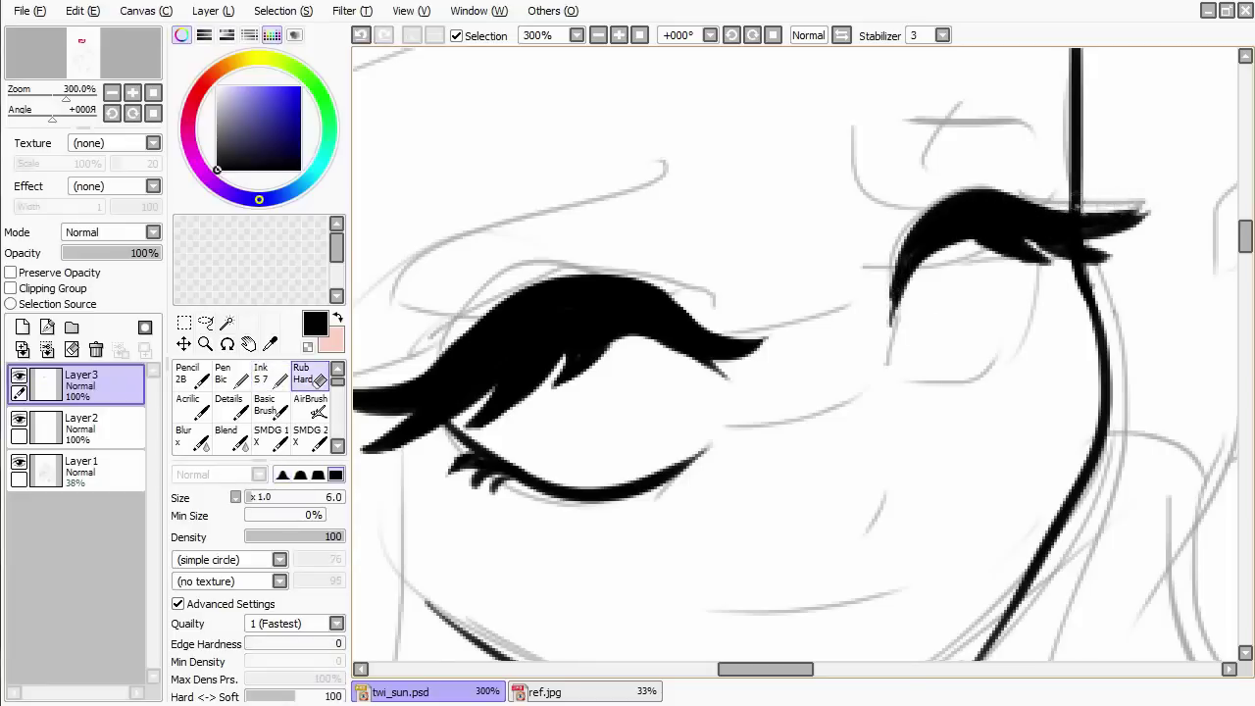
left_click_drag(1157, 204, 1127, 253)
key("e")
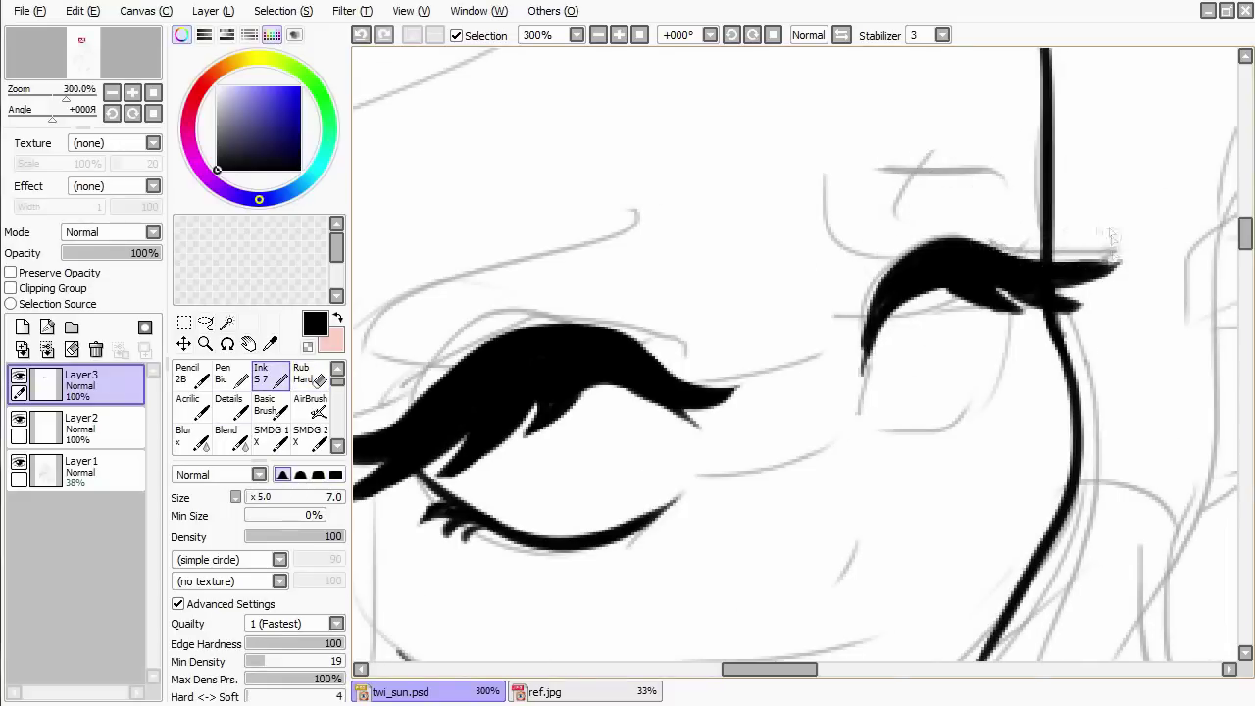
key("e")
key("e")
Ink the far eye's side and lower lid line and add small lashes at its outer lower corner.
mouse_move(1010, 312)
left_mouse_down()
mouse_move(900, 423)
mouse_move(929, 345)
left_mouse_up()
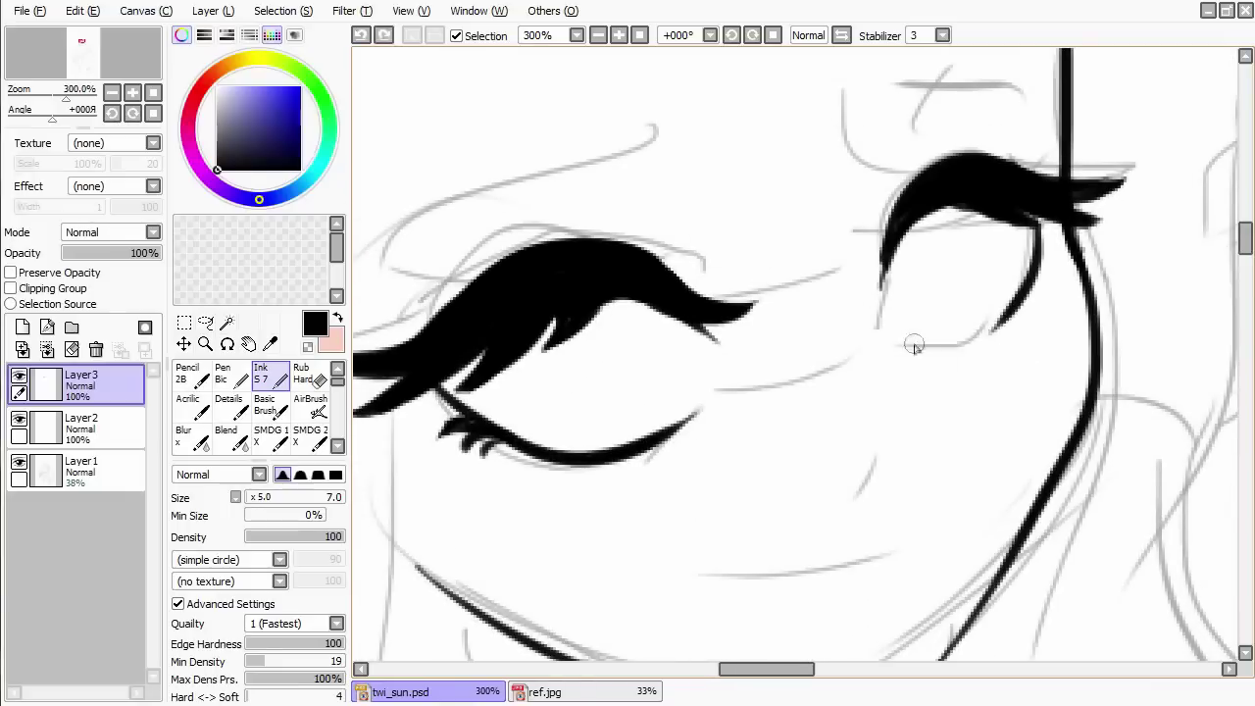
key("e")
key("e")
key("e")
key("e")
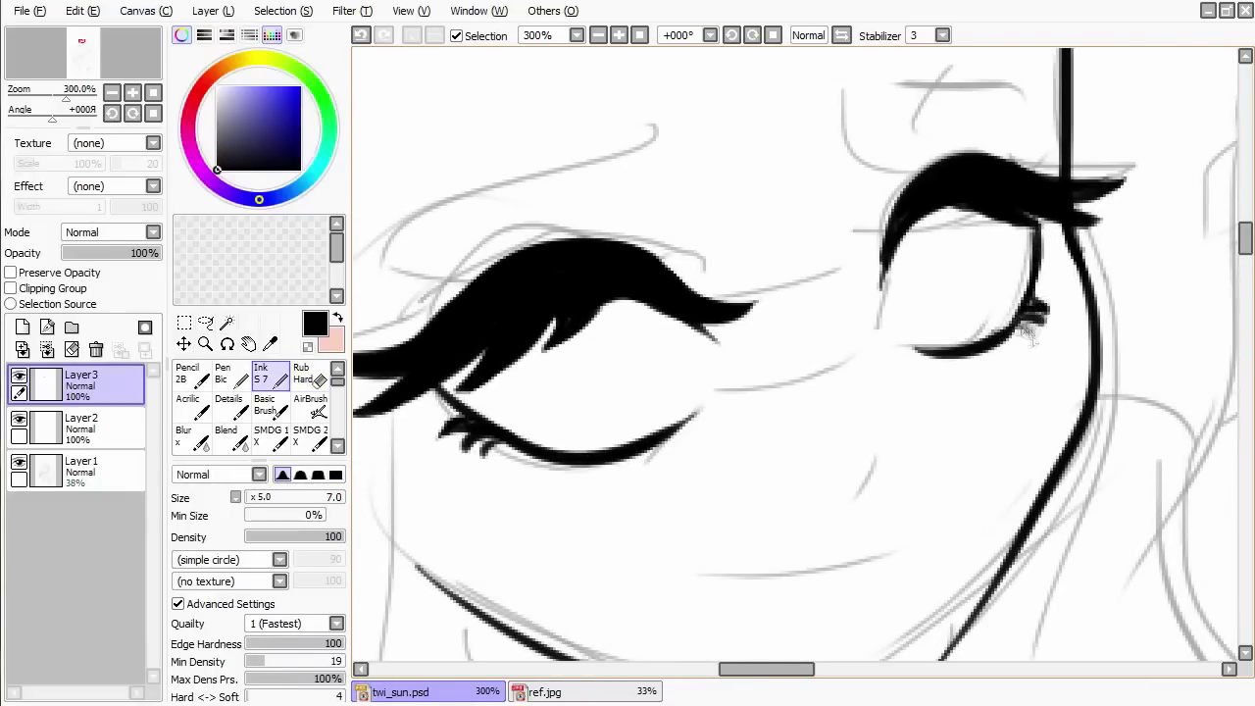
scroll(851, 406, "down", 3)
scroll(849, 406, "up", 3)
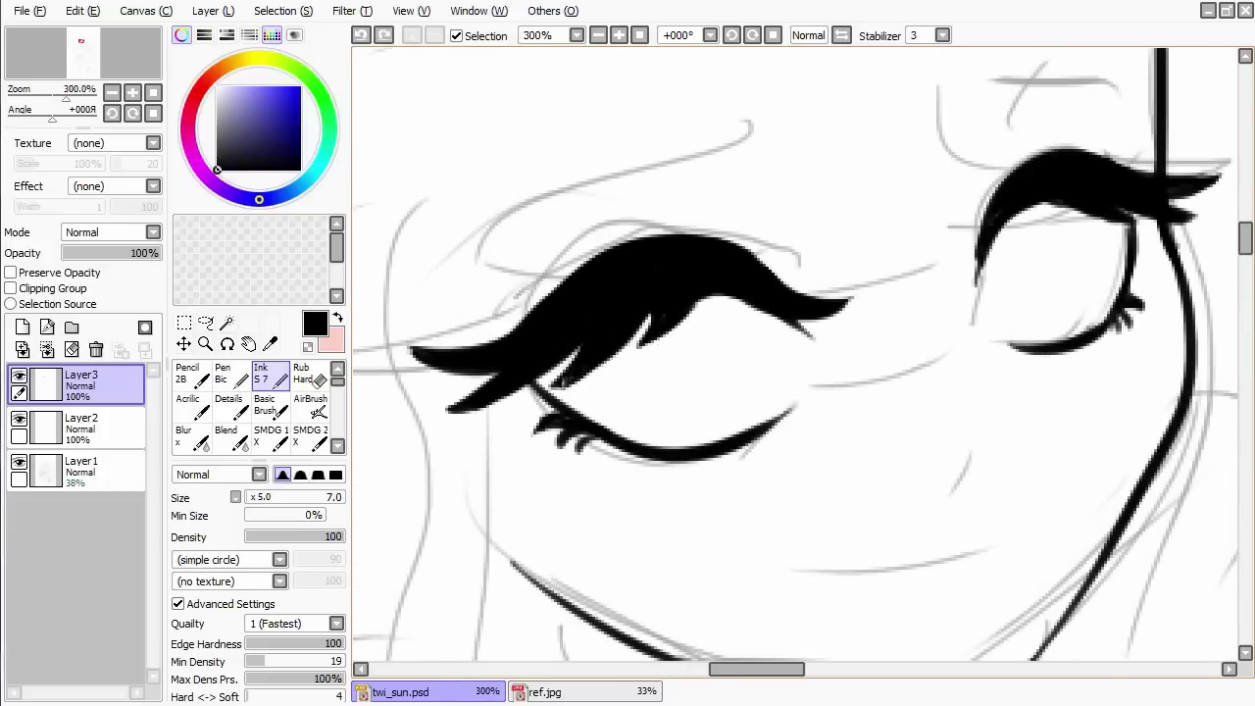
Rework the underside of the far eye's upper lashes with small pointed strands.
left_click_drag(1127, 208, 1076, 232)
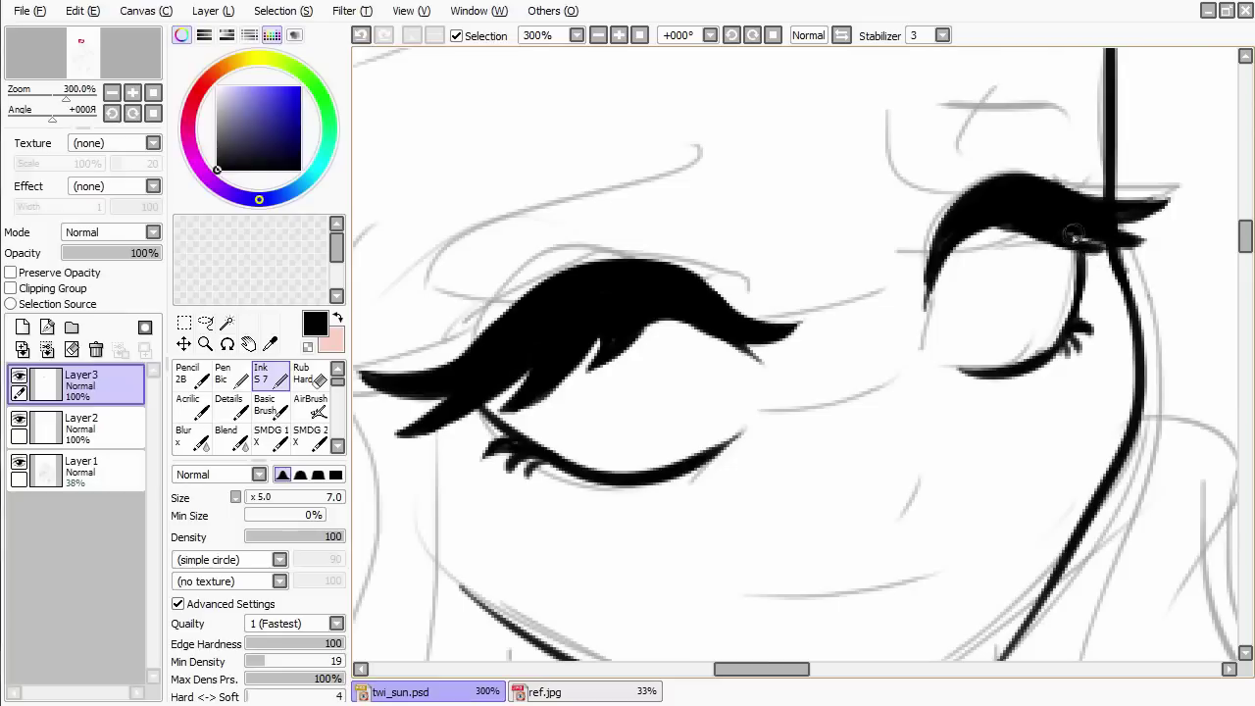
key("ctrl+z")
left_click_drag(980, 228, 1016, 243)
key("ctrl+z")
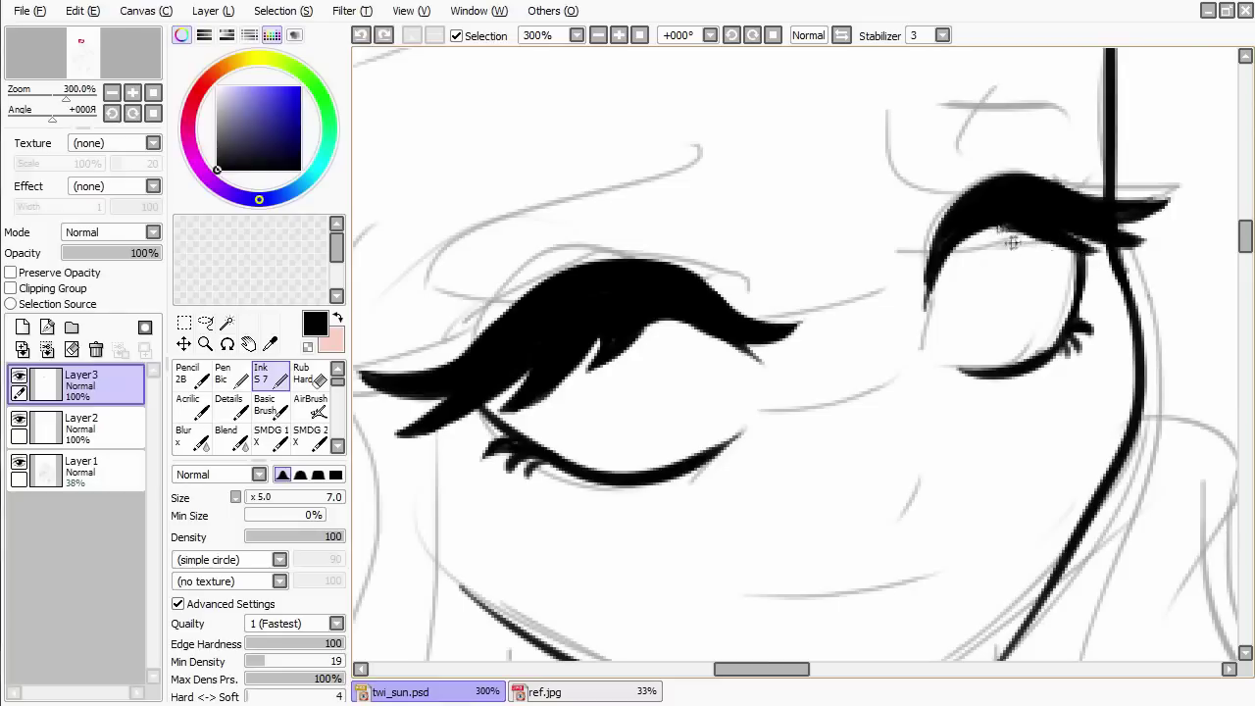
scroll(1042, 271, "down", 3)
scroll(1030, 294, "up", 3)
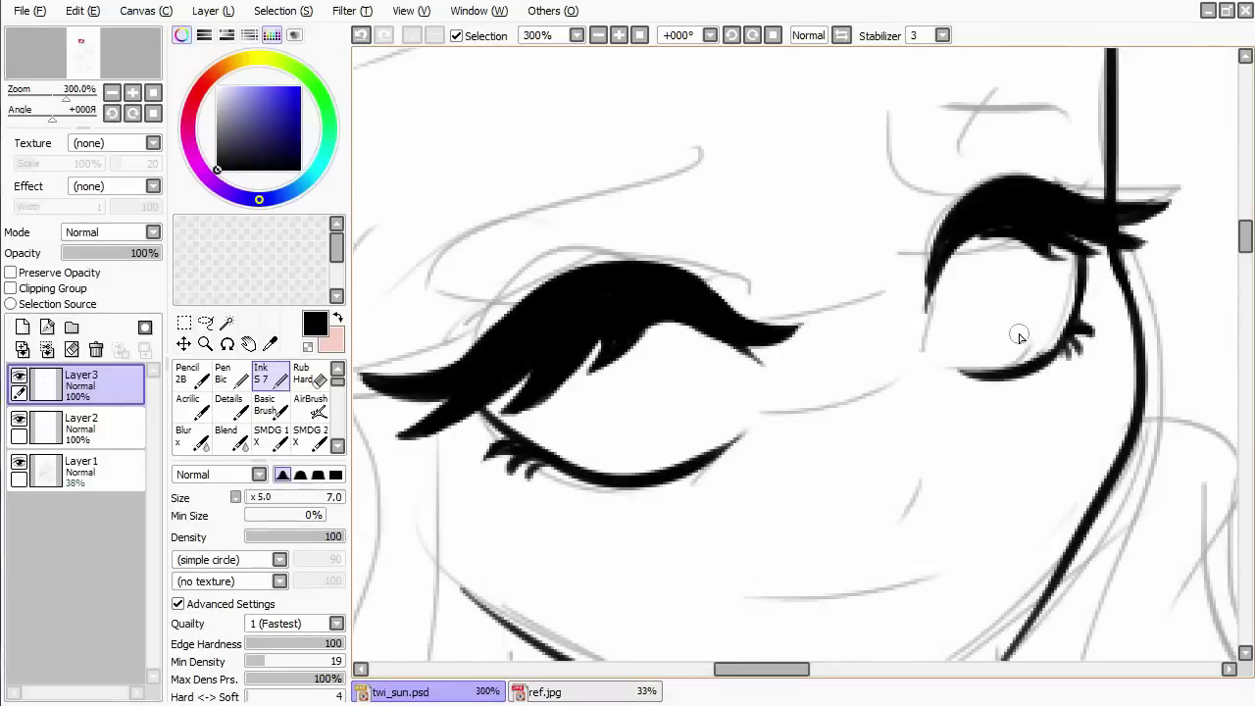
Touch up the near eye's upper lashes with the eraser and Ink brush.
key("e")
key("n")
left_click_drag(708, 370, 731, 337)
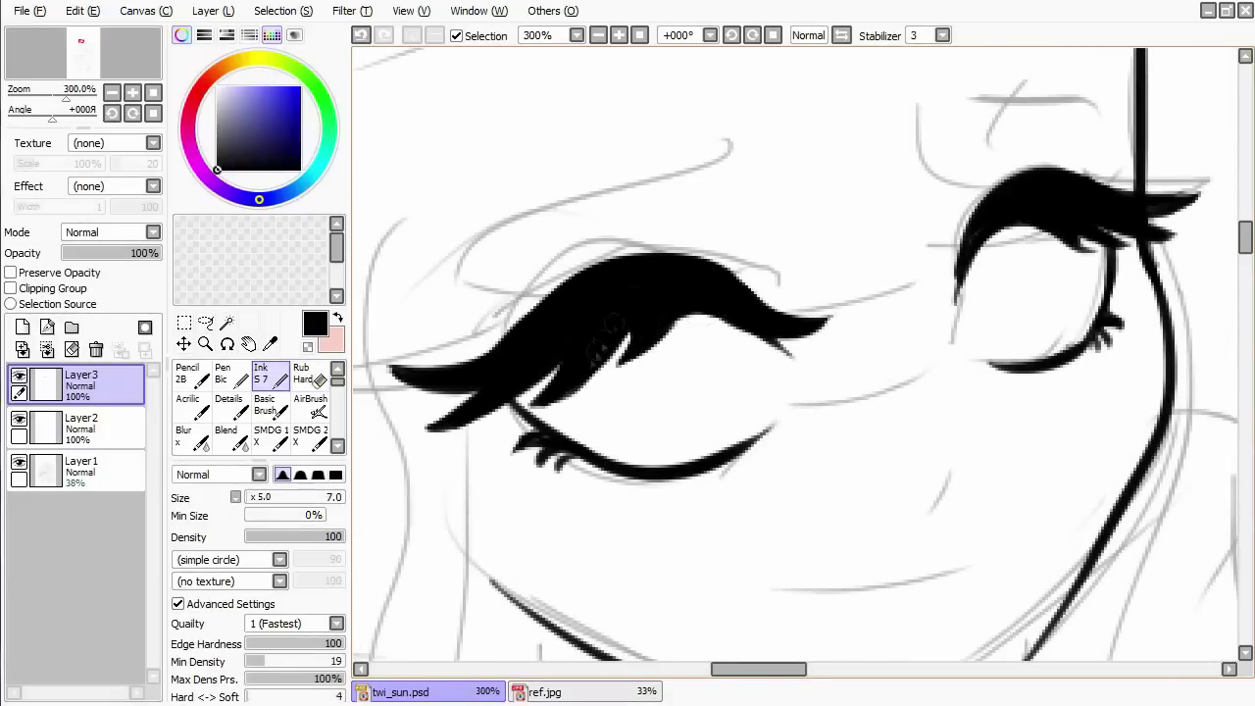
left_click_drag(490, 429, 539, 383)
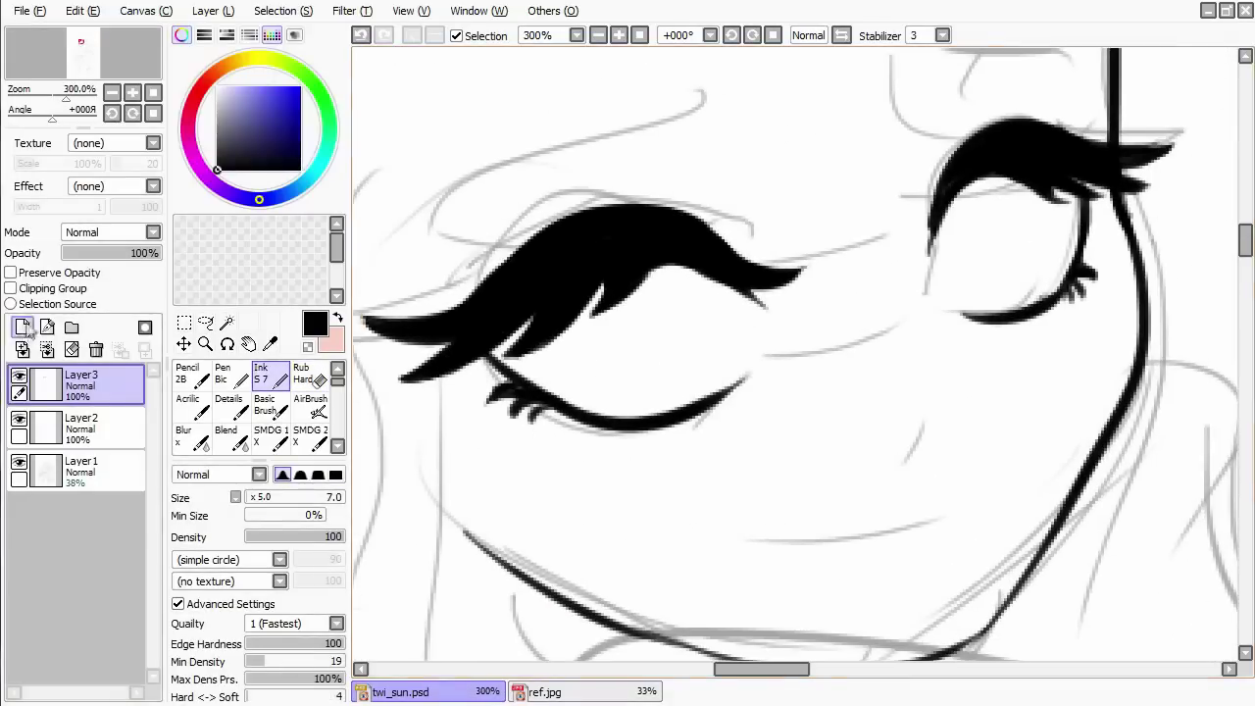
Add a new layer and ink the nose mark and the mouth and lip lines on it.
left_click(23, 327)
mouse_move(973, 385)
left_mouse_down()
mouse_move(942, 437)
mouse_move(863, 450)
left_mouse_up()
left_click_drag(806, 502, 943, 486)
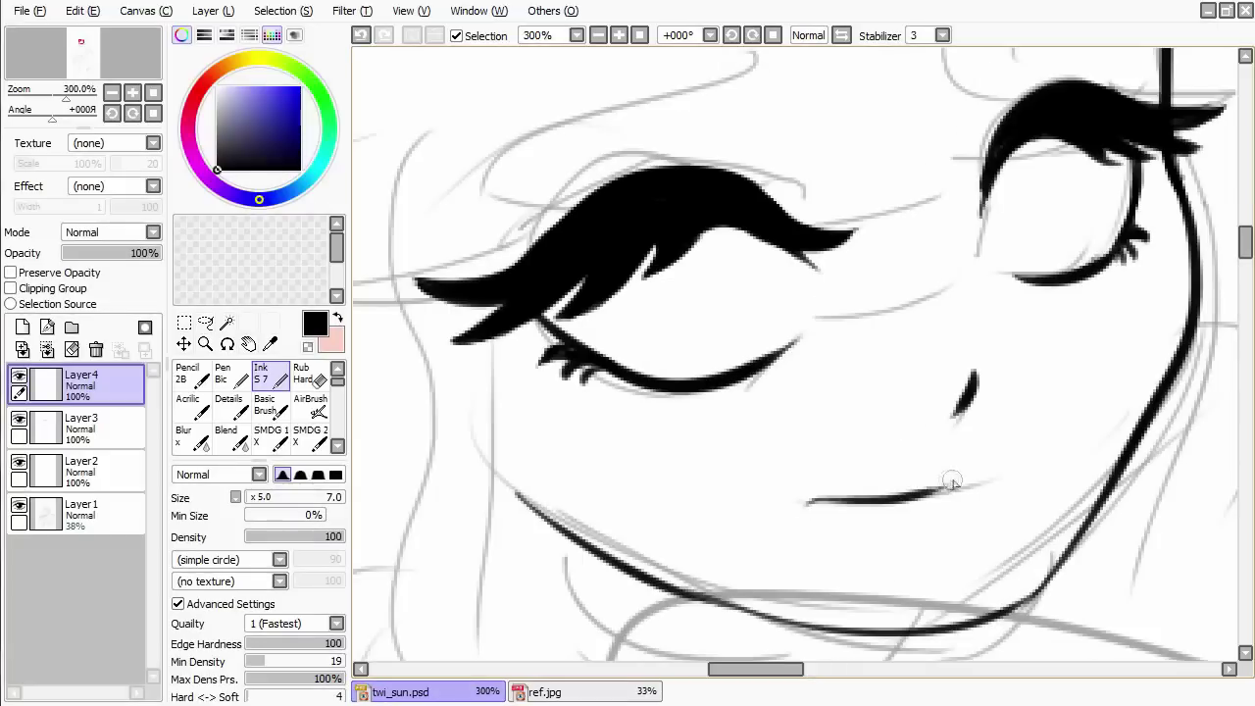
left_click_drag(973, 519, 934, 514)
left_click_drag(975, 455, 980, 478)
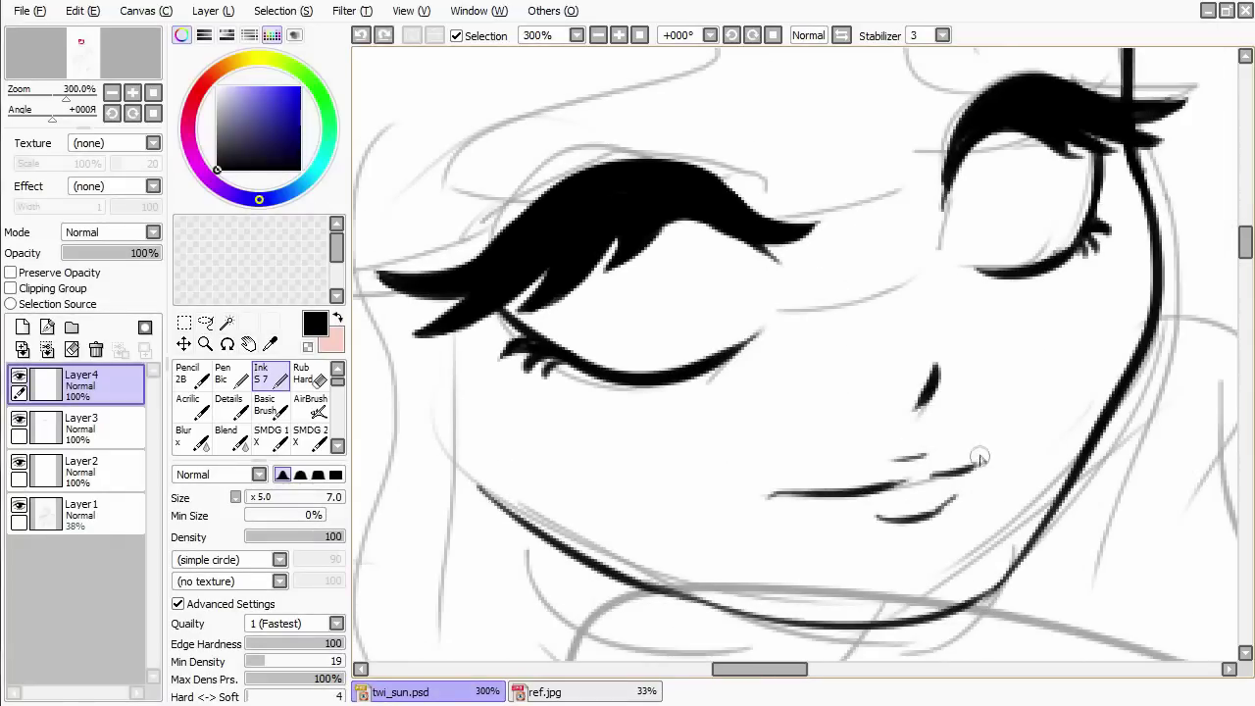
Ink the curved iris outlines inside both eyes.
mouse_move(932, 574)
left_mouse_down()
mouse_move(850, 387)
mouse_move(853, 397)
mouse_move(691, 226)
mouse_move(812, 309)
left_mouse_up()
key("ctrl+z")
mouse_move(667, 315)
left_mouse_down()
mouse_move(811, 312)
mouse_move(767, 322)
left_mouse_up()
left_click_drag(981, 208, 1085, 227)
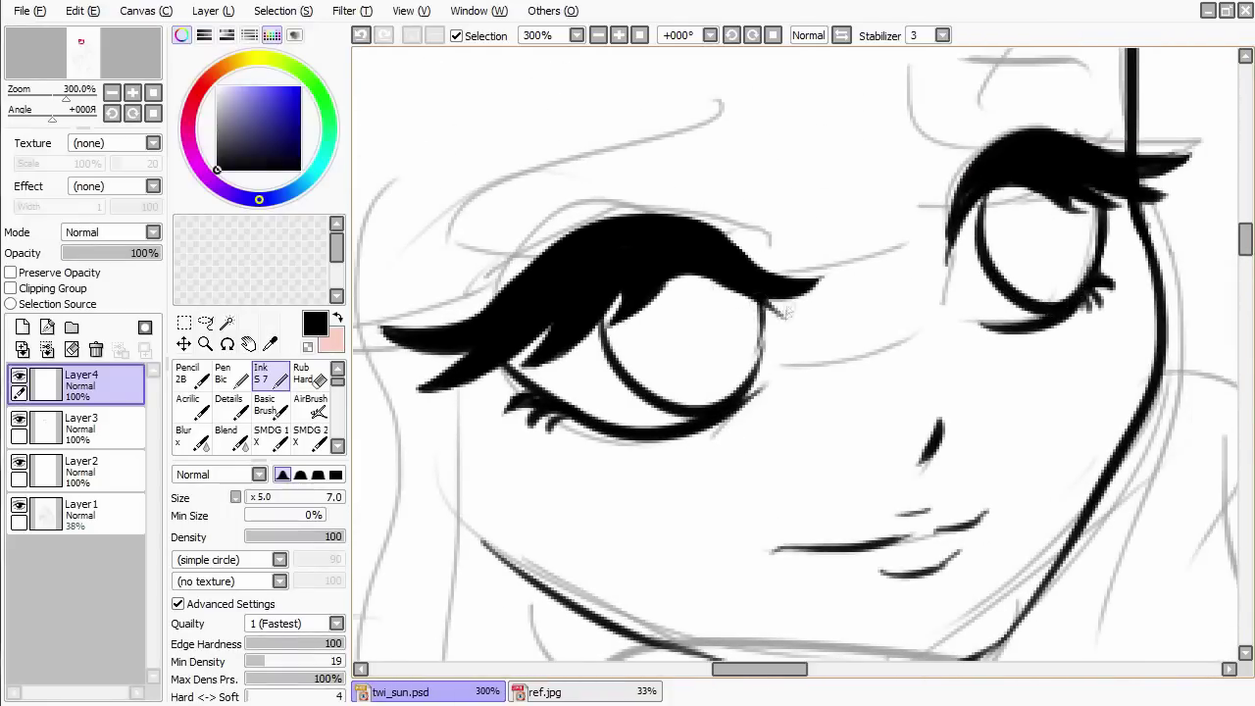
Check the character's eyes in ref.jpg, return to twi_sun.psd and ink the highlight and pupil outlines in the near eye.
left_click(545, 692)
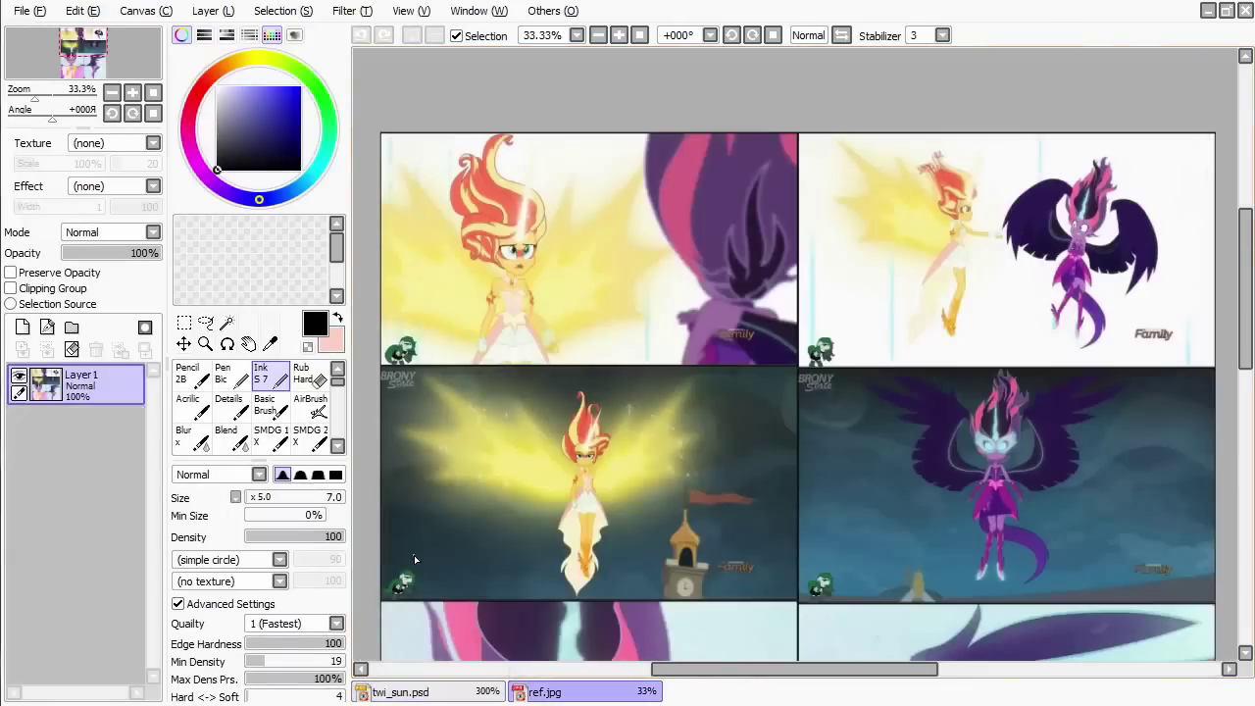
scroll(413, 554, "up", 2)
left_click_drag(725, 61, 726, 474)
left_click(461, 693)
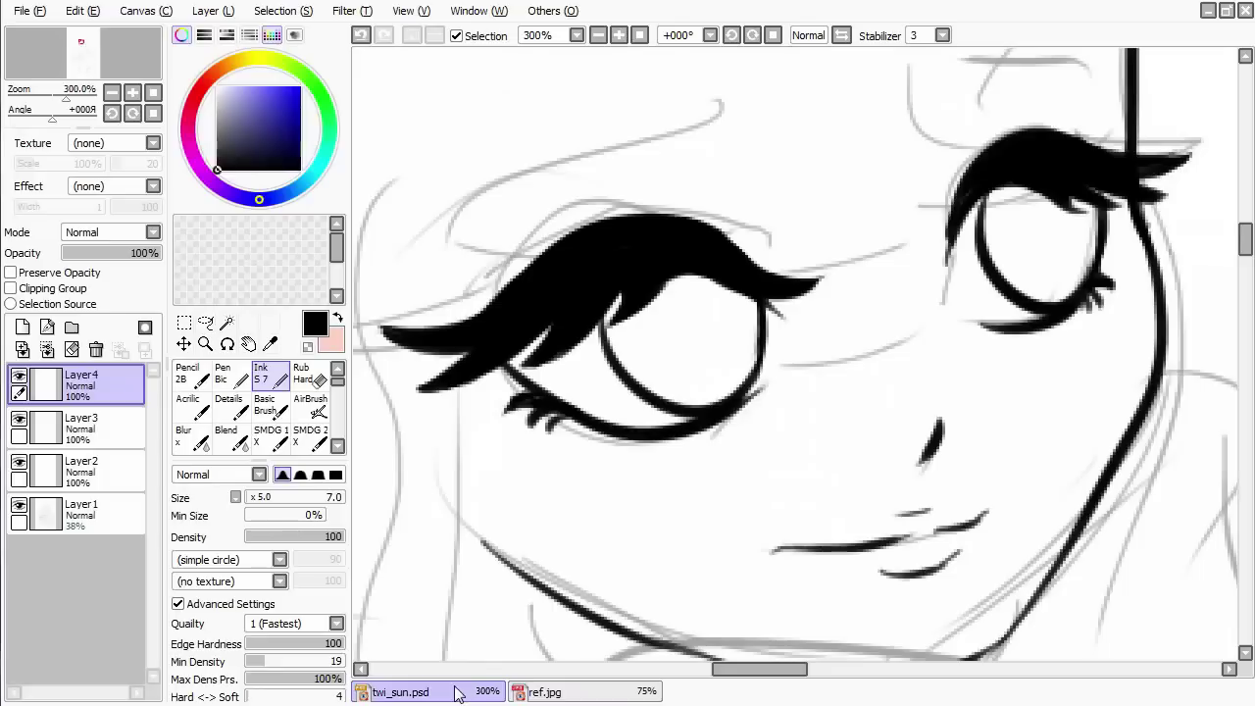
mouse_move(673, 292)
left_mouse_down()
mouse_move(689, 386)
mouse_move(684, 343)
left_mouse_up()
left_click_drag(655, 351, 692, 378)
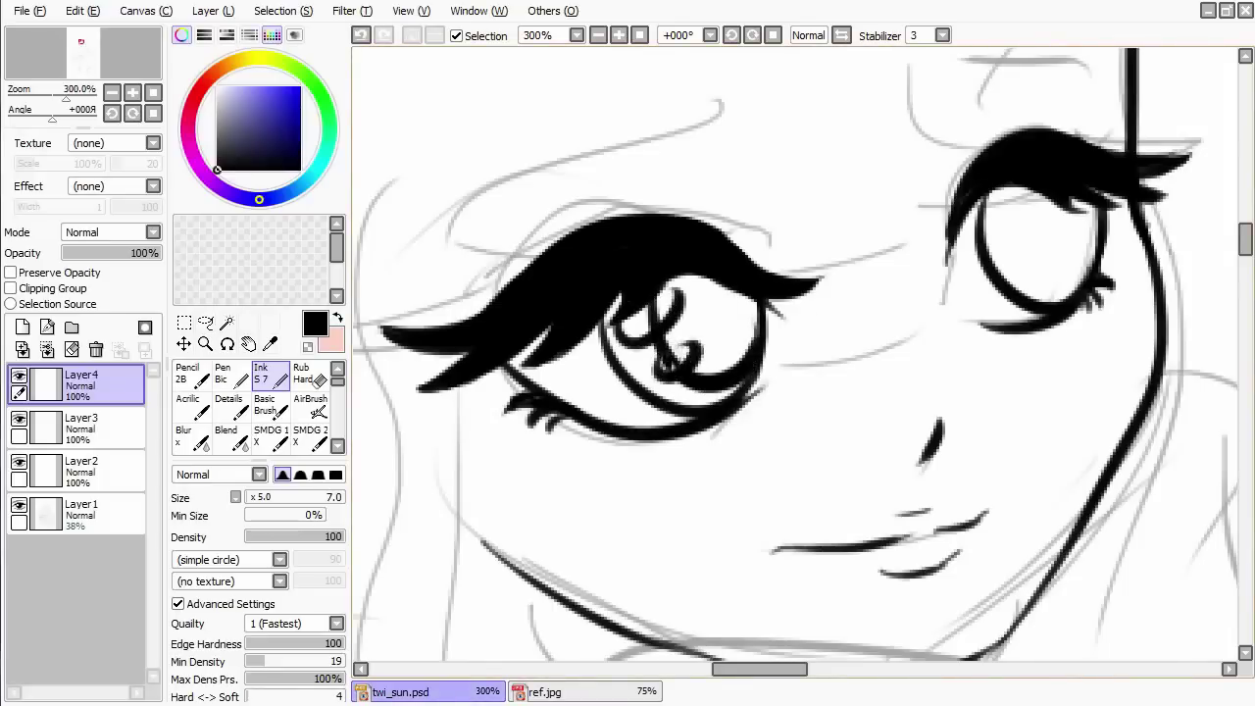
key("e")
left_click_drag(667, 309, 652, 339)
key("n")
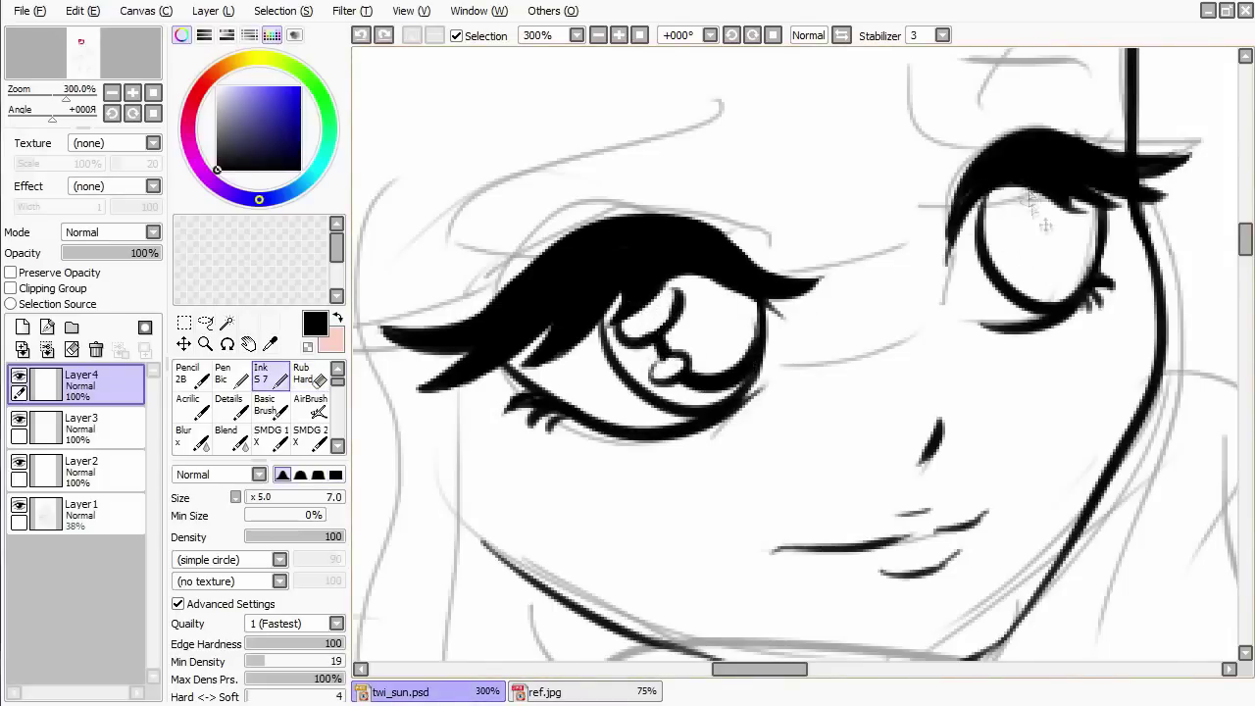
Ink matching highlight outlines in the far eye and fill its pupil solid black around them.
left_click_drag(1020, 193, 1039, 289)
mouse_move(1030, 196)
left_mouse_down()
mouse_move(1045, 222)
mouse_move(1035, 250)
left_mouse_up()
key("ctrl+z")
key("e")
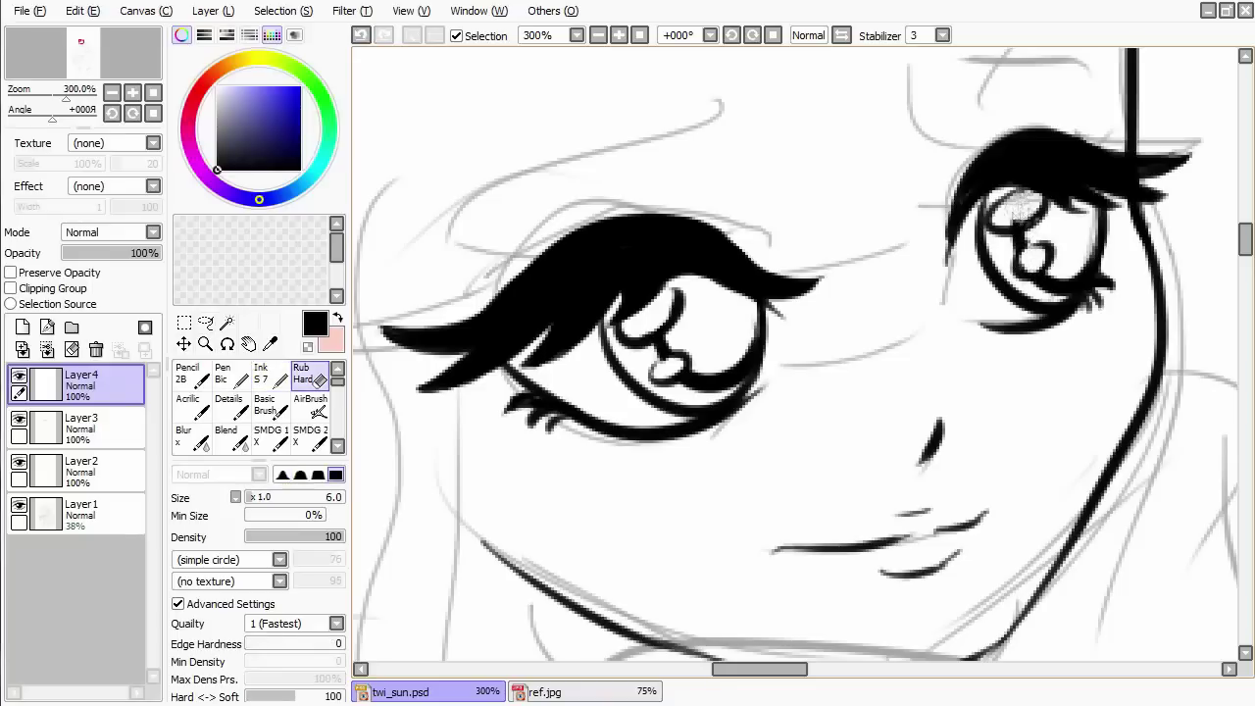
key("n")
key("e")
key("n")
mouse_move(1024, 243)
left_mouse_down()
mouse_move(1060, 260)
mouse_move(1073, 203)
mouse_move(1032, 273)
left_mouse_up()
key("e")
key("n")
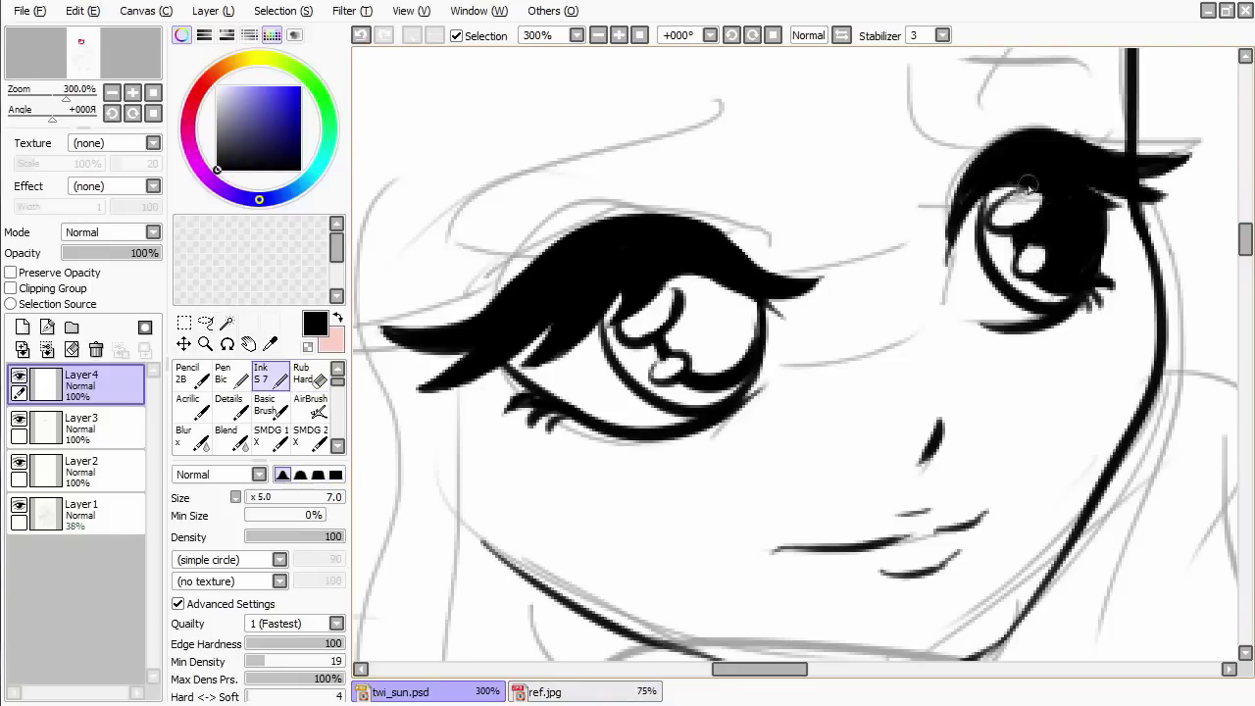
Fill the near eye's pupil solid black around the highlights and move Layer4 below Layer3.
mouse_move(715, 277)
left_mouse_down()
mouse_move(673, 335)
mouse_move(704, 294)
mouse_move(702, 355)
left_mouse_up()
left_click_drag(89, 383, 89, 432)
left_click_drag(700, 358, 730, 315)
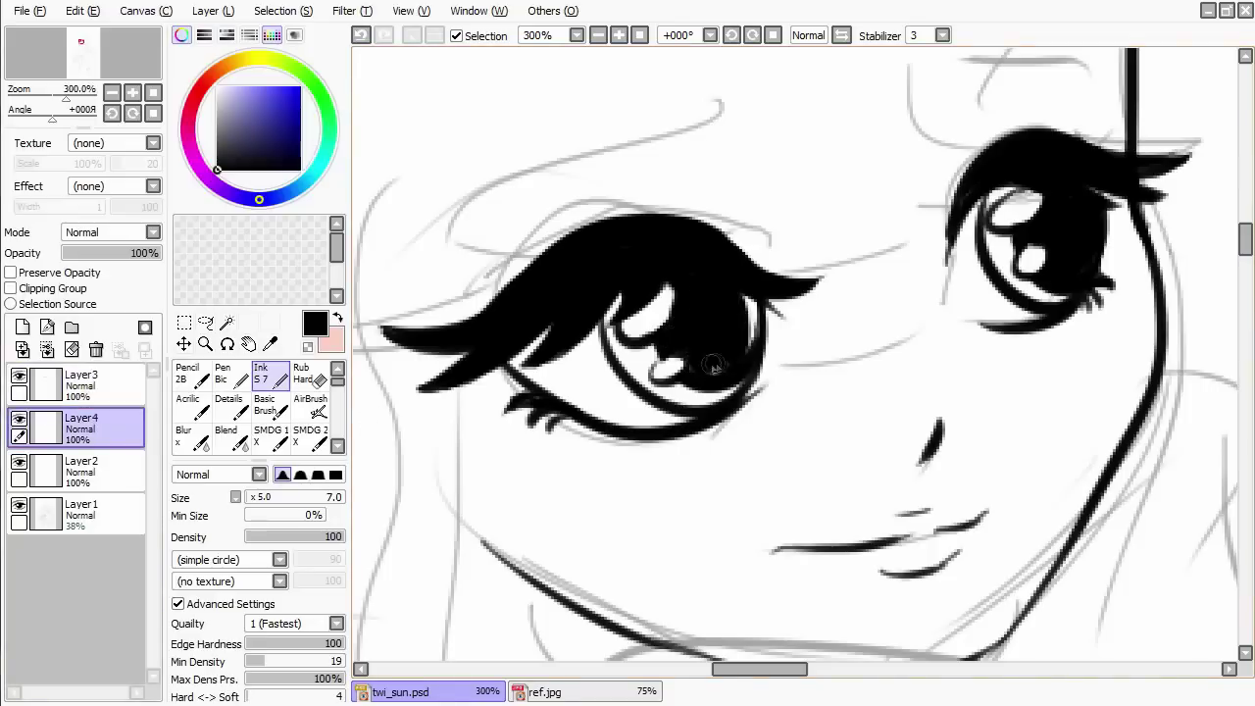
left_click_drag(713, 359, 708, 347)
key("e")
left_click_drag(677, 294, 649, 320)
key("e")
key("e")
key("e")
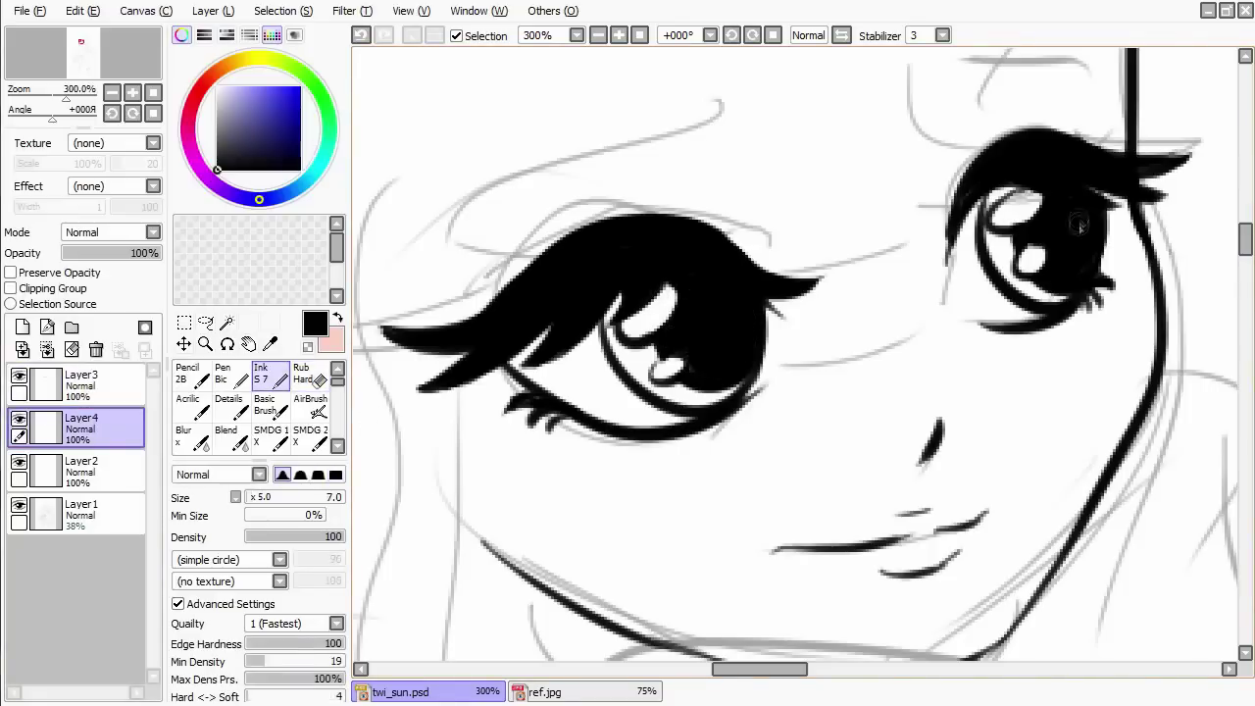
Ink both eyebrows and the eyelid crease lines above the eyes.
scroll(1079, 240, "down", 3)
scroll(1078, 240, "up", 2)
left_click_drag(711, 206, 500, 331)
key("ctrl+z")
left_click_drag(840, 184, 982, 199)
mouse_move(553, 329)
left_mouse_down()
mouse_move(620, 322)
mouse_move(738, 267)
left_mouse_up()
key("ctrl+z")
left_click_drag(868, 250, 968, 212)
scroll(928, 291, "down", 2)
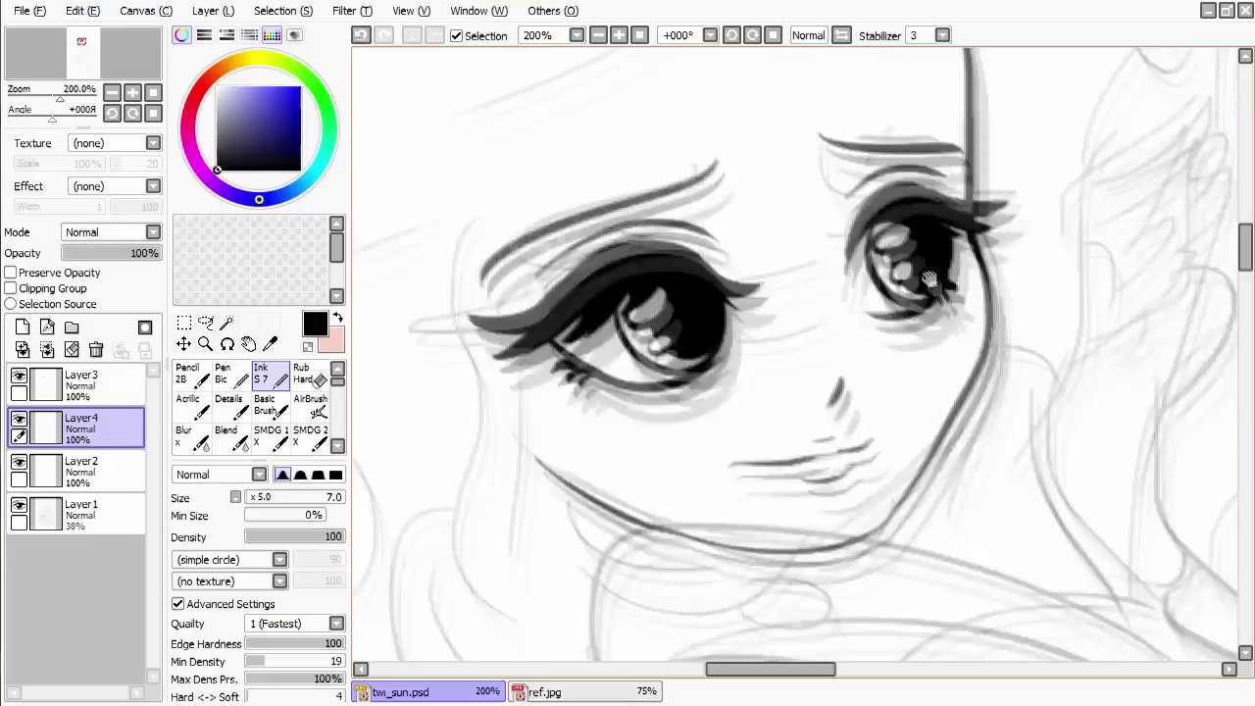
Lasso the mouth lines on Layer4, adjust their placement with a transform and check the face in a mirrored view.
left_click(205, 323)
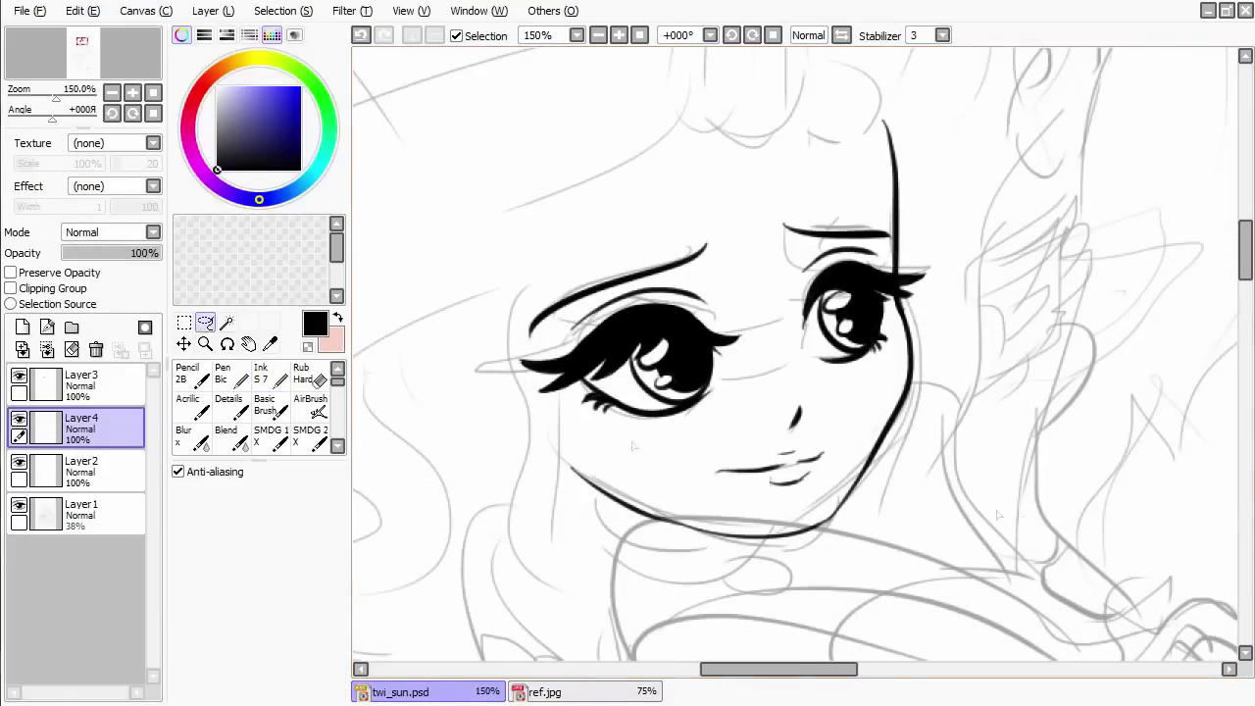
left_click_drag(698, 501, 826, 495)
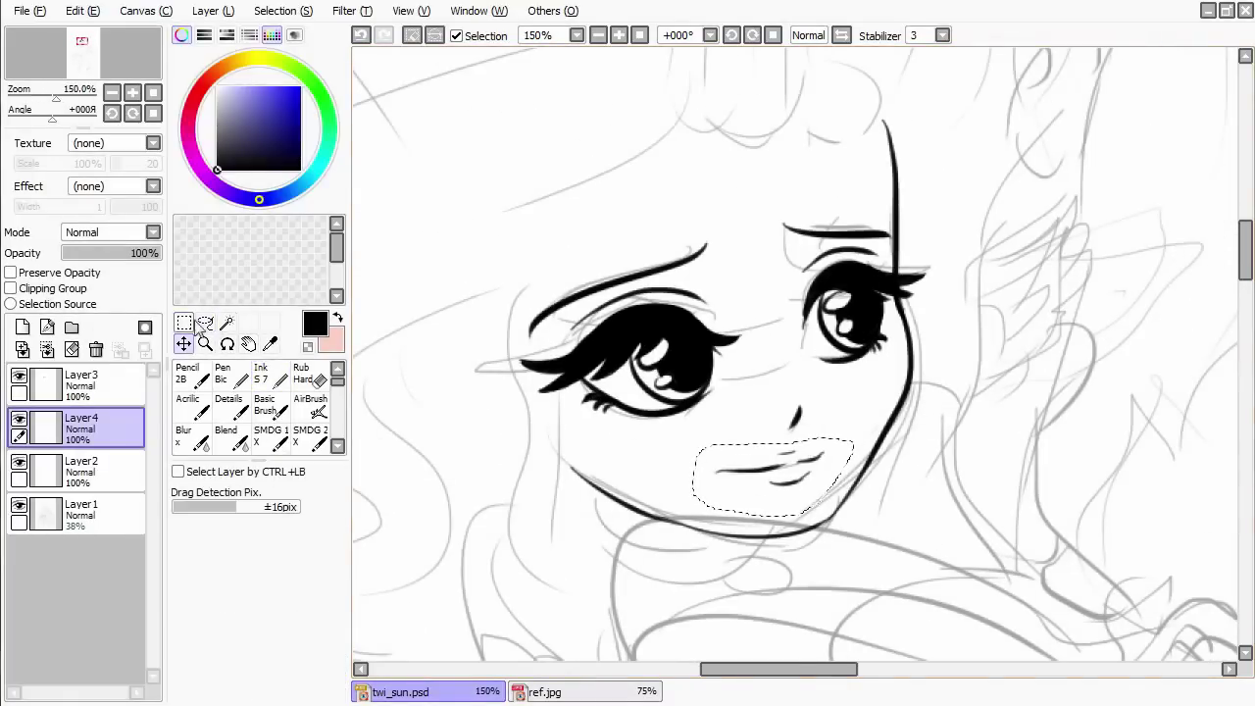
key("ctrl+t")
key("Return")
scroll(868, 431, "down", 1)
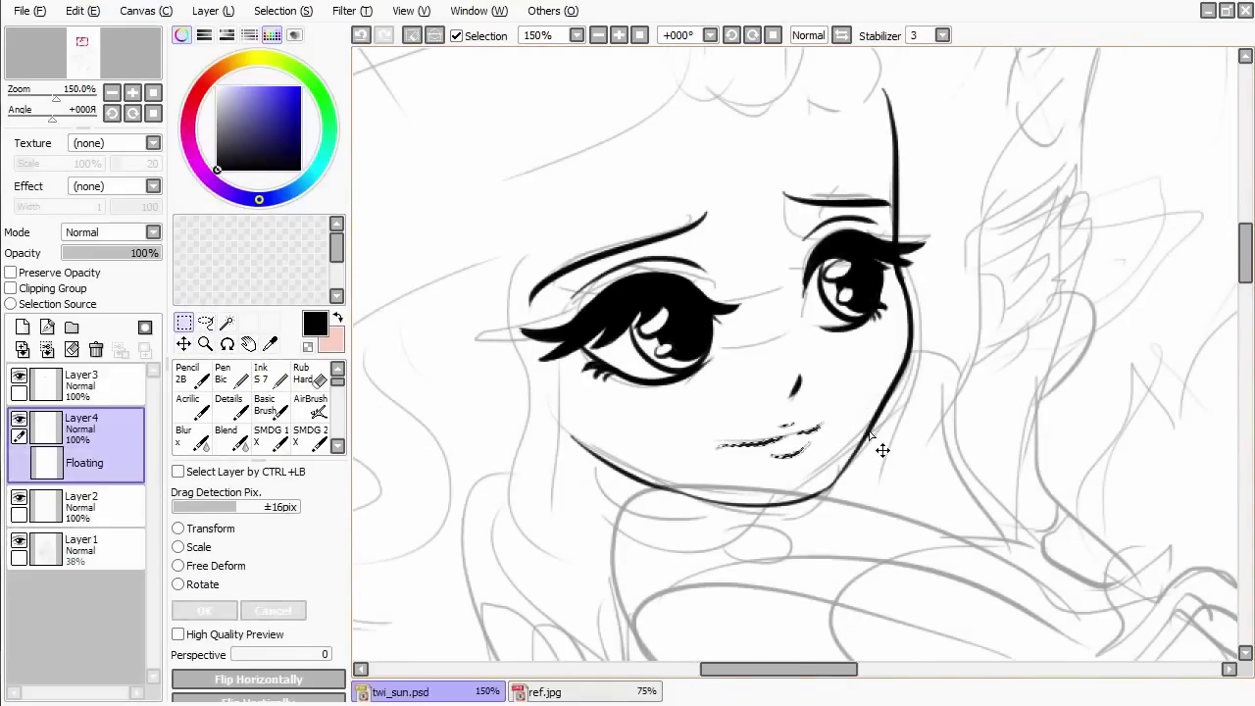
scroll(867, 431, "down", 2)
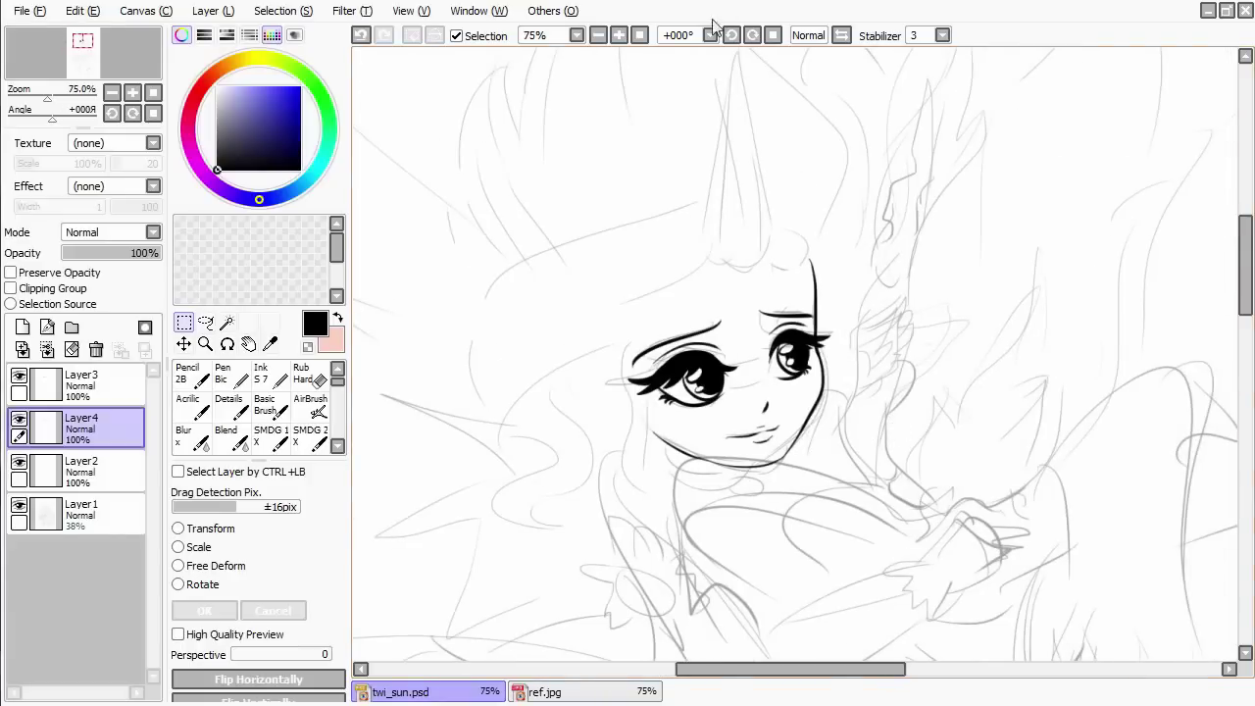
left_click(838, 37)
left_click(840, 36)
left_click(840, 36)
left_click(840, 37)
Touch up the chin and jaw contour on Layer2 with the eraser.
left_click(81, 471)
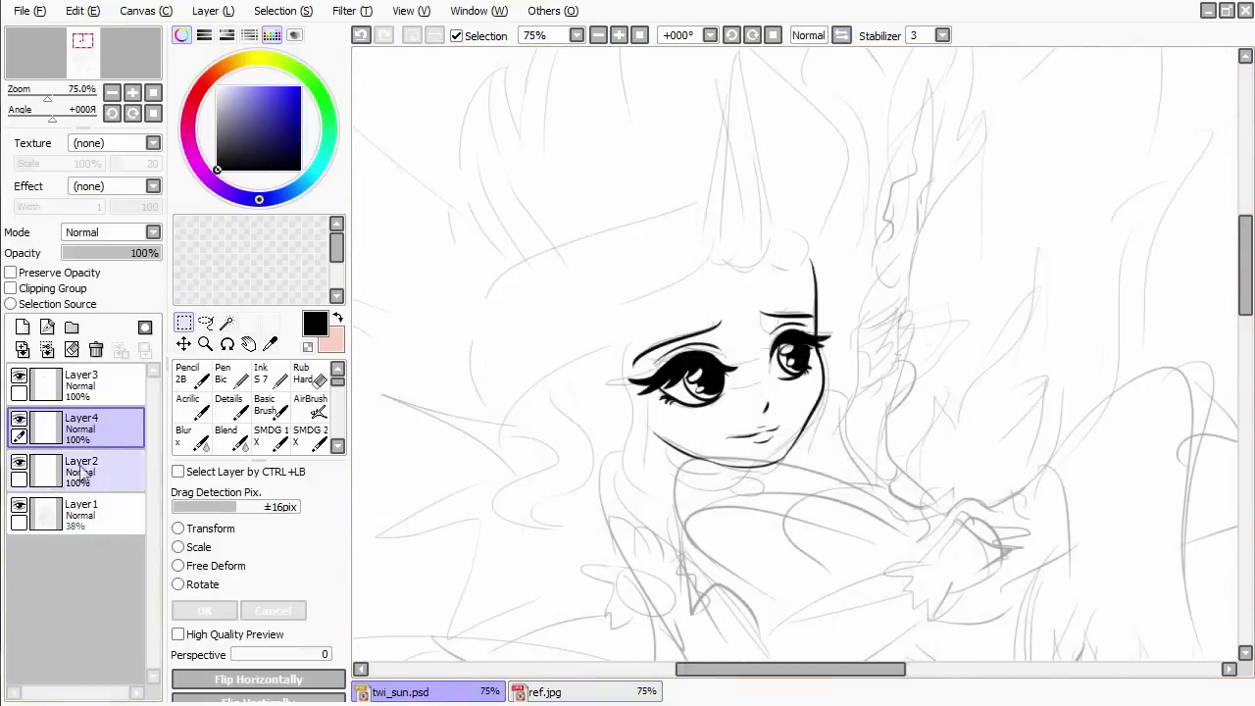
scroll(465, 481, "up", 3)
mouse_move(697, 394)
left_mouse_down()
mouse_move(700, 468)
mouse_move(890, 430)
left_mouse_up()
key("e")
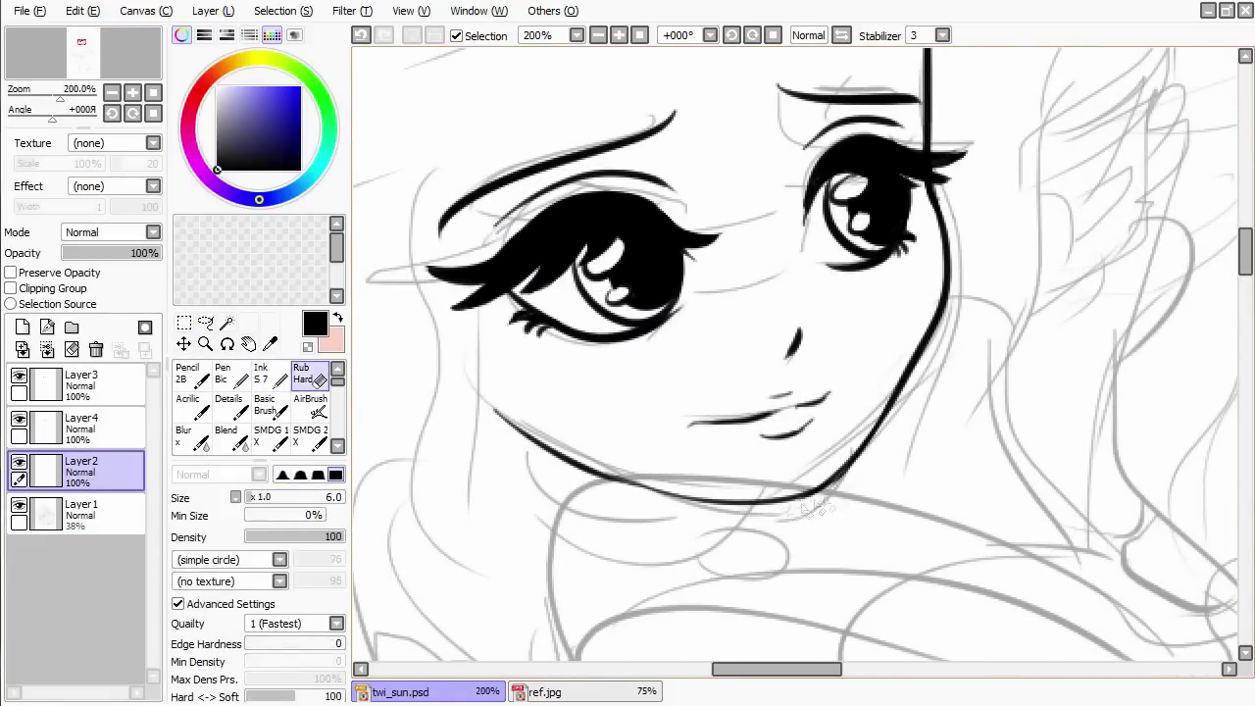
key("n")
Ink the horn on Layer2 with two long tapering sides and a rounded base on the forehead.
scroll(841, 485, "down", 3)
scroll(1014, 361, "up", 1)
mouse_move(803, 367)
left_mouse_down()
mouse_move(802, 404)
mouse_move(836, 425)
left_mouse_up()
mouse_move(840, 116)
left_mouse_down()
mouse_move(820, 371)
mouse_move(887, 378)
left_mouse_up()
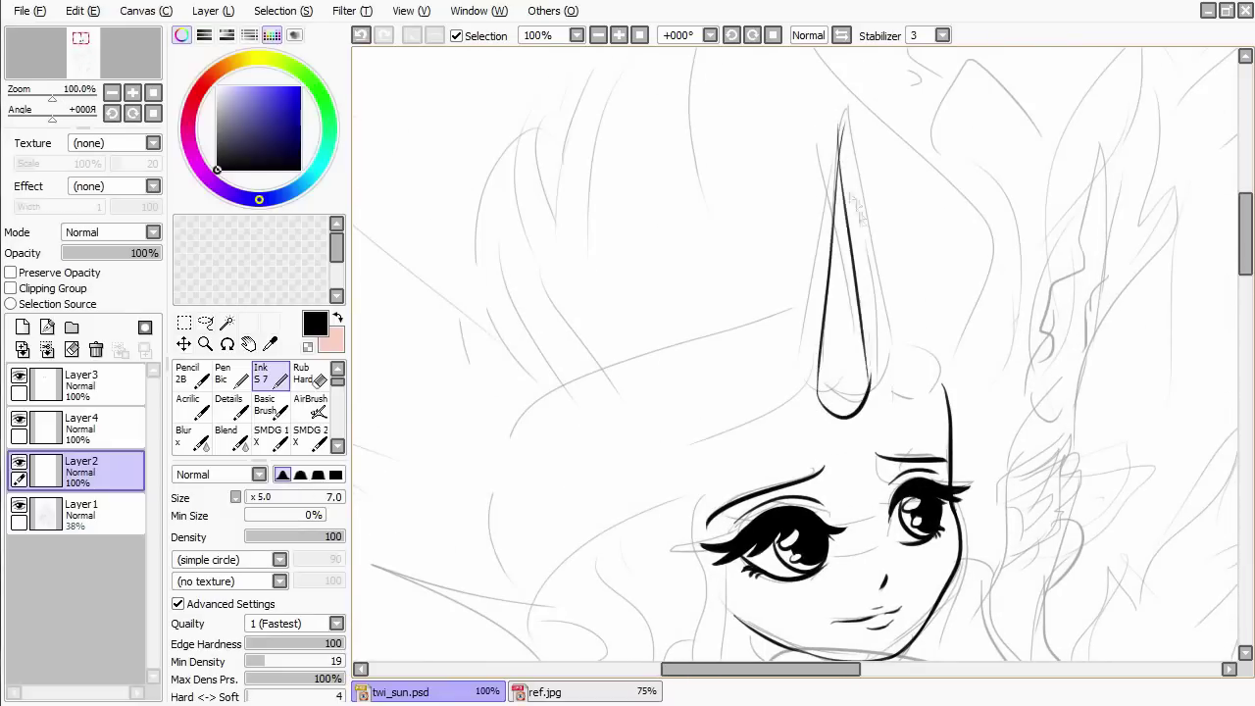
key("ctrl+z")
left_click_drag(730, 68, 622, 71)
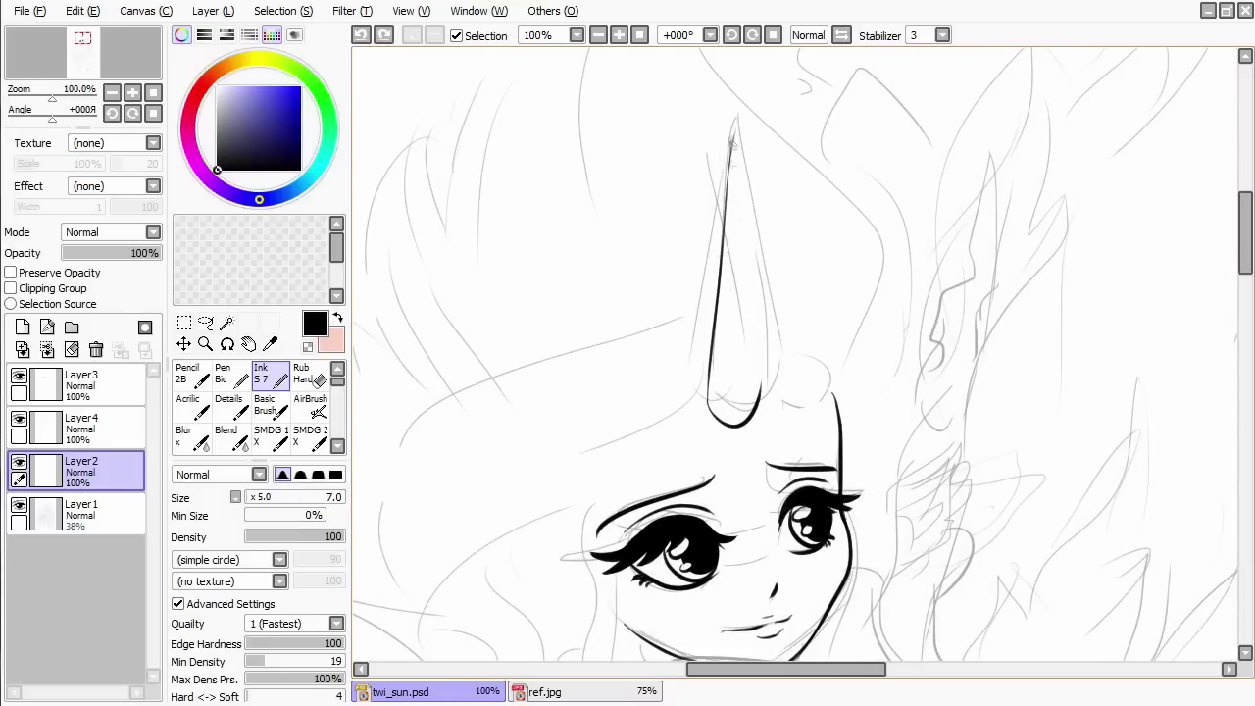
left_click_drag(738, 119, 760, 390)
mouse_move(761, 390)
left_mouse_down()
mouse_move(780, 307)
mouse_move(799, 397)
mouse_move(819, 403)
left_mouse_up()
scroll(778, 205, "up", 1)
key("e")
key("e")
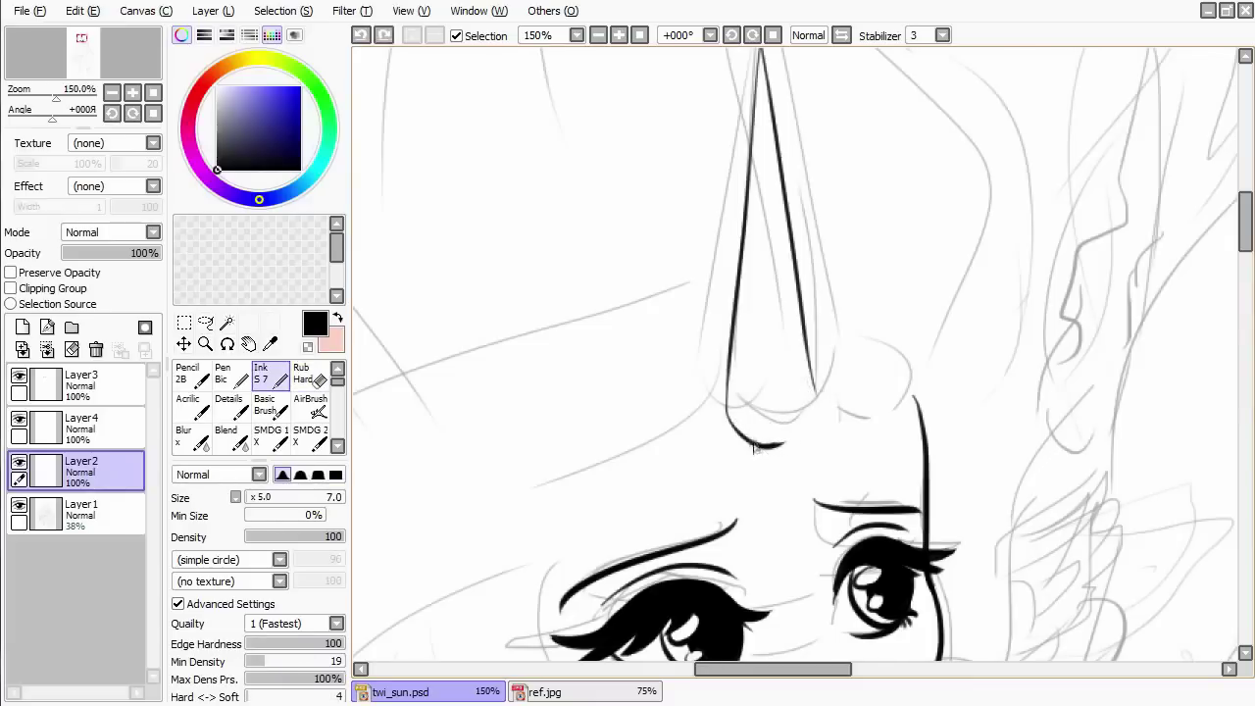
Lasso the inked horn, nudge it into place above the forehead and clear the selection.
scroll(742, 574, "down", 2)
scroll(916, 421, "up", 1)
key("l")
left_click_drag(696, 220, 698, 226)
left_click_drag(792, 307, 785, 307)
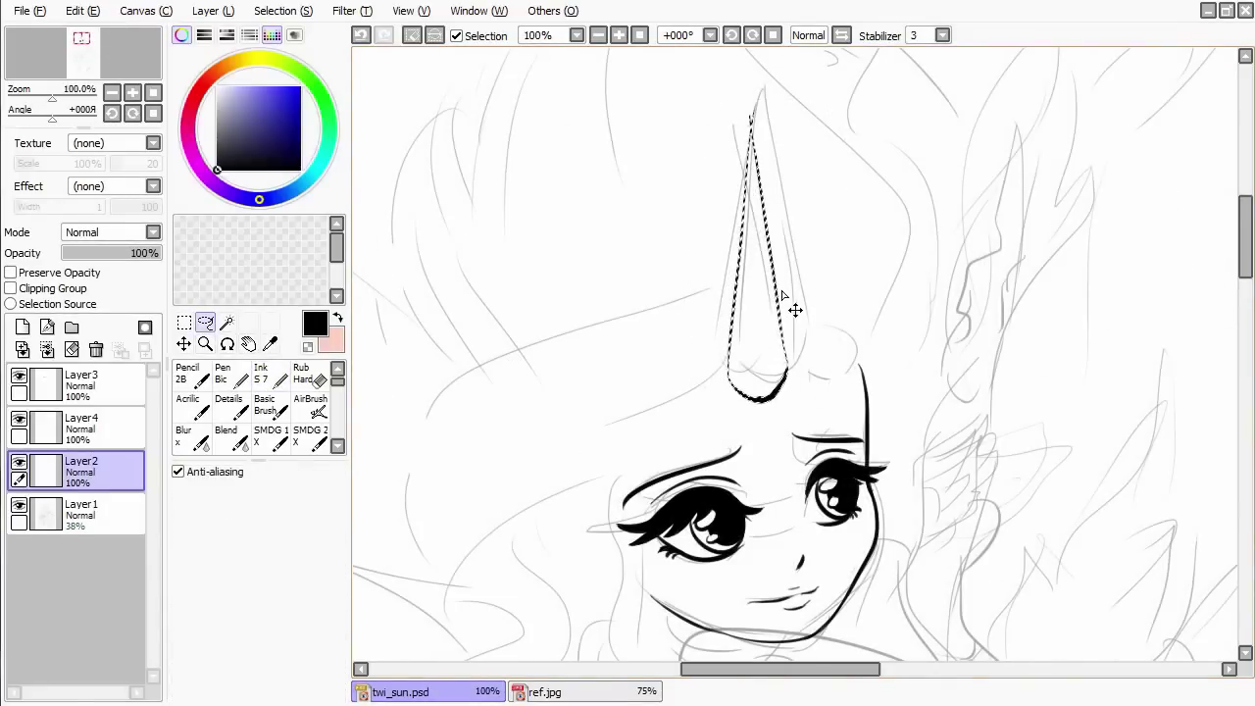
key("ctrl+d")
Refine the horn's outline by erasing rough edges and re-inking its sides and base.
scroll(547, 392, "down", 1)
scroll(555, 395, "up", 3)
key("e")
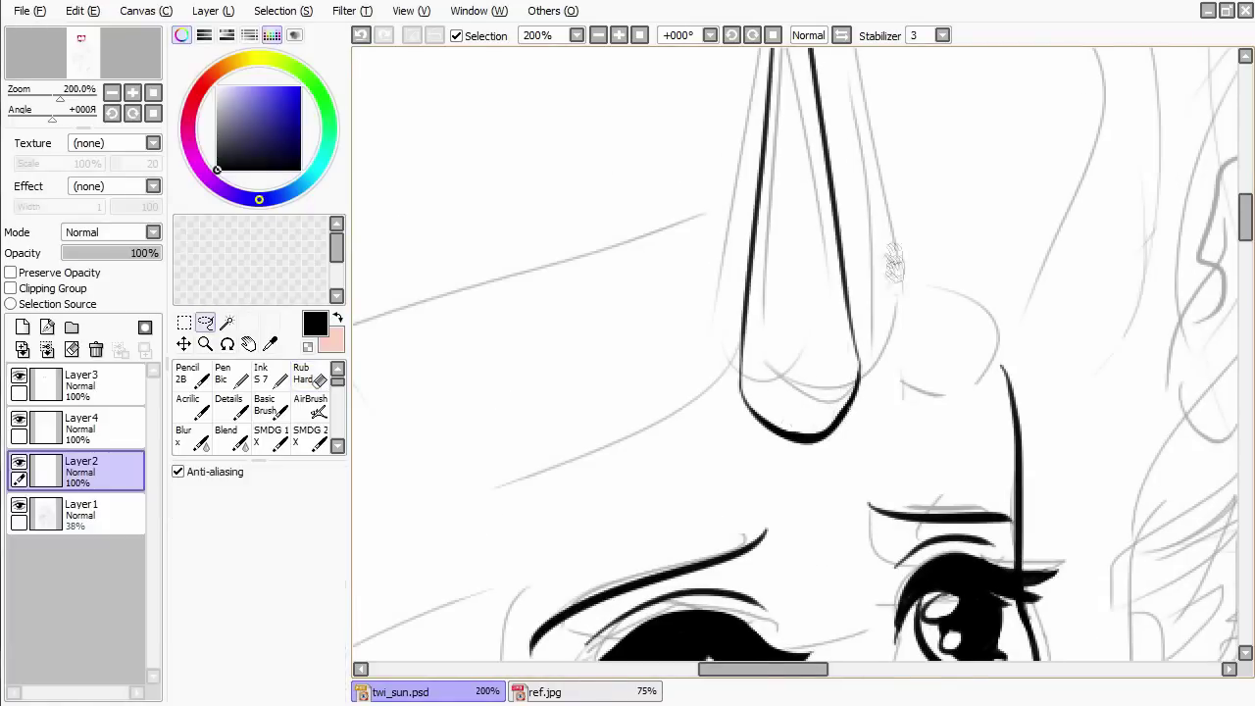
left_click_drag(794, 324, 838, 657)
left_click_drag(833, 422, 804, 196)
left_click(265, 377)
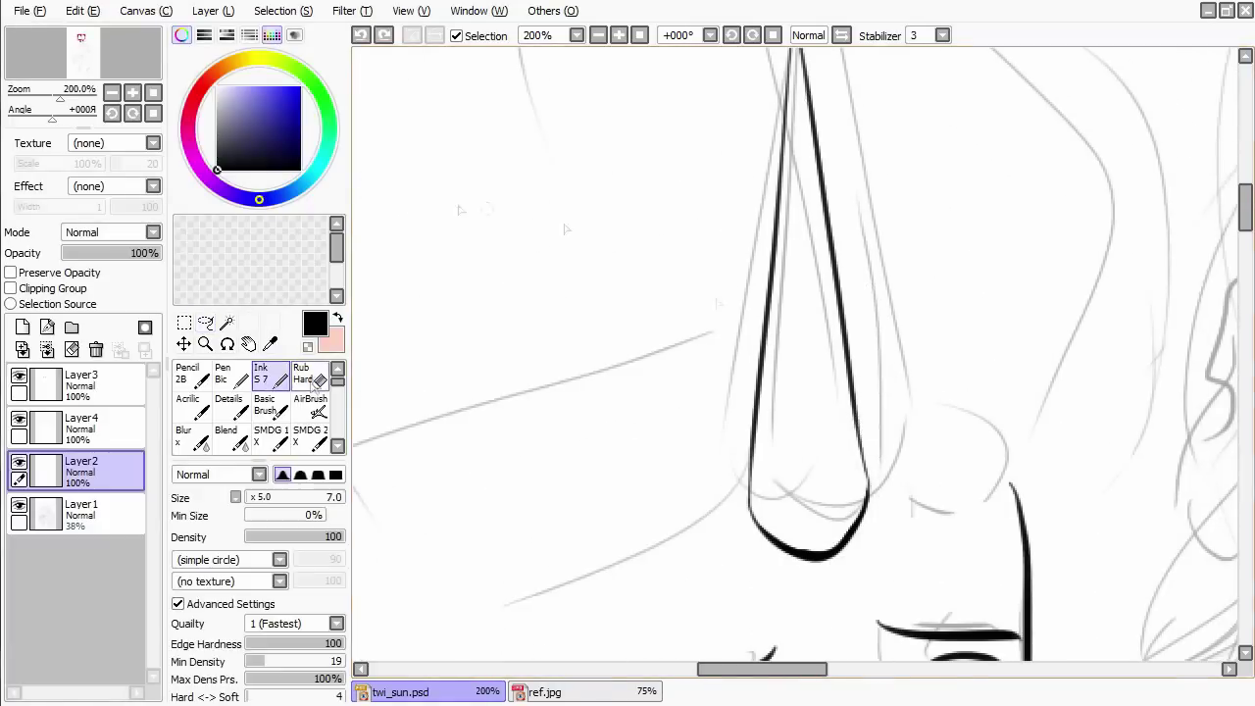
scroll(882, 470, "down", 3)
scroll(910, 490, "up", 3)
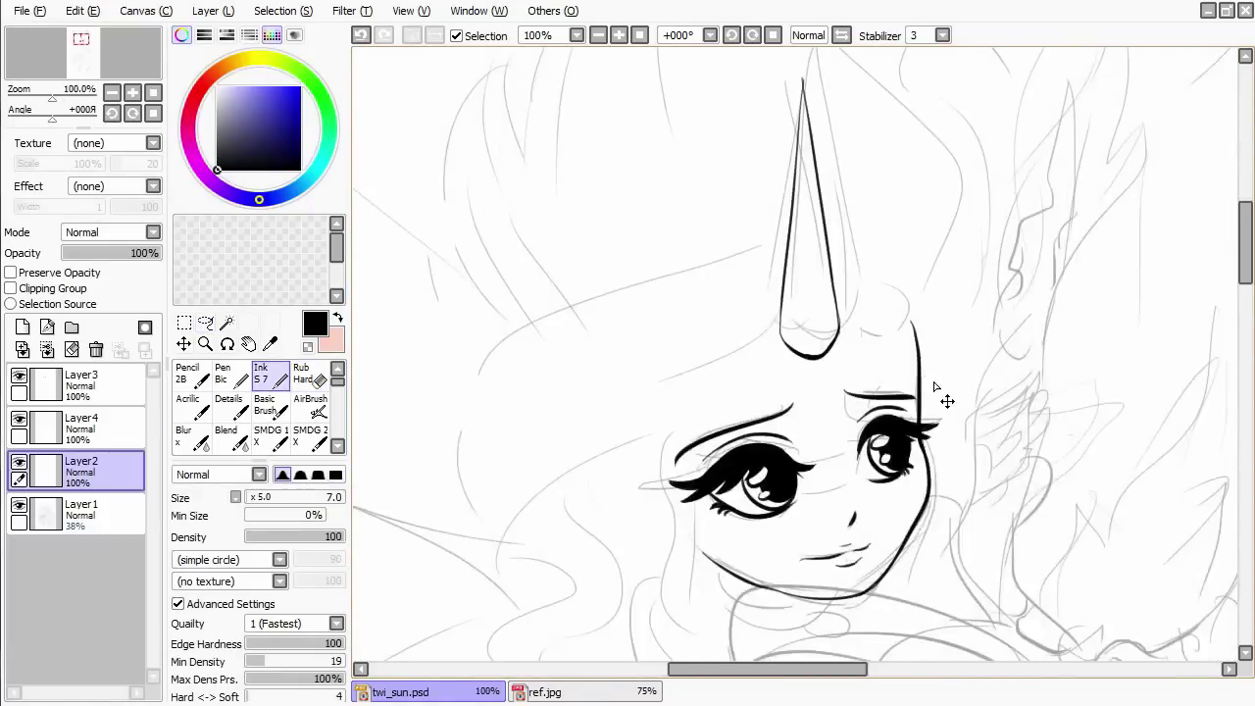
key("e")
key("n")
scroll(745, 393, "down", 2)
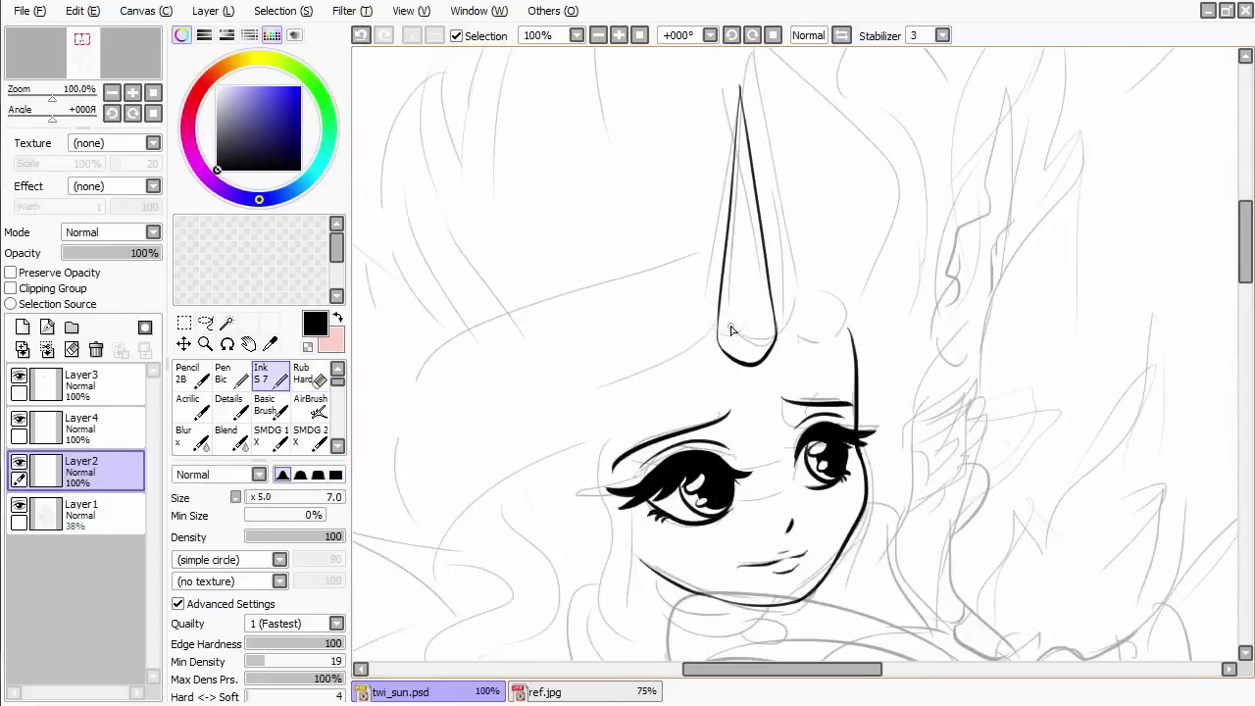
Add a new layer above Layer3 for the hair line art.
left_click(78, 382)
left_click(22, 327)
left_click_drag(745, 393, 853, 402)
left_click_drag(851, 280, 604, 449)
key("ctrl+z")
key("ctrl+z")
left_click_drag(850, 279, 605, 449)
key("ctrl+z")
mouse_move(847, 223)
left_mouse_down()
mouse_move(553, 316)
mouse_move(555, 484)
left_mouse_up()
key("ctrl+z")
left_click_drag(664, 247, 530, 478)
key("ctrl+z")
mouse_move(863, 188)
left_mouse_down()
mouse_move(561, 468)
mouse_move(520, 432)
left_mouse_up()
key("ctrl+z")
key("ctrl+z")
left_click_drag(847, 224, 545, 461)
key("ctrl+z")
key("ctrl+z")
Ink two long hair curves sweeping back from the horn, continuing the outer one into a wave beside the cheek.
left_click_drag(859, 284, 637, 432)
left_click_drag(859, 255, 645, 468)
key("ctrl+z")
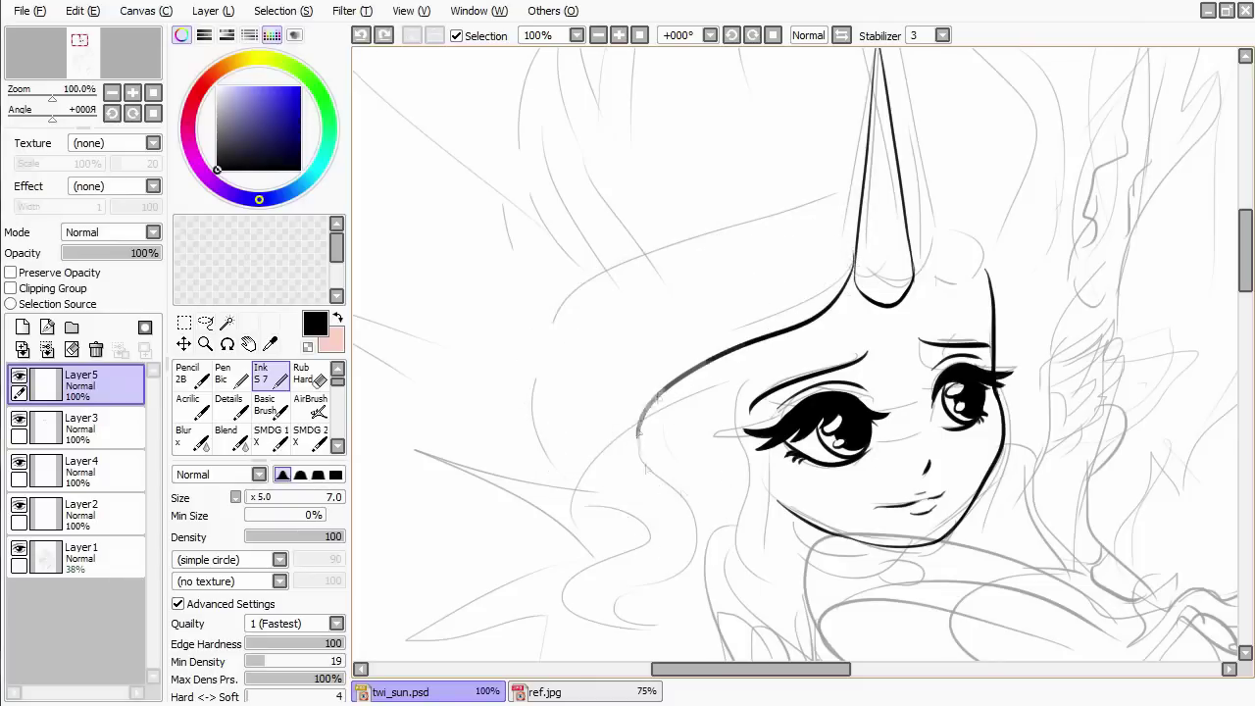
key("ctrl+z")
mouse_move(847, 223)
left_mouse_down()
mouse_move(578, 451)
mouse_move(562, 447)
left_mouse_up()
left_click_drag(578, 350, 605, 434)
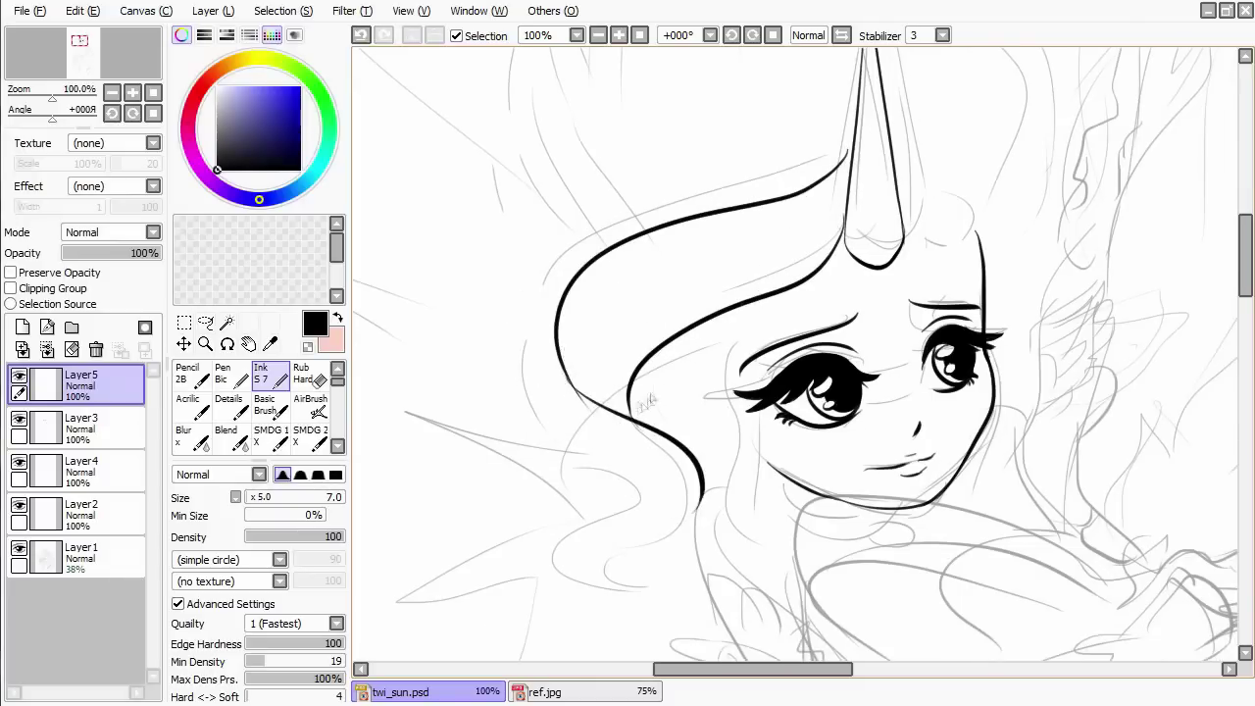
Ink the wavy lower end of the long hair lock, curling it inward to a pointed tip.
key("ctrl+z")
mouse_move(627, 387)
left_mouse_down()
mouse_move(611, 435)
mouse_move(687, 520)
left_mouse_up()
key("ctrl+z")
mouse_move(600, 409)
left_mouse_down()
mouse_move(578, 549)
mouse_move(642, 589)
left_mouse_up()
key("ctrl+z")
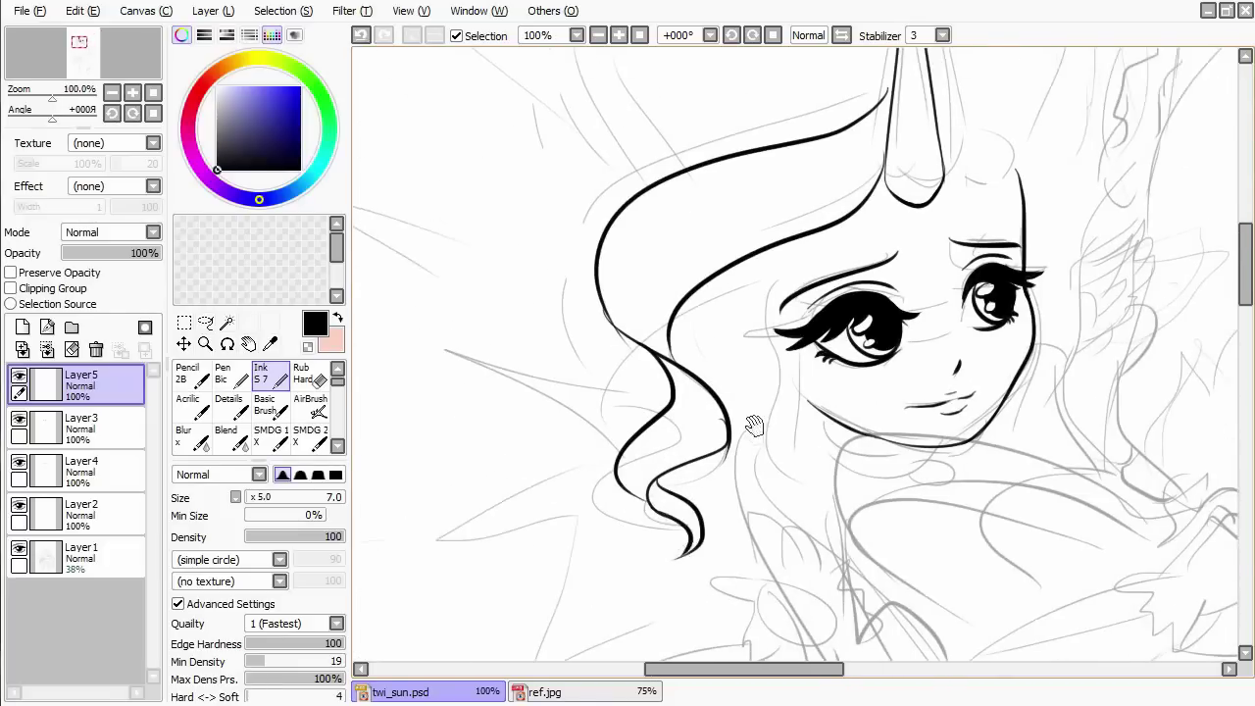
Check the hairstyle in ref.jpg, return to twi_sun.psd and ink the short fringe on the horn's far side.
left_click(576, 692)
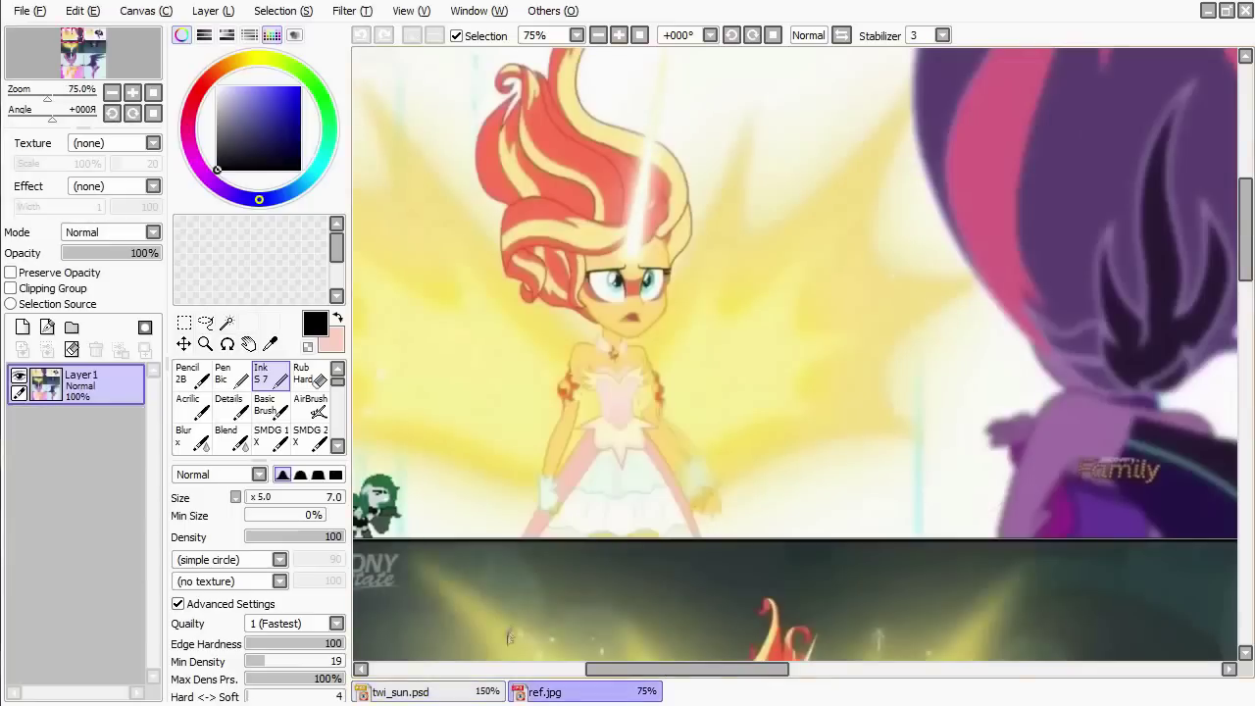
left_click(454, 692)
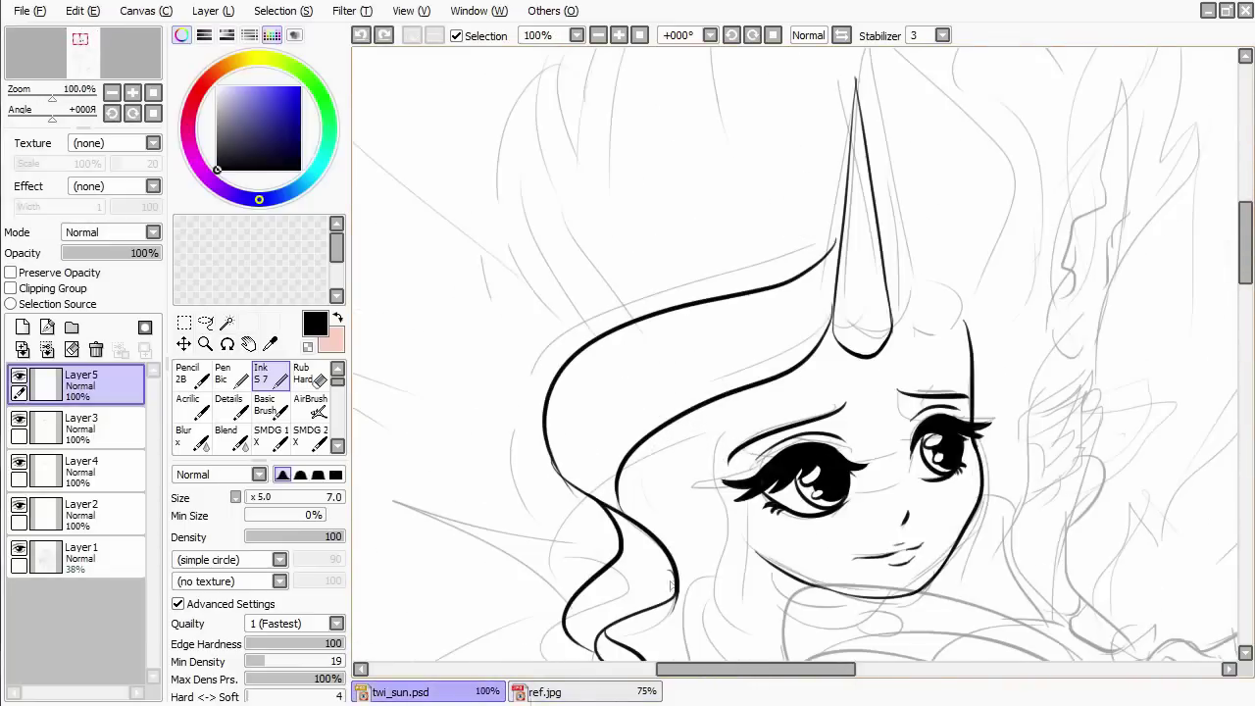
left_click(443, 692)
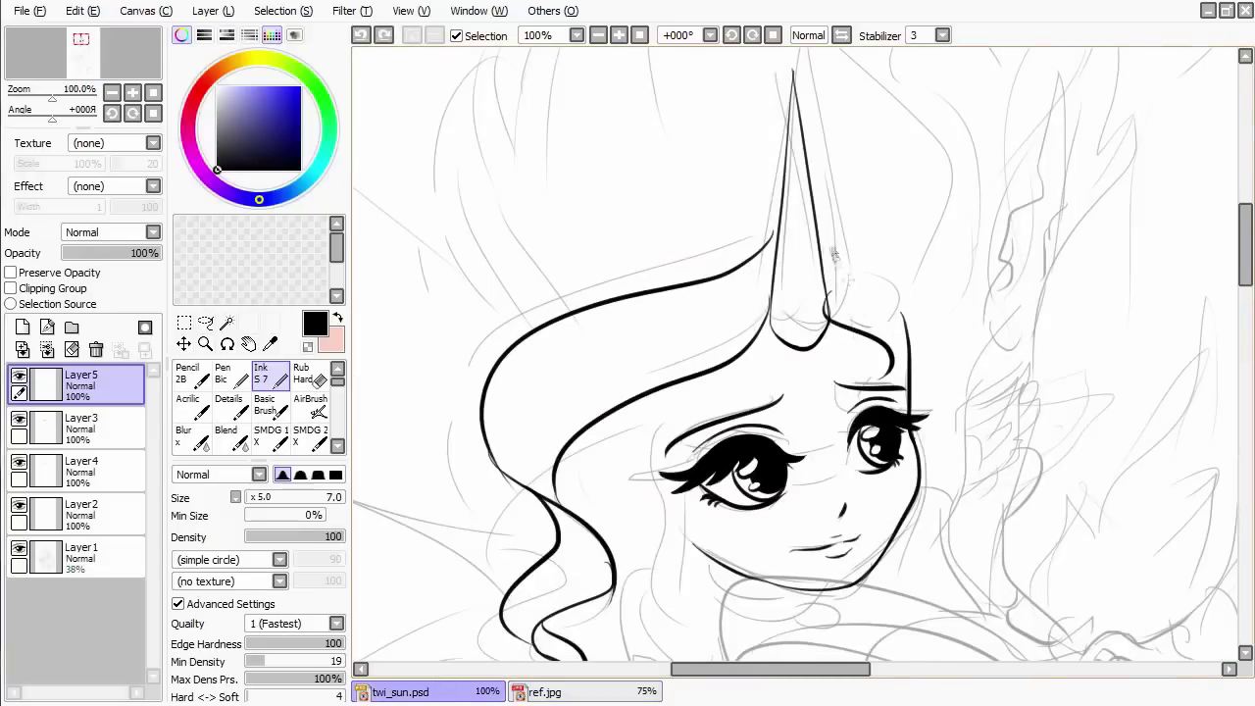
left_click_drag(841, 317, 892, 353)
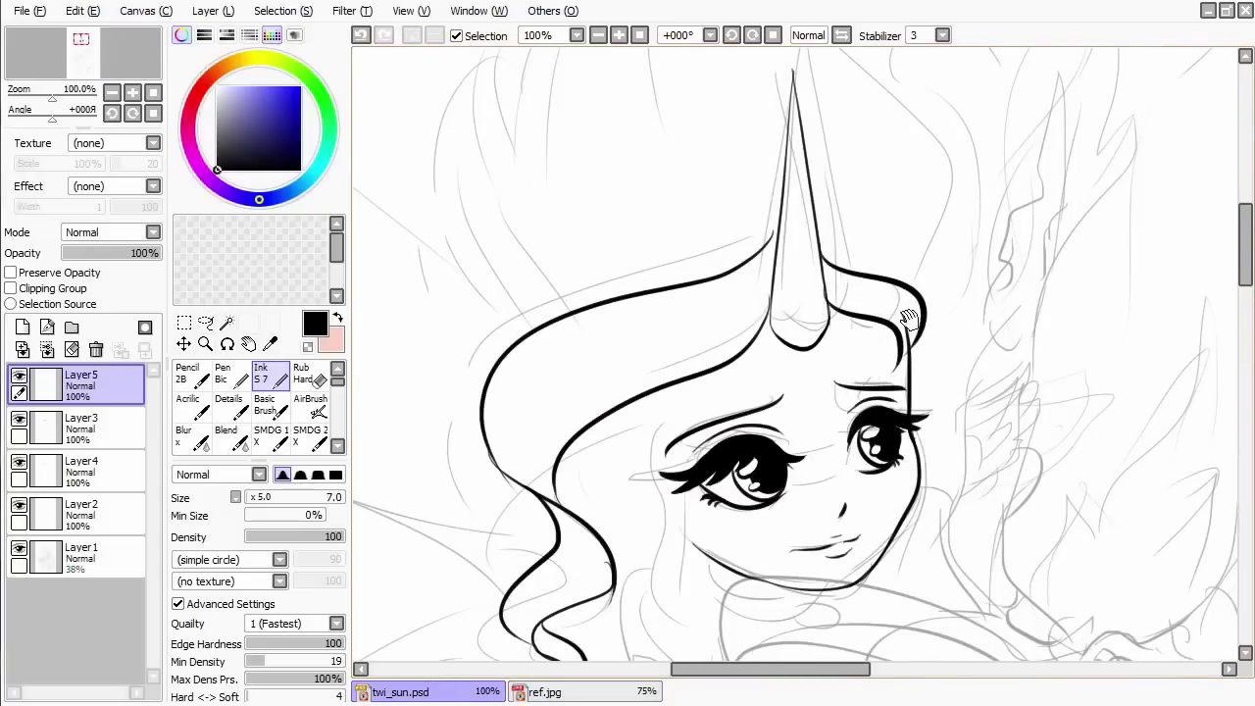
Ink the wavy face-framing strand beside the near eye with a curled tip, plus the hair line behind it.
left_click_drag(769, 529, 789, 365)
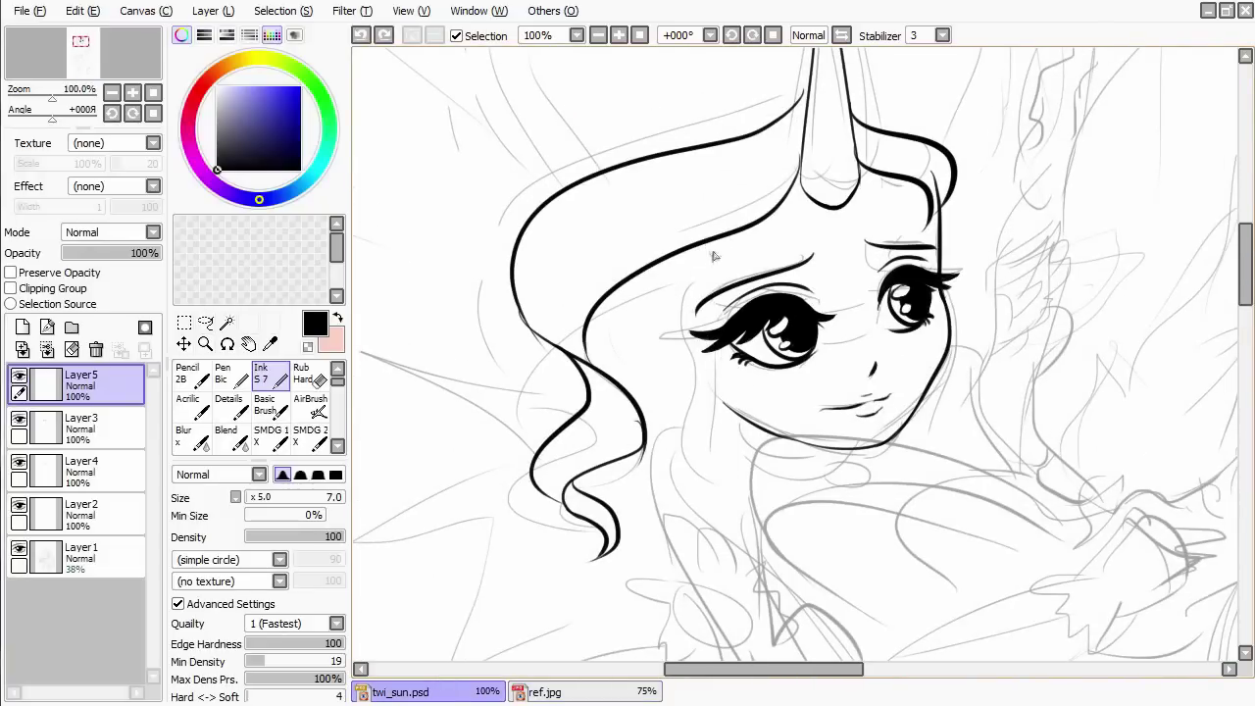
left_click_drag(704, 247, 725, 459)
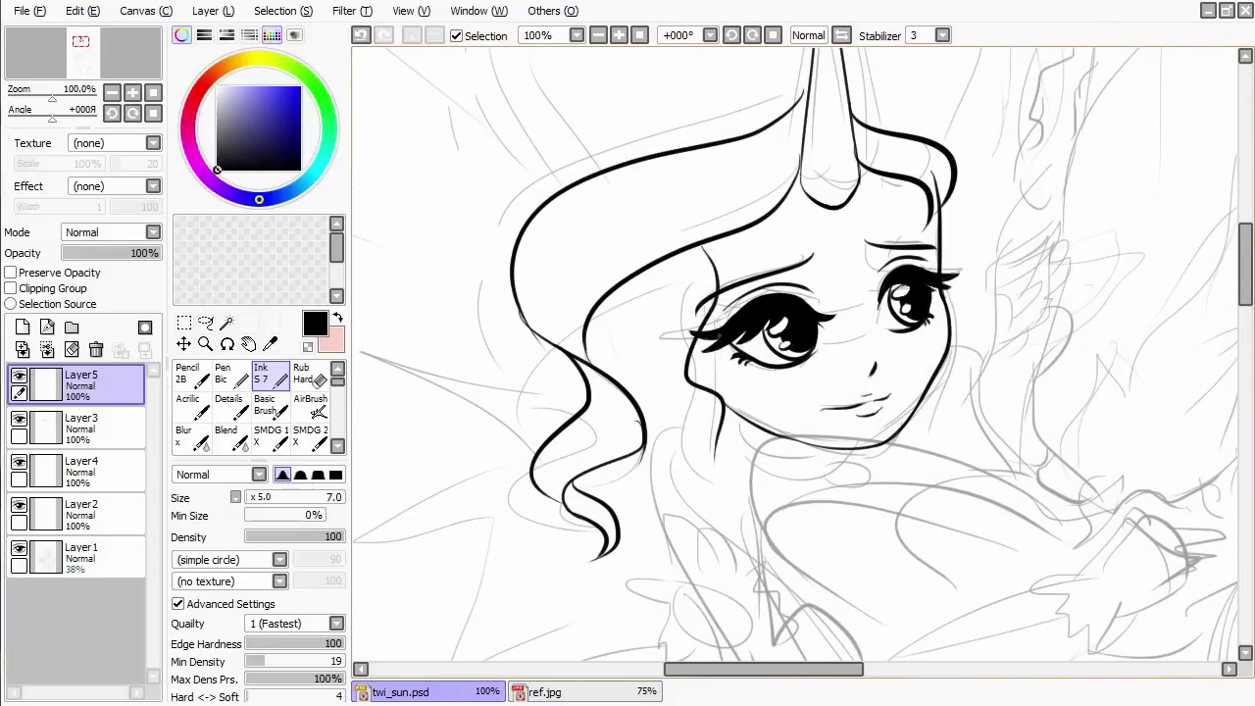
left_click_drag(673, 290, 696, 443)
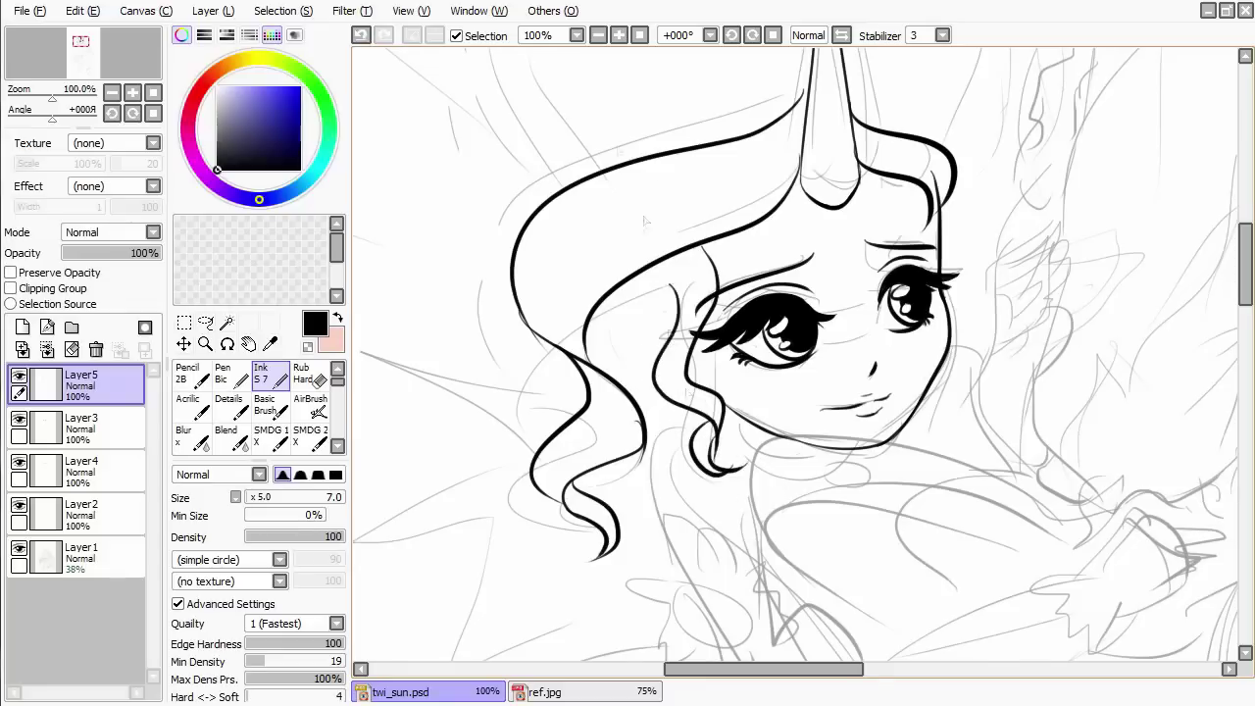
scroll(659, 185, "right", 1)
key("ctrl+z")
key("ctrl+z")
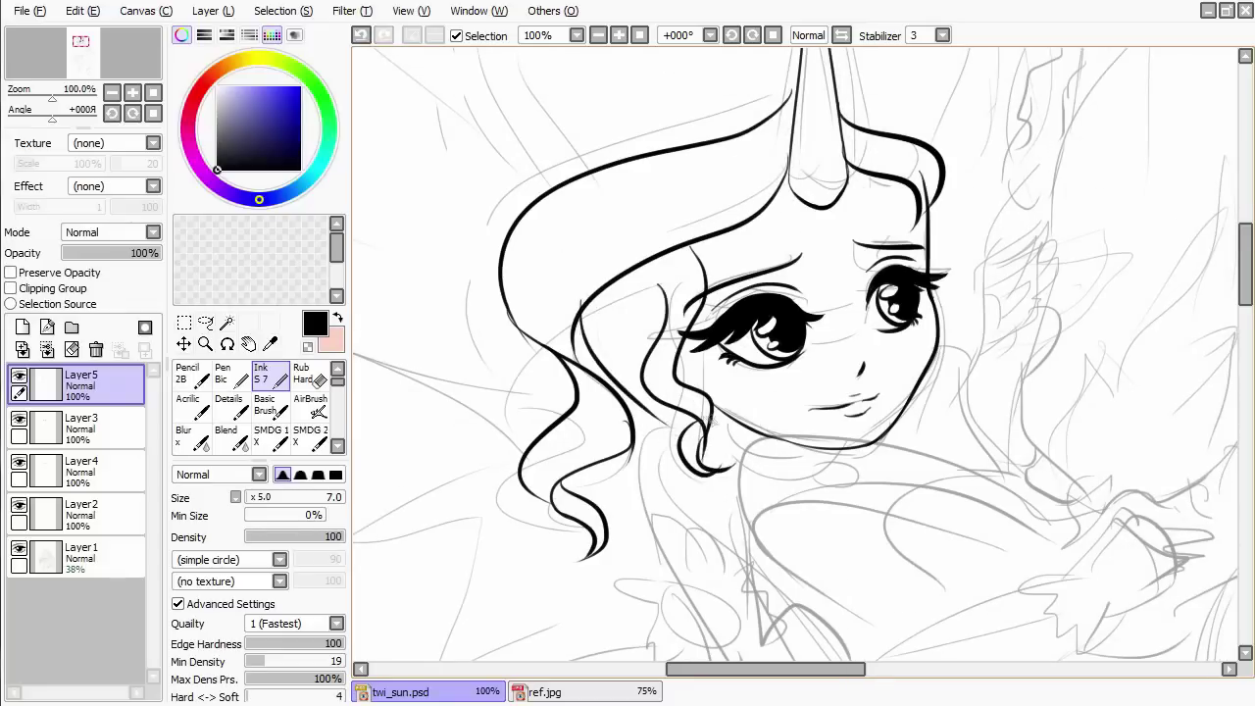
Erase stray line ends and overlaps where the strokes of the long wavy hair lock meet.
scroll(547, 442, "down", 3)
scroll(588, 392, "up", 6)
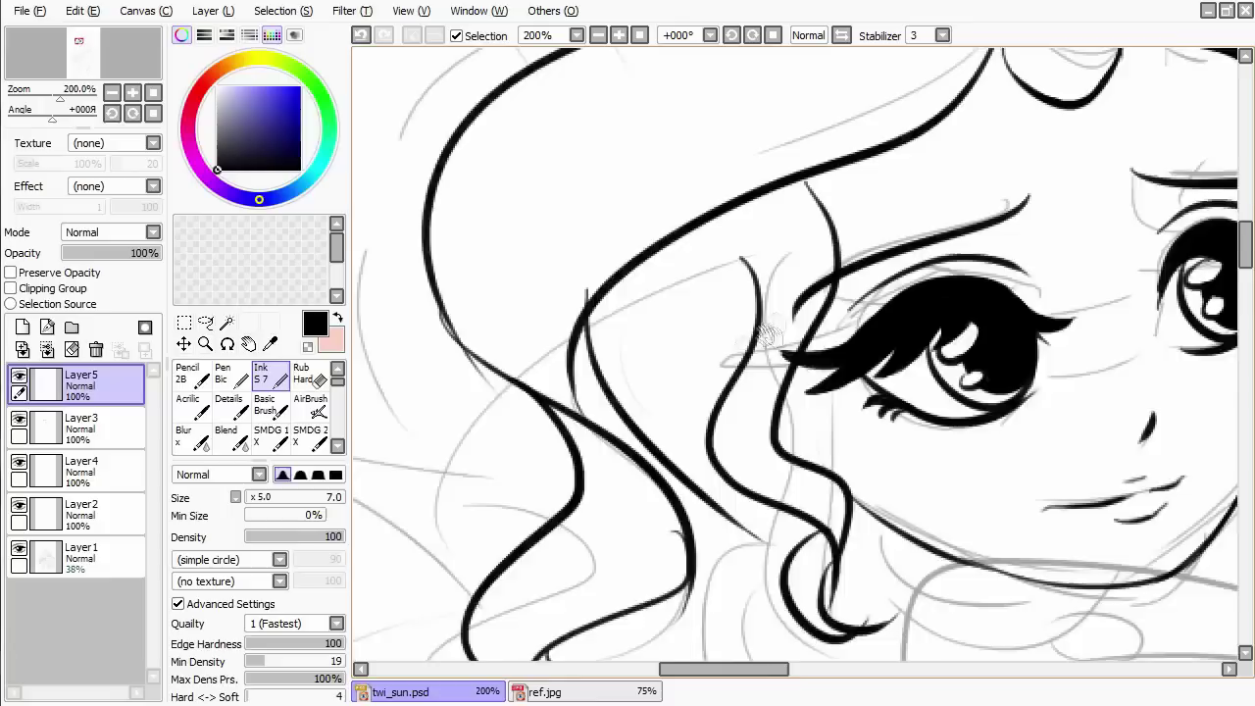
key("e")
scroll(628, 333, "down", 1)
key("e")
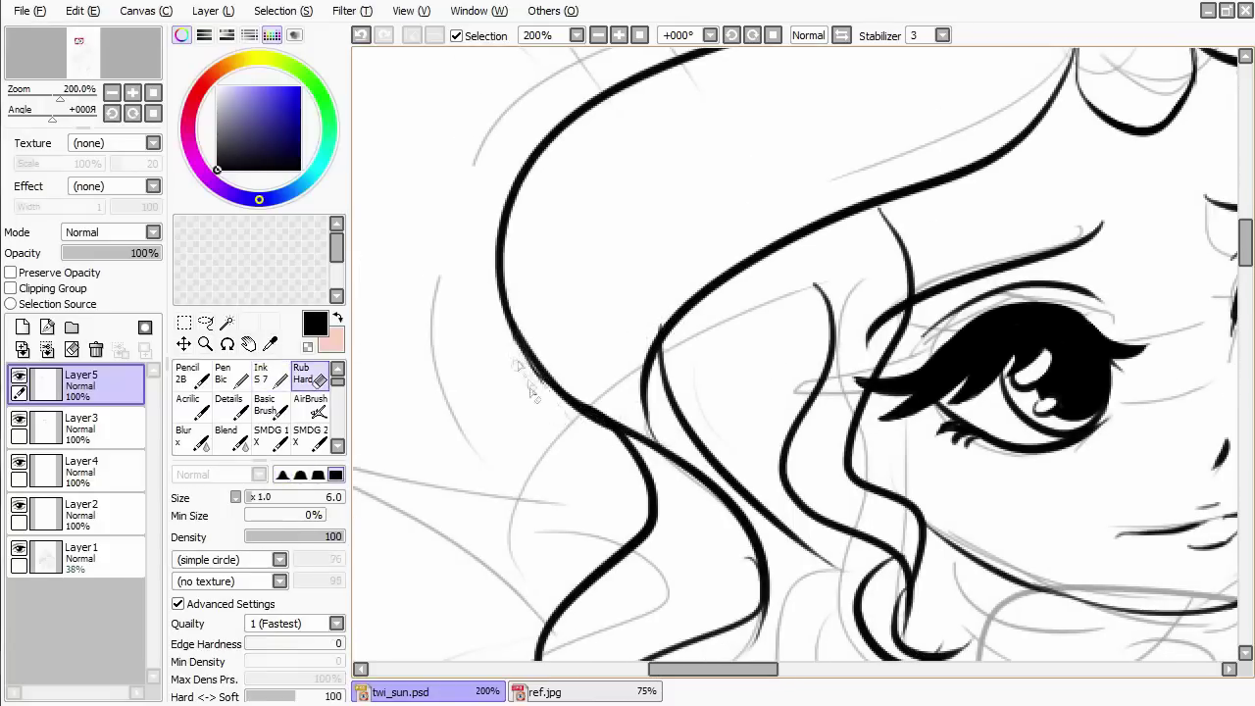
scroll(686, 372, "down", 2)
scroll(515, 334, "down", 2)
key("e")
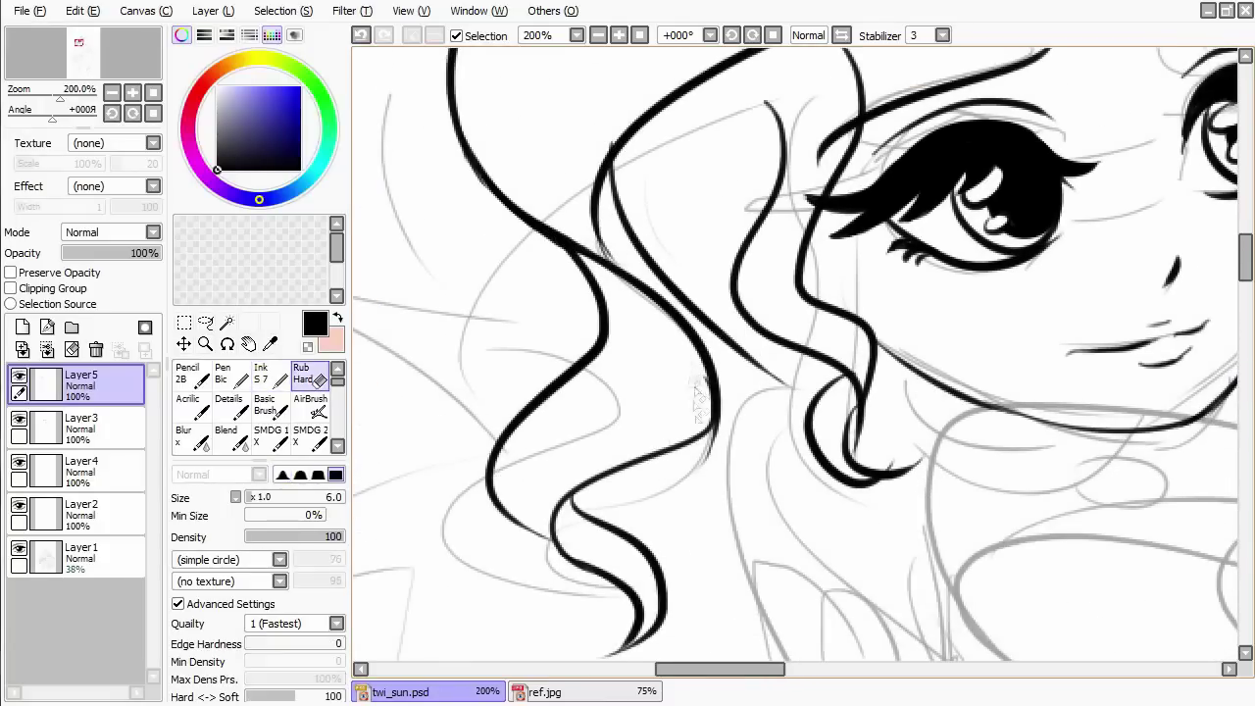
key("e")
Ink the short line joining the outer wave of the long hair lock to its curled tip.
scroll(588, 392, "down", 2)
left_click_drag(517, 400, 593, 475)
key("ctrl+z")
key("ctrl+z")
left_click_drag(521, 410, 592, 474)
key("ctrl+z")
left_click_drag(519, 408, 574, 453)
Clean up the small curled tip of the face-framing strand beside the jaw.
key("e")
mouse_move(882, 351)
left_mouse_down()
mouse_move(710, 395)
mouse_move(755, 436)
mouse_move(799, 451)
mouse_move(706, 441)
left_mouse_up()
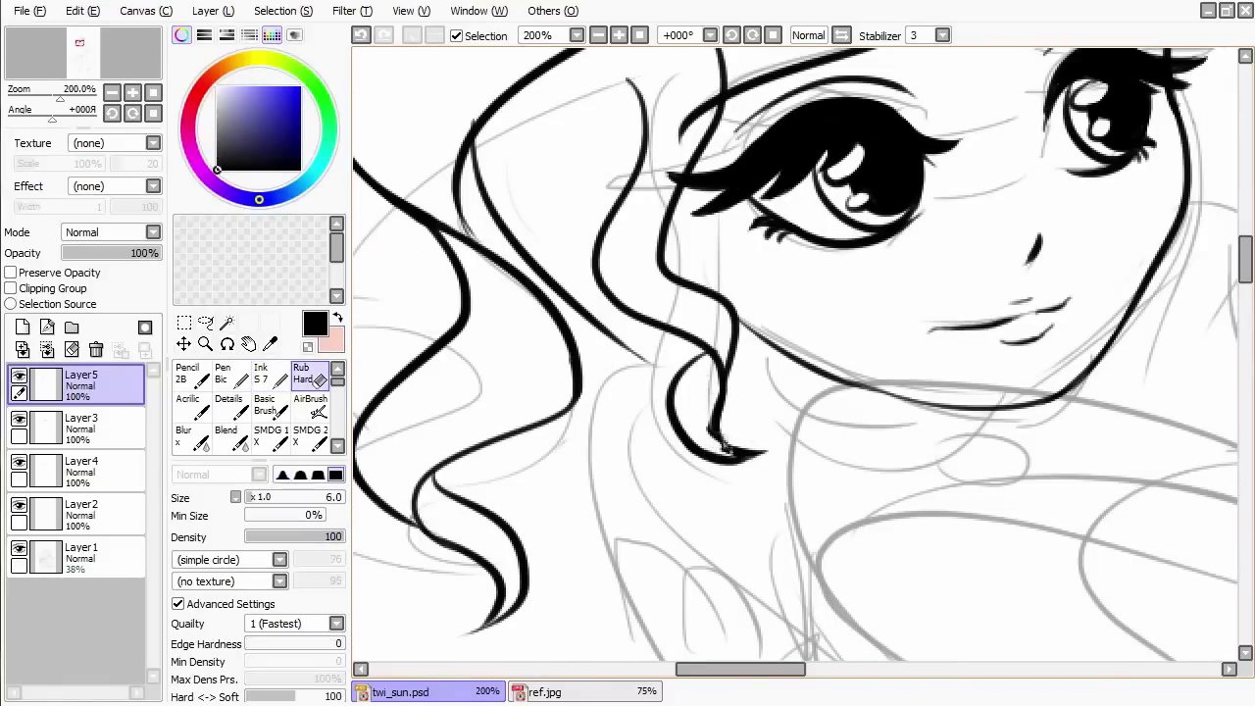
key("e")
key("n")
Reshape the top of the face-framing strand so it curves into the hairline above the near brow.
key("e")
key("n")
mouse_move(765, 247)
left_mouse_down()
mouse_move(628, 287)
mouse_move(755, 470)
left_mouse_up()
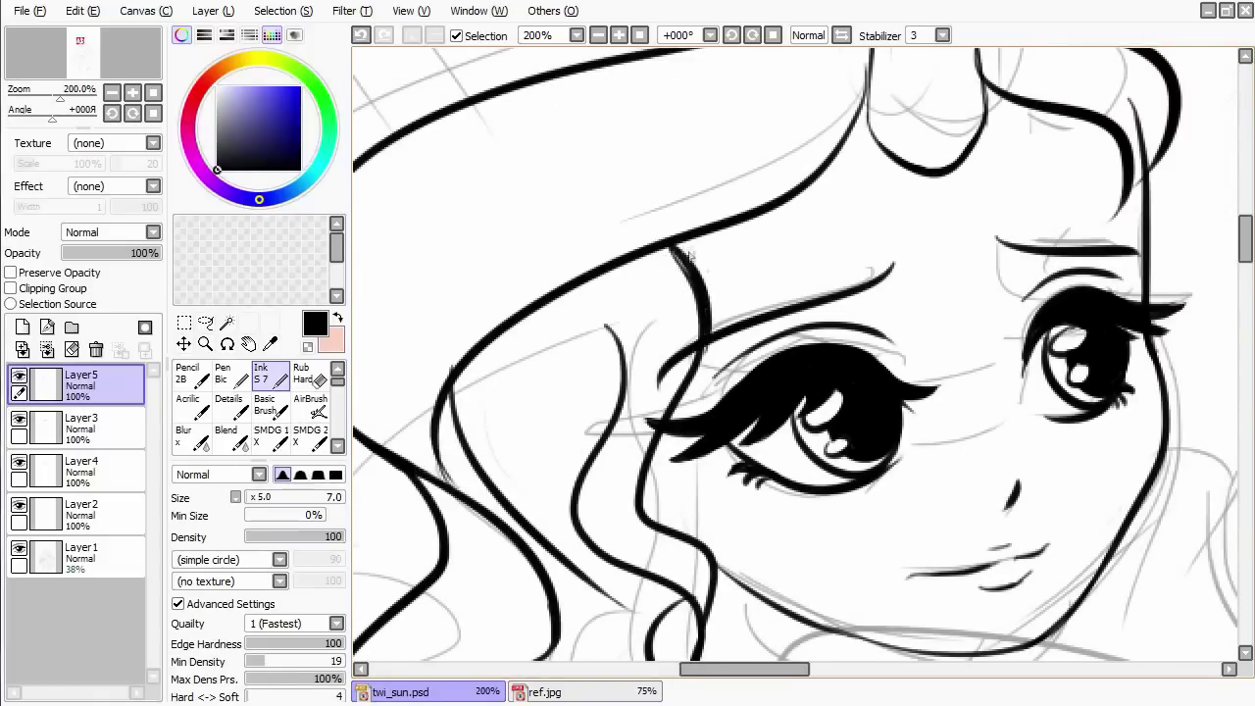
key("e")
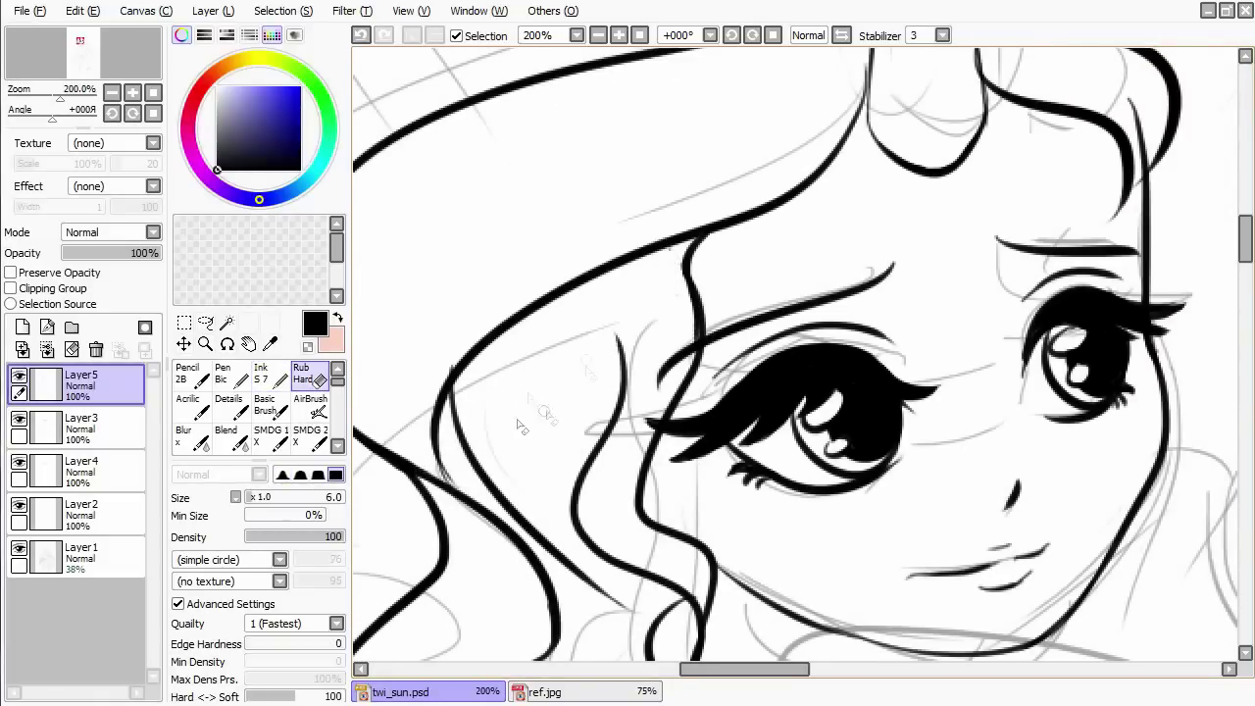
Erase the overlapping line ends where the hair and fringe meet the sides of the horn.
scroll(591, 327, "up", 3)
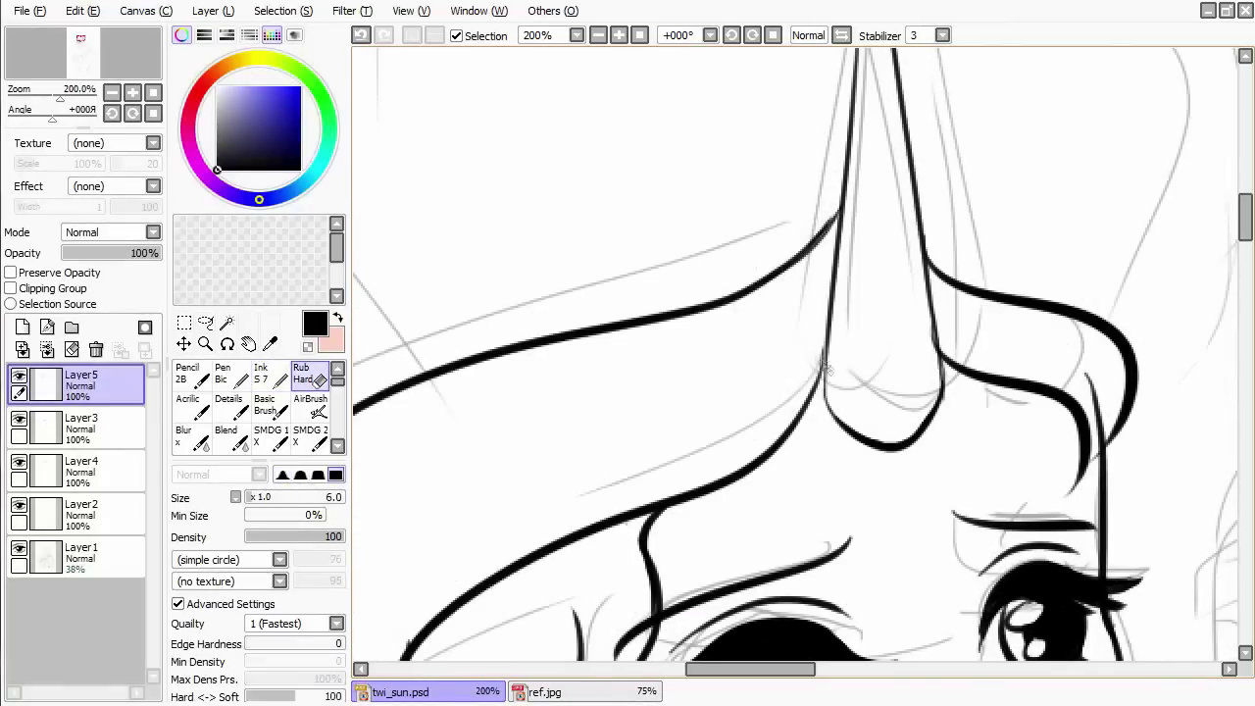
scroll(932, 394, "right", 3)
scroll(931, 394, "down", 1)
mouse_move(931, 436)
left_mouse_down()
mouse_move(949, 364)
mouse_move(998, 316)
left_mouse_up()
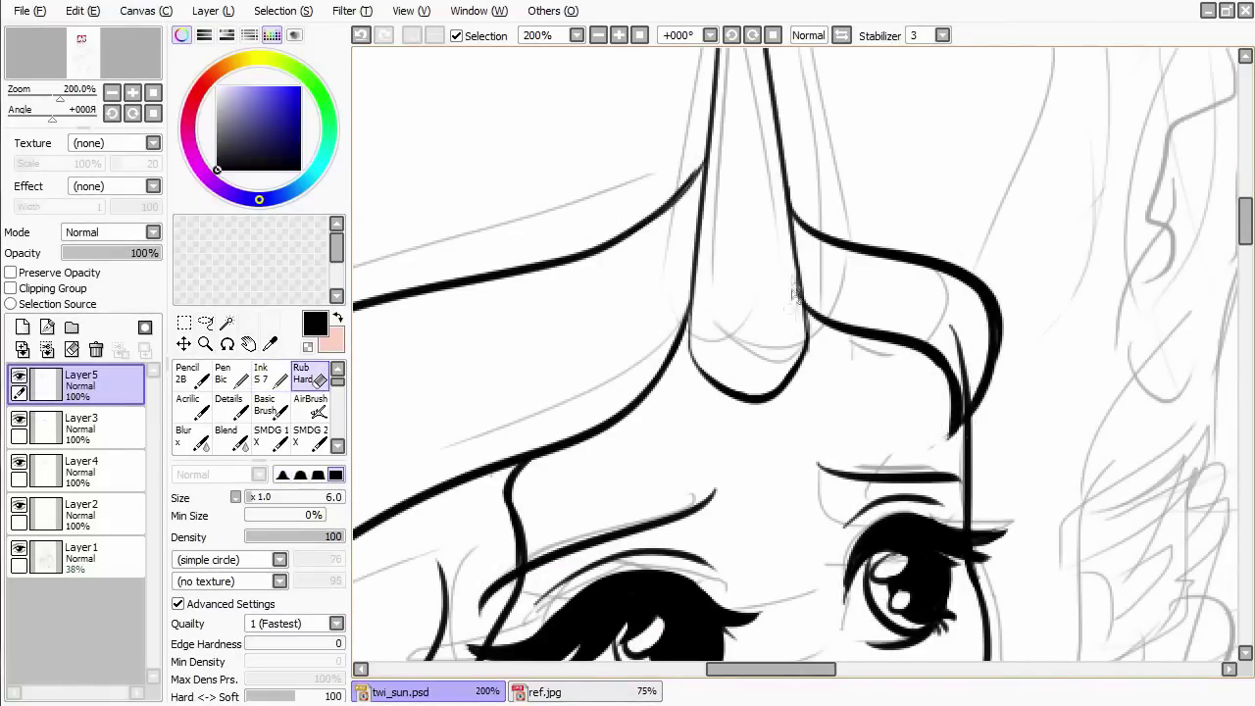
Erase the forehead line crossing the far fringe and return to the Ink brush on Layer5.
scroll(792, 294, "up", 1)
scroll(974, 317, "right", 1)
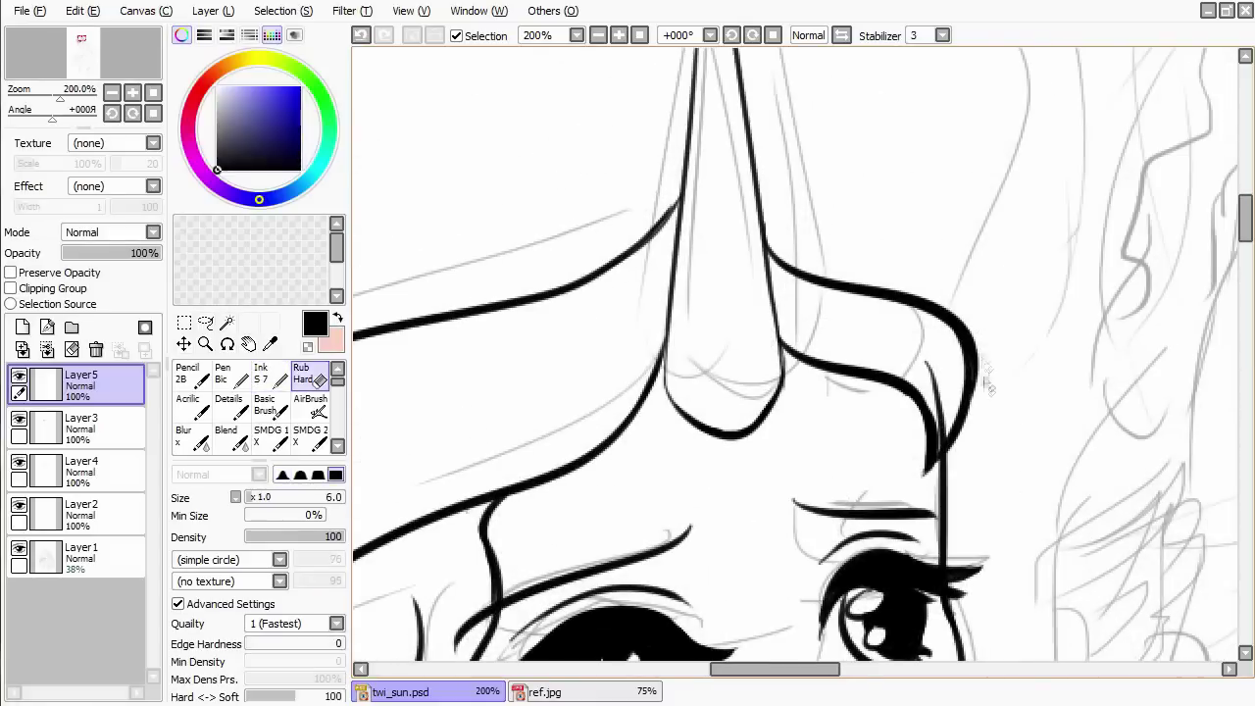
left_click(936, 368, "ctrl+alt")
left_click(936, 368, "ctrl+alt")
key("n")
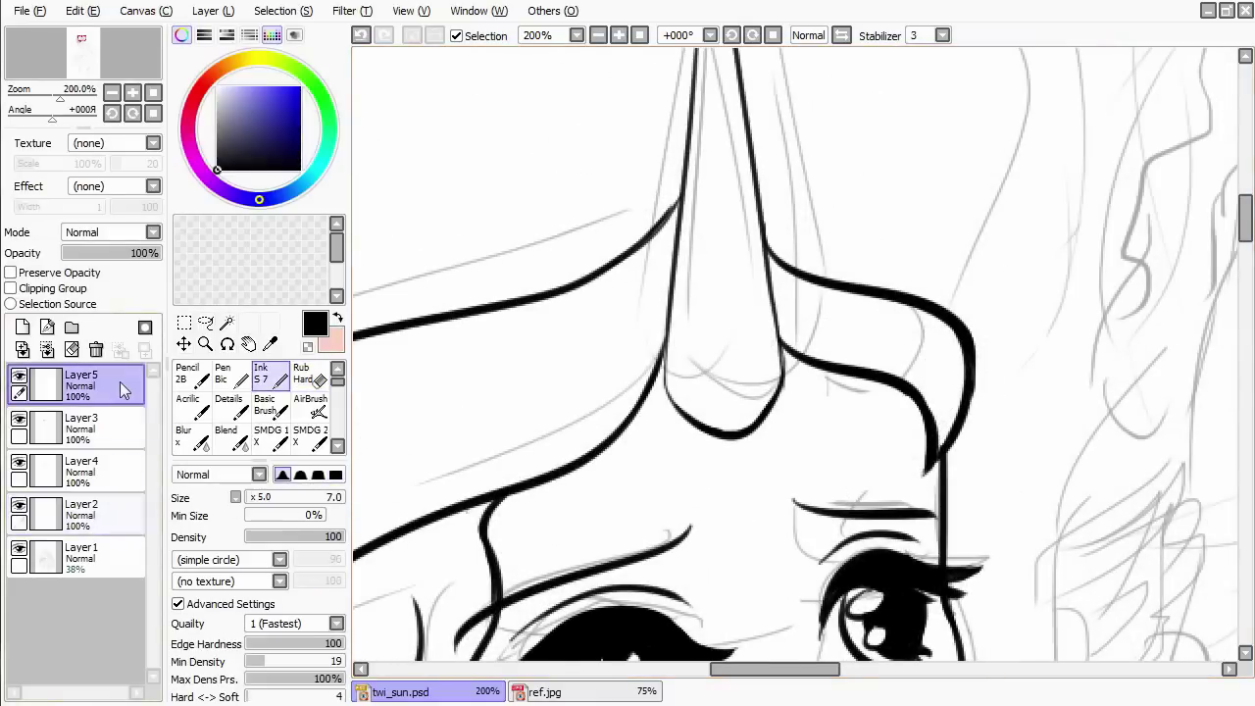
key("minus")
key("minus")
key("plus")
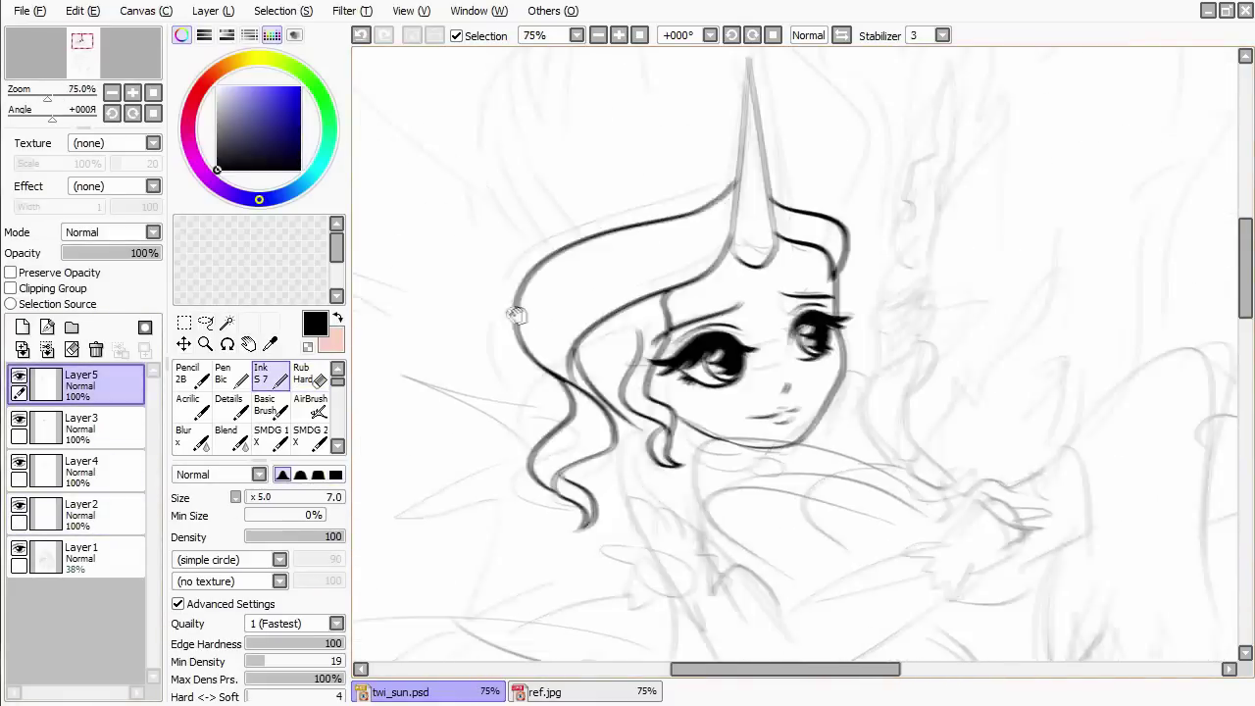
key("l")
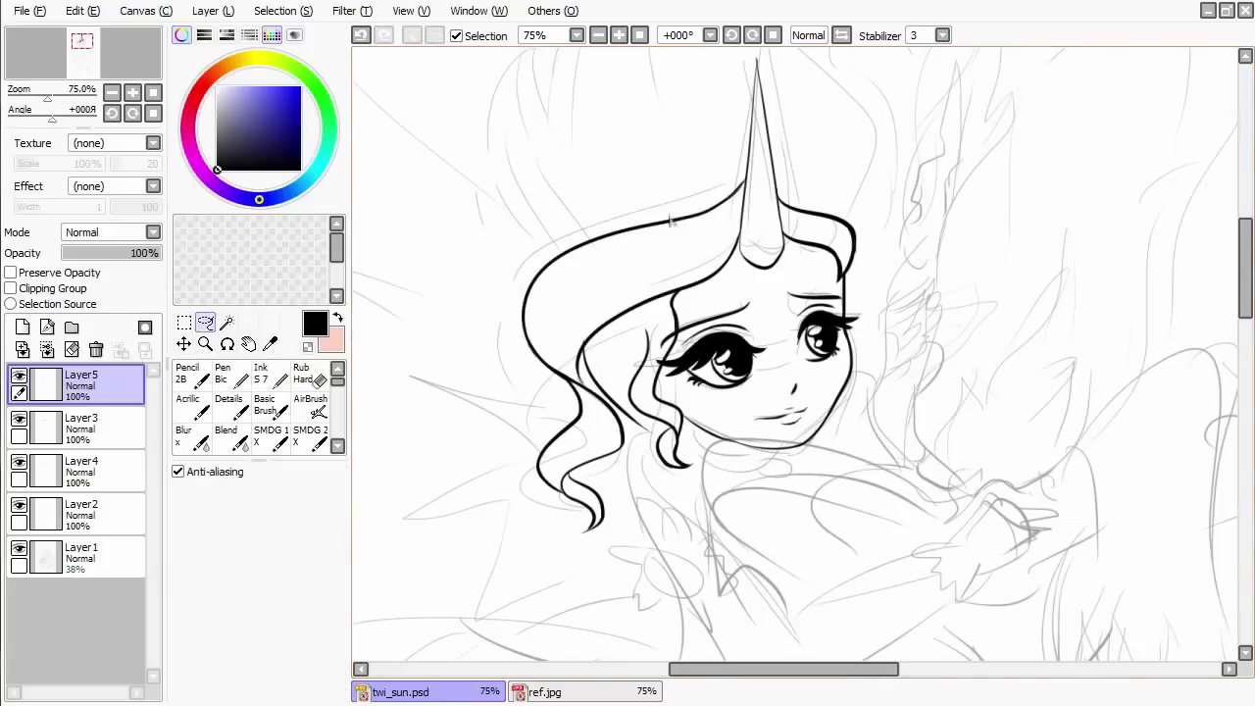
left_click_drag(586, 356, 589, 355)
key("plus")
key("plus")
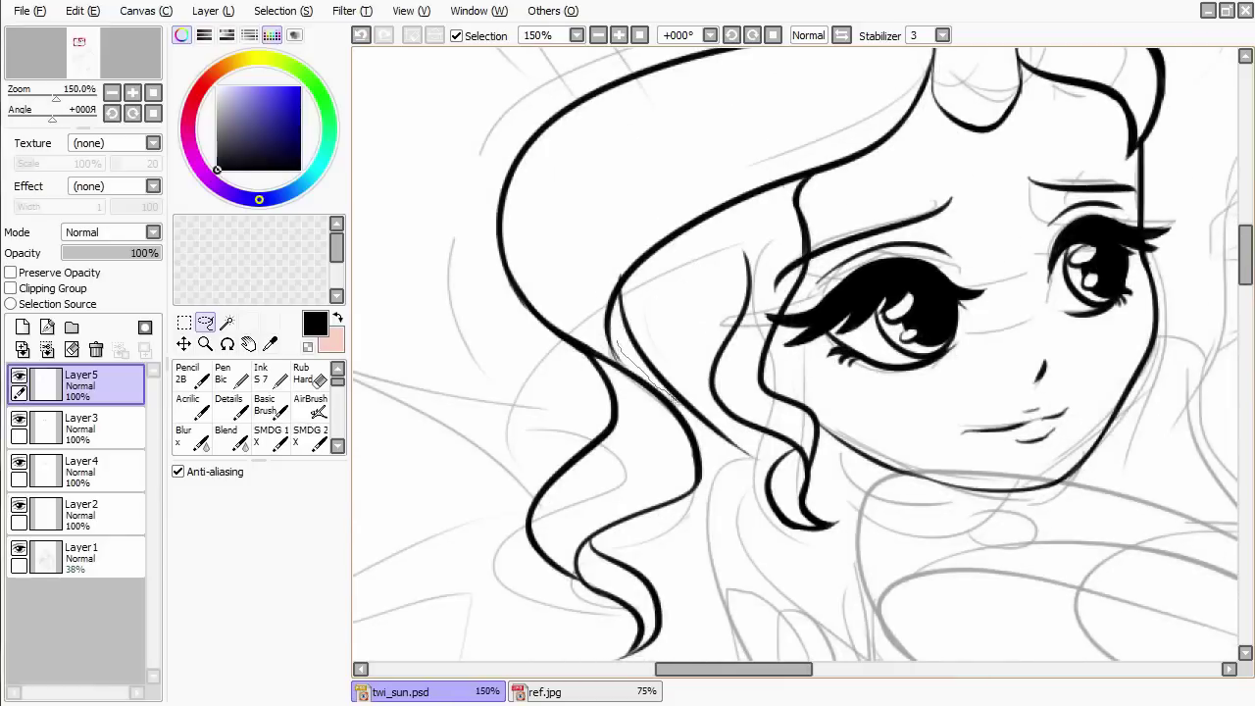
key("minus")
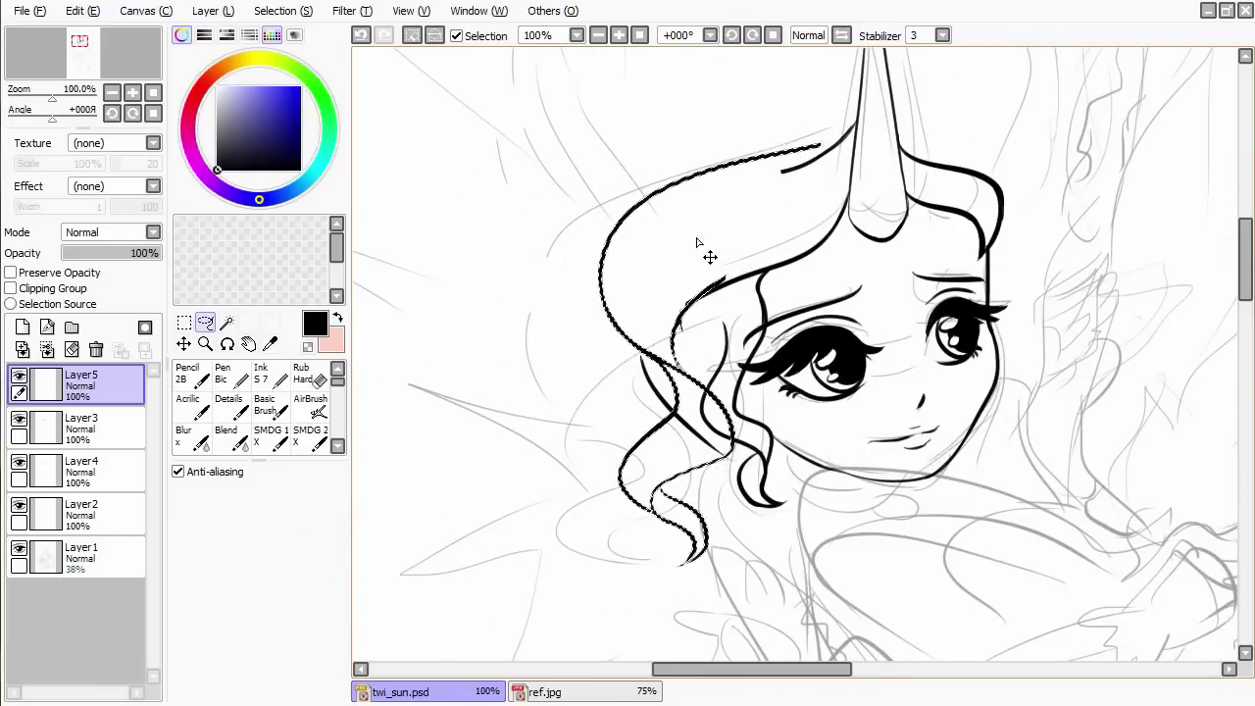
left_click_drag(706, 254, 709, 252)
key("minus")
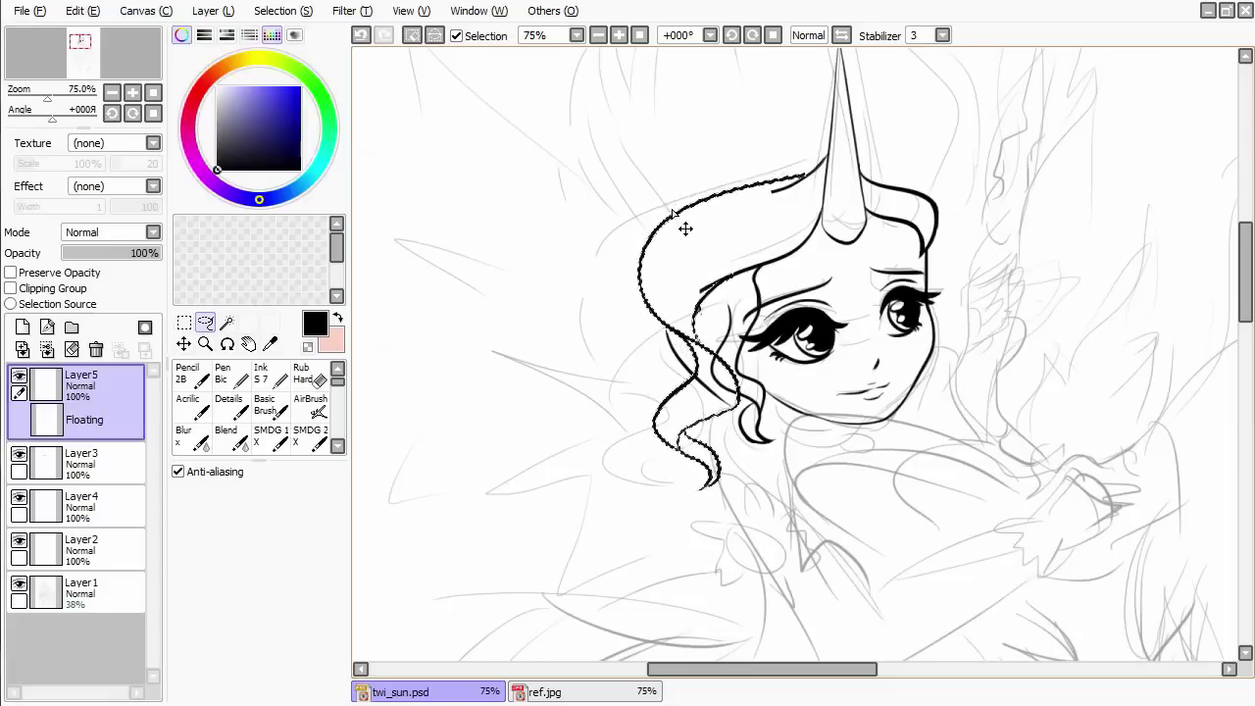
key("ctrl+z")
Lasso the near-side hair together with the face-framing strand, shift them slightly towards the face, and deselect.
mouse_move(750, 137)
left_mouse_down()
mouse_move(461, 147)
mouse_move(432, 411)
mouse_move(676, 594)
left_mouse_up()
mouse_move(722, 351)
left_mouse_down()
mouse_move(742, 343)
mouse_move(735, 333)
left_mouse_up()
key("ctrl+d")
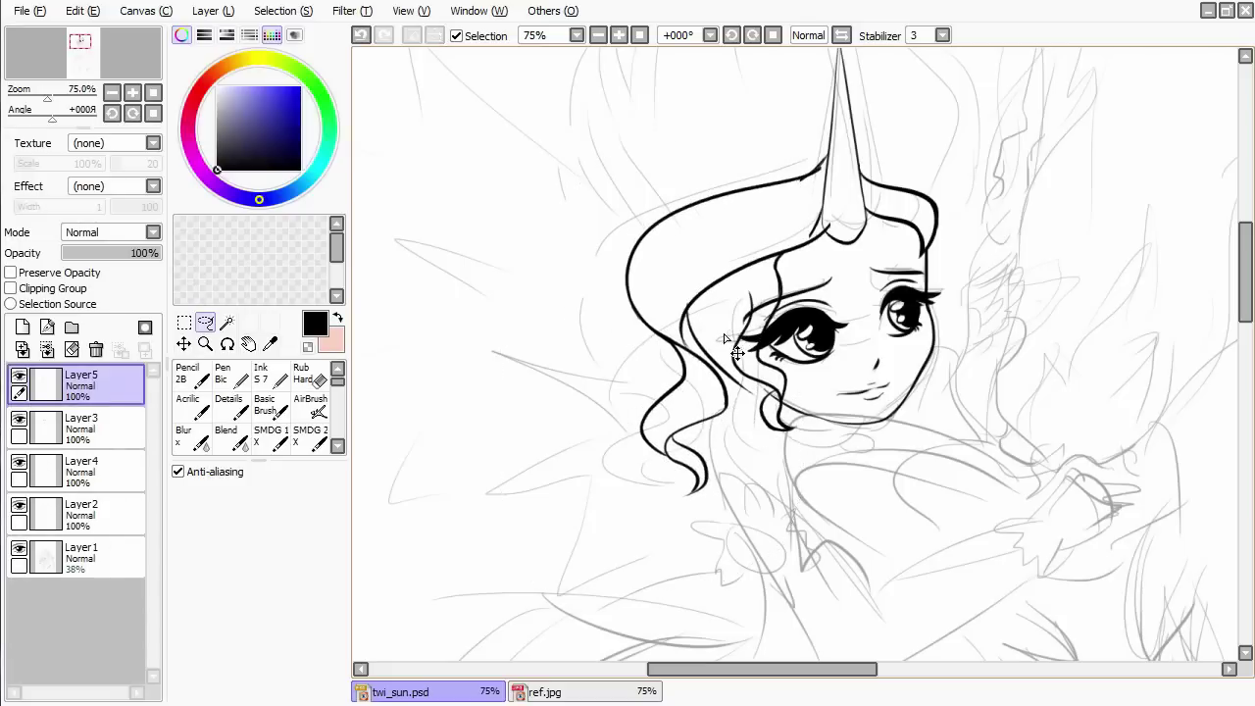
Lasso the face-framing strand by the near eye, move it slightly outward from the face, and deselect.
scroll(1058, 69, "up", 2)
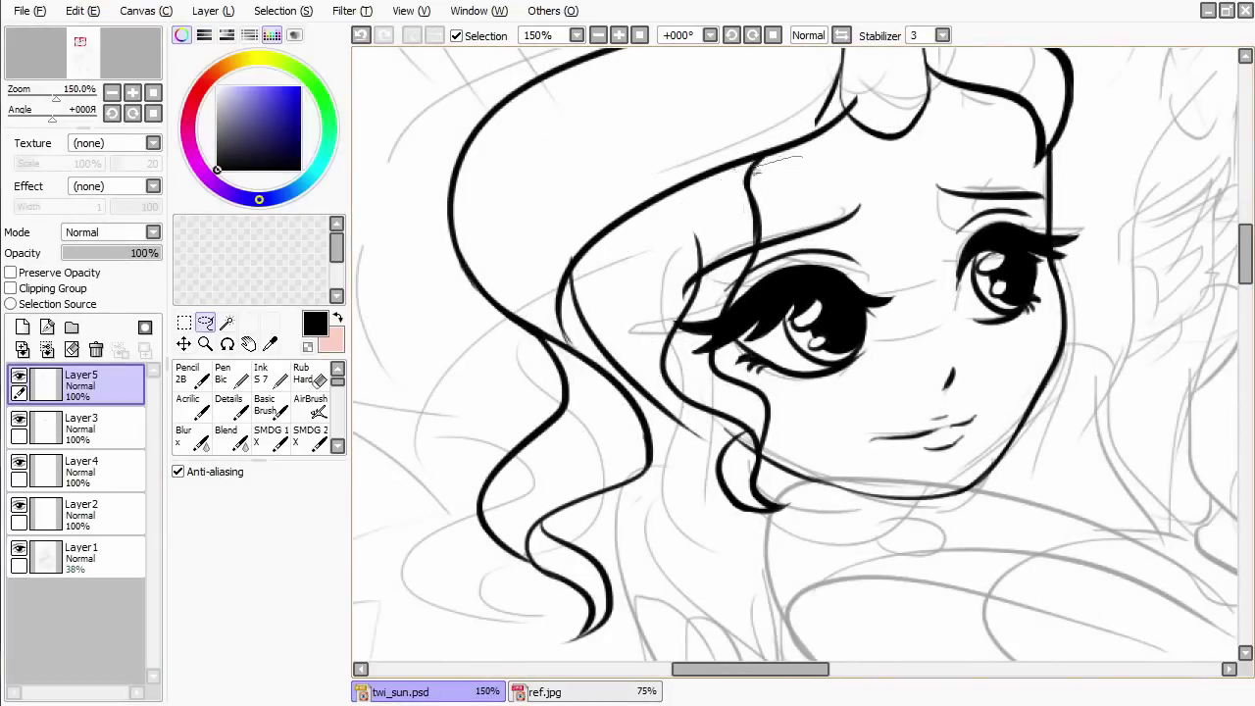
left_click_drag(699, 588, 799, 165)
mouse_move(799, 164)
left_mouse_down()
mouse_move(804, 179)
mouse_move(797, 170)
left_mouse_up()
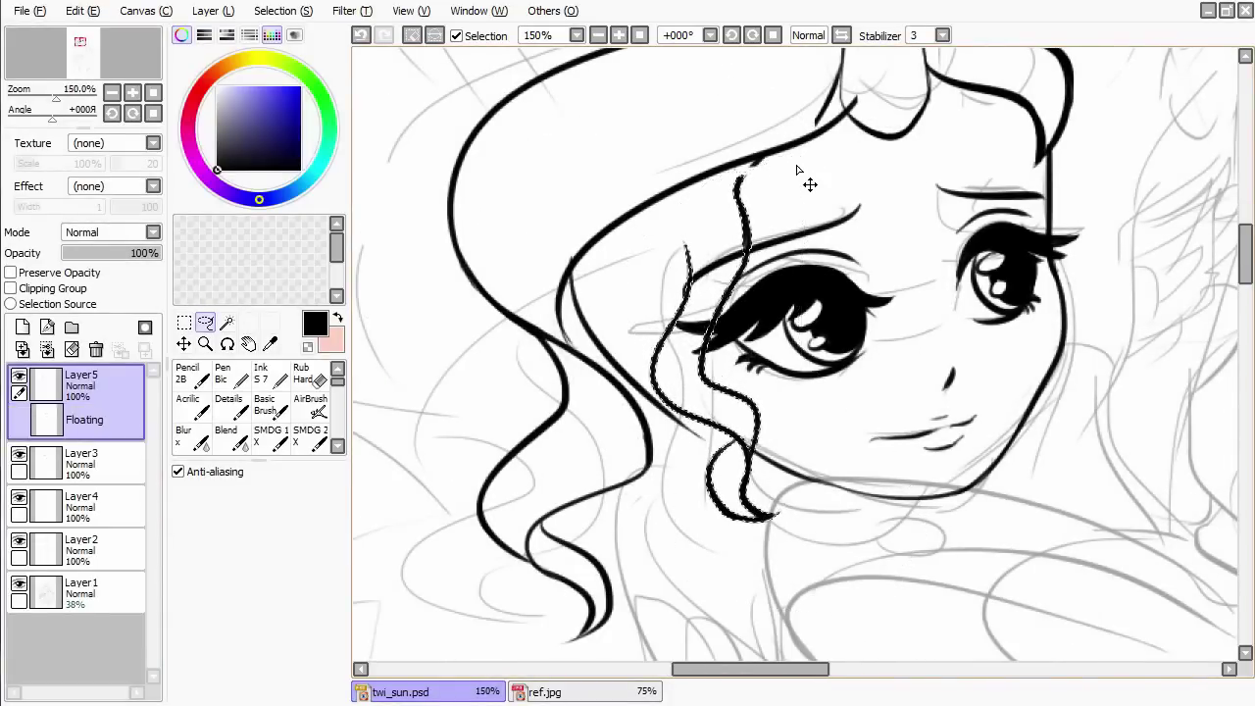
key("ctrl+d")
Rejoin the shifted near-side hairline to the base of the horn with ink and erase the stray line ends.
scroll(797, 170, "down", 2)
scroll(797, 170, "up", 1)
scroll(797, 170, "down", 2)
scroll(841, 49, "up", 4)
mouse_move(765, 39)
left_mouse_down()
mouse_move(821, 265)
mouse_move(814, 304)
mouse_move(868, 286)
mouse_move(740, 372)
left_mouse_up()
key("e")
mouse_move(730, 448)
left_mouse_down()
mouse_move(775, 485)
mouse_move(833, 485)
left_mouse_up()
mouse_move(676, 343)
left_mouse_down()
mouse_move(618, 330)
mouse_move(701, 314)
mouse_move(778, 490)
left_mouse_up()
key("e")
key("e")
scroll(778, 491, "up", 5)
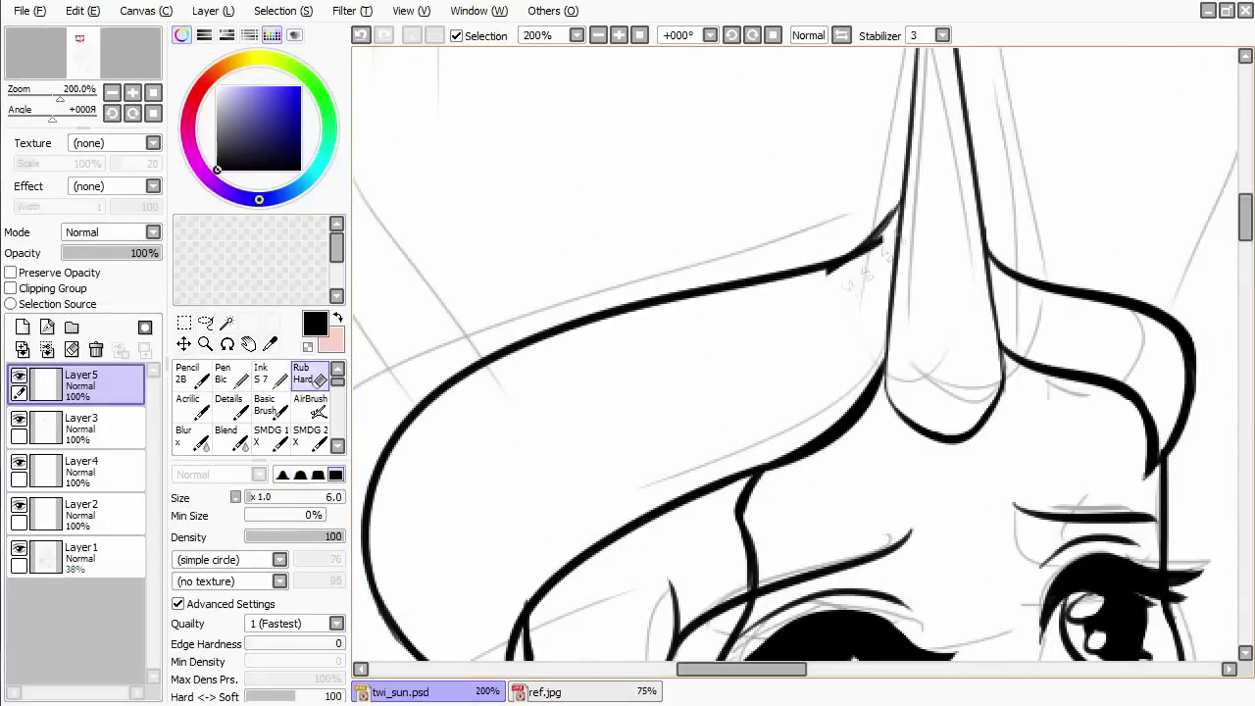
Smooth the upper near-side hair line into the horn and trim its overlapping stroke ends.
key("e")
left_click_drag(819, 267, 888, 238)
key("e")
key("e")
scroll(981, 176, "down", 3)
scroll(775, 333, "up", 1)
Clean up the top of the face-framing strand where it meets the hairline.
key("e")
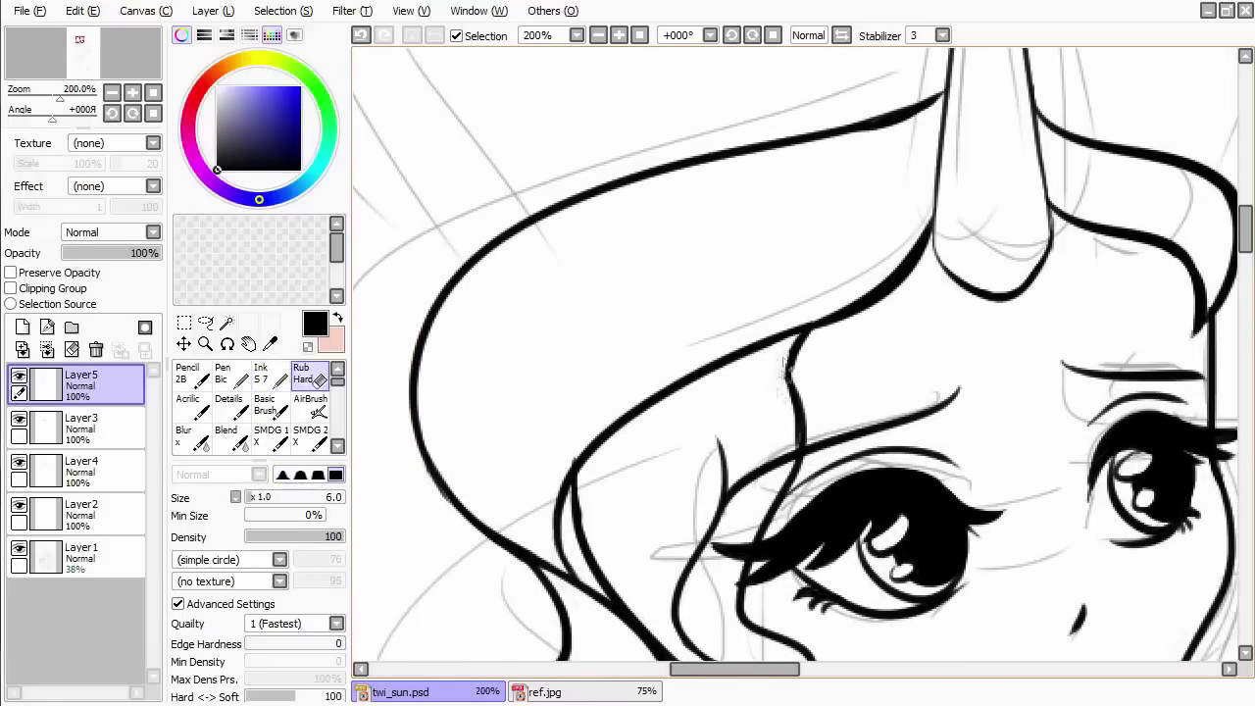
key("e")
scroll(770, 330, "up", 1)
scroll(770, 329, "down", 2)
scroll(772, 330, "up", 3)
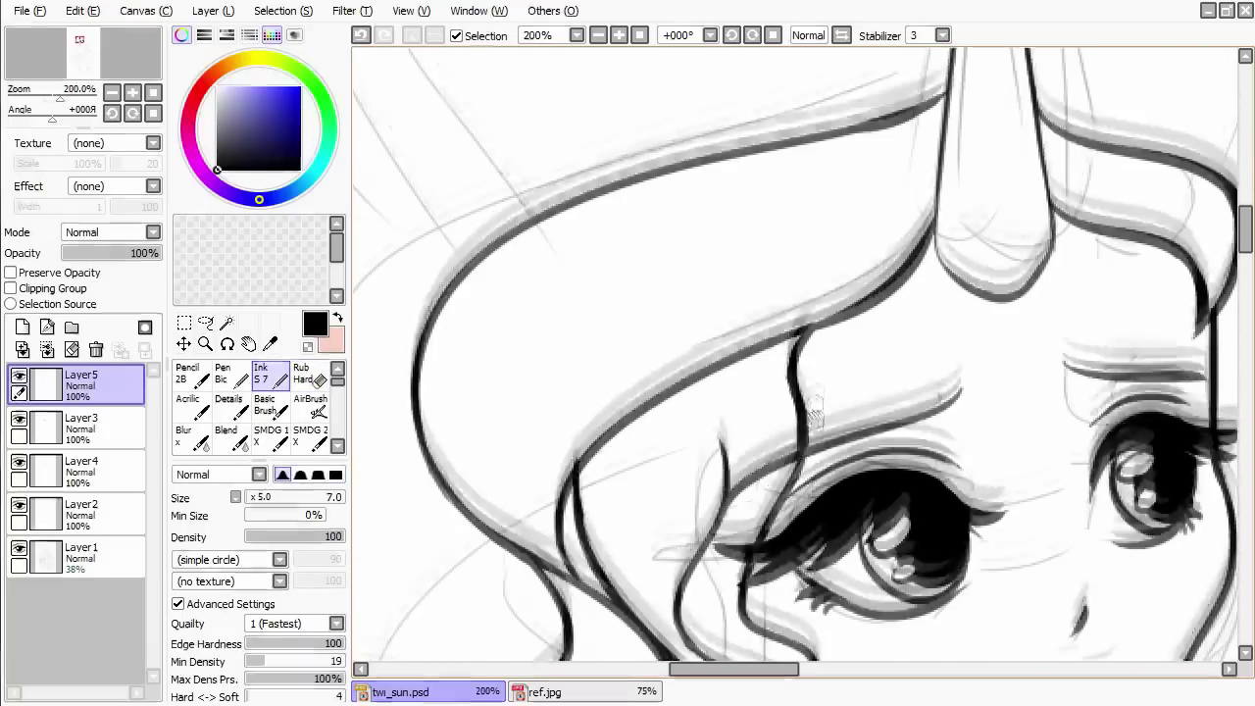
Check ref.jpg and ink the tall hair lock rising above the horn with a hooked curl at its tip.
scroll(944, 293, "down", 4)
scroll(944, 292, "up", 1)
left_click(545, 692)
left_click(399, 692)
scroll(845, 190, "up", 3)
left_click_drag(841, 159, 899, 436)
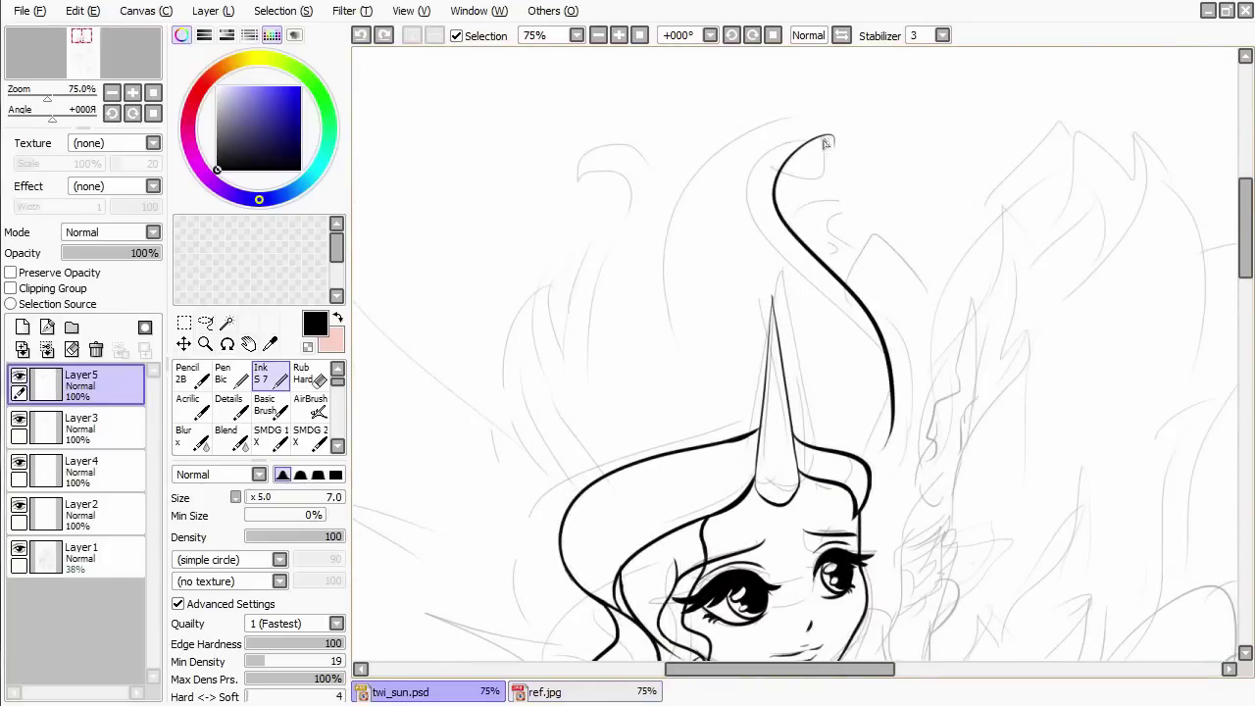
left_click_drag(796, 106, 672, 245)
Ink the shorter curled lock on the near side of the tall one, with a small pointed lock below it.
left_click_drag(686, 125, 581, 155)
key("ctrl+z")
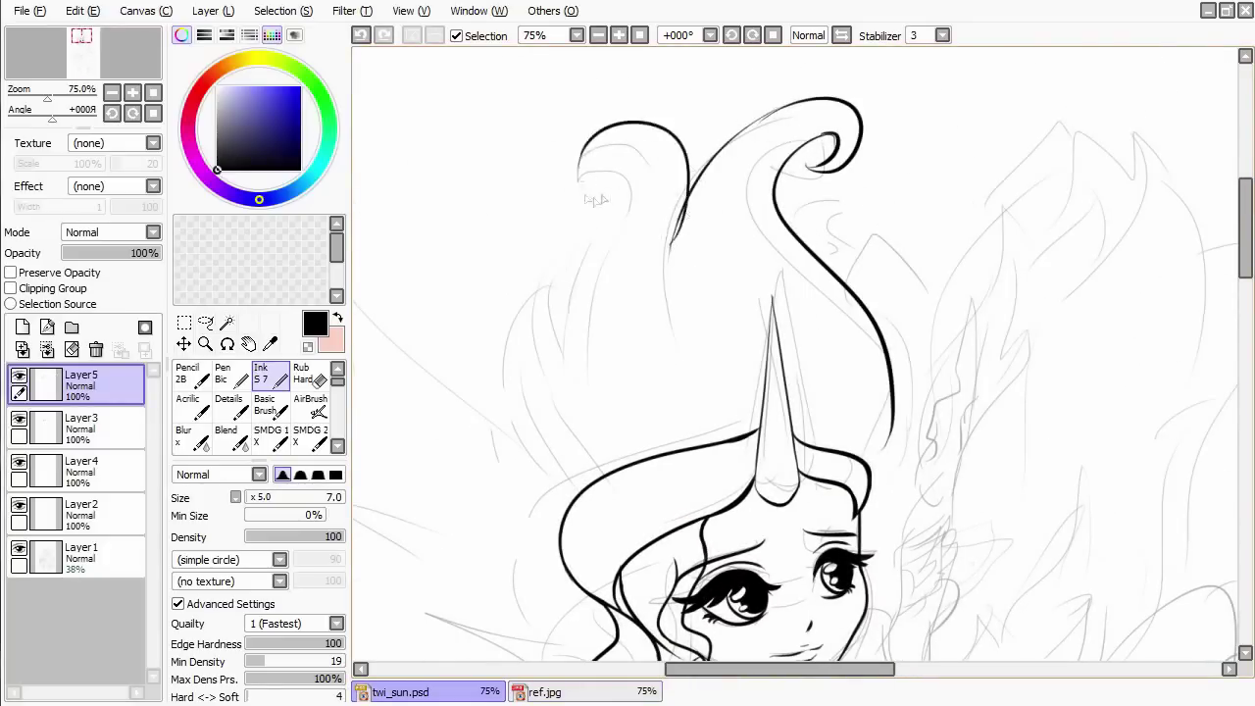
key("ctrl+z")
mouse_move(680, 182)
left_mouse_down()
mouse_move(564, 221)
mouse_move(566, 316)
left_mouse_up()
key("ctrl+z")
left_click_drag(569, 215, 567, 315)
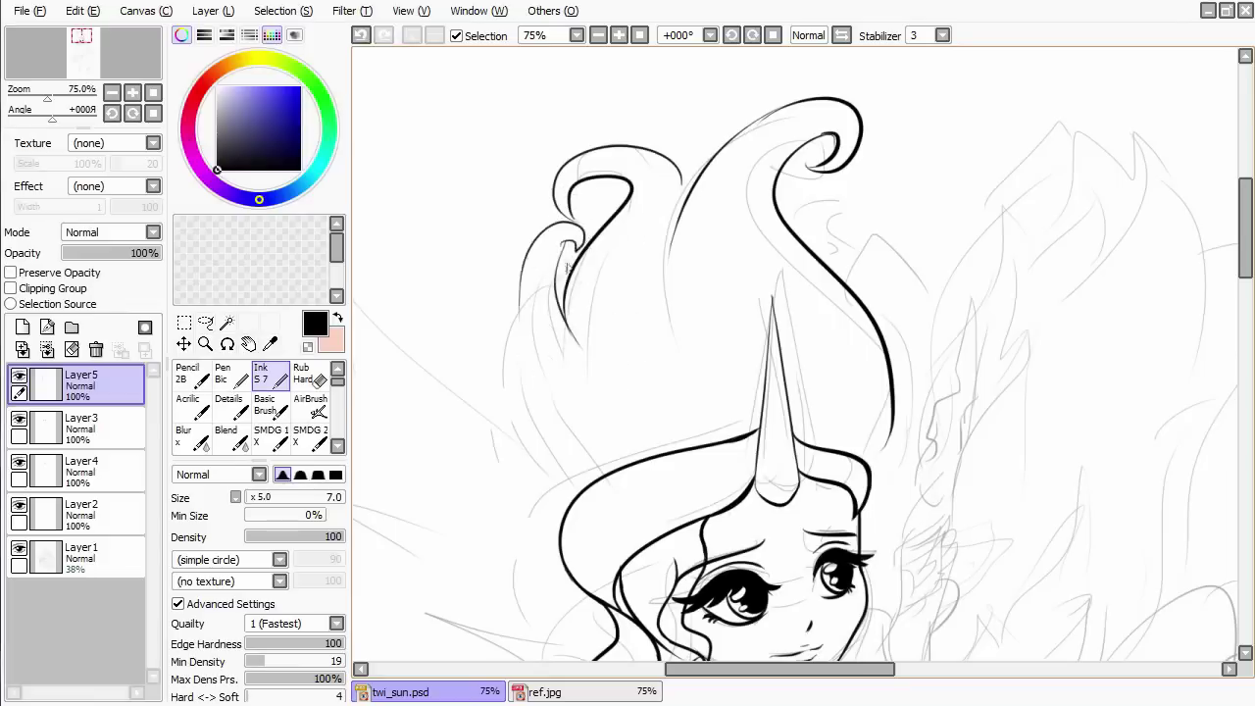
Ink the outer contour of the near-side hair down towards the fringe, with a small curl low on its edge.
scroll(529, 264, "down", 2)
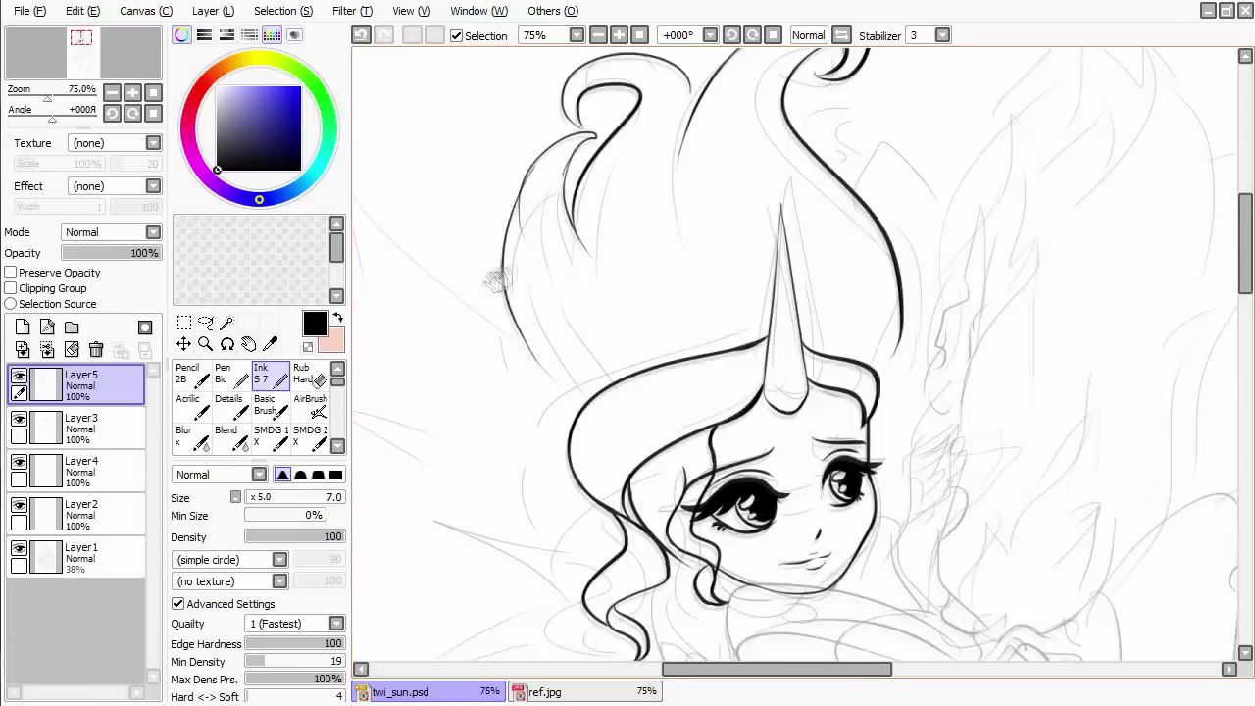
left_click_drag(522, 226, 519, 410)
key("ctrl+z")
left_click_drag(559, 231, 530, 471)
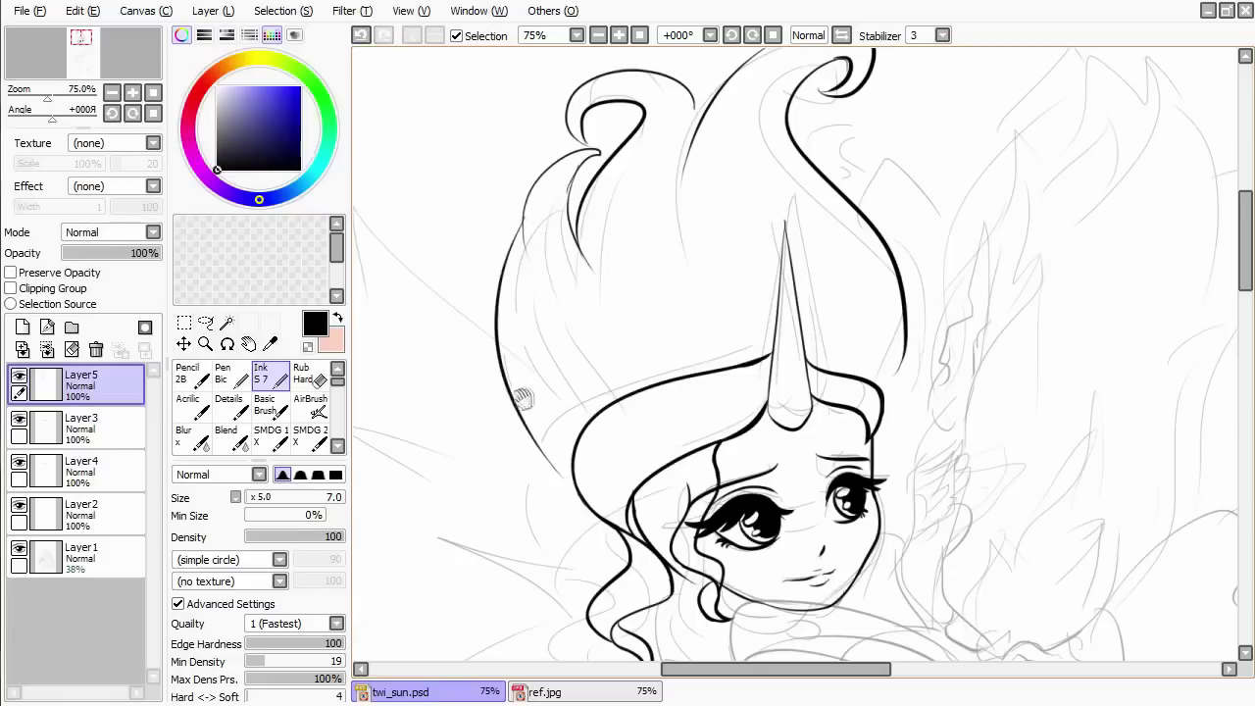
scroll(540, 294, "up", 1)
key("ctrl+z")
key("ctrl+z")
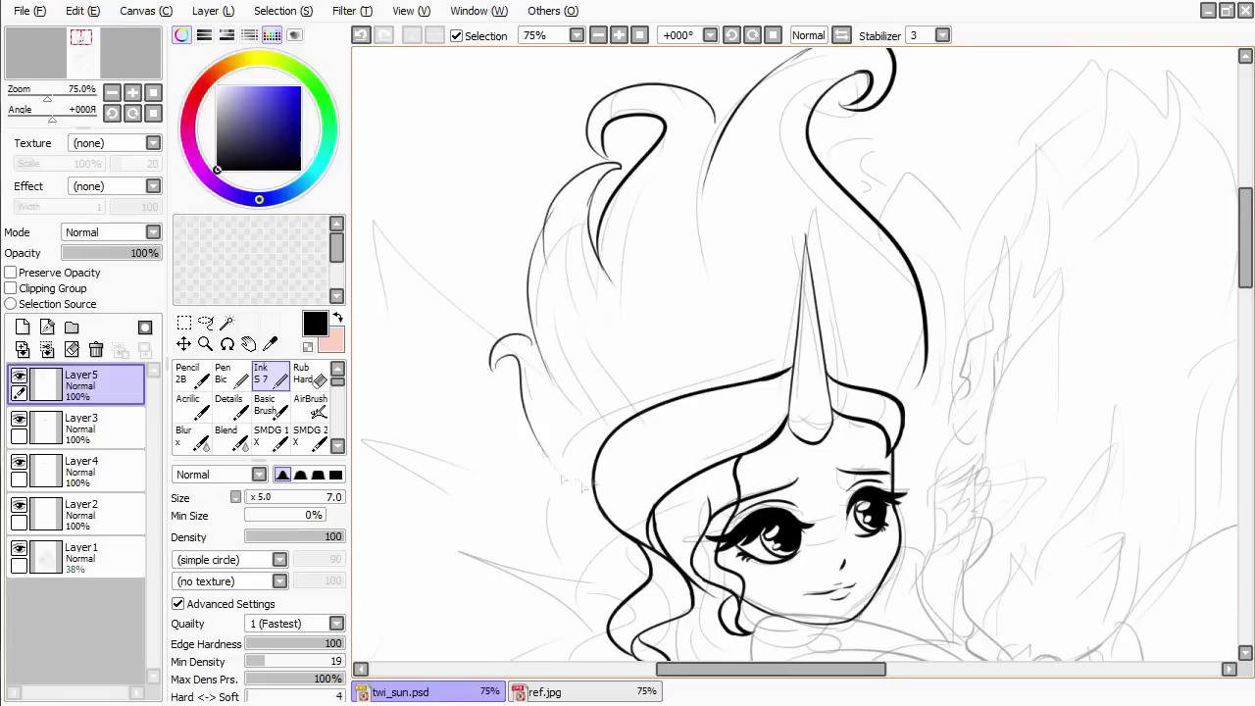
Ink the small curled lock on the far side of the tall one and carry its line down behind the face.
left_click_drag(827, 147, 704, 206)
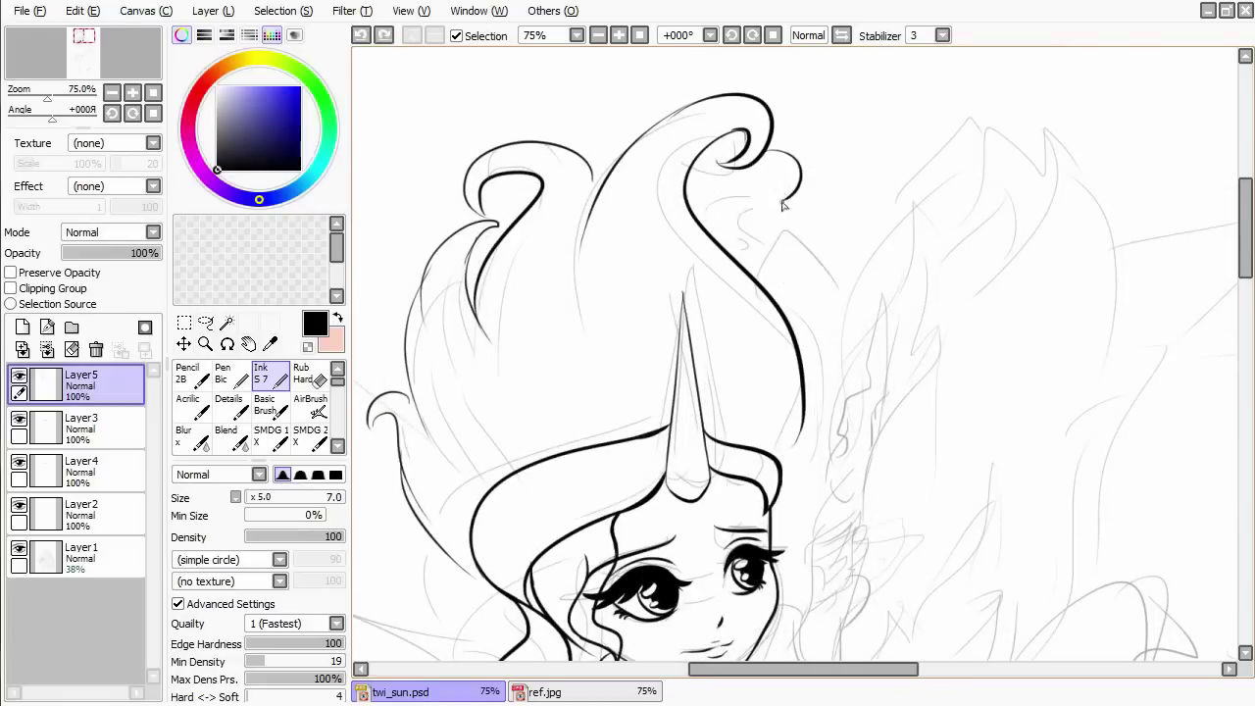
key("ctrl+z")
left_click_drag(742, 186, 784, 199)
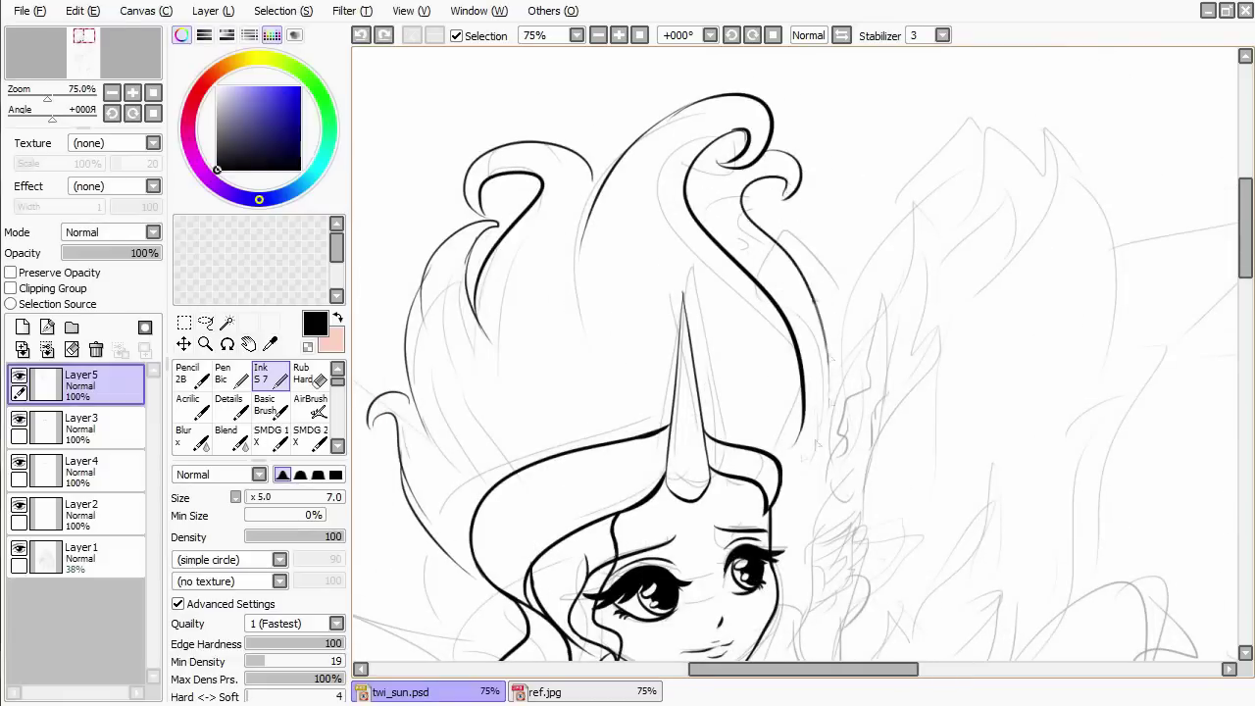
scroll(809, 253, "down", 3)
left_click_drag(787, 277, 829, 274)
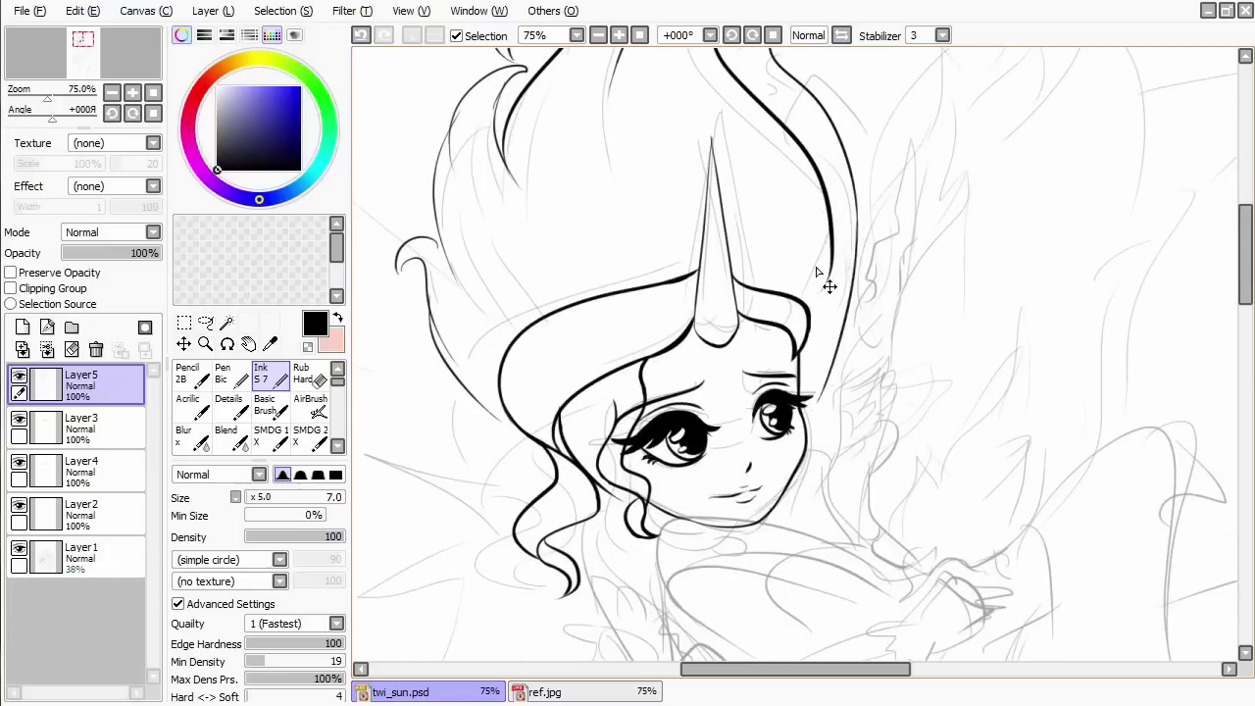
scroll(829, 277, "down", 1)
scroll(829, 280, "up", 2)
Consult ref.jpg and ink a wavy strand hanging from the fringe beside the far side of the face.
key("ctrl+Tab")
key("ctrl+Tab")
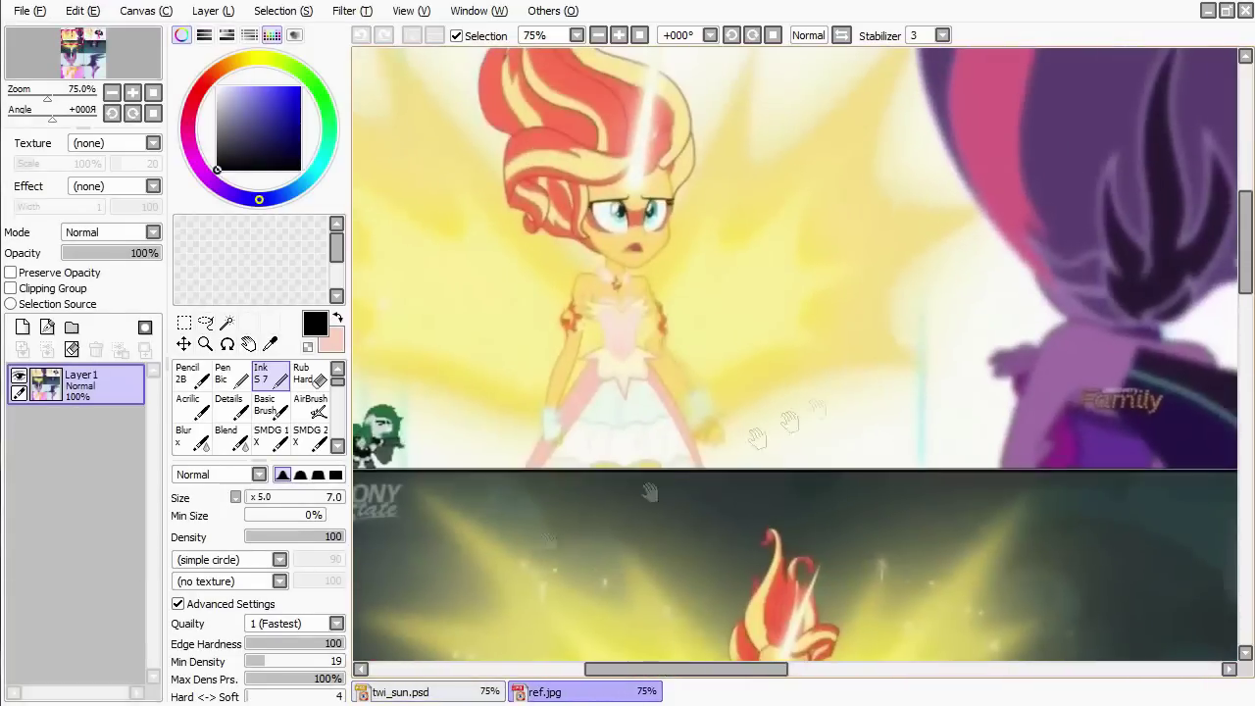
key("ctrl+Tab")
scroll(436, 654, "up", 1)
scroll(818, 246, "up", 1)
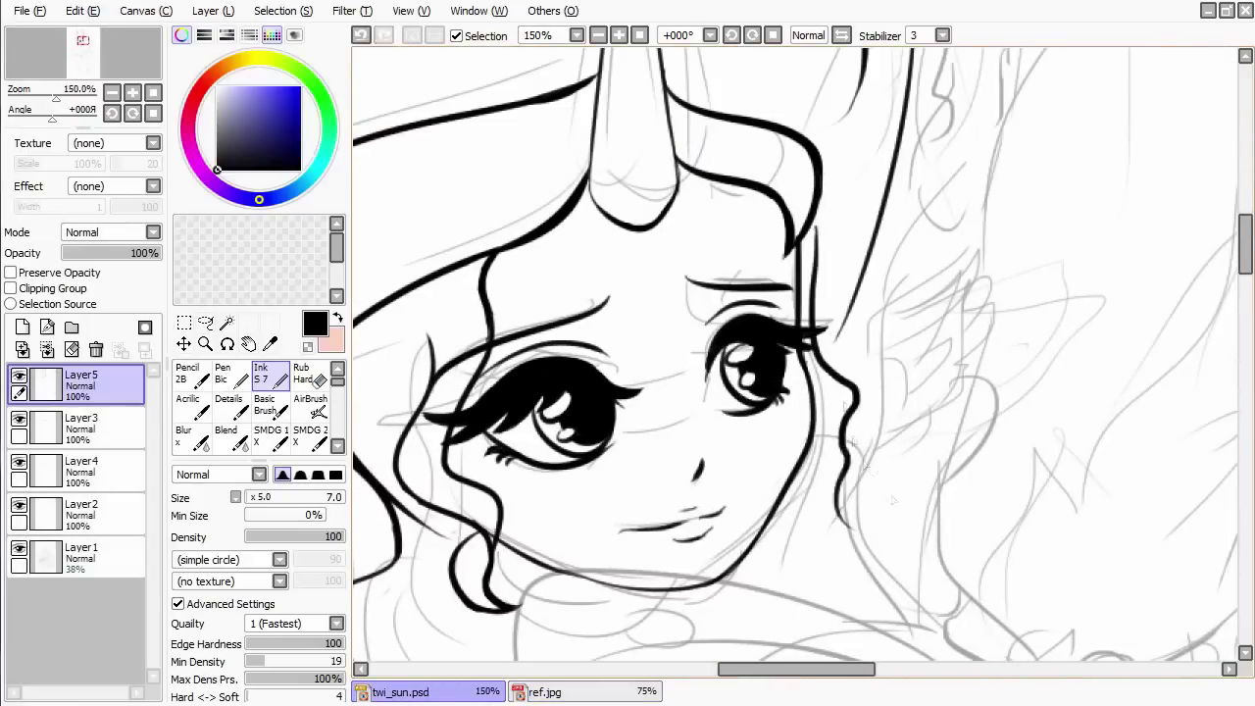
key("ctrl+z")
mouse_move(814, 211)
left_mouse_down()
mouse_move(834, 401)
mouse_move(789, 497)
mouse_move(838, 537)
mouse_move(823, 336)
mouse_move(806, 530)
left_mouse_up()
key("ctrl+z")
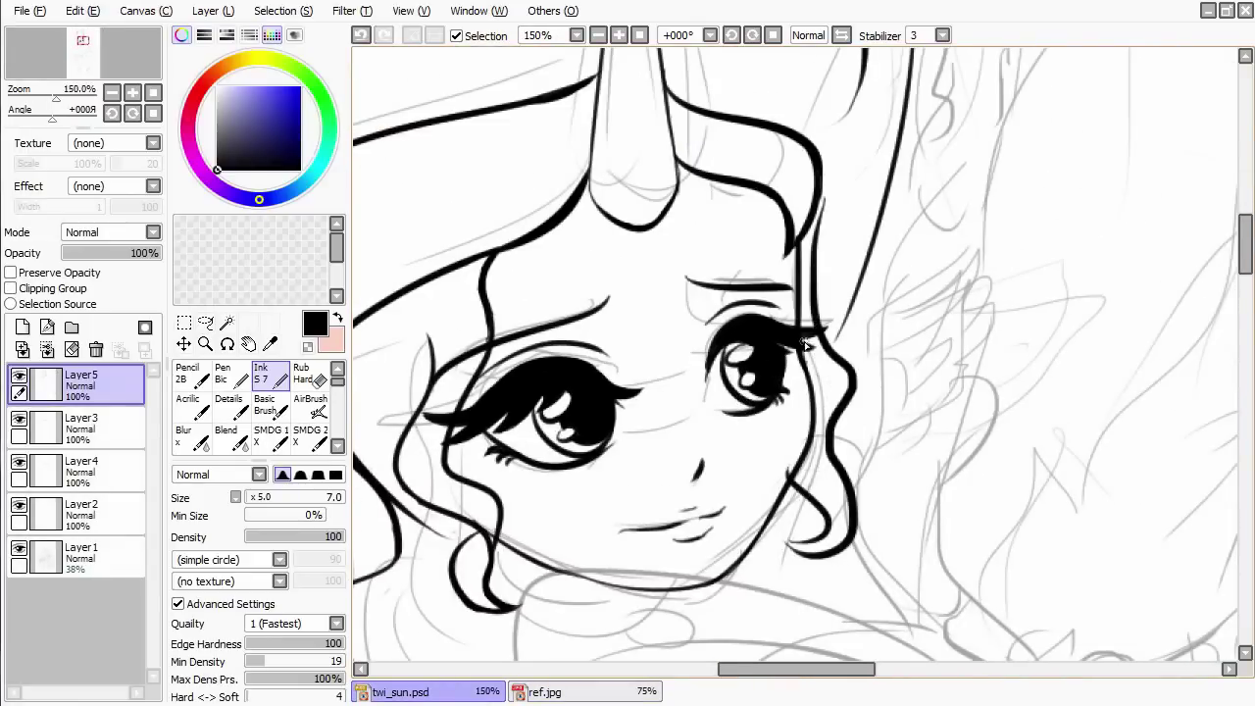
key("ctrl+z")
mouse_move(808, 228)
left_mouse_down()
mouse_move(851, 424)
mouse_move(865, 404)
mouse_move(831, 534)
left_mouse_up()
key("ctrl+z")
key("ctrl+z")
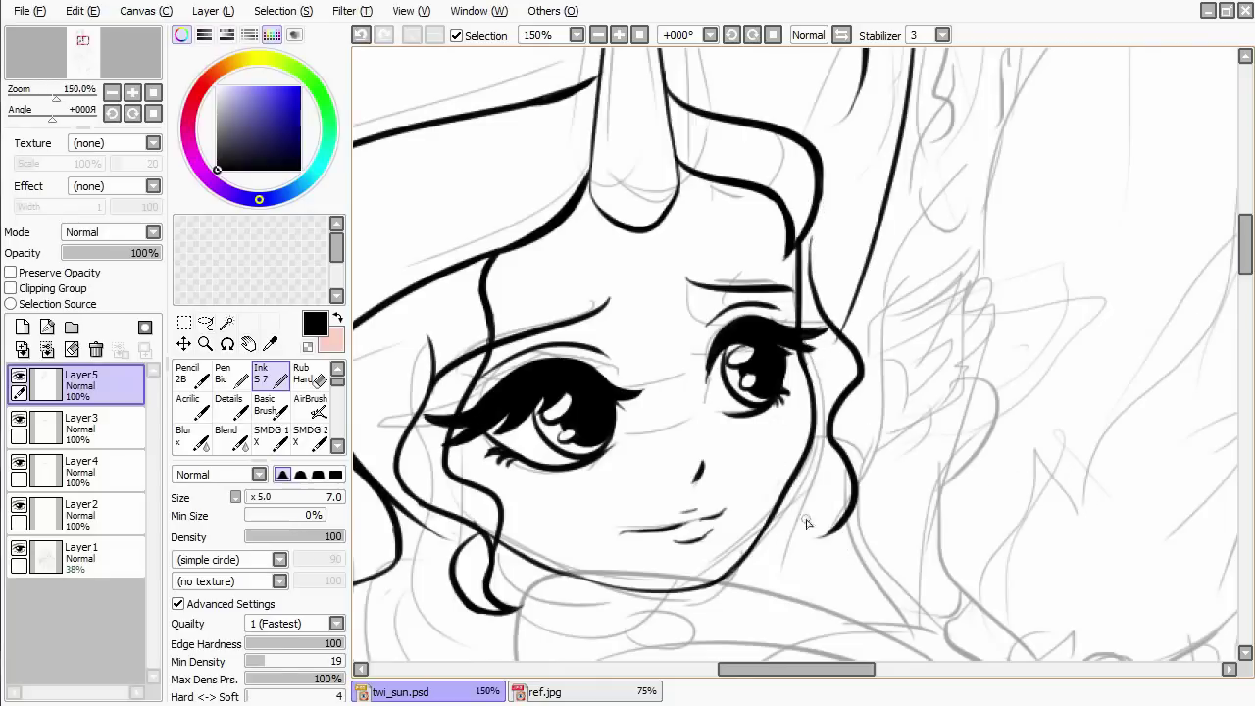
Finish the curled tip of the far-side strand and erase the excess line at its outer bend.
scroll(840, 416, "up", 3)
scroll(882, 398, "down", 1)
key("e")
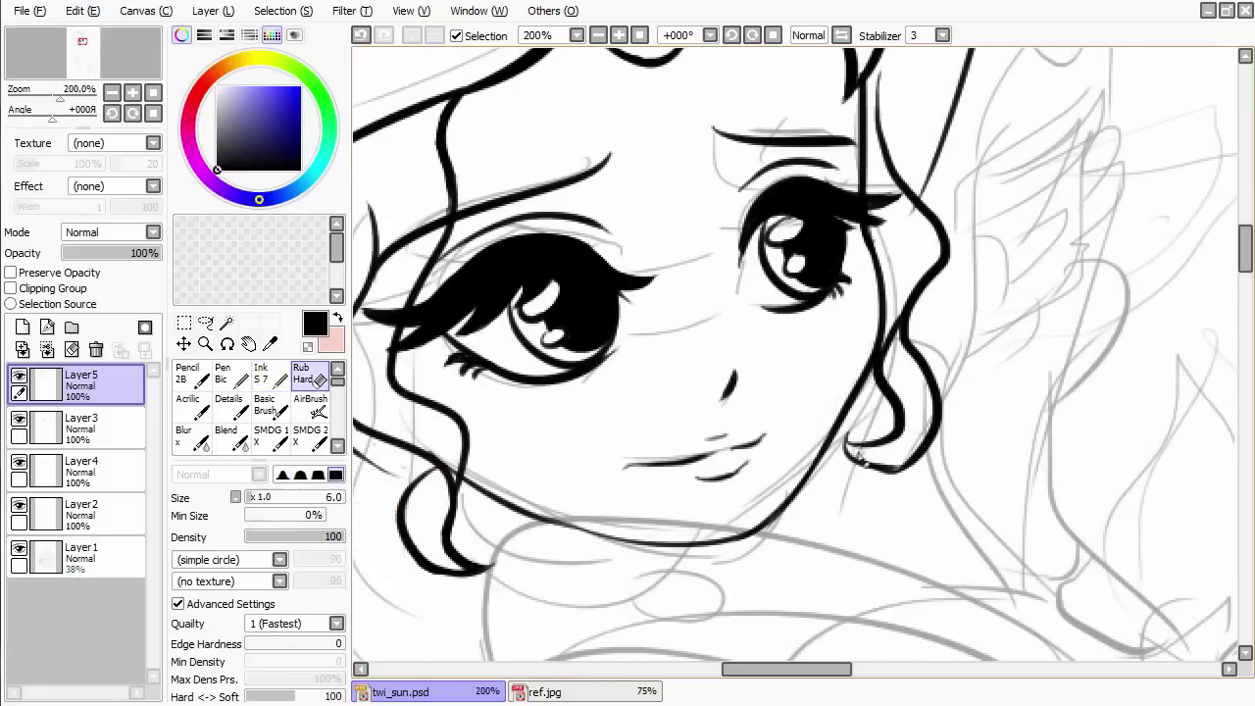
scroll(912, 393, "up", 2)
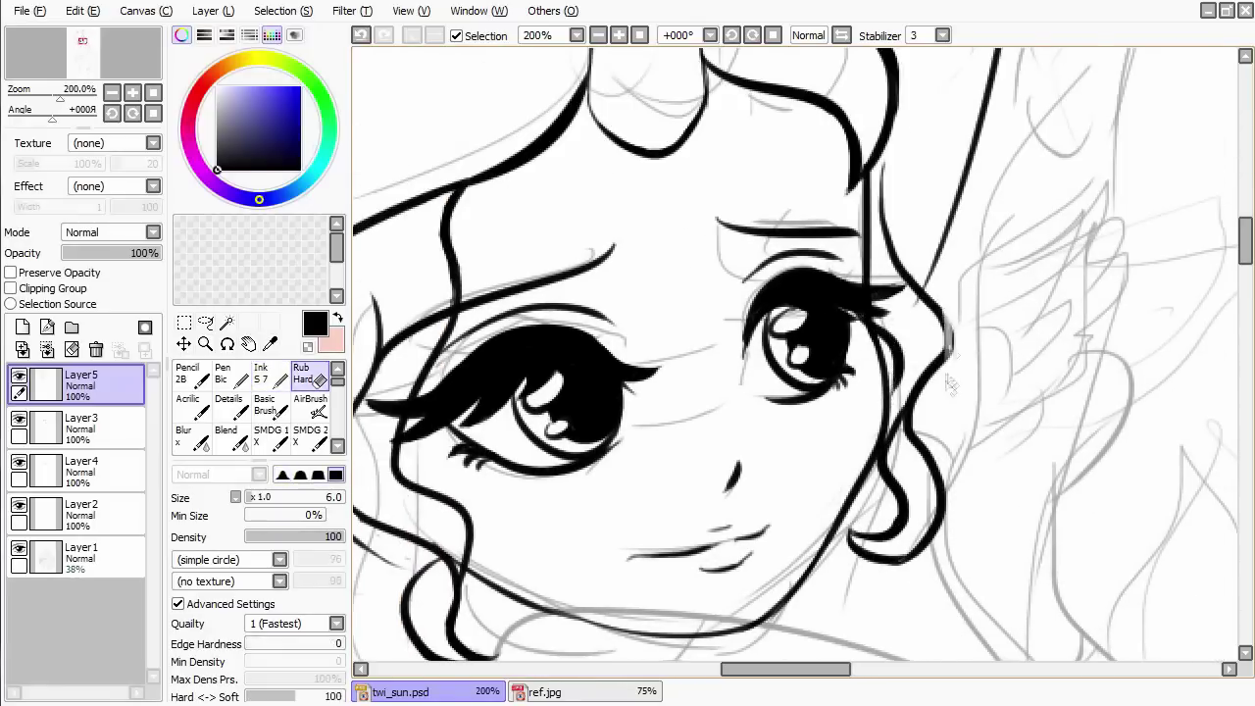
scroll(956, 351, "up", 2)
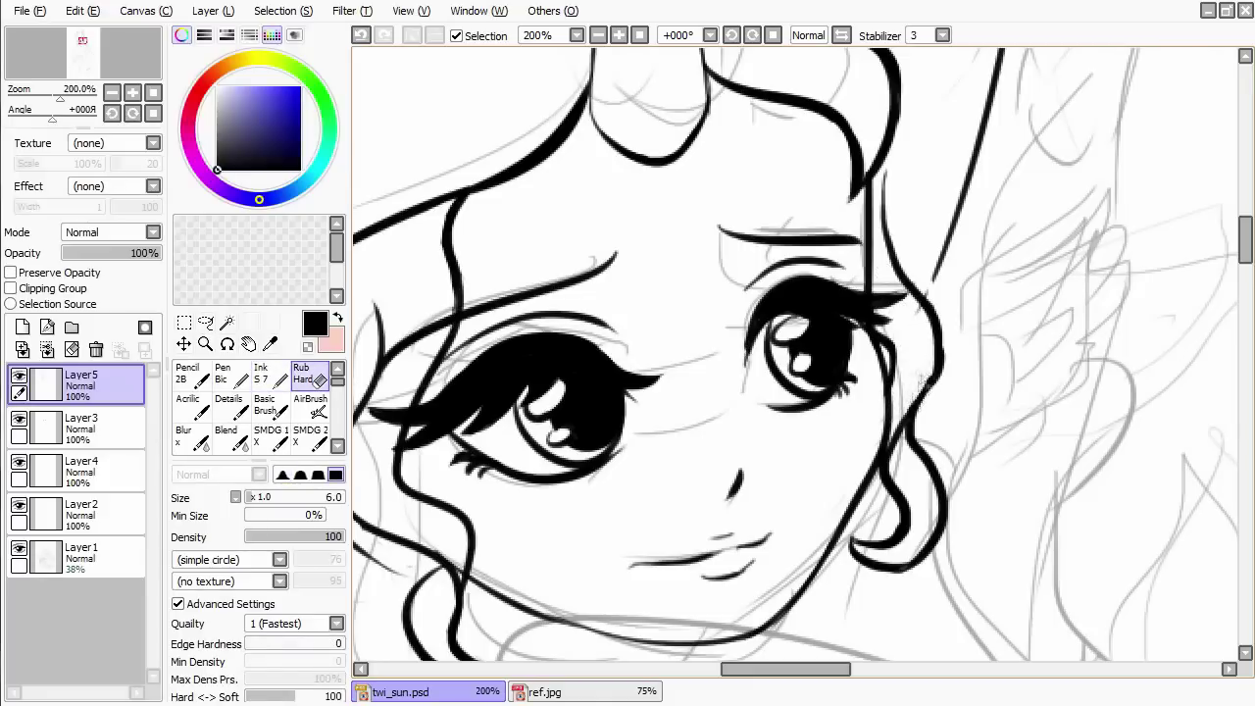
Redraw the top of the far-side strand so it flows smoothly out of the fringe.
key("e")
scroll(923, 238, "up", 3)
left_click_drag(921, 240, 916, 341)
left_click_drag(914, 207, 947, 327)
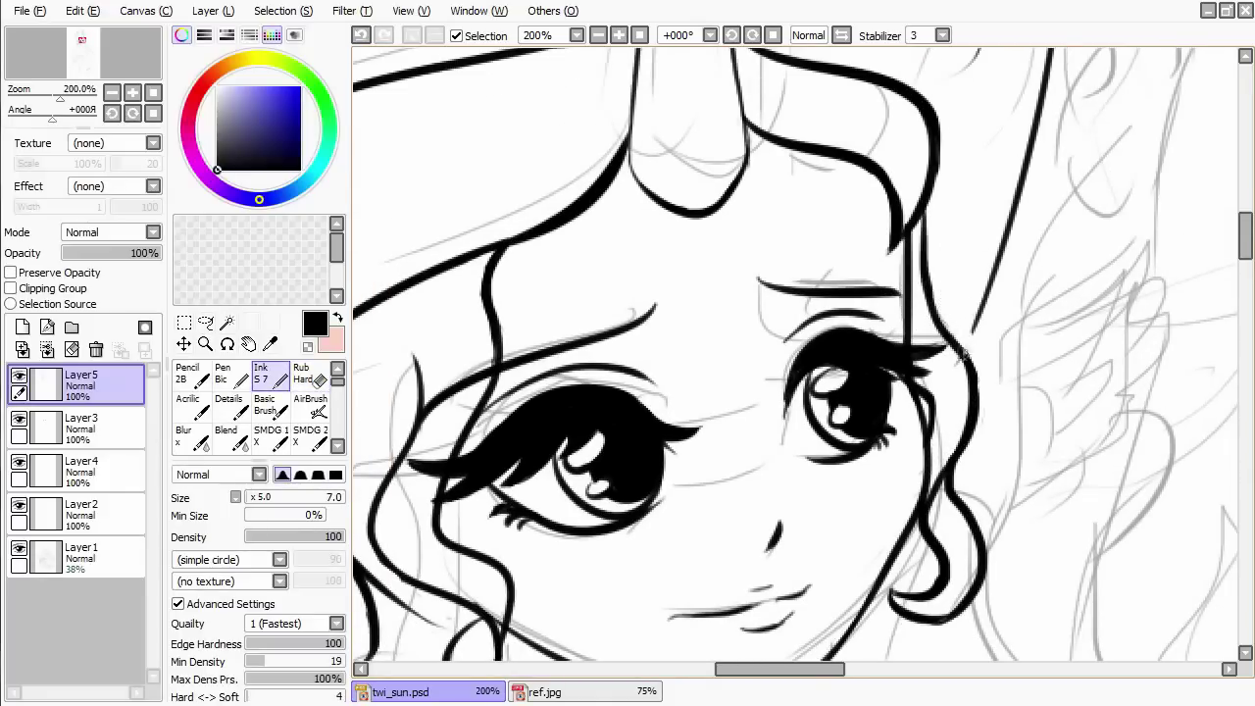
scroll(979, 280, "up", 3)
key("e")
key("e")
Hide the Layer1 sketch and redraw the outer curve of the tall hair lock as one smooth line.
scroll(944, 366, "down", 4)
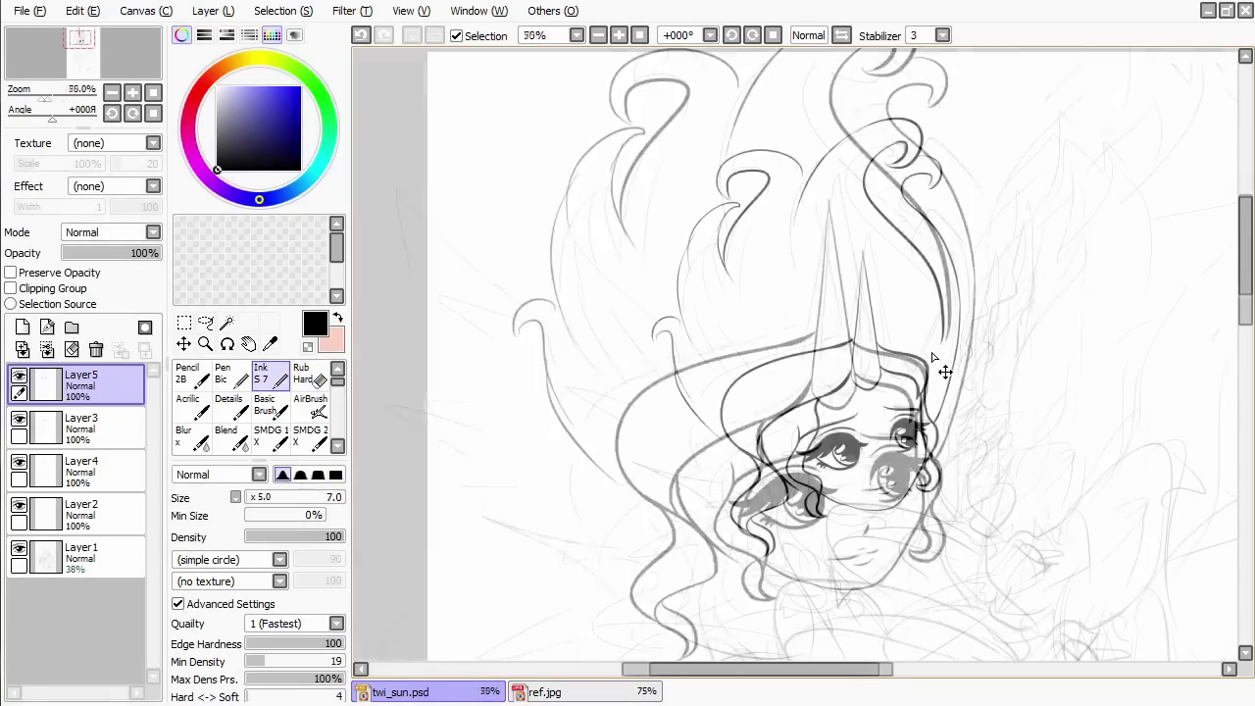
scroll(944, 367, "down", 2)
scroll(944, 367, "up", 6)
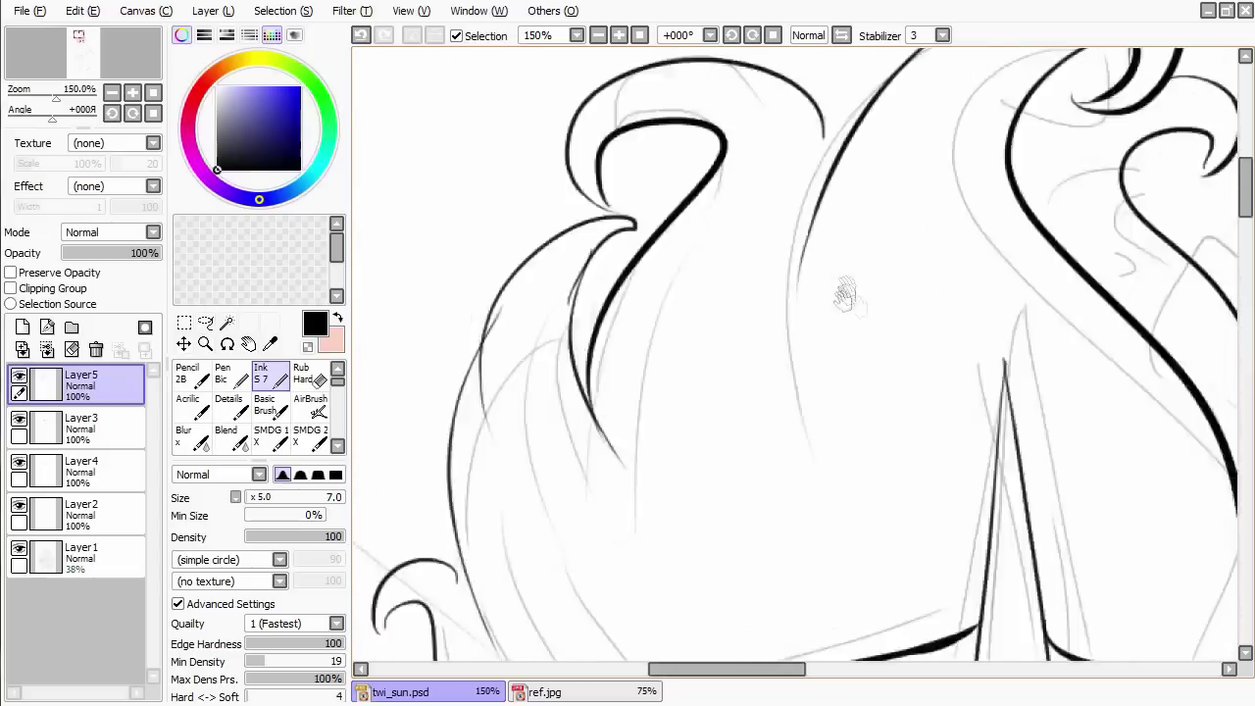
left_click_drag(715, 113, 548, 307)
left_click(18, 547)
left_click_drag(686, 294, 603, 329)
left_click_drag(647, 236, 872, 129)
key("ctrl+z")
left_click_drag(655, 230, 862, 129)
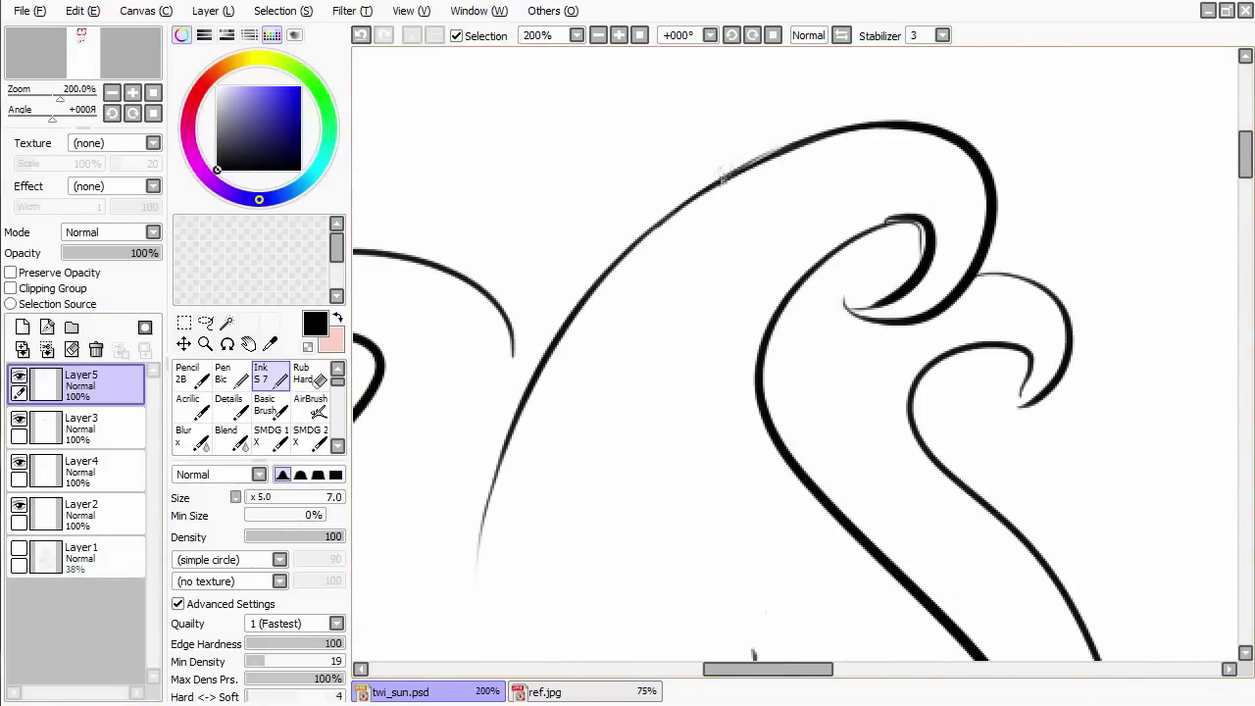
Clean and thicken the inner curl of the tall lock and the tip of the small far-side curl.
key("e")
left_click_drag(912, 233, 887, 223)
key("n")
left_click_drag(835, 245, 931, 254)
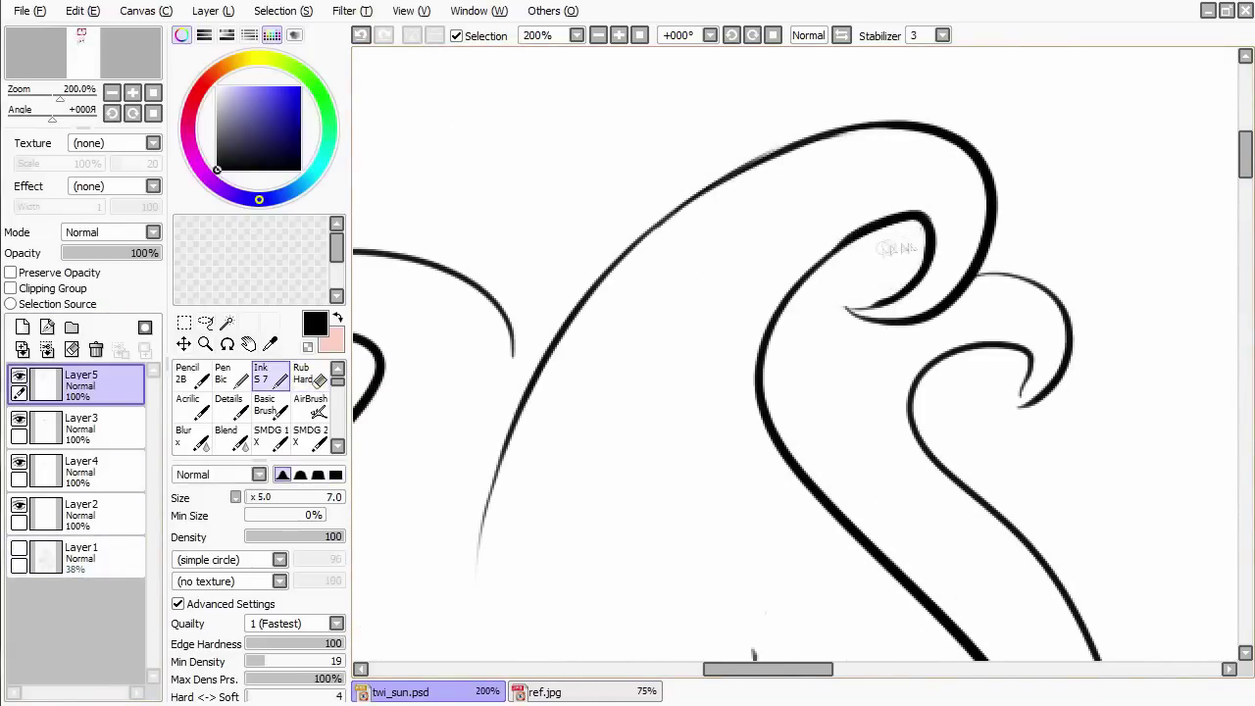
left_click_drag(1023, 362, 947, 312)
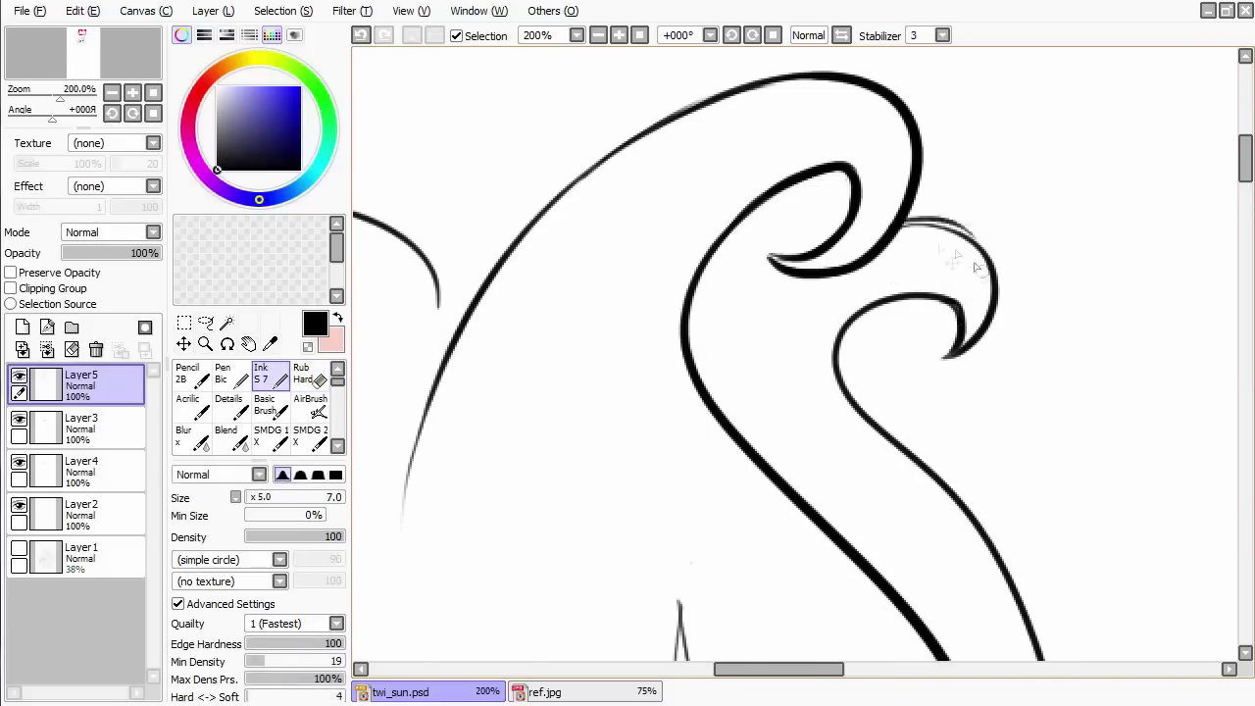
left_click_drag(799, 283, 949, 197)
Redraw the curled end of the near-side lock so its inner and outer lines taper to one point.
scroll(829, 340, "down", 2)
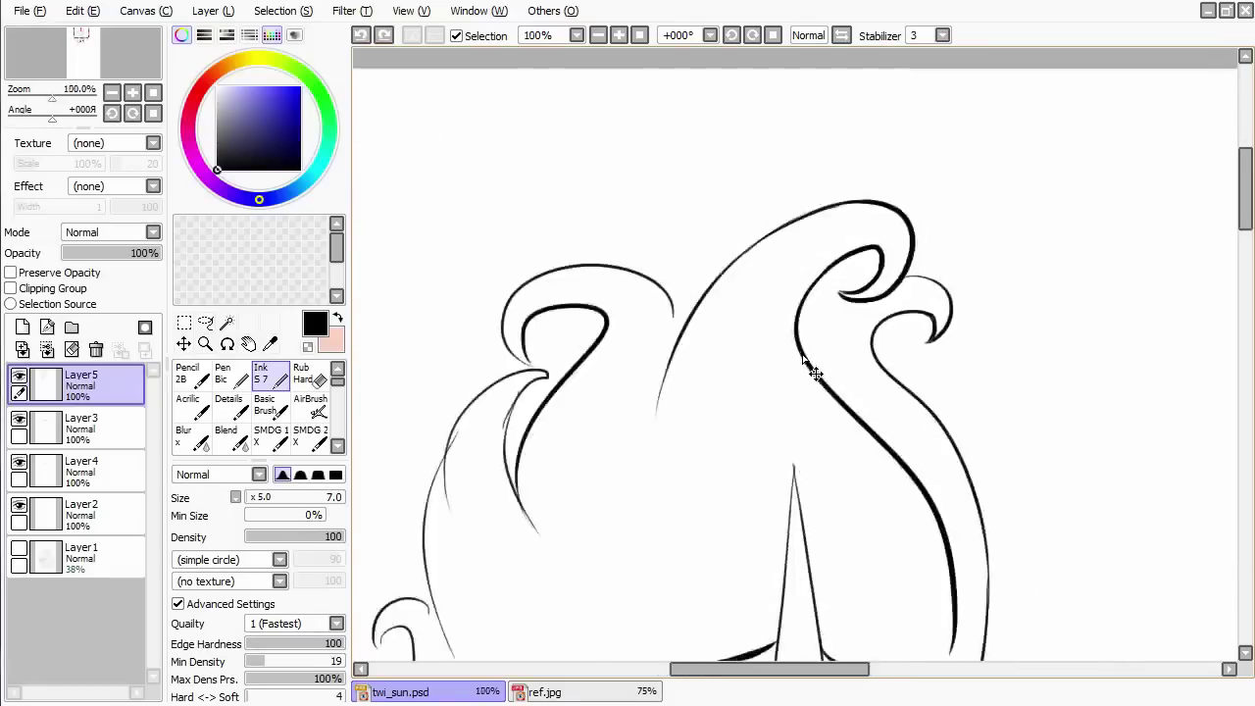
scroll(813, 363, "up", 2)
left_click_drag(792, 316, 866, 282)
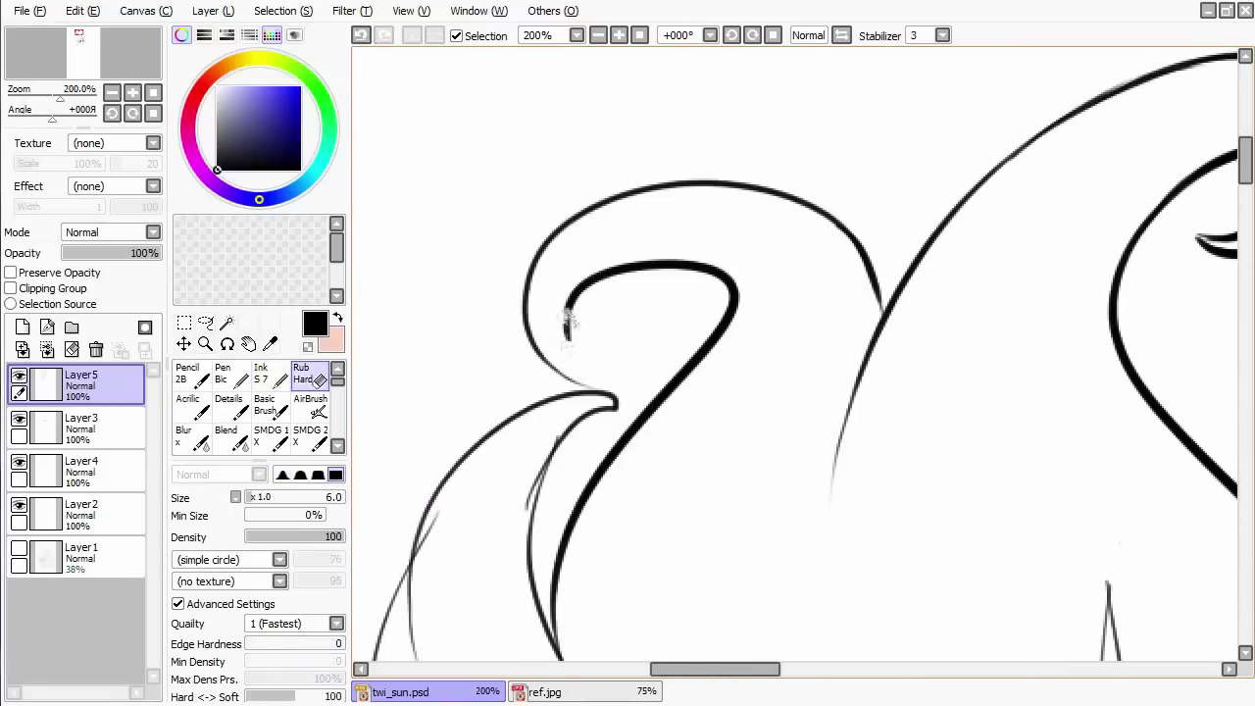
left_click_drag(588, 286, 615, 377)
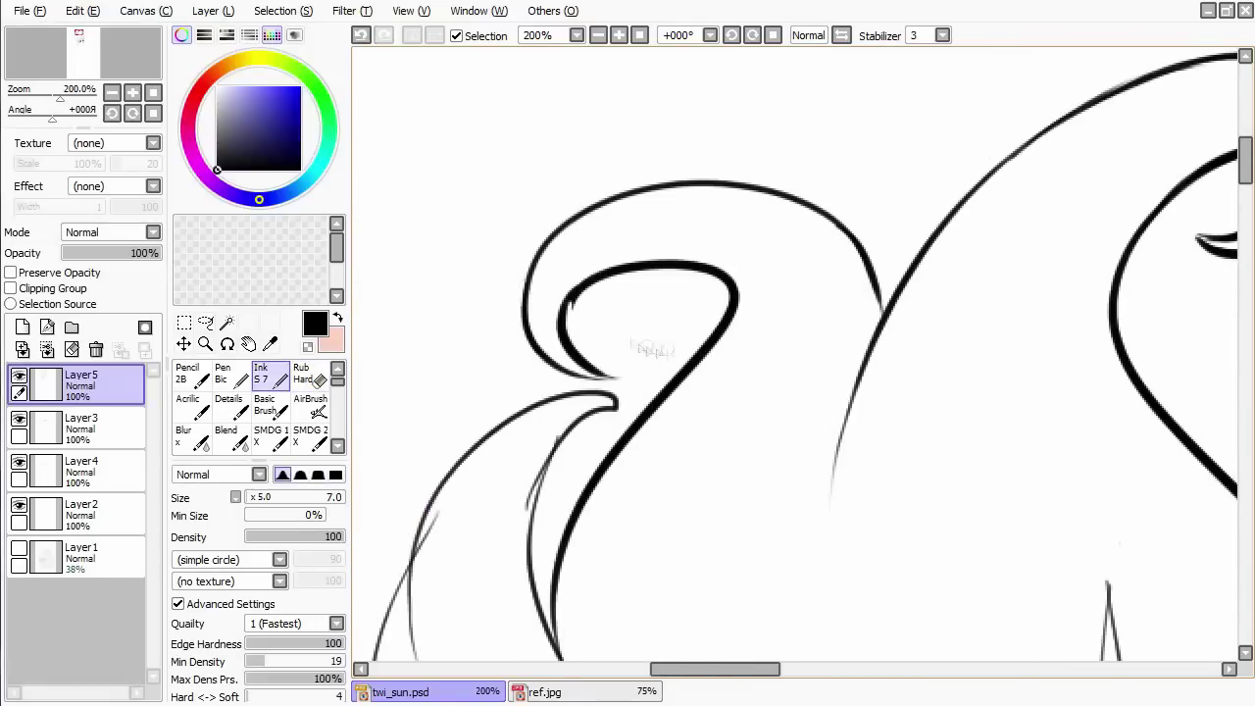
left_click_drag(568, 319, 640, 169)
left_click_drag(622, 285, 588, 373)
key("ctrl+z")
Reshape the tip of the lock beneath the near-side curl into a sharp point.
left_click_drag(678, 245, 599, 451)
mouse_move(621, 316)
left_mouse_down()
mouse_move(644, 294)
mouse_move(630, 388)
left_mouse_up()
key("e")
key("ctrl+z")
key("ctrl+y")
key("ctrl+z")
left_click_drag(633, 475, 690, 539)
Thicken the inner curve of that lower lock and taper it where it joins the neighbouring line.
key("n")
mouse_move(519, 342)
left_mouse_down()
mouse_move(627, 294)
mouse_move(606, 392)
left_mouse_up()
key("e")
key("n")
mouse_move(595, 259)
left_mouse_down()
mouse_move(687, 209)
mouse_move(647, 411)
left_mouse_up()
key("ctrl+z")
left_click_drag(664, 350, 647, 323)
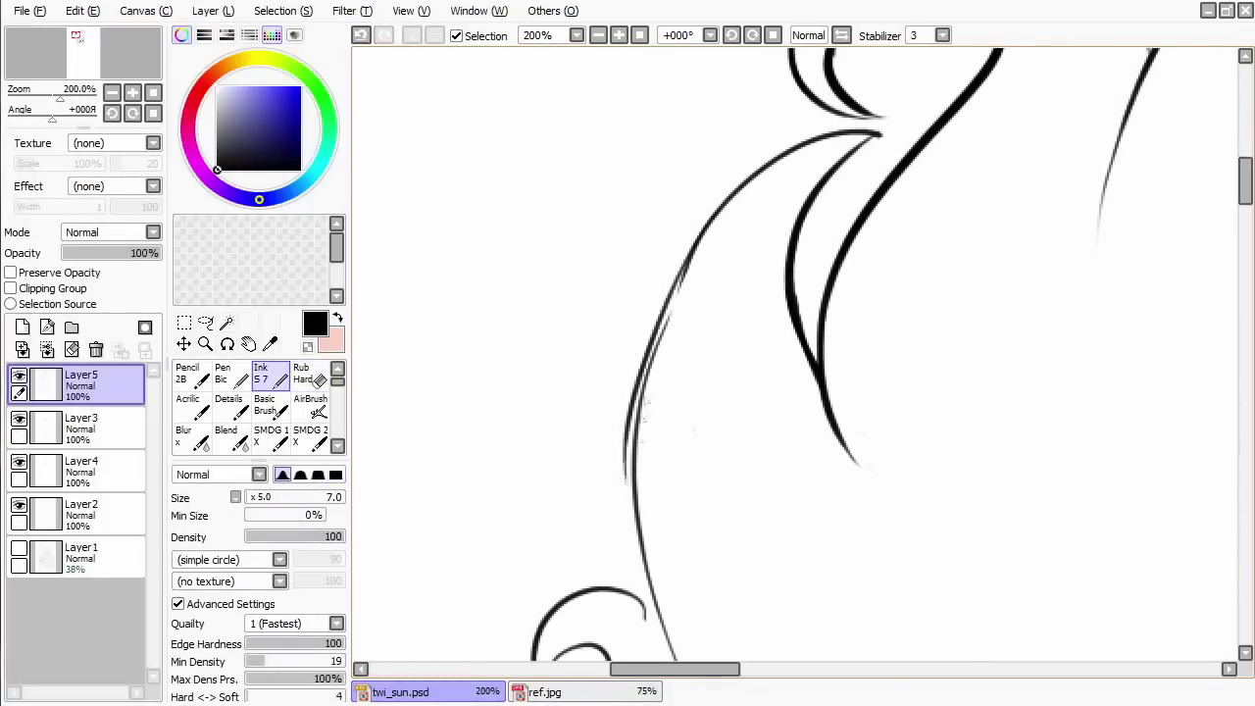
Clean up the doubled outer line of the lower lock into a single smooth curve.
left_click_drag(700, 228, 663, 330)
key("e")
mouse_move(710, 245)
left_mouse_down()
mouse_move(633, 402)
mouse_move(578, 383)
mouse_move(639, 347)
left_mouse_up()
key("n")
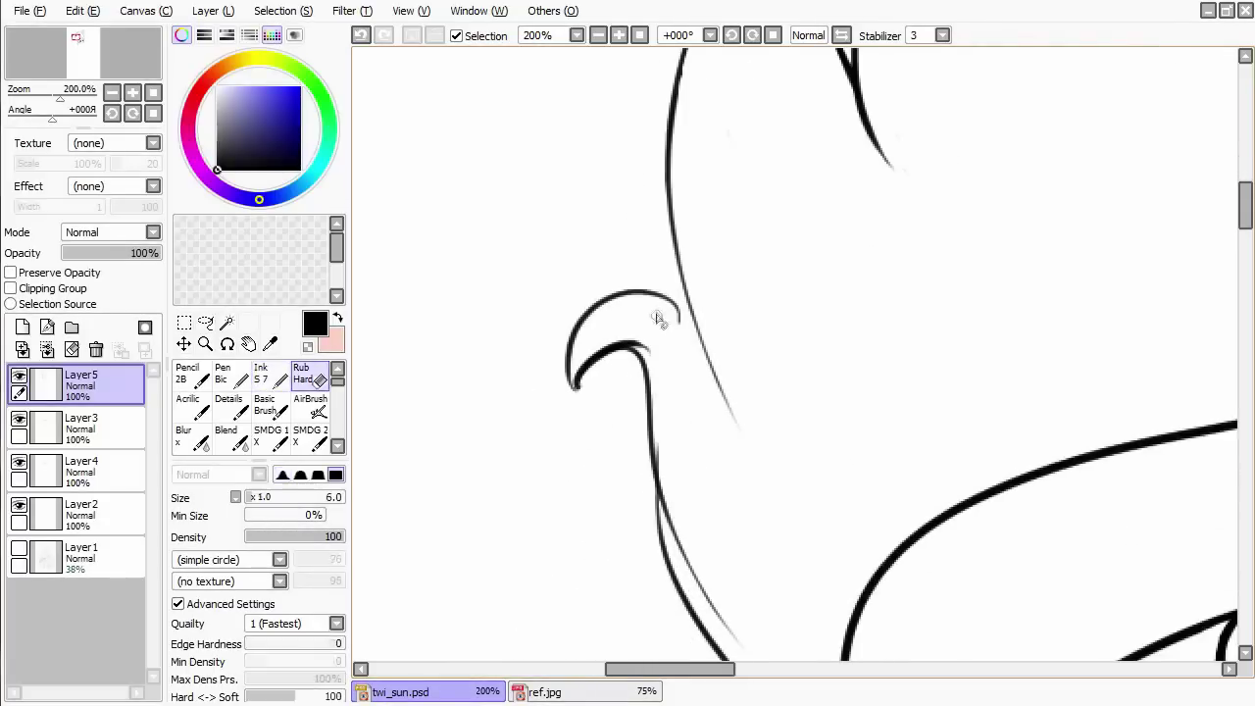
Join the small lowest curl to the outer hair line, thicken its inner curve and sharpen its tip.
scroll(666, 412, "down", 1)
key("e")
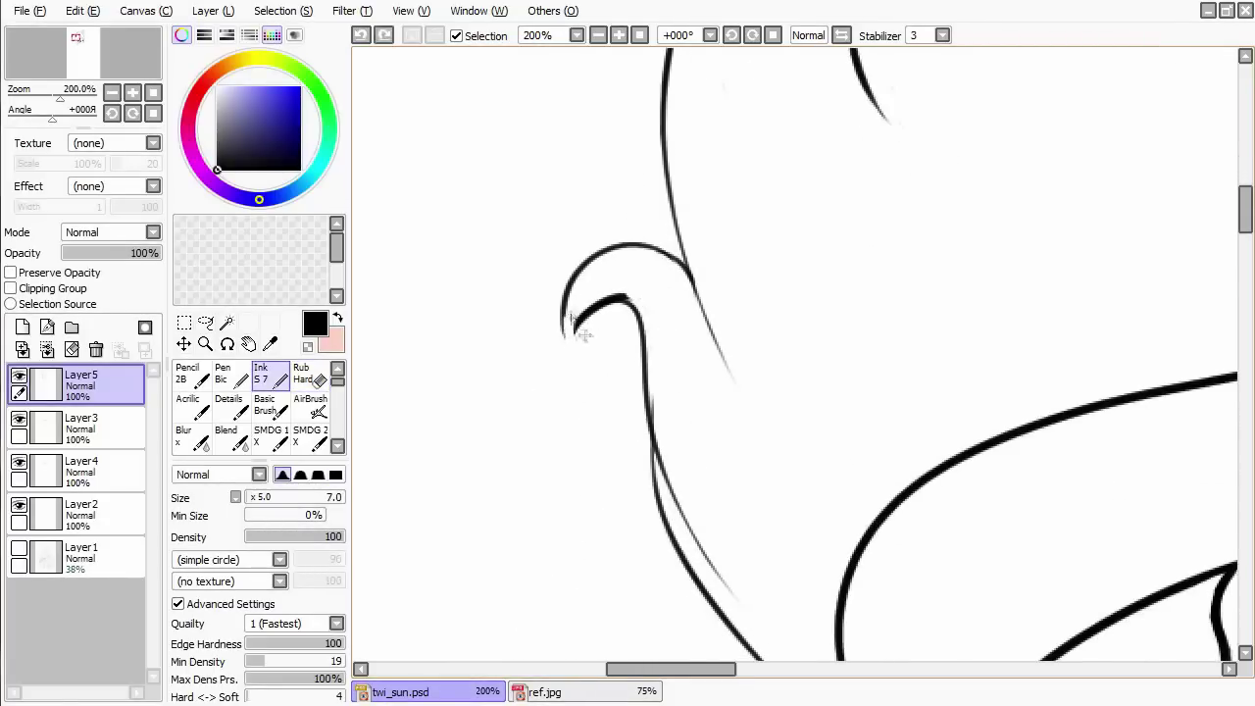
key("n")
scroll(587, 363, "down", 1)
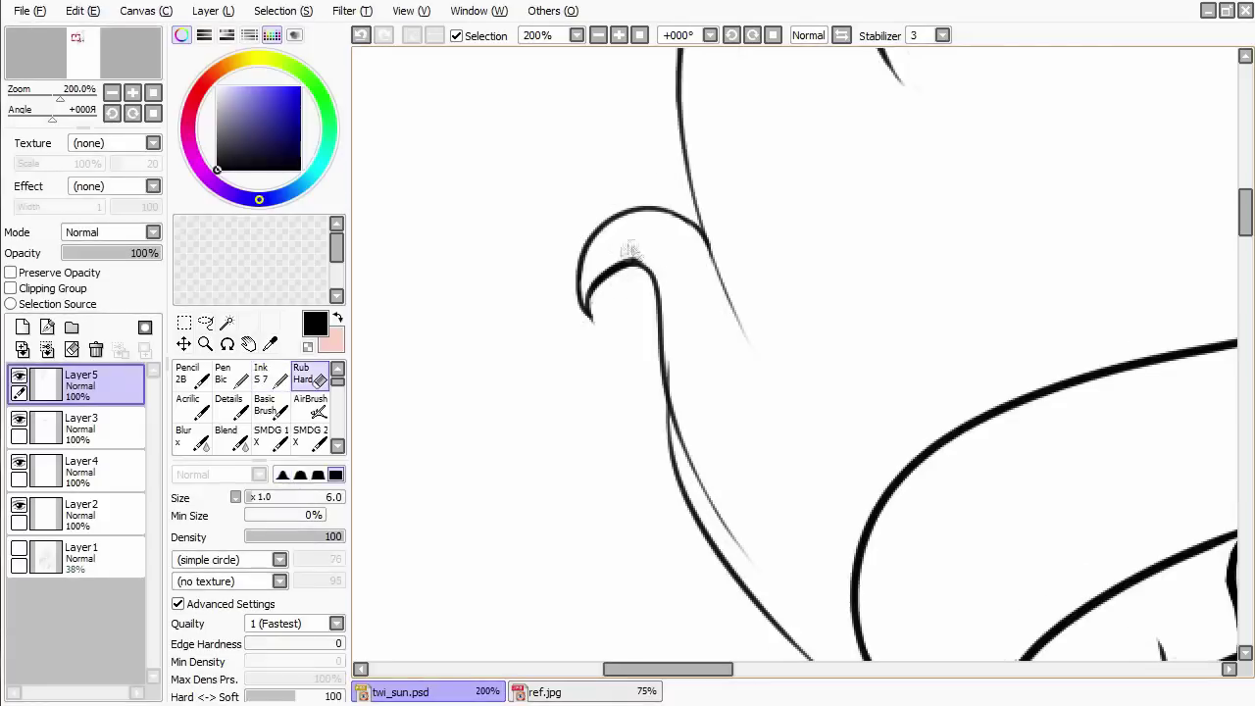
scroll(687, 411, "down", 2)
key("e")
left_click_drag(686, 481, 617, 319)
key("n")
scroll(605, 285, "down", 1)
Redraw the line running down from the small curl and erase the overlapping stray stroke.
mouse_move(632, 201)
left_mouse_down()
mouse_move(658, 333)
mouse_move(706, 446)
left_mouse_up()
scroll(706, 446, "down", 1)
key("e")
mouse_move(674, 372)
left_mouse_down()
mouse_move(701, 417)
mouse_move(784, 461)
mouse_move(851, 522)
left_mouse_up()
scroll(676, 387, "down", 2)
scroll(676, 387, "up", 1)
key("n")
Redraw the lower end of the small curl's line so it merges with the fringe strand beside the face.
key("ctrl+z")
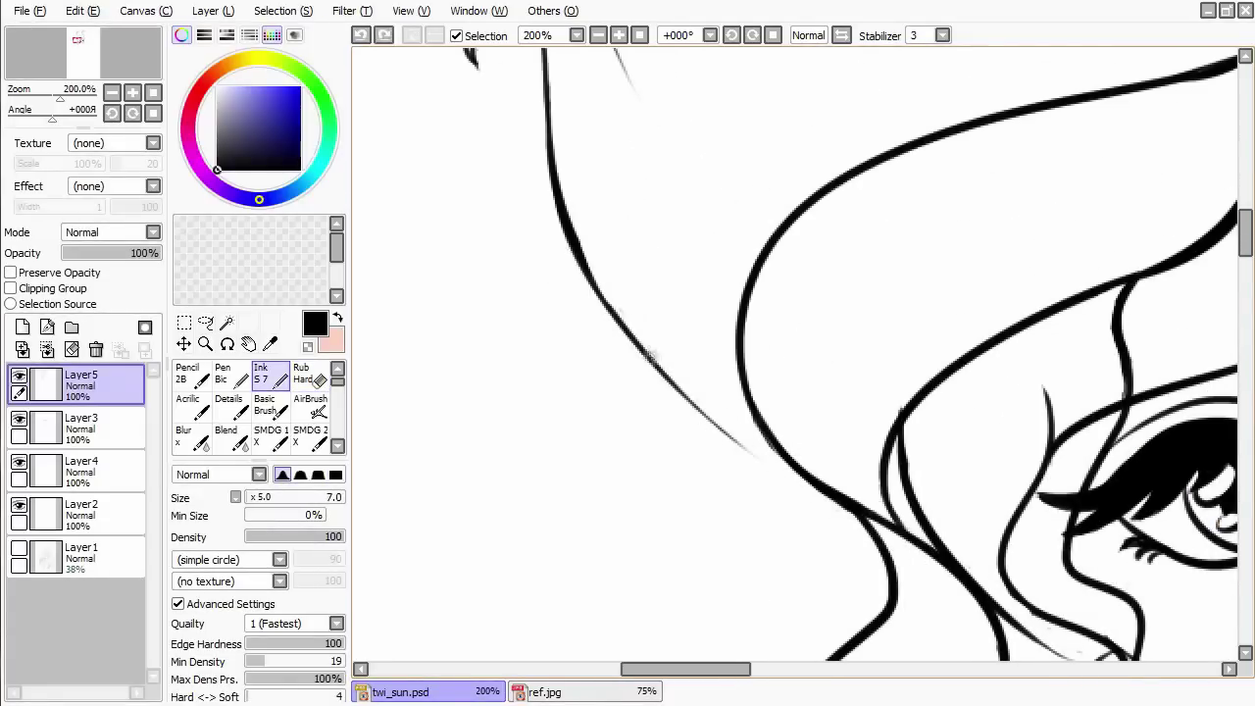
left_click_drag(774, 467, 834, 505)
key("minus")
key("minus")
key("plus")
key("plus")
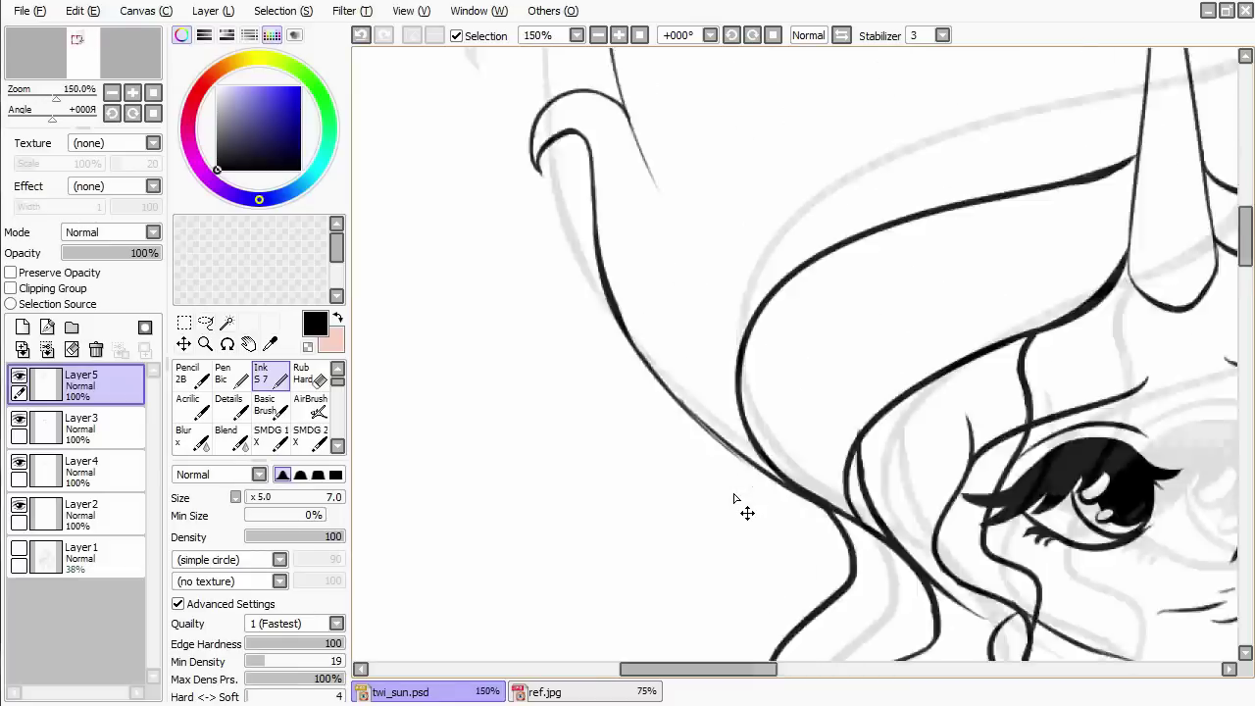
scroll(745, 412, "left", 2)
key("ctrl+z")
left_click_drag(686, 323, 883, 519)
key("minus")
key("minus")
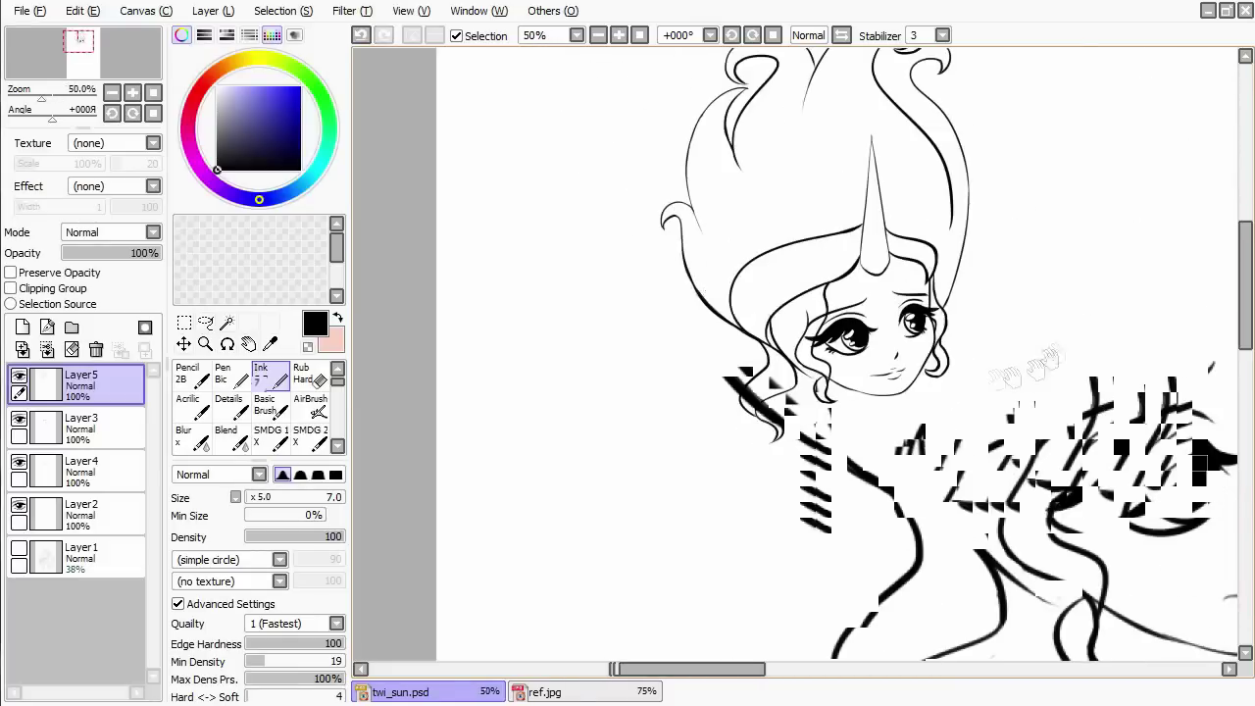
Thicken the lower bend of the small curl's line and smooth its edges with the eraser.
key("plus")
key("plus")
scroll(1009, 420, "left", 3)
key("e")
scroll(937, 360, "left", 4)
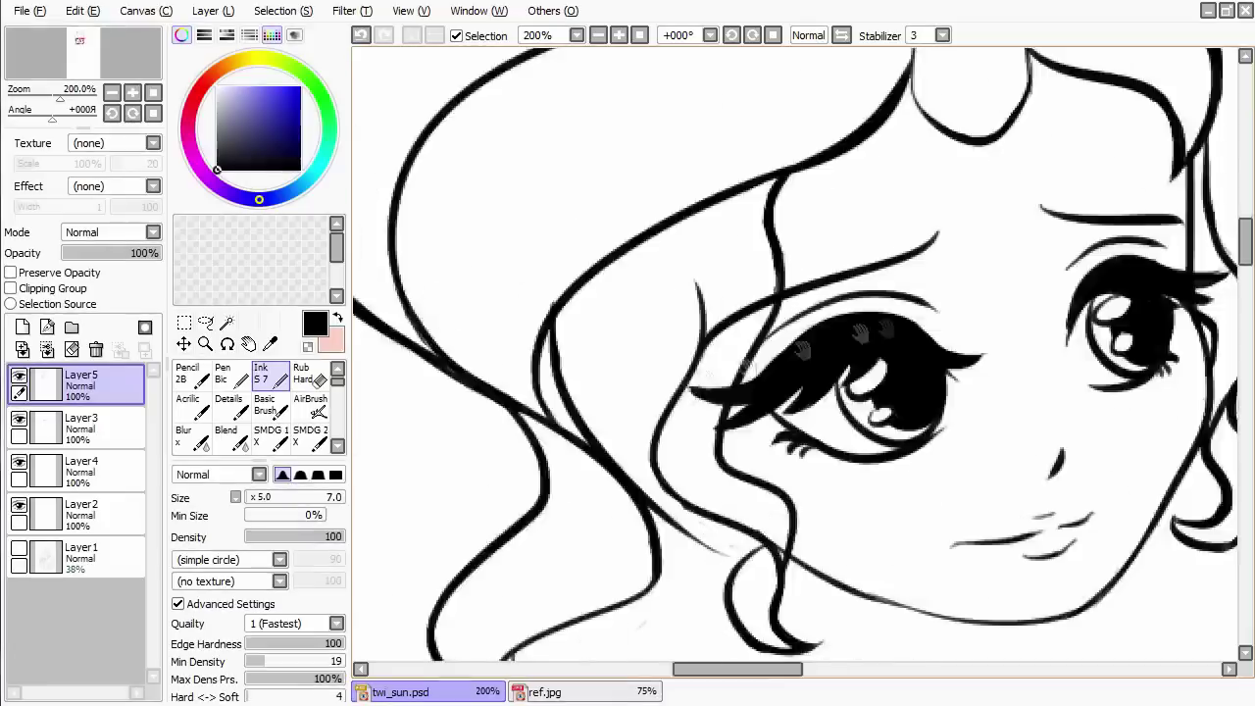
scroll(790, 392, "left", 2)
scroll(789, 392, "up", 2)
key("b")
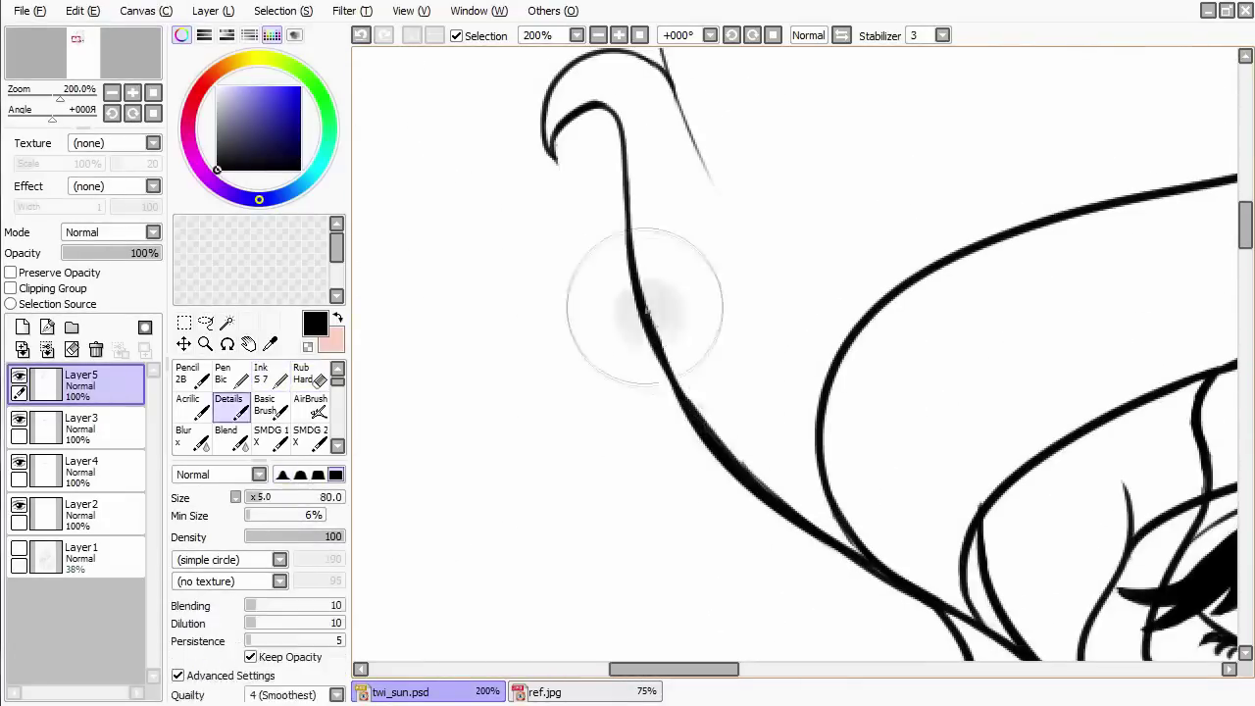
key("n")
key("e")
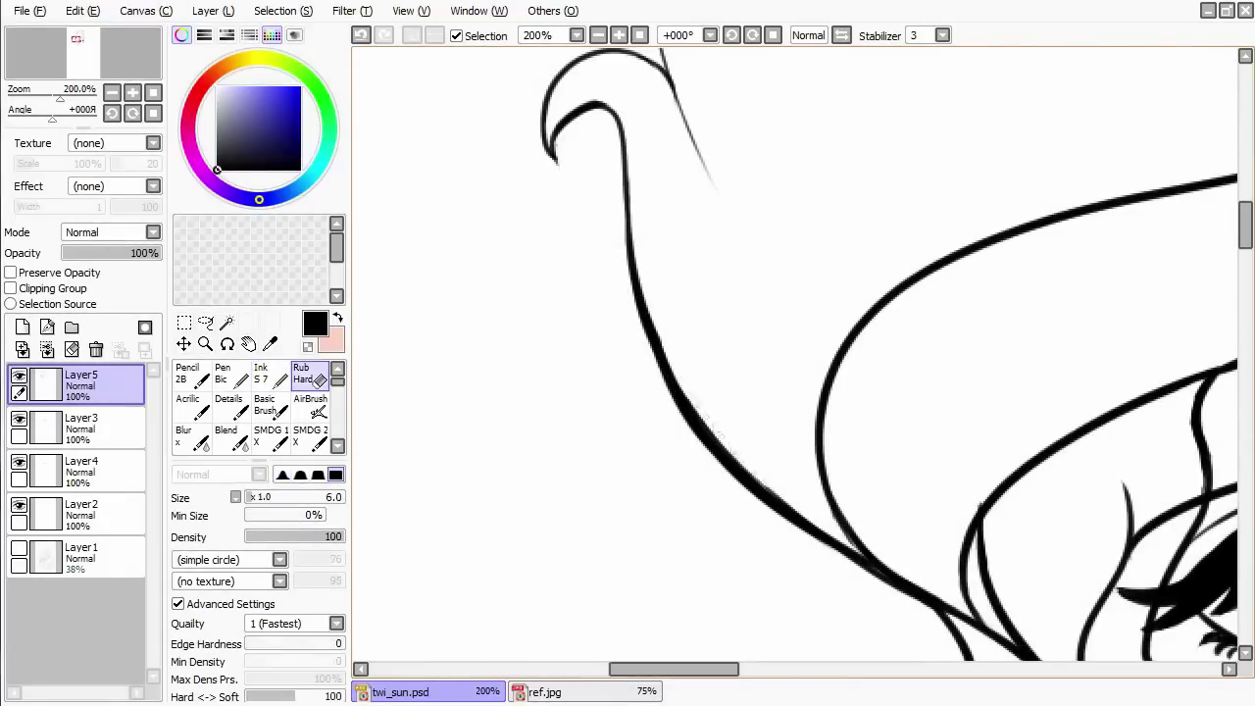
Show the Layer1 sketch again and add a new layer above the hair line art.
scroll(672, 228, "right", 5)
scroll(671, 228, "up", 2)
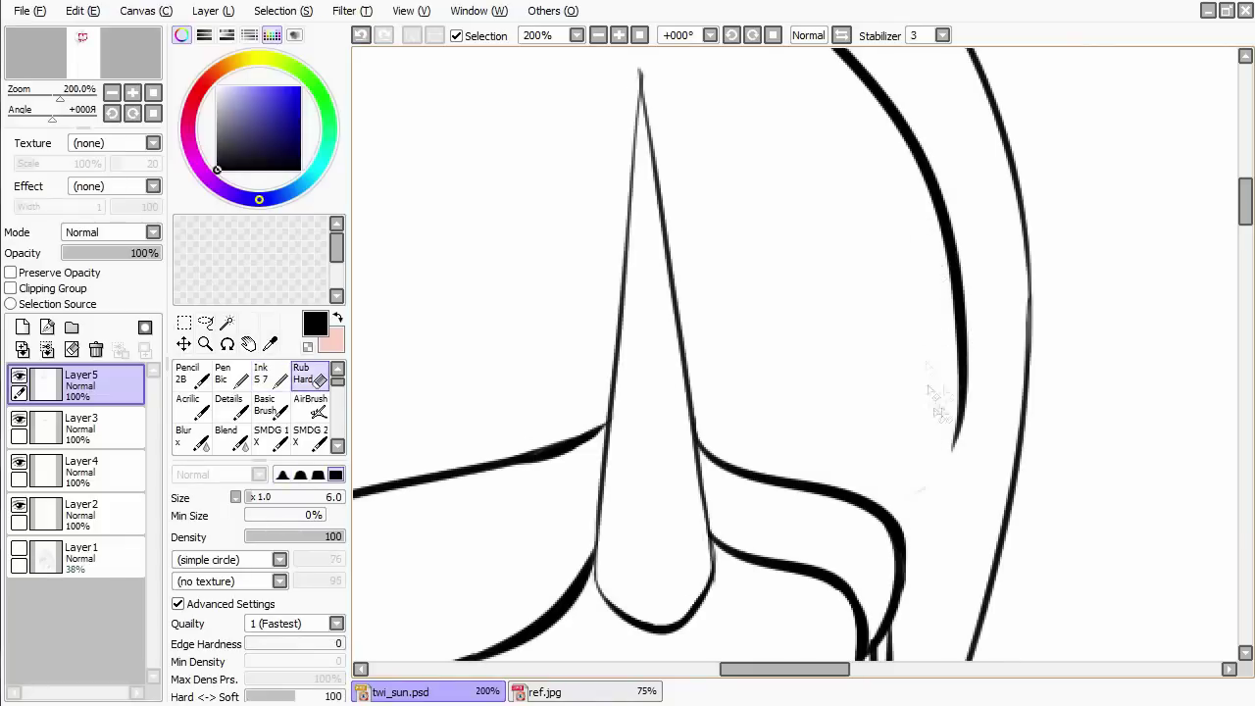
key("minus")
key("minus")
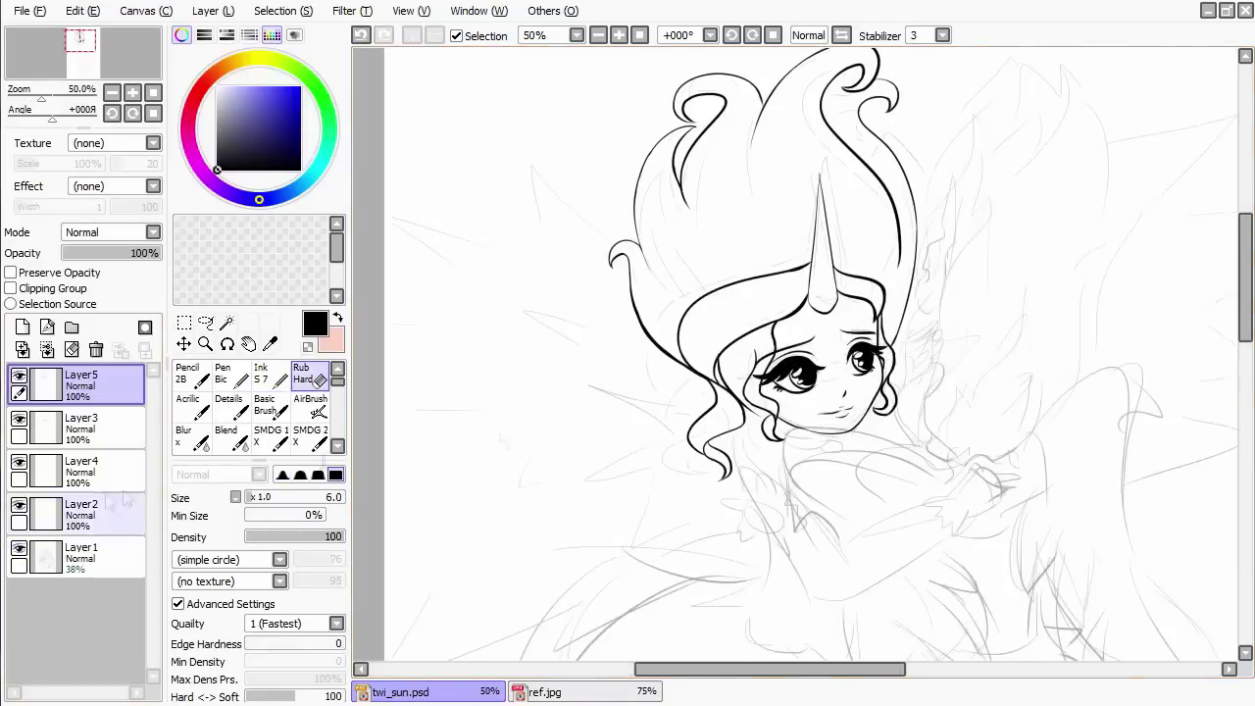
key("minus")
key("minus")
key("n")
key("ctrl+shift+n")
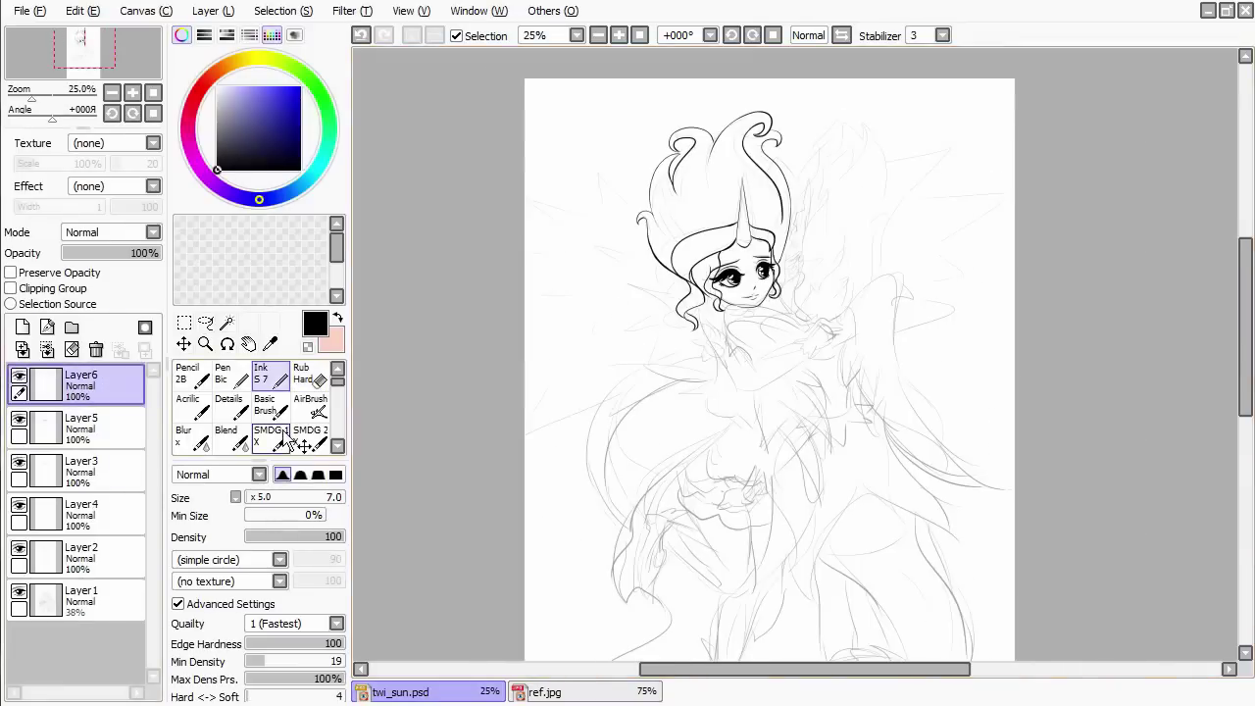
Ink the outer and inner contours of the second character's ear on the new layer.
key("plus")
key("plus")
key("plus")
mouse_move(831, 259)
left_mouse_down()
mouse_move(791, 347)
mouse_move(802, 296)
left_mouse_up()
scroll(806, 312, "down", 2)
left_click_drag(784, 431, 820, 482)
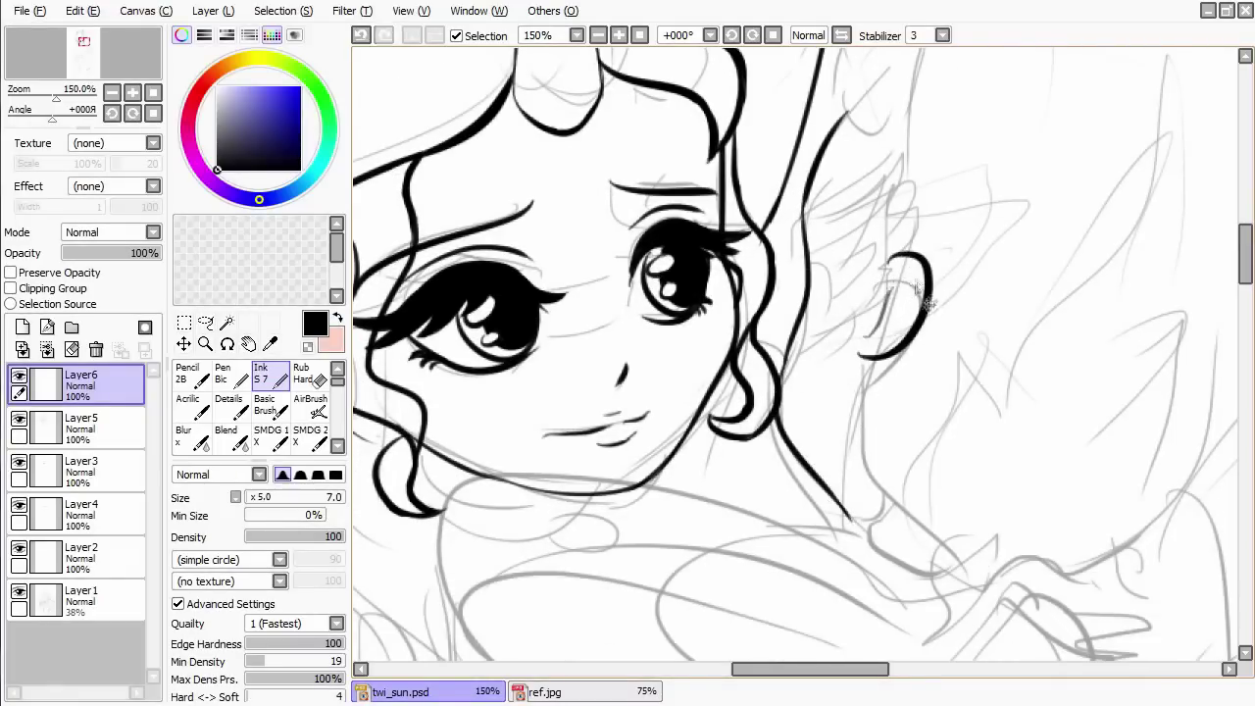
left_click_drag(828, 363, 815, 381)
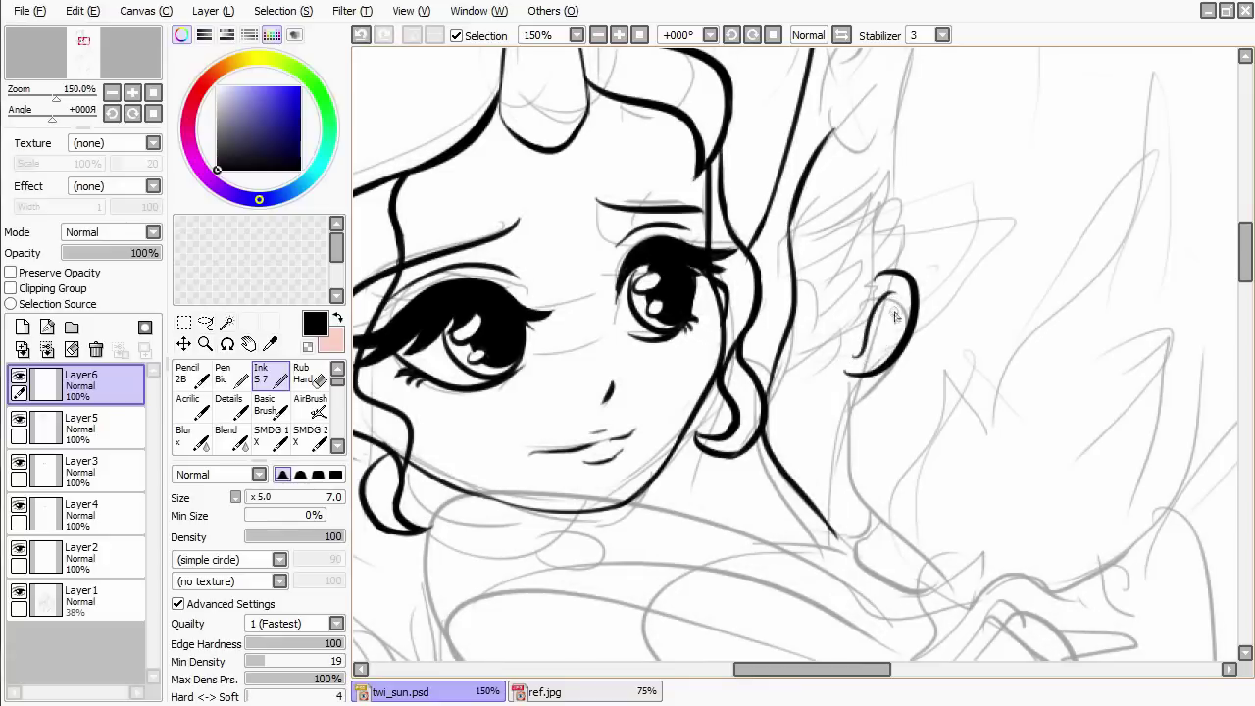
Examine the winged character in ref.jpg, and return to twi_sun.psd.
left_click(545, 692)
left_click_drag(588, 294, 658, 305)
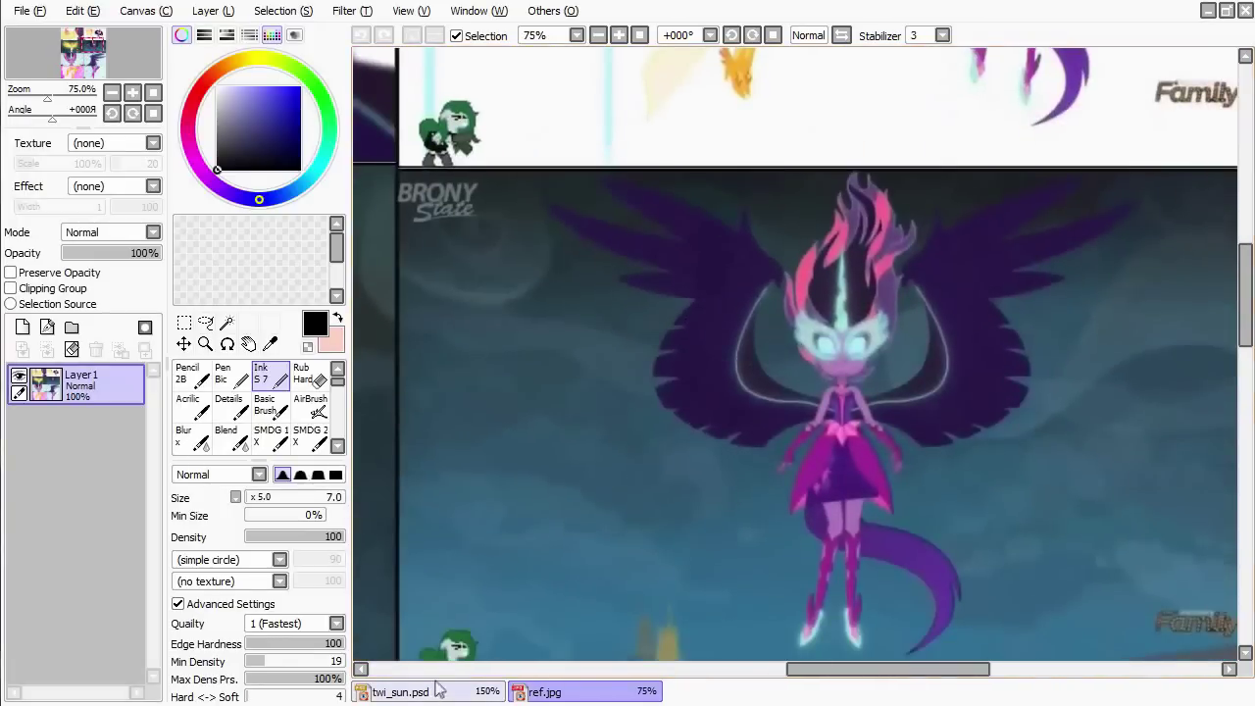
left_click(402, 691)
Ink the pointed brow stroke and the small eye details between the second character's face edge and ear.
left_click_drag(853, 280, 841, 301)
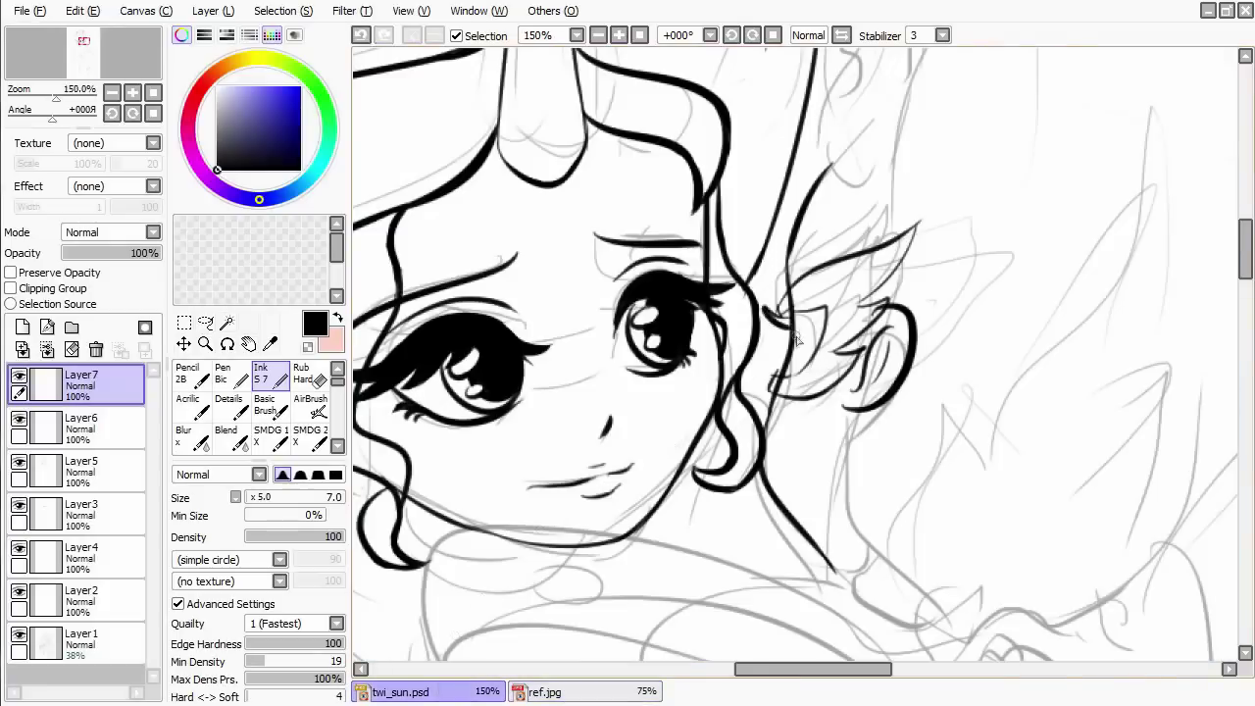
mouse_move(815, 345)
left_mouse_down()
mouse_move(804, 332)
mouse_move(826, 360)
left_mouse_up()
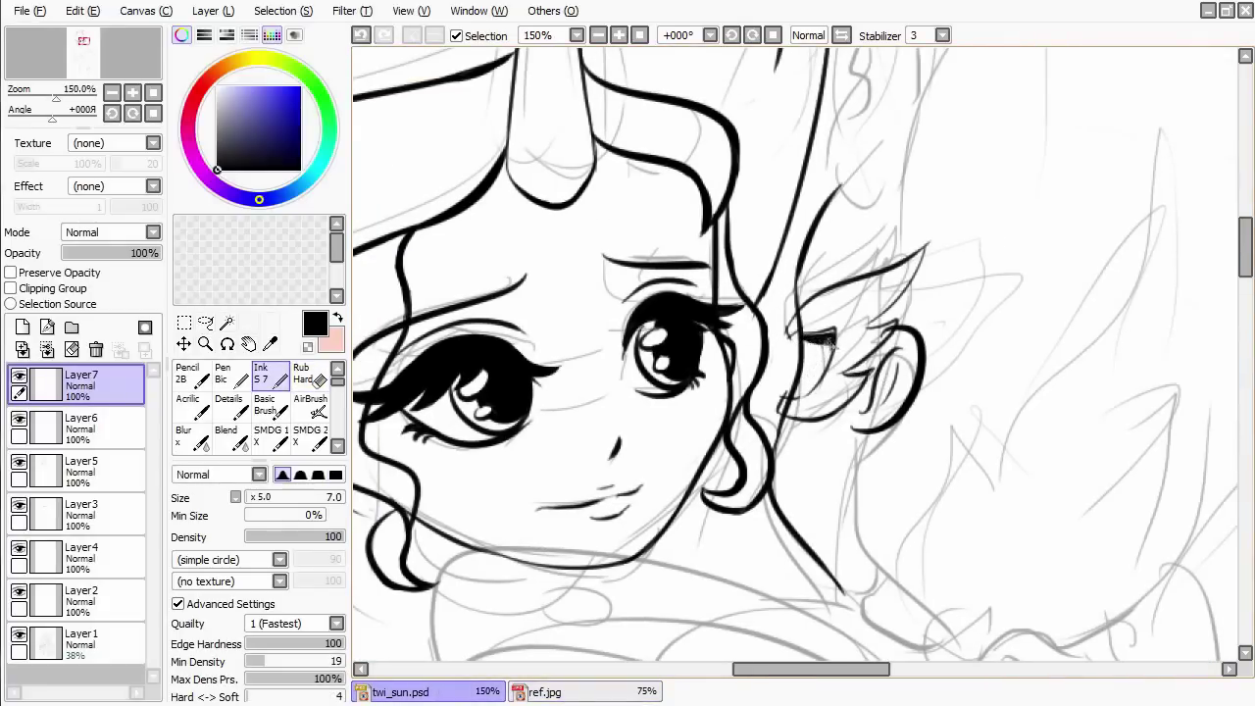
mouse_move(819, 348)
left_mouse_down()
mouse_move(742, 424)
mouse_move(757, 343)
left_mouse_up()
Ink the jagged front edge of the tall spike above the second character's head.
left_click_drag(755, 349, 784, 302)
left_click_drag(822, 241, 806, 287)
left_click_drag(845, 276, 811, 345)
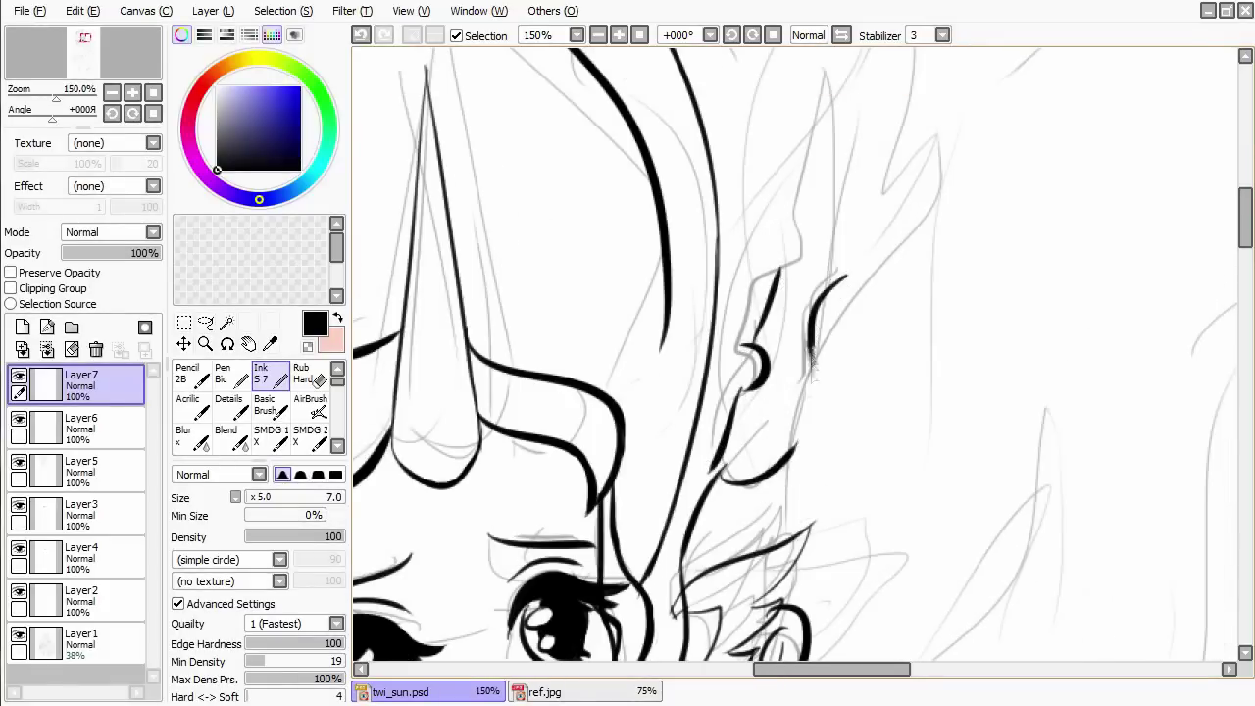
left_click_drag(812, 267, 775, 369)
mouse_move(789, 316)
left_mouse_down()
mouse_move(814, 162)
mouse_move(763, 372)
left_mouse_up()
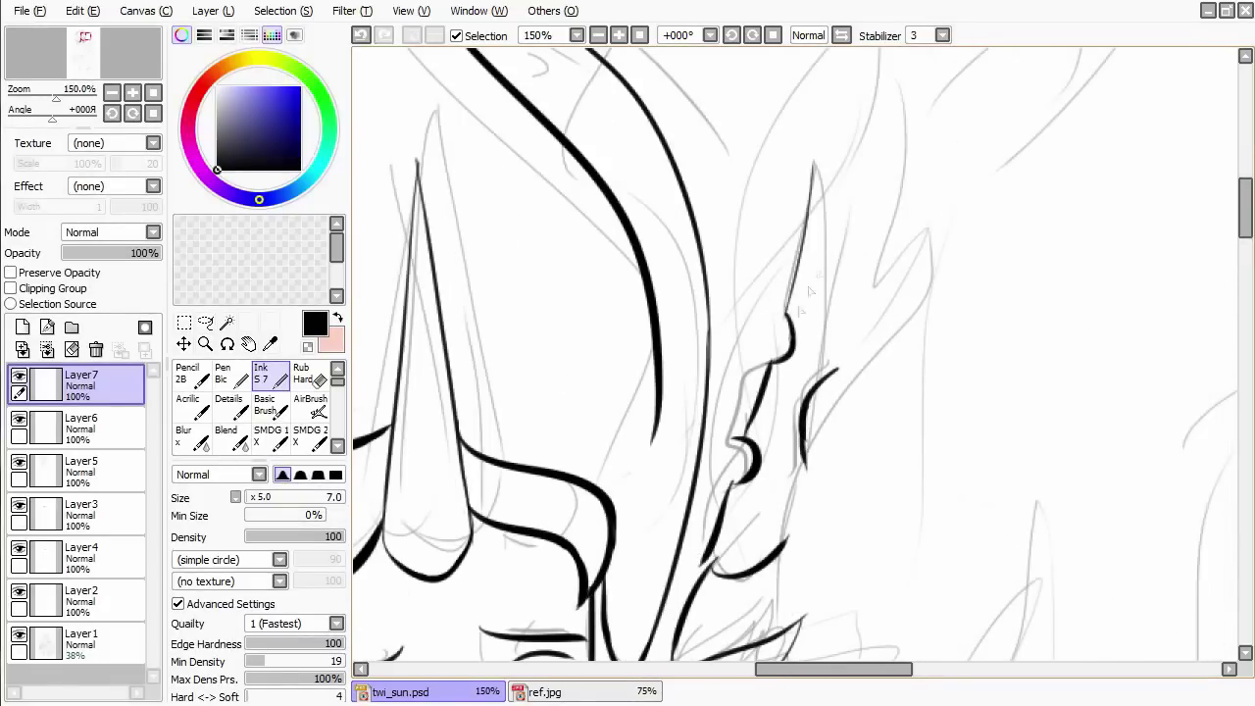
Ink the back edge of the tall spike and erase stray line ends around its tip and notches.
left_click_drag(813, 158, 831, 365)
key("e")
scroll(784, 377, "down", 3)
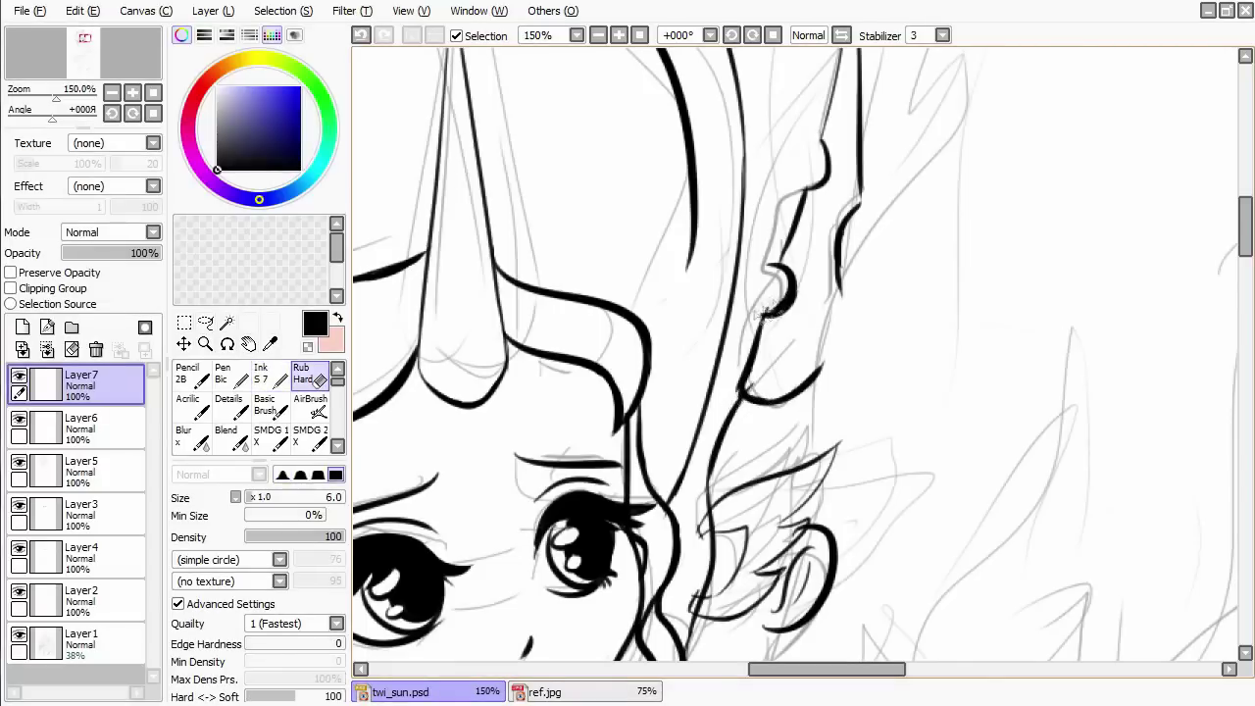
scroll(848, 287, "up", 3)
key("n")
scroll(836, 313, "down", 1)
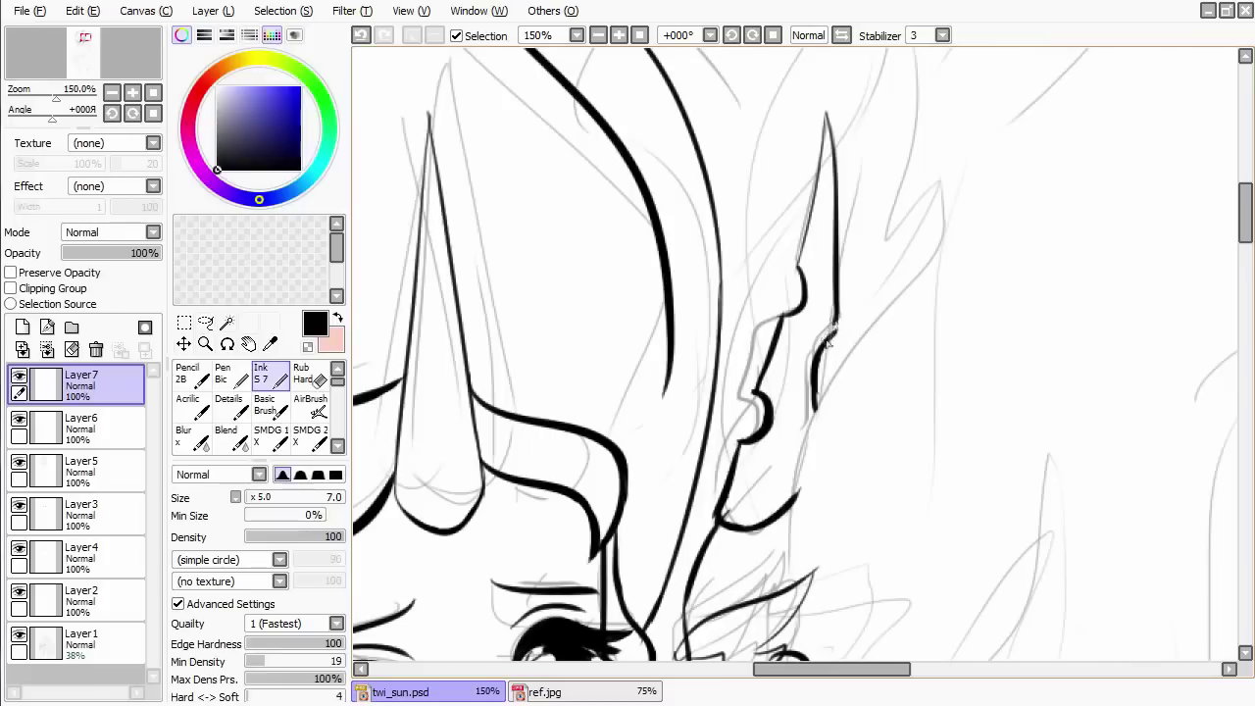
key("e")
scroll(792, 222, "up", 1)
left_click_drag(828, 343, 838, 206)
scroll(843, 221, "down", 1)
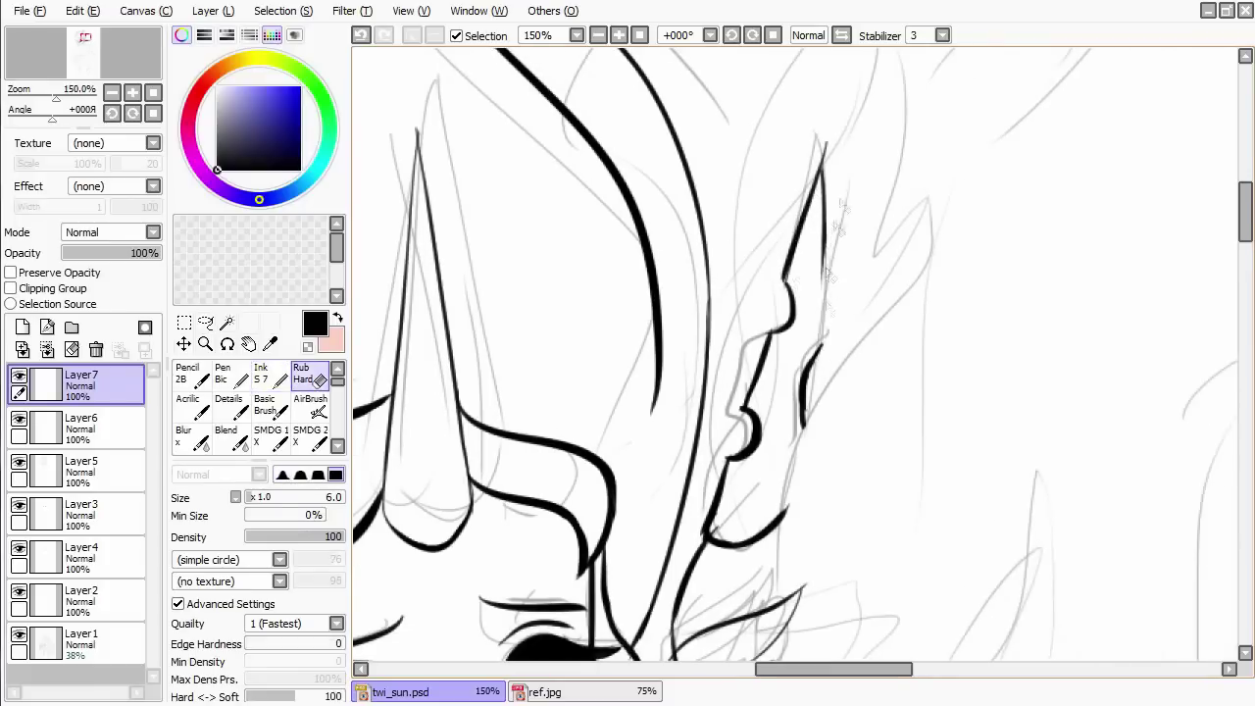
Redraw the back edge of the spike from its tip down to the lower notch.
key("n")
left_click_drag(822, 135, 828, 358)
mouse_move(828, 358)
left_mouse_down()
mouse_move(892, 299)
mouse_move(862, 338)
mouse_move(887, 308)
mouse_move(740, 332)
mouse_move(752, 294)
mouse_move(755, 363)
left_mouse_up()
key("e")
key("n")
Switch to Layer6 and tidy the second character's eye and brow lines with eraser and ink.
key("e")
key("n")
key("e")
key("n")
left_click(81, 428)
key("e")
key("n")
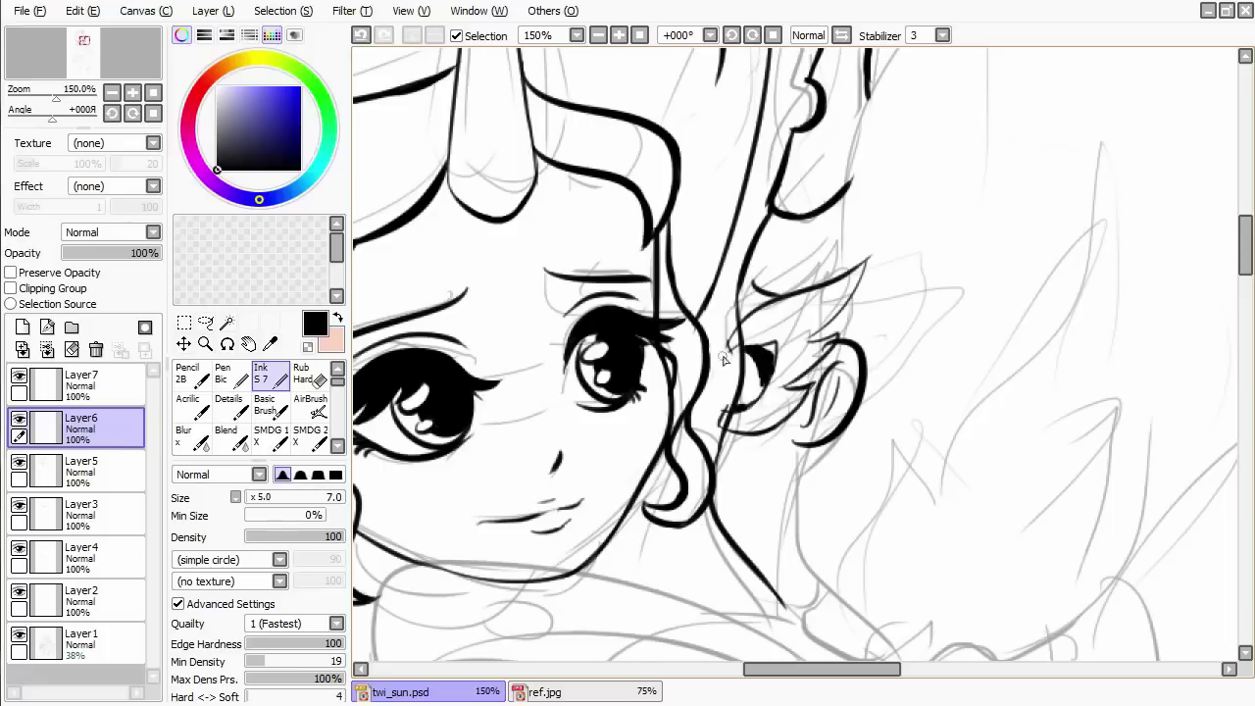
Check the full-body winged character in ref.jpg once more, and return to twi_sun.psd.
key("ctrl+Tab")
left_click_drag(644, 320, 392, 392)
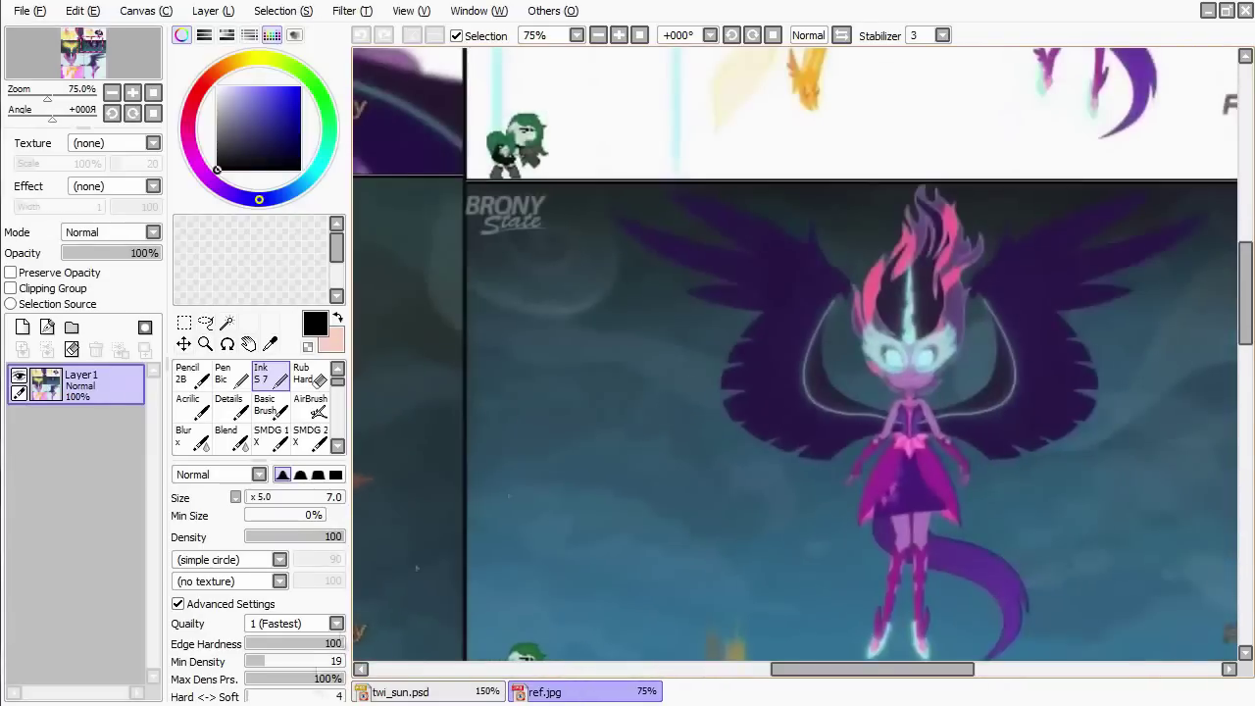
key("ctrl+Tab")
Add a new layer and ink the scalloped base of the second character's hair with its outer sweep.
scroll(527, 342, "down", 2)
scroll(526, 342, "up", 1)
key("ctrl+shift+n")
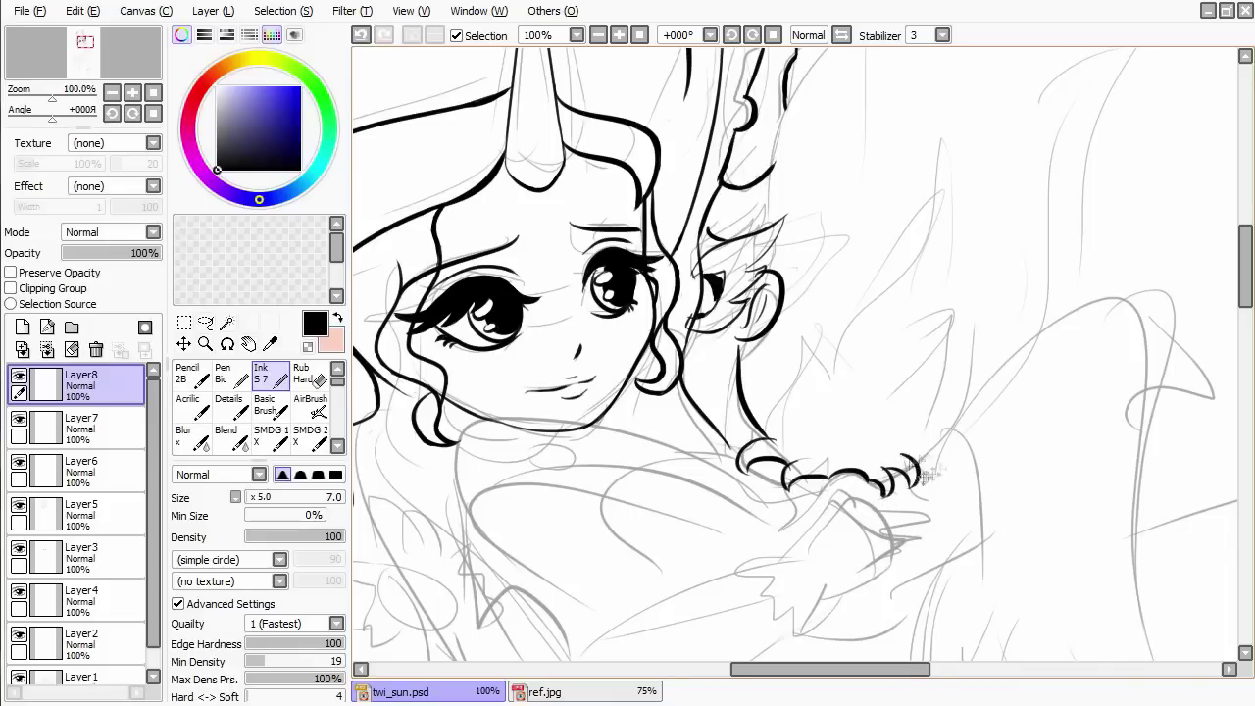
left_click_drag(924, 473, 885, 527)
left_click_drag(872, 508, 924, 453)
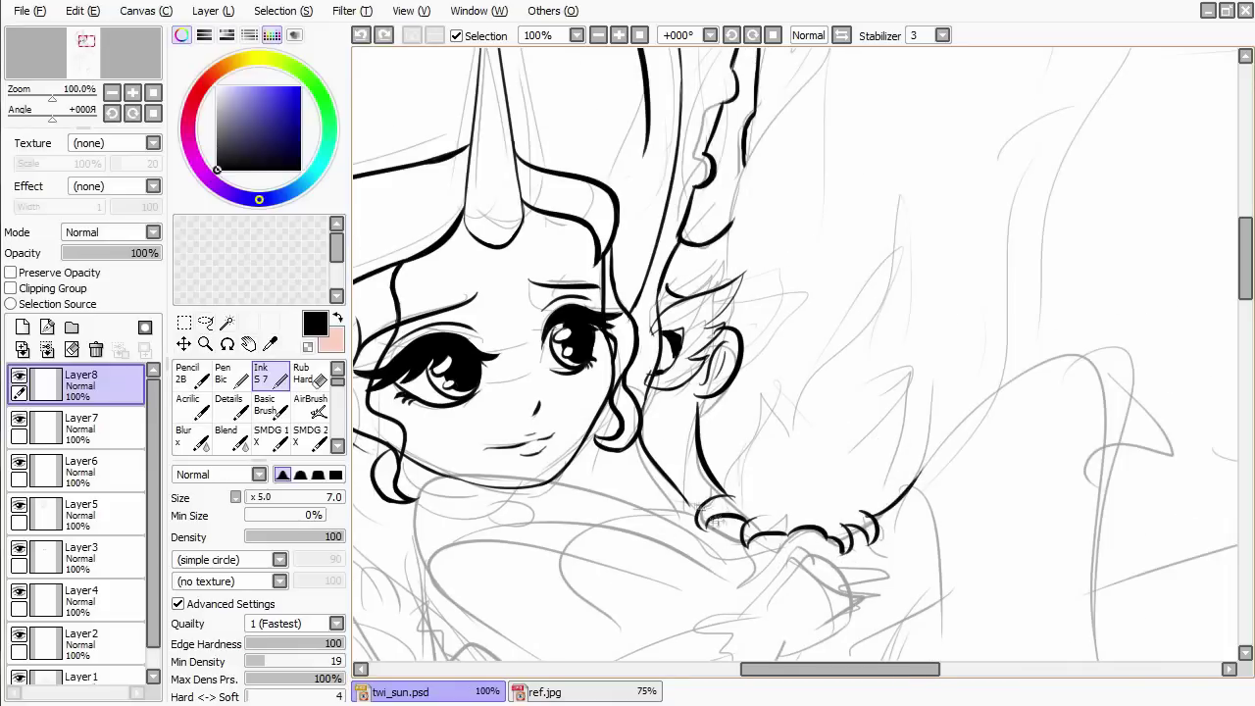
Check the flame-shaped hair in ref.jpg, and ink the inner flame points above the scalloped base in twi_sun.psd.
left_click(544, 692)
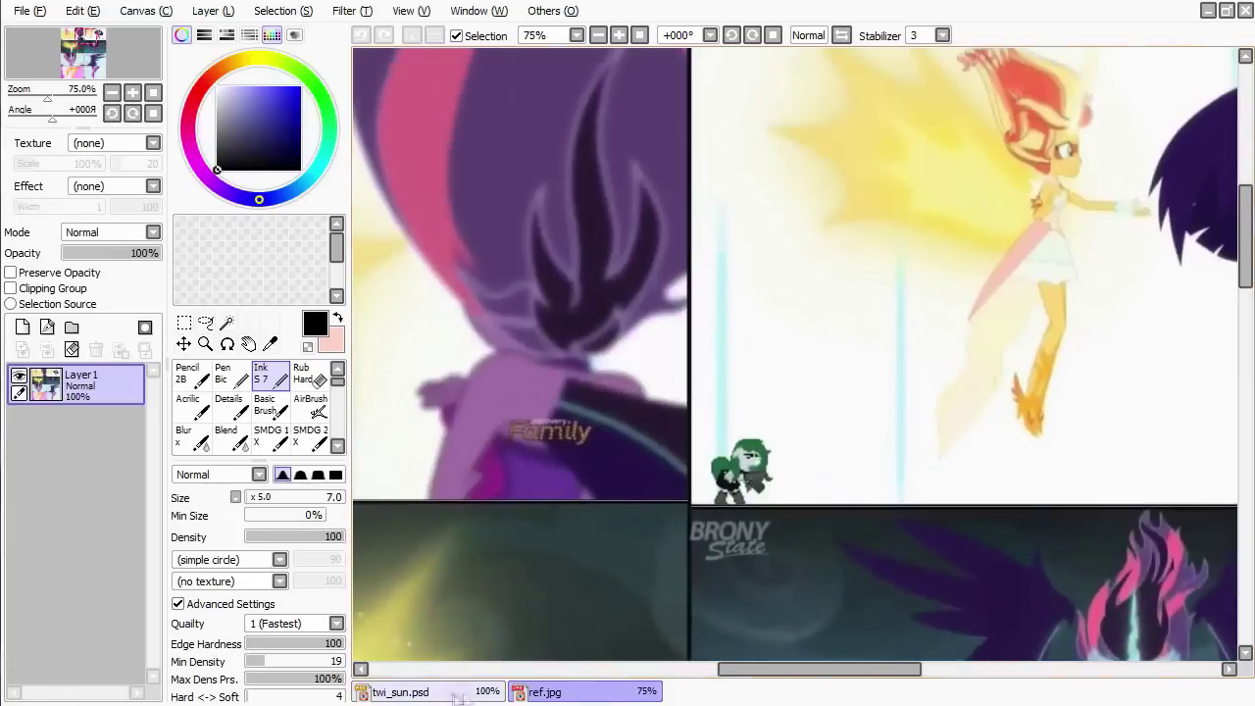
left_click(457, 694)
mouse_move(781, 418)
left_mouse_down()
mouse_move(847, 371)
mouse_move(885, 262)
left_mouse_up()
key("ctrl+z")
mouse_move(796, 469)
left_mouse_down()
mouse_move(885, 260)
mouse_move(875, 432)
left_mouse_up()
key("ctrl+z")
left_click_drag(882, 262, 868, 450)
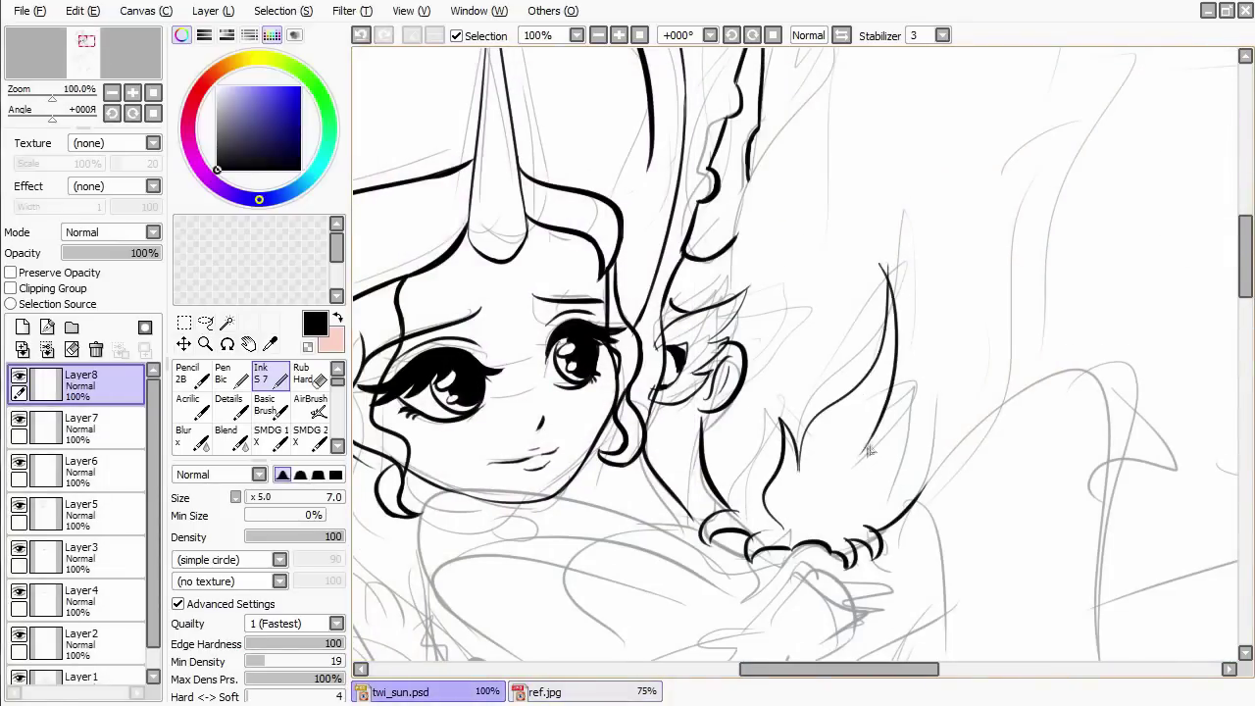
key("ctrl+z")
mouse_move(885, 263)
left_mouse_down()
mouse_move(910, 392)
mouse_move(866, 477)
left_mouse_up()
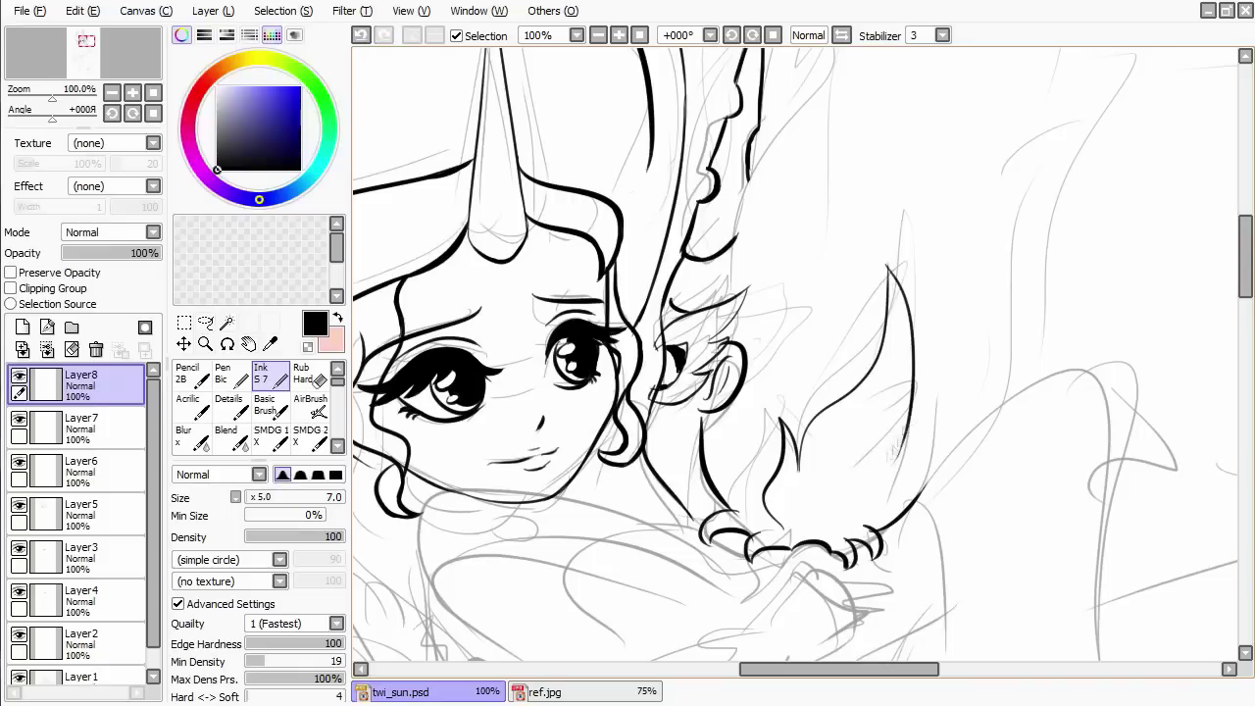
key("ctrl+z")
left_click_drag(934, 443, 868, 545)
Ink the tall flame lock rising behind the jagged spike as two lines meeting at a point.
scroll(748, 467, "down", 3)
scroll(751, 471, "up", 3)
mouse_move(723, 453)
left_mouse_down()
mouse_move(751, 311)
mouse_move(802, 178)
left_mouse_up()
scroll(731, 415, "down", 2)
scroll(732, 414, "up", 2)
key("ctrl+z")
left_click_drag(726, 421, 811, 169)
key("ctrl+z")
scroll(751, 330, "down", 2)
scroll(792, 330, "up", 1)
mouse_move(755, 240)
left_mouse_down()
mouse_move(773, 380)
mouse_move(766, 481)
left_mouse_up()
key("ctrl+z")
Extend the outer edge of the flame hair upward in one long curve to a pointed tip.
mouse_move(838, 627)
left_mouse_down()
mouse_move(787, 560)
mouse_move(780, 515)
mouse_move(887, 225)
left_mouse_up()
key("ctrl+z")
left_click_drag(819, 495, 887, 230)
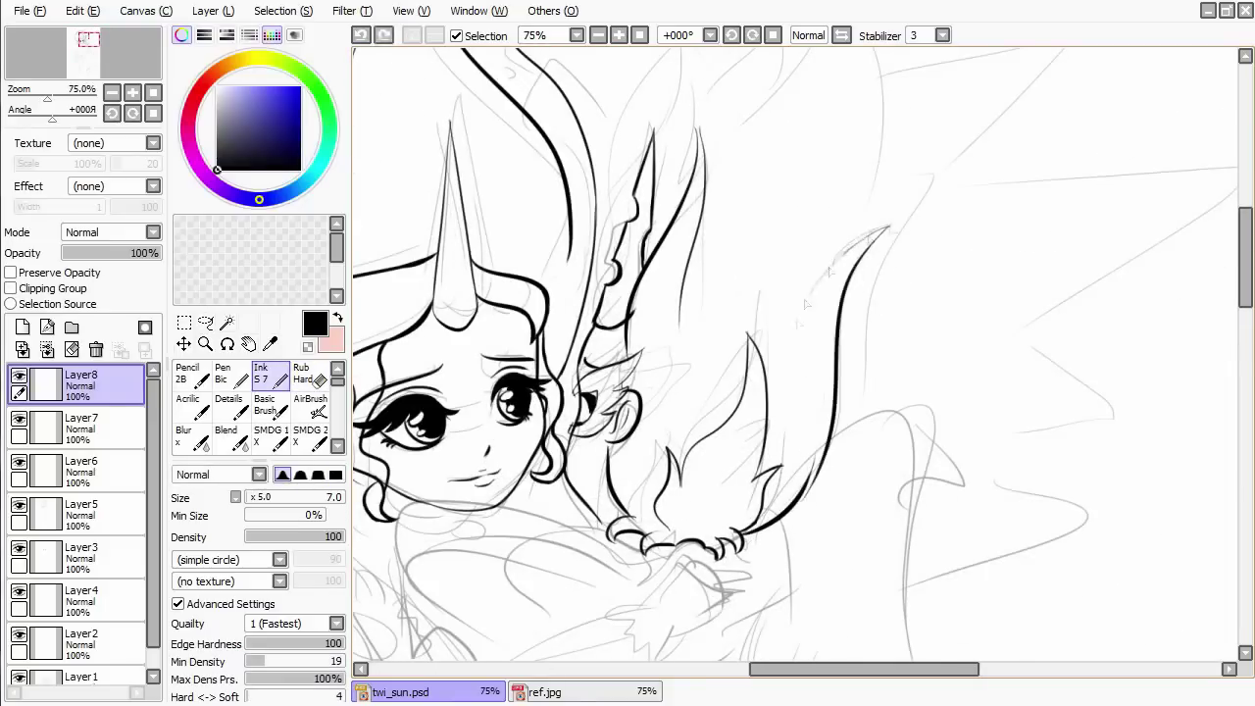
Ink the pointed flame lock rising above the jagged spike, with a single curve for its long edge.
scroll(784, 240, "up", 3)
left_click_drag(615, 382, 648, 173)
key("ctrl+z")
mouse_move(667, 286)
left_mouse_down()
mouse_move(648, 199)
mouse_move(672, 233)
left_mouse_up()
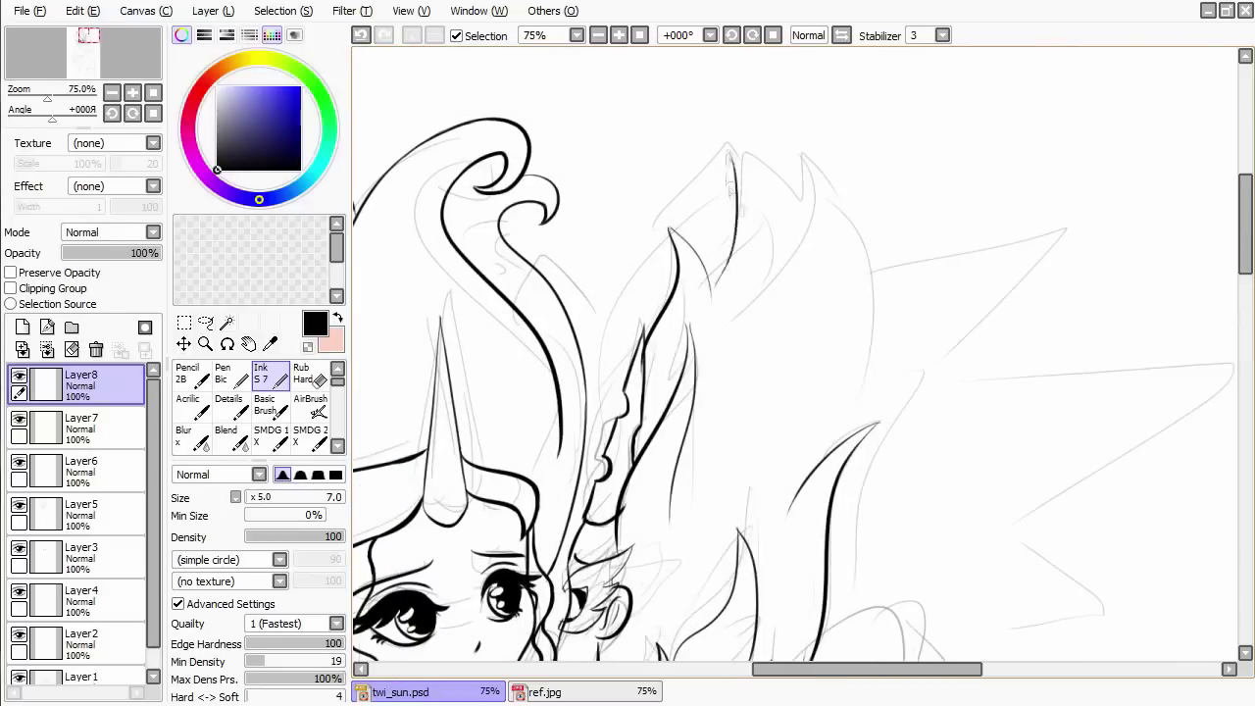
Try to ink the topmost flame point with a small notch beside it and a long outer curve.
left_click_drag(841, 428, 877, 311)
key("ctrl+z")
scroll(736, 190, "down", 1)
mouse_move(689, 152)
left_mouse_down()
mouse_move(712, 223)
mouse_move(779, 155)
mouse_move(857, 307)
left_mouse_up()
key("ctrl+z")
key("ctrl+z")
key("ctrl+z")
left_click_drag(785, 147, 797, 314)
key("ctrl+z")
left_click_drag(761, 127, 823, 348)
mouse_move(868, 137)
left_mouse_down()
mouse_move(855, 165)
mouse_move(862, 382)
left_mouse_up()
key("ctrl+z")
scroll(774, 446, "down", 1)
left_click_drag(857, 206, 790, 437)
mouse_move(757, 168)
left_mouse_down()
mouse_move(775, 357)
mouse_move(742, 349)
left_mouse_up()
key("ctrl+z")
Check the flame hair in ref.jpg, and ink the two top flame points and the small outer tips in twi_sun.psd.
left_click(545, 692)
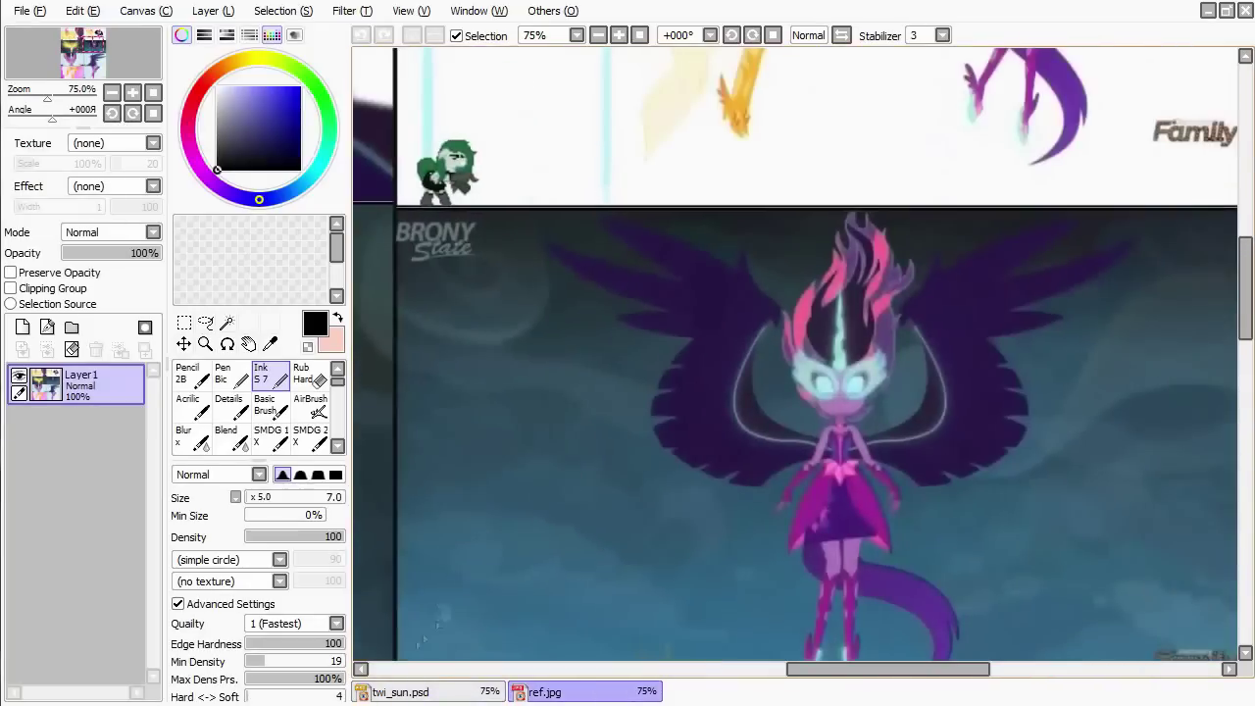
left_click(399, 692)
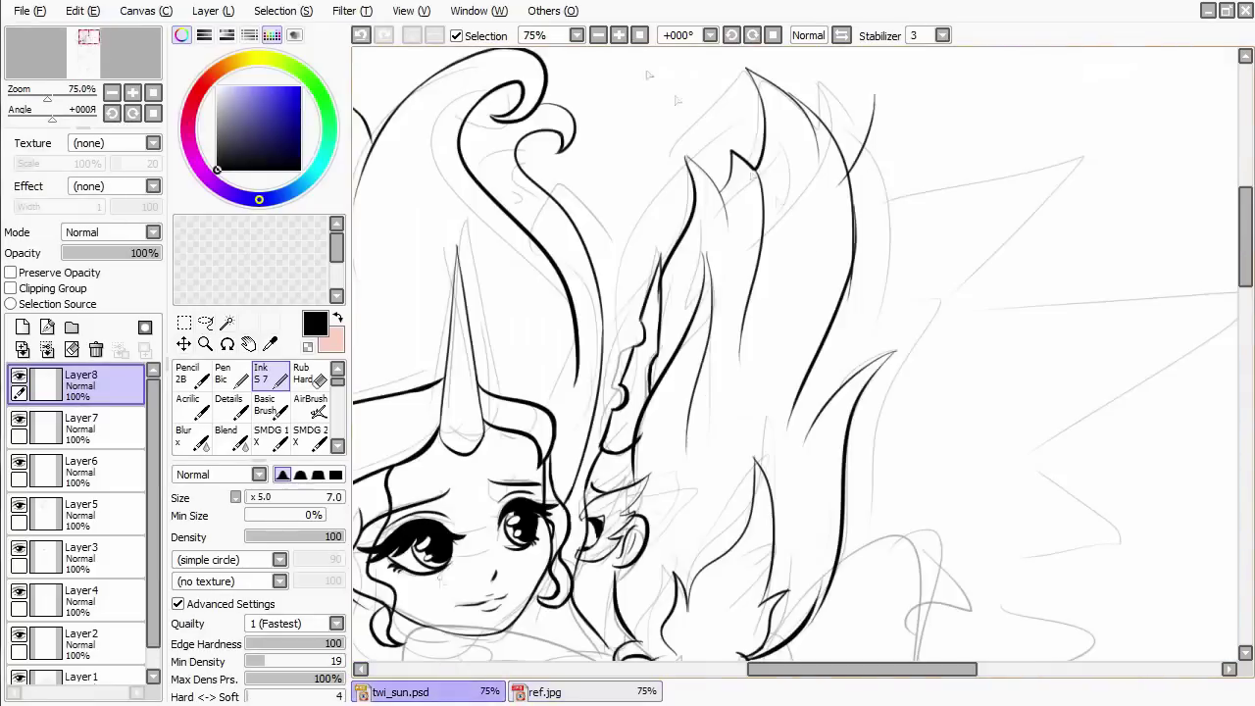
key("ctrl+z")
key("ctrl+z")
left_click_drag(722, 215, 831, 181)
left_click_drag(799, 220, 908, 297)
scroll(701, 338, "down", 2)
scroll(695, 330, "up", 2)
scroll(698, 331, "down", 3)
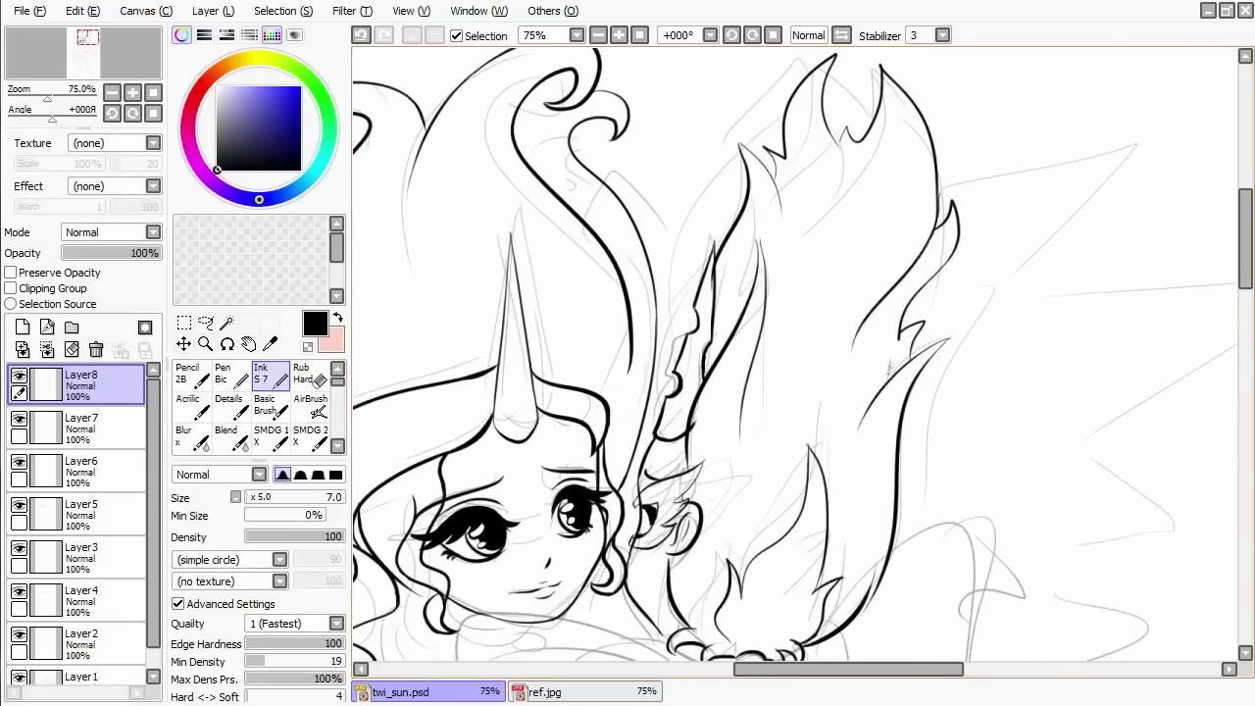
Ink long inner strand lines running down from the tallest flame point and from the lock behind the jagged spike.
scroll(852, 320, "up", 3)
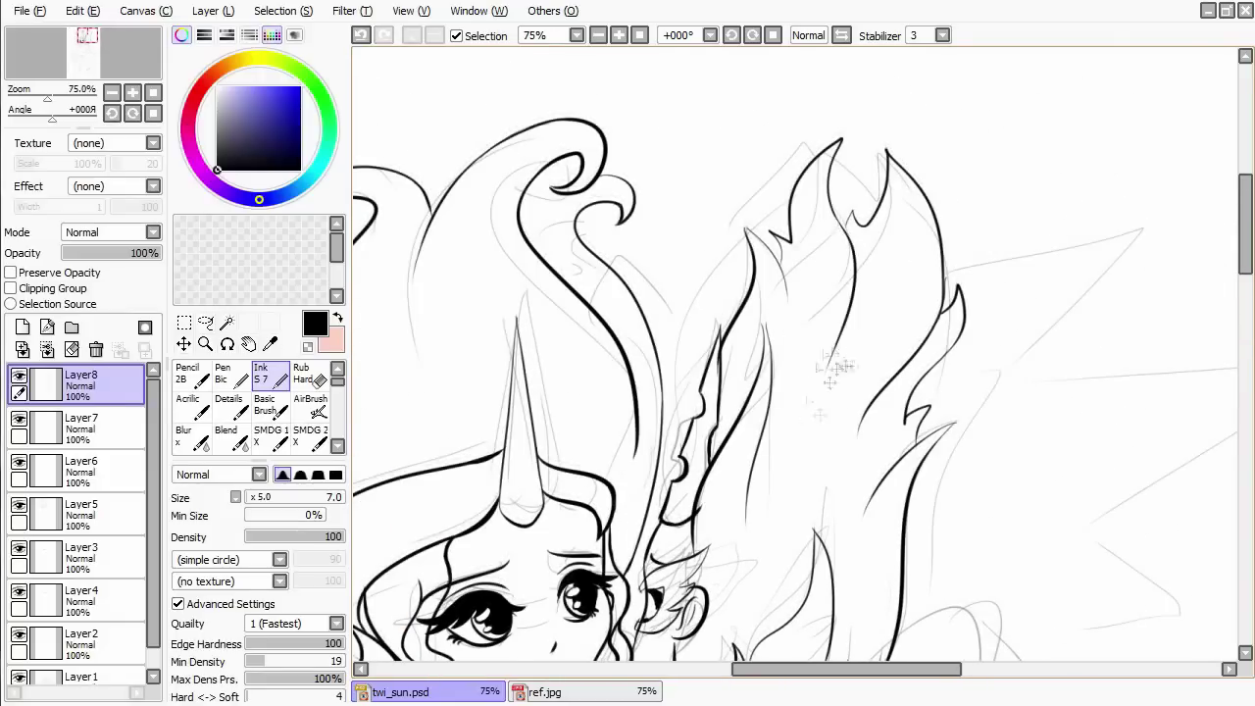
scroll(855, 366, "down", 3)
left_click_drag(816, 345, 726, 575)
key("ctrl+z")
scroll(824, 392, "down", 3)
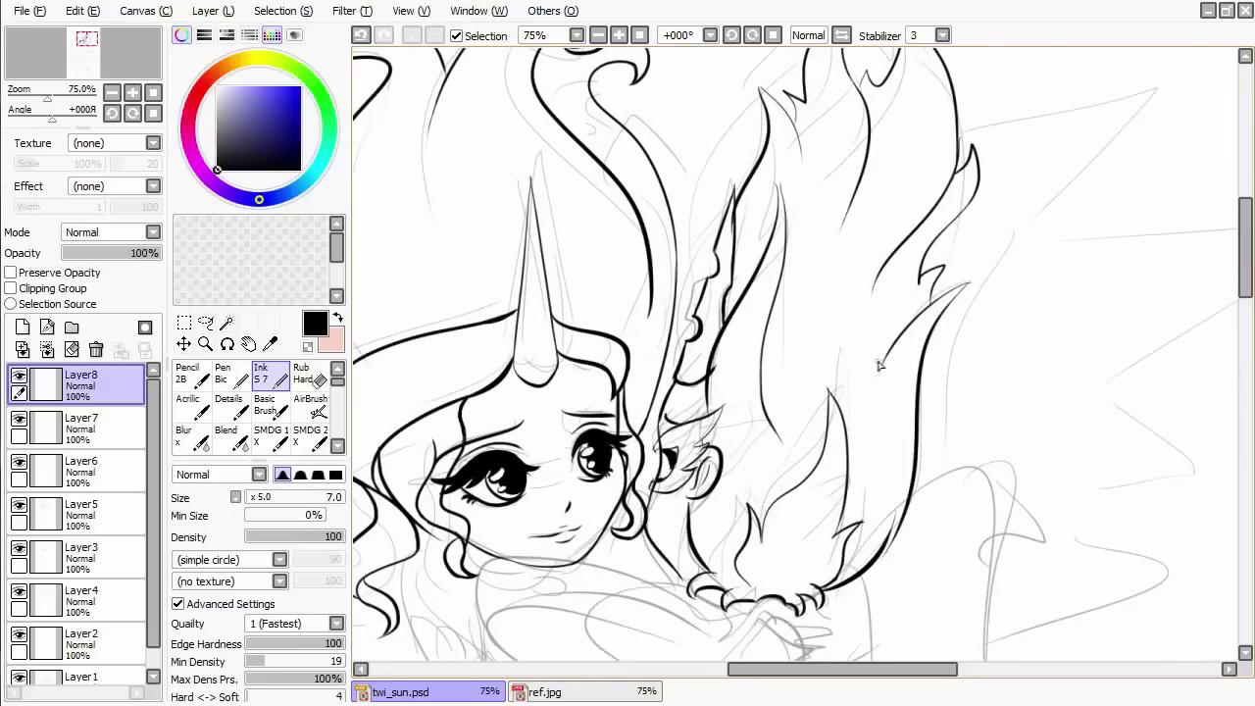
scroll(882, 392, "up", 5)
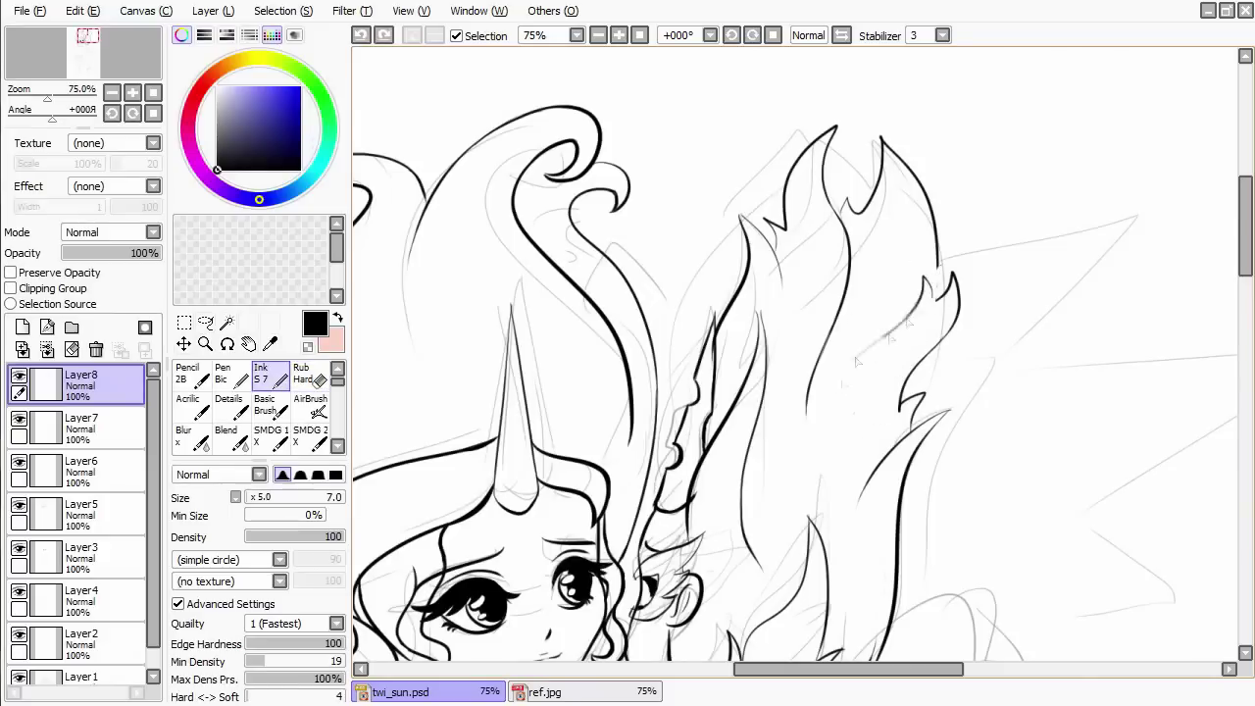
Redraw the inner edge of the small outer flame tip as one long curve into the hair.
left_click_drag(940, 255, 831, 417)
key("ctrl+z")
left_click_drag(943, 224, 831, 417)
key("ctrl+z")
left_click_drag(900, 249, 851, 361)
key("ctrl+minus")
key("ctrl+plus")
key("ctrl+z")
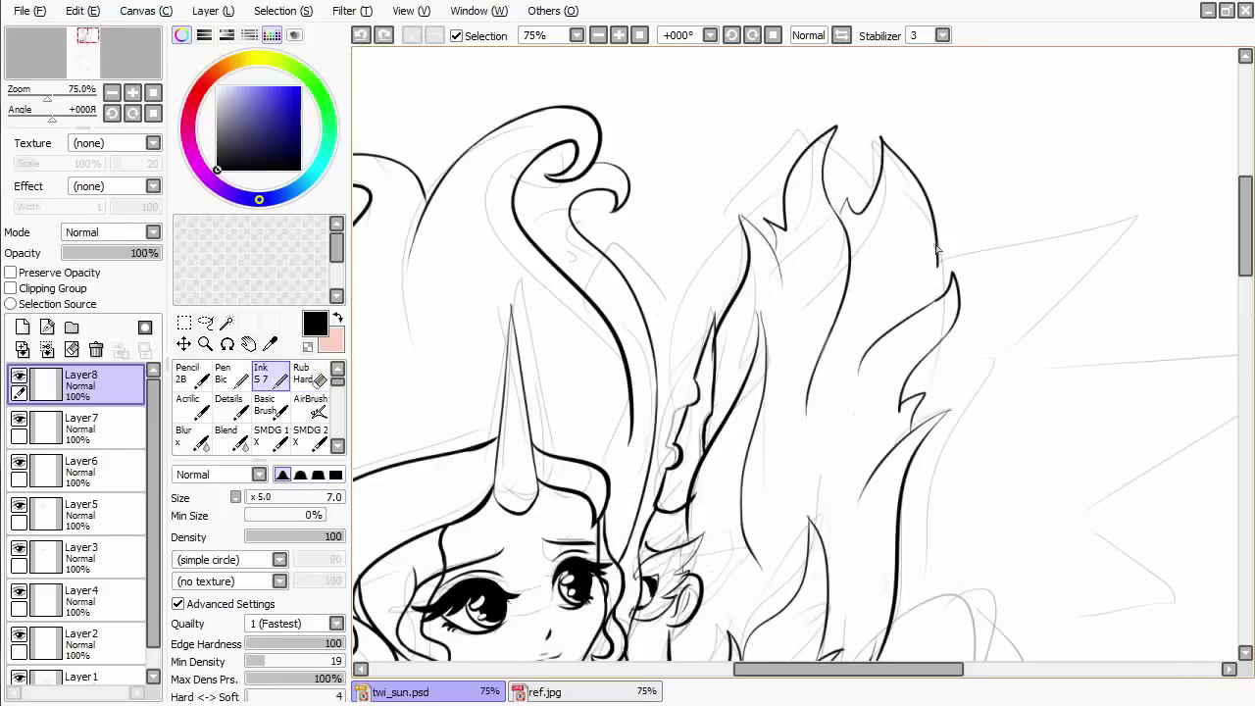
Extend the hair's outer contour down to meet the small outer flame tip.
left_click_drag(936, 253, 943, 306)
key("ctrl+minus")
key("ctrl+minus")
key("ctrl+minus")
key("ctrl+plus")
key("ctrl+plus")
key("ctrl+plus")
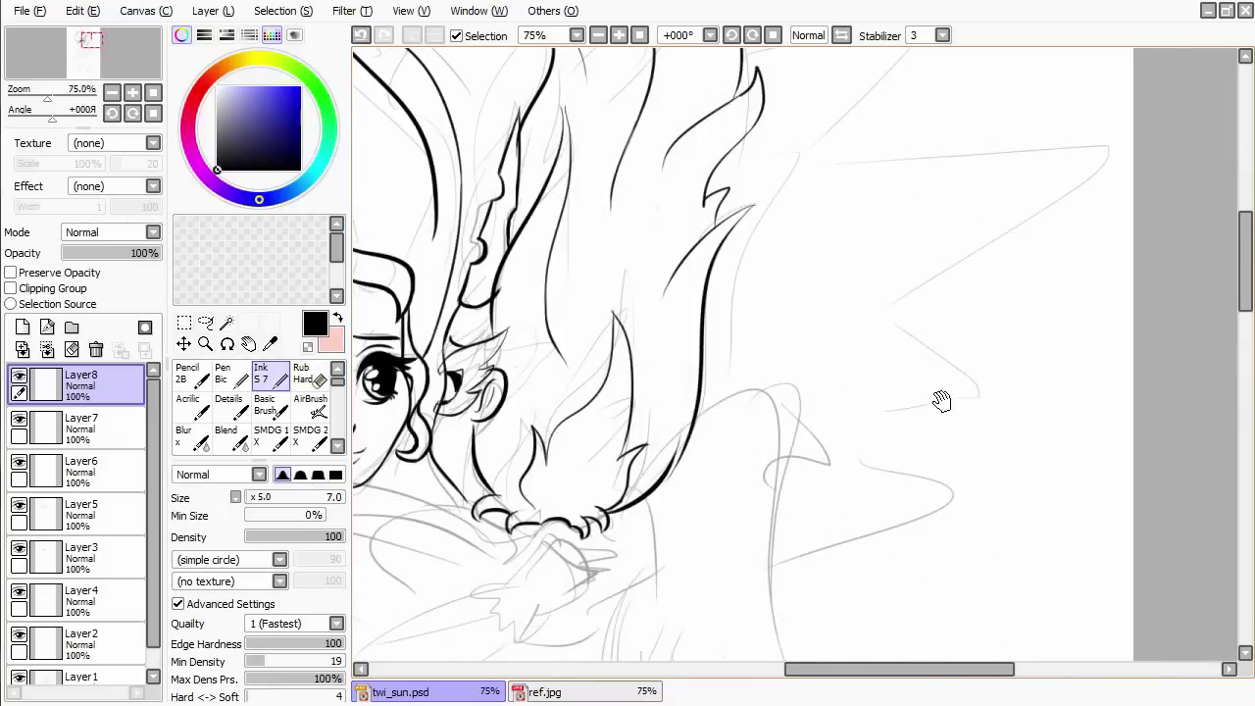
left_click_drag(941, 401, 1072, 565)
Erase the tip of the flame lock above the jagged spike and redraw it sharper with a thicker inner edge.
left_click_drag(703, 391, 702, 381)
left_click_drag(739, 204, 721, 300)
key("ctrl+z")
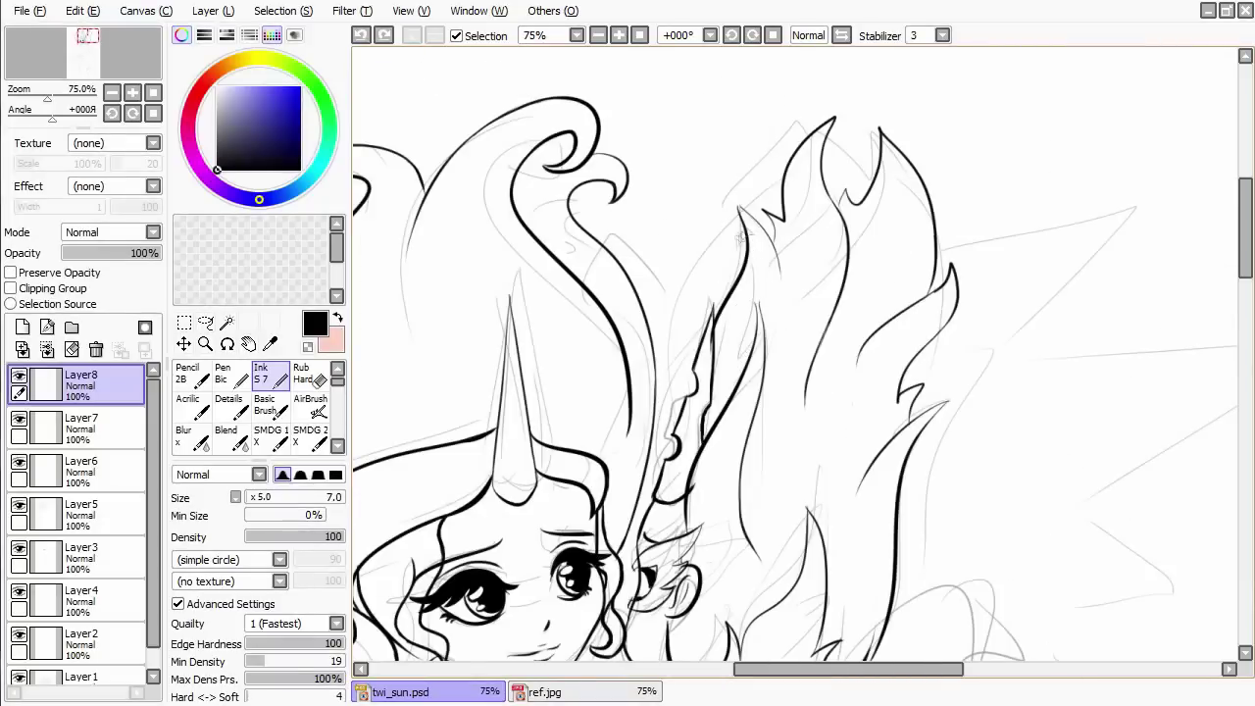
key("e")
key("n")
mouse_move(731, 218)
left_mouse_down()
mouse_move(718, 303)
mouse_move(734, 338)
mouse_move(776, 296)
left_mouse_up()
key("e")
key("n")
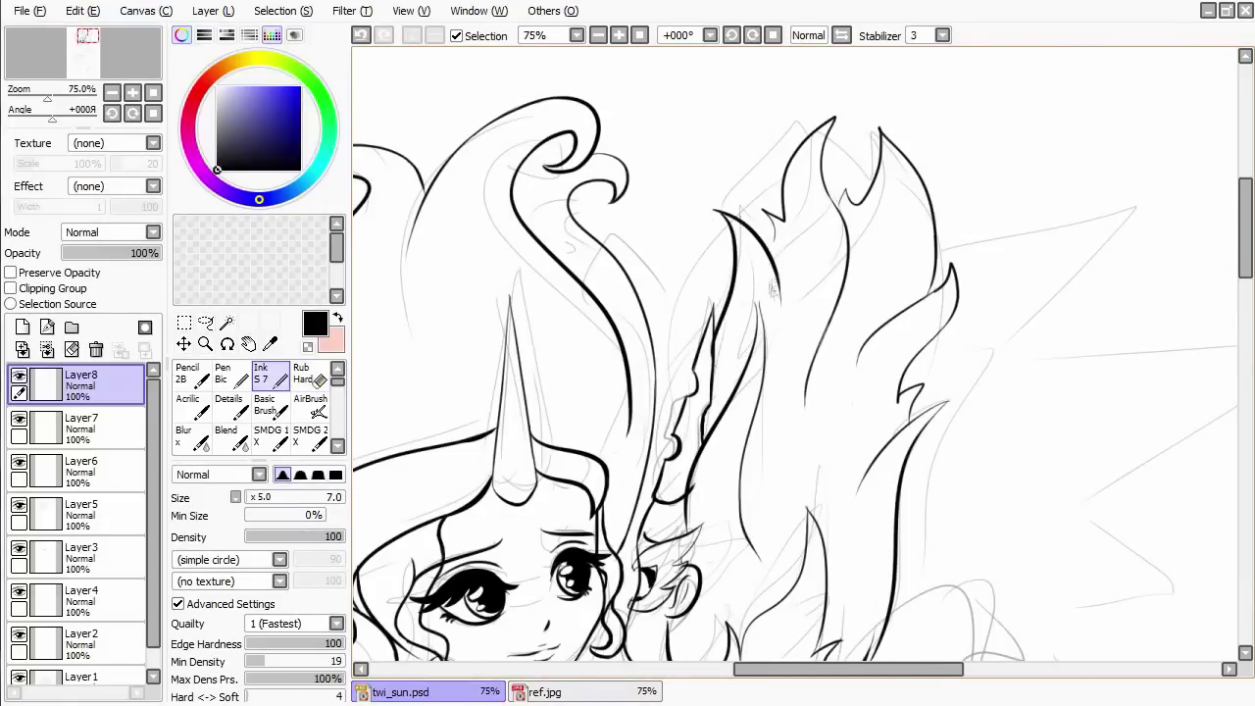
scroll(683, 337, "up", 2)
key("e")
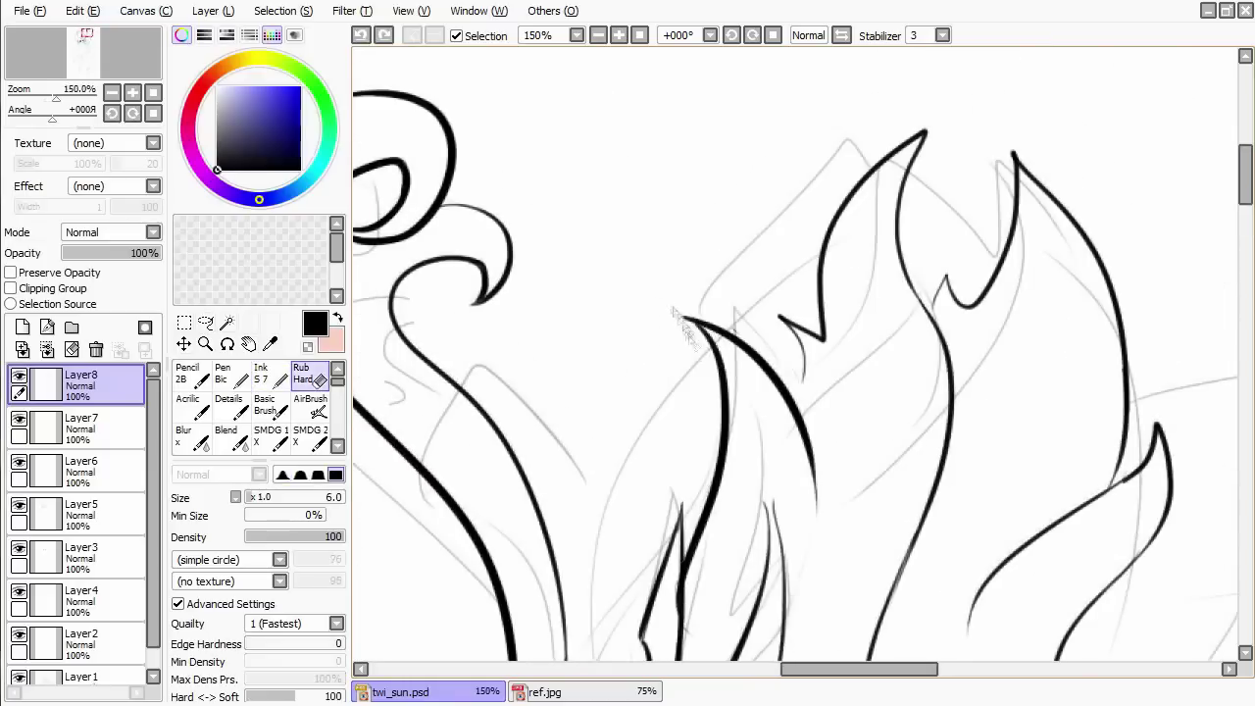
key("n")
Ink a small flame point bridging the reshaped lock and the tallest flame, and trim the junction.
scroll(745, 411, "down", 2)
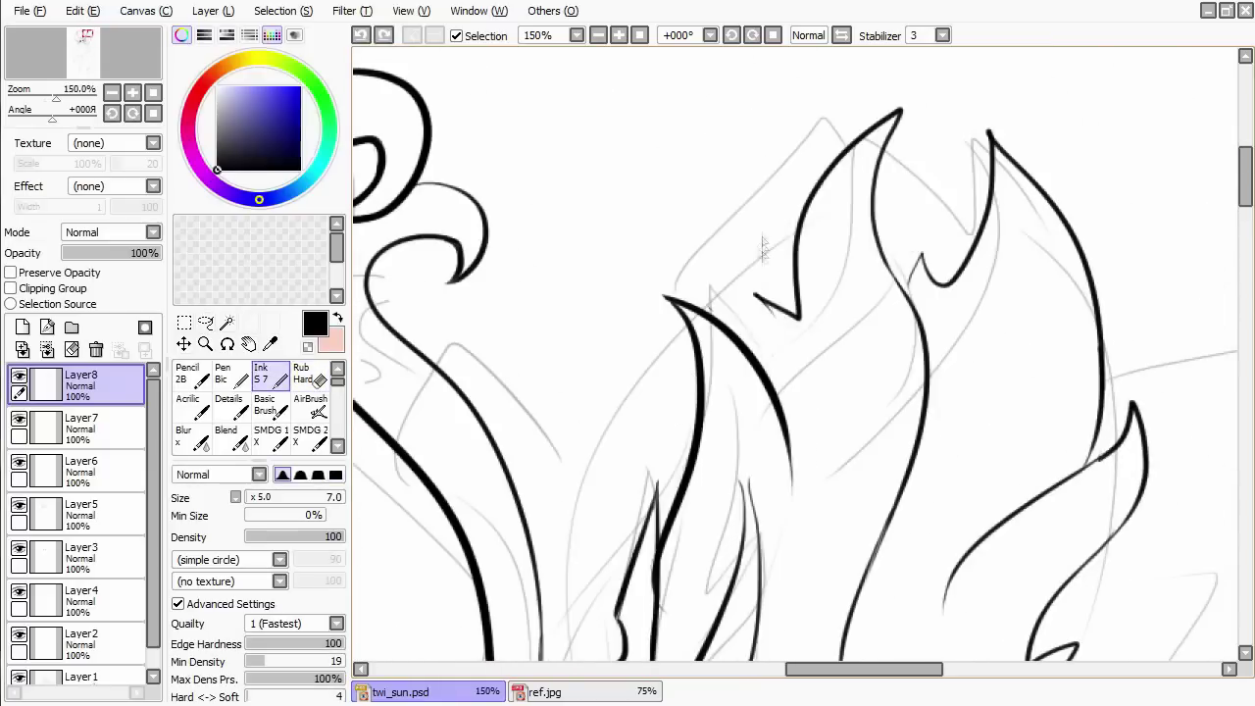
scroll(702, 248, "down", 2)
scroll(702, 248, "up", 3)
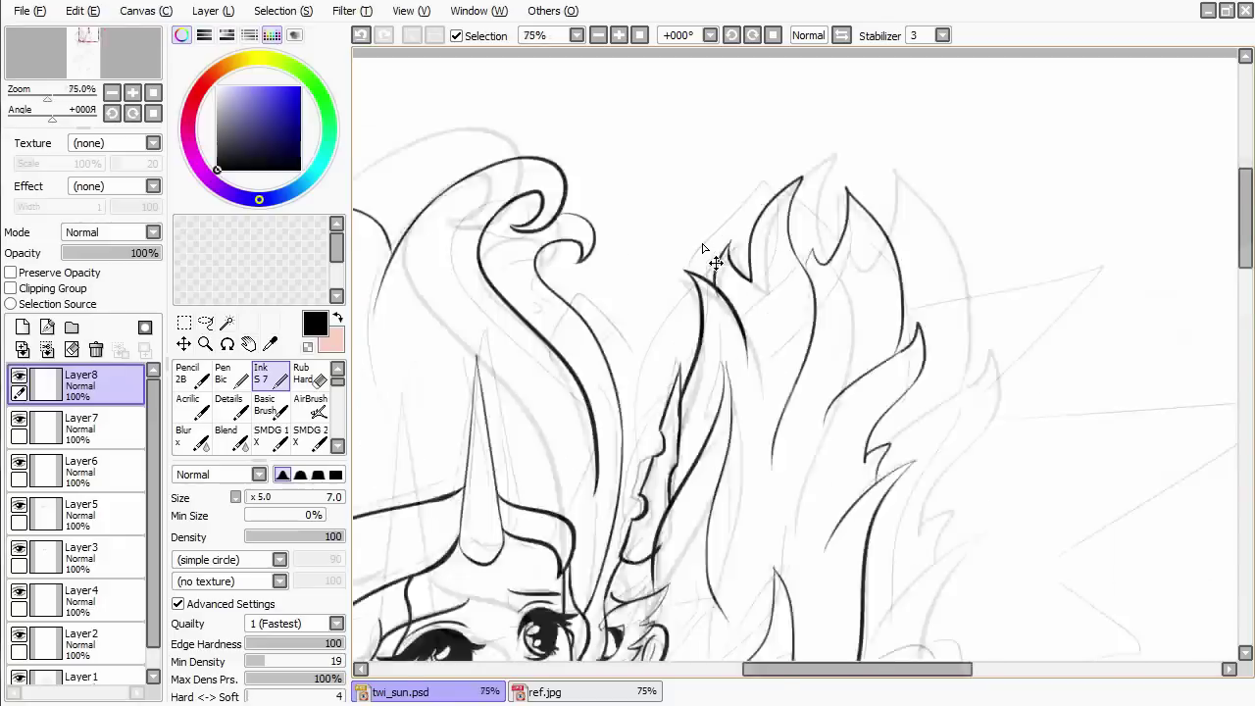
key("e")
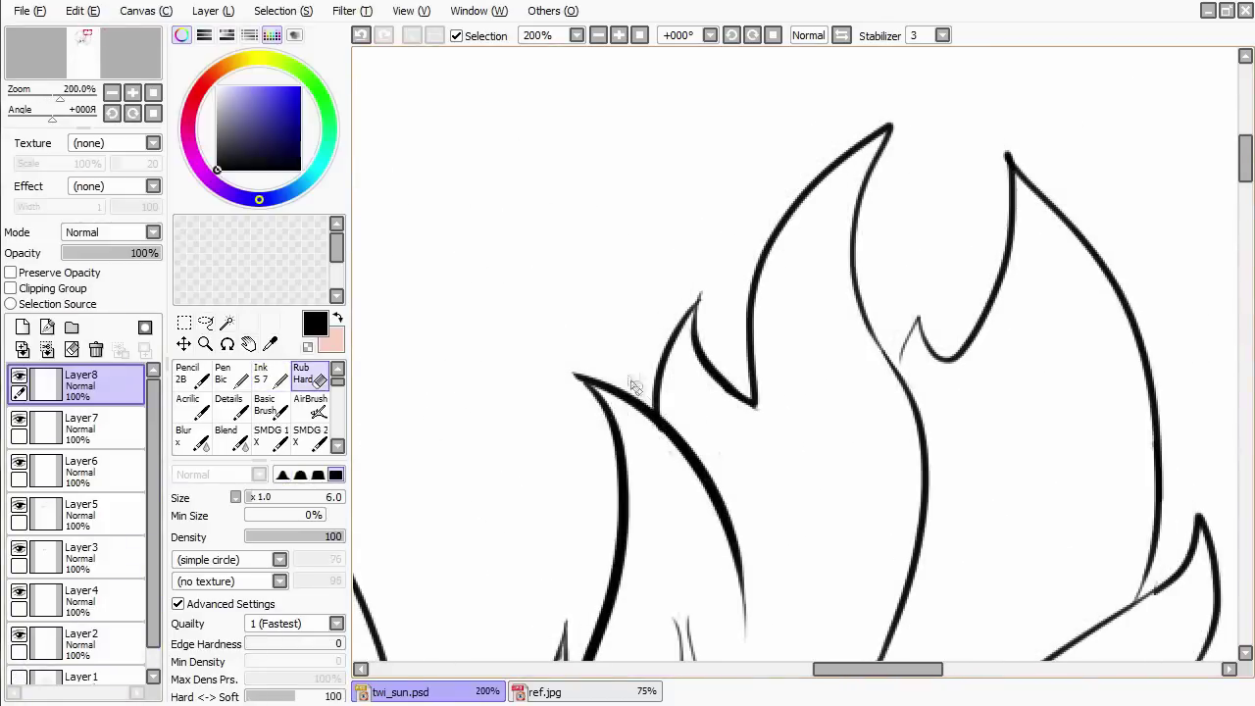
Thicken the small hook between the two top flame points and refine the tallest point's inner edge.
key("n")
left_click_drag(880, 258, 914, 284)
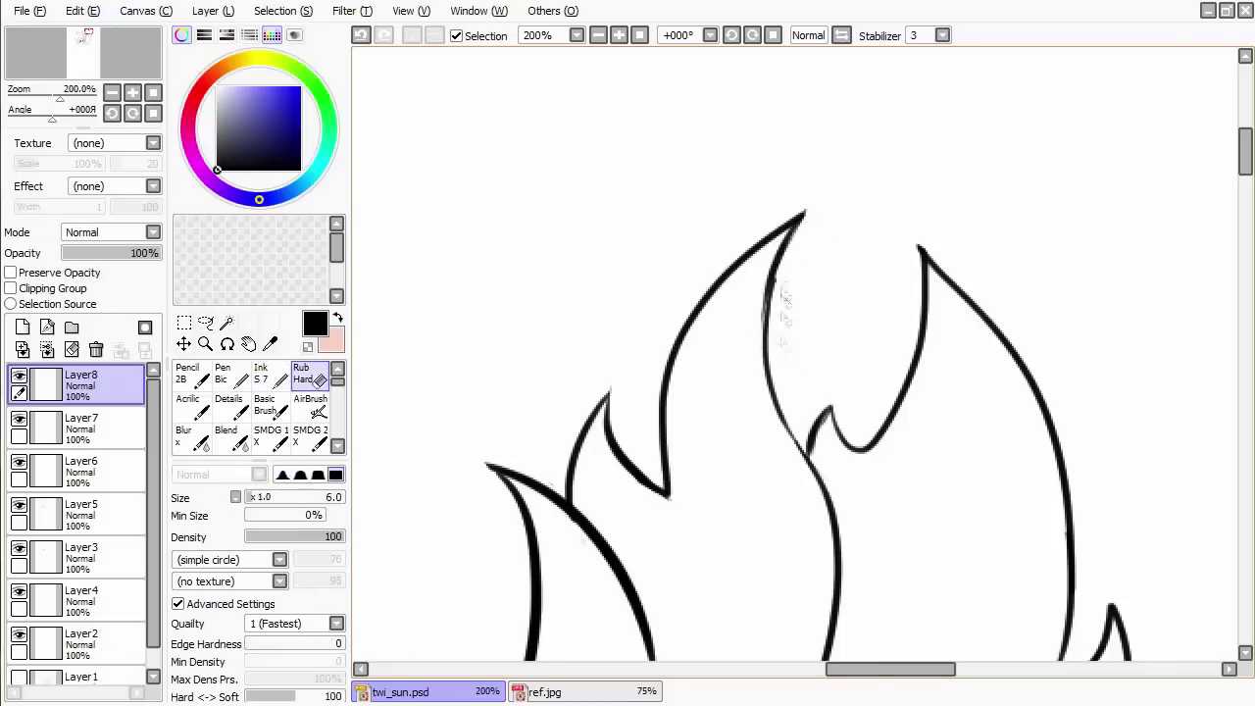
left_click_drag(882, 372, 841, 257)
key("e")
key("n")
mouse_move(1014, 276)
left_mouse_down()
mouse_move(941, 368)
mouse_move(956, 357)
left_mouse_up()
key("ctrl+z")
Trim and thicken the line junctions of the flame tips along the hair's outer edge.
key("e")
mouse_move(1010, 314)
left_mouse_down()
mouse_move(1013, 266)
mouse_move(955, 362)
left_mouse_up()
key("n")
key("e")
key("n")
left_click_drag(1022, 311, 987, 321)
key("e")
key("n")
mouse_move(965, 277)
left_mouse_down()
mouse_move(971, 421)
mouse_move(966, 359)
mouse_move(986, 389)
left_mouse_up()
key("e")
mouse_move(876, 368)
left_mouse_down()
mouse_move(820, 408)
mouse_move(1132, 363)
left_mouse_up()
key("n")
key("ctrl+z")
Clean up the jagged spike's edge and the overlapping line tips of the inner lock beside it.
key("e")
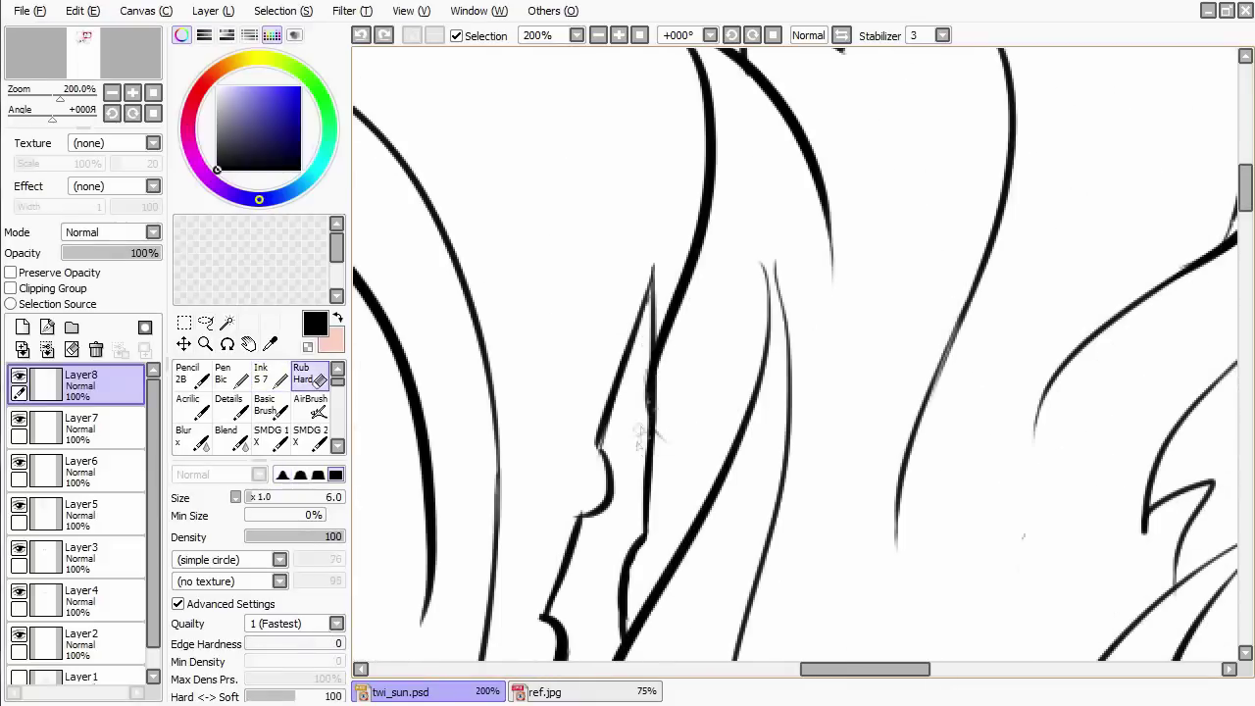
mouse_move(771, 267)
left_mouse_down()
mouse_move(780, 451)
mouse_move(748, 209)
mouse_move(785, 420)
left_mouse_up()
key("n")
key("e")
key("n")
Trim the overlapping ends of the leftmost scallops at the hair base and extend the first scallop's upper line.
scroll(784, 419, "down", 10)
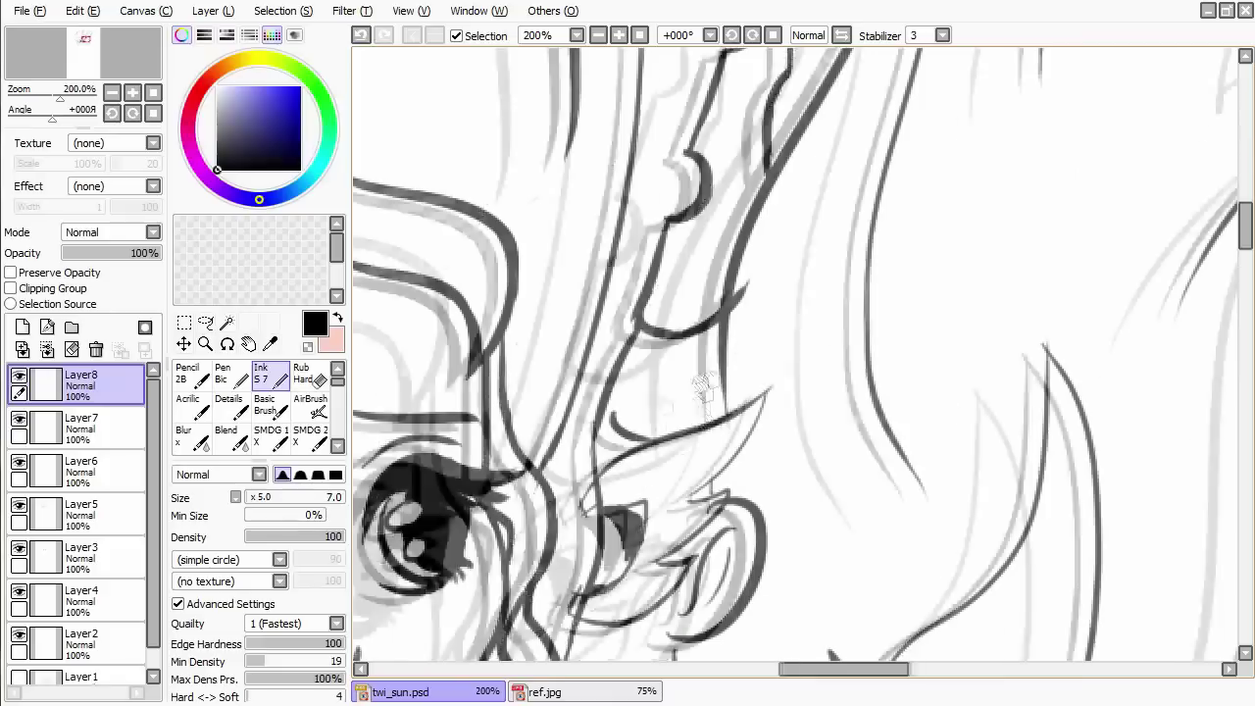
scroll(717, 441, "down", 5)
key("e")
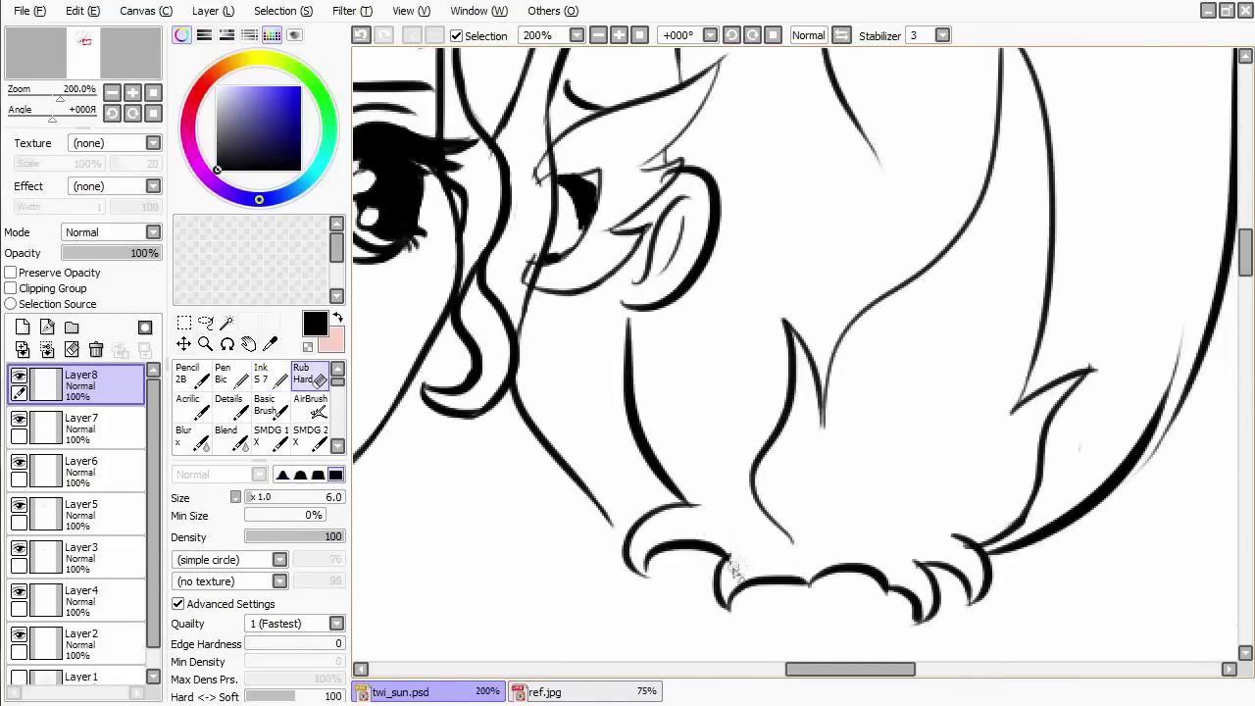
key("n")
key("ctrl+z")
key("ctrl+y")
key("ctrl+z")
key("ctrl+y")
key("ctrl+z")
key("ctrl+y")
key("ctrl+z")
key("ctrl+y")
key("ctrl+z")
Erase and redraw the rightmost scallop where it meets the hair's outer sweep.
key("e")
key("n")
key("e")
left_click_drag(956, 544, 900, 505)
key("n")
key("e")
key("n")
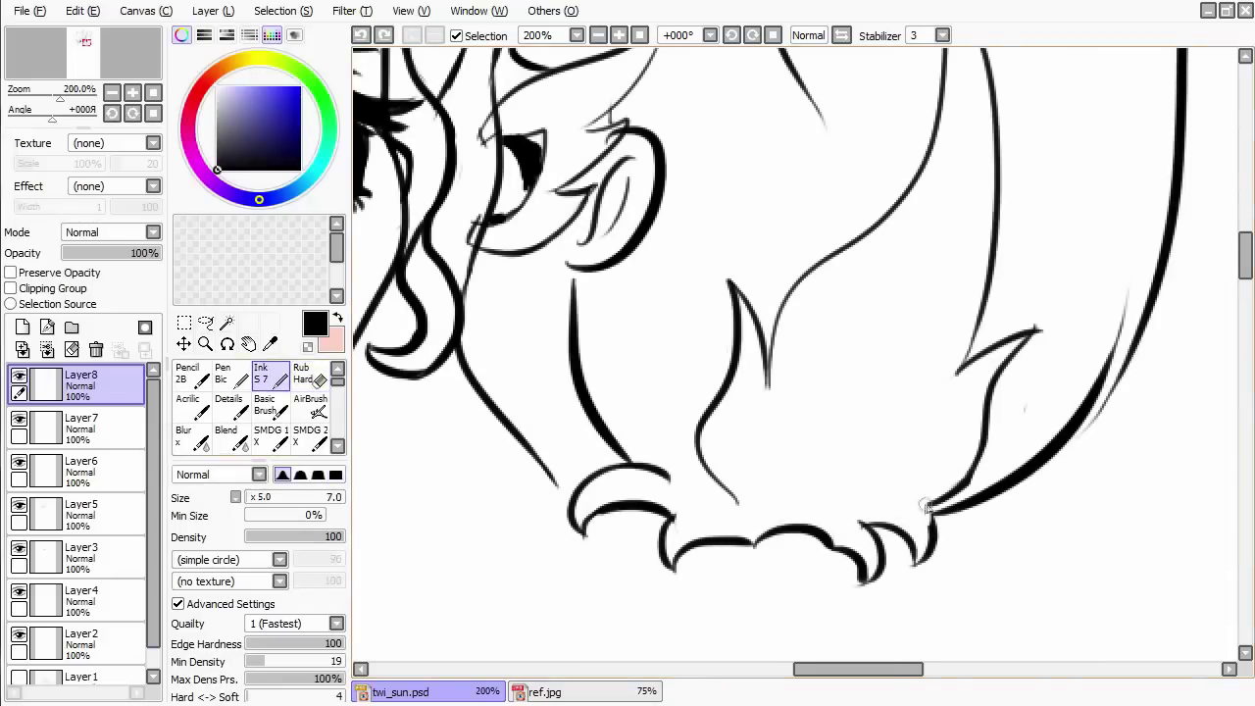
key("e")
key("n")
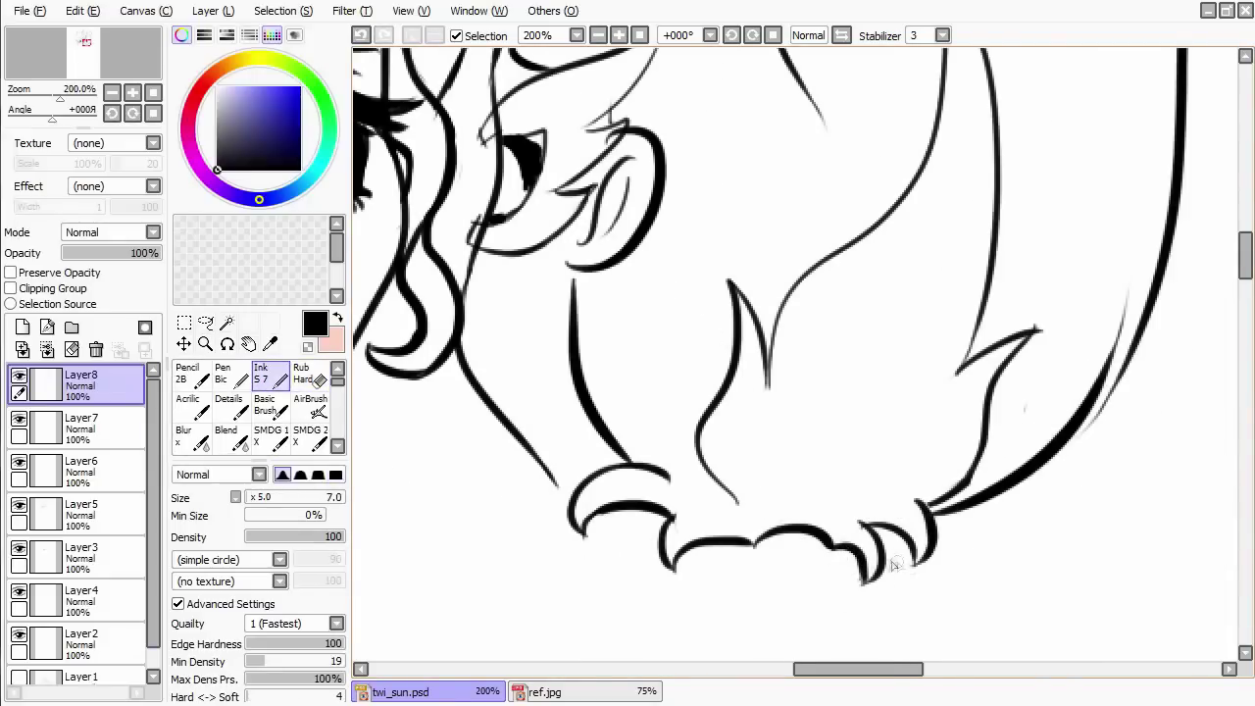
Thicken the central scallop arch of the hair base and trim its ends to a taper.
mouse_move(743, 529)
left_mouse_down()
mouse_move(819, 529)
mouse_move(775, 544)
left_mouse_up()
key("ctrl+z")
key("e")
key("n")
key("e")
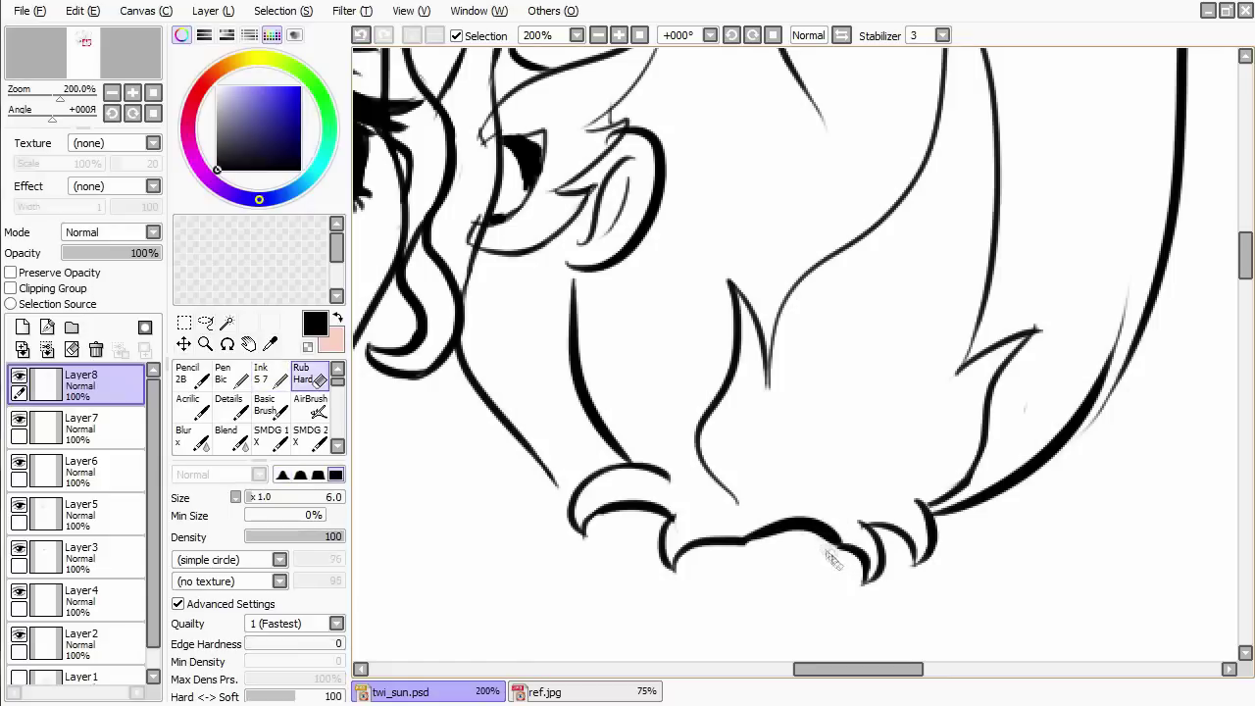
key("n")
Smooth the lower curve of the hair's outer sweep and erase the stray line beside it.
scroll(890, 428, "up", 2)
scroll(890, 428, "right", 2)
key("e")
key("n")
key("ctrl+z")
left_click_drag(980, 461, 852, 589)
key("e")
key("n")
key("ctrl+z")
key("ctrl+y")
key("e")
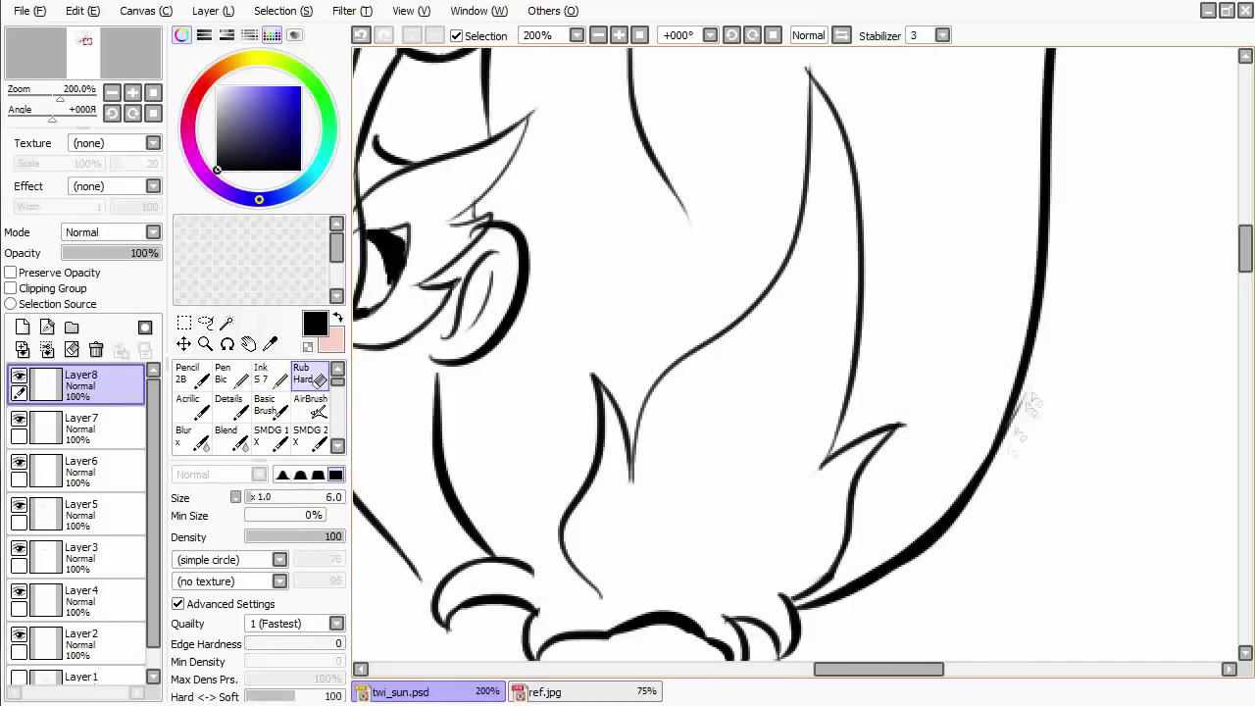
Clean up and thicken the lines of the inner flame points above the scalloped base.
key("n")
key("e")
key("n")
key("e")
scroll(639, 462, "up", 1)
scroll(639, 462, "left", 2)
key("n")
scroll(694, 525, "up", 2)
scroll(694, 525, "right", 1)
key("e")
key("n")
key("e")
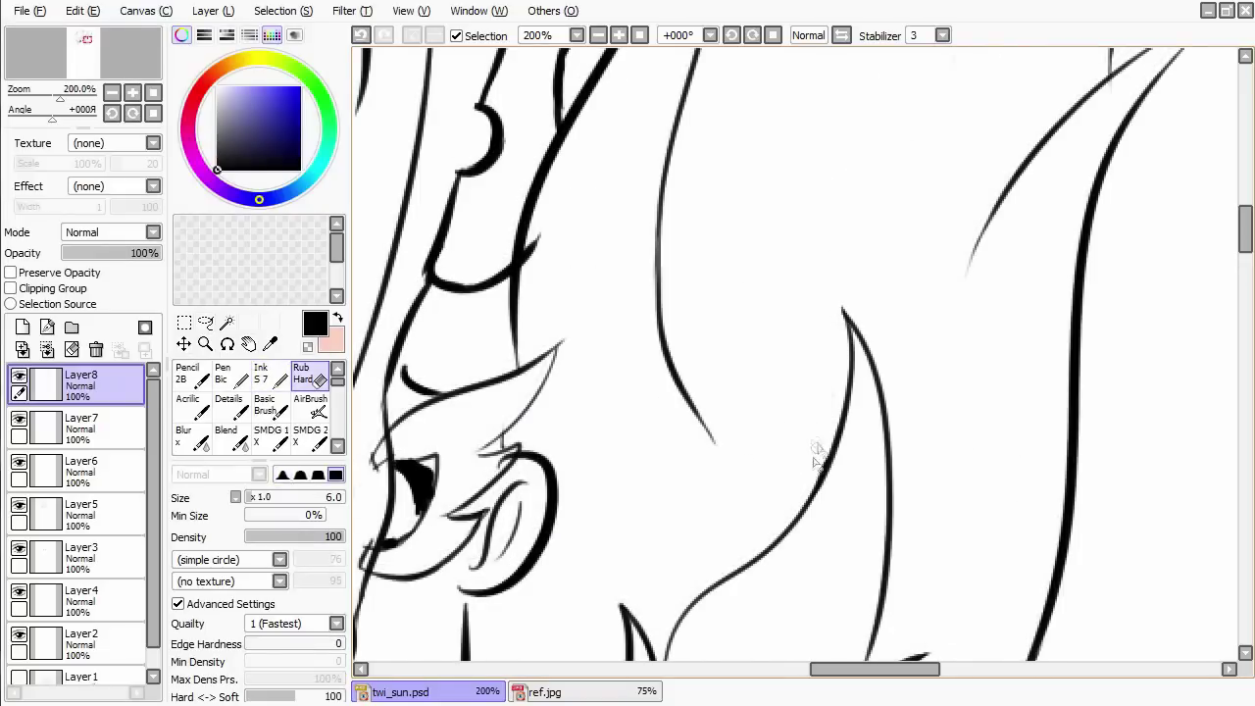
key("n")
Switch to Layer6 and thicken the lower end of the second character's ear outline.
scroll(762, 491, "down", 3)
scroll(977, 286, "up", 1)
scroll(977, 285, "up", 1)
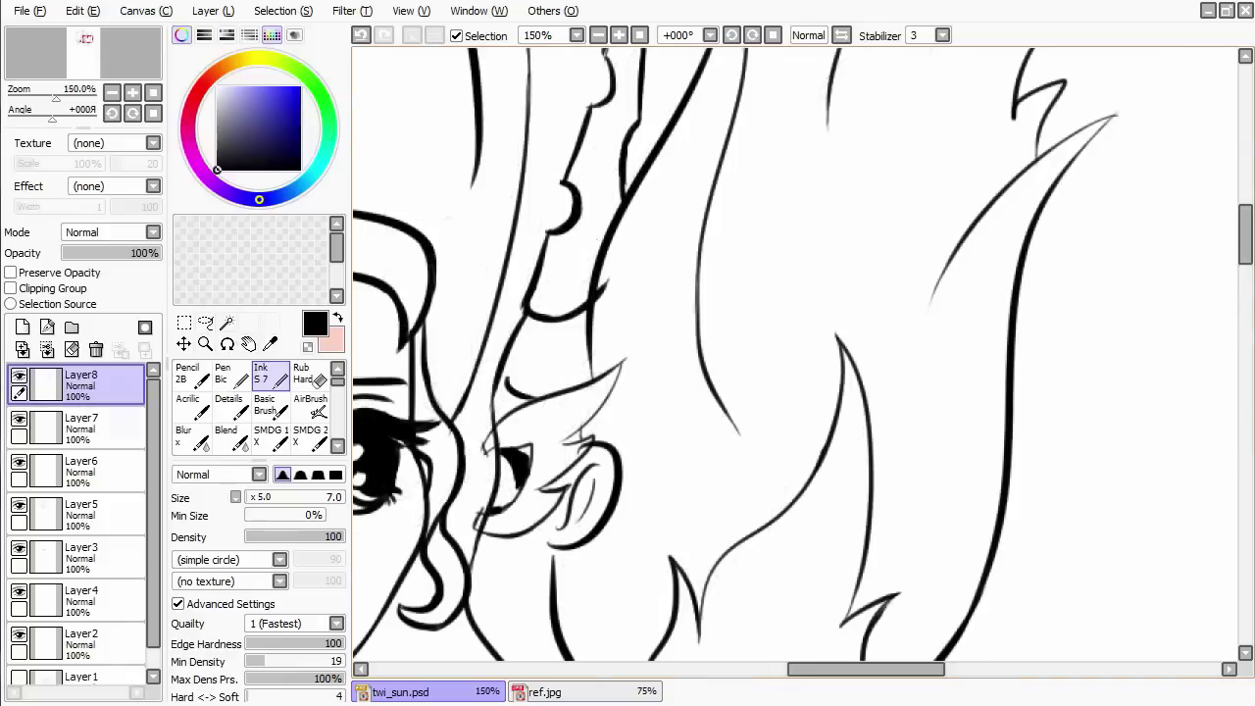
key("Down")
key("e")
key("Down")
key("n")
left_click_drag(569, 558, 573, 312)
key("ctrl+z")
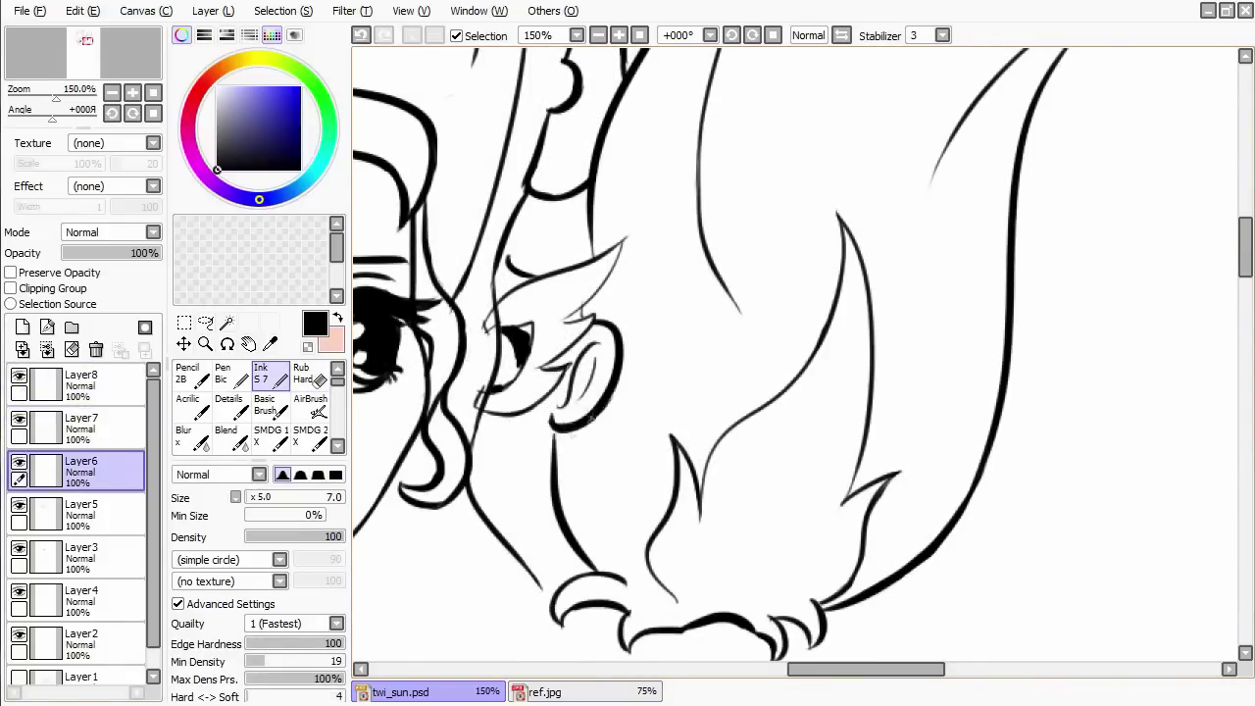
scroll(591, 420, "up", 1)
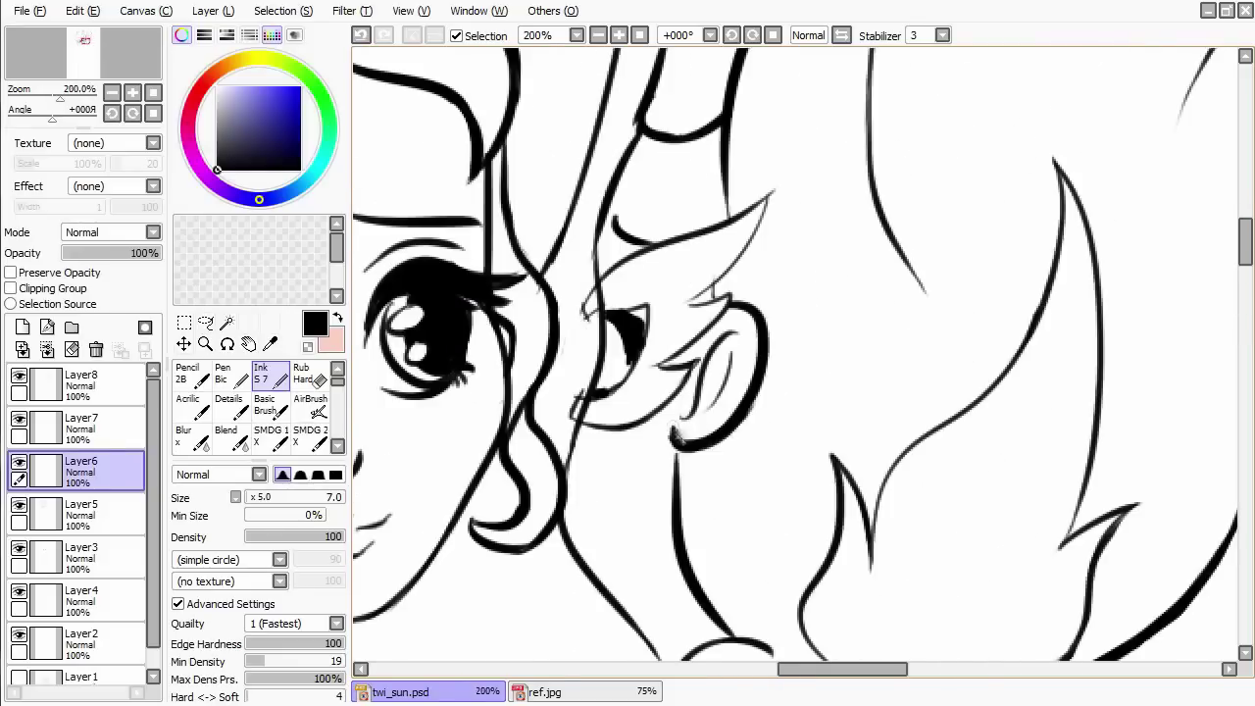
Trim the earlobe line, redraw the inner ear fold, and make Layer8 active again.
key("e")
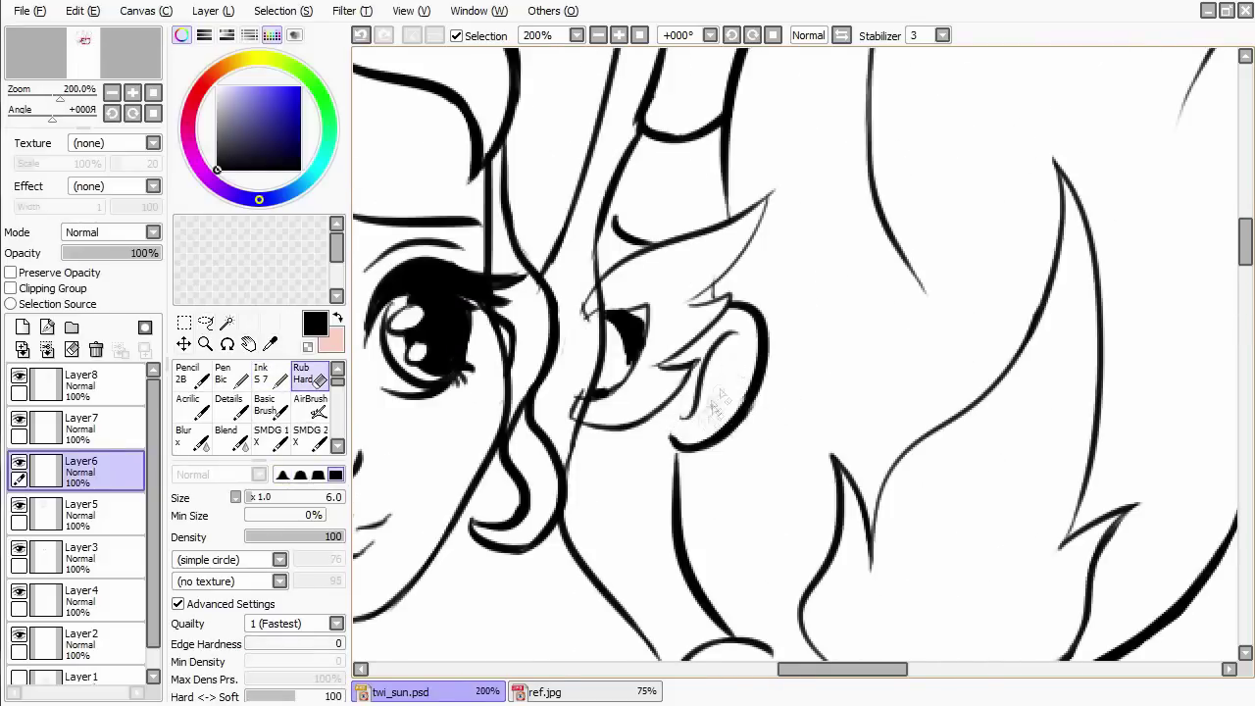
key("n")
left_click_drag(737, 349, 700, 432)
left_click(80, 382)
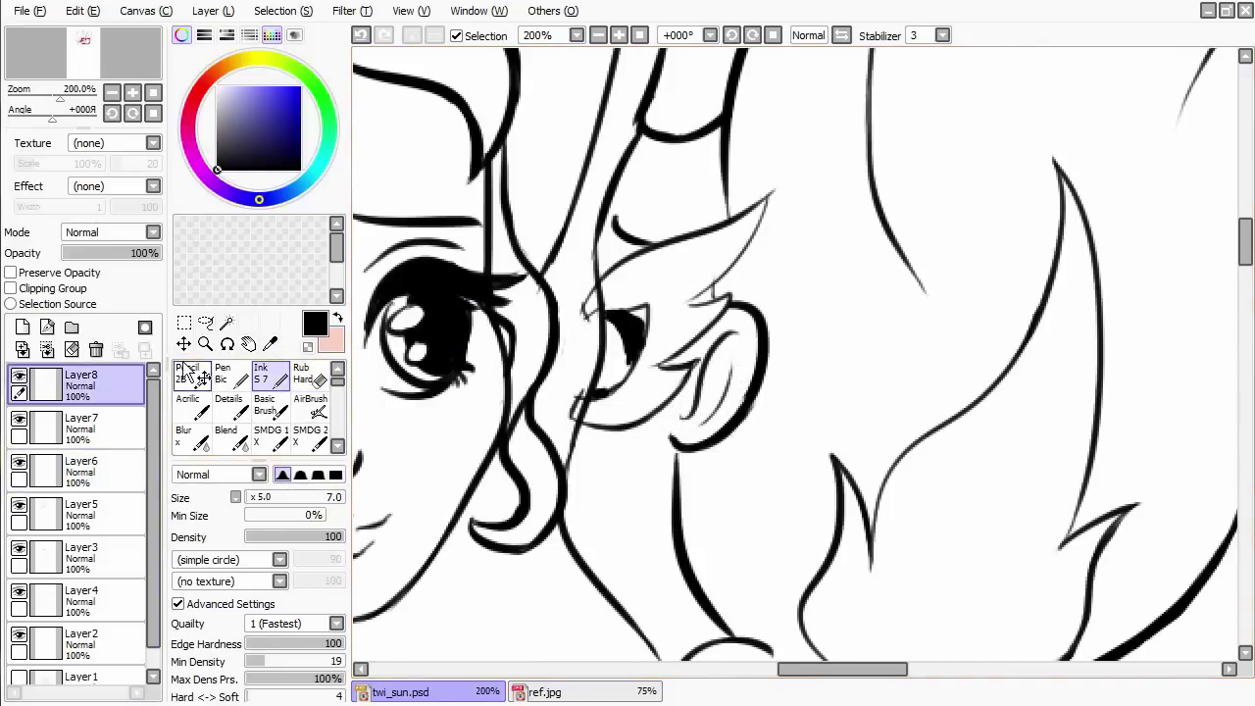
scroll(824, 330, "down", 3)
scroll(756, 364, "up", 1)
scroll(829, 411, "down", 2)
scroll(790, 343, "up", 4)
key("e")
left_click_drag(790, 343, 729, 442)
key("n")
left_click_drag(700, 375, 841, 262)
key("ctrl+z")
key("ctrl+z")
left_click_drag(852, 236, 753, 432)
key("ctrl+z")
Thicken the pointed flame tips along the outer edge of the second character's hair and clean up their crossing lines.
scroll(740, 343, "up", 2)
key("e")
key("n")
left_click_drag(876, 252, 742, 392)
key("ctrl+z")
left_click_drag(836, 514, 902, 309)
key("e")
left_click_drag(936, 265, 814, 402)
key("ctrl+z")
key("n")
left_click_drag(911, 277, 810, 350)
key("e")
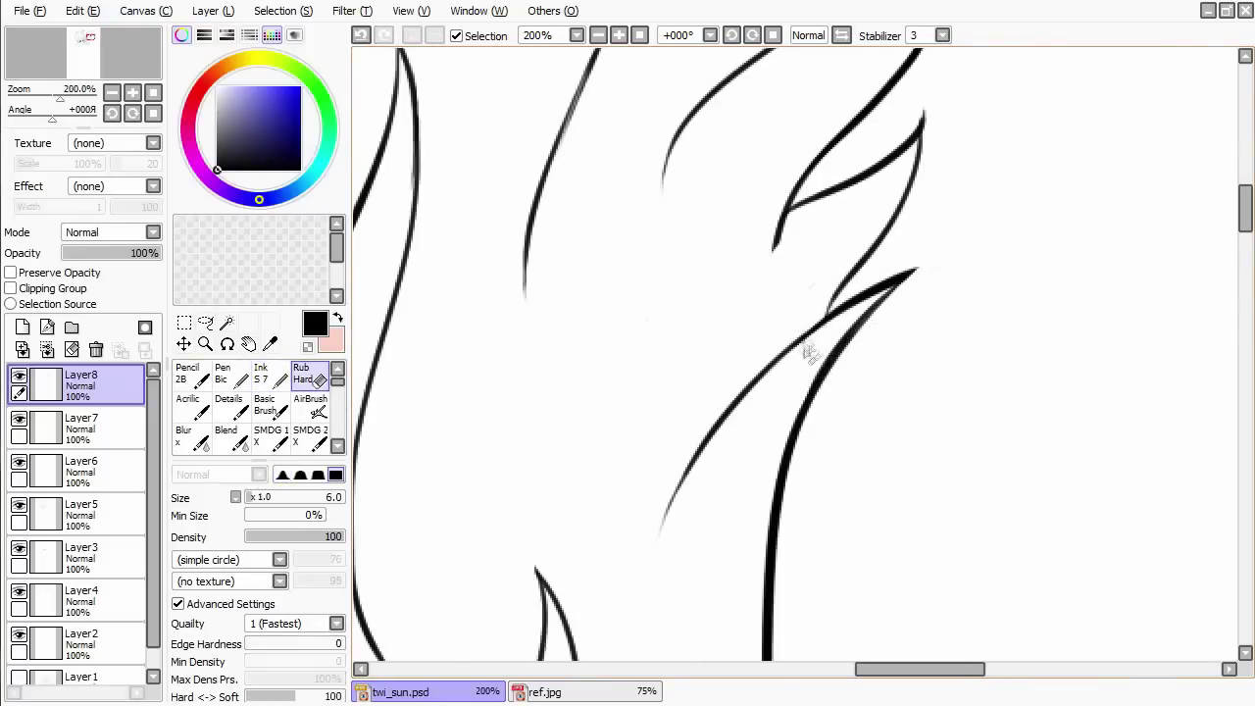
key("n")
Thicken and taper the lower end of the long inner hair line above the second character's ear.
scroll(680, 435, "down", 3)
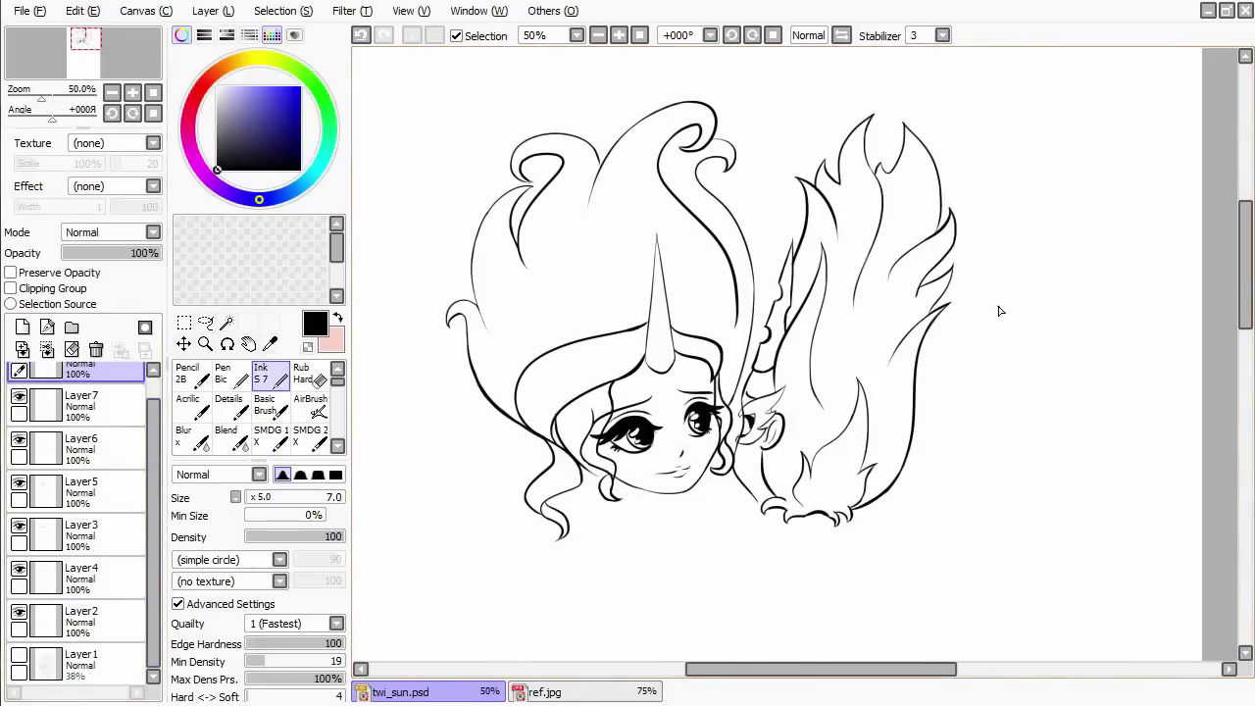
scroll(1024, 161, "up", 3)
key("e")
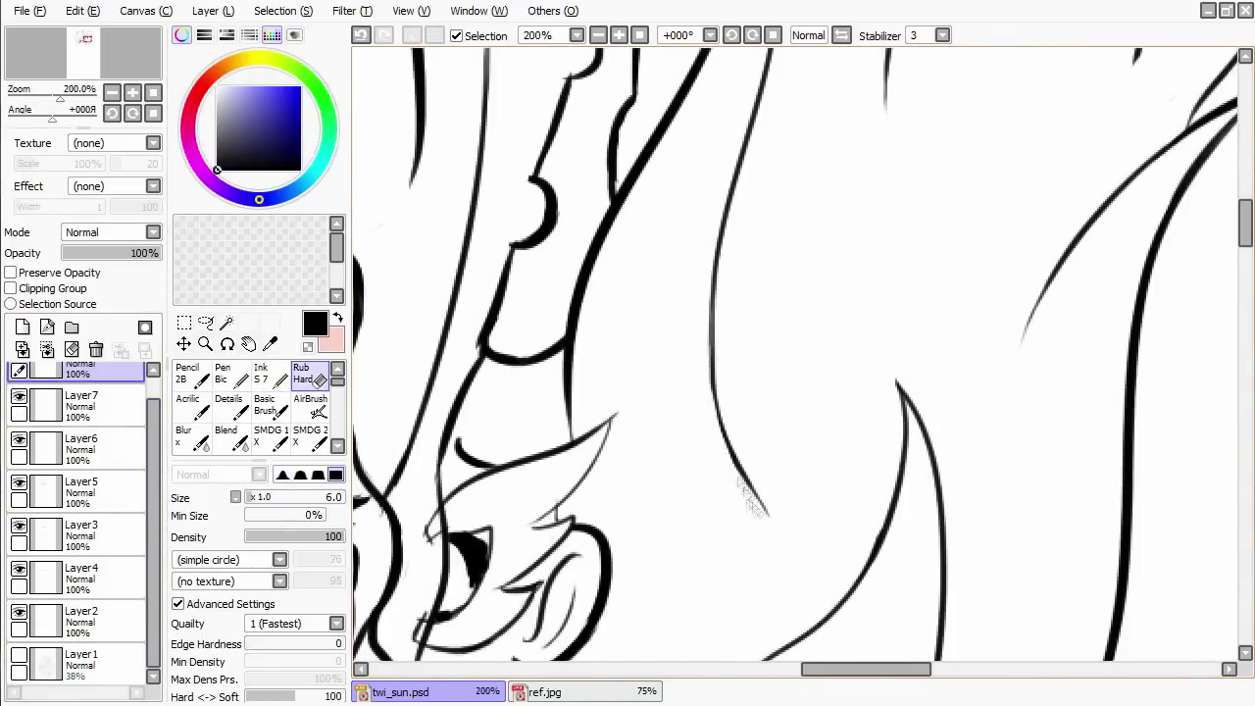
key("n")
left_click_drag(784, 514, 902, 329)
left_click_drag(721, 323, 770, 382)
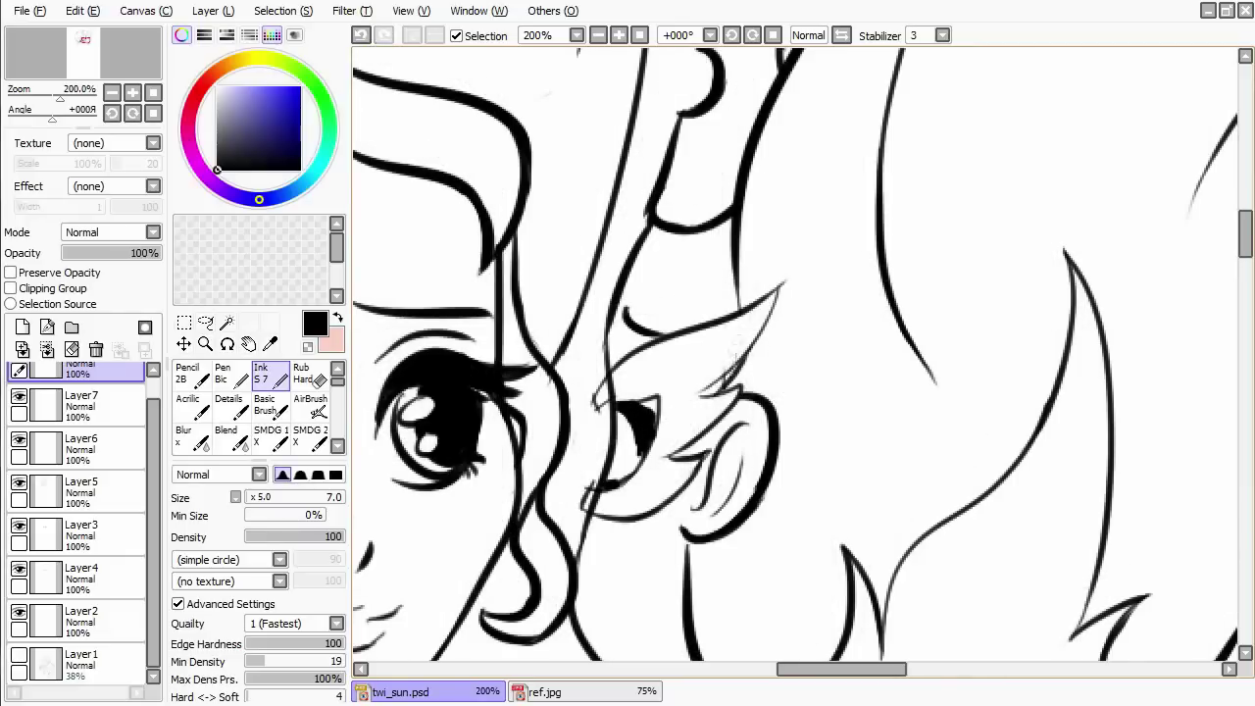
Show the Layer1 sketch again and add a new layer above Layer8.
scroll(601, 340, "down", 4)
left_click_drag(601, 340, 686, 333)
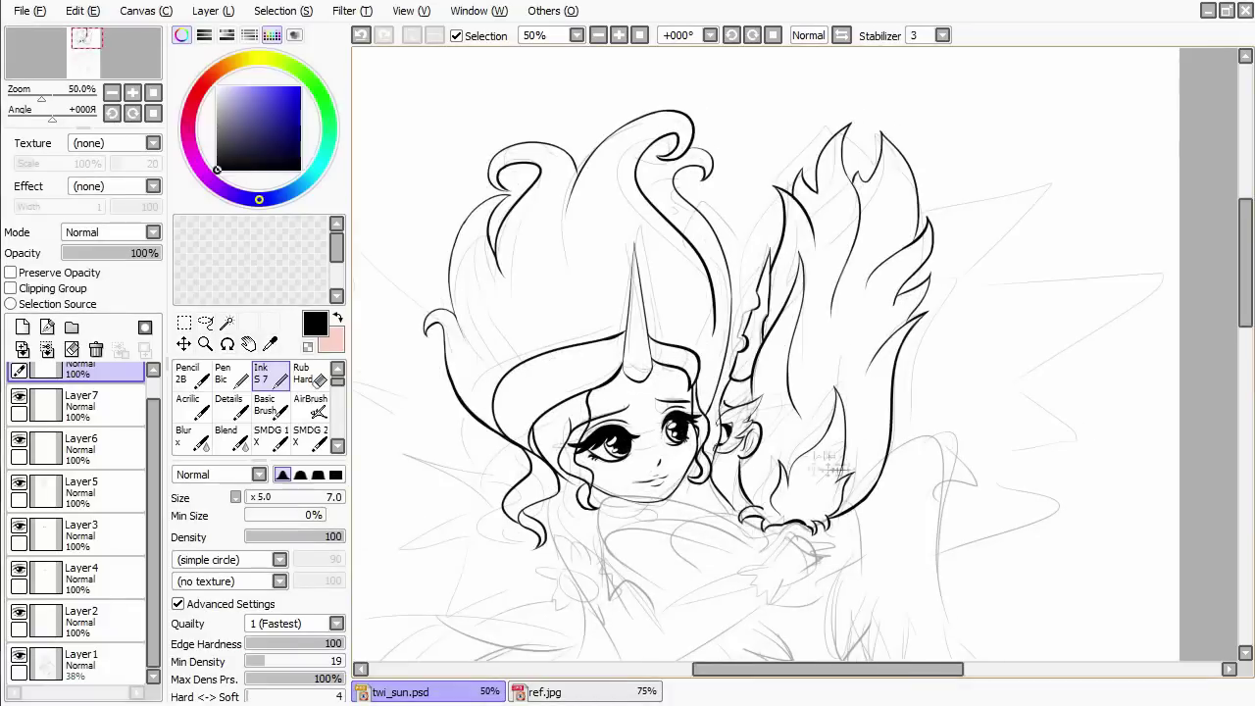
left_click(21, 327)
left_click_drag(830, 392, 957, 313)
Ink the first character's outer upper-arm line from shoulder to elbow and the short inner arm line.
scroll(961, 316, "up", 2)
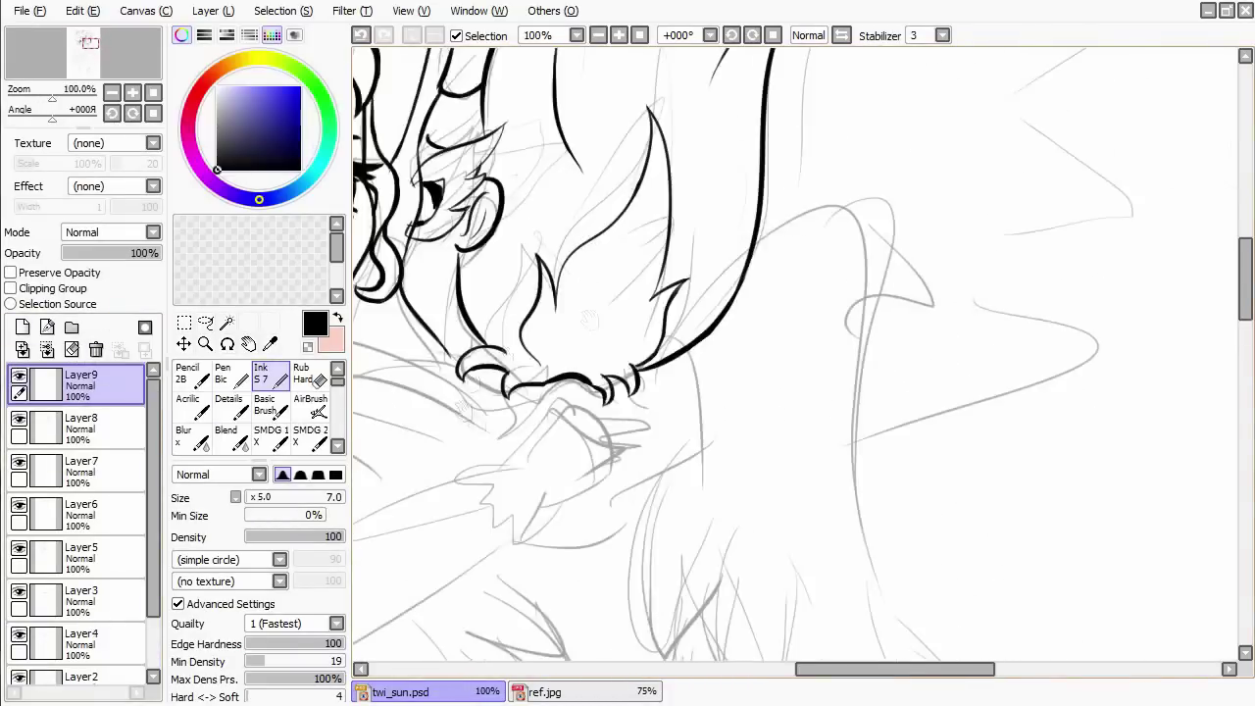
left_click_drag(686, 343, 971, 467)
left_click_drag(549, 441, 754, 294)
key("ctrl+z")
mouse_move(508, 341)
left_mouse_down()
mouse_move(629, 564)
mouse_move(615, 512)
left_mouse_up()
mouse_move(642, 382)
left_mouse_down()
mouse_move(710, 485)
mouse_move(675, 430)
left_mouse_up()
key("ctrl+z")
Ink the two long forearm lines from the elbow to the wrist of the embracing arm.
left_click_drag(684, 490, 949, 372)
mouse_move(592, 476)
left_mouse_down()
mouse_move(698, 594)
mouse_move(946, 439)
left_mouse_up()
key("ctrl+z")
left_click_drag(673, 581, 943, 441)
Erase the overshoot at the elbow and smooth the upper-arm lines leading into it.
key("e")
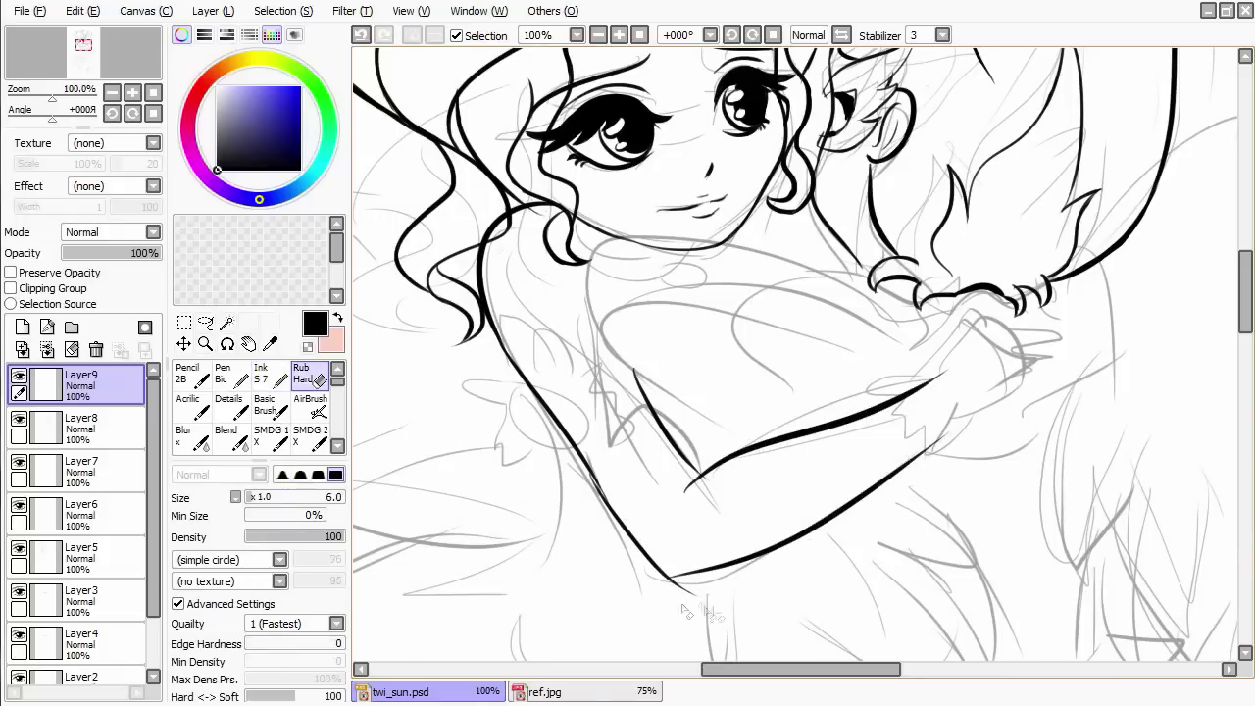
scroll(627, 470, "up", 1)
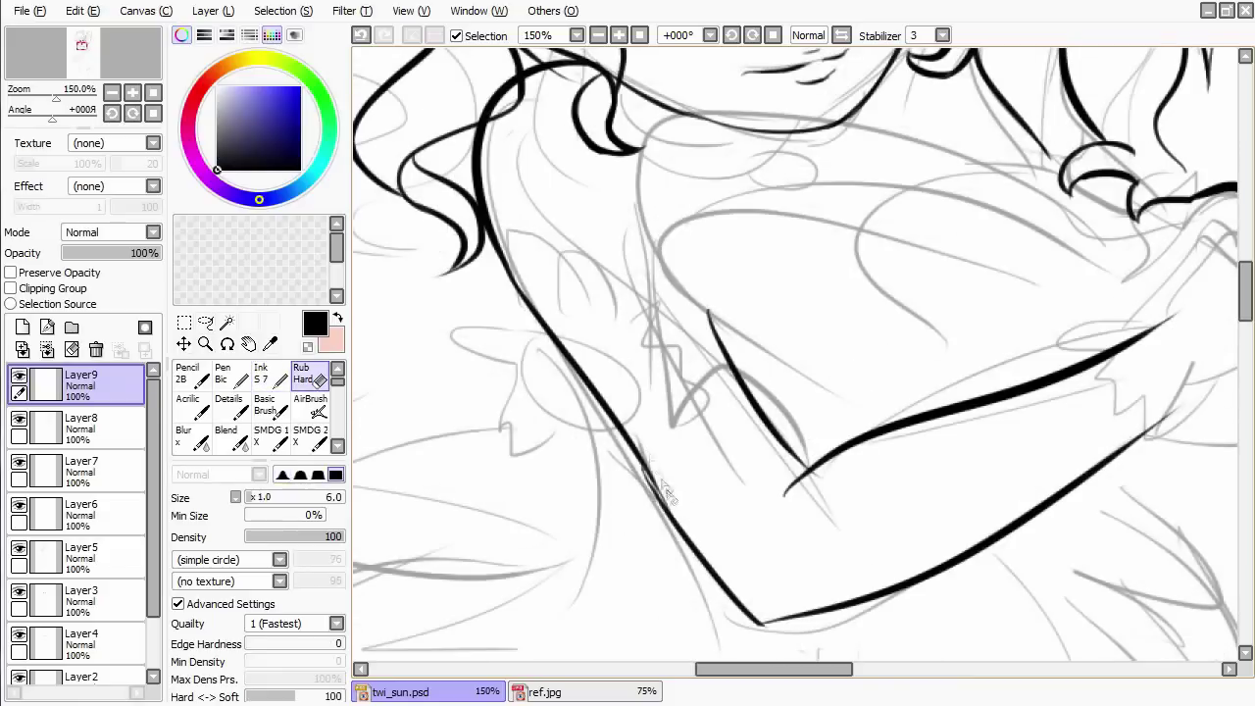
key("e")
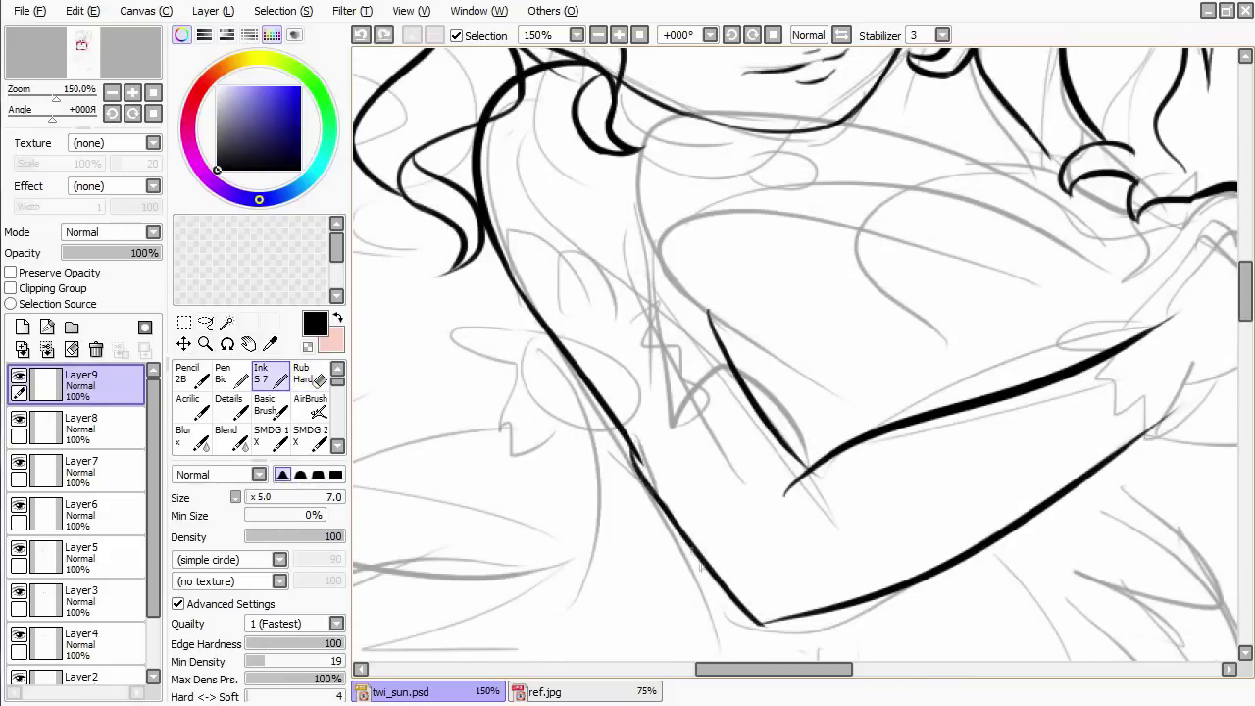
scroll(745, 447, "down", 1)
key("e")
scroll(804, 384, "down", 1)
key("e")
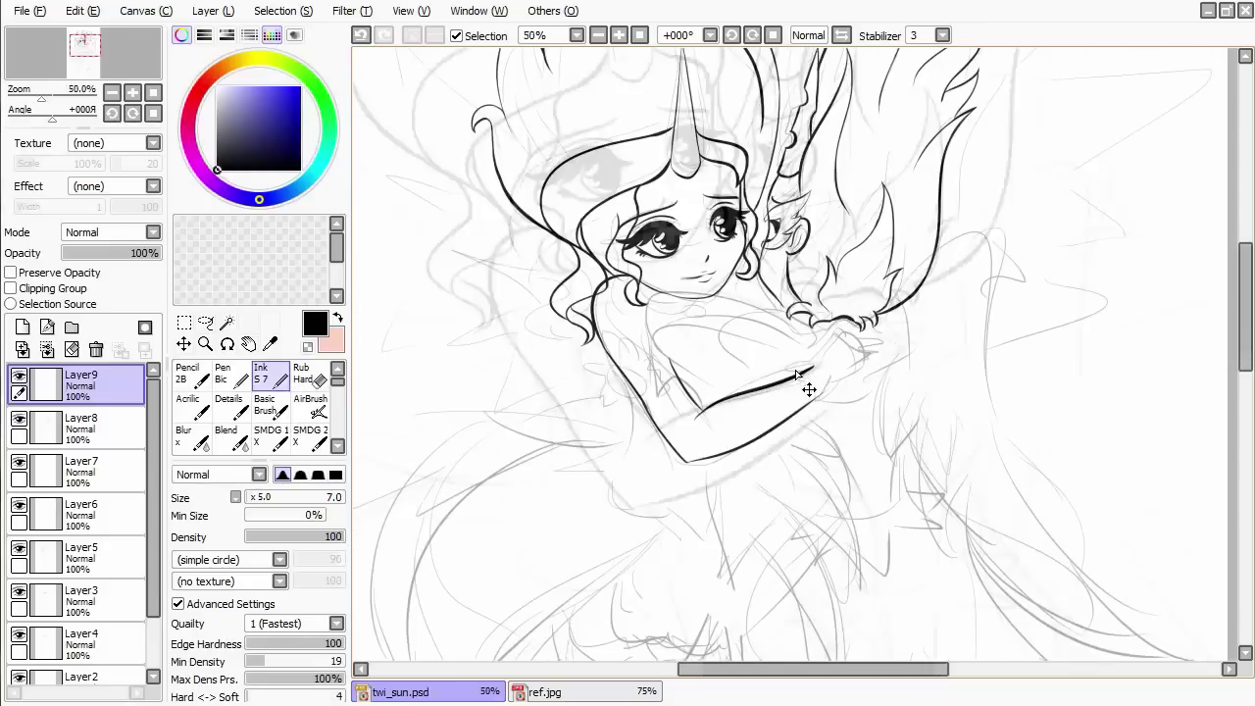
scroll(808, 389, "up", 3)
key("e")
left_click_drag(672, 387, 715, 489)
key("e")
Ink the back of the hand from the wrist and outline the upper fingers below the scalloped hair base.
left_click_drag(980, 392, 431, 392)
left_click_drag(835, 400, 1029, 257)
left_click_drag(870, 279, 862, 364)
key("ctrl+z")
mouse_move(1017, 261)
left_mouse_down()
mouse_move(1082, 263)
mouse_move(1030, 306)
mouse_move(1113, 337)
mouse_move(1116, 374)
left_mouse_up()
key("ctrl+z")
key("ctrl+z")
left_click_drag(1024, 369, 1133, 380)
left_click_drag(1018, 398, 1076, 392)
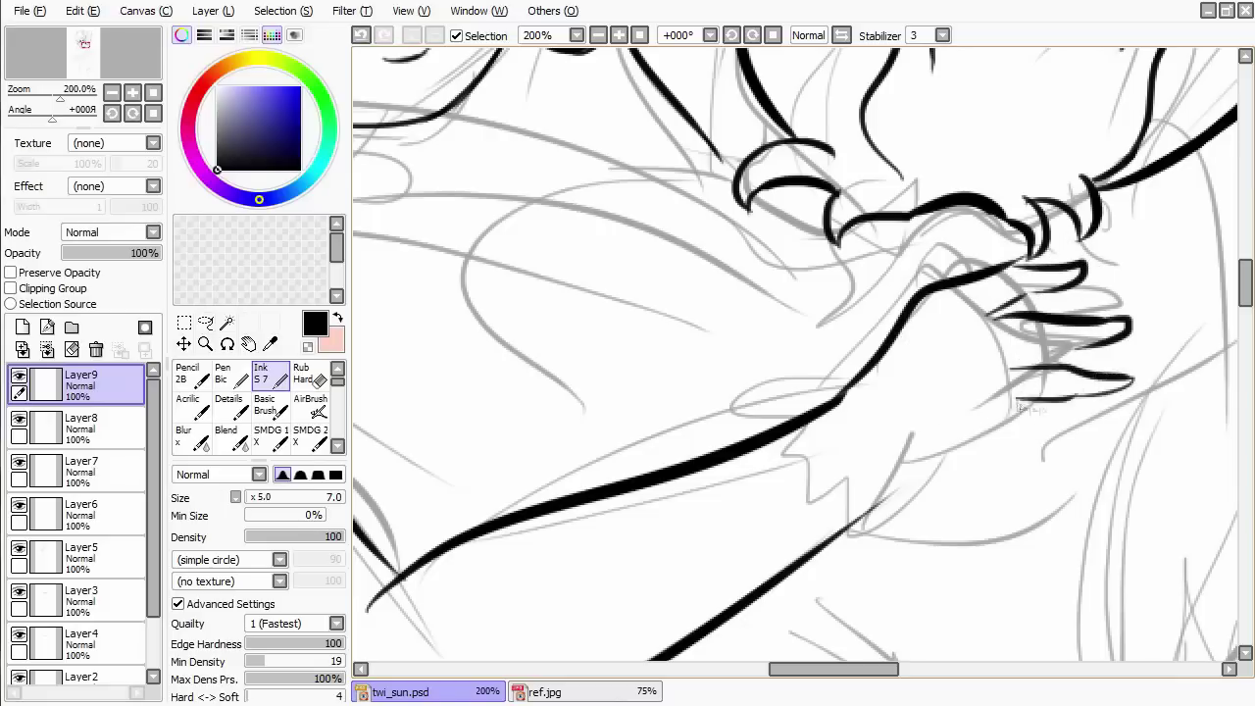
Ink the underside of the hand and the lowest finger, and fill in the finger lines above it.
mouse_move(863, 510)
left_mouse_down()
mouse_move(1000, 462)
mouse_move(1024, 413)
left_mouse_up()
mouse_move(967, 454)
left_mouse_down()
mouse_move(995, 450)
mouse_move(1024, 421)
mouse_move(1068, 434)
left_mouse_up()
key("e")
key("e")
left_click_drag(952, 376, 1020, 367)
key("e")
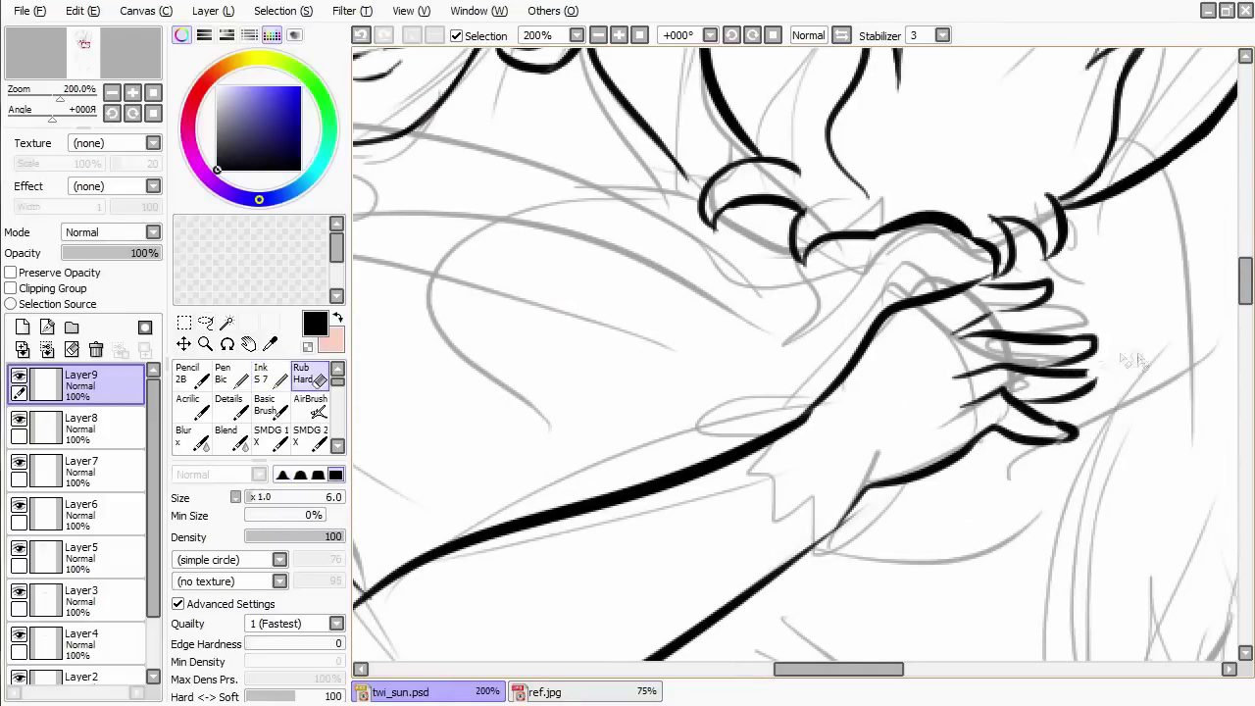
Erase the straight middle finger lines and redraw the middle fingers with a bend.
key("e")
left_click_drag(1104, 387, 1086, 405)
key("e")
key("ctrl+z")
key("e")
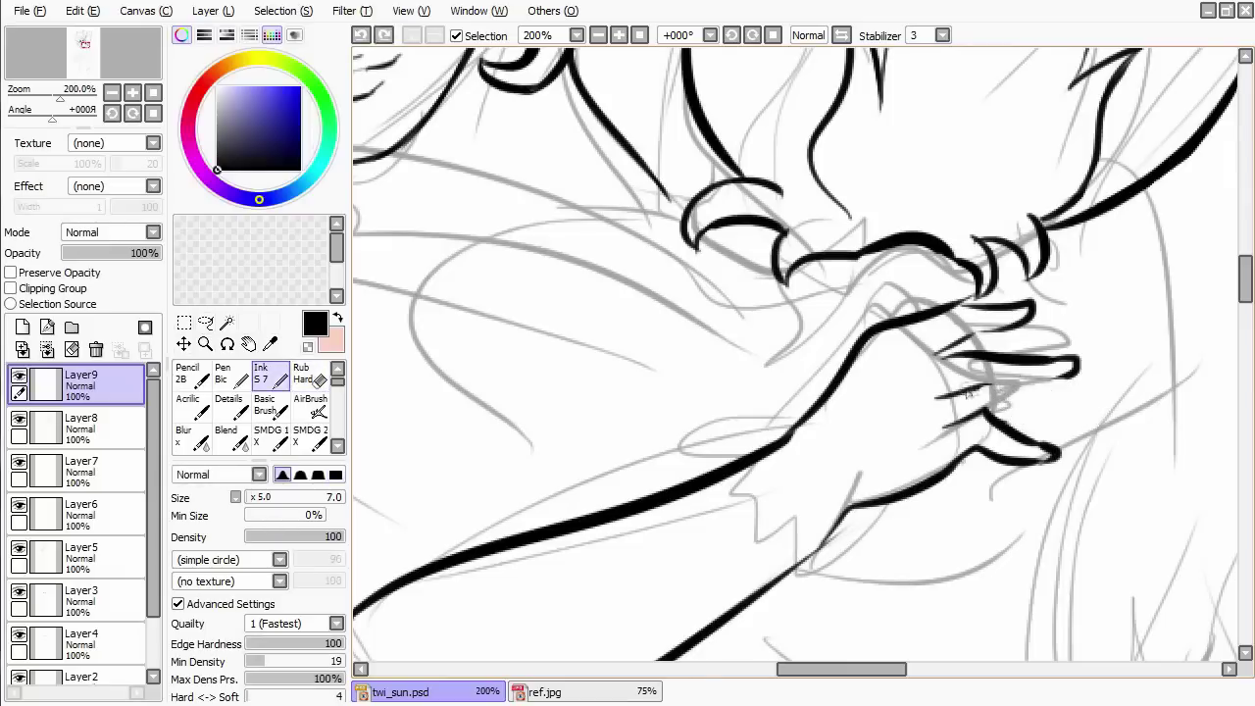
left_click_drag(1077, 375, 1037, 397)
key("e")
key("e")
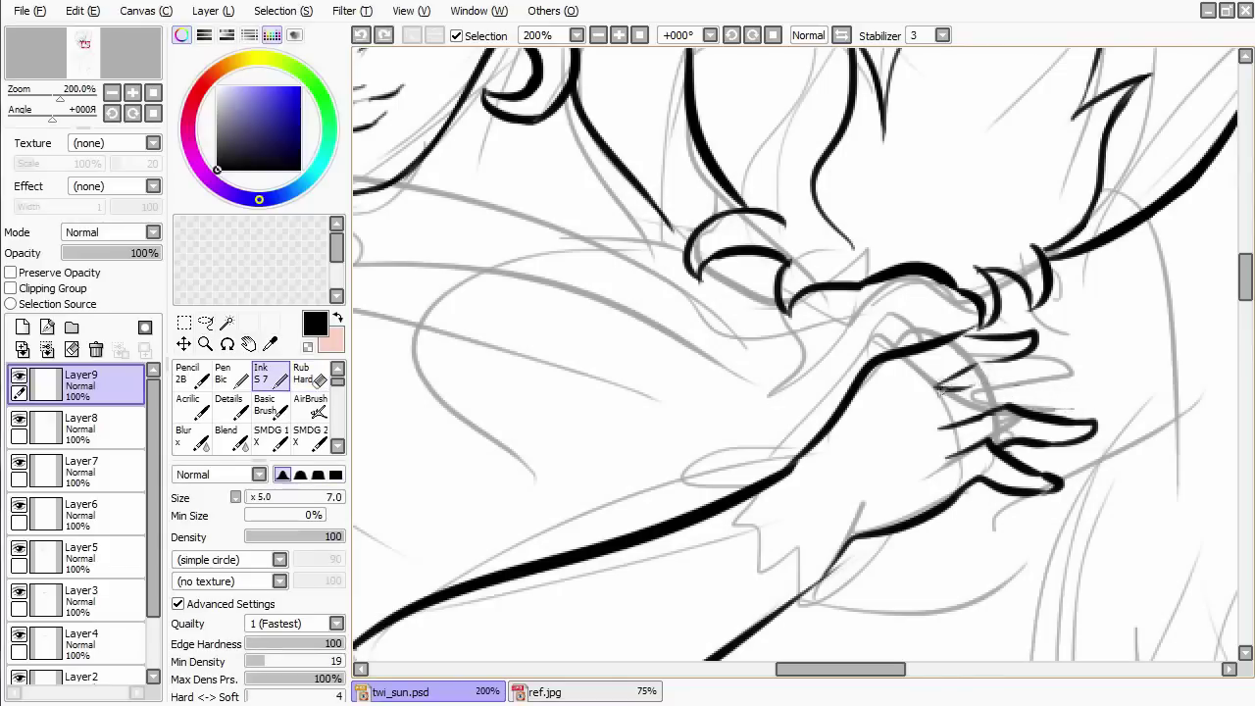
left_click_drag(912, 447, 917, 391)
key("e")
key("e")
Check the outfit in ref.jpg and ink the curved glove edge across the knuckles in twi_sun.psd.
left_click(544, 691)
left_click_drag(719, 525, 834, 482)
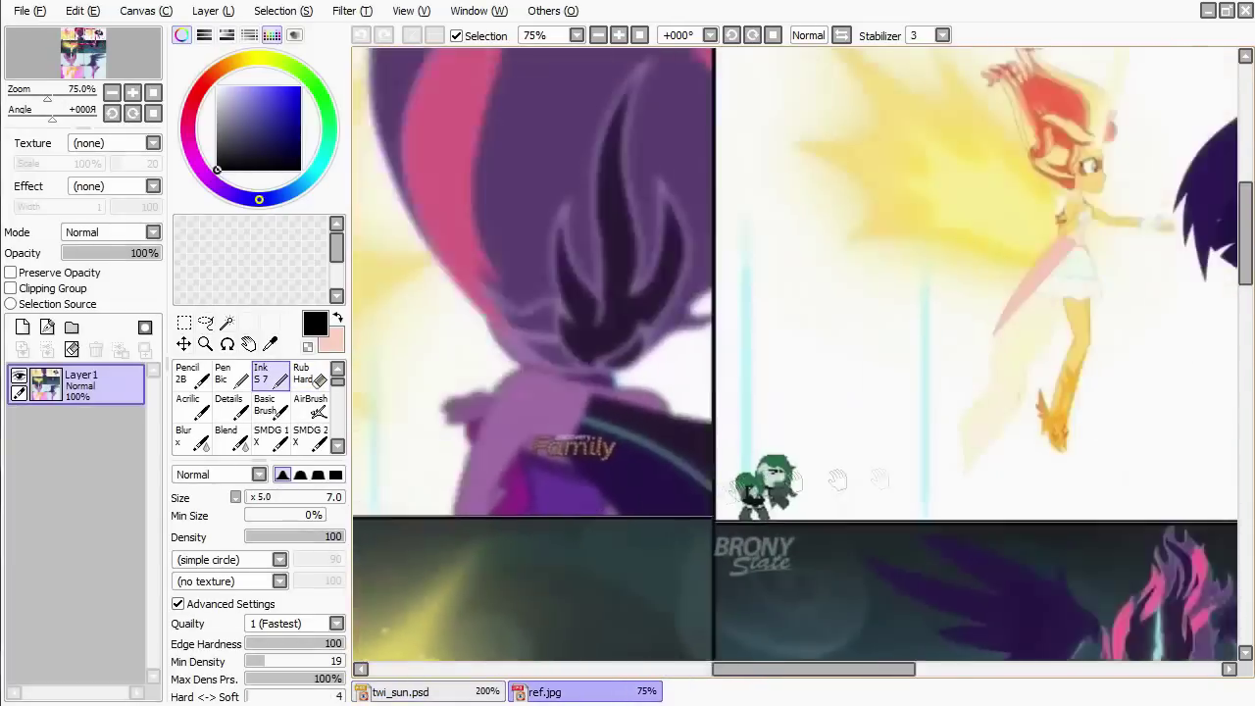
left_click(400, 691)
key("ctrl+z")
left_click_drag(885, 339, 956, 468)
Ink the jagged, pointed glove cuff around the wrist, redoing the strokes of its lower points.
mouse_move(798, 442)
left_mouse_down()
mouse_move(837, 402)
mouse_move(727, 404)
mouse_move(796, 461)
mouse_move(828, 509)
left_mouse_up()
key("ctrl+z")
key("ctrl+z")
left_click_drag(774, 461, 843, 520)
key("ctrl+z")
left_click_drag(784, 490, 860, 546)
left_click_drag(894, 477, 869, 569)
key("ctrl+z")
key("ctrl+z")
left_click_drag(809, 498, 844, 555)
left_click_drag(902, 475, 839, 577)
key("ctrl+z")
left_click_drag(894, 480, 859, 574)
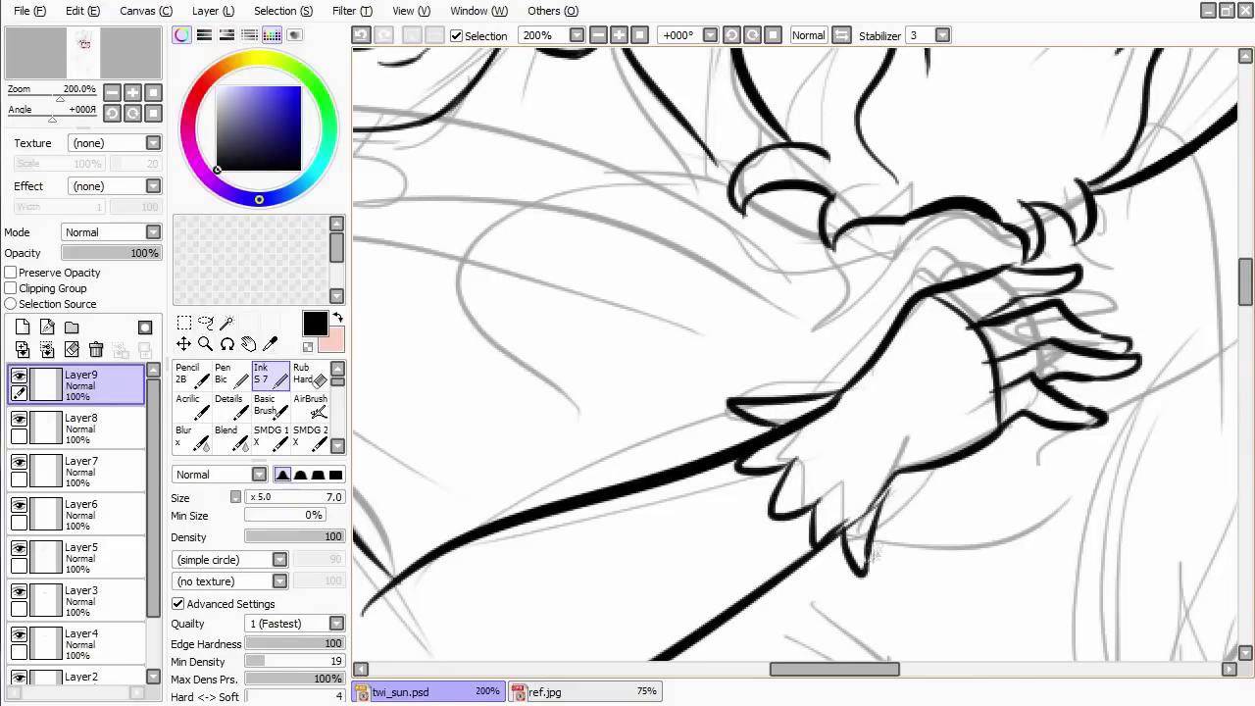
Hide the Layer1 sketch and erase the arm lines that run through the glove cuff.
key("ctrl+minus")
key("ctrl+minus")
key("ctrl+minus")
key("ctrl+plus")
key("ctrl+plus")
key("ctrl+plus")
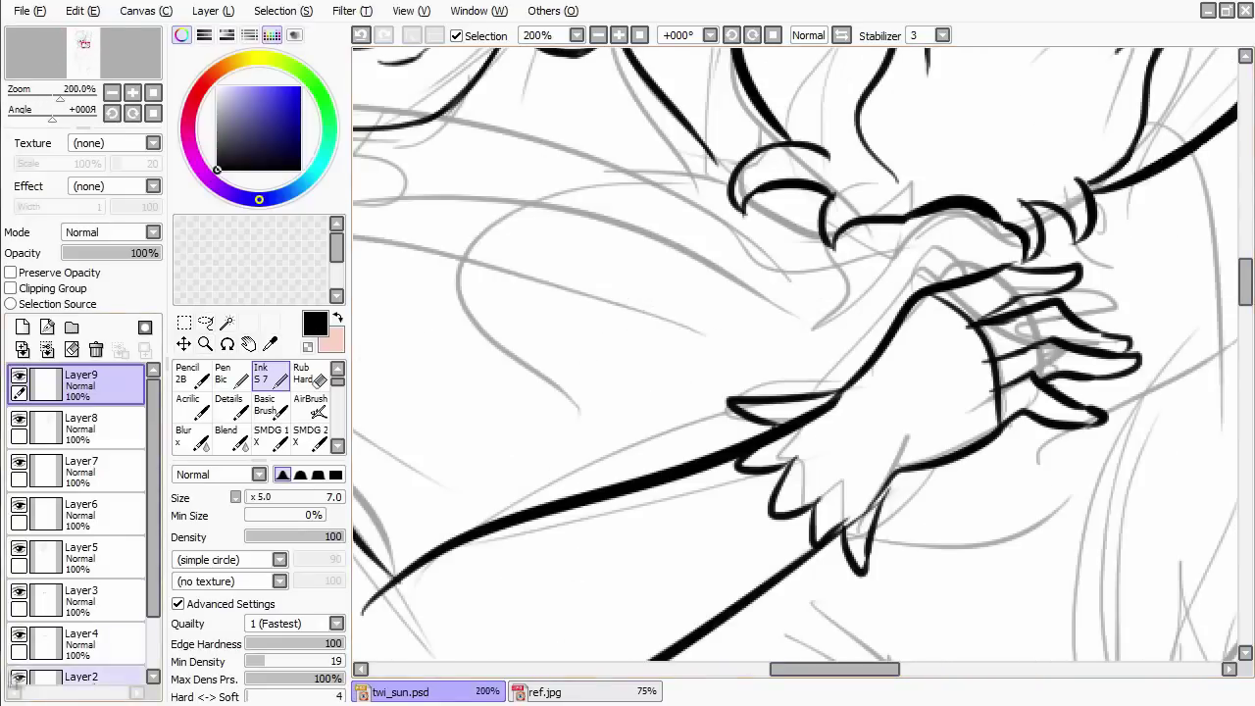
scroll(78, 588, "down", 2)
left_click(18, 655)
key("e")
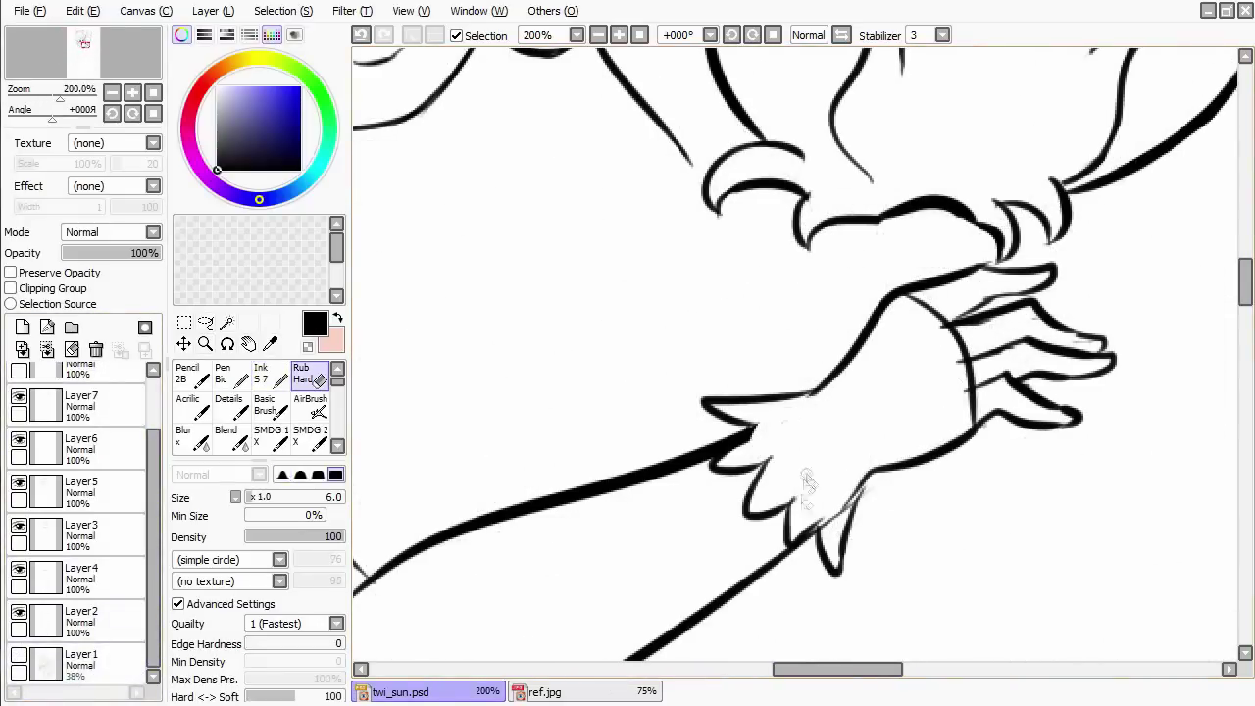
Refine the cuff points and wrist outline, alternating ink strokes and erasing to close gaps and remove overshoots.
key("n")
key("e")
key("n")
scroll(862, 421, "down", 1)
key("e")
key("n")
key("ctrl+z")
key("e")
key("n")
key("e")
key("n")
mouse_move(947, 363)
left_mouse_down()
mouse_move(770, 544)
mouse_move(809, 549)
left_mouse_up()
Clean up the finger outlines and glove edge, thickening the fingertips and trimming stray line ends.
key("e")
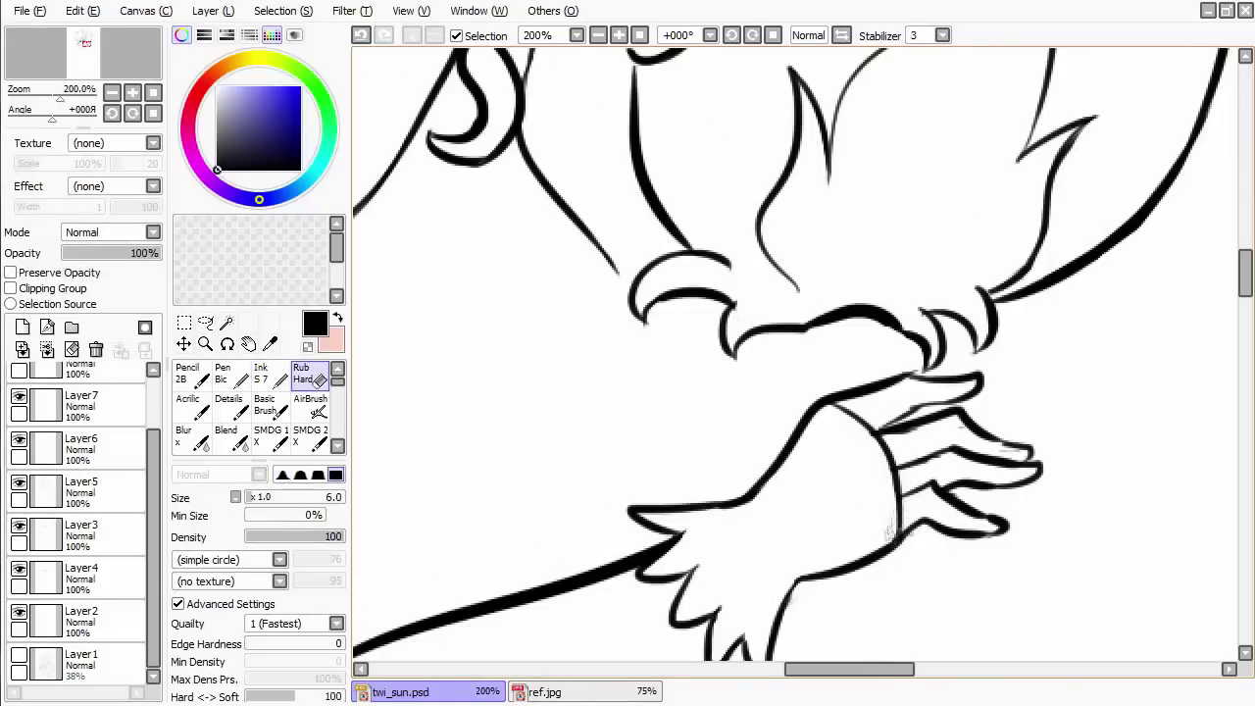
left_click_drag(794, 353, 779, 333)
key("n")
key("e")
key("n")
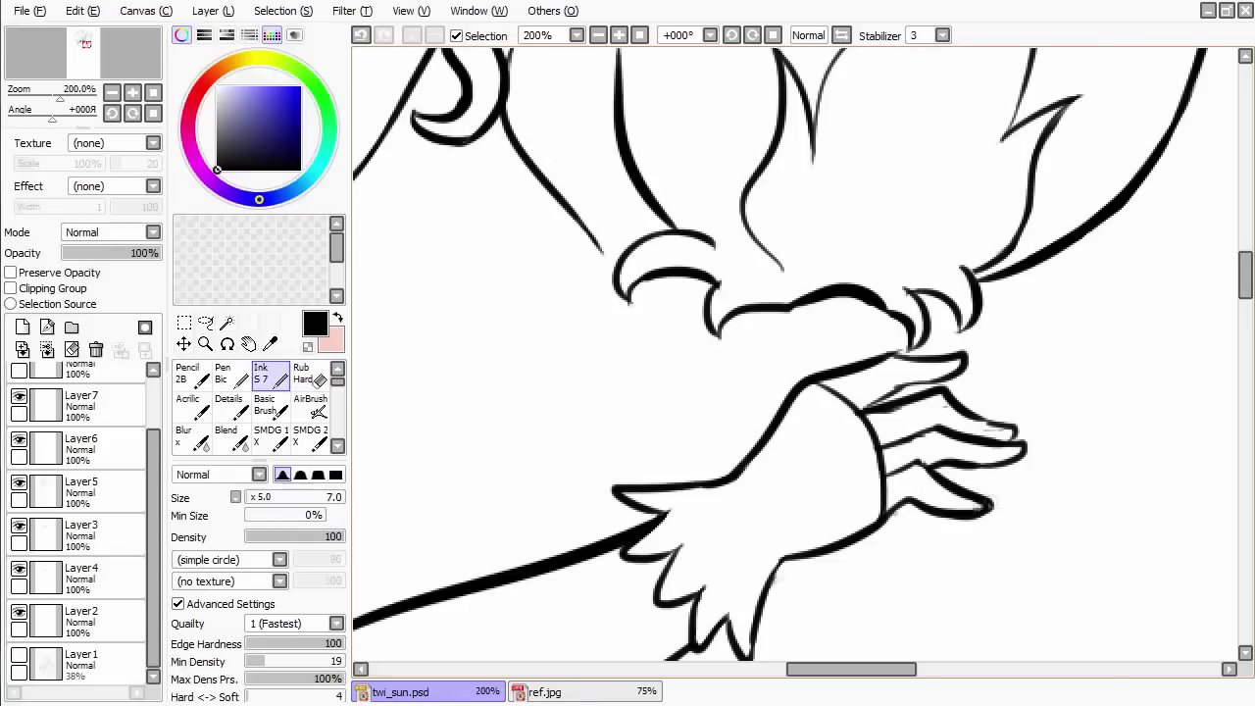
key("e")
key("n")
key("e")
key("n")
key("e")
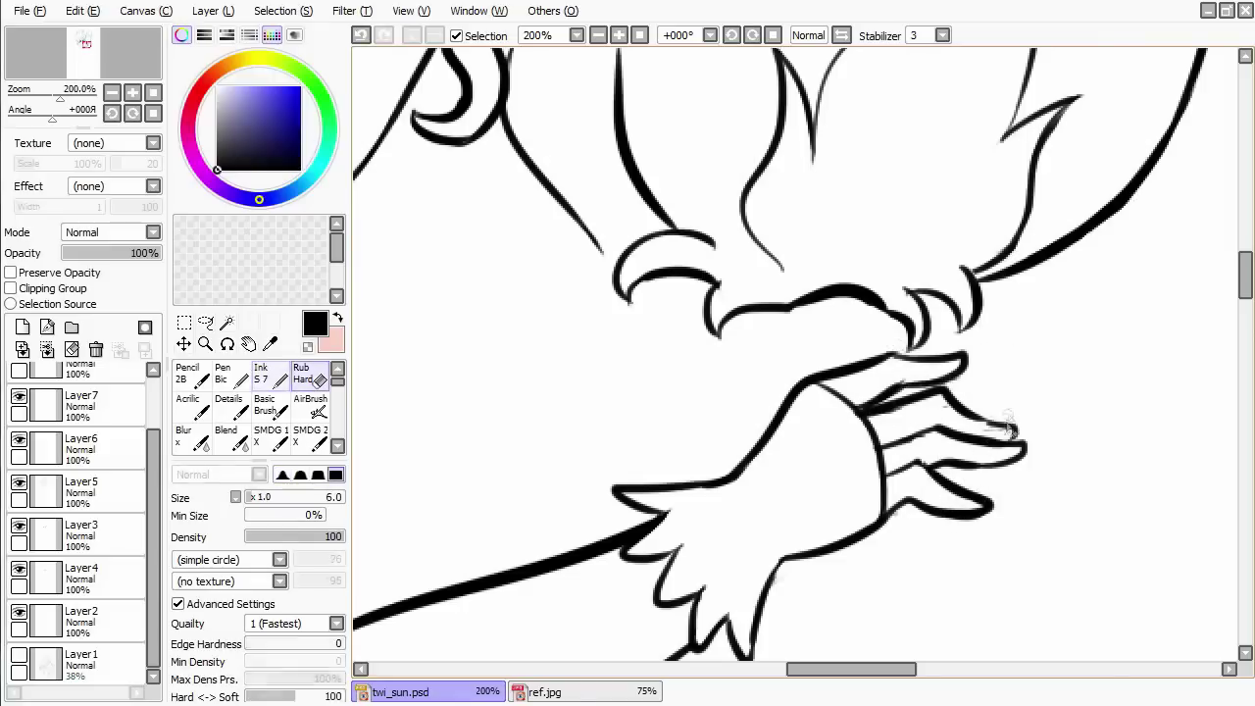
key("n")
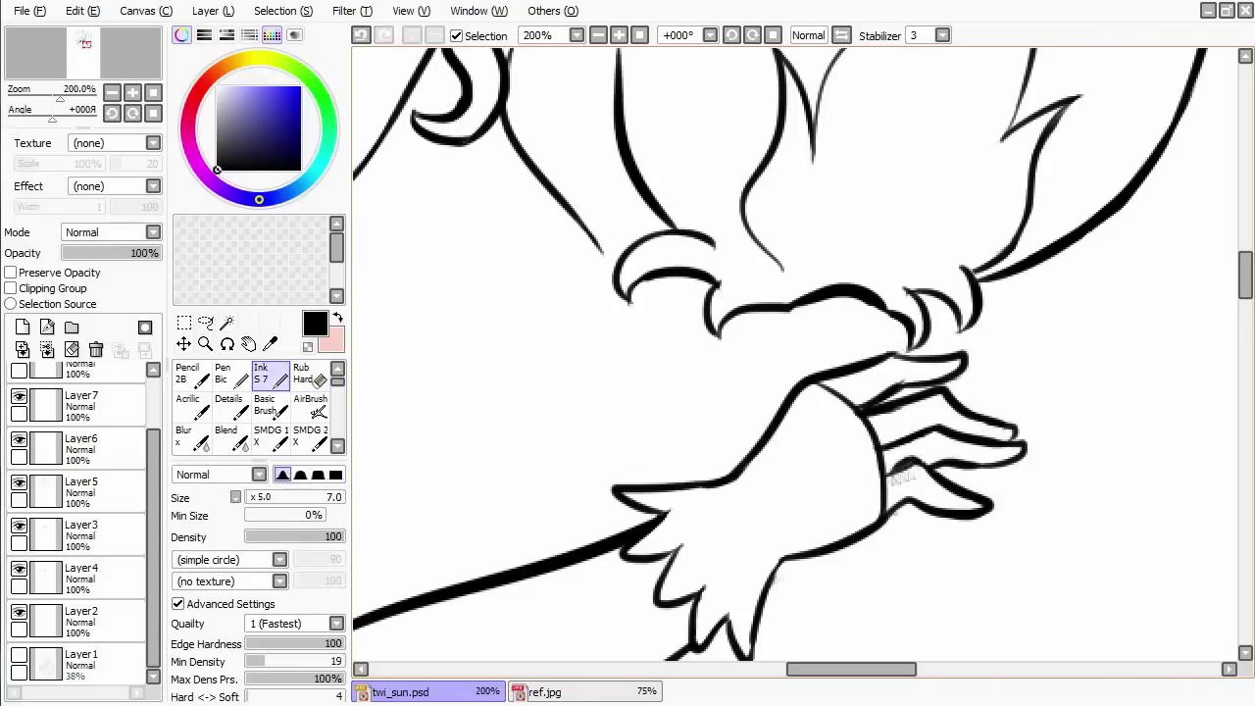
Erase the section of the first character's shoulder line that crosses the hanging hair lock.
scroll(485, 173, "down", 3)
scroll(697, 462, "up", 2)
key("e")
scroll(689, 572, "up", 3)
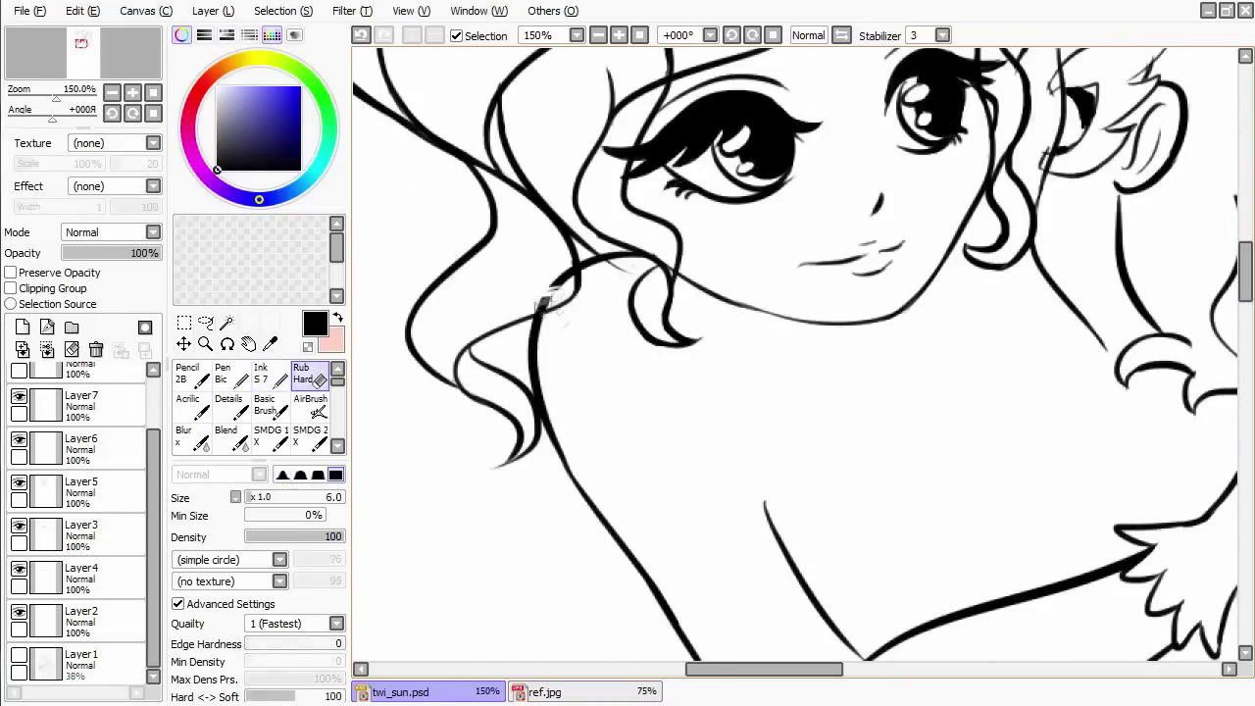
scroll(544, 309, "up", 1)
Switch to Layer5 and thicken and clean up the first character's mouth line.
key("n")
left_click(521, 304, "ctrl")
left_click(554, 332, "ctrl")
left_click(589, 359, "ctrl")
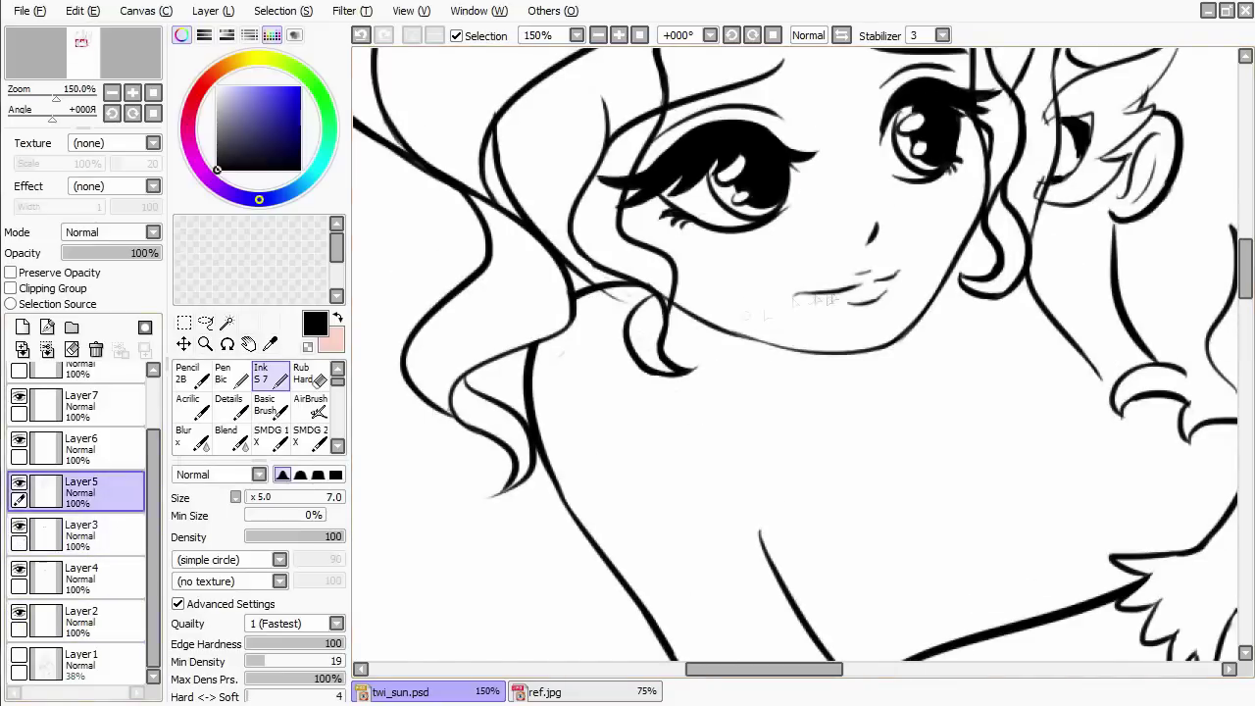
key("e")
key("n")
Show the Layer1 sketch and add a new layer on top of Layer9.
scroll(518, 482, "down", 2)
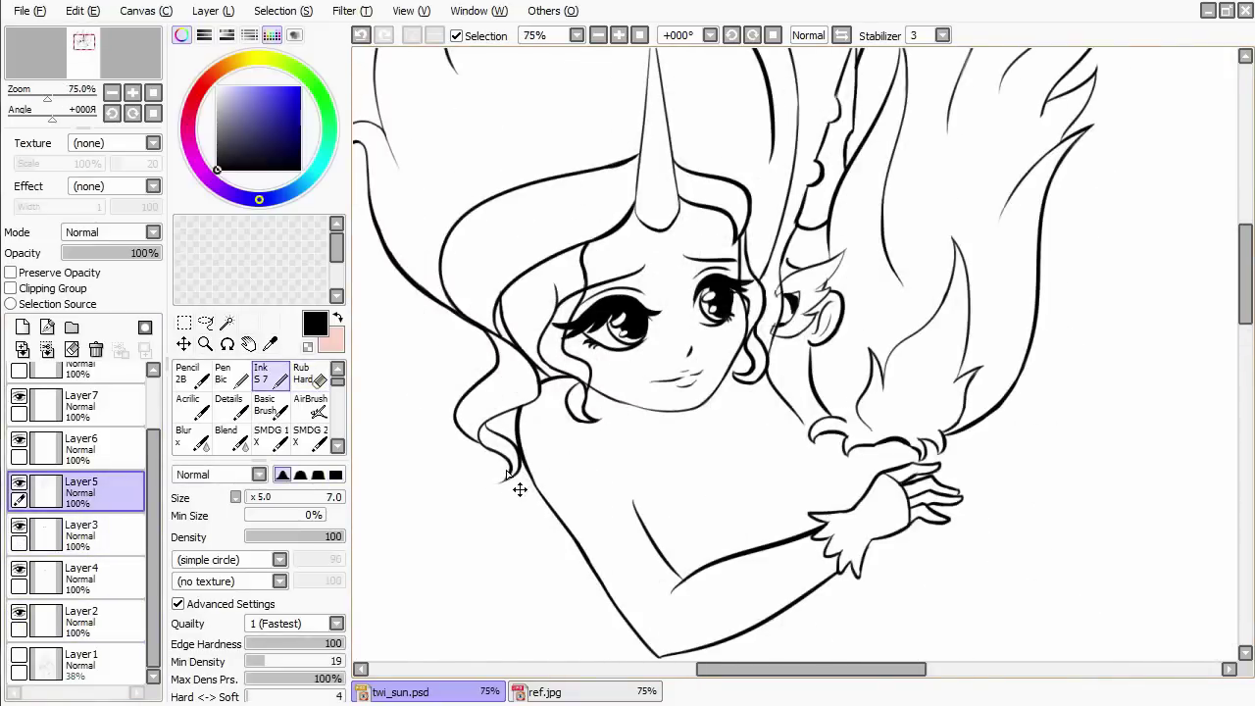
left_click(16, 659)
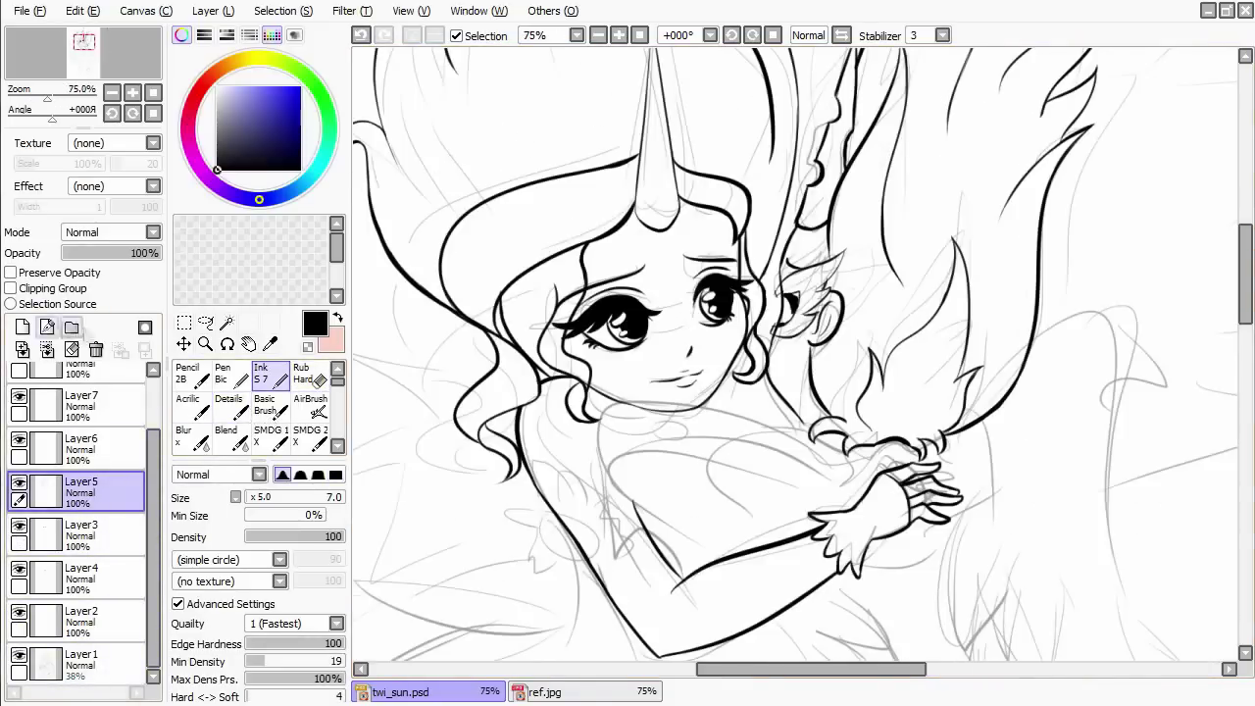
left_click(23, 327)
Ink the curved top edge of the second character's left wing from the gloved hand over the first character's shoulder, retrying the stroke.
mouse_move(688, 448)
left_mouse_down()
mouse_move(815, 403)
mouse_move(588, 343)
left_mouse_up()
key("ctrl+z")
left_click_drag(843, 417, 579, 338)
key("ctrl+z")
key("ctrl+y")
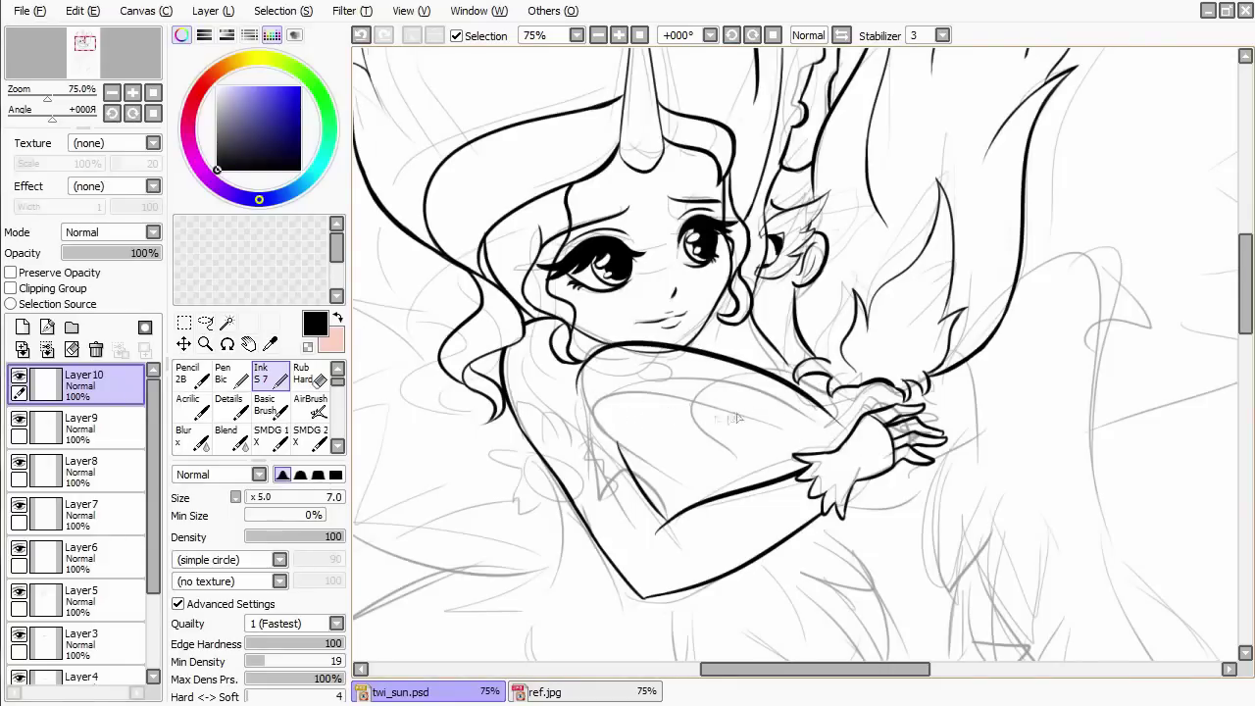
key("ctrl+z")
left_click_drag(833, 417, 583, 351)
key("ctrl+z")
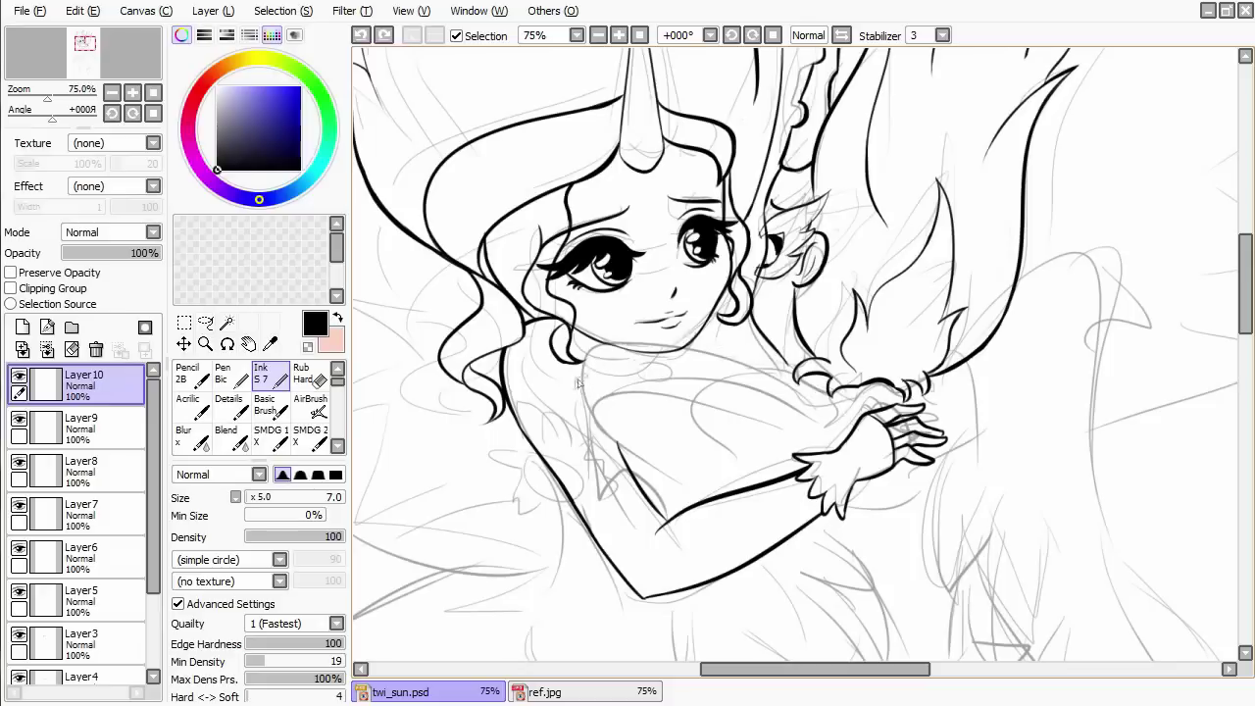
key("ctrl+y")
key("ctrl+z")
key("ctrl+y")
key("ctrl+z")
key("ctrl+y")
key("ctrl+z")
Ink the left wing's side down to its hooked point with the small arch beside it, and outline the right wing's arched top.
left_click_drag(588, 355, 610, 495)
left_click_drag(617, 458, 683, 509)
key("ctrl+z")
left_click_drag(598, 456, 623, 478)
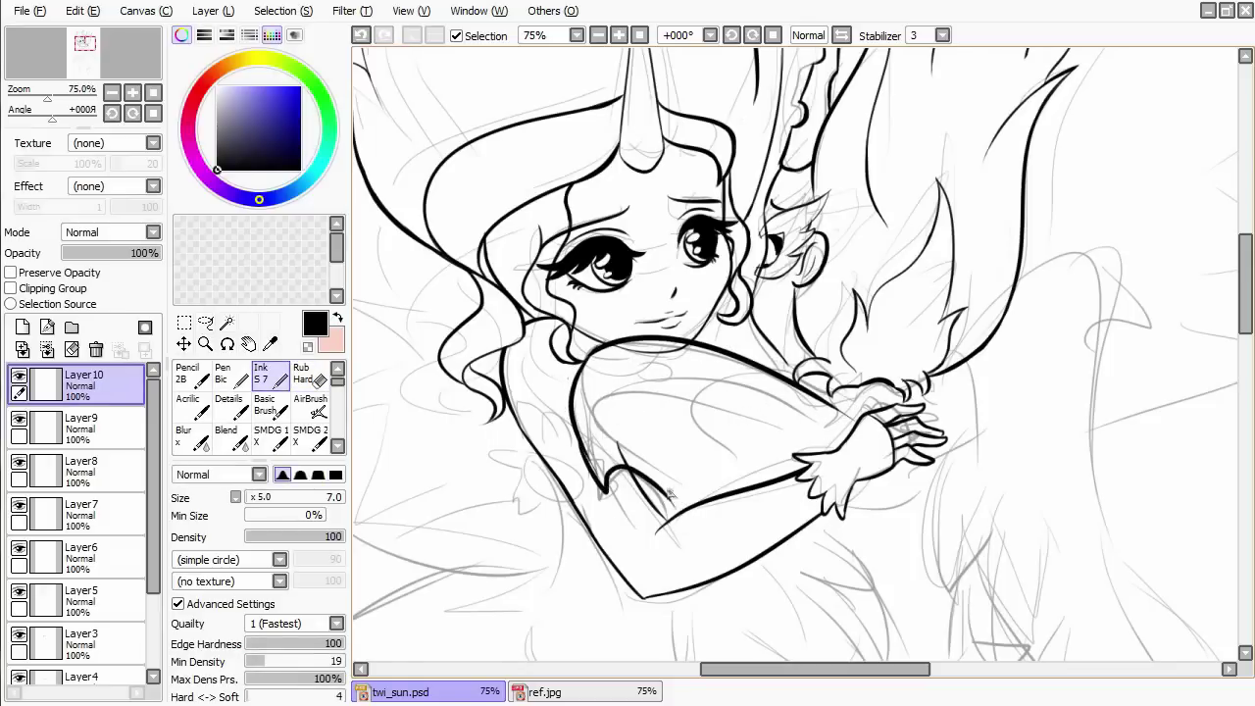
left_click_drag(667, 515, 578, 456)
left_click_drag(1044, 294, 1000, 407)
key("ctrl+z")
Ink the left wing's long outer edge from below the first character's elbow down to the lowest feather tip.
scroll(882, 275, "down", 5)
scroll(742, 246, "down", 1, "ctrl")
mouse_move(632, 325)
left_mouse_down()
mouse_move(686, 579)
mouse_move(669, 547)
left_mouse_up()
key("ctrl+z")
left_click_drag(634, 326, 682, 588)
key("ctrl+z")
left_click_drag(633, 328, 686, 563)
scroll(678, 464, "down", 3)
left_click_drag(686, 420, 647, 561)
key("ctrl+Tab")
key("ctrl+Tab")
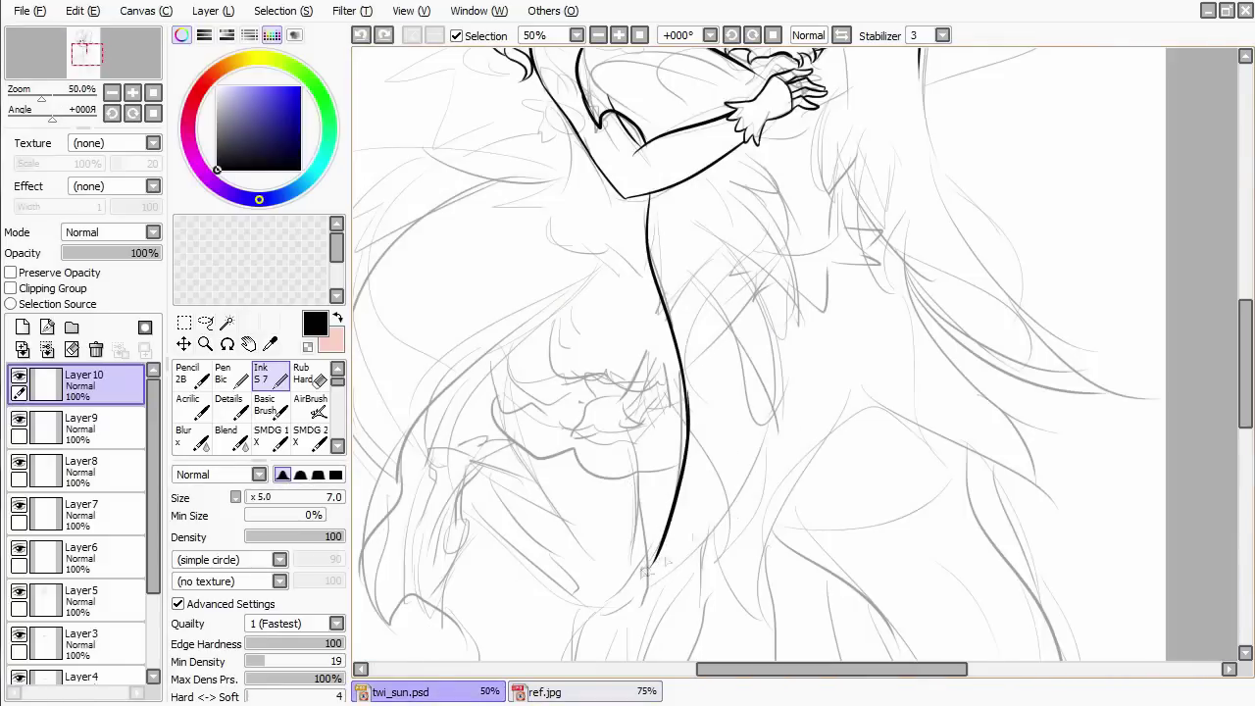
Ink the inner edge of the left wing's lowest feather and start the shorter feather curves above it.
scroll(684, 202, "up", 1)
key("ctrl+z")
left_click_drag(717, 338, 782, 490)
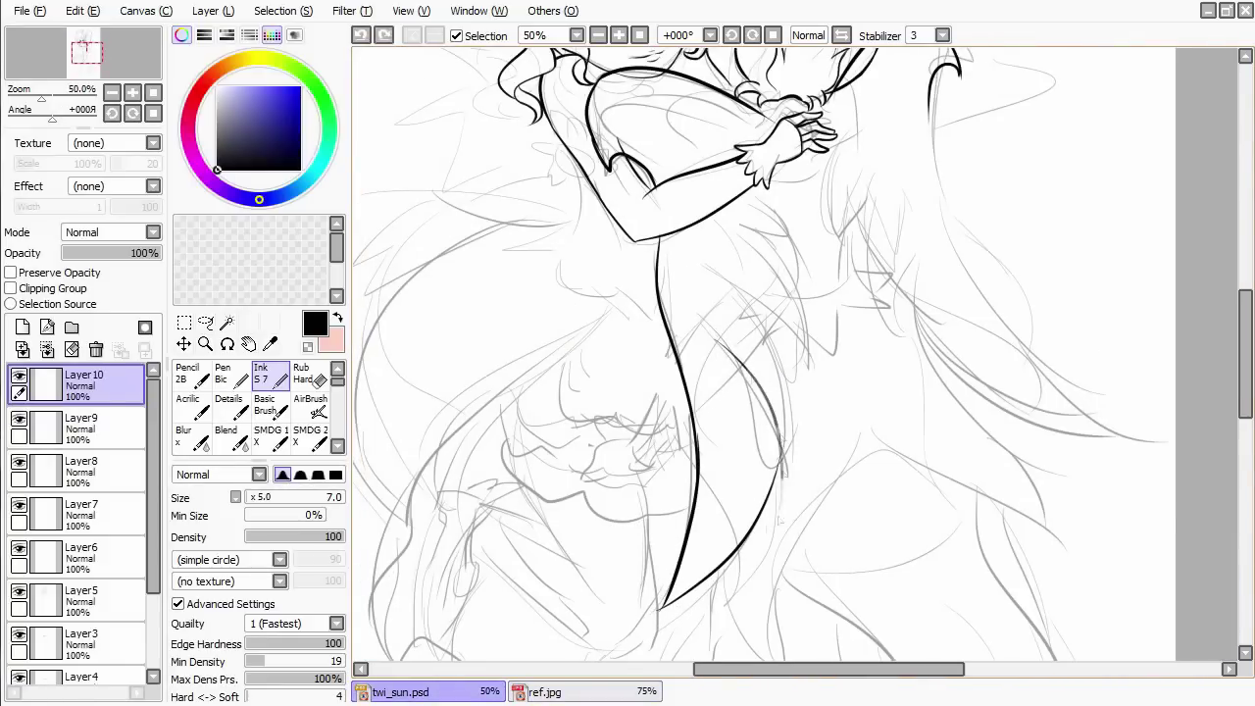
key("ctrl+z")
key("ctrl+z")
left_click_drag(753, 286, 812, 409)
scroll(784, 343, "up", 1)
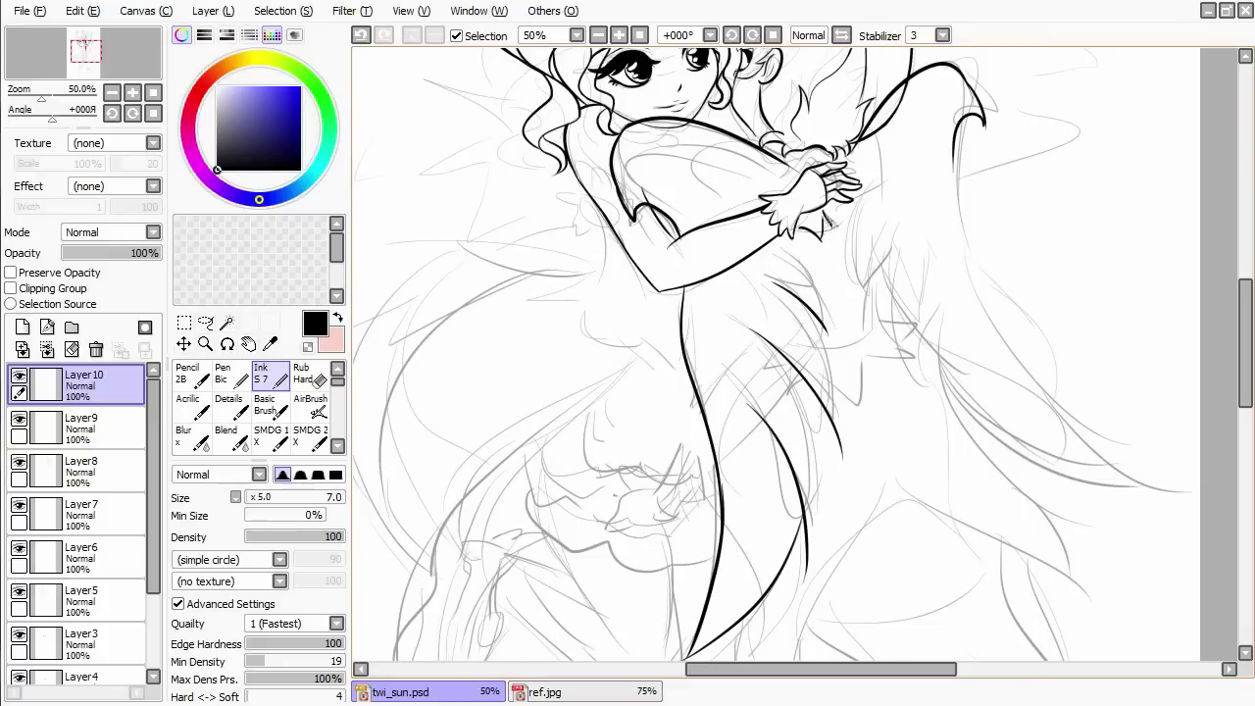
Ink the overlapping pointed feathers along the left wing's inner side, from below the hand to the lowest feather.
left_click_drag(784, 290, 845, 446)
key("ctrl+z")
left_click_drag(792, 361, 807, 583)
key("ctrl+z")
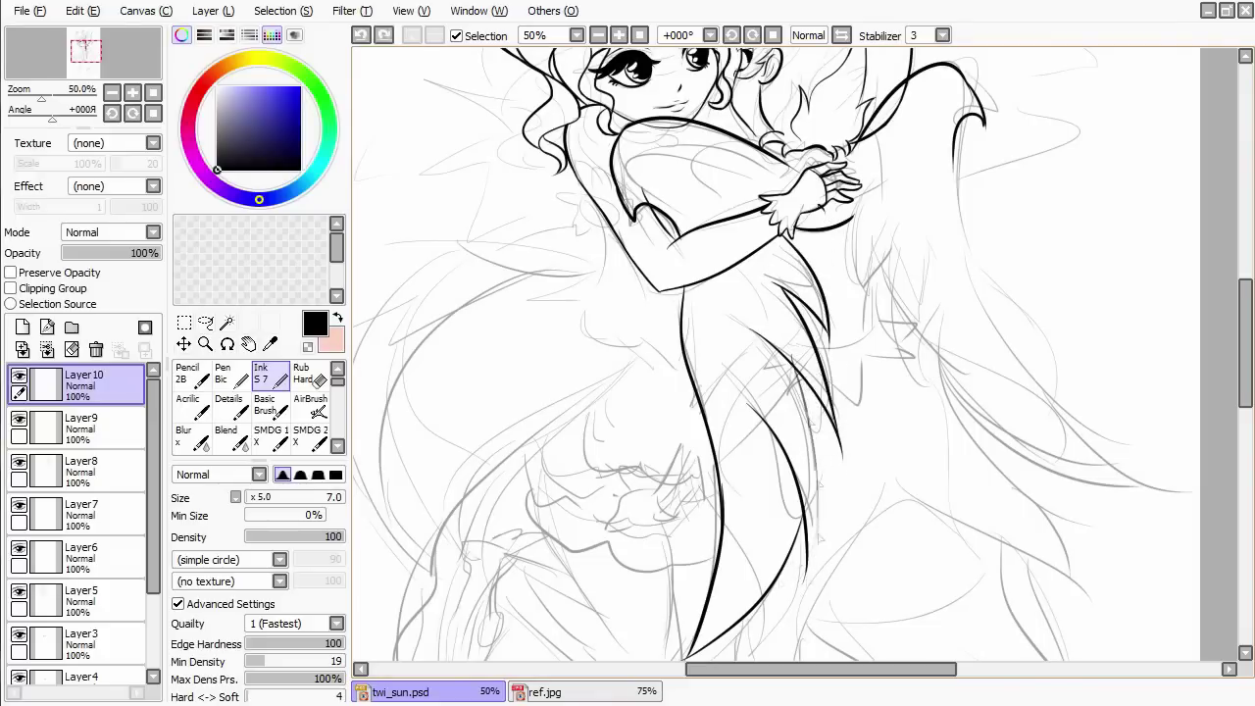
scroll(784, 352, "down", 2)
key("ctrl+z")
left_click_drag(816, 309, 832, 502)
scroll(774, 468, "down", 2)
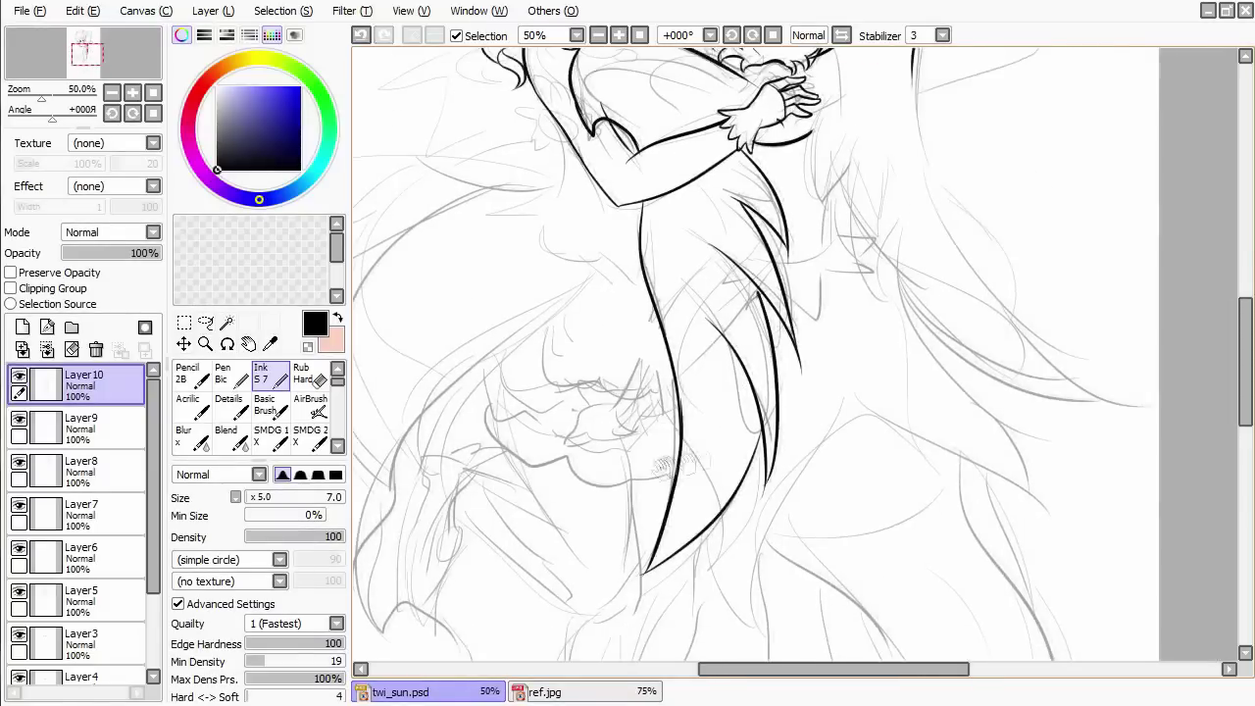
Erase part of the lowest left-wing feather's inner edge and redraw it as a long curve running up into the wing.
key("e")
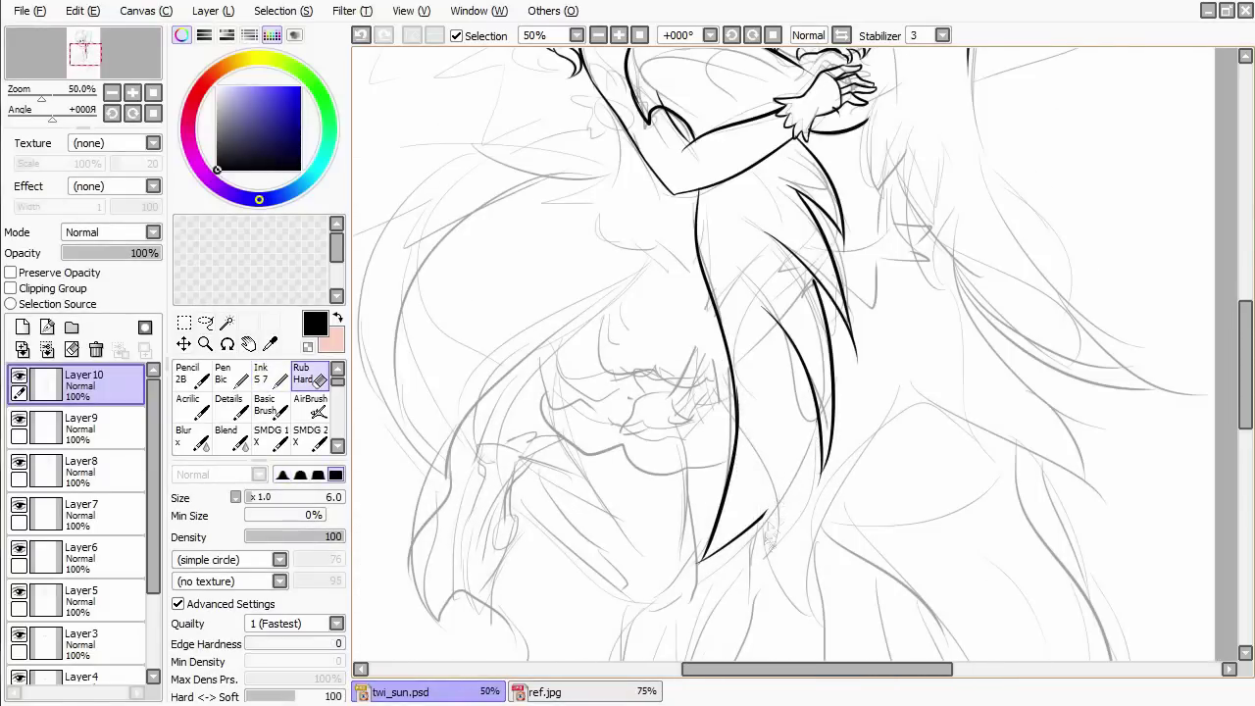
key("n")
scroll(777, 460, "up", 4)
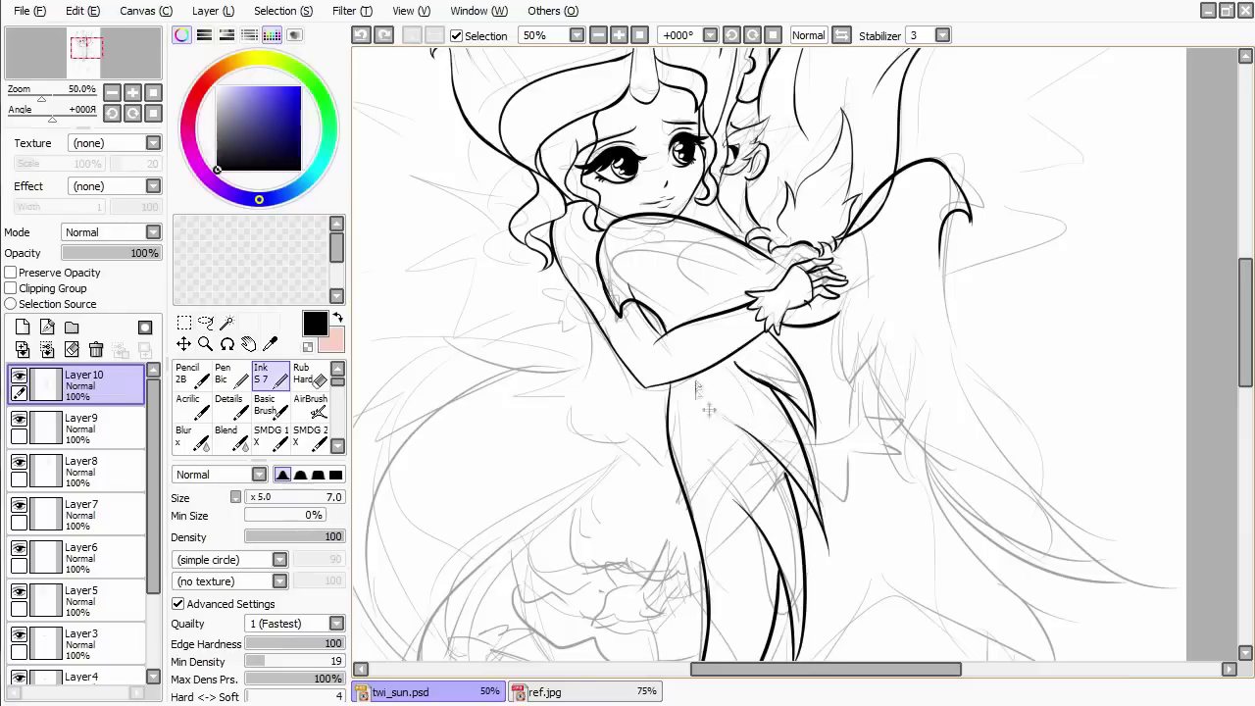
mouse_move(706, 431)
left_mouse_down()
mouse_move(716, 473)
mouse_move(770, 534)
left_mouse_up()
Ink the right wing's long outer edge from its hooked tip down to the sketched bottom feather.
mouse_move(988, 409)
left_mouse_down()
mouse_move(895, 312)
mouse_move(912, 365)
left_mouse_up()
mouse_move(882, 191)
left_mouse_down()
mouse_move(1006, 490)
mouse_move(1055, 518)
left_mouse_up()
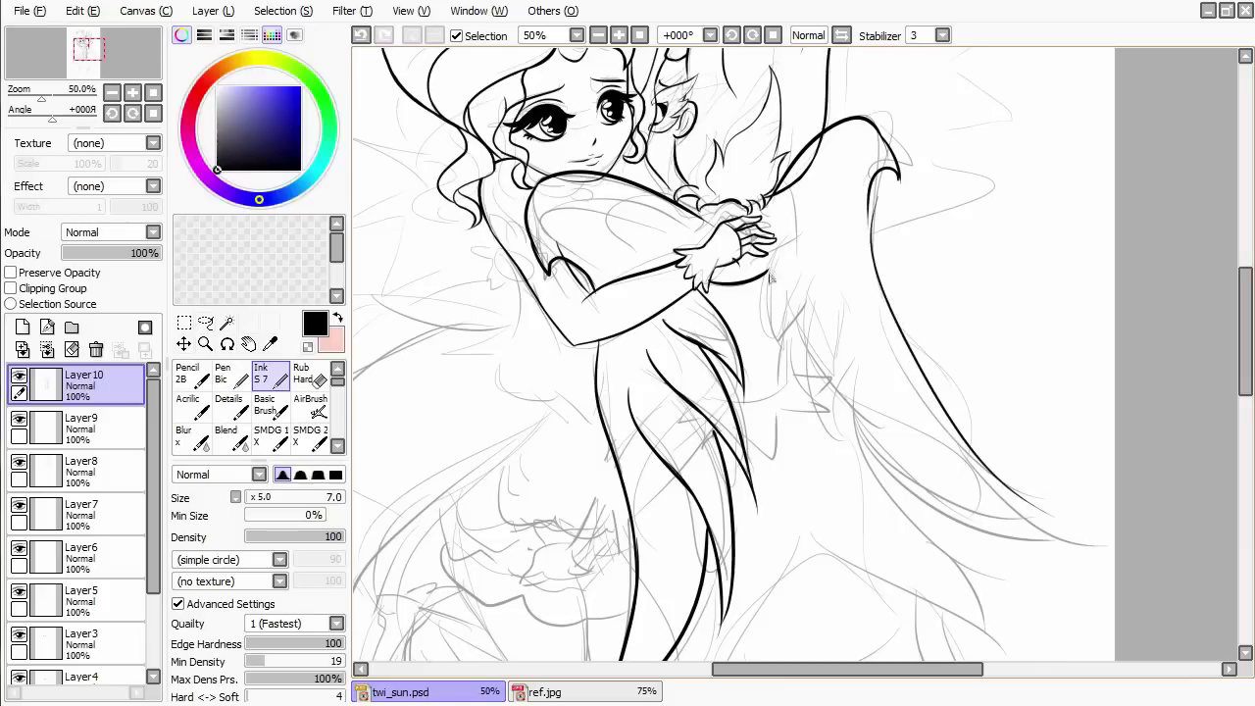
left_click_drag(769, 331, 786, 246)
key("ctrl+z")
left_click_drag(855, 333, 866, 498)
scroll(894, 480, "down", 2)
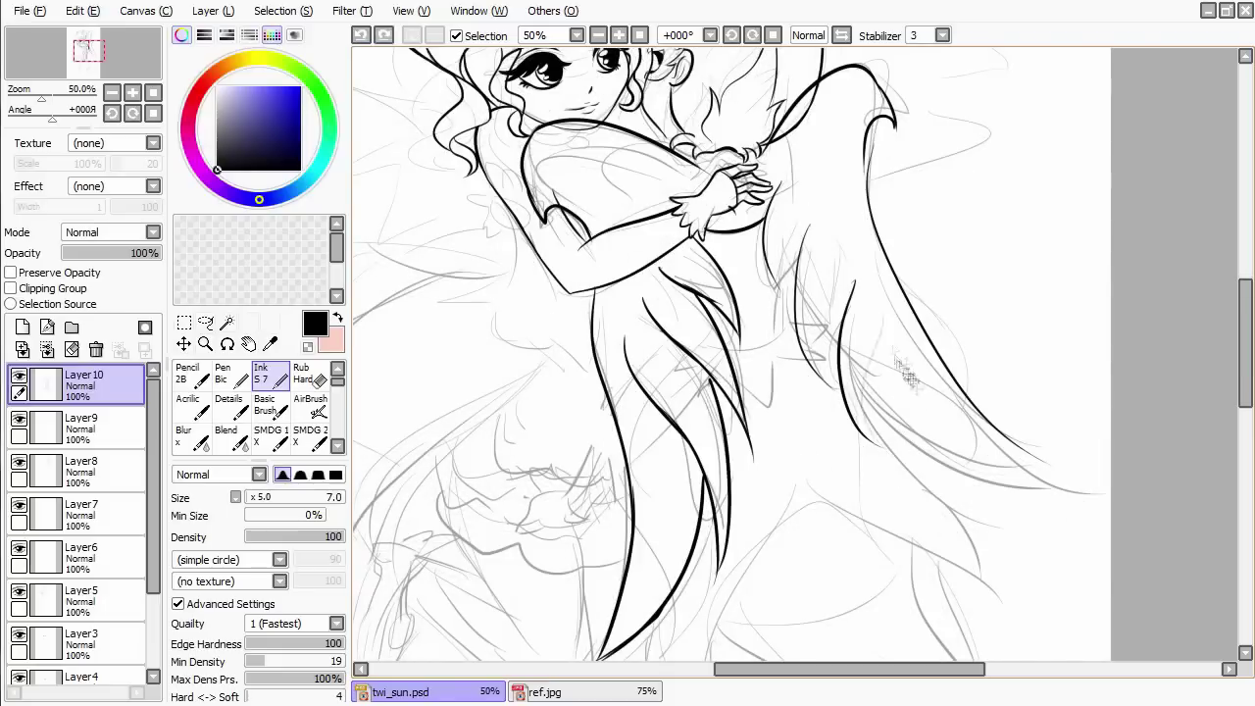
key("ctrl+z")
key("ctrl+z")
scroll(784, 225, "up", 1)
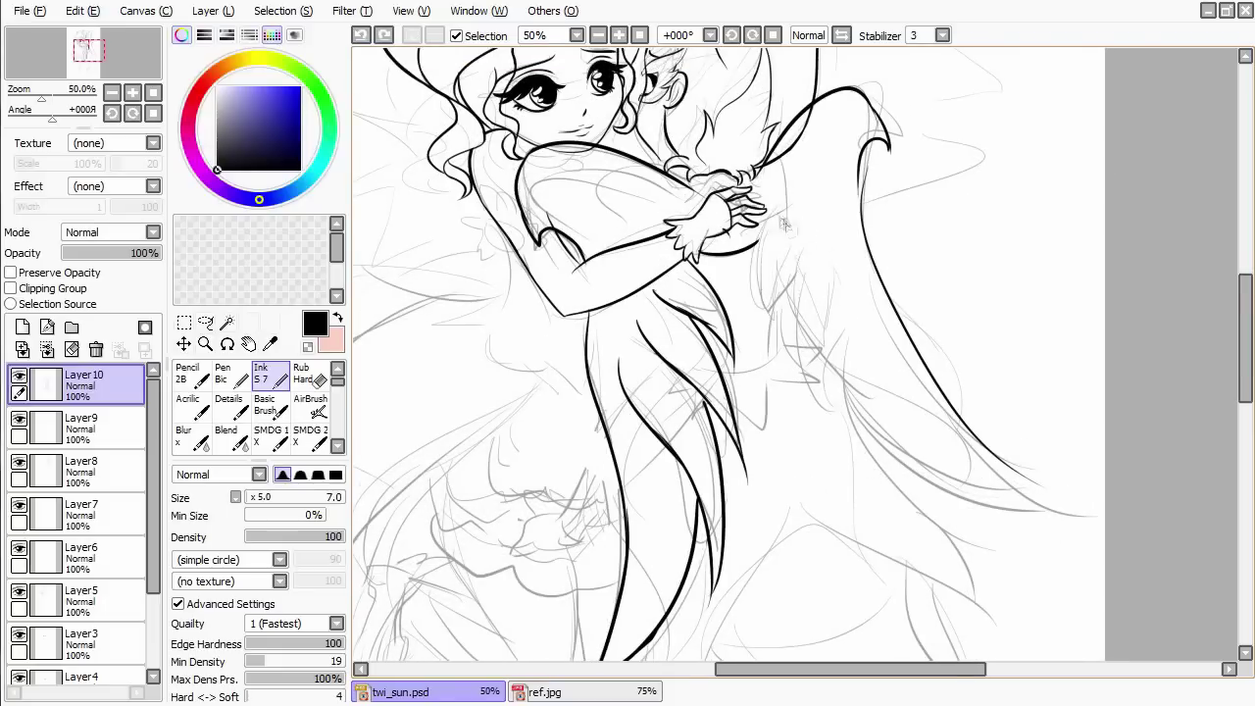
Ink the right wing's inner feathers as overlapping curves that taper downward along the sketch.
key("ctrl+z")
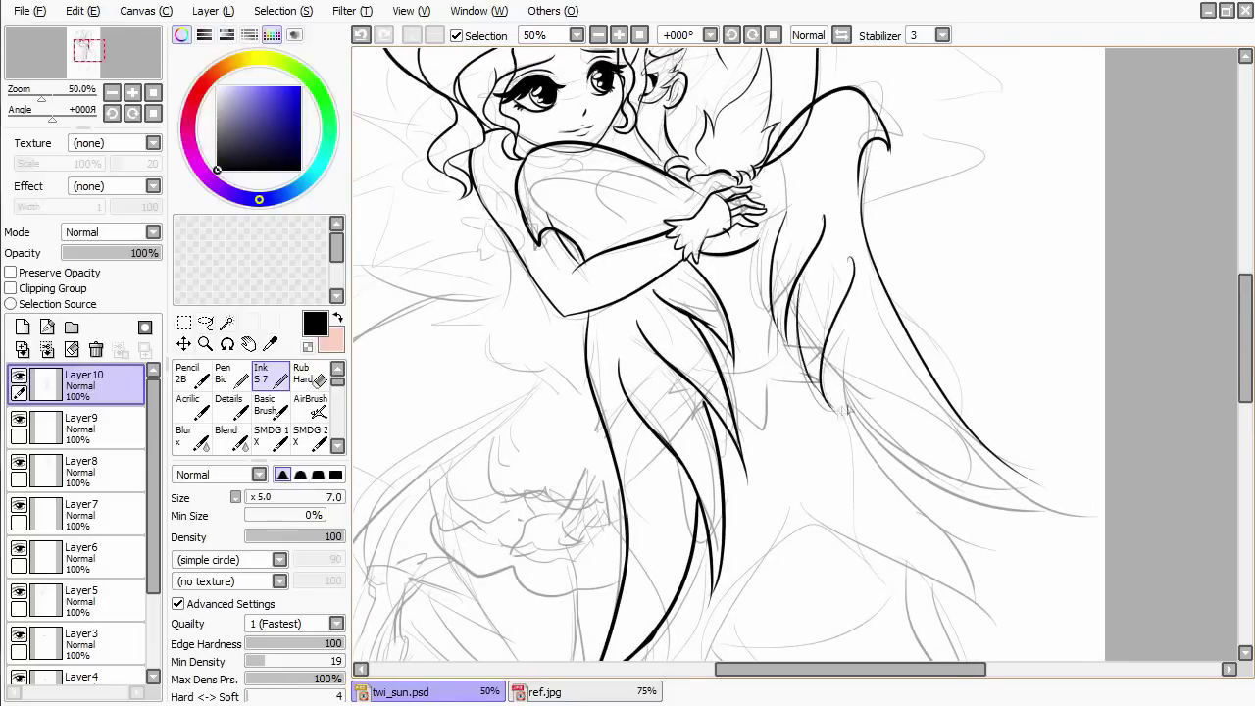
scroll(843, 410, "down", 2)
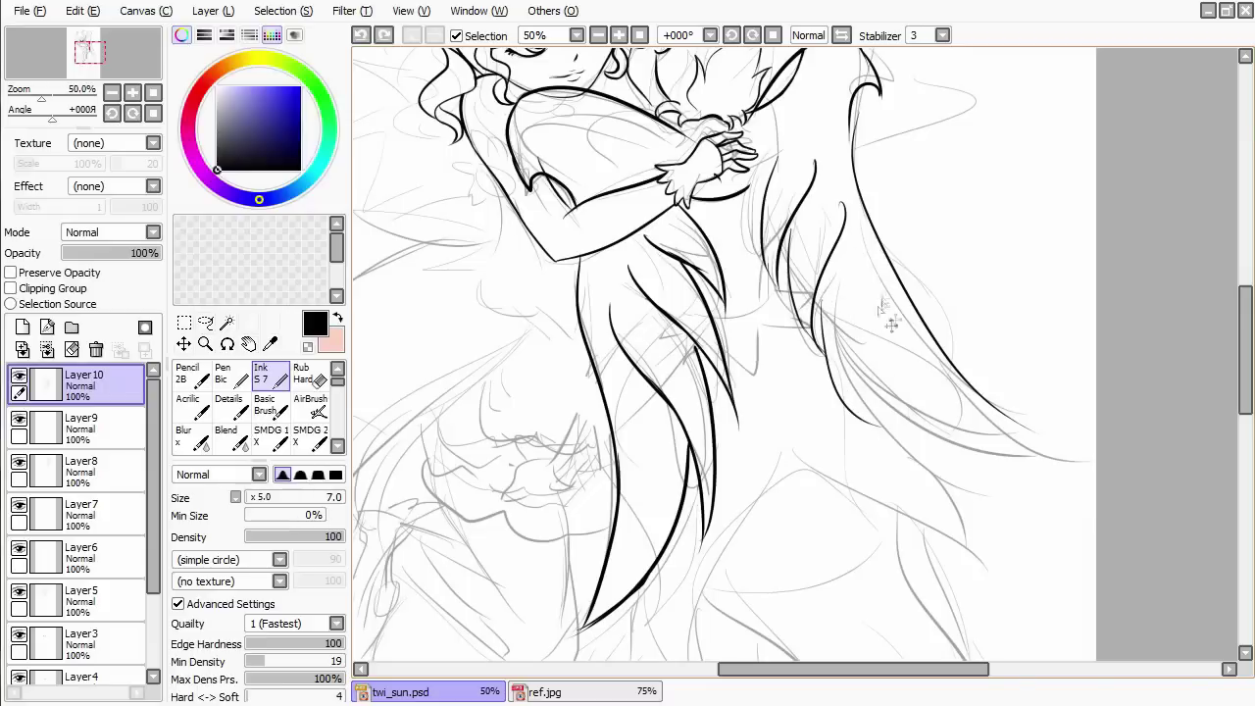
left_click_drag(863, 279, 897, 446)
Ink the right wing's long bottom feather to a sharp tip, then thicken it and trim its stray ends.
scroll(902, 456, "down", 3)
left_click_drag(825, 316, 1039, 368)
key("ctrl+z")
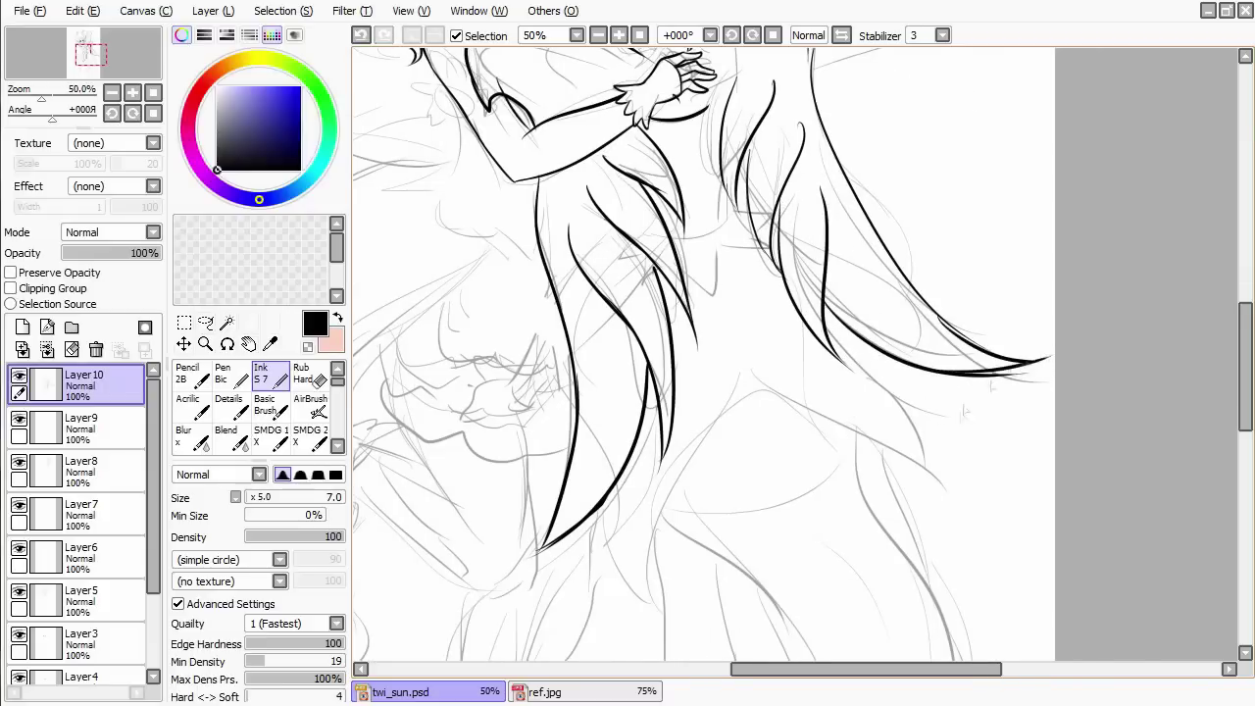
scroll(964, 412, "down", 1)
scroll(964, 411, "up", 1)
scroll(963, 431, "up", 2)
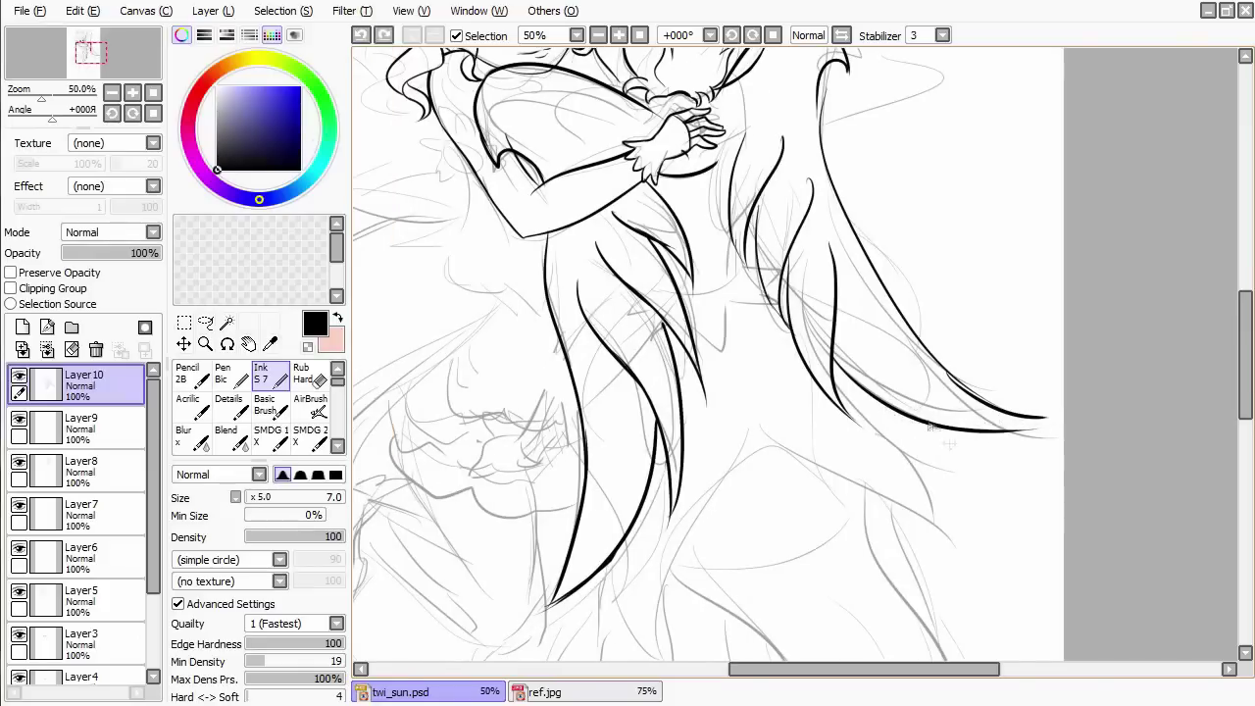
scroll(963, 444, "up", 2)
key("e")
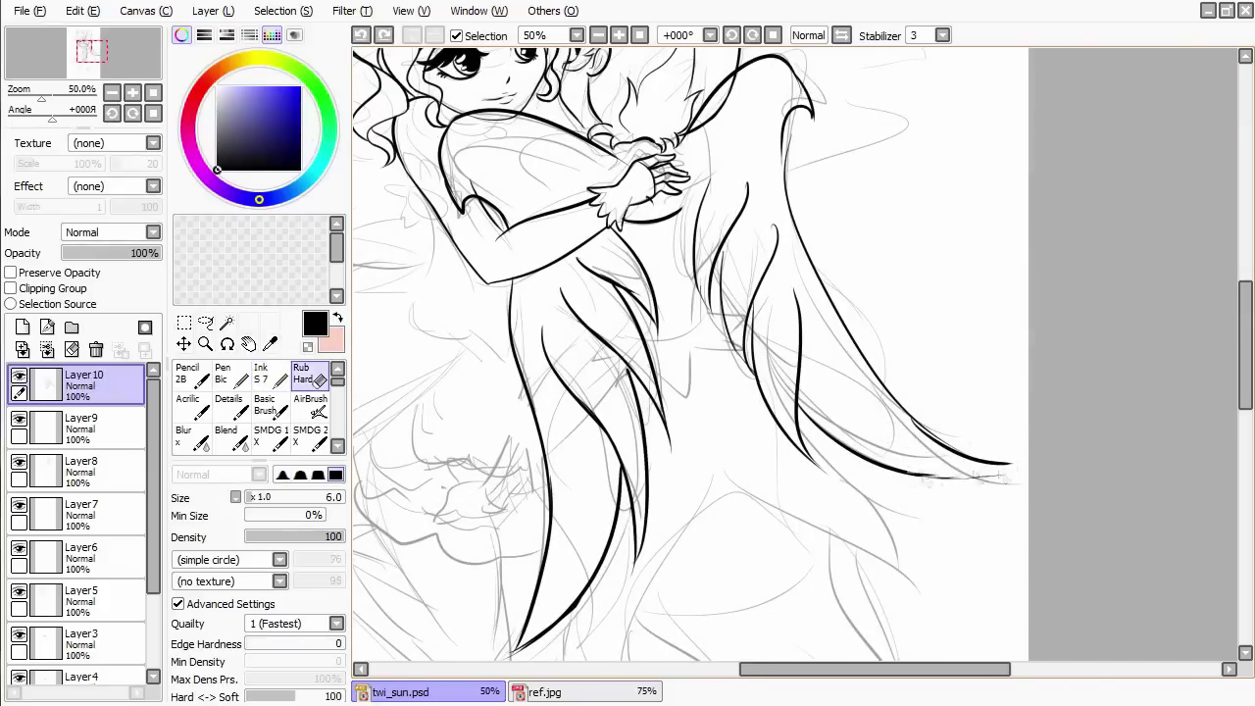
key("e")
scroll(687, 353, "up", 3)
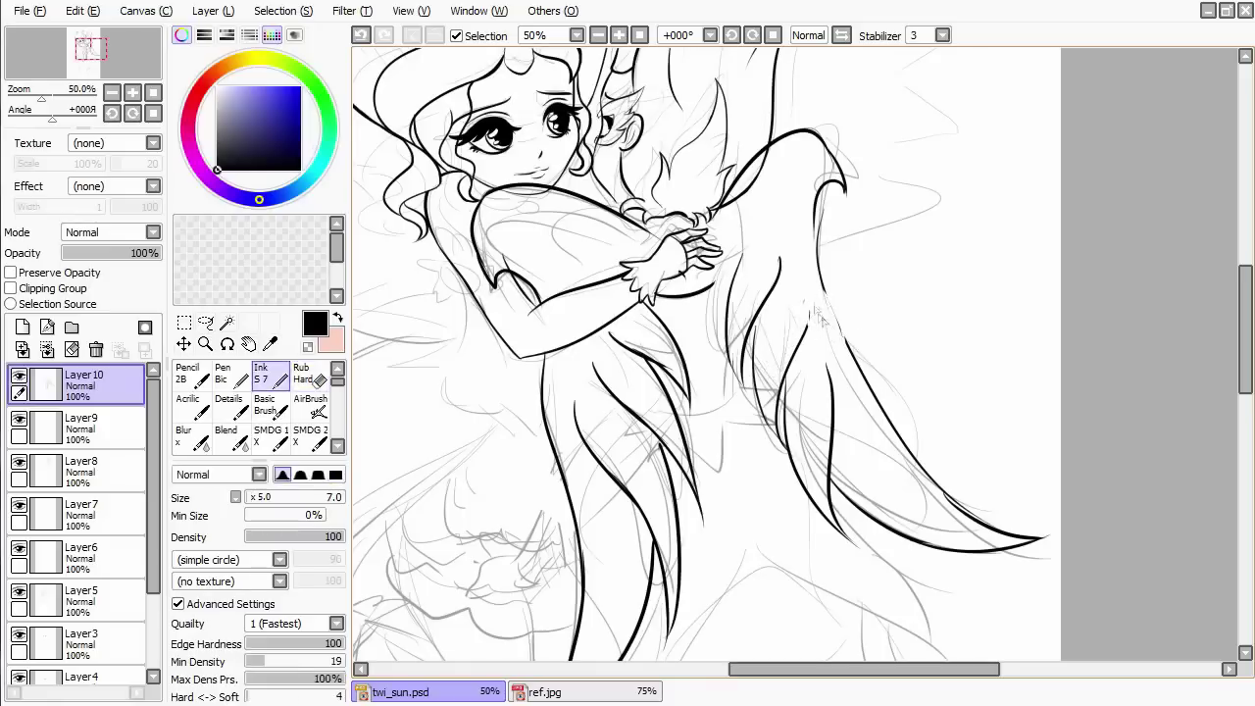
Replace the upper section of the right wing's outer edge with a new curve and clean its join with the bottom feather.
left_click(204, 321)
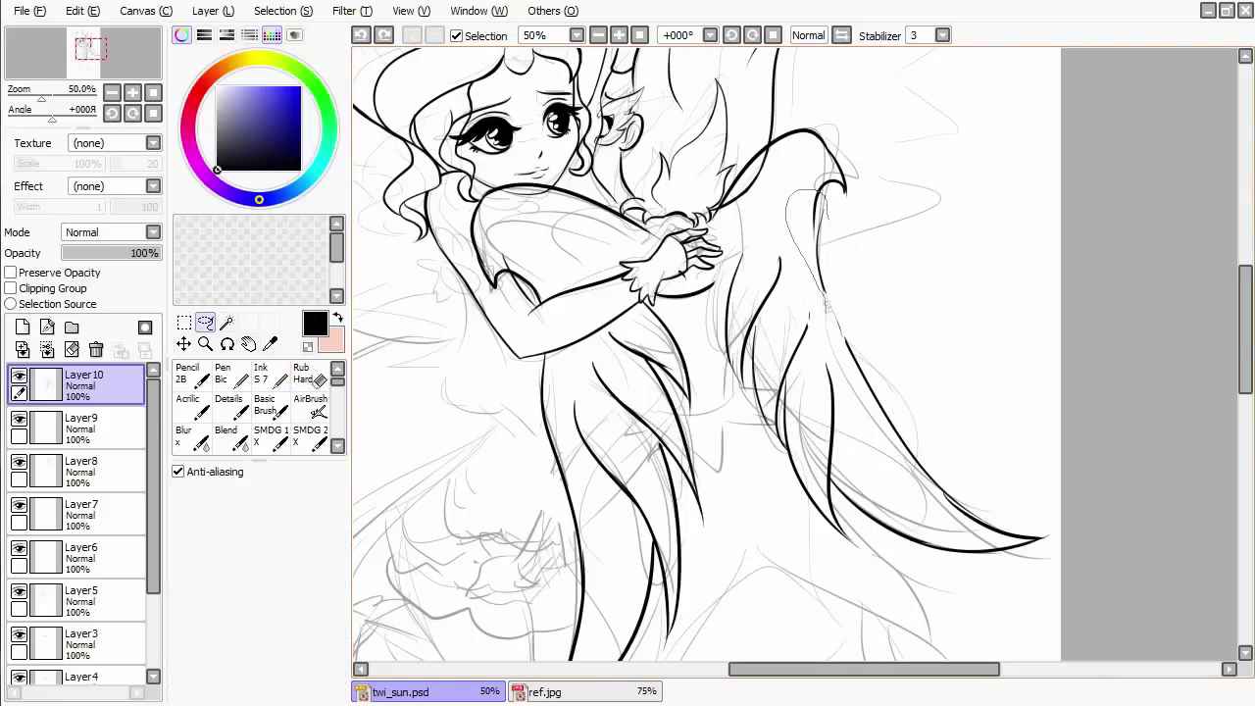
key("n")
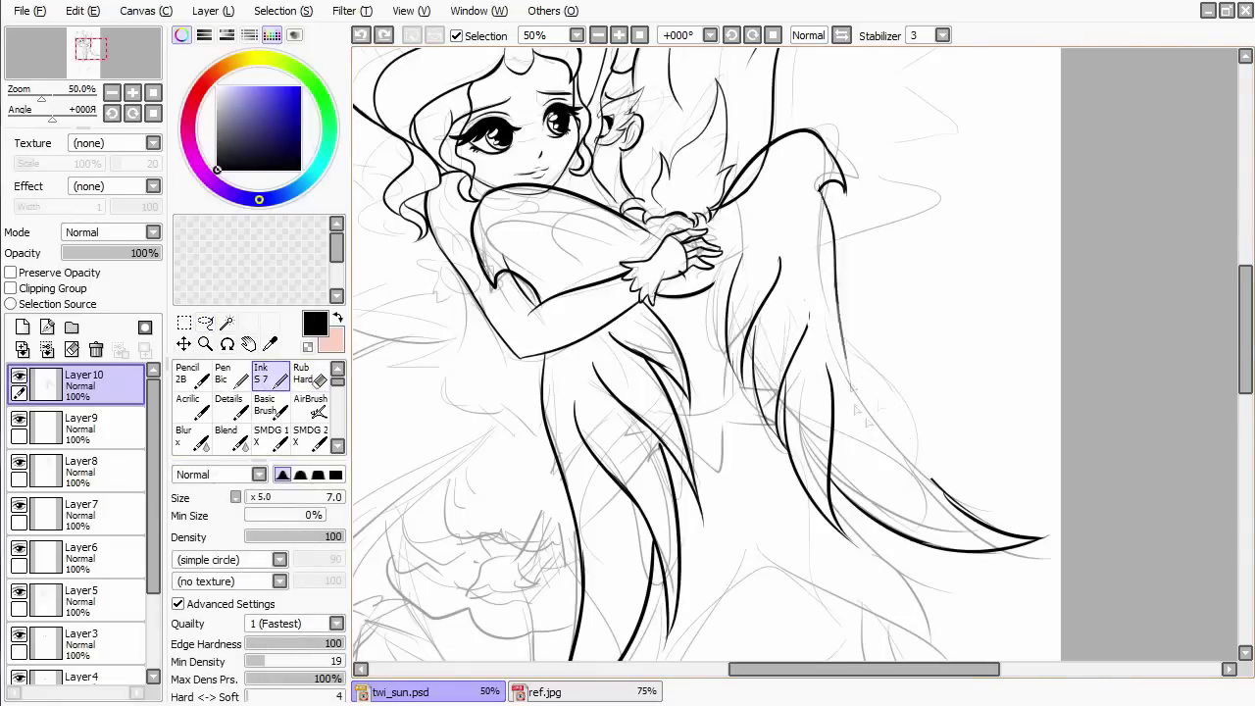
scroll(1016, 434, "up", 3)
scroll(1098, 441, "up", 2)
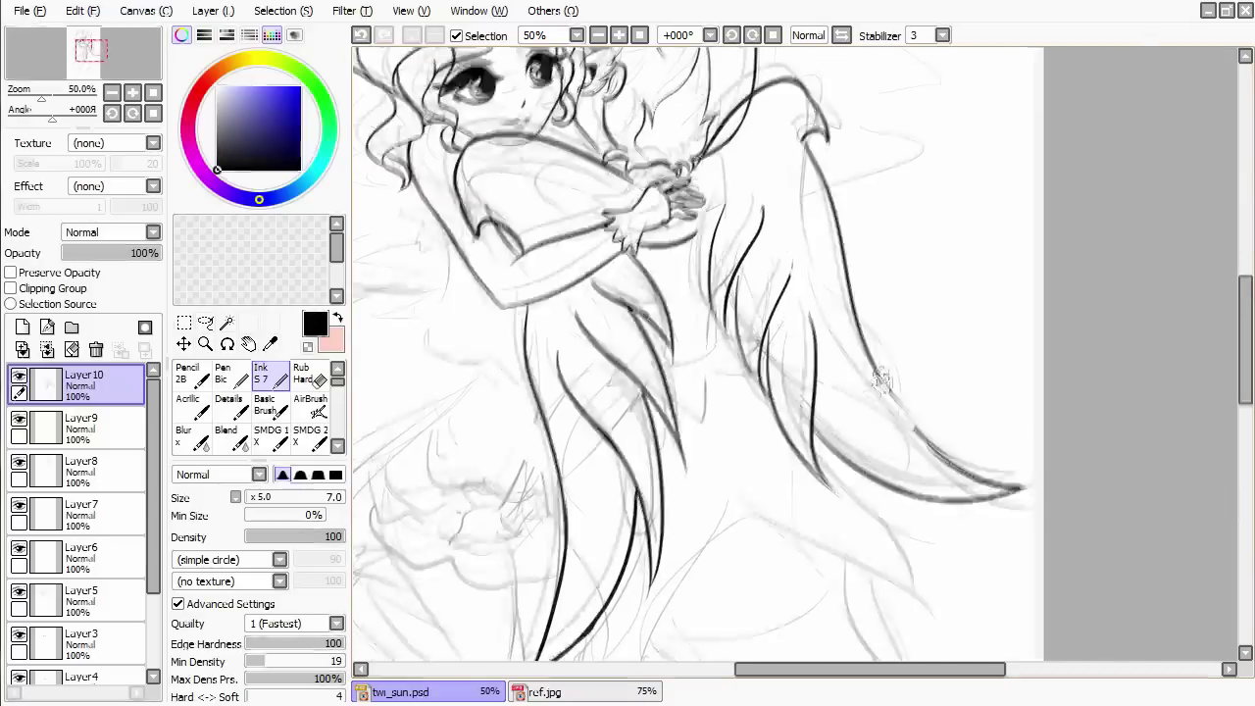
left_click_drag(1172, 382, 1192, 391)
key("e")
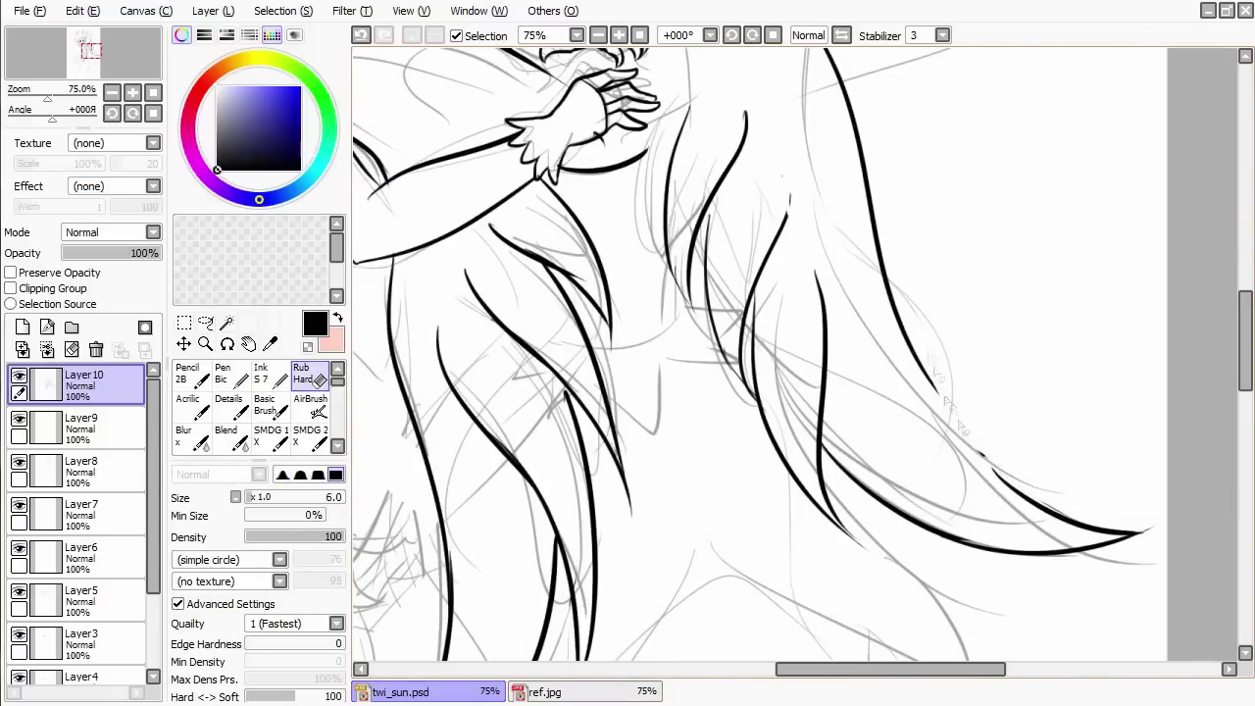
key("n")
Ink the small curved hook that links the line below the gloved hand to the right wing's first feather.
scroll(988, 323, "down", 4)
scroll(988, 323, "up", 4)
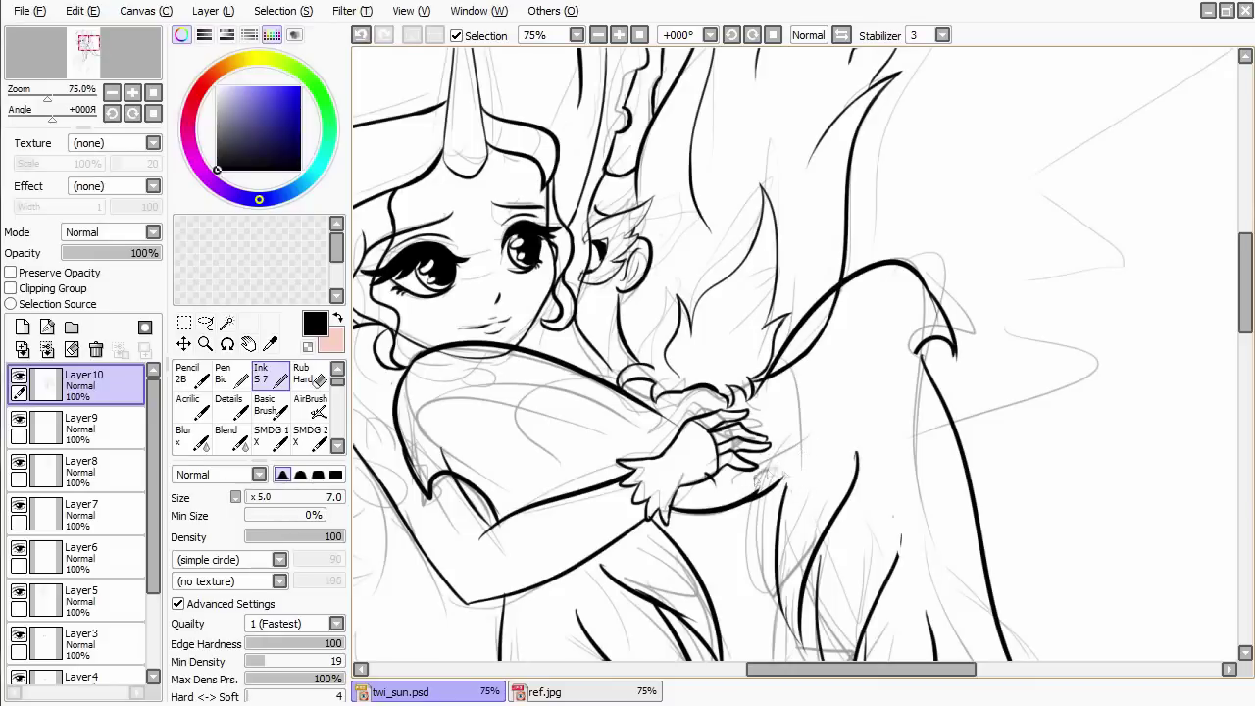
scroll(770, 524, "down", 3)
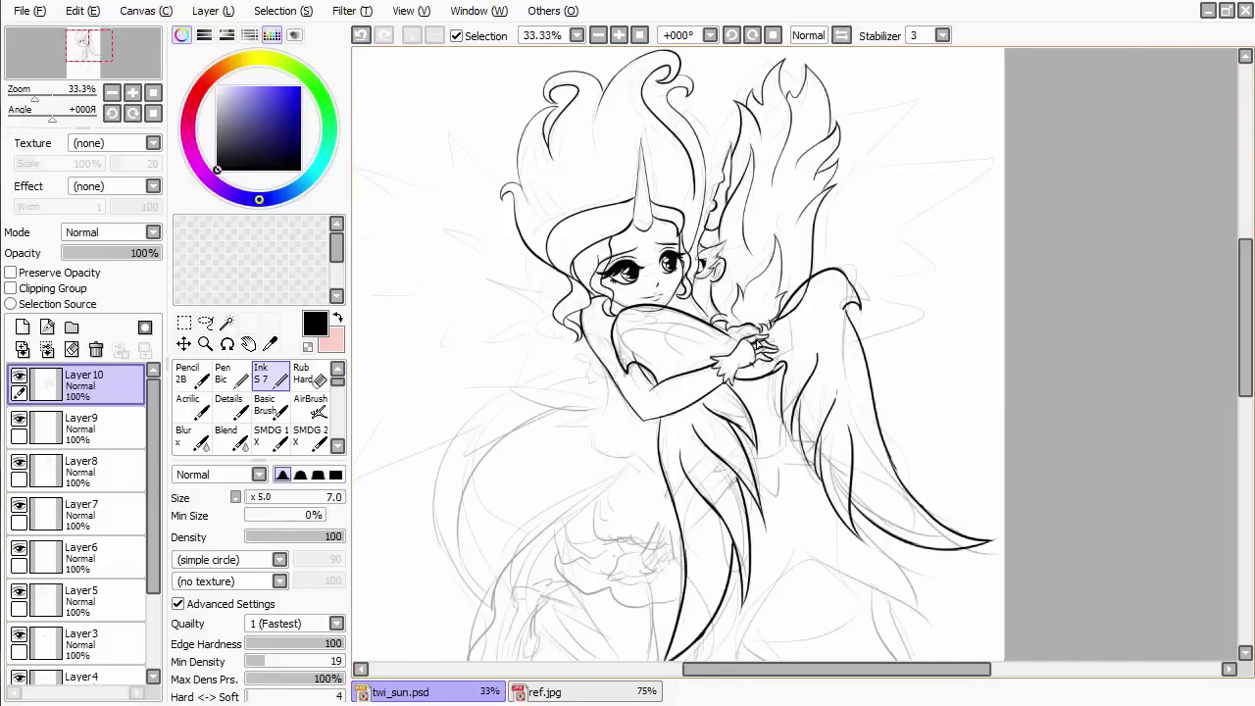
scroll(771, 524, "up", 3)
left_click(311, 373)
left_click(261, 373)
left_click(204, 321)
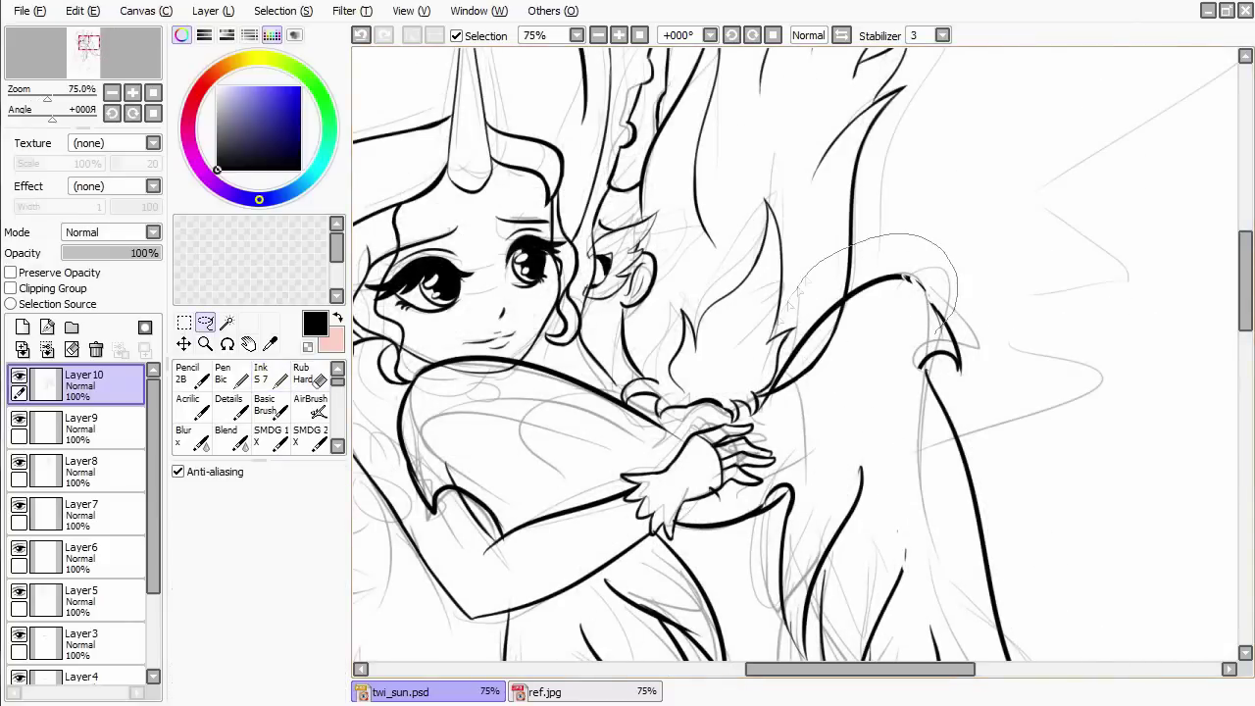
key("ctrl+z")
left_click(261, 372)
mouse_move(757, 400)
left_mouse_down()
mouse_move(966, 362)
mouse_move(941, 373)
mouse_move(966, 350)
left_mouse_up()
key("ctrl+z")
key("ctrl+z")
Trim the right wing's arch near its end and reshape the hooked tip so it joins the outer edge.
scroll(966, 350, "down", 2)
scroll(965, 350, "up", 4)
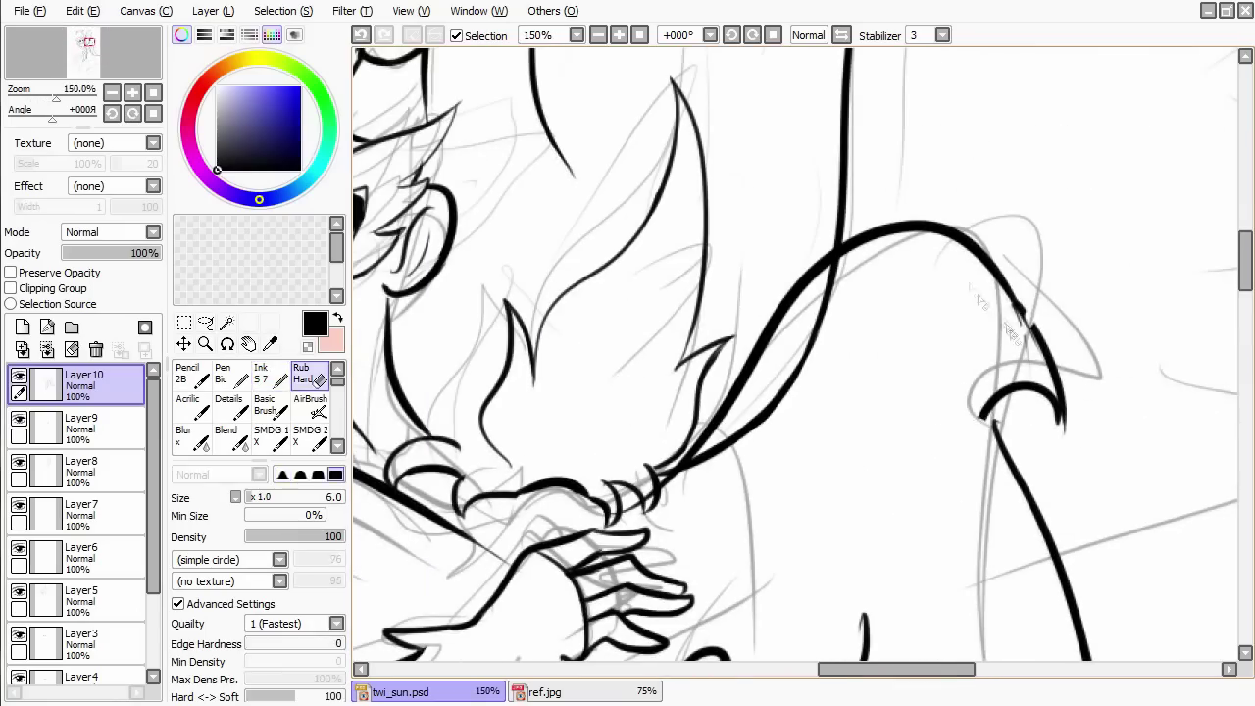
scroll(885, 448, "down", 3)
scroll(885, 448, "up", 2)
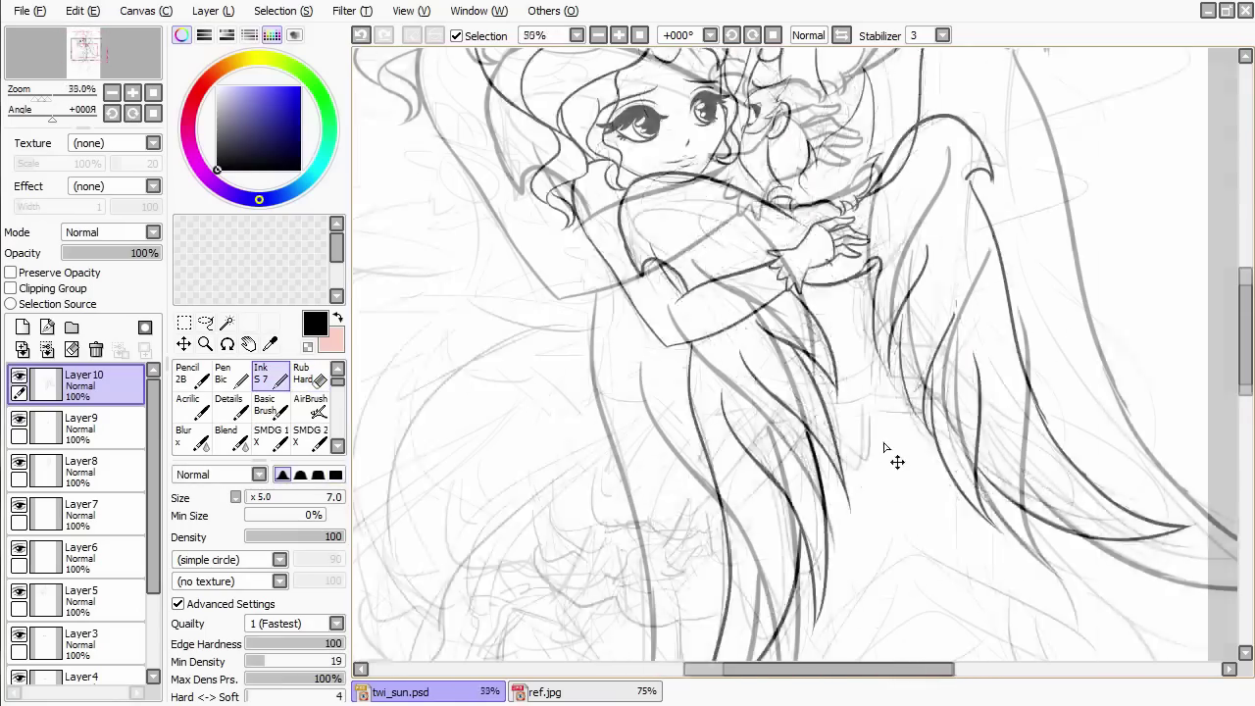
left_click_drag(600, 372, 573, 381)
key("e")
key("e")
left_click_drag(1019, 257, 1008, 325)
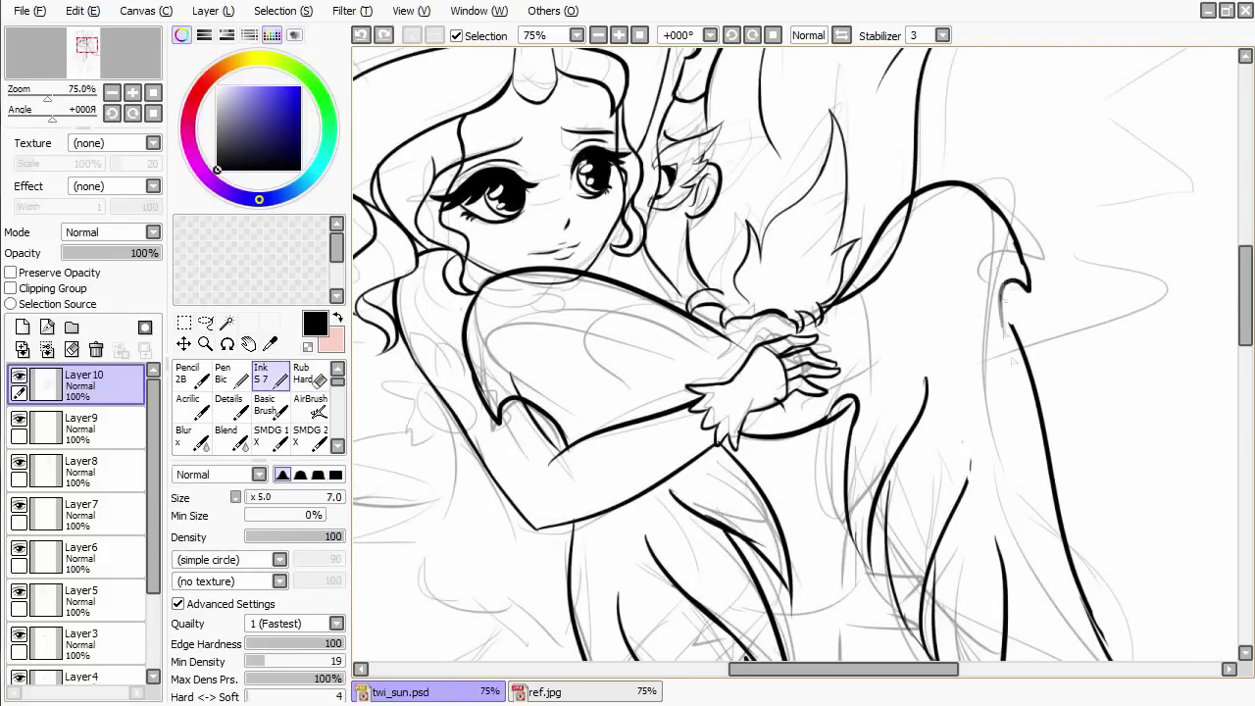
key("ctrl+z")
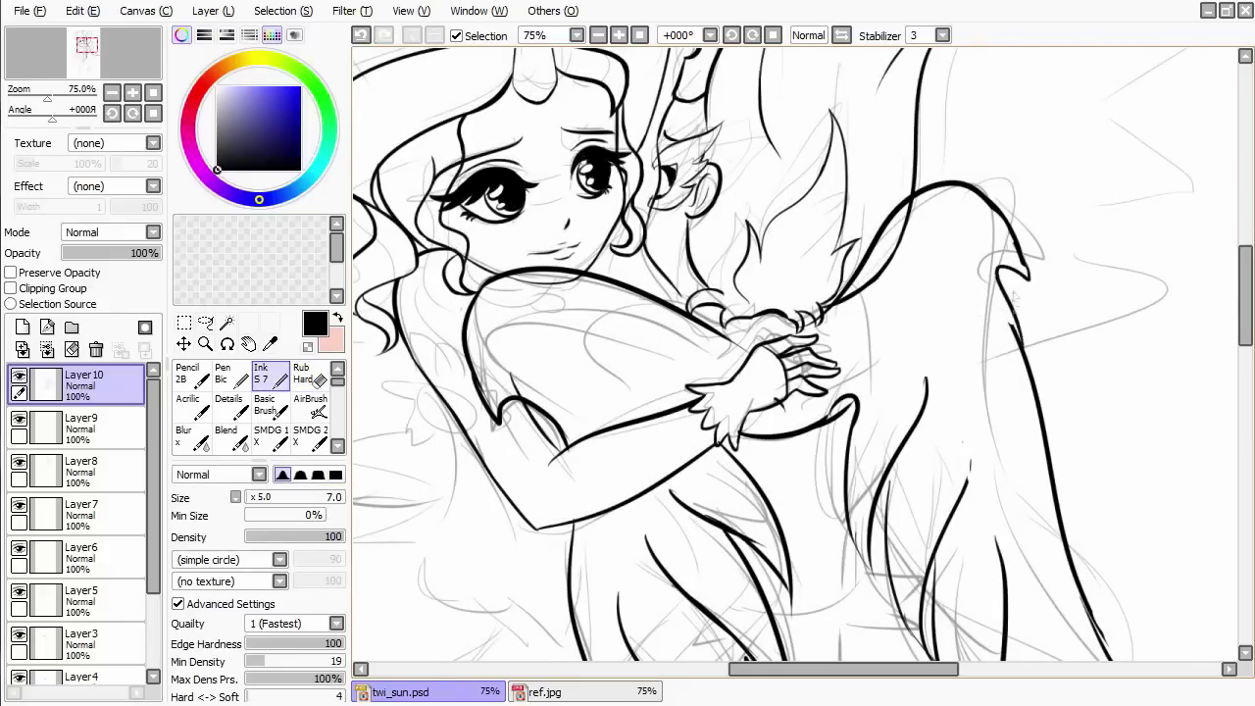
Examine the dark-winged character's wing shapes in the ref.jpg reference image.
scroll(902, 350, "down", 2)
left_click(544, 692)
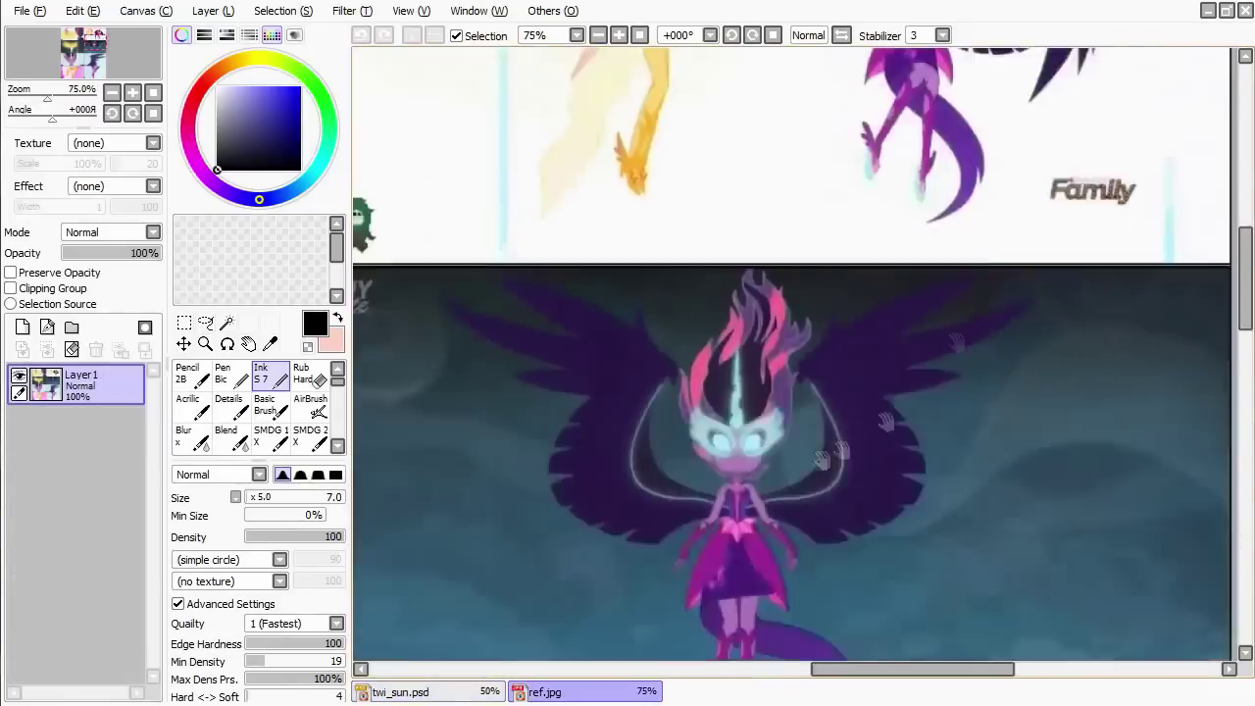
left_click_drag(1009, 275, 713, 345)
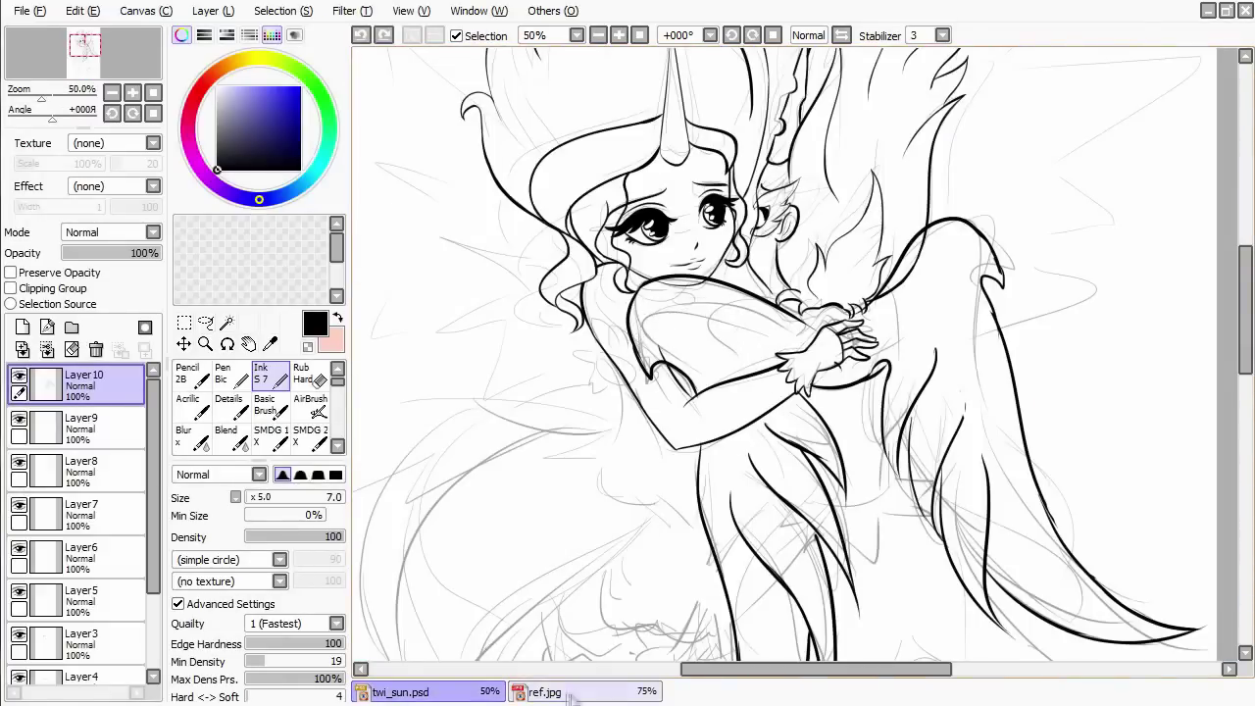
left_click(566, 693)
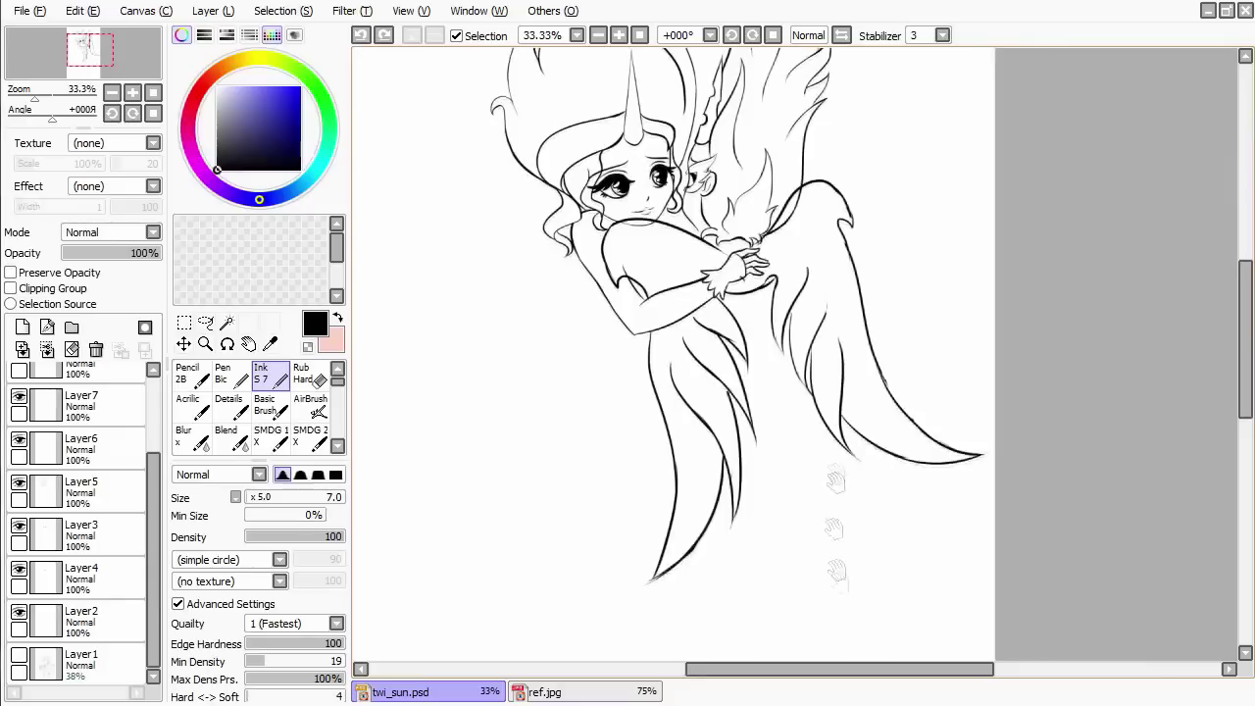
Hide the Layer1 sketch in twi_sun.psd and clean up the stray line ends around the gloved hand.
scroll(833, 454, "up", 4)
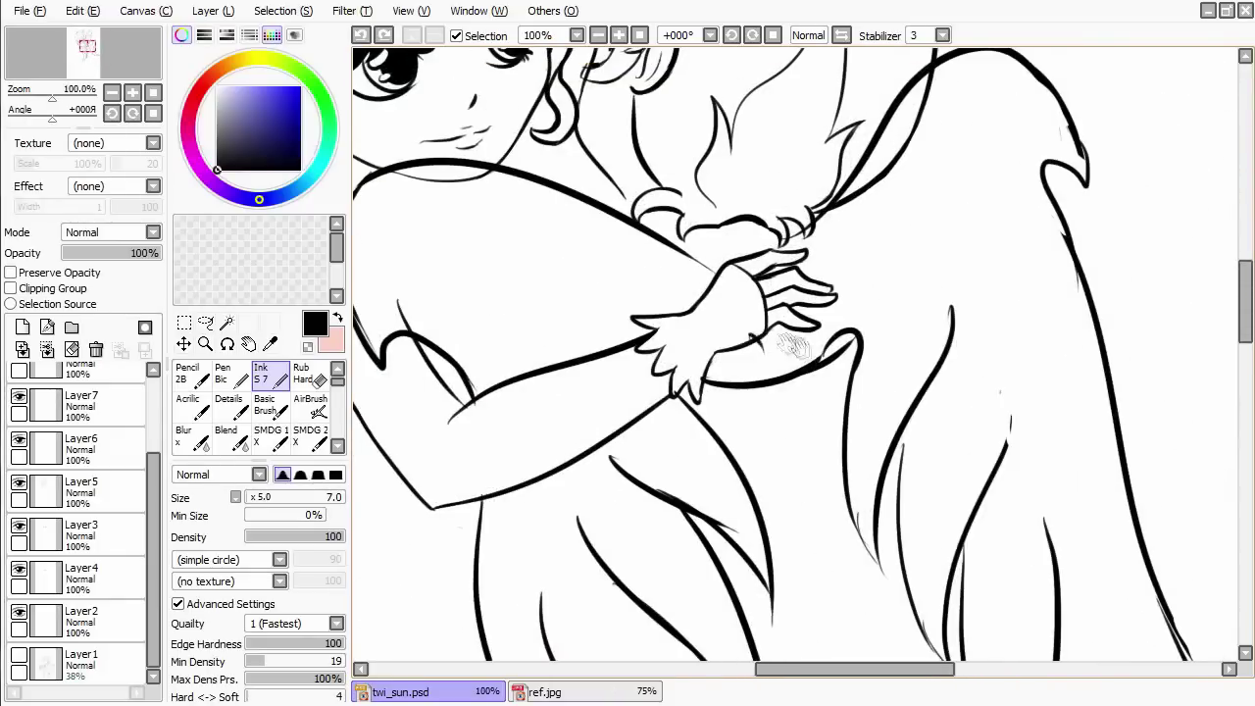
key("e")
key("e")
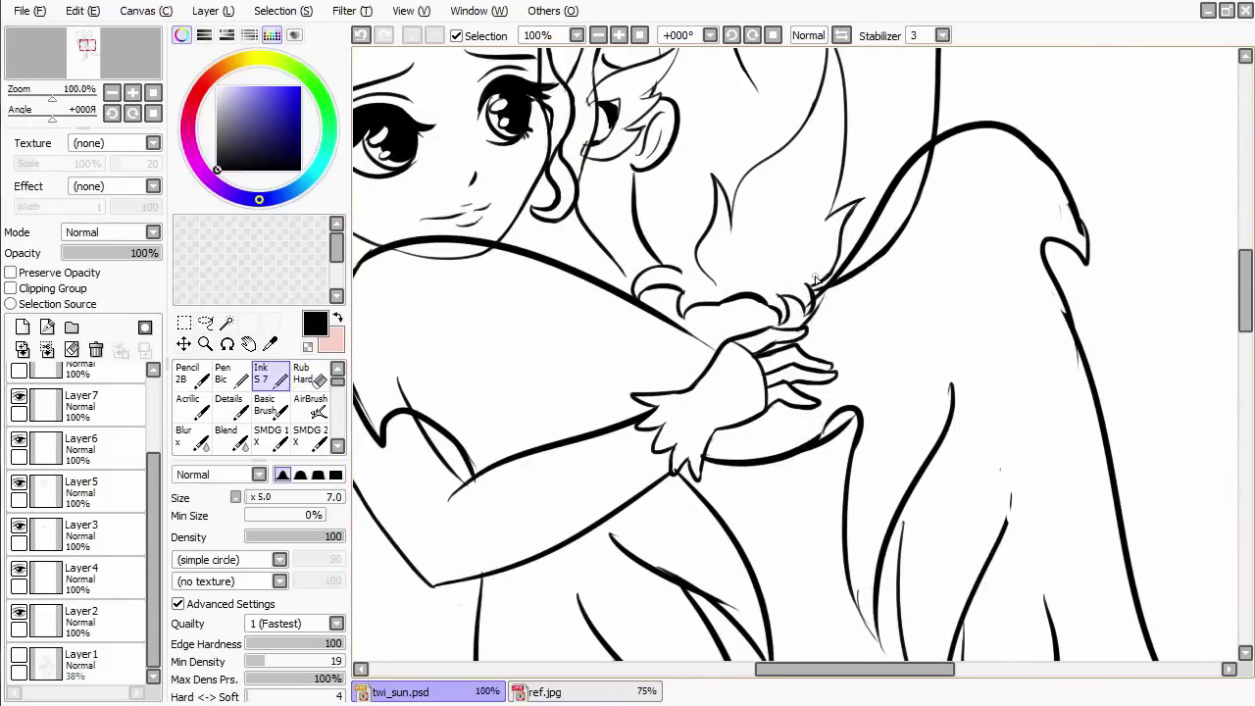
Clean up the base of the right wing's arch where it meets the hair and the gloved hand.
scroll(740, 456, "up", 1)
key("e")
key("e")
key("e")
key("e")
left_click_drag(906, 345, 872, 541)
key("e")
key("e")
key("e")
key("e")
key("e")
key("e")
key("e")
key("e")
key("e")
left_click_drag(884, 343, 851, 402)
key("e")
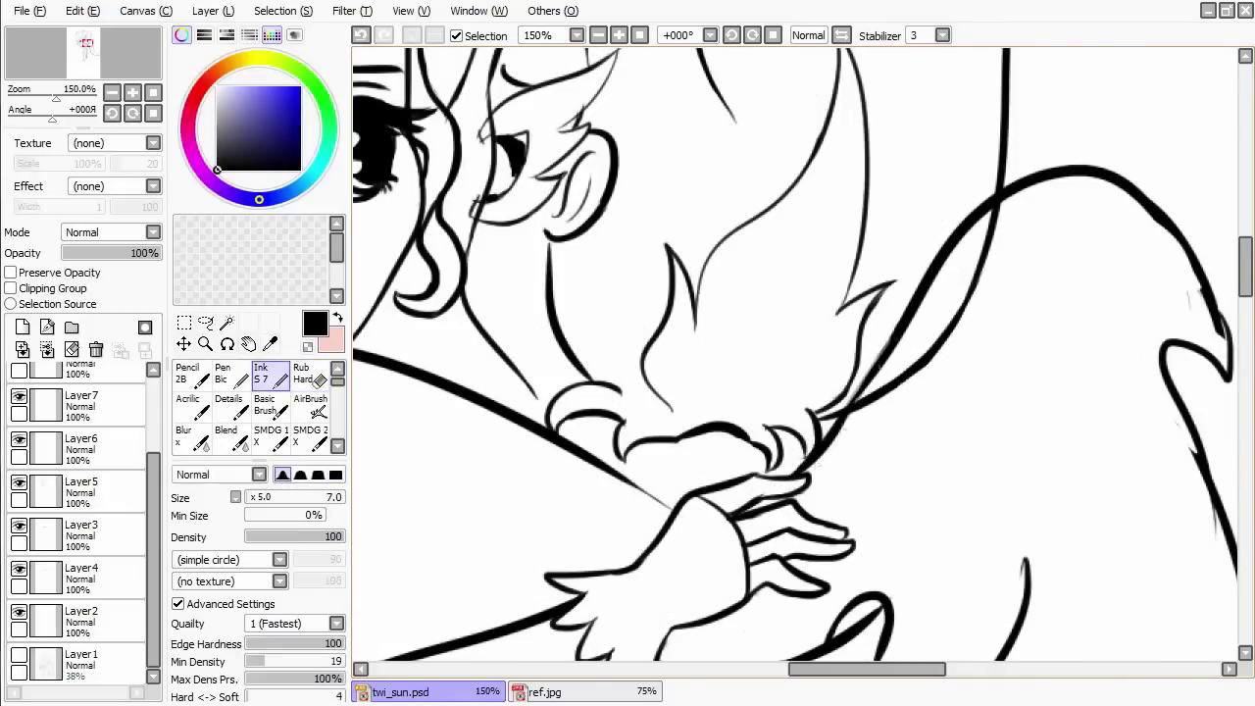
Erase the Layer8 line that crosses inside the right wing's arch and return to Layer10.
scroll(794, 362, "right", 2)
key("e")
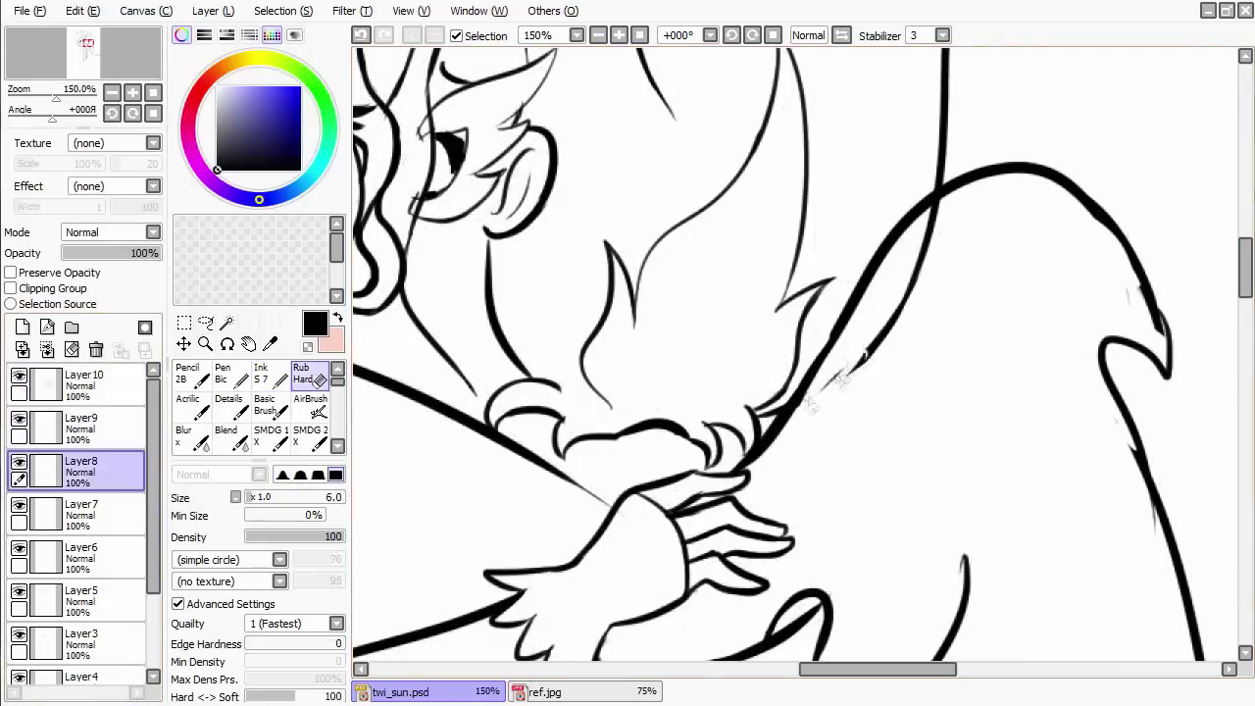
key("e")
scroll(990, 211, "right", 4)
scroll(990, 211, "up", 1)
key("Up")
key("e")
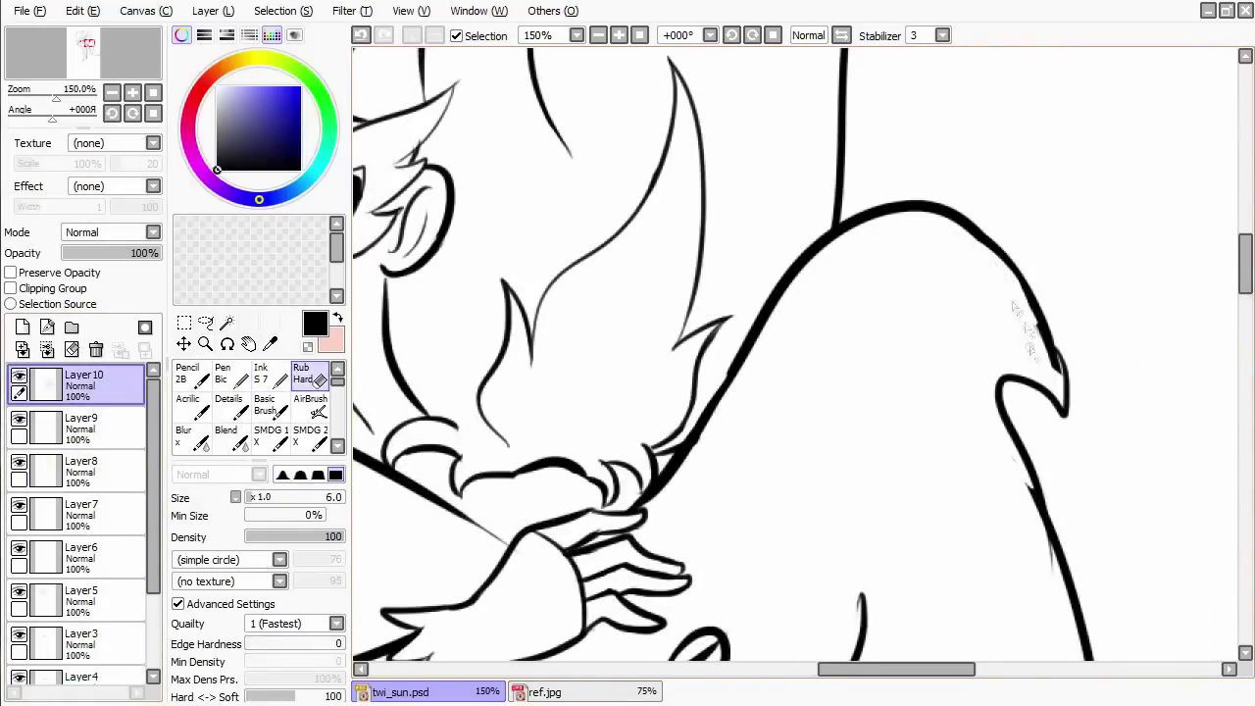
Thin and smooth the right wing's arch just above its hooked tip.
left_click_drag(980, 264, 1024, 329)
key("e")
key("e")
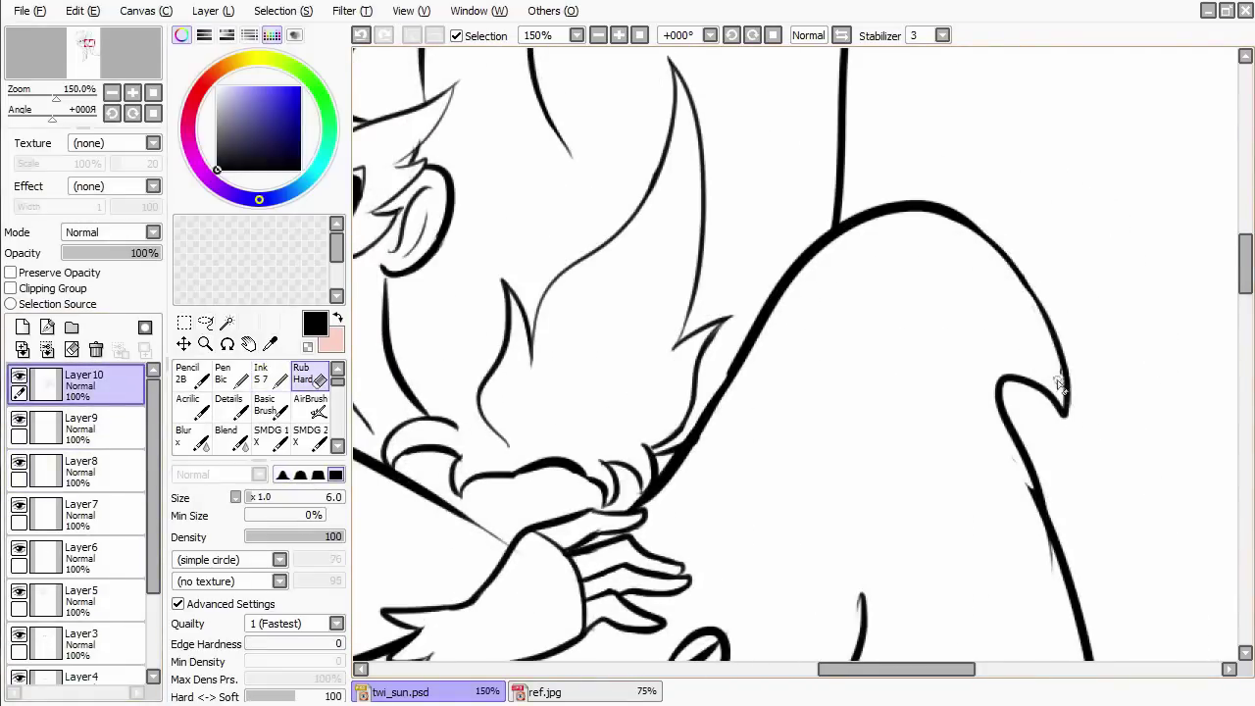
Remove the stray strokes on the right wing's outer edge below the hook and re-ink the line there.
scroll(1059, 320, "down", 3)
scroll(1059, 319, "right", 1)
key("e")
key("e")
key("e")
scroll(1045, 337, "down", 5)
scroll(1046, 337, "left", 1)
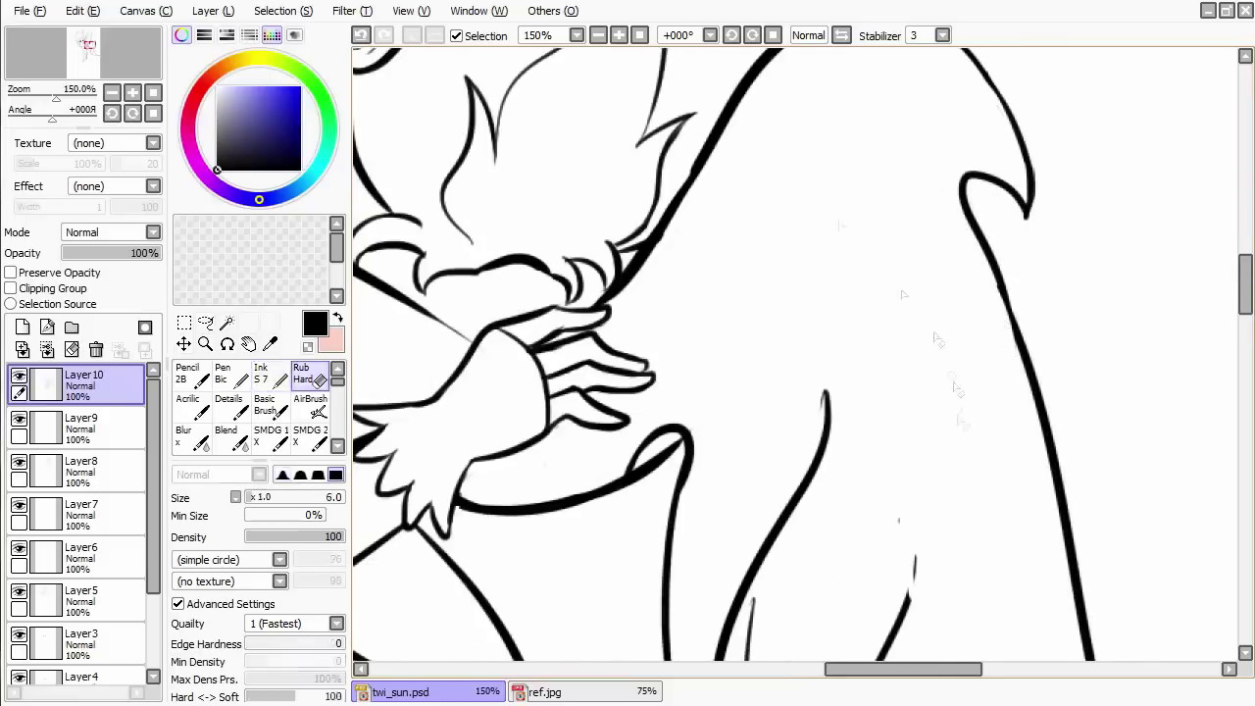
key("e")
key("e")
key("e")
scroll(1019, 345, "up", 3)
scroll(1020, 345, "right", 1)
key("e")
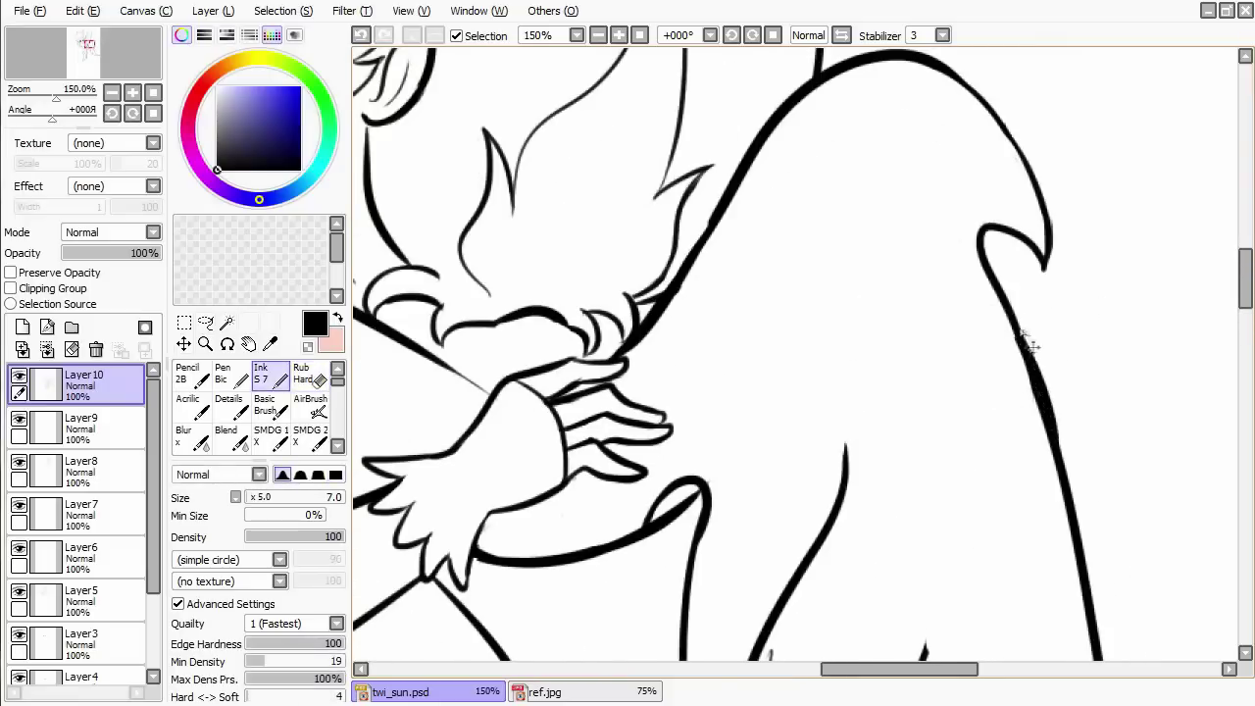
Erase the overlapping strokes and loose line ends around the left wing's uppermost feathers below the gloved hand.
scroll(919, 488, "down", 8)
scroll(919, 488, "left", 5)
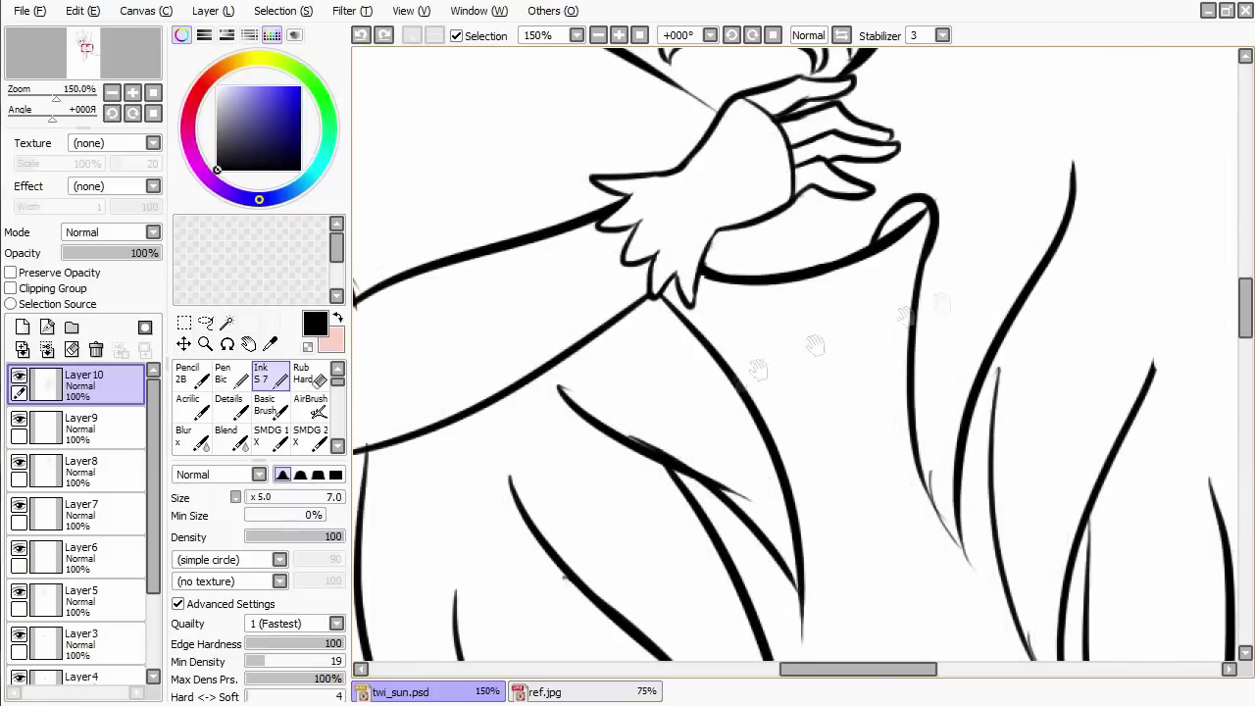
key("e")
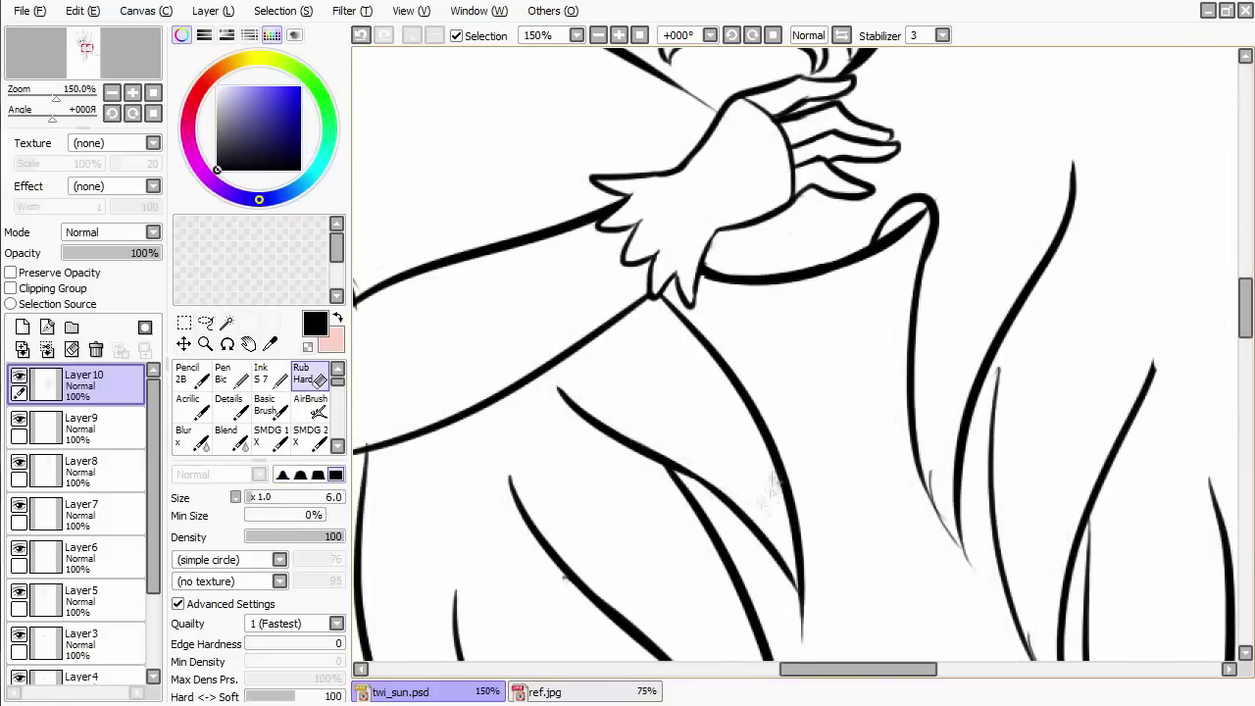
scroll(755, 495, "down", 3)
key("e")
key("ctrl+z")
key("e")
scroll(789, 505, "right", 2)
scroll(789, 505, "up", 1)
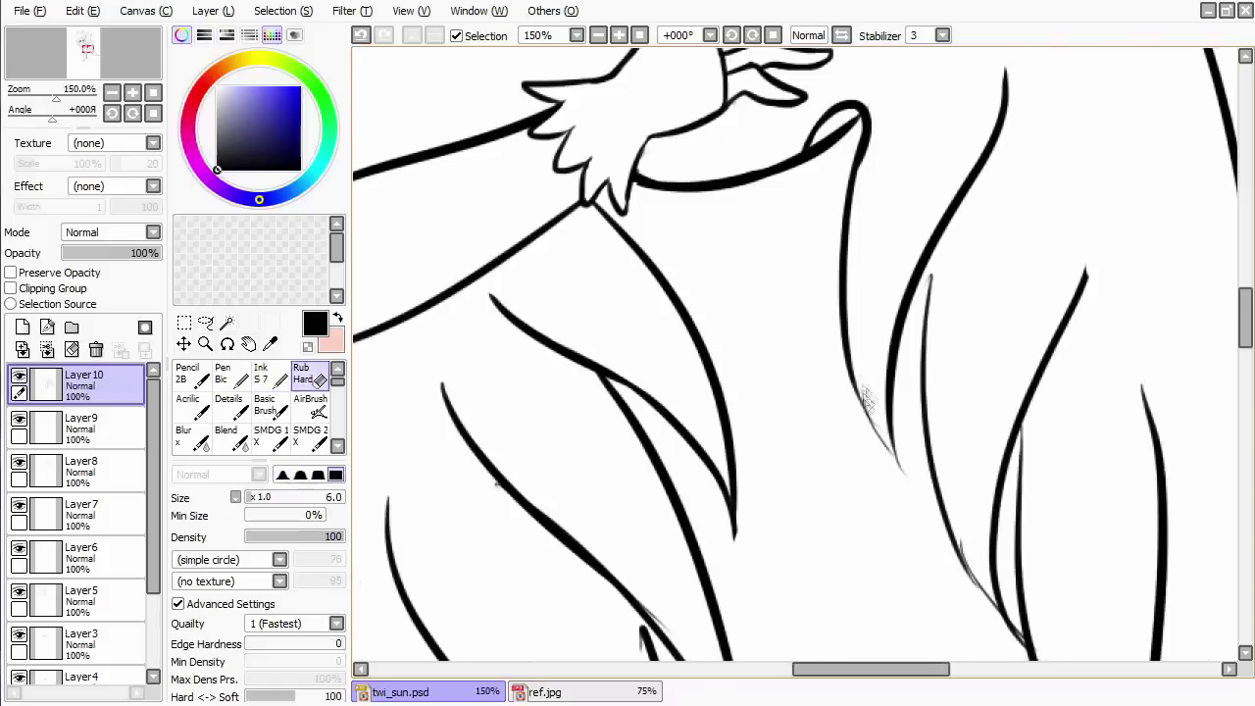
Ink and sharpen the pointed tip of the right wing's first feather.
key("e")
left_click_drag(845, 357, 911, 481)
key("e")
left_click_drag(863, 387, 882, 431)
key("e")
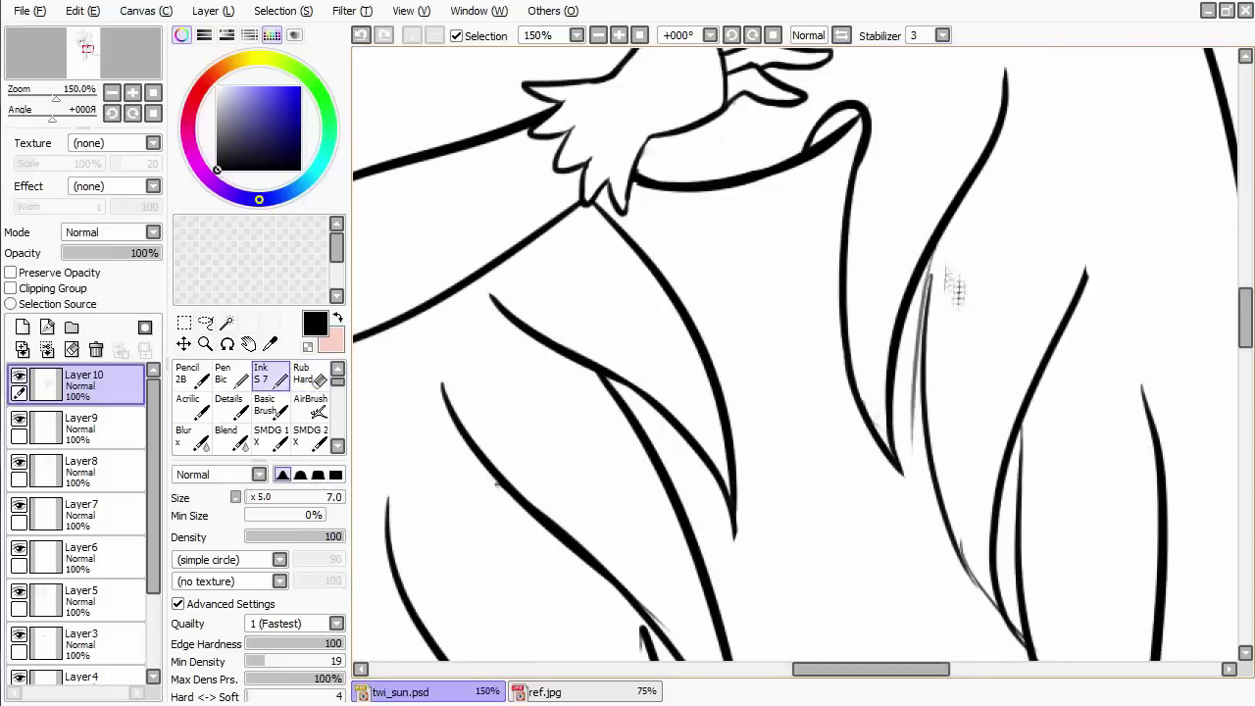
Extend the inner line of the right wing's second feather up to join the first feather's edge.
left_click_drag(937, 254, 931, 510)
scroll(941, 490, "down", 3)
scroll(941, 491, "right", 1)
Erase the stray strokes around the pointed tip of the right wing's second feather.
key("e")
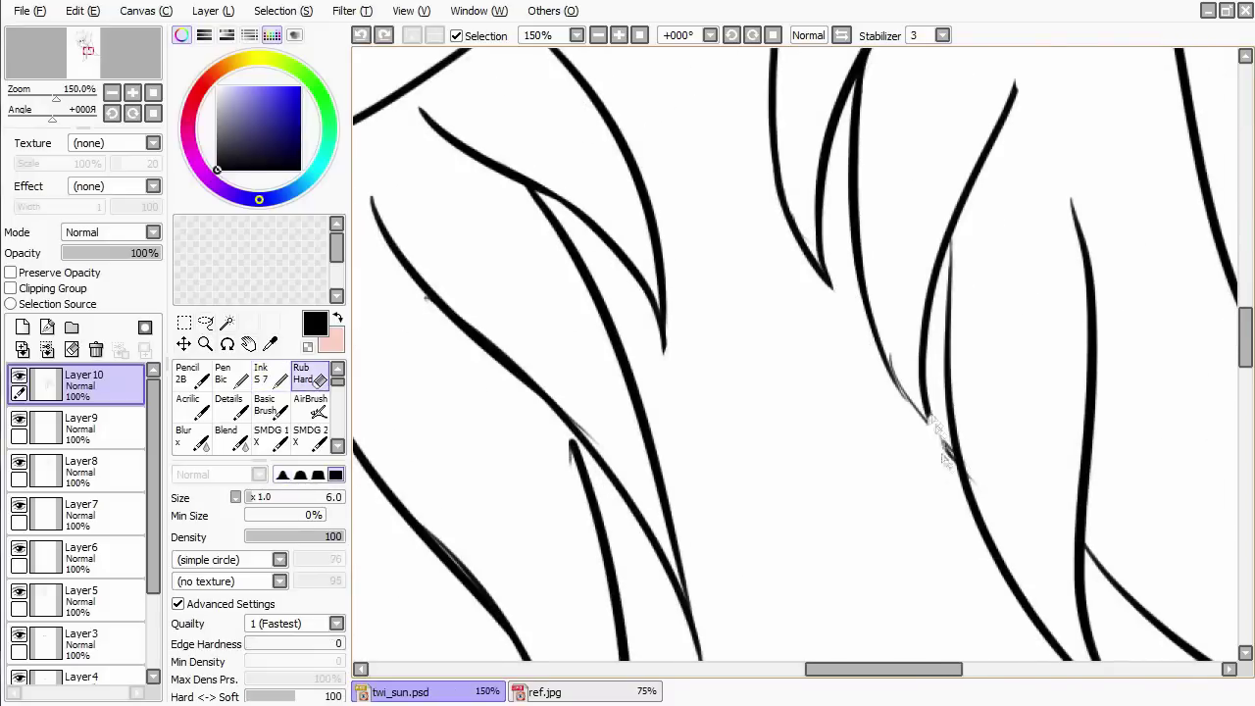
key("e")
left_click_drag(941, 292, 938, 514)
scroll(912, 412, "up", 1)
scroll(912, 412, "left", 1)
key("e")
left_click_drag(887, 289, 888, 392)
key("e")
key("ctrl+z")
scroll(888, 392, "up", 3)
scroll(888, 392, "right", 1)
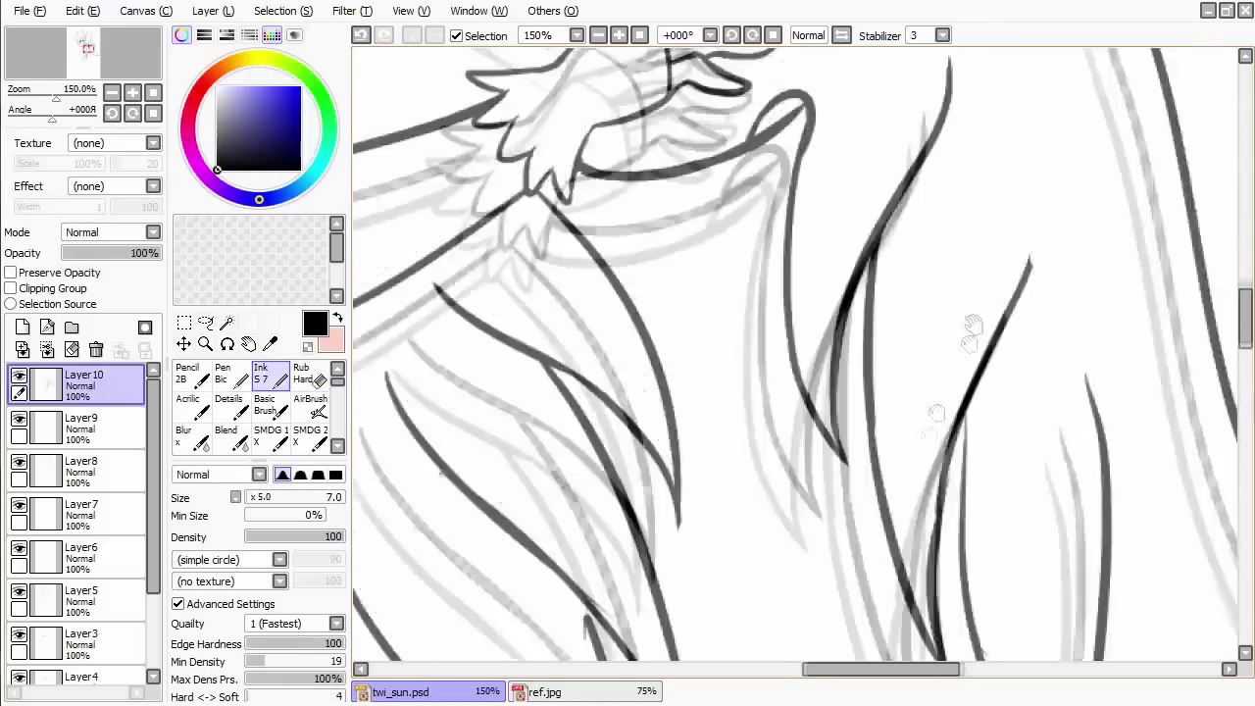
Taper the upper end of the line that forms the right wing's second feather.
key("e")
left_click_drag(988, 358, 983, 432)
scroll(985, 402, "down", 3)
key("e")
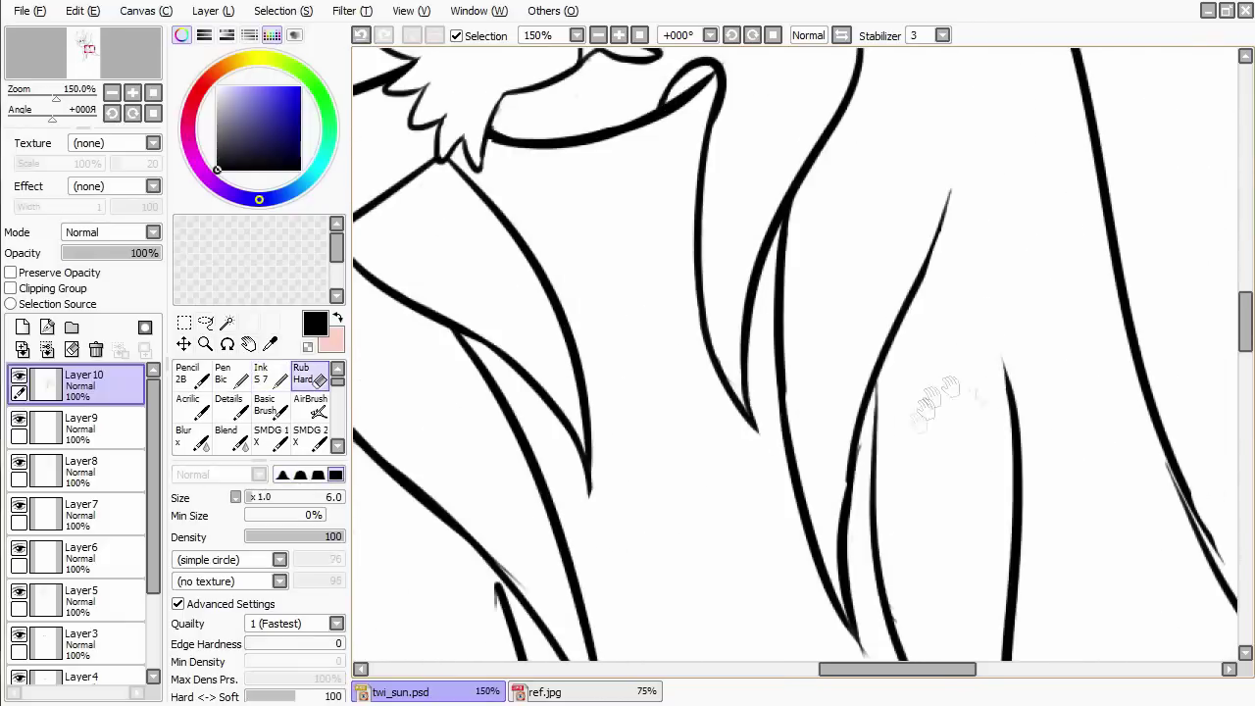
scroll(924, 406, "down", 3)
key("e")
left_click_drag(905, 336, 900, 412)
scroll(900, 412, "down", 2)
key("ctrl+z")
key("e")
left_click_drag(887, 255, 864, 534)
scroll(879, 367, "down", 2)
scroll(881, 367, "up", 2)
key("ctrl+z")
Thicken the third feather's inner line up to its branching point on the right wing and clean the second feather's tip.
key("e")
key("e")
key("e")
key("e")
scroll(872, 472, "up", 2)
key("e")
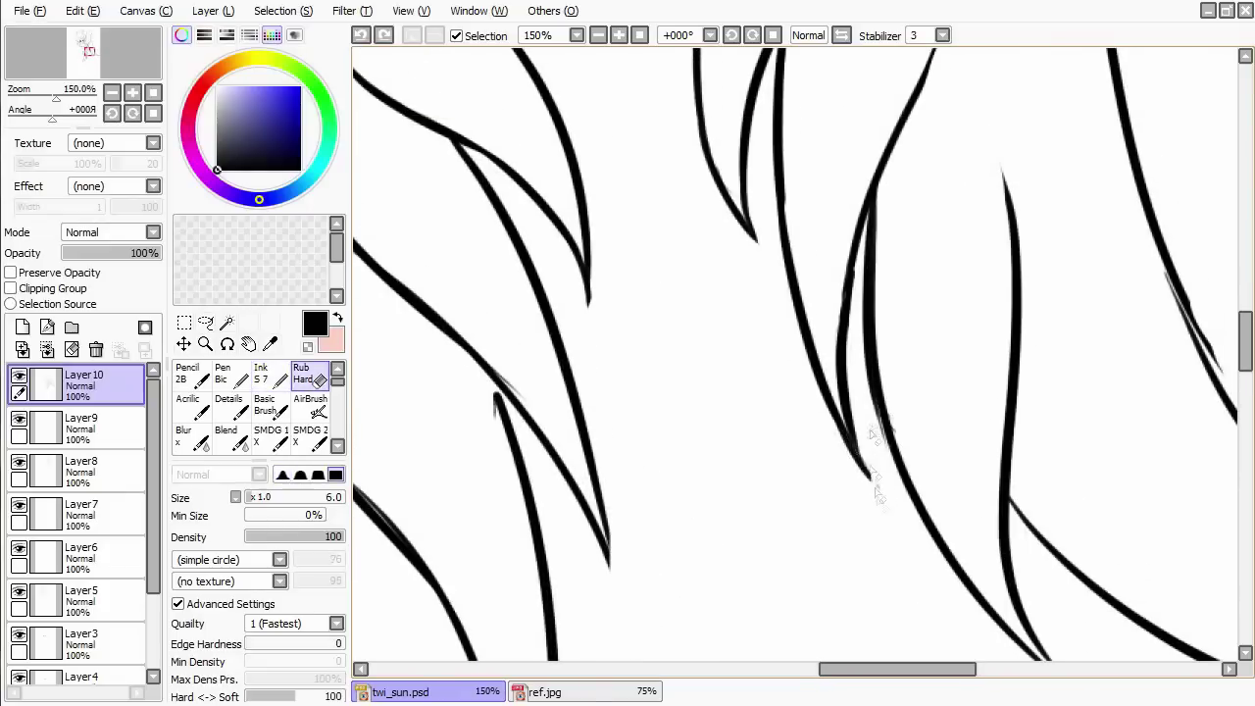
left_click_drag(879, 517, 902, 440)
key("e")
key("e")
scroll(901, 441, "down", 2)
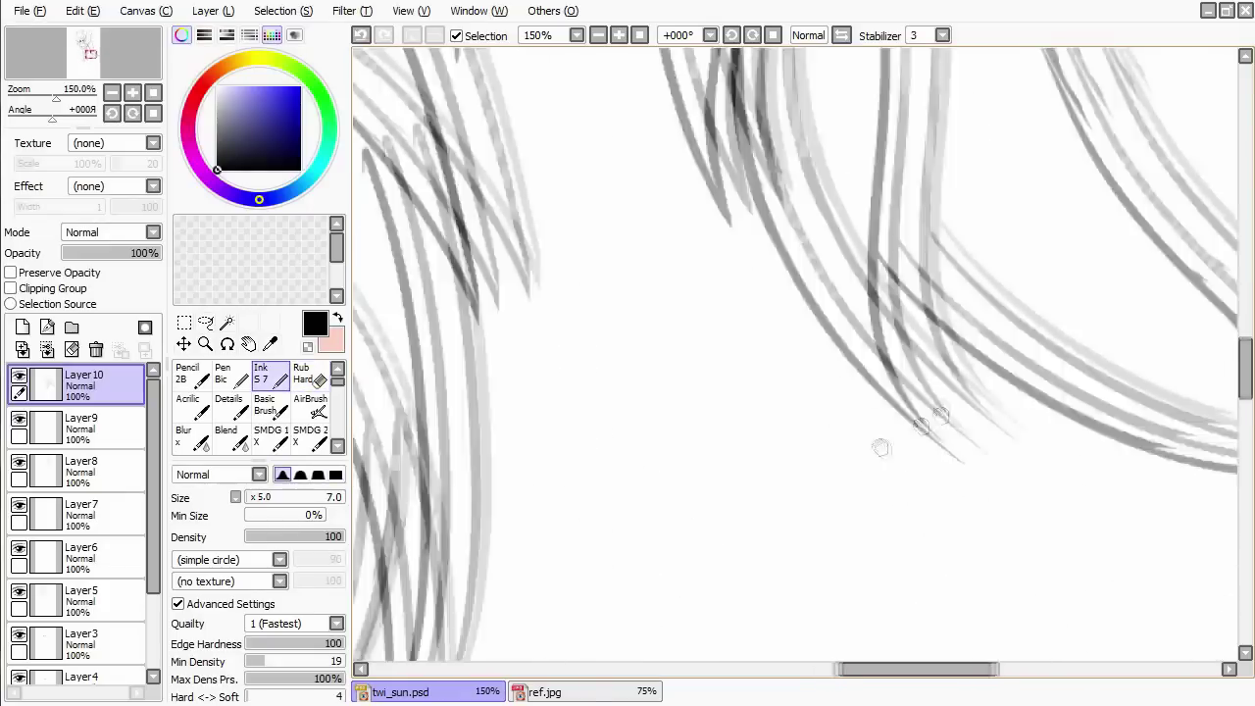
Ink the tip of the right wing's third feather to a sharp point and erase the overshooting stroke.
key("e")
scroll(896, 330, "down", 3)
scroll(890, 342, "up", 3)
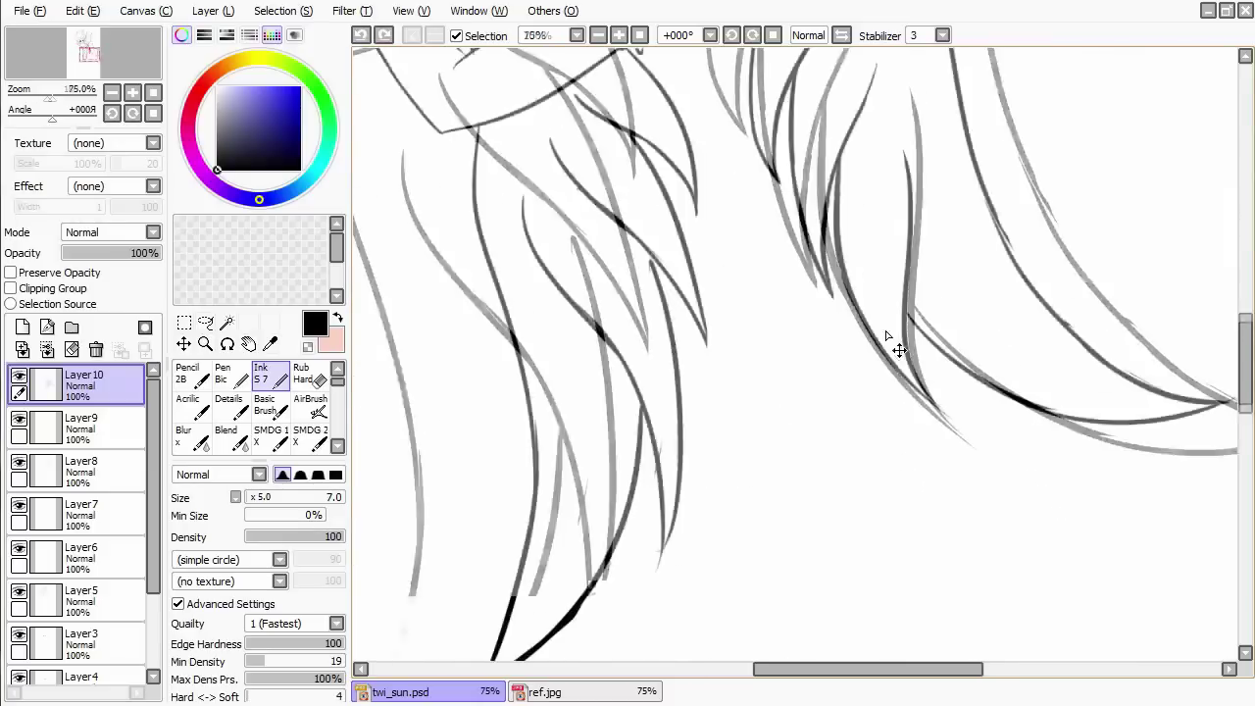
key("e")
key("e")
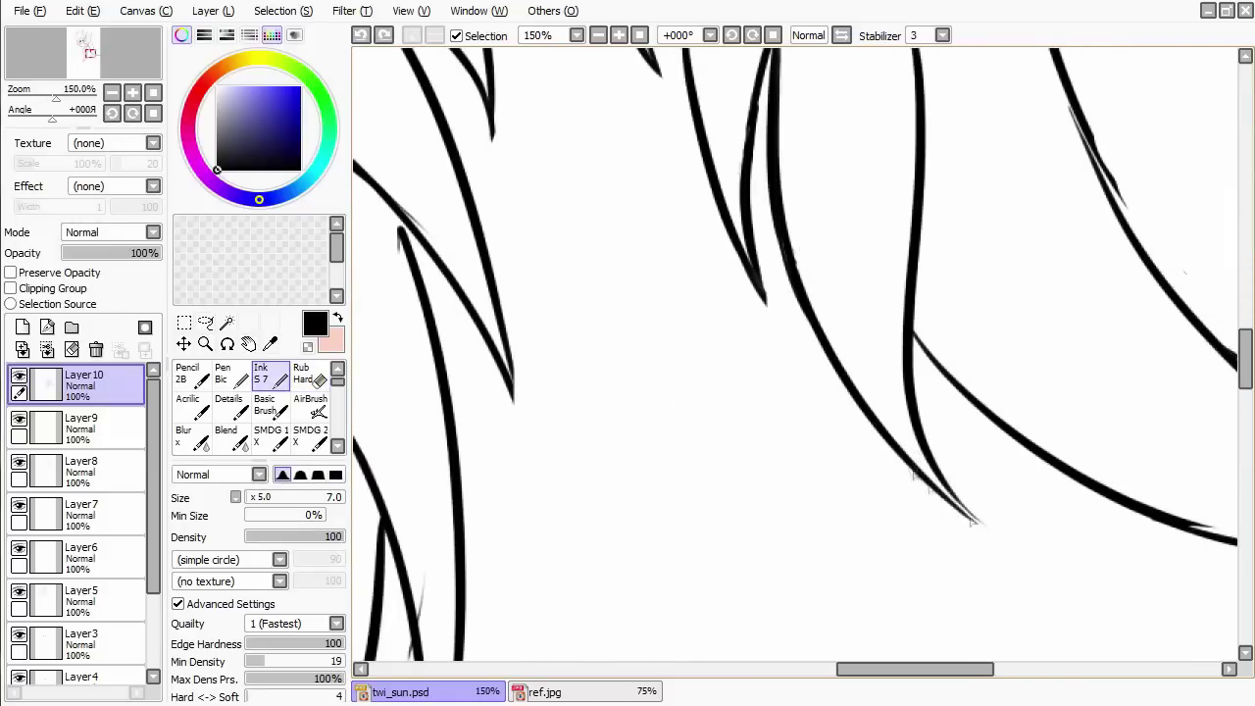
left_click_drag(956, 499, 1037, 550)
key("e")
key("e")
right_click(277, 377)
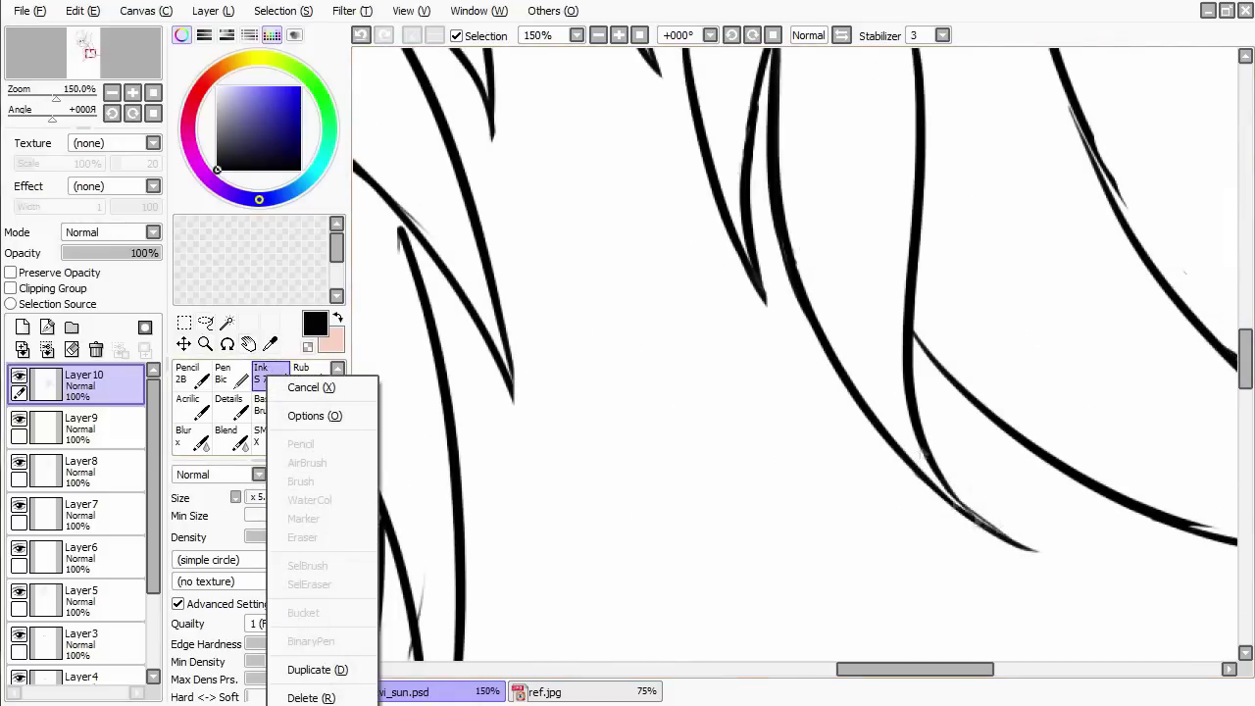
left_click(799, 373)
key("e")
mouse_move(963, 490)
left_mouse_down()
mouse_move(943, 502)
mouse_move(965, 524)
mouse_move(1030, 461)
mouse_move(832, 364)
mouse_move(792, 392)
mouse_move(822, 443)
left_mouse_up()
Smooth the overlapping strokes along the outer and lower edges of the right wing's largest feather.
left_click_drag(1020, 647, 779, 299)
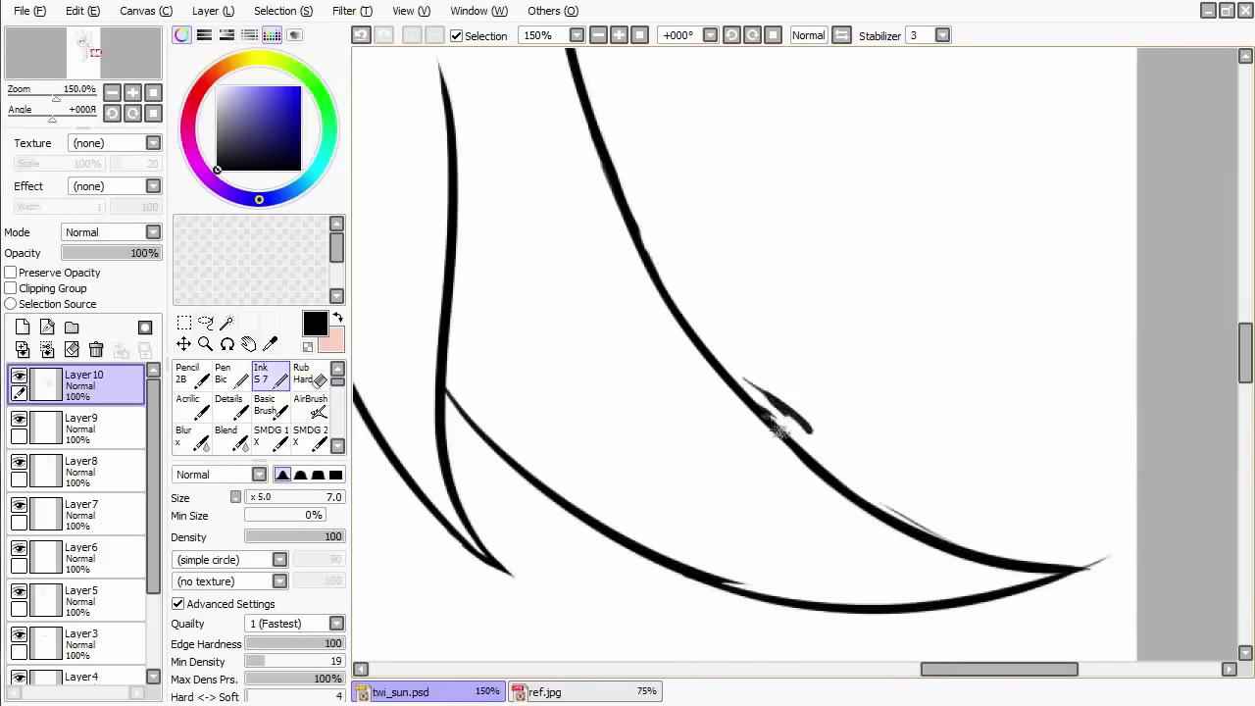
left_click_drag(823, 423, 790, 412)
key("n")
left_click_drag(985, 469, 1027, 415)
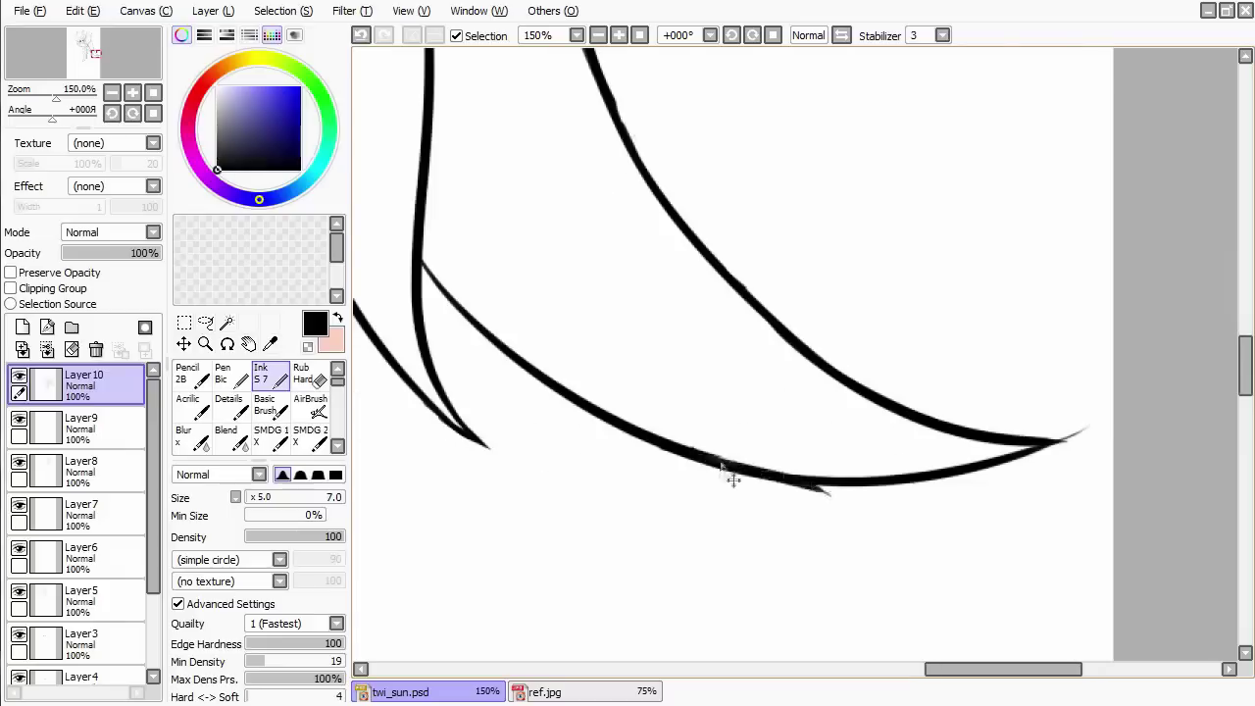
Clean up the stray strokes along the left wing's narrow lower feather and its tip.
key("e")
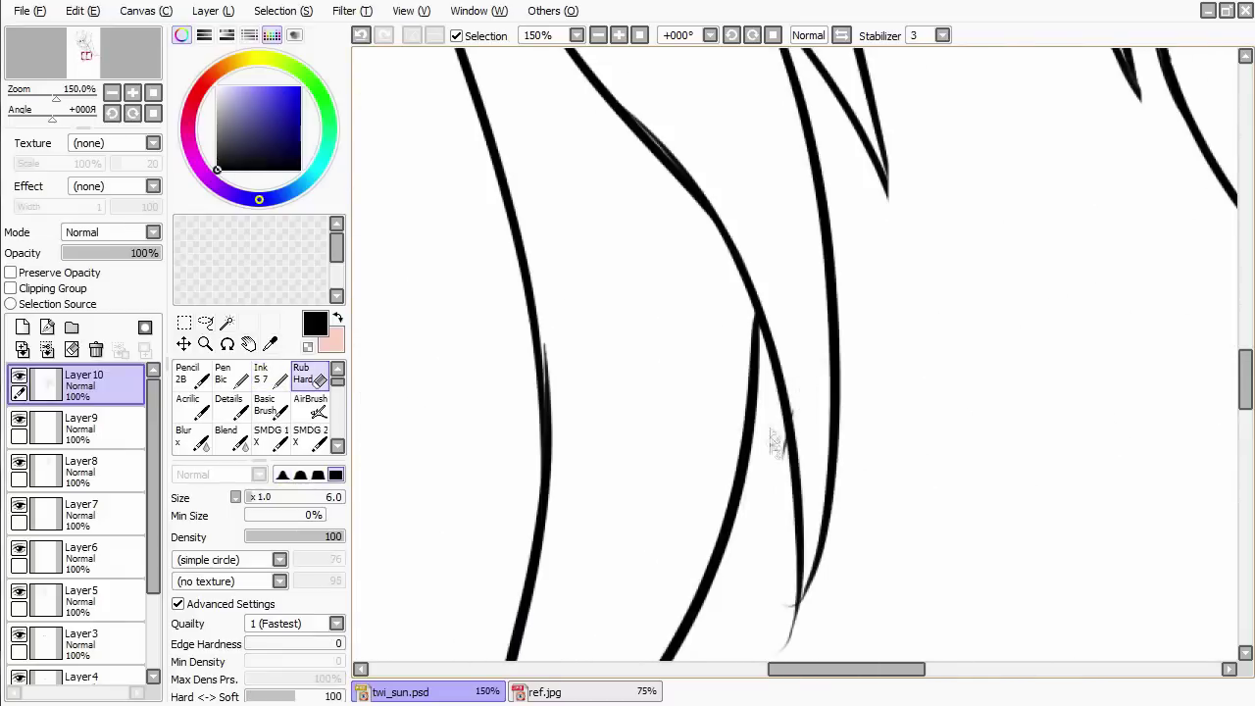
key("n")
key("e")
left_click_drag(789, 510, 802, 461)
key("n")
Thicken the left wing's arch line where it reaches the gloved hand and erase the part overshooting the glove.
key("e")
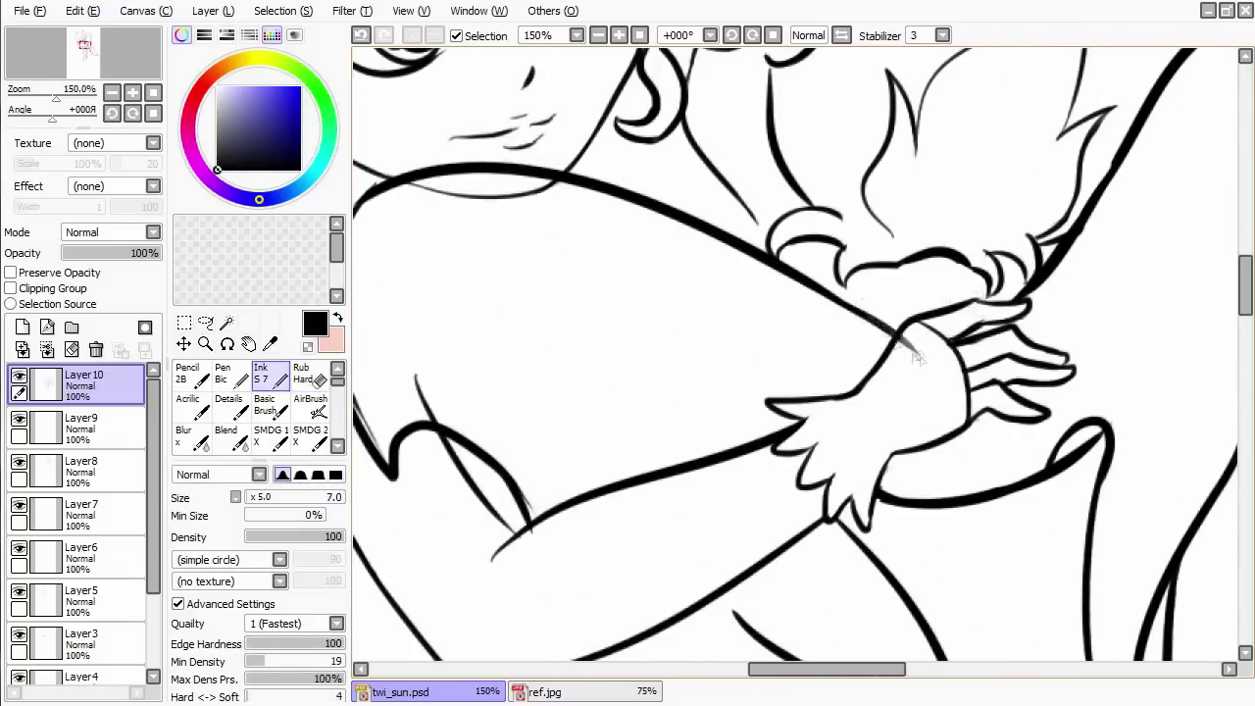
left_click_drag(833, 304, 897, 341)
key("e")
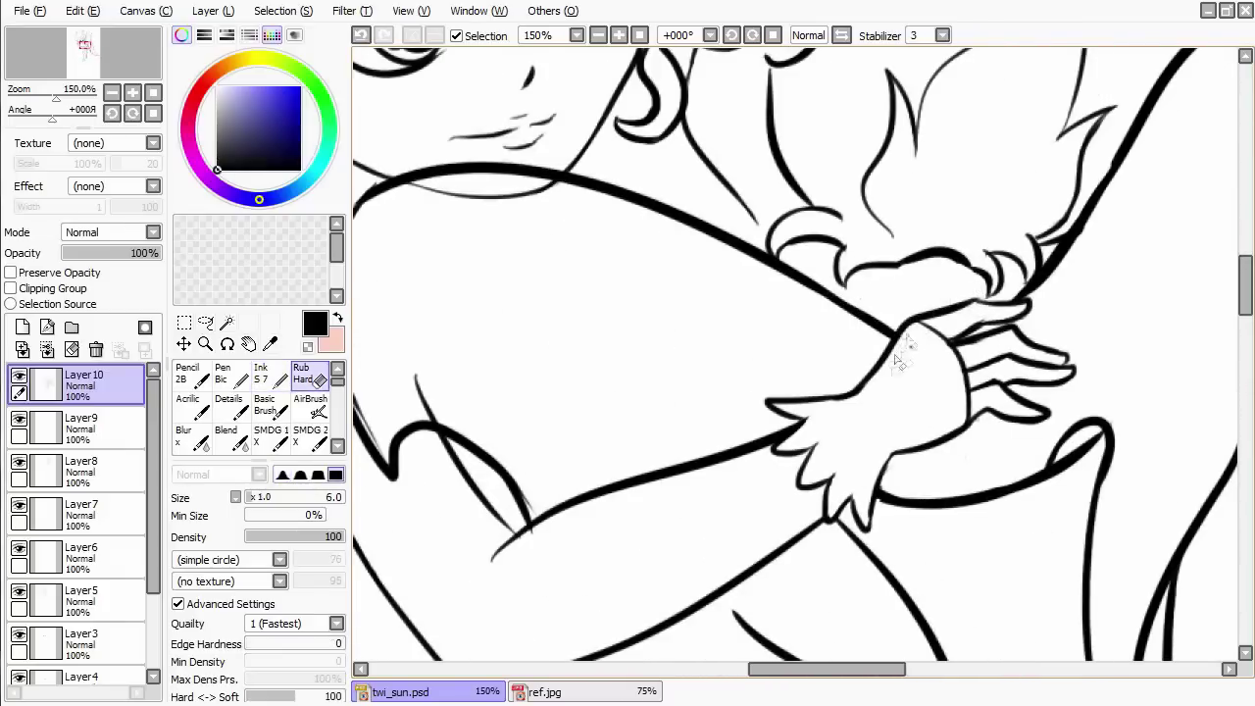
left_click_drag(883, 338, 911, 373)
key("n")
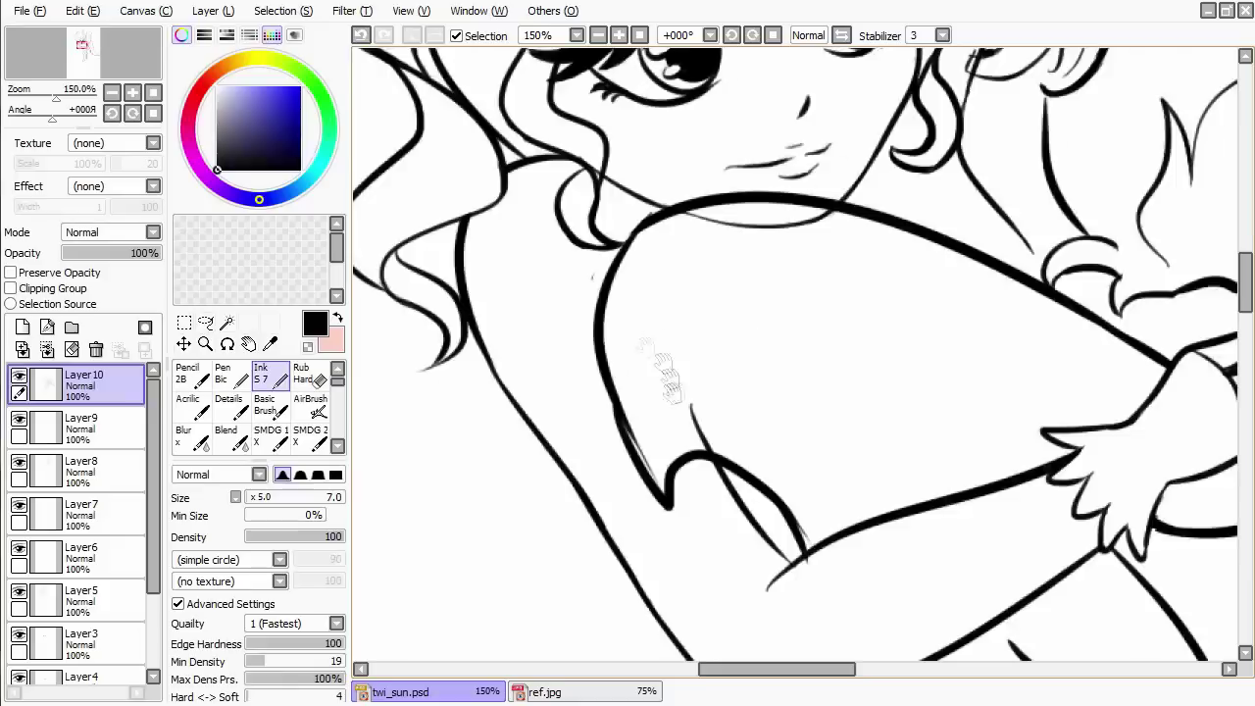
Thicken the left wing's arch below the hair curl and clean its edge down to the hooked tip.
left_click_drag(667, 368, 706, 407)
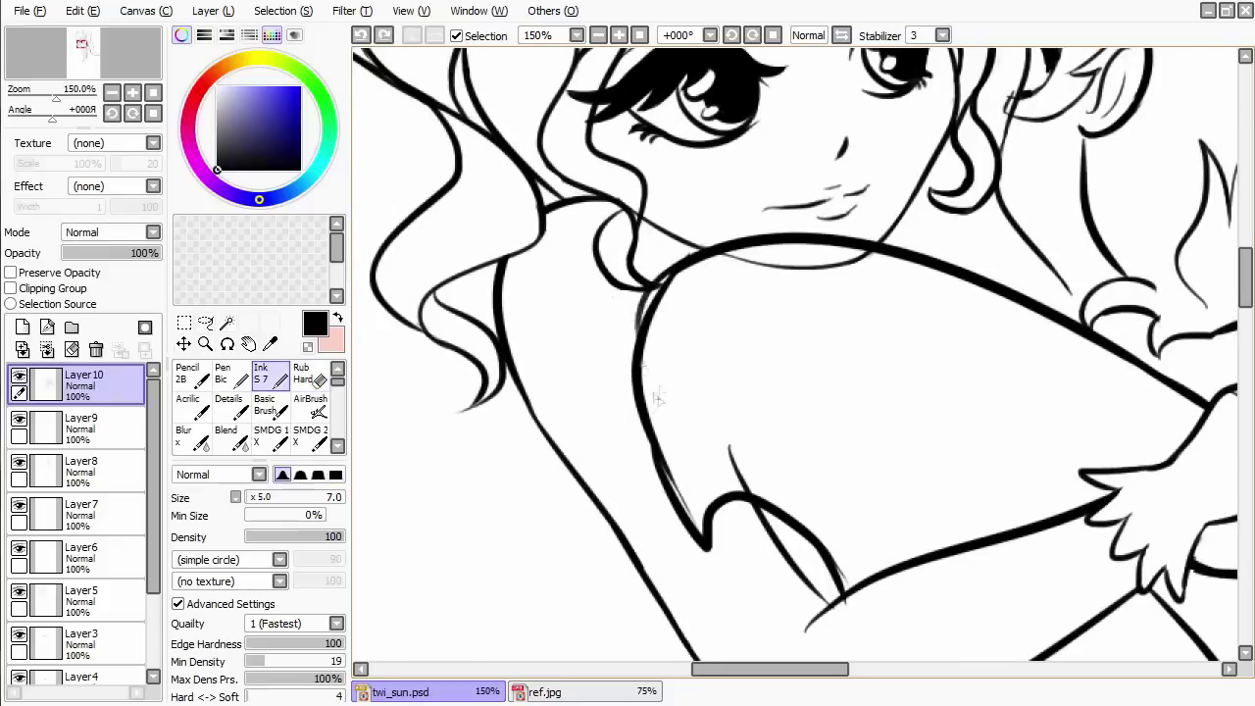
key("e")
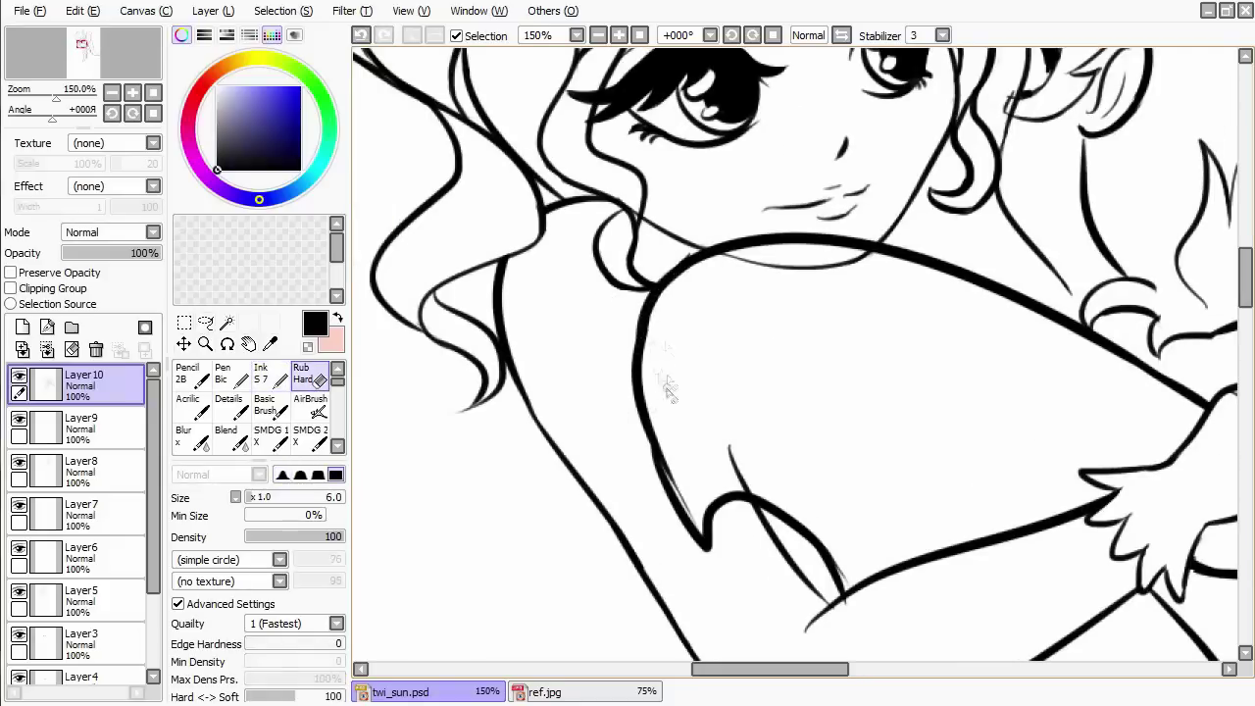
mouse_move(659, 389)
left_mouse_down()
mouse_move(649, 353)
mouse_move(686, 480)
mouse_move(676, 461)
mouse_move(689, 478)
mouse_move(530, 431)
left_mouse_up()
key("n")
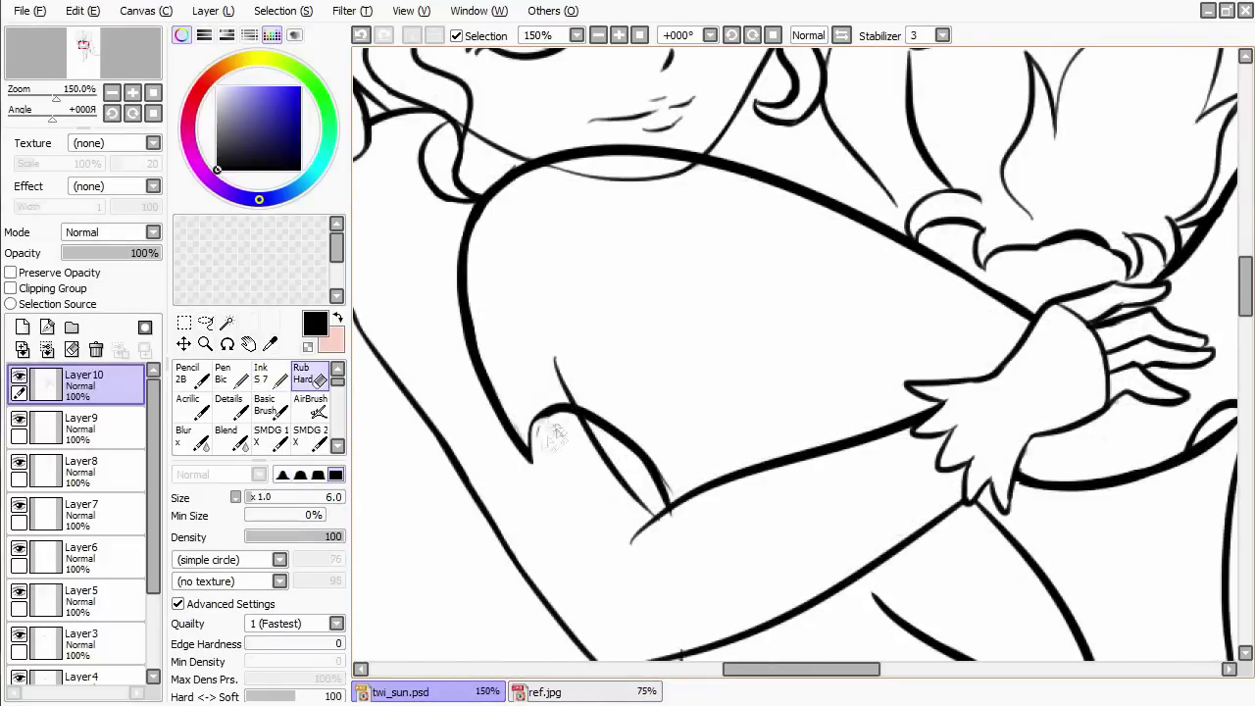
Sharpen the left wing's hooked tip and refine the curve running from the hook down to the arm.
key("e")
left_click_drag(542, 431, 534, 459)
key("n")
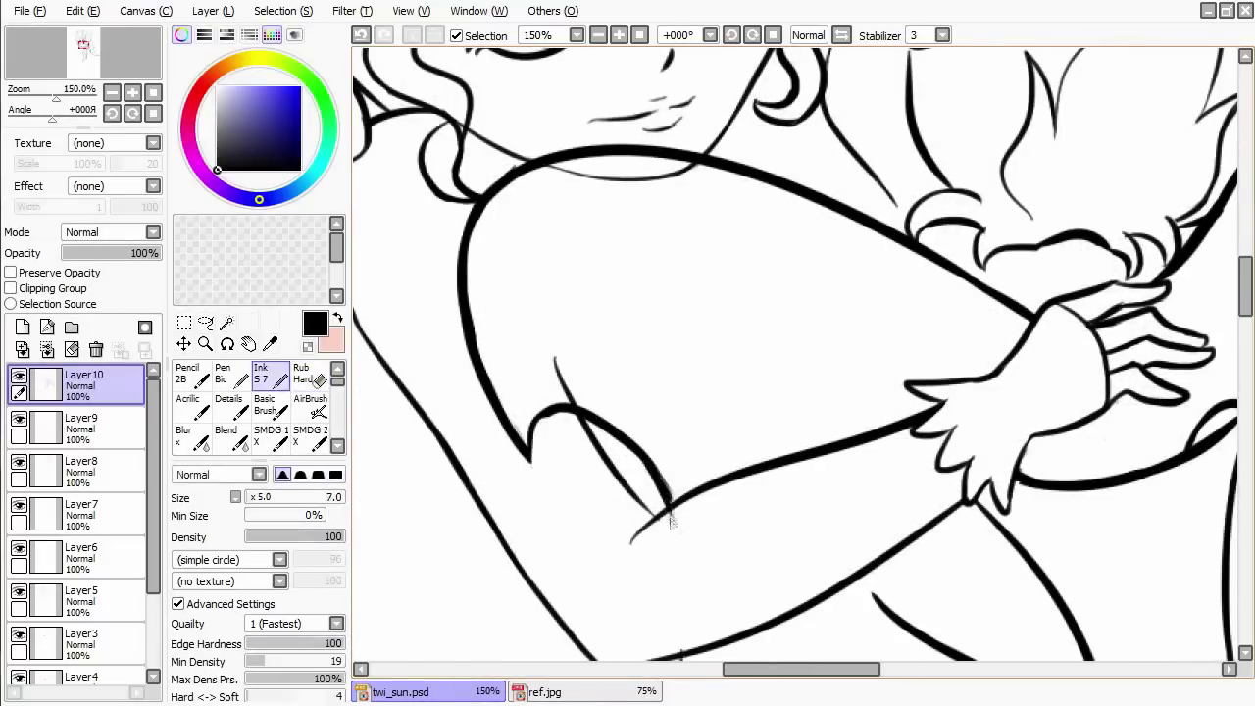
key("e")
left_click_drag(635, 453, 673, 512)
key("n")
key("e")
mouse_move(656, 458)
left_mouse_down()
mouse_move(673, 490)
mouse_move(639, 435)
left_mouse_up()
key("n")
Join the left wing's third feather line cleanly to the feather above it and erase the stray ends.
scroll(553, 442, "down", 5)
scroll(554, 442, "down", 4)
scroll(638, 328, "right", 3)
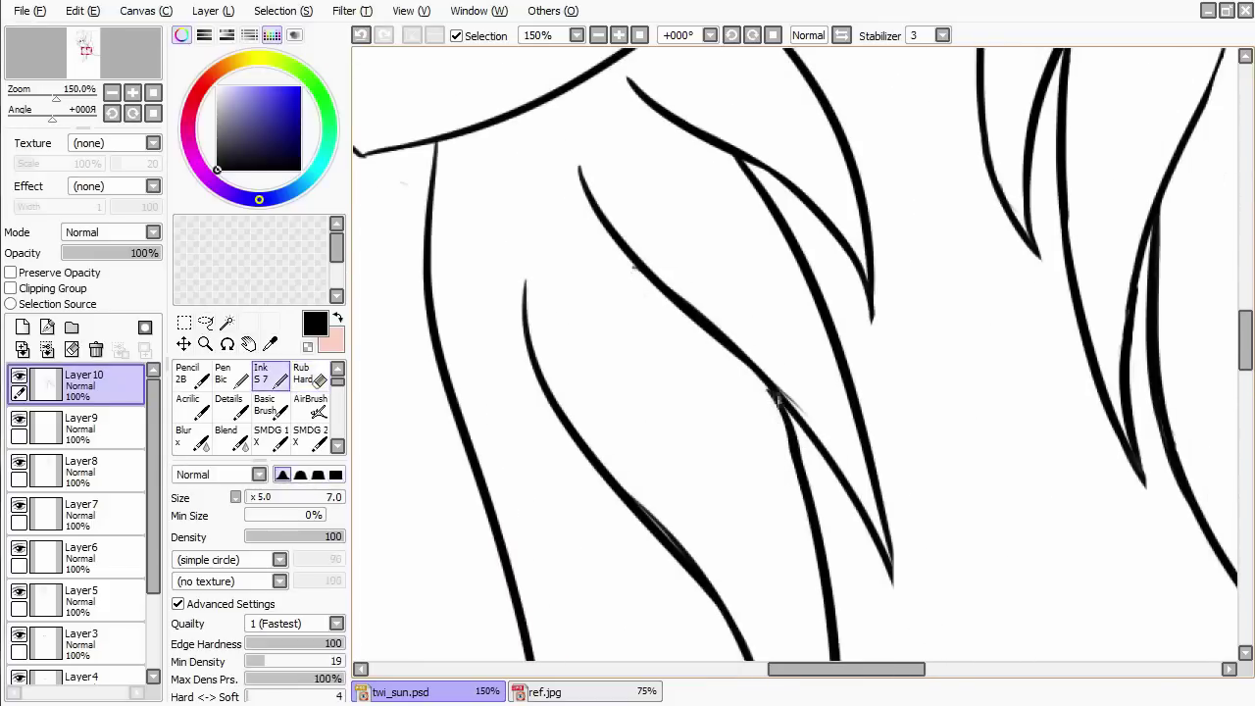
key("e")
left_click_drag(780, 397, 809, 421)
scroll(774, 402, "down", 1)
scroll(755, 392, "right", 1)
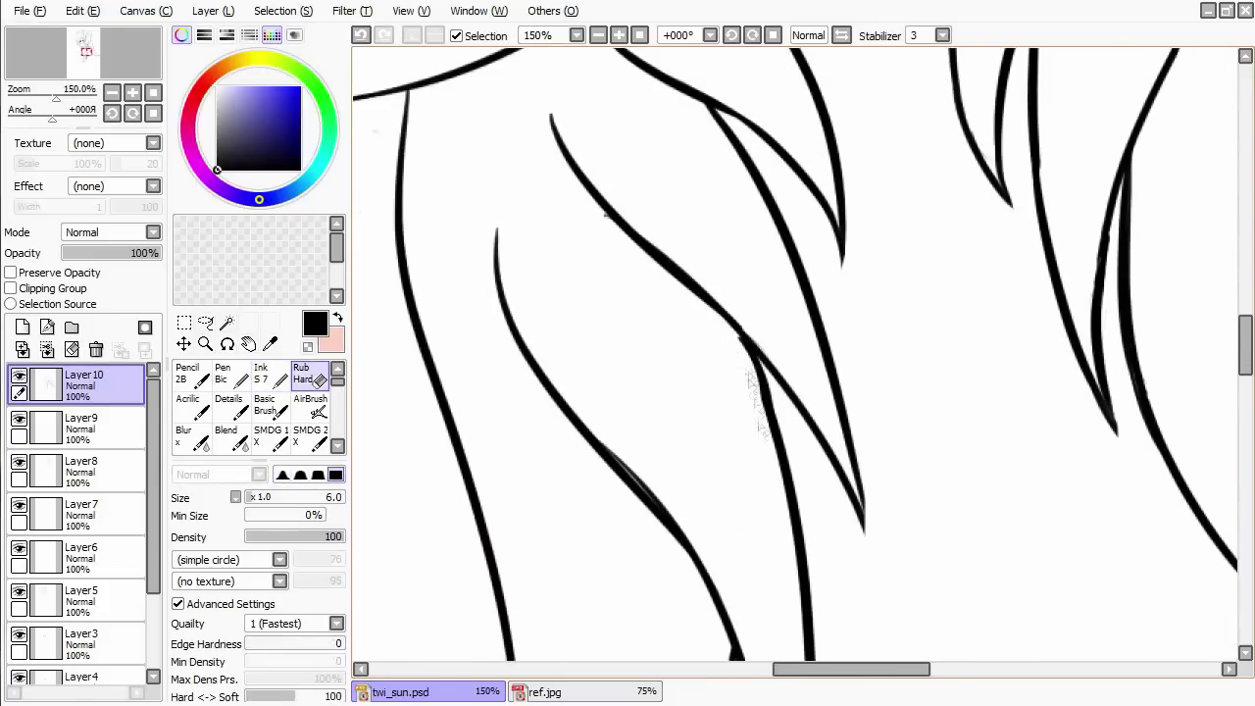
Smooth the doubled strokes along the left wing's long lower feather and its outer edge.
scroll(687, 411, "left", 2)
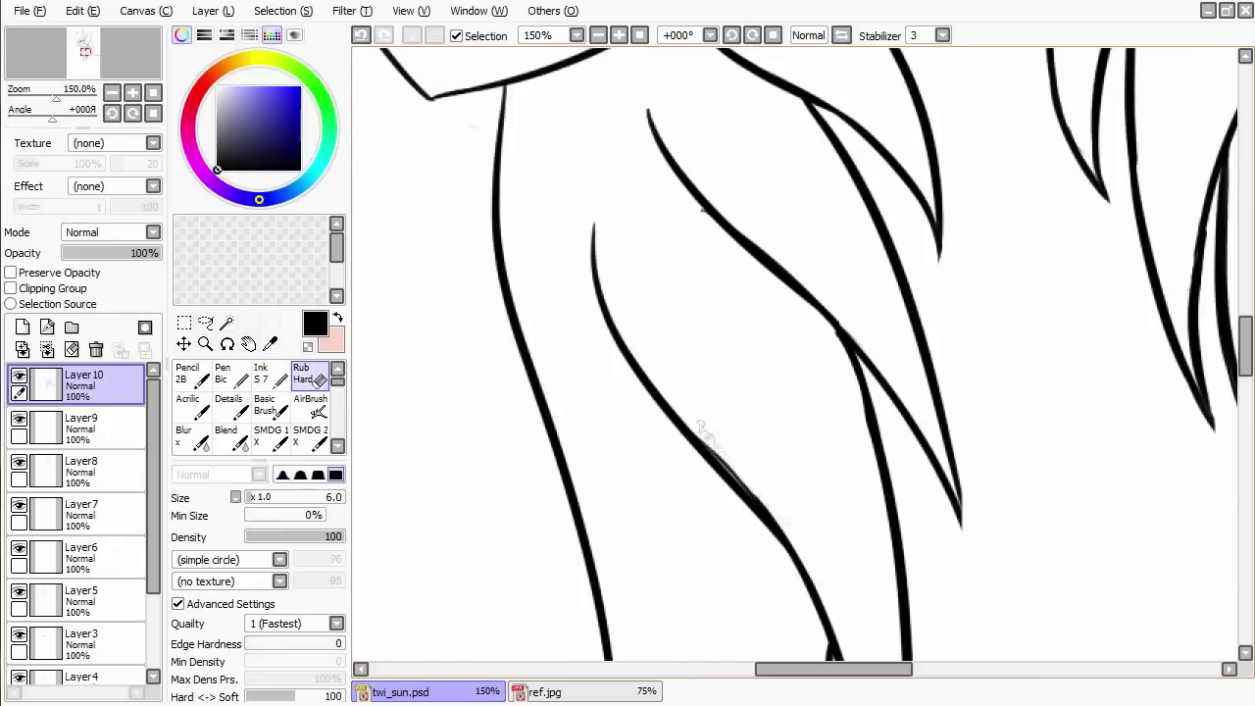
scroll(686, 446, "down", 3)
scroll(663, 434, "left", 3)
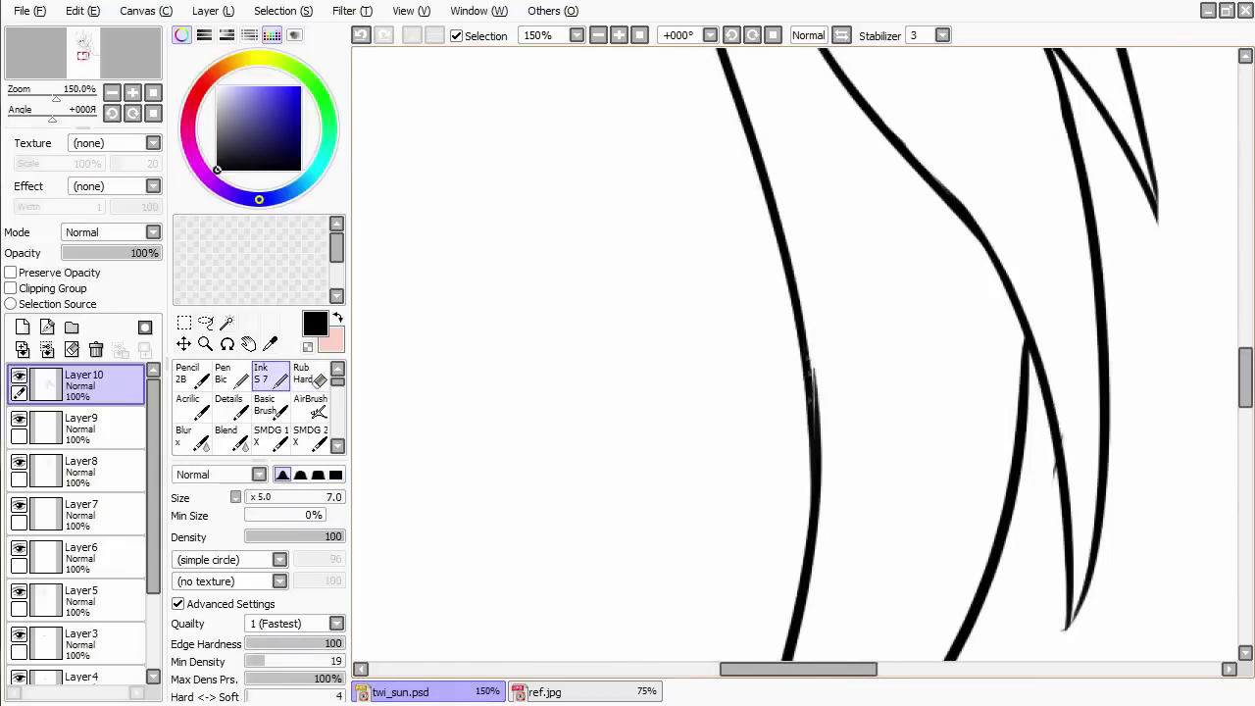
scroll(813, 383, "down", 2)
scroll(916, 348, "down", 2)
scroll(899, 428, "left", 2)
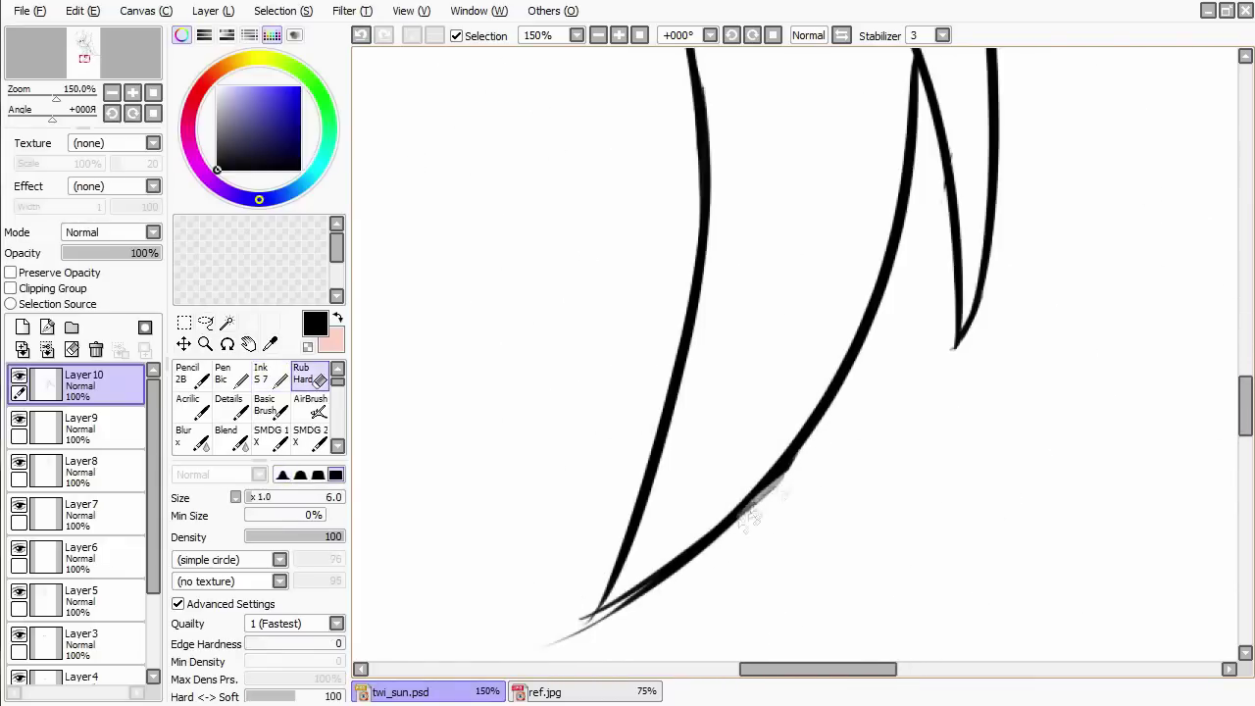
Ink the left wing's lowest feather tip to a clean point and erase the stray line ends beyond it.
scroll(818, 477, "down", 2)
scroll(799, 505, "left", 2)
key("n")
left_click_drag(789, 466, 687, 514)
key("e")
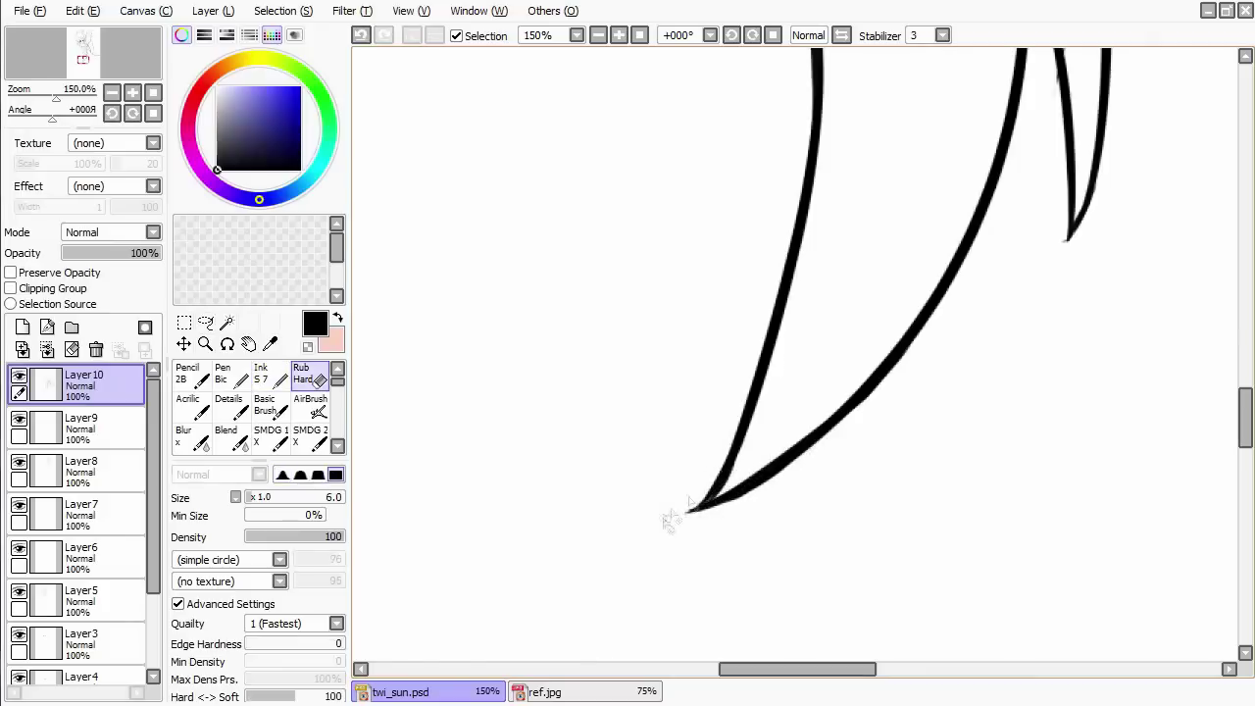
scroll(933, 395, "right", 3)
scroll(784, 441, "up", 2)
key("n")
scroll(784, 392, "right", 1)
scroll(559, 155, "down", 4)
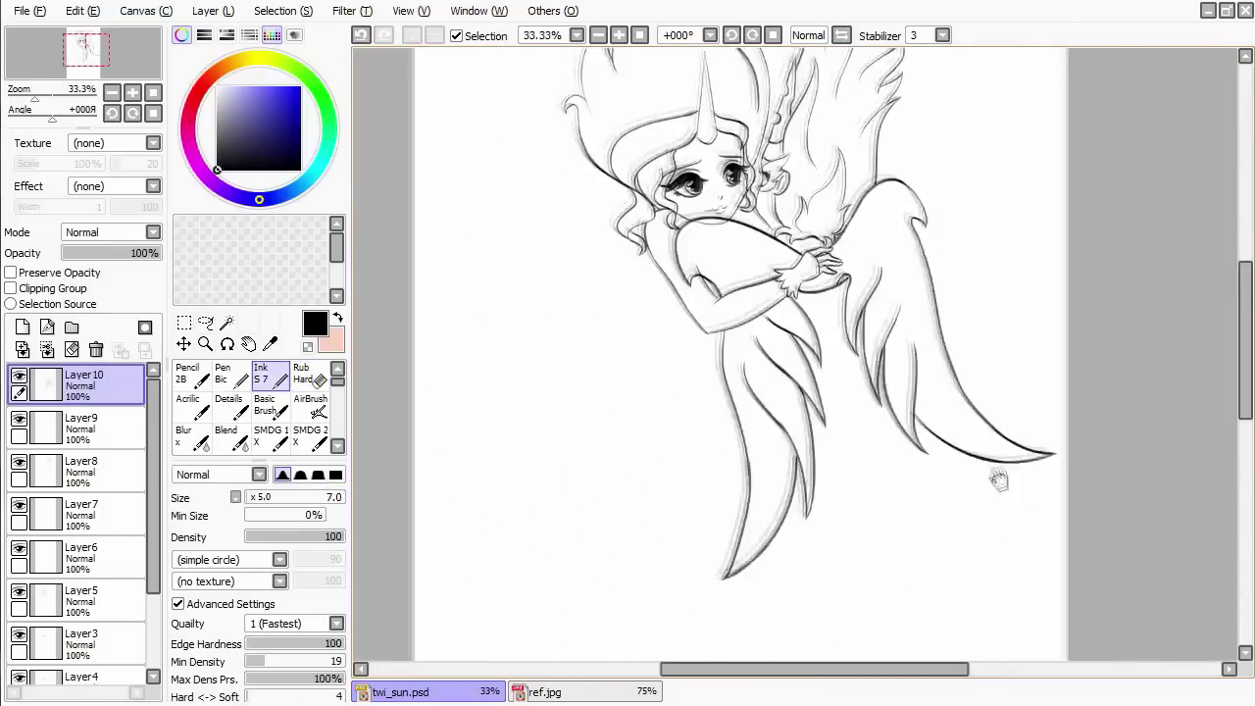
Smooth the outer line of the long feather hanging below the elbow, erasing bumps and reinking uneven spots.
scroll(1099, 460, "up", 5)
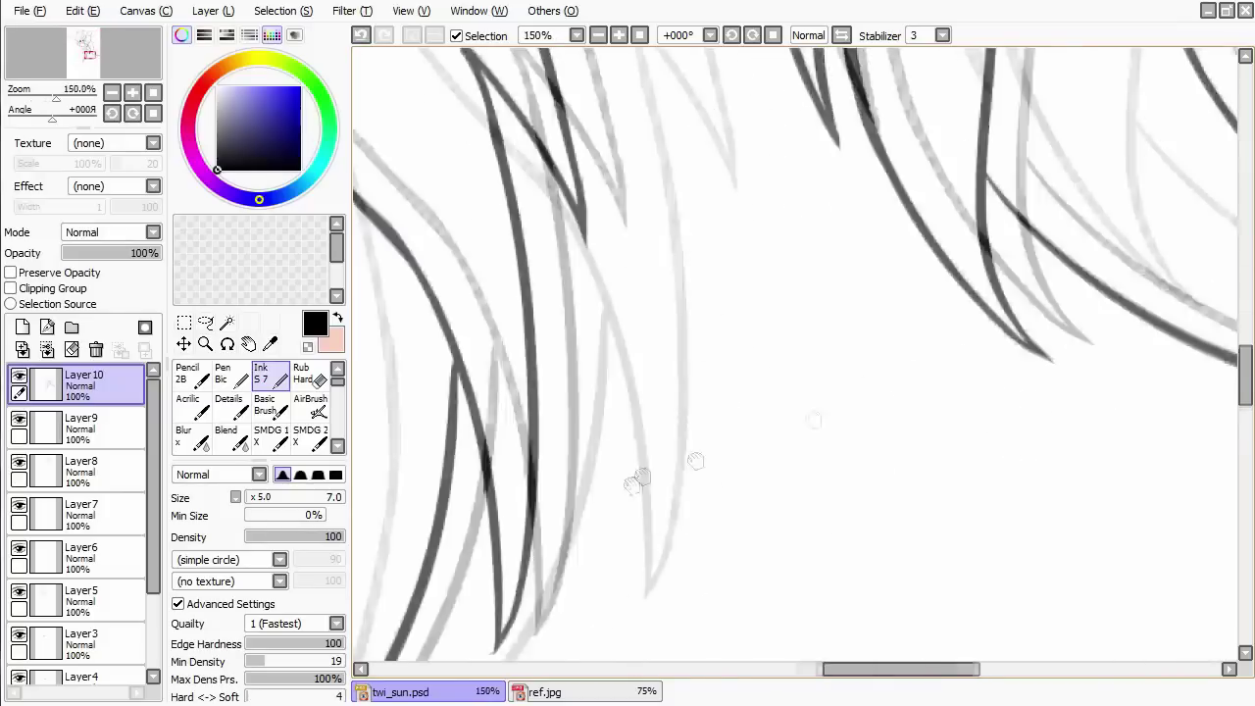
scroll(762, 364, "up", 1)
scroll(774, 499, "down", 1)
key("e")
mouse_move(781, 531)
left_mouse_down()
mouse_move(823, 314)
mouse_move(760, 588)
mouse_move(798, 301)
mouse_move(810, 387)
left_mouse_up()
key("n")
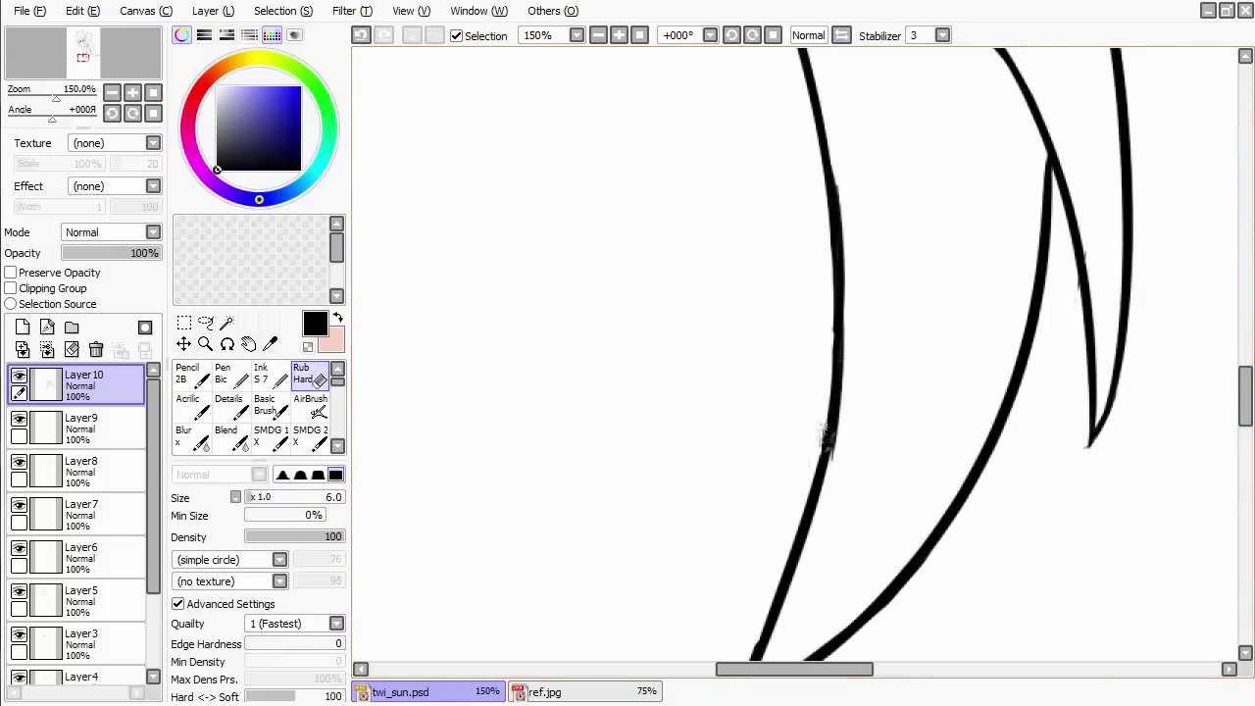
key("e")
key("n")
key("e")
key("n")
key("e")
Refine the lower stretch of the same long feather's outer edge down toward its pointed tip.
scroll(836, 461, "down", 5)
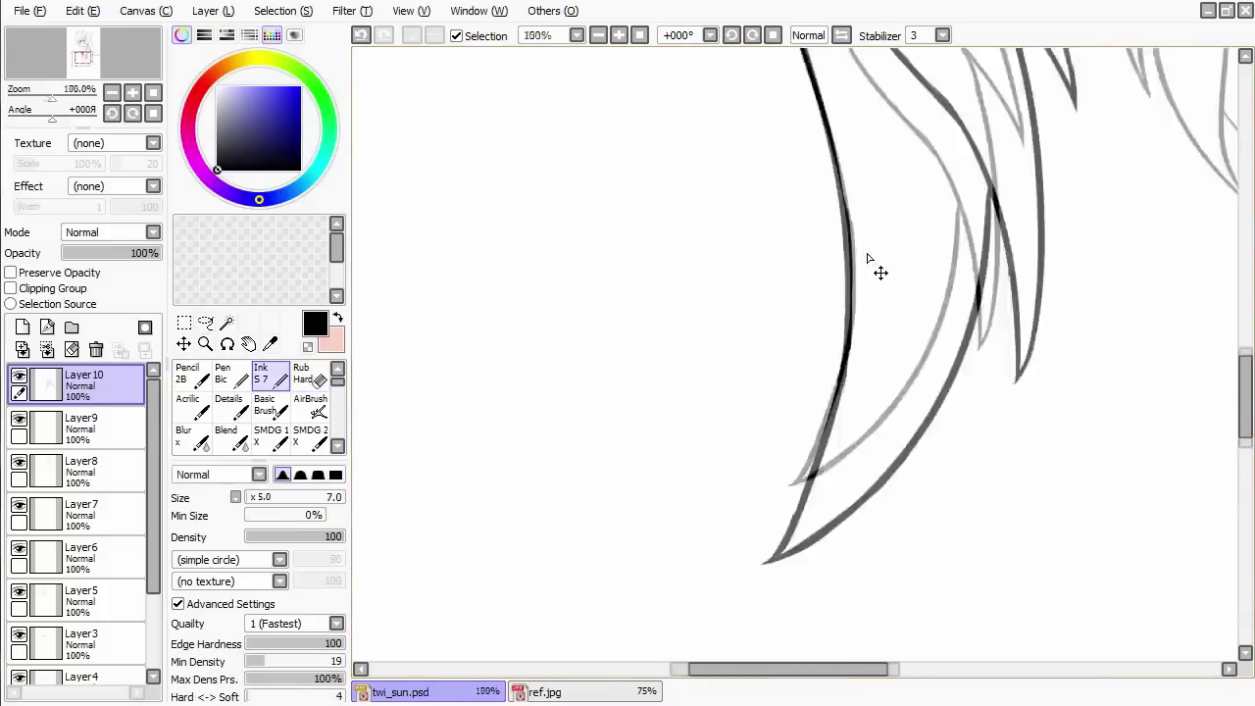
scroll(657, 331, "up", 4)
key("n")
scroll(657, 331, "up", 2)
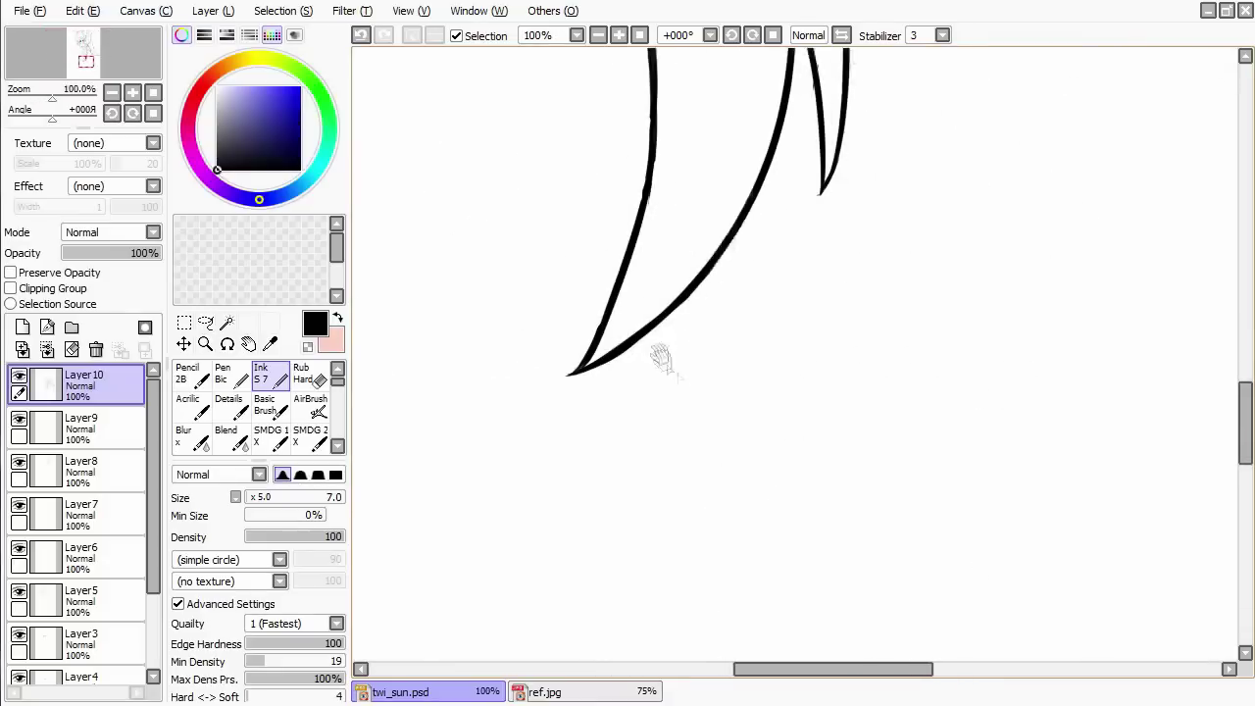
scroll(803, 171, "down", 4)
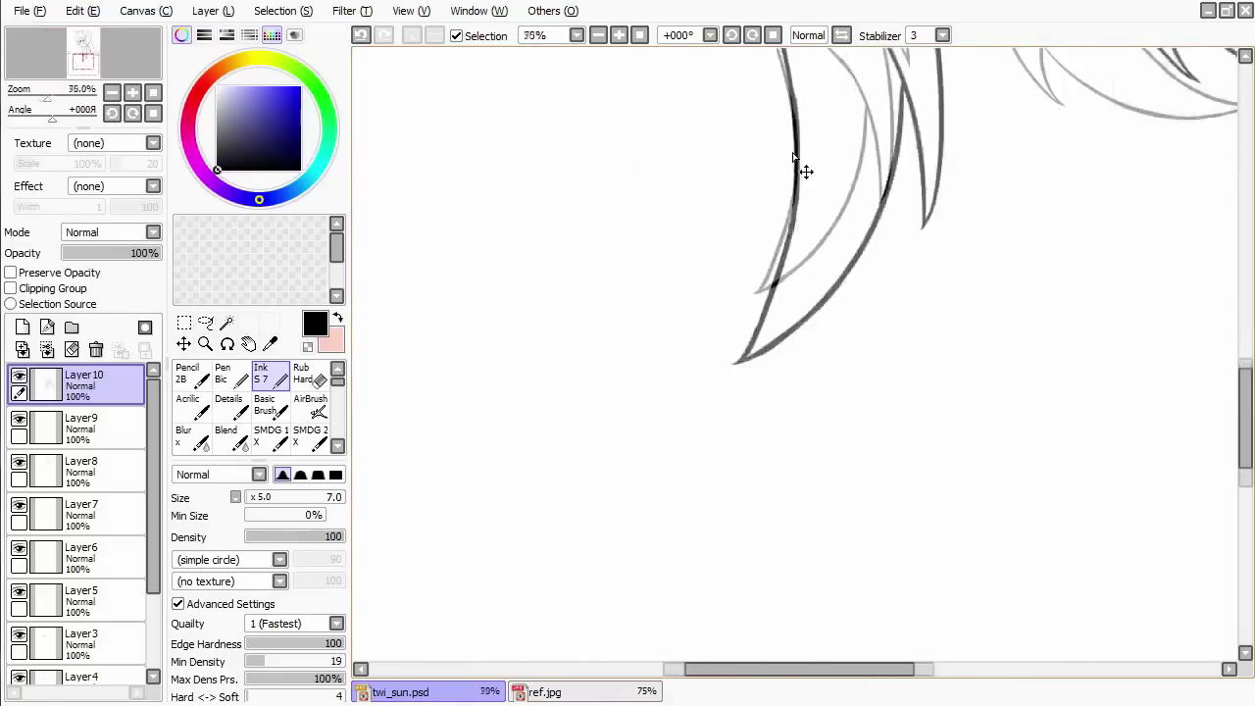
Erase the horned character's chin line where it crosses the raised arm, working on Layer2.
left_click(39, 432)
scroll(932, 461, "up", 4)
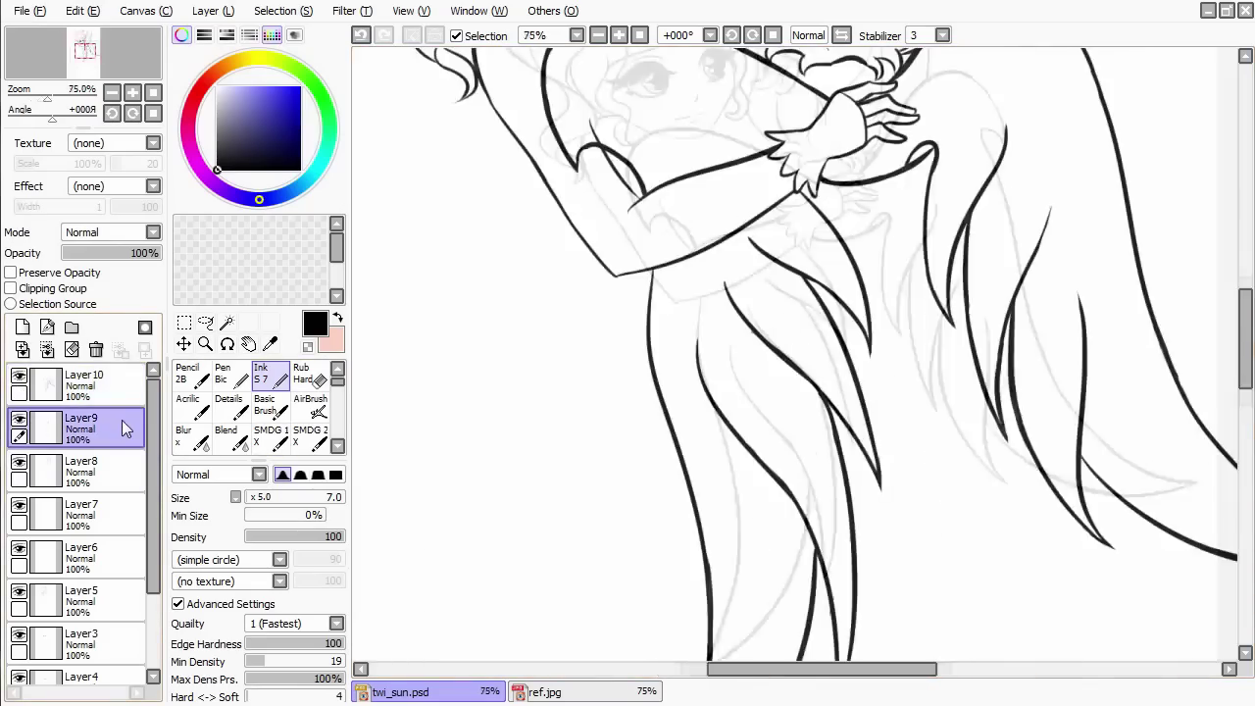
key("e")
left_click_drag(691, 438, 705, 634)
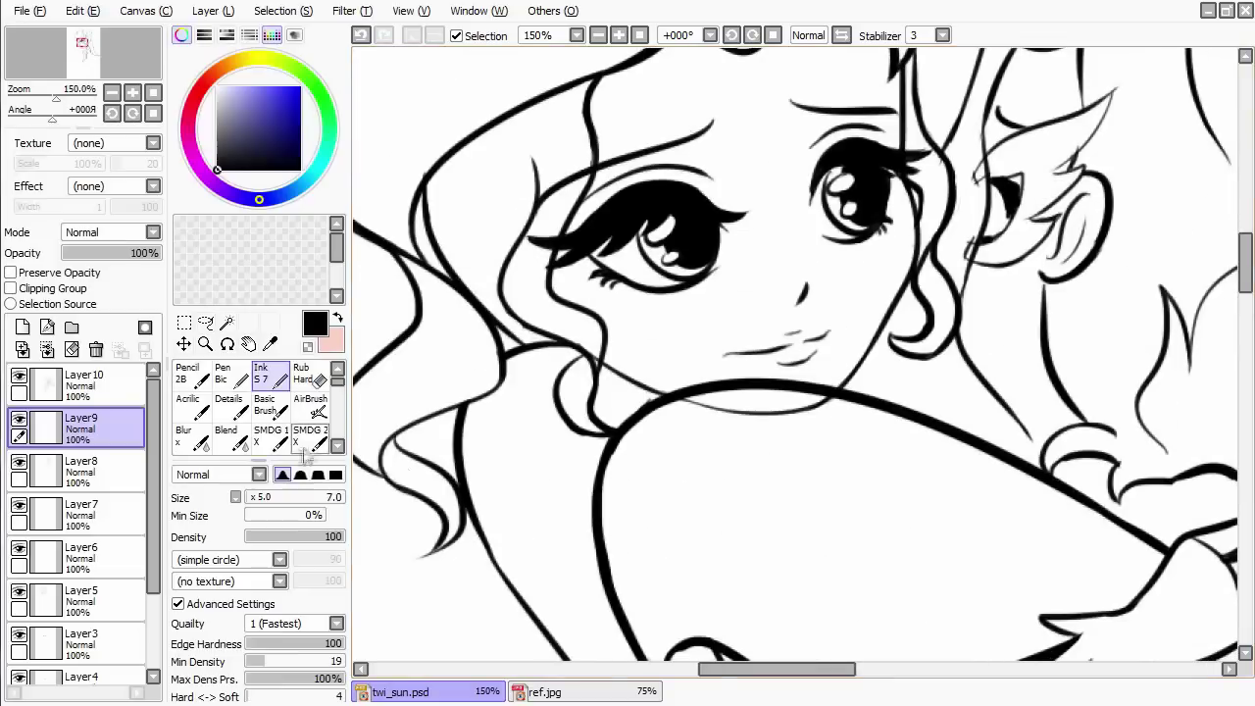
scroll(78, 529, "down", 3)
left_click(78, 620)
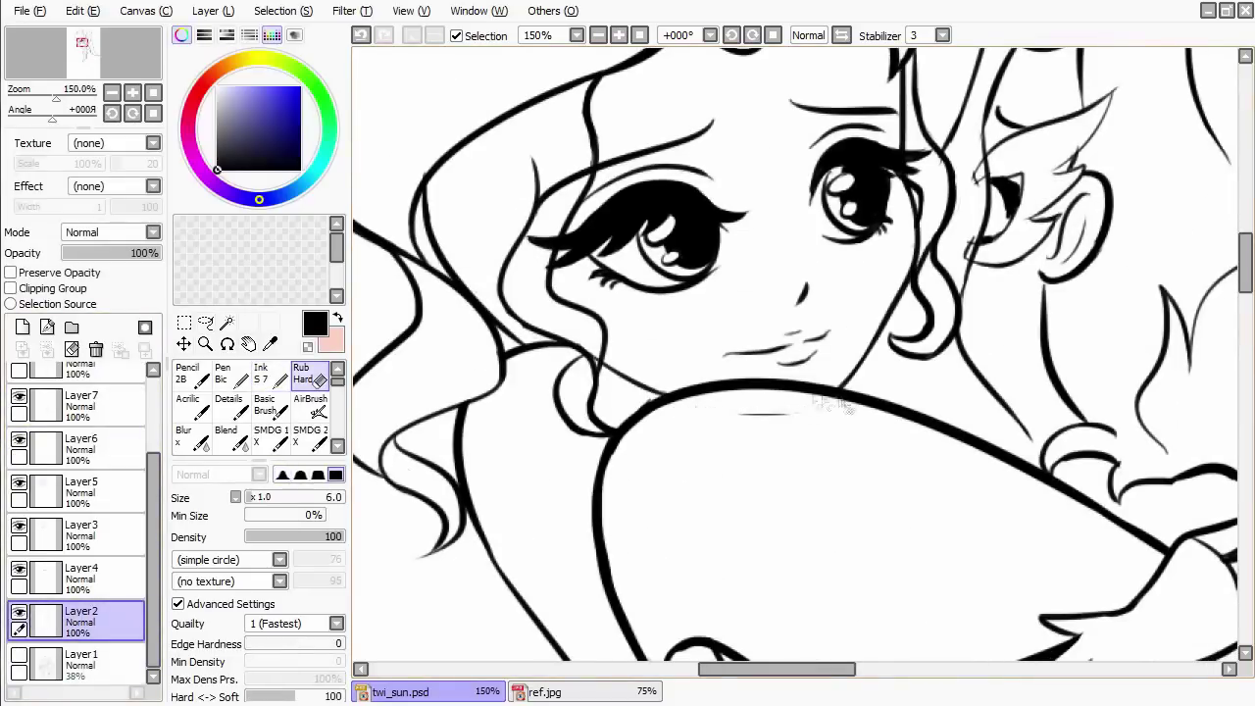
key("n")
scroll(1057, 477, "down", 4)
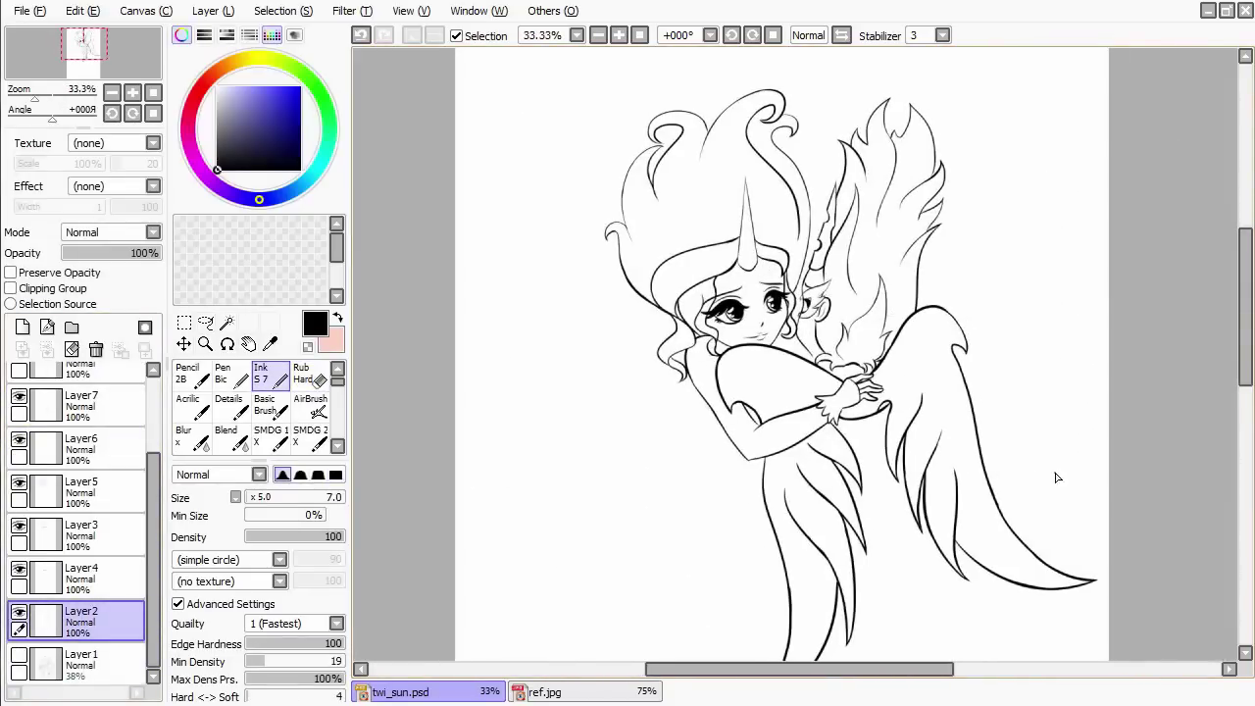
Show the sketch on Layer1 and add a new layer above all the line art.
left_click(19, 654)
left_click_drag(382, 466, 373, 422)
left_click(21, 327)
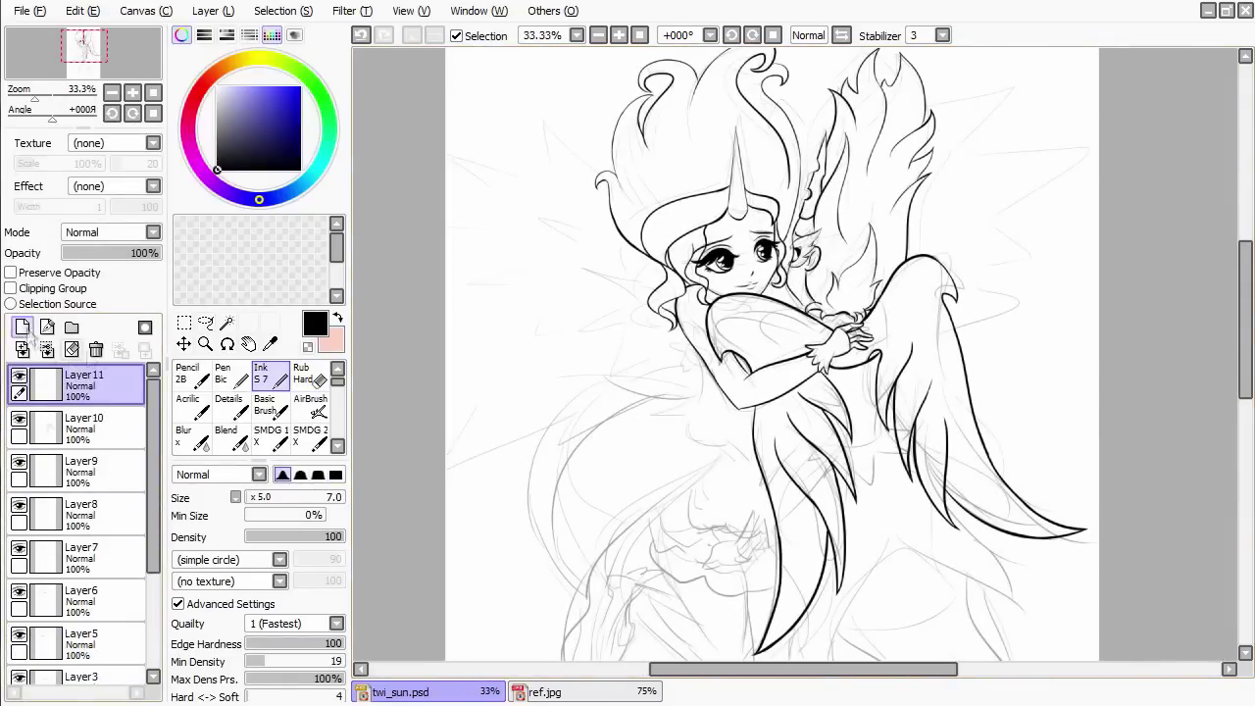
Ink the small curved collar details beneath the second character's flaming hair, just above the hand.
scroll(809, 391, "up", 2)
scroll(1015, 492, "up", 2)
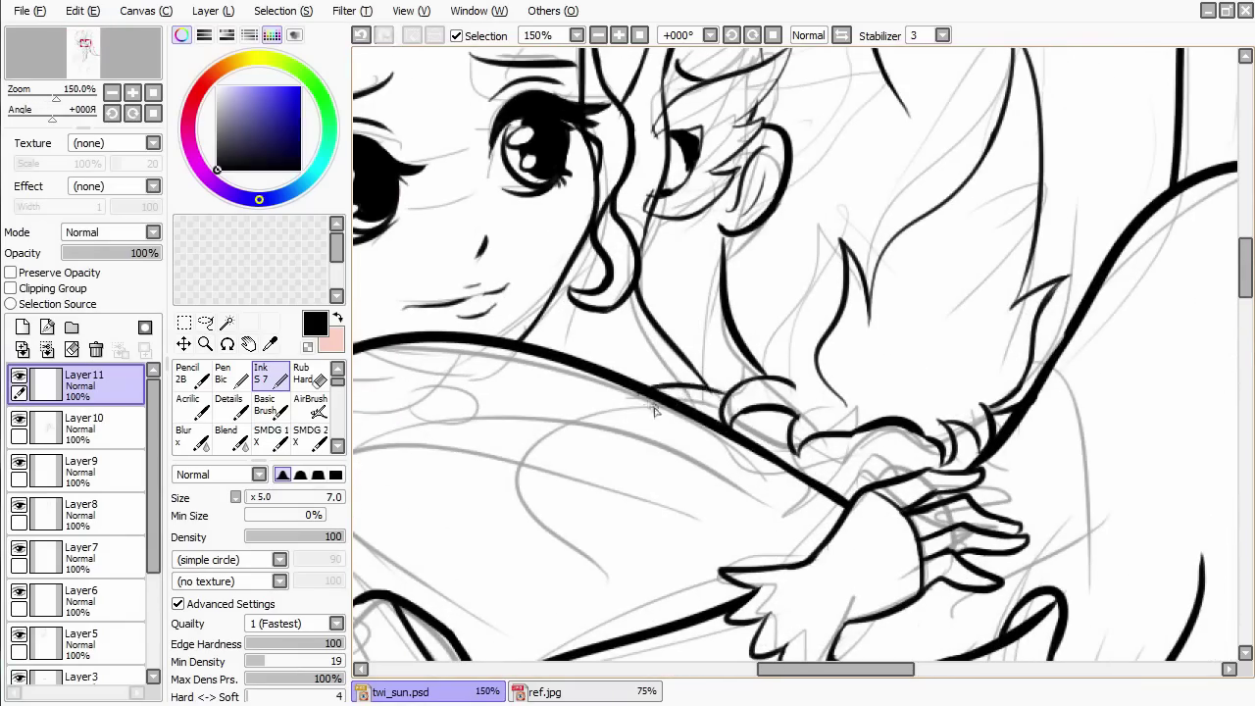
scroll(642, 401, "down", 2)
scroll(771, 432, "up", 2)
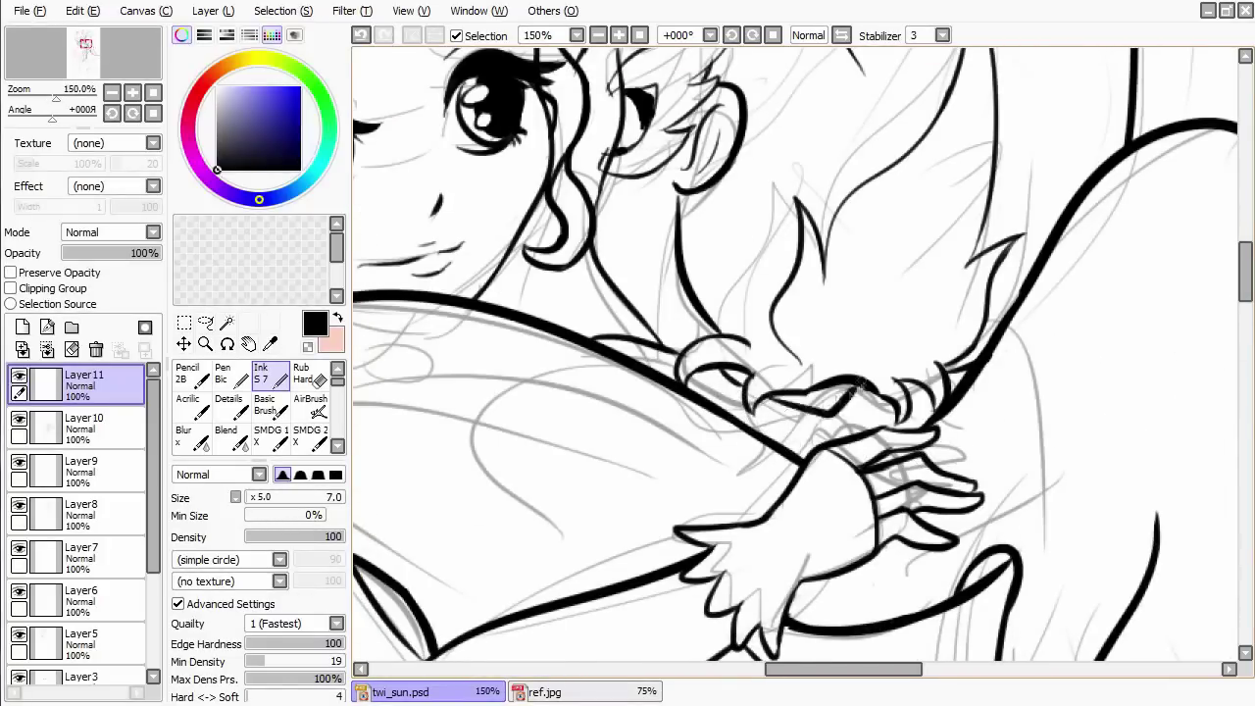
scroll(879, 482, "down", 2)
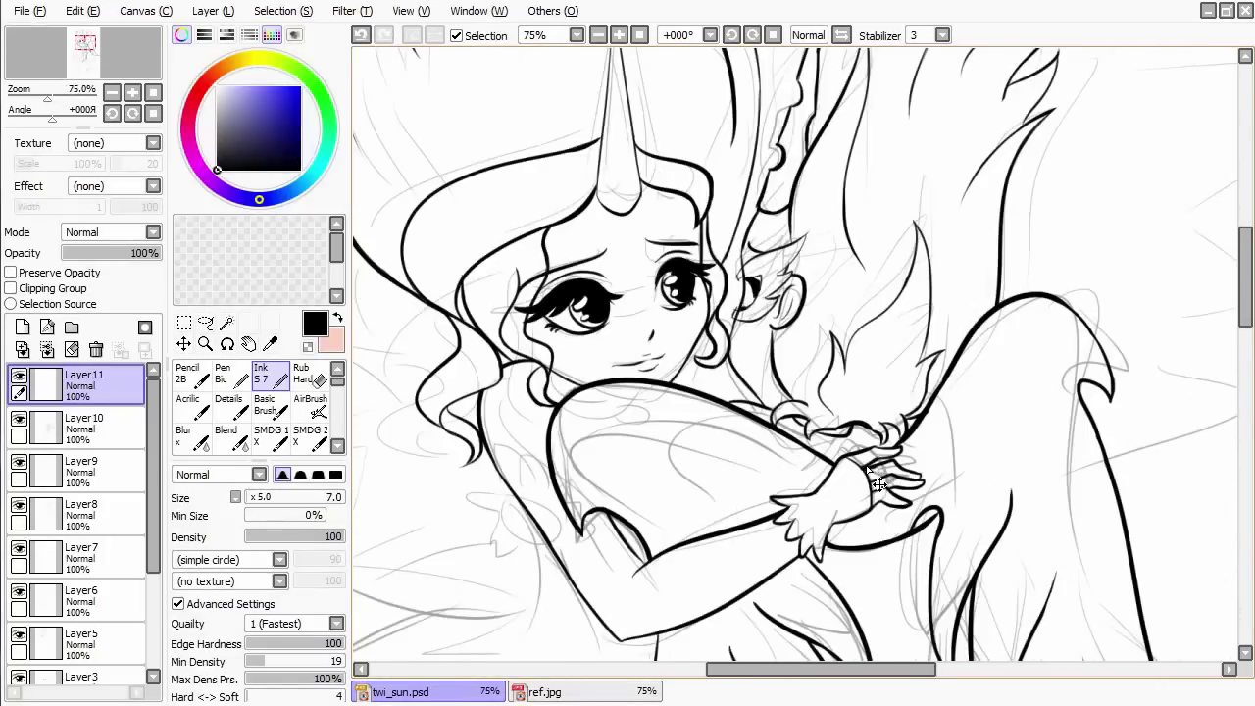
scroll(879, 482, "up", 2)
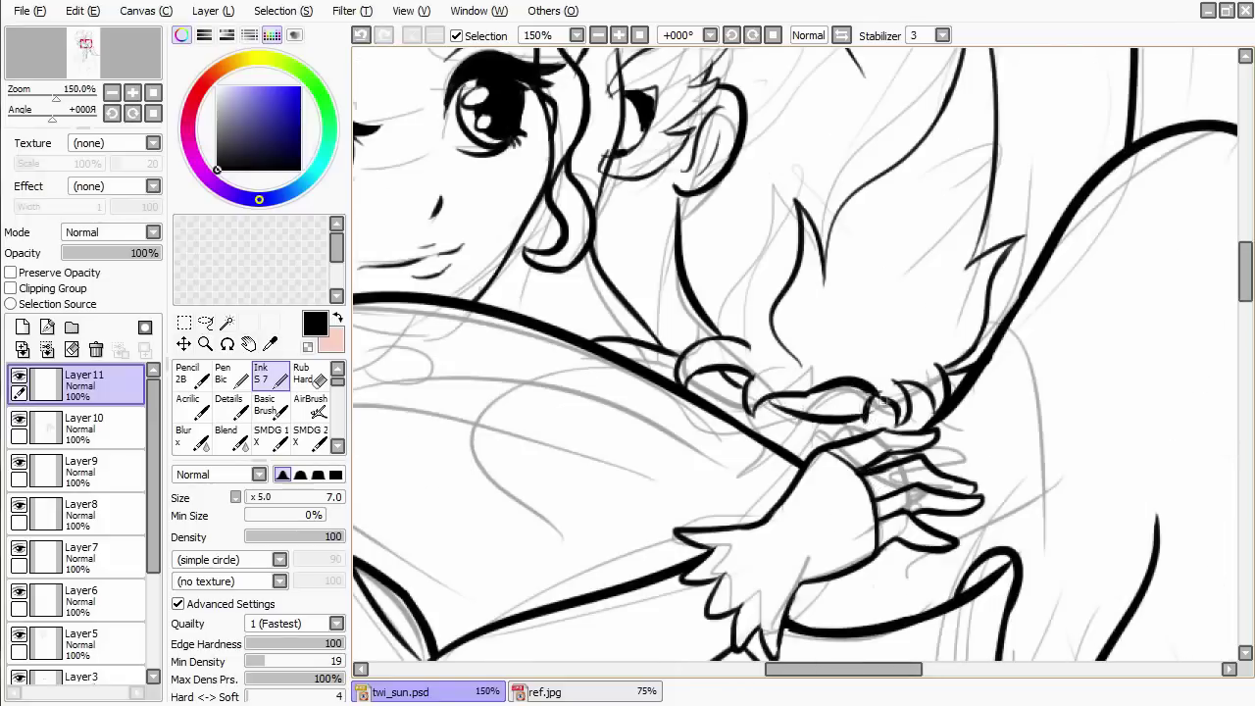
scroll(848, 469, "down", 2)
Check the collar in ref.jpg and return to twi_sun.psd to ink its pointed edges under the horned character's chin.
scroll(844, 466, "up", 1)
left_click_drag(845, 466, 843, 490)
left_click(544, 691)
mouse_move(882, 432)
left_mouse_down()
mouse_move(763, 451)
mouse_move(790, 448)
left_mouse_up()
key("ctrl+Tab")
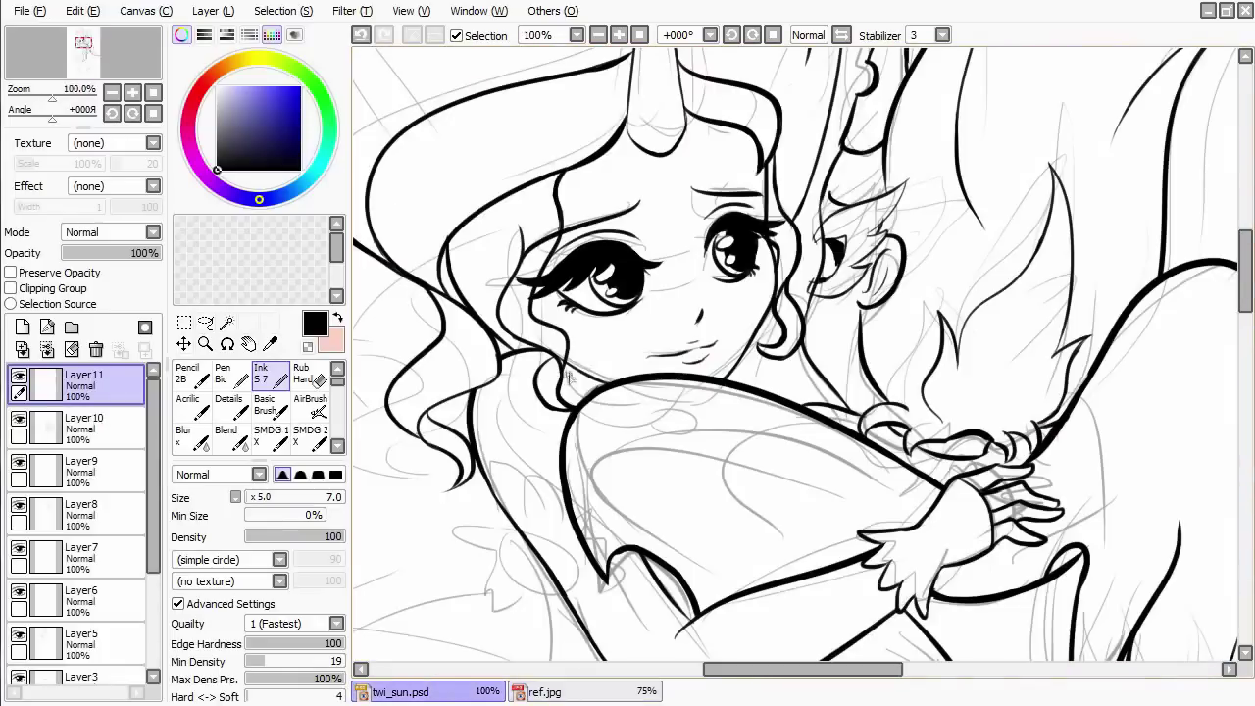
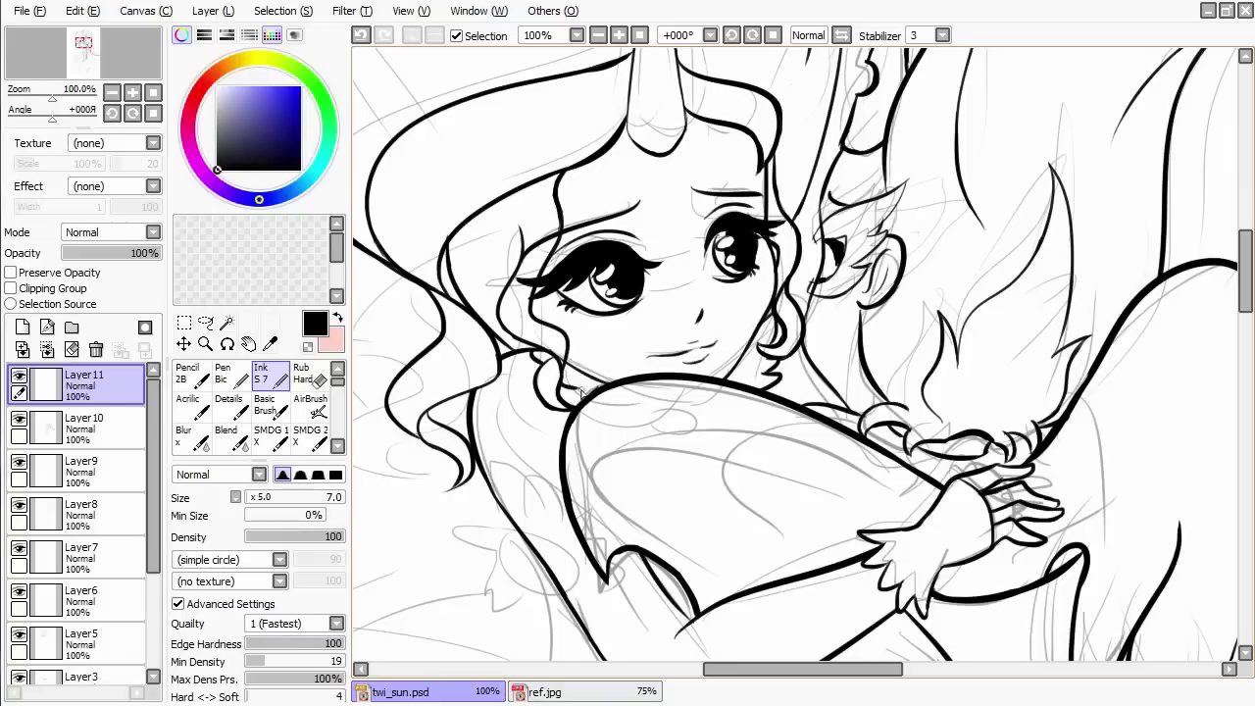
Ink the oval armband ornament on the horned character's upper arm using ref.jpg as a guide, and erase its rough outer edge.
left_click_drag(662, 385, 627, 319)
left_click(545, 692)
left_click_drag(567, 578, 520, 501)
left_click(402, 692)
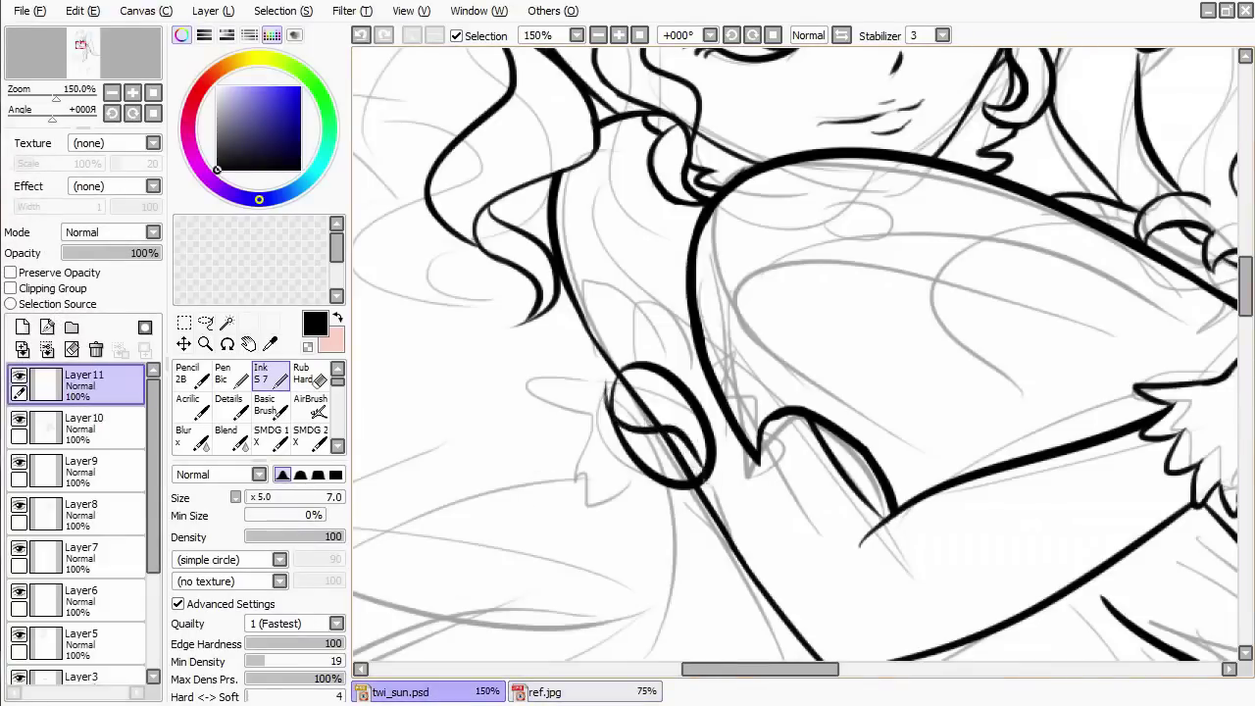
left_click(544, 692)
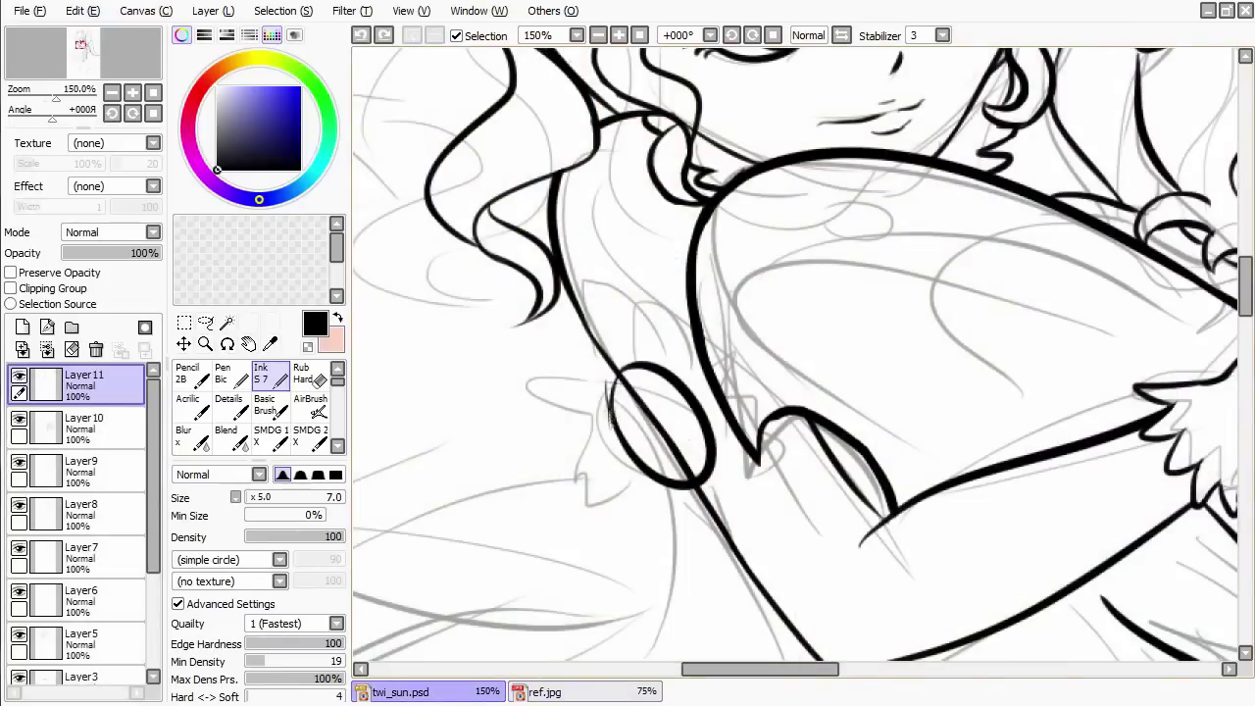
key("e")
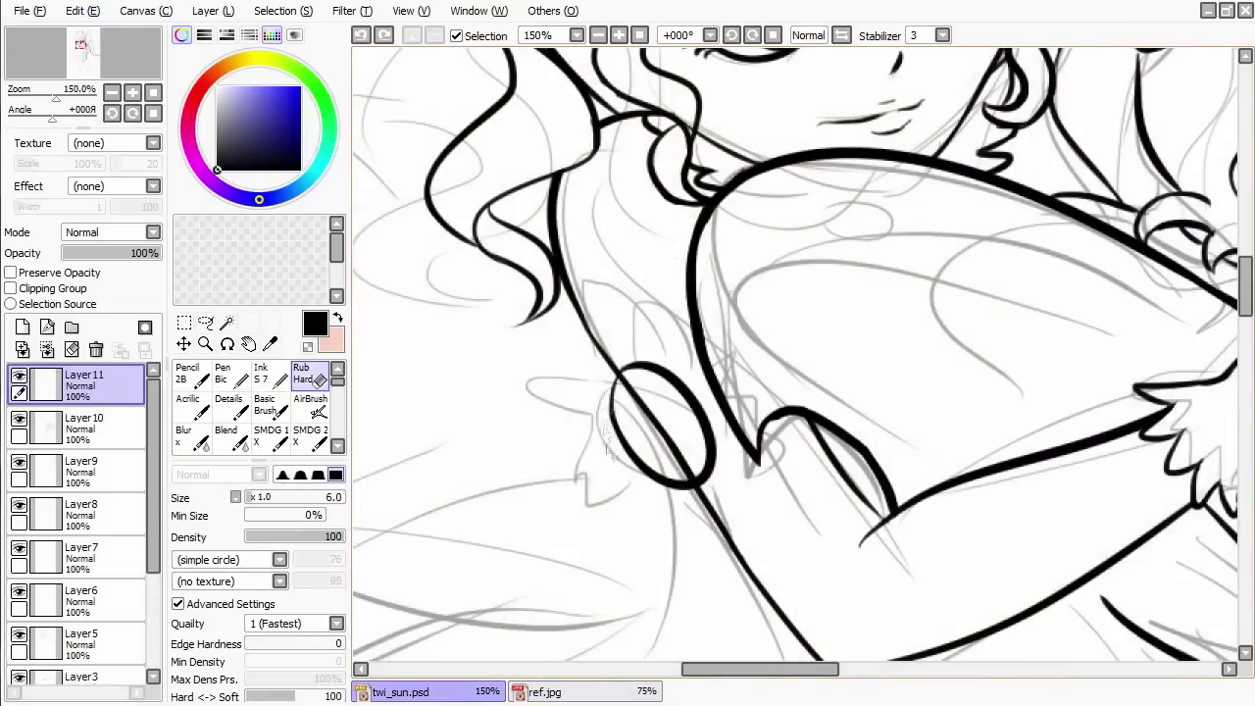
key("e")
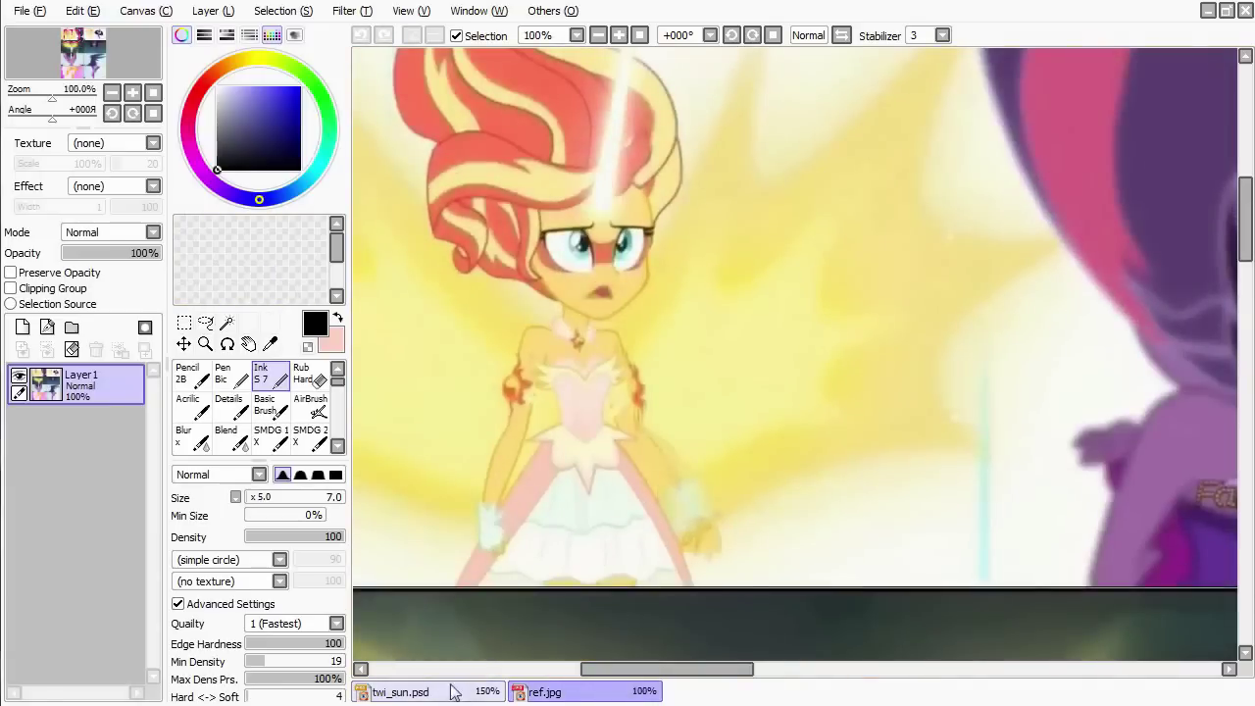
Ink the first flame tongues of the armband above and below the oval ornament.
left_click(453, 692)
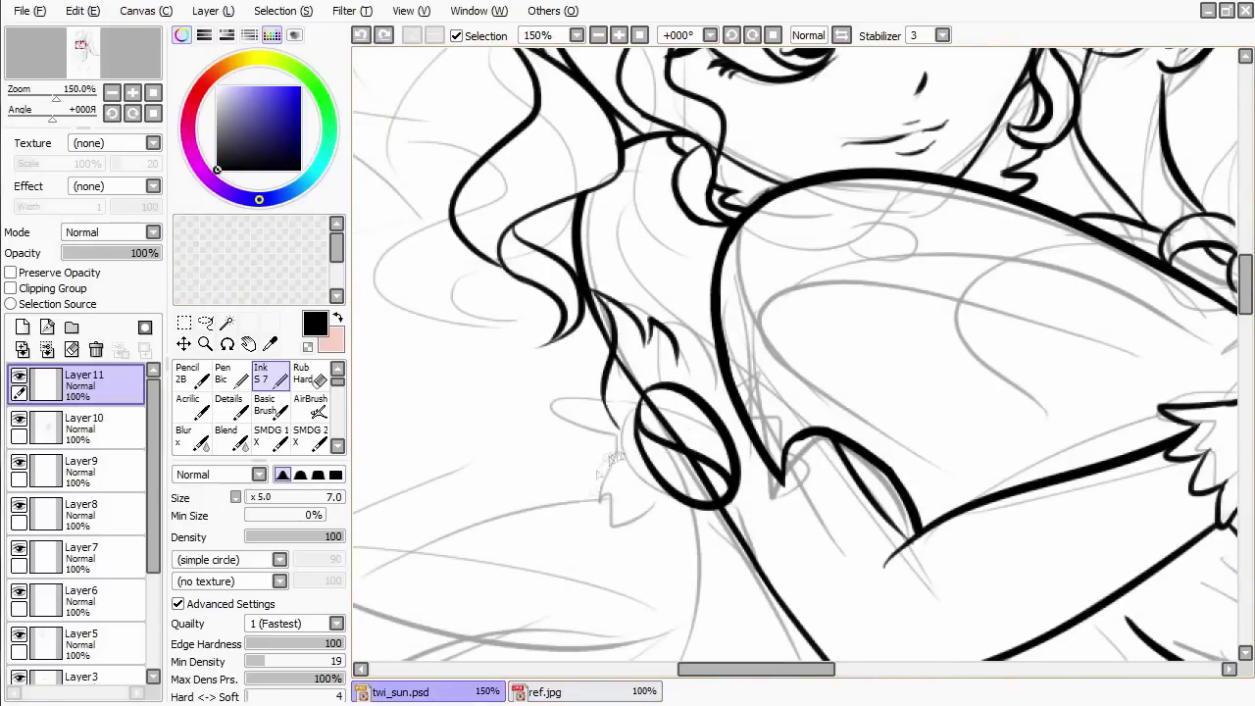
left_click_drag(664, 514, 619, 451)
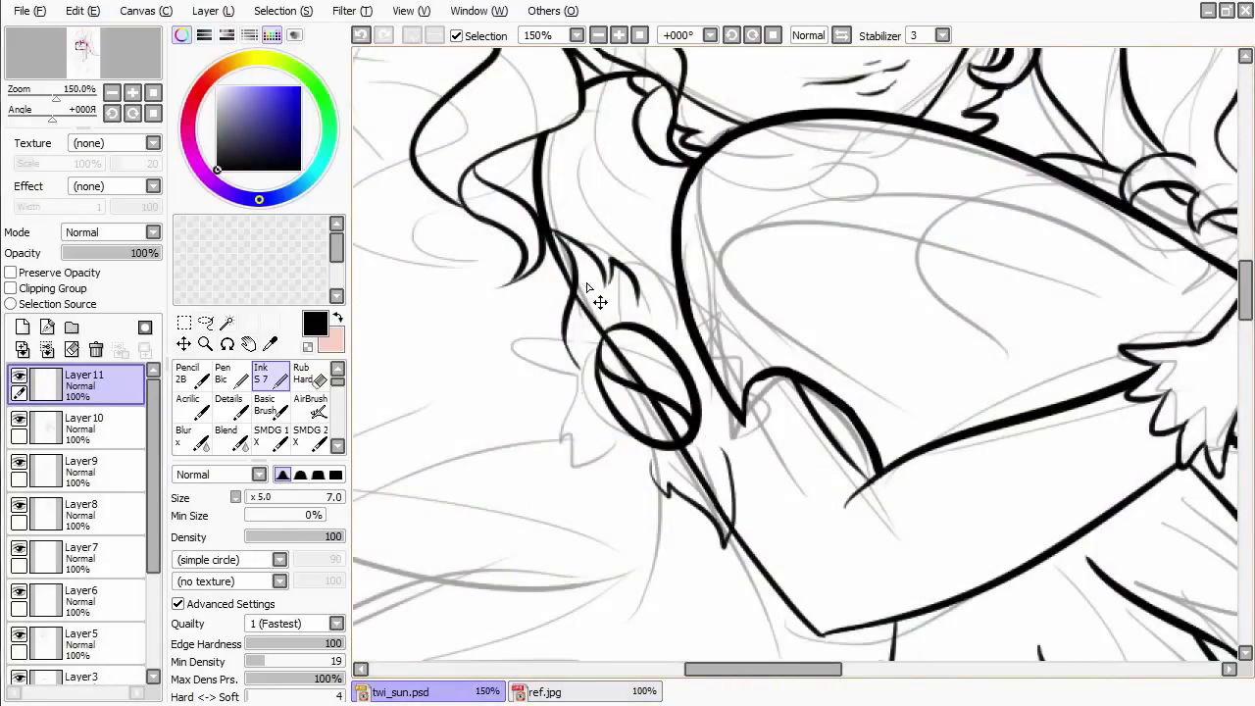
scroll(588, 287, "down", 3)
scroll(588, 287, "up", 3)
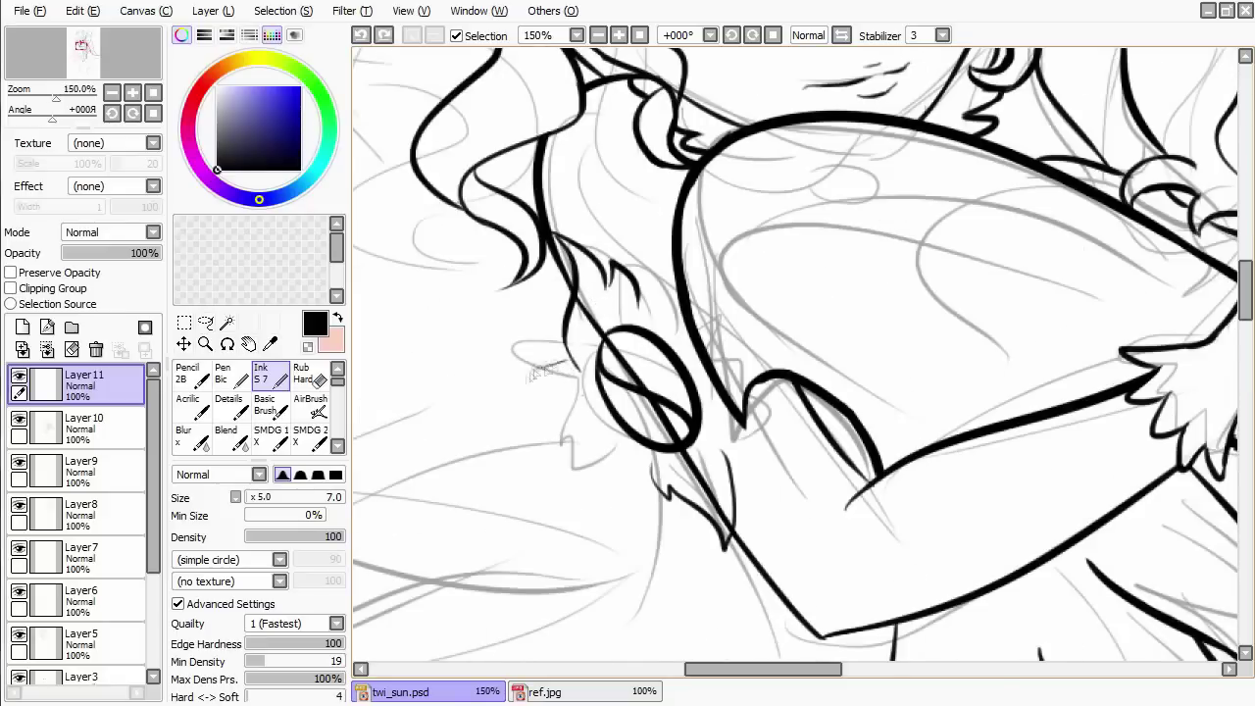
Ink the remaining flame tongues around the oval ornament, comparing with the armband in ref.jpg.
key("ctrl+Tab")
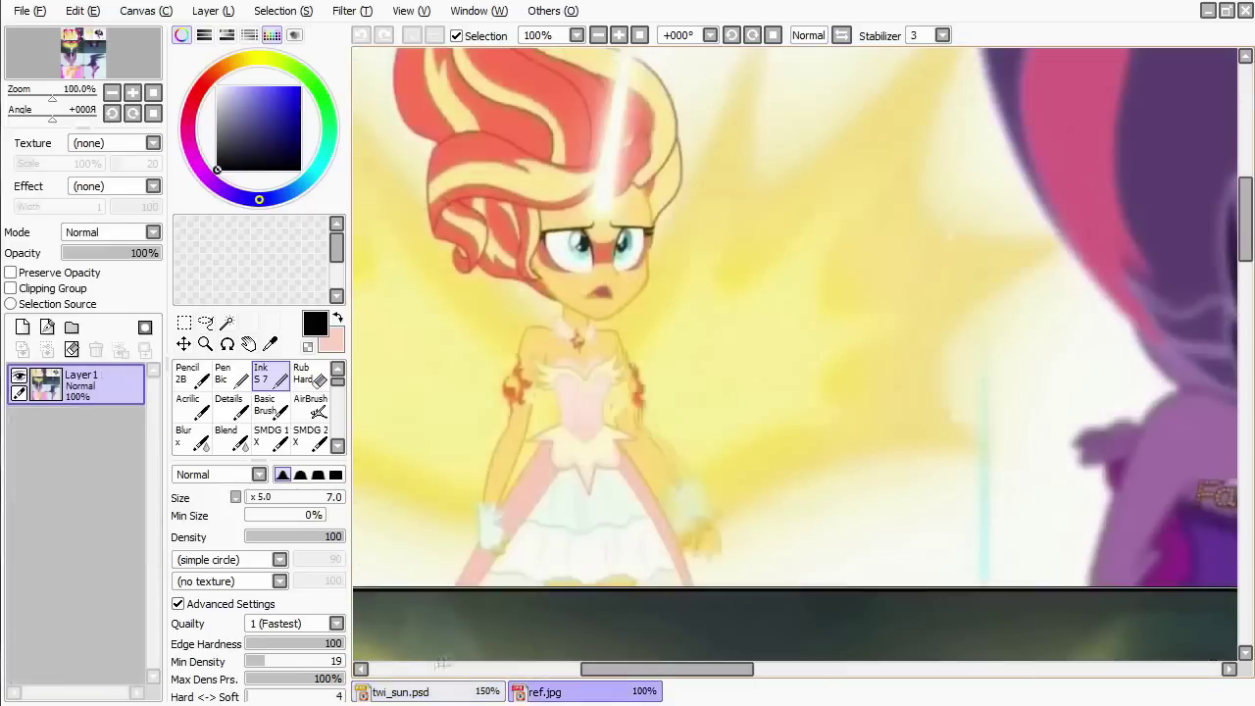
left_click(399, 692)
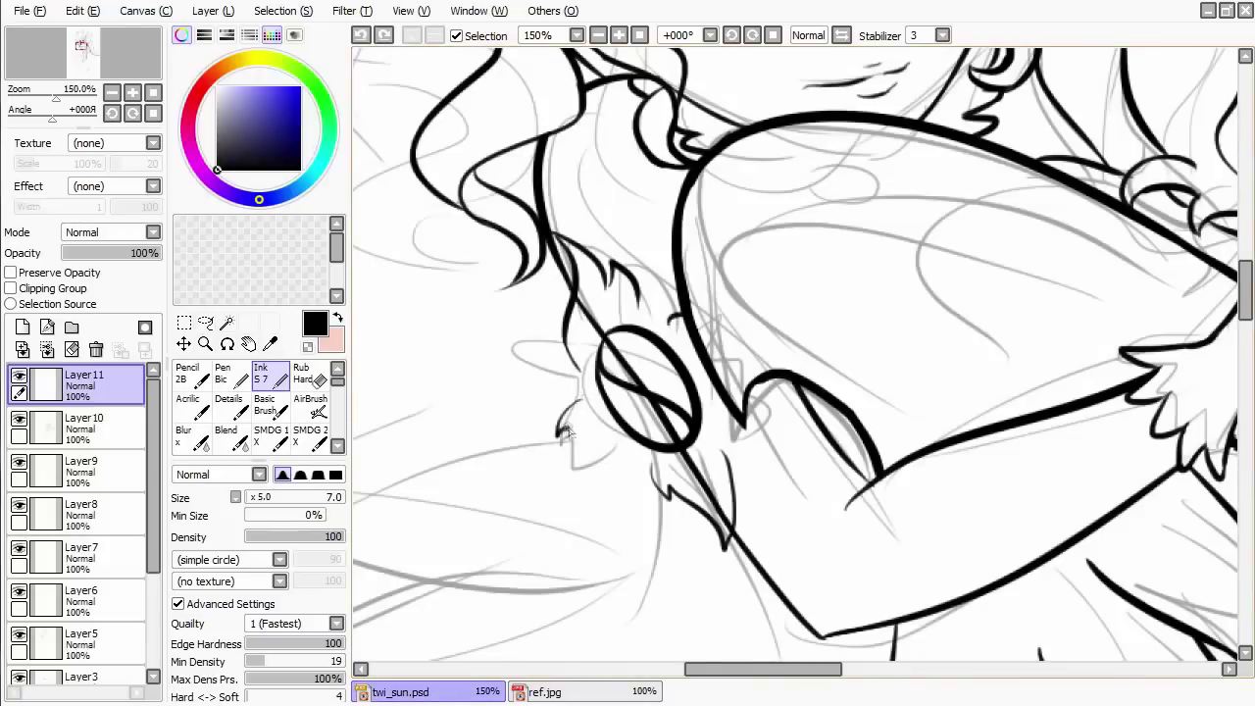
left_click_drag(556, 439, 619, 472)
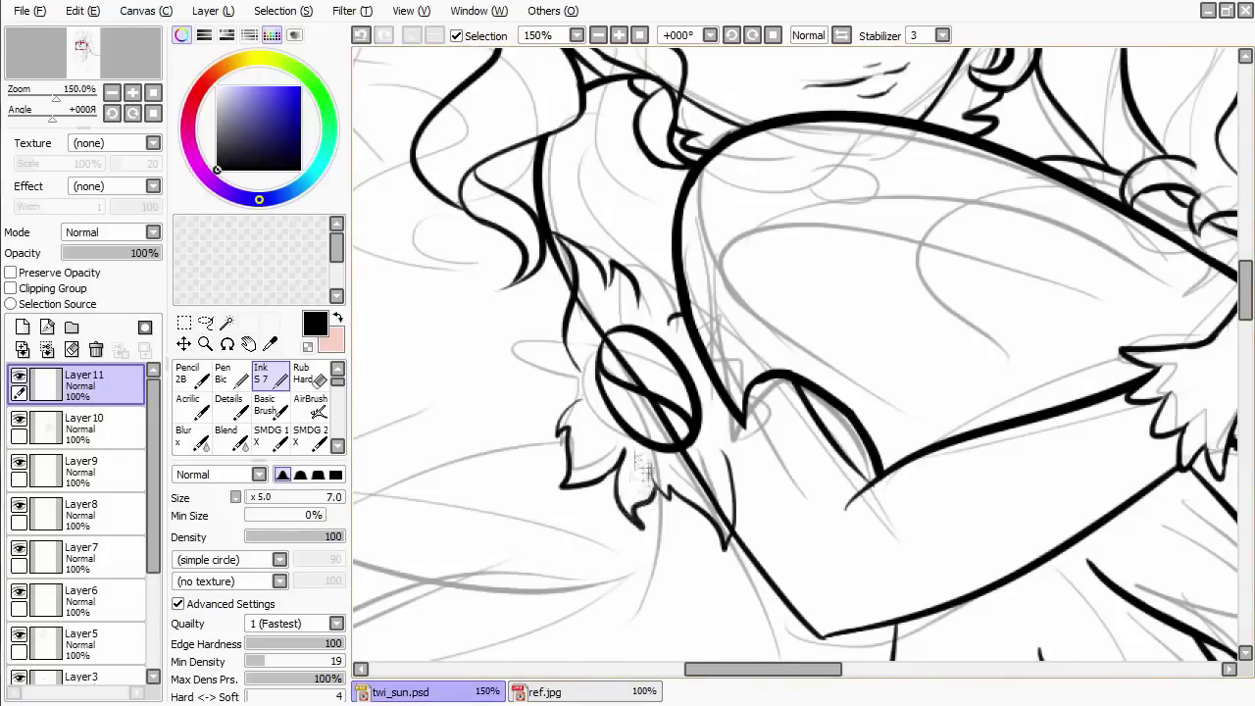
key("ctrl+Tab")
left_click(399, 692)
left_click_drag(519, 382, 551, 388)
left_click_drag(646, 301, 685, 317)
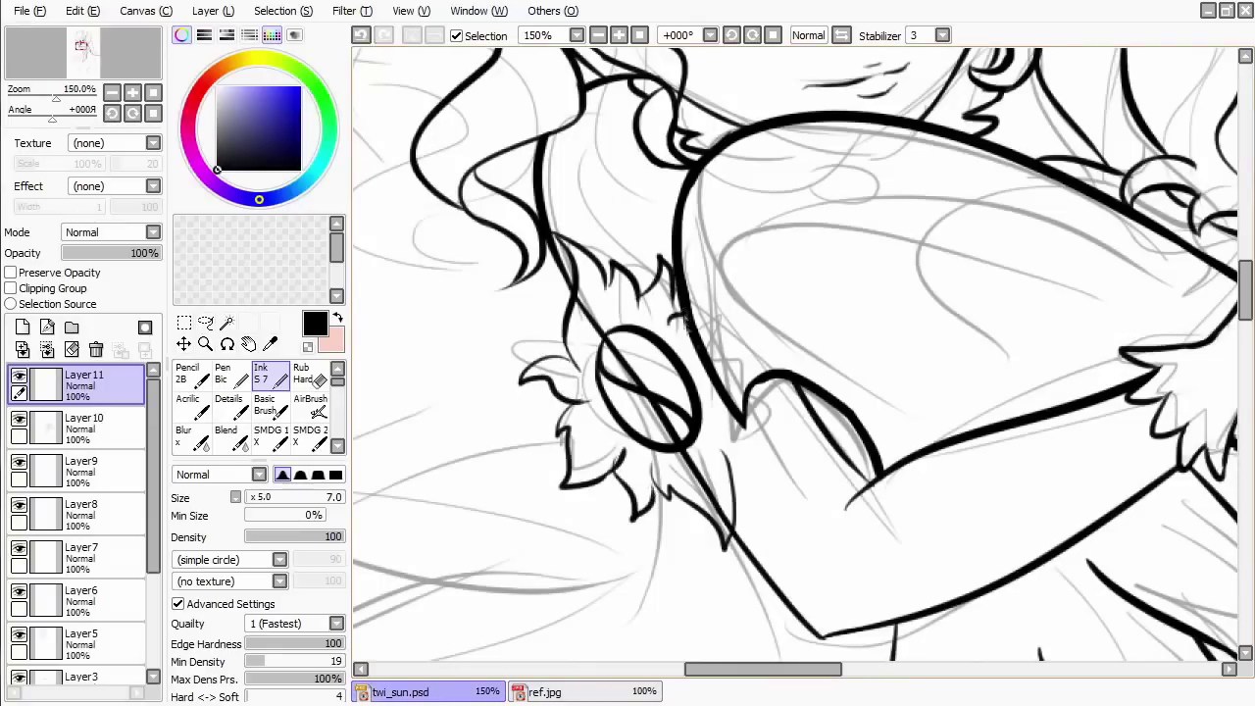
Ink the small armband ornament and its curved flame tip on the raised arm, rechecking ref.jpg.
left_click_drag(767, 428, 742, 459)
key("ctrl+z")
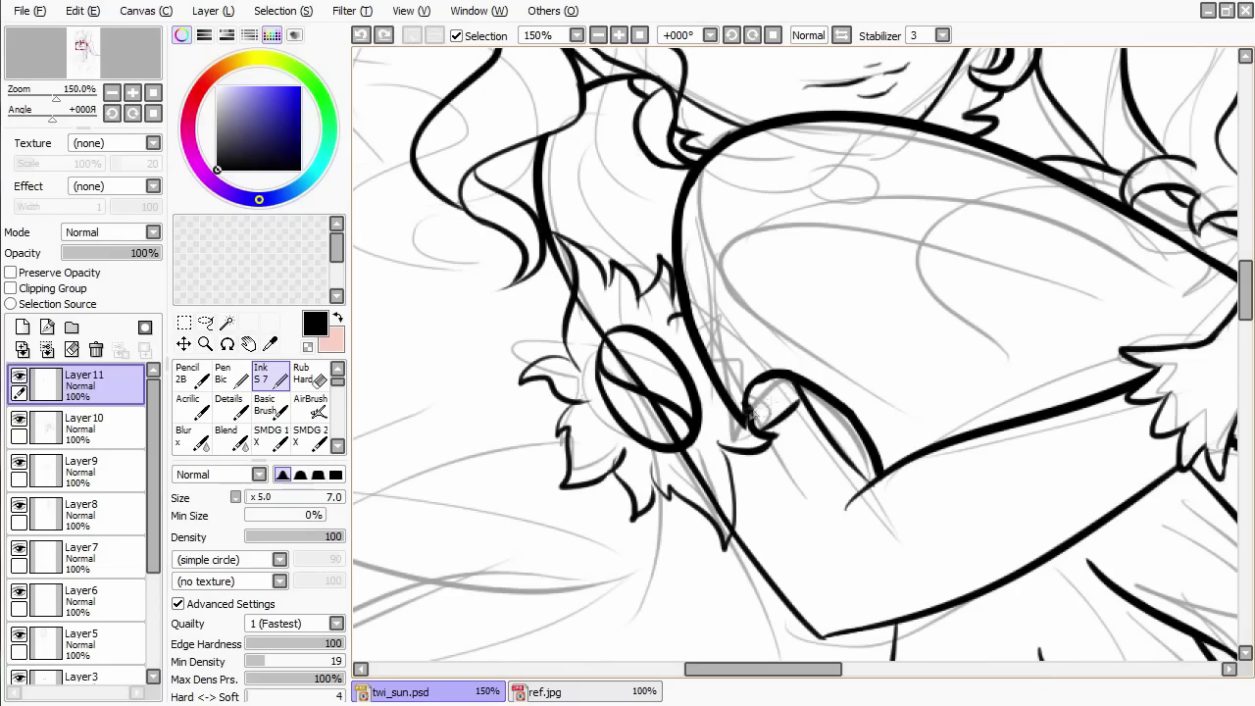
scroll(761, 344, "down", 2)
scroll(761, 336, "up", 1)
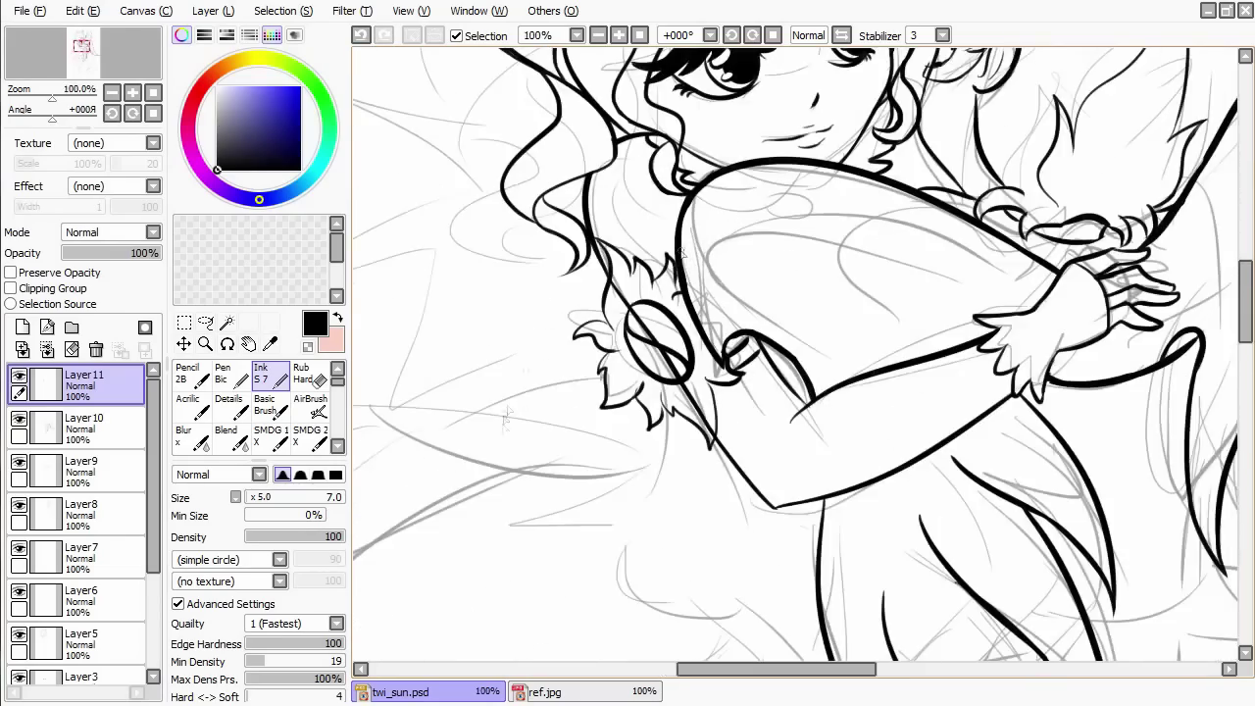
left_click(539, 692)
left_click(454, 694)
scroll(571, 471, "down", 3)
scroll(560, 457, "up", 3)
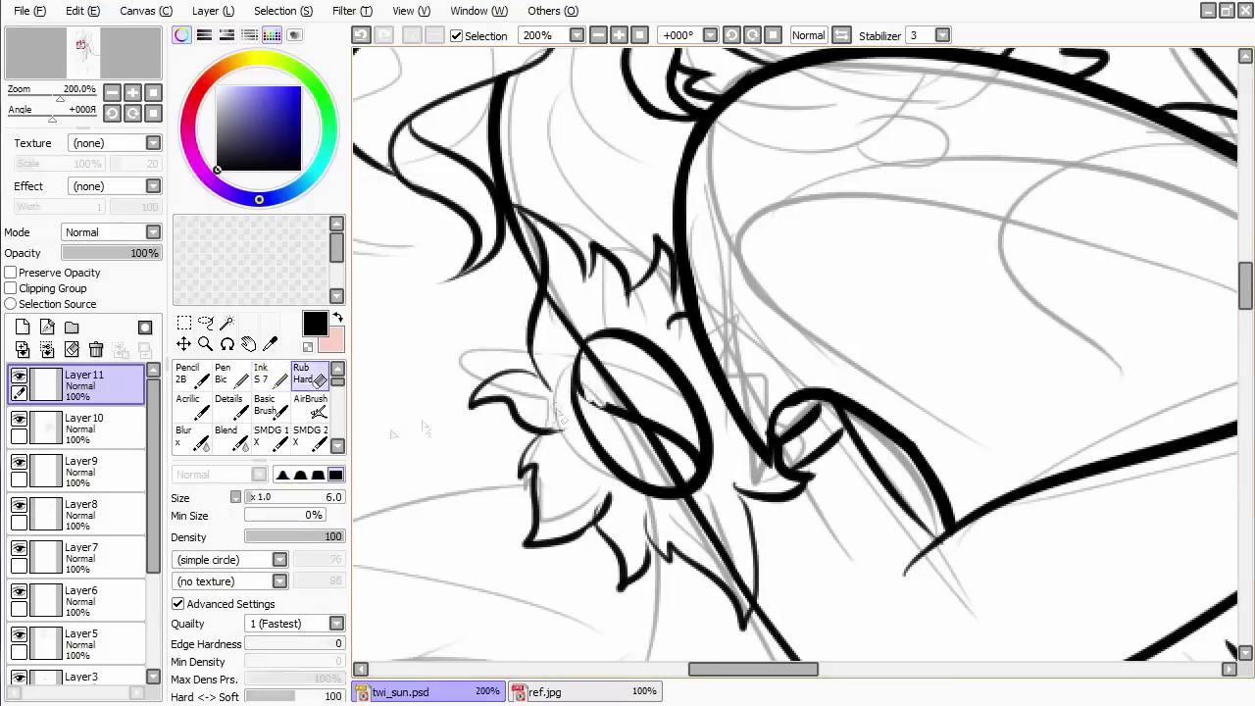
Hide the sketch layer, clean up both armband ornaments, and replace the curve inside the large oval with a jagged flame line.
scroll(78, 539, "down", 1)
left_click(19, 667)
scroll(79, 539, "up", 1)
key("e")
mouse_move(785, 431)
left_mouse_down()
mouse_move(846, 419)
mouse_move(806, 475)
left_mouse_up()
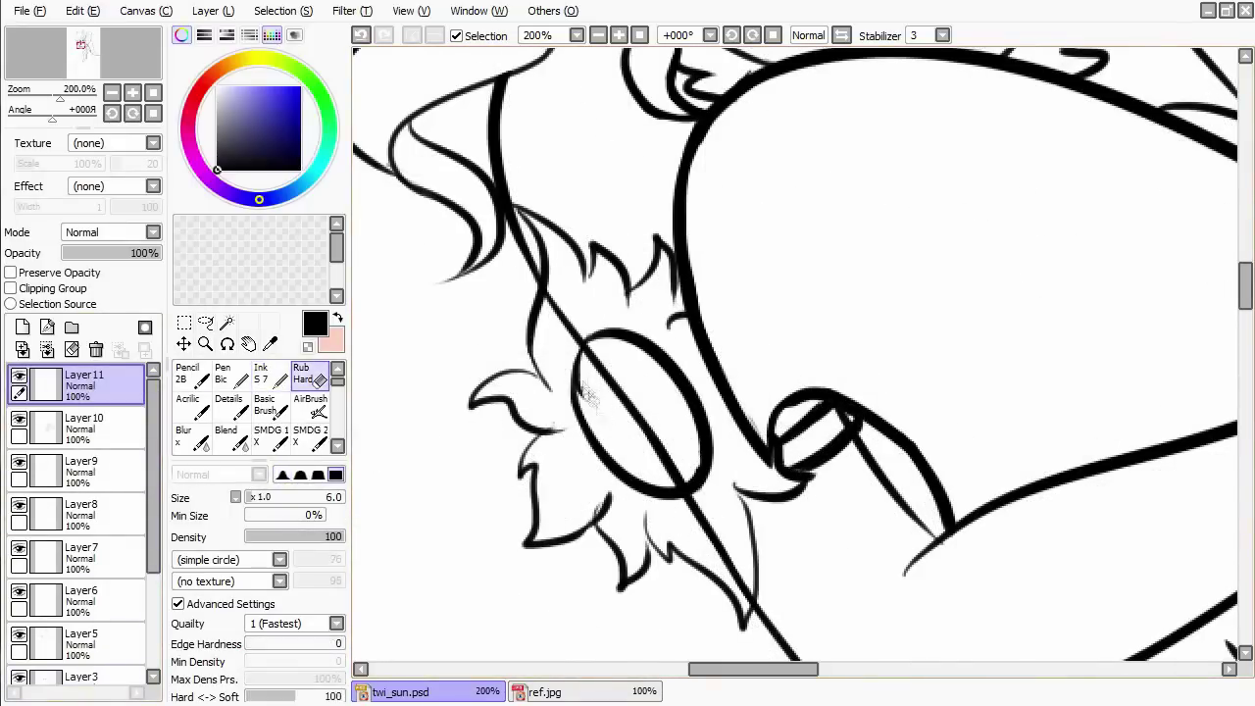
key("e")
left_click_drag(577, 382, 705, 481)
left_click_drag(655, 295, 737, 312)
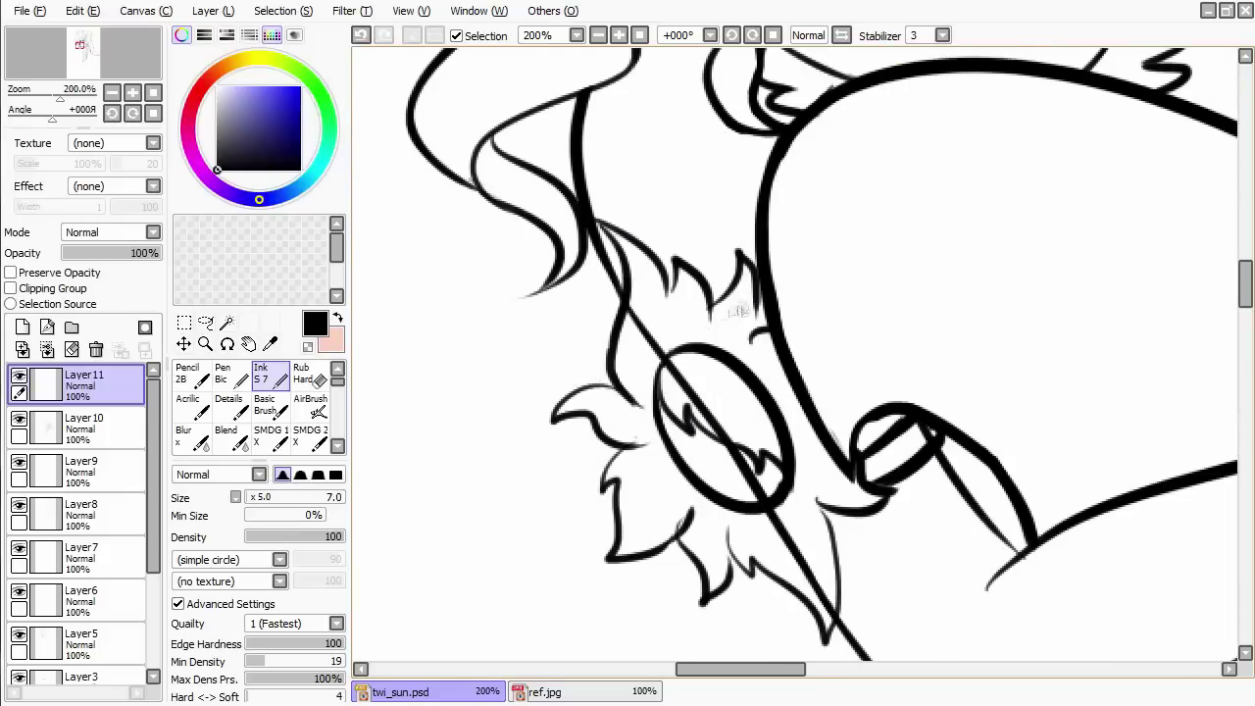
Clean up the flame tongues around the large oval and join the upper ones to the raised arm's outline.
left_click_drag(657, 286, 620, 198)
key("e")
key("e")
Redraw the inner edge of the lowest flame tongue as one smooth curve ending in a point at the arm outline.
mouse_move(778, 546)
left_mouse_down()
mouse_move(787, 532)
mouse_move(716, 473)
mouse_move(789, 516)
left_mouse_up()
key("ctrl+z")
key("e")
key("e")
left_click_drag(784, 407, 792, 521)
key("ctrl+z")
left_click_drag(802, 443, 798, 532)
key("ctrl+z")
mouse_move(799, 406)
left_mouse_down()
mouse_move(794, 540)
mouse_move(796, 482)
left_mouse_up()
key("e")
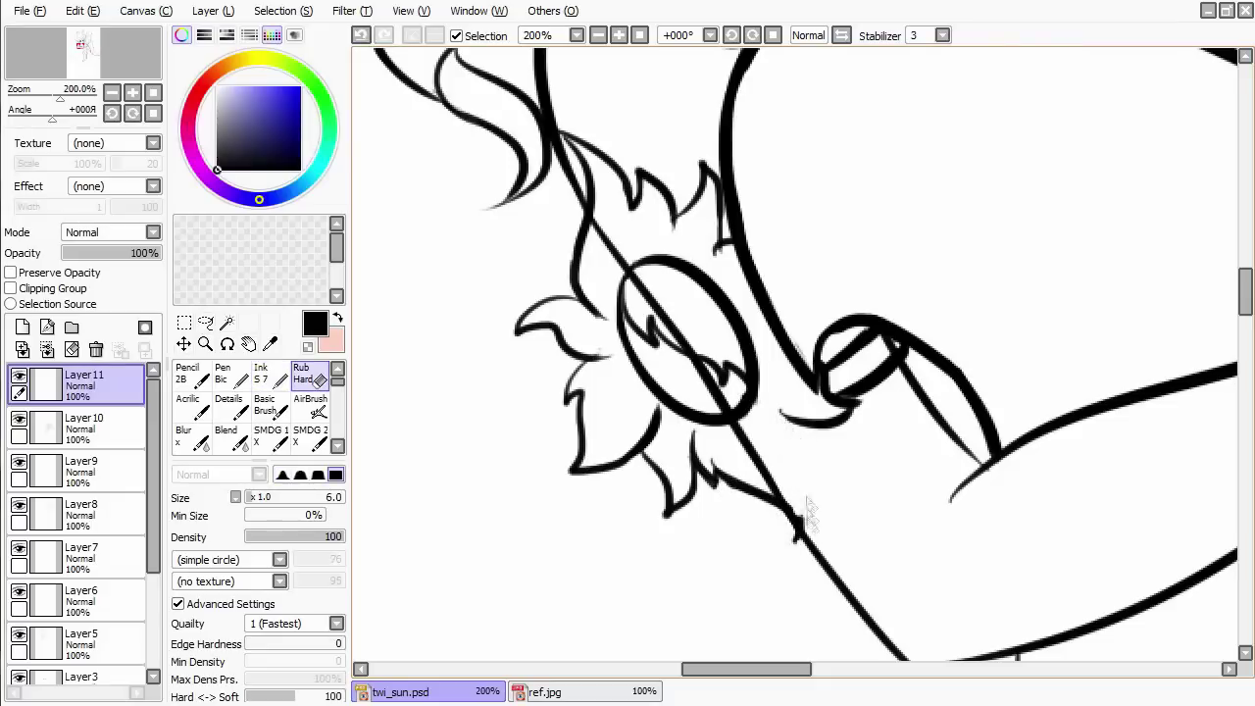
key("e")
key("ctrl+z")
mouse_move(770, 397)
left_mouse_down()
mouse_move(809, 490)
mouse_move(802, 530)
left_mouse_up()
key("ctrl+z")
mouse_move(770, 396)
left_mouse_down()
mouse_move(808, 475)
mouse_move(801, 534)
left_mouse_up()
Ink a curved flame tongue edge beside the large oval, running from the chest-side flame down to the arm outline, and tidy its joins.
key("e")
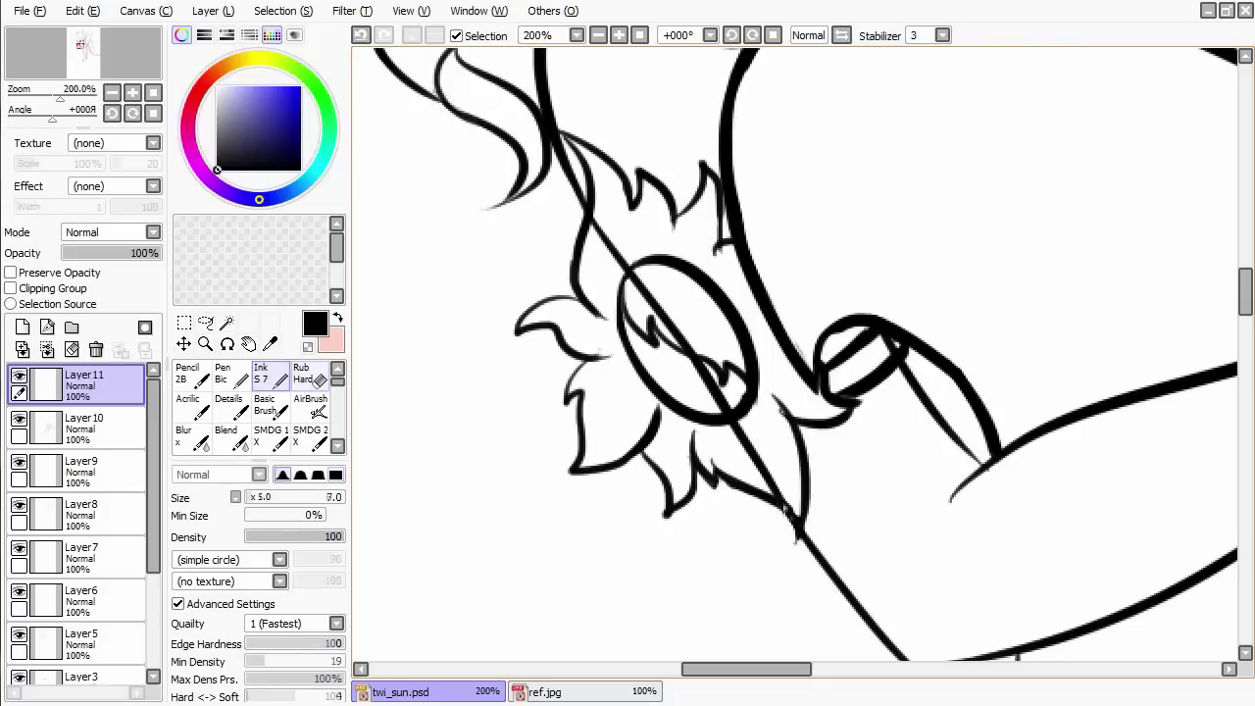
key("e")
key("e")
key("e")
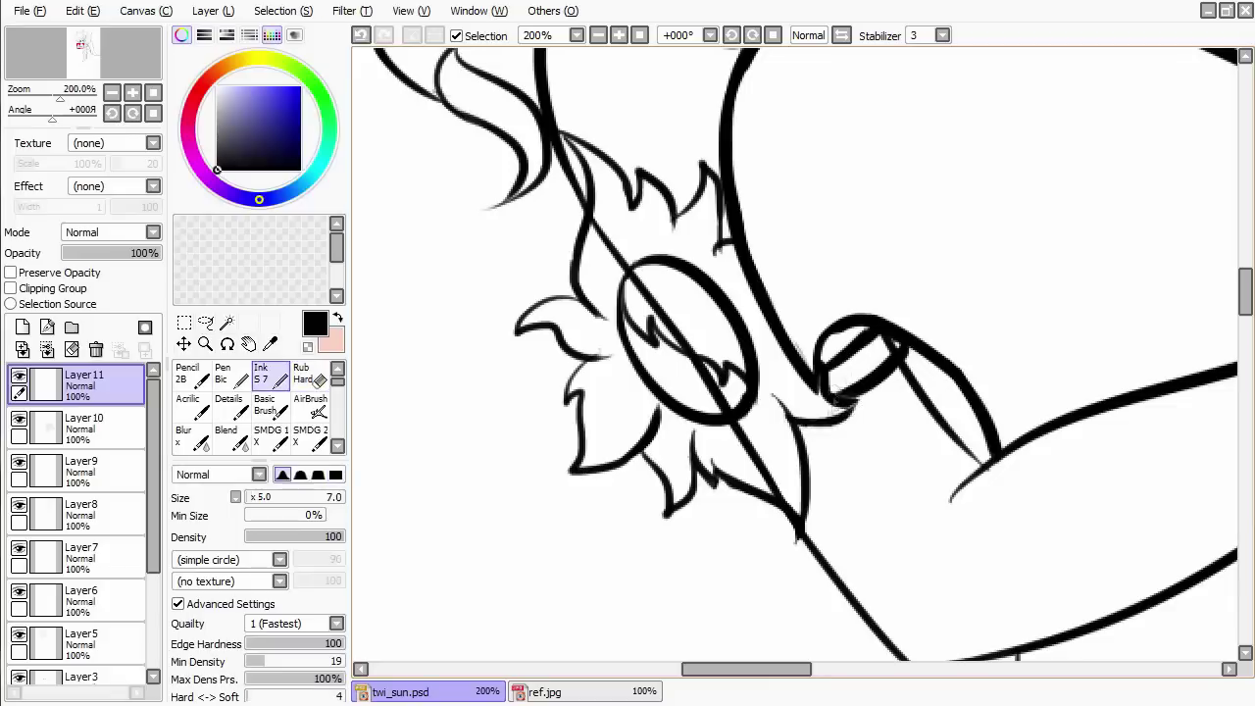
left_click_drag(829, 416, 882, 441)
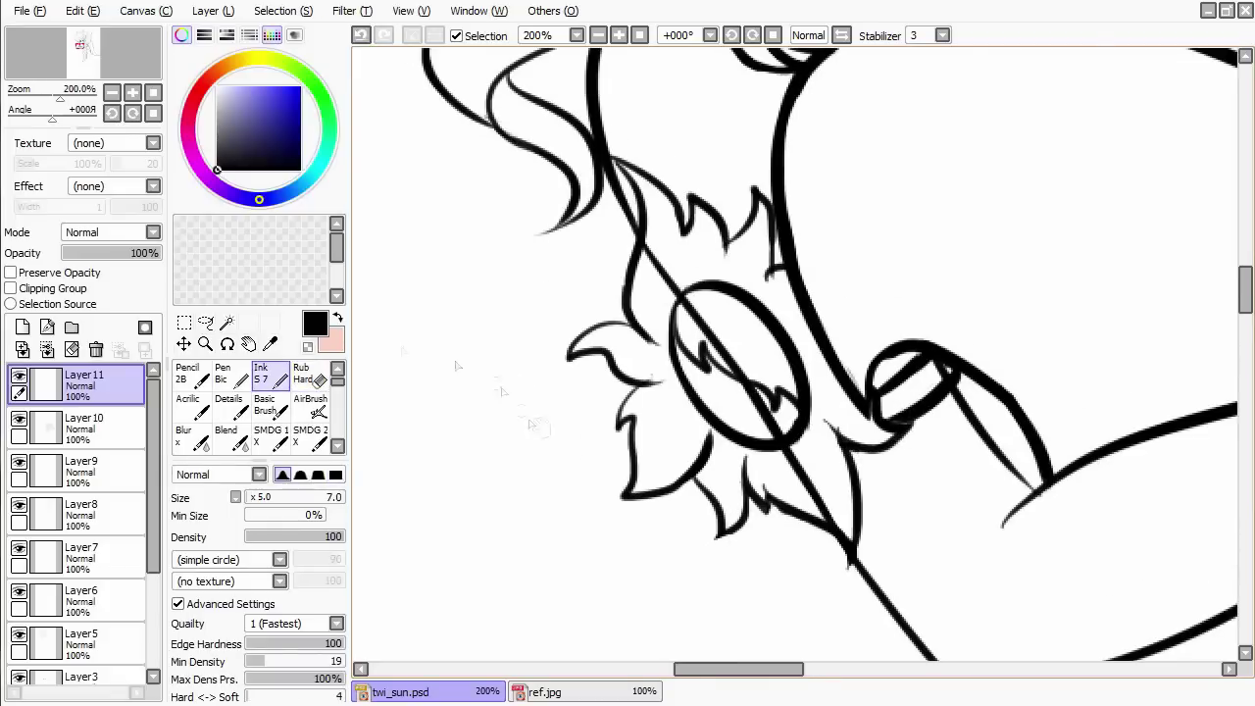
Erase the arm outline on Layer9 where it crosses the oval and the flames of the armband.
left_click(84, 470)
left_click_drag(745, 372, 756, 387)
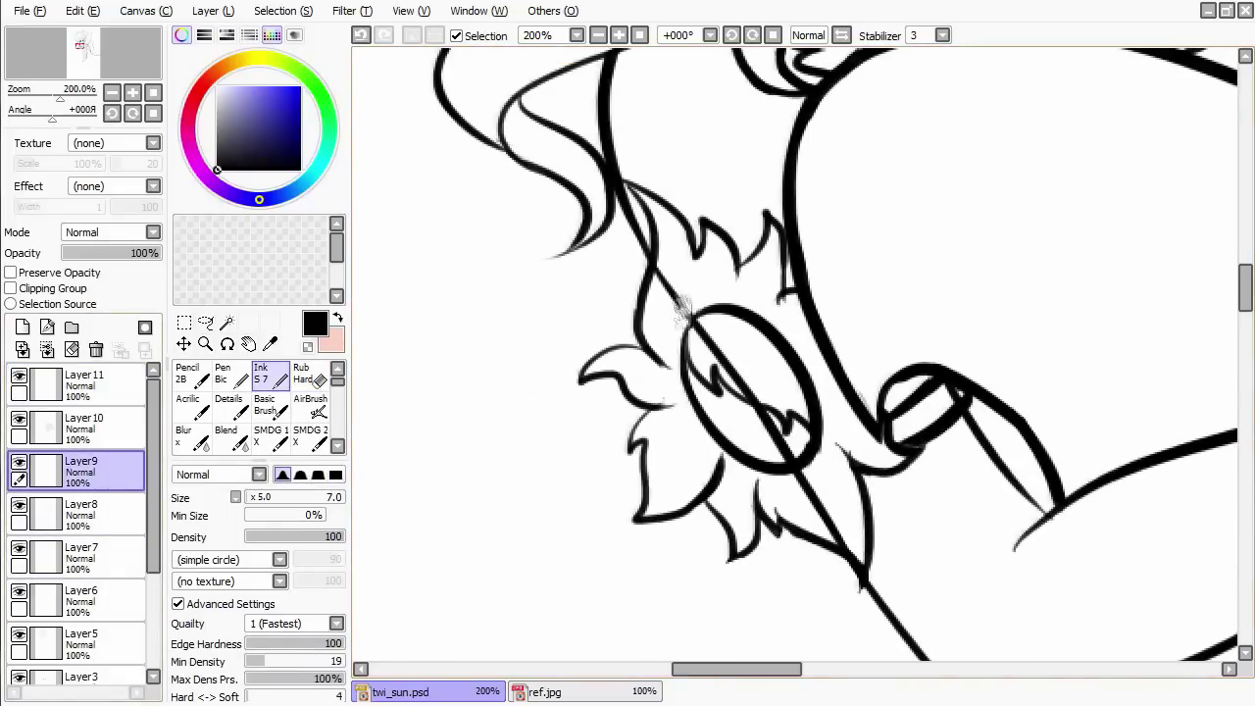
key("e")
mouse_move(687, 318)
left_mouse_down()
mouse_move(779, 422)
mouse_move(845, 544)
left_mouse_up()
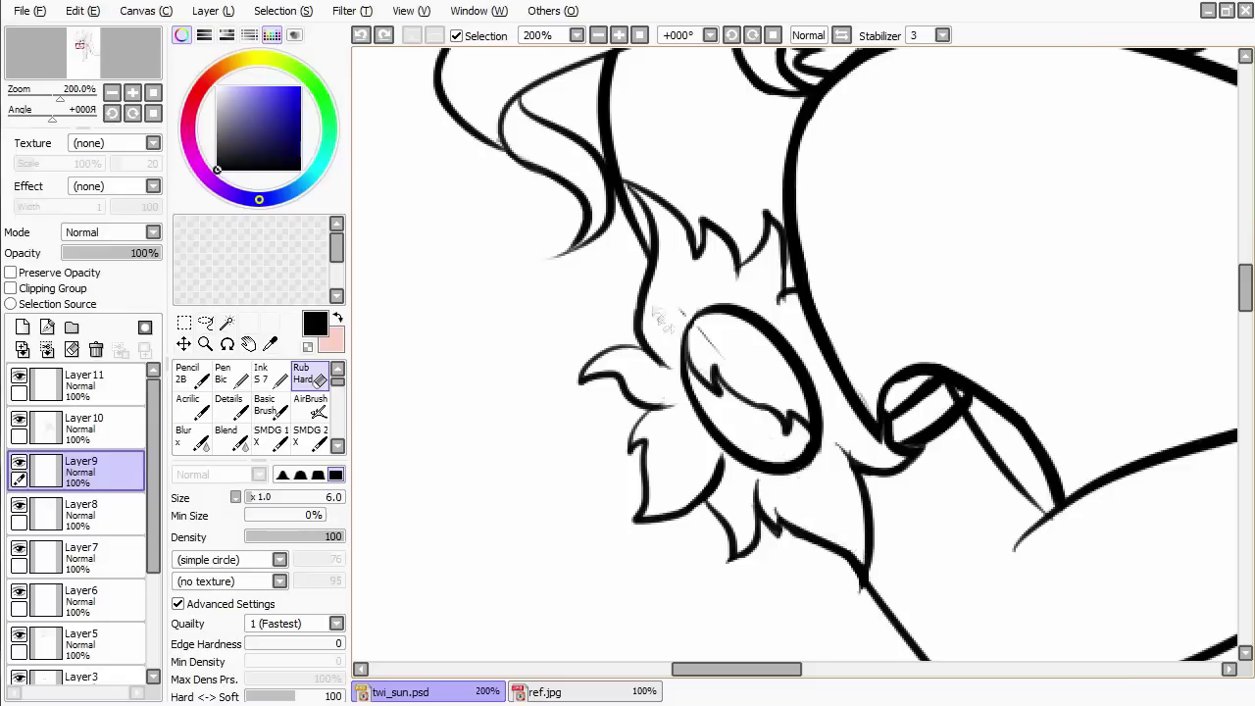
key("ctrl+z")
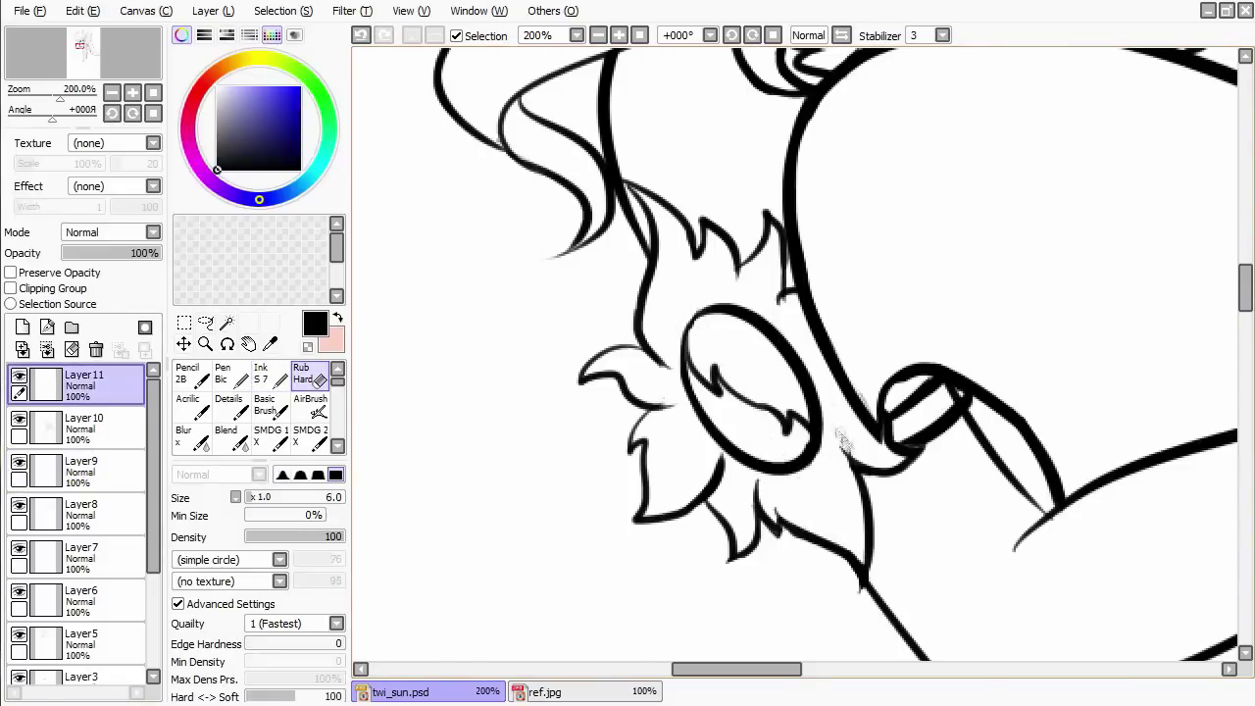
Show the sketch layer again, add a new layer at the top of the stack, and check ref.jpg.
scroll(728, 352, "down", 4)
scroll(729, 353, "up", 1)
left_click(698, 444, "ctrl+shift")
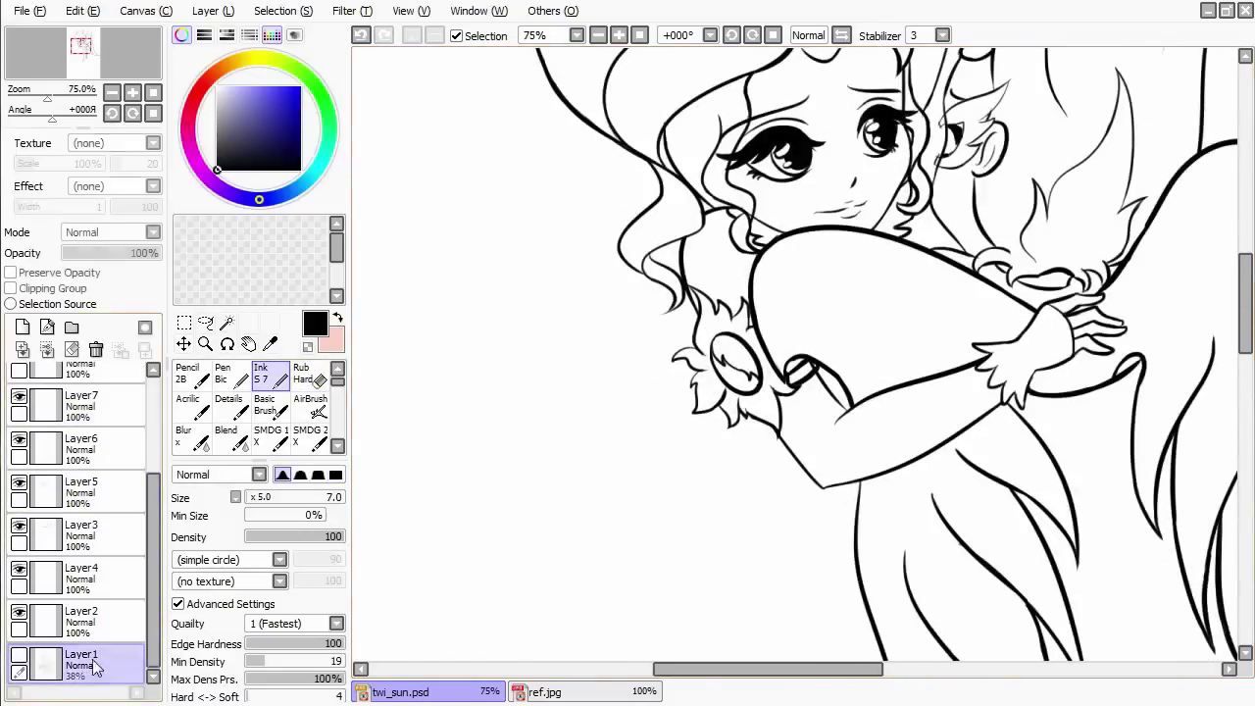
key("n")
key("ctrl+shift+n")
left_click_drag(698, 443, 619, 411)
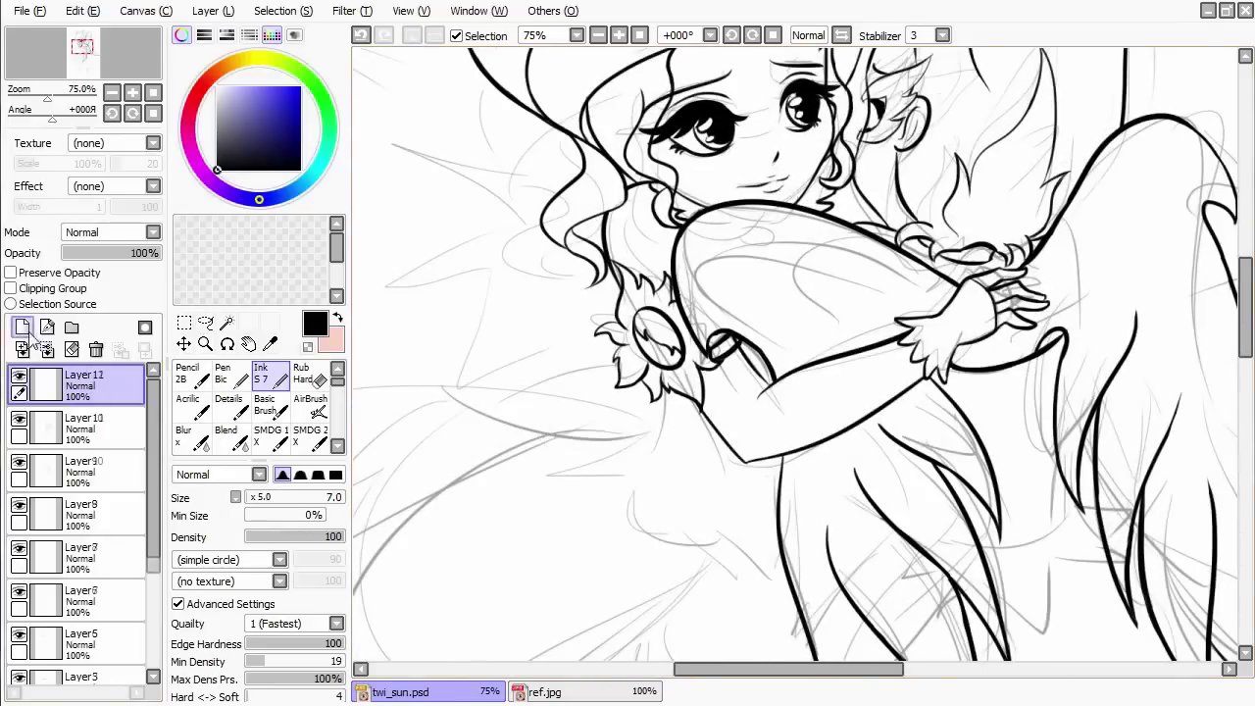
key("x")
key("ctrl+Tab")
left_click(451, 692)
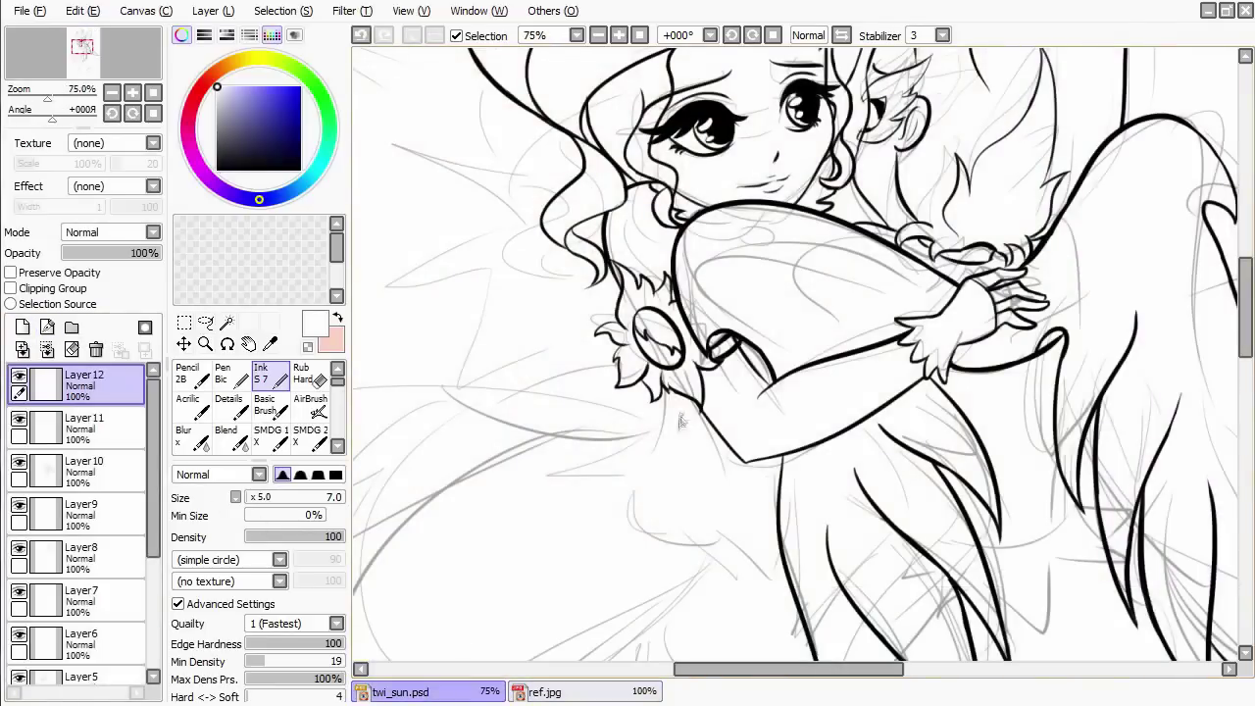
Ink the horned character's waist curve and the pointed, scalloped edges of the bodice below the bent arm.
mouse_move(681, 410)
left_mouse_down()
mouse_move(745, 530)
mouse_move(770, 527)
mouse_move(791, 432)
mouse_move(850, 477)
left_mouse_up()
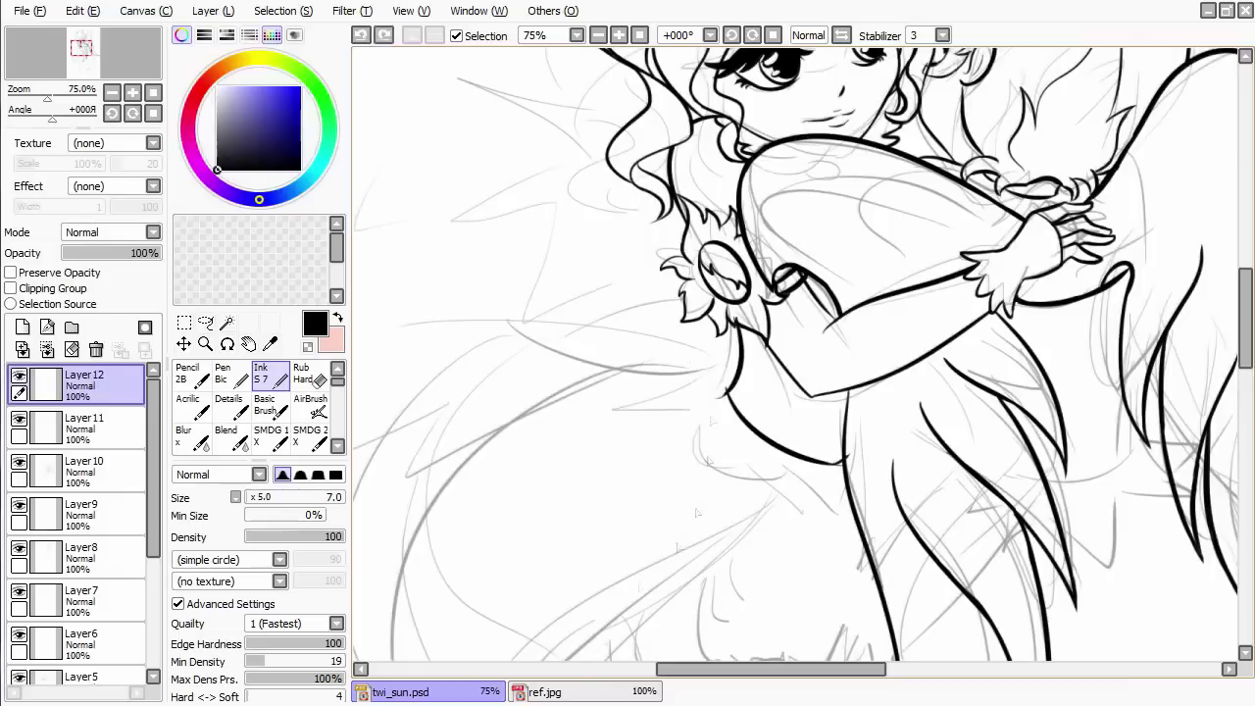
mouse_move(644, 364)
left_mouse_down()
mouse_move(740, 375)
mouse_move(731, 438)
left_mouse_up()
key("ctrl+z")
key("ctrl+z")
mouse_move(633, 351)
left_mouse_down()
mouse_move(743, 370)
mouse_move(728, 397)
mouse_move(785, 505)
mouse_move(776, 443)
mouse_move(814, 497)
left_mouse_up()
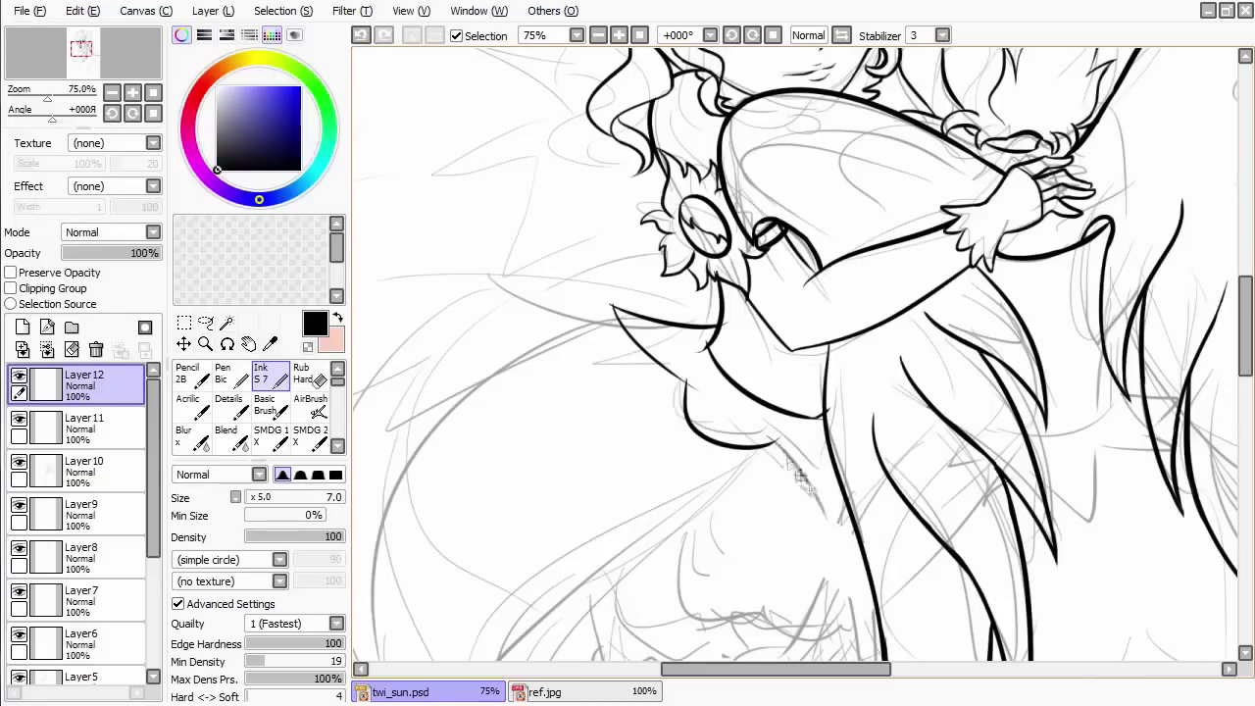
Ink the second character's waist curve and the zigzag bodice hem between the wing feathers.
scroll(800, 568, "down", 3)
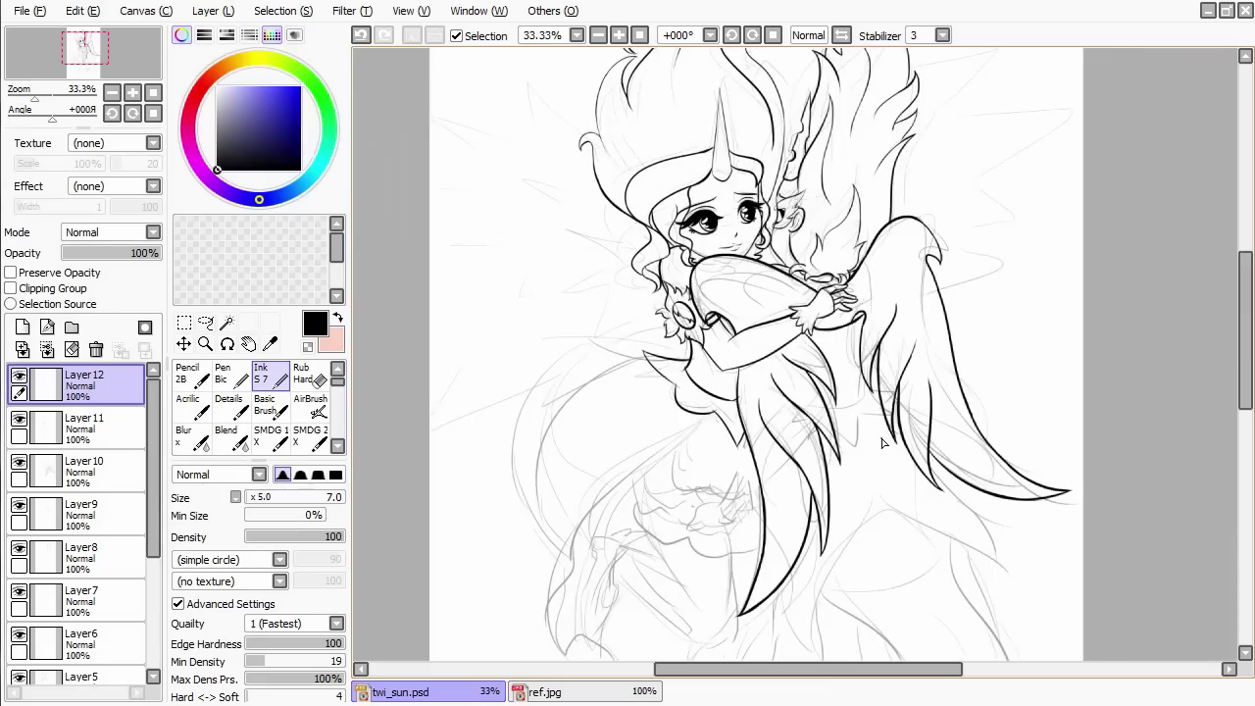
scroll(882, 443, "up", 3)
mouse_move(891, 453)
left_mouse_down()
mouse_move(927, 463)
mouse_move(1064, 415)
left_mouse_up()
left_click_drag(976, 533, 893, 474)
left_click_drag(981, 547, 1033, 459)
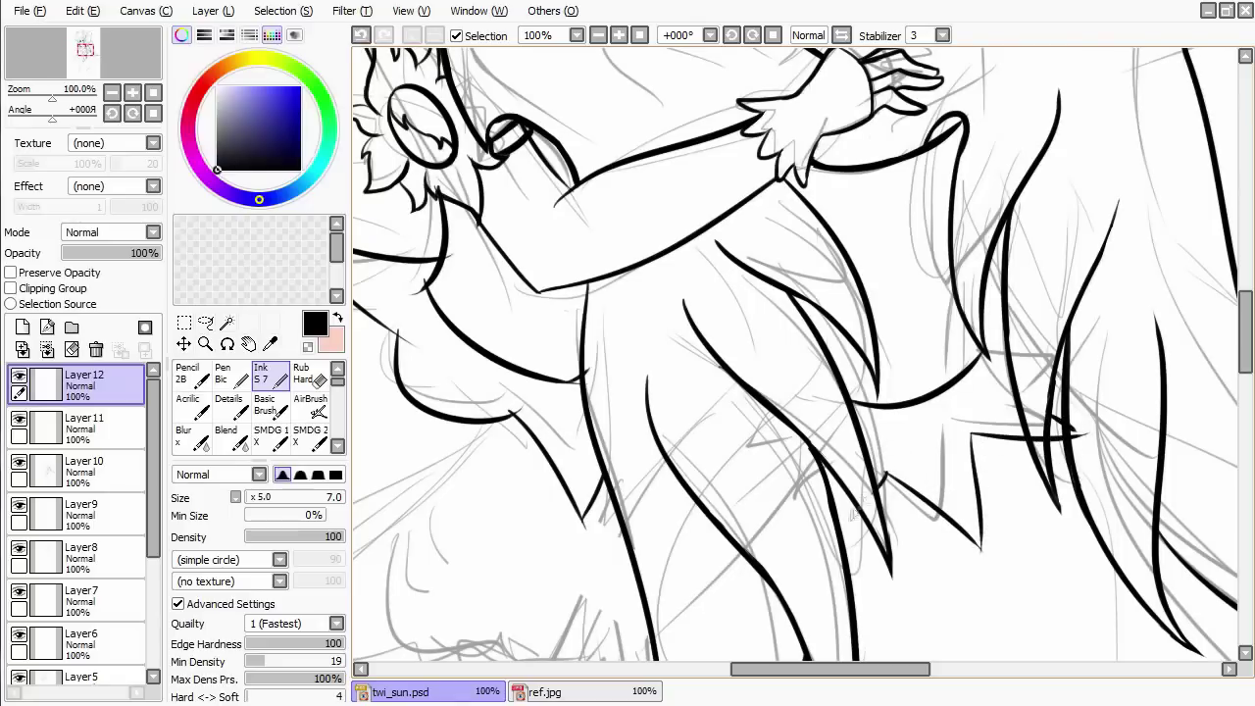
Compare the outfits with ref.jpg and add another new layer above the line art for the skirts.
scroll(768, 545, "down", 3)
key("ctrl+Tab")
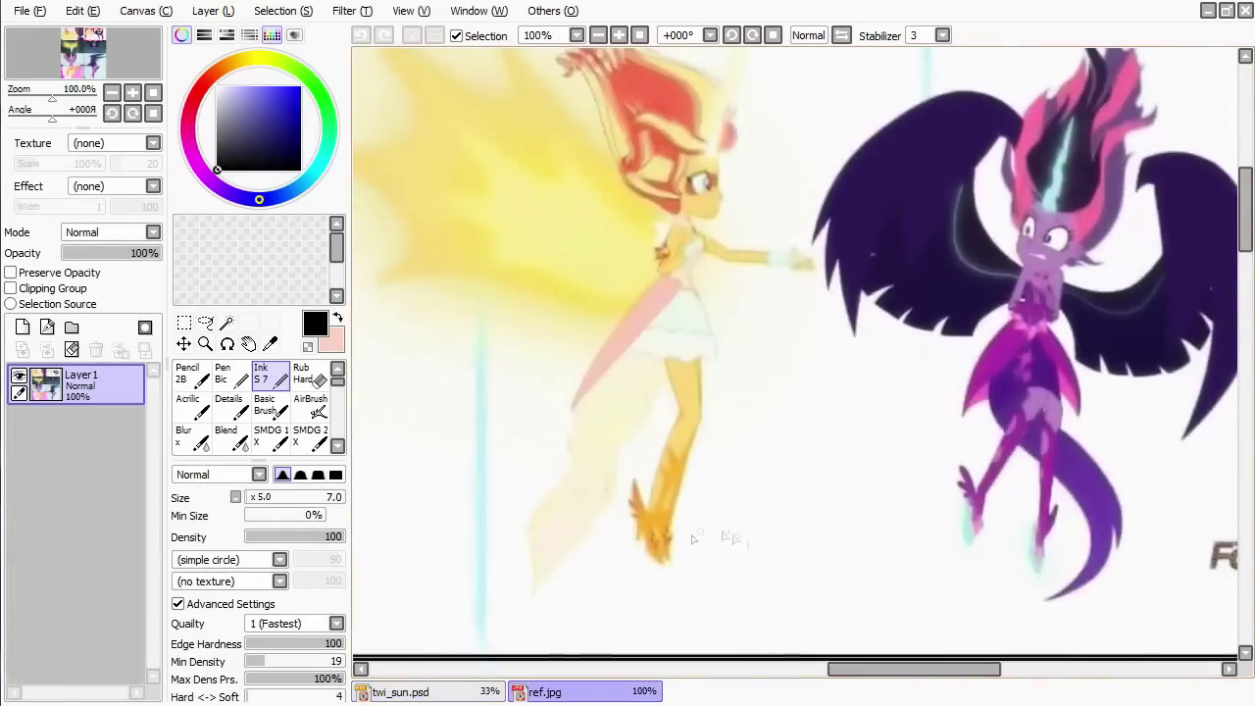
key("ctrl+Tab")
scroll(1154, 452, "up", 3)
scroll(1154, 452, "down", 2)
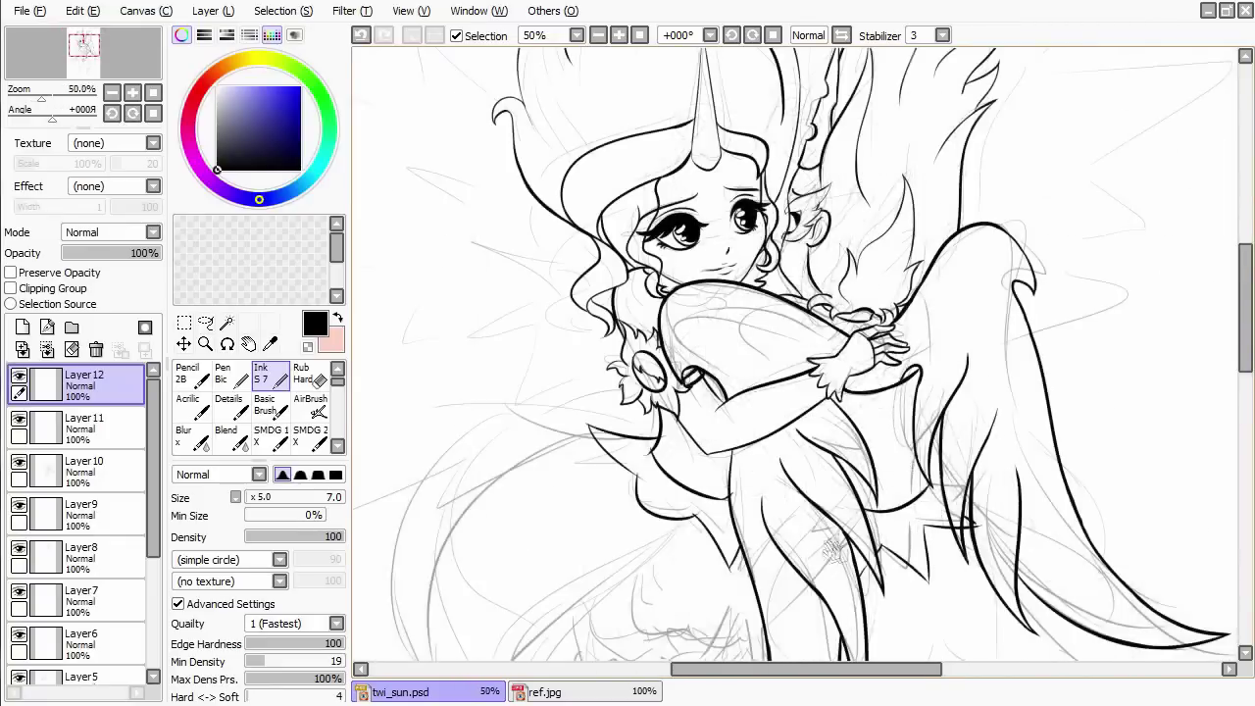
left_click(22, 326)
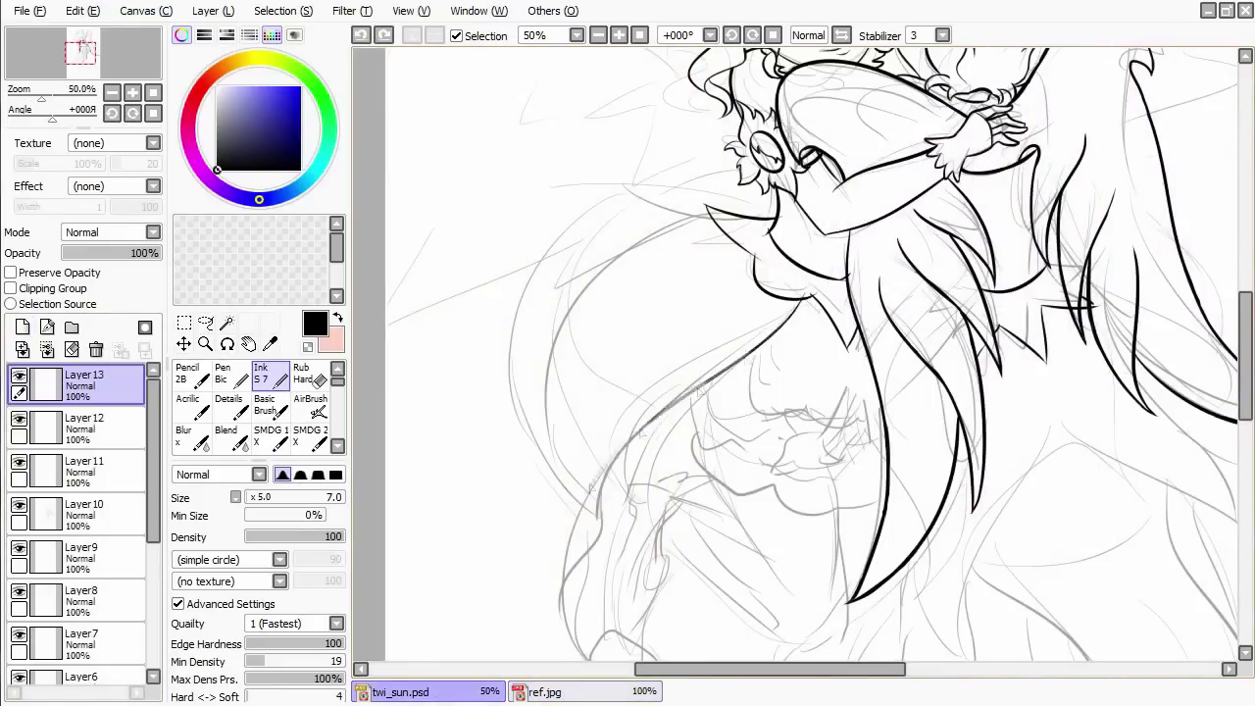
Ink the lower and upper edges of the horned character's skirt train from the waist, redrawing the upper edge as an S-curve.
key("ctrl+z")
left_click_drag(802, 302, 588, 517)
key("ctrl+z")
left_click_drag(708, 207, 555, 468)
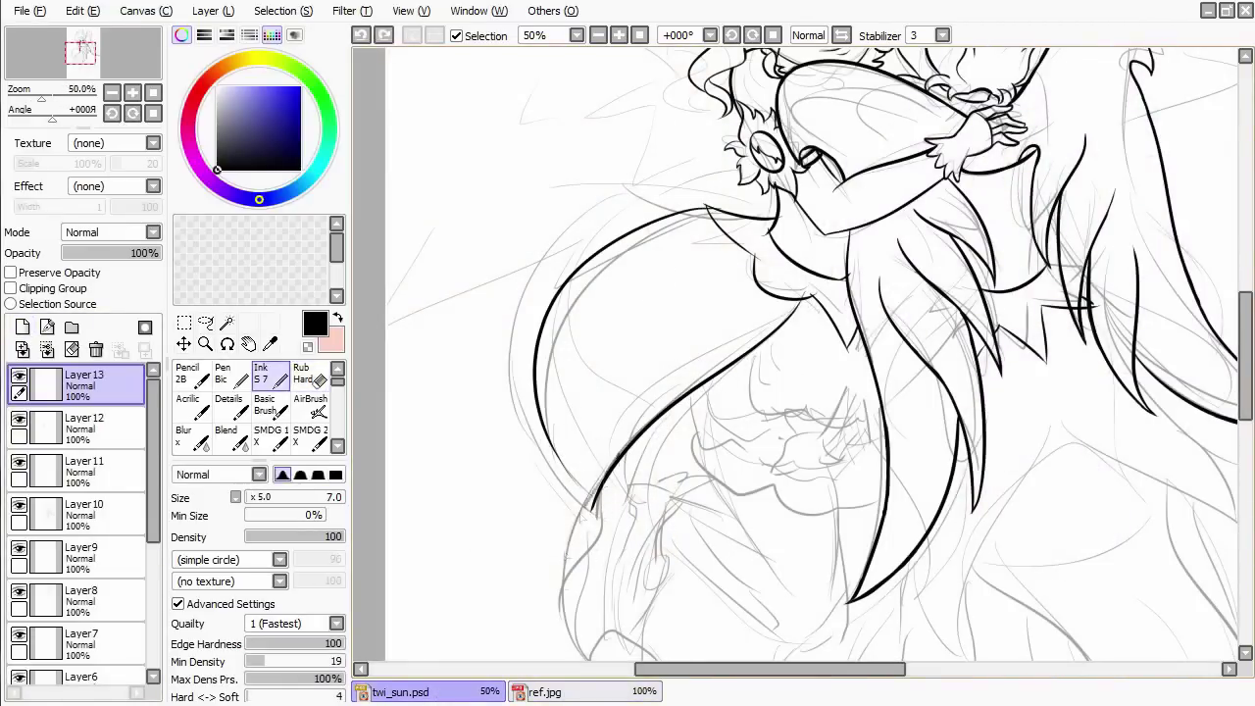
left_click_drag(613, 463, 567, 581)
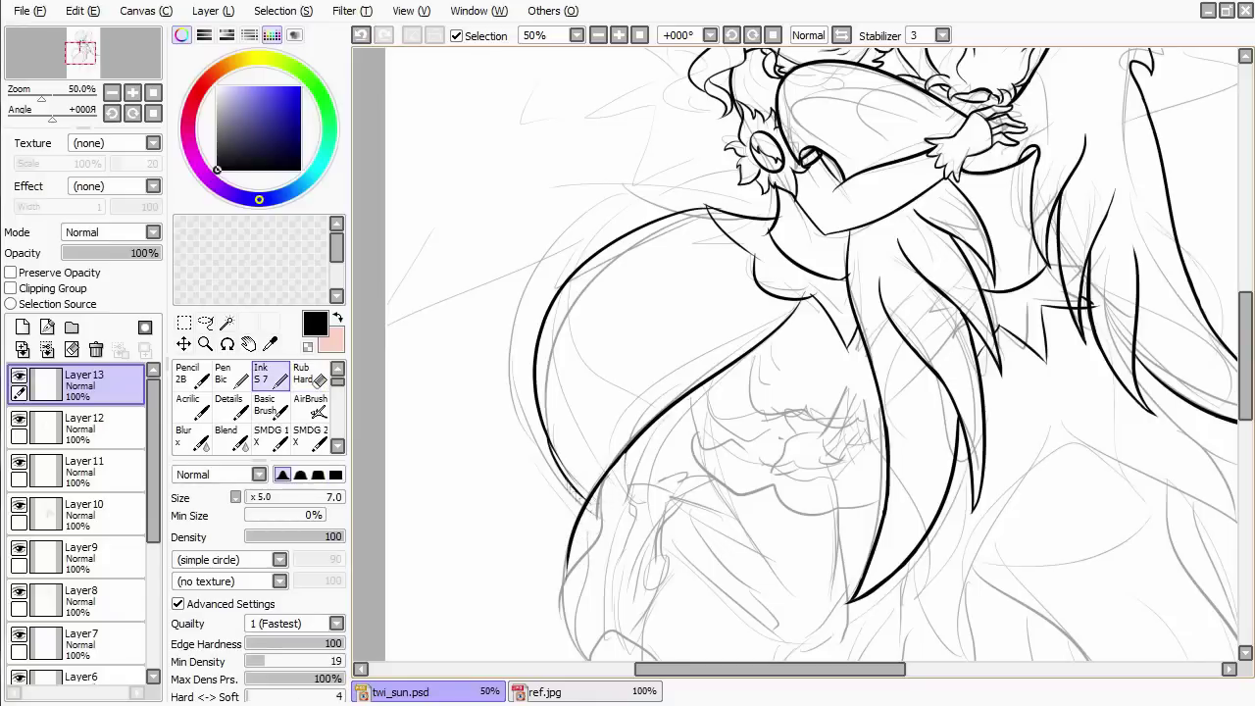
mouse_move(614, 466)
left_mouse_down()
mouse_move(567, 607)
mouse_move(528, 488)
left_mouse_up()
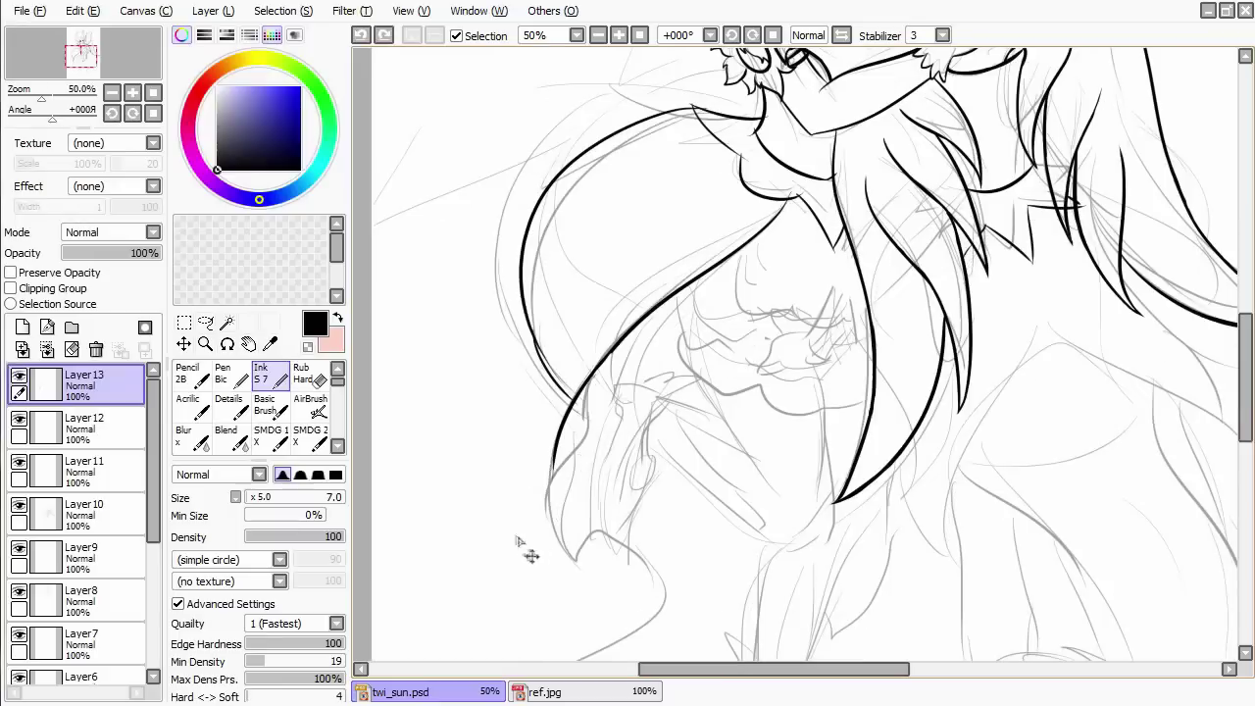
mouse_move(589, 399)
left_mouse_down()
mouse_move(548, 330)
mouse_move(595, 363)
left_mouse_up()
left_click_drag(712, 167, 583, 451)
key("ctrl+z")
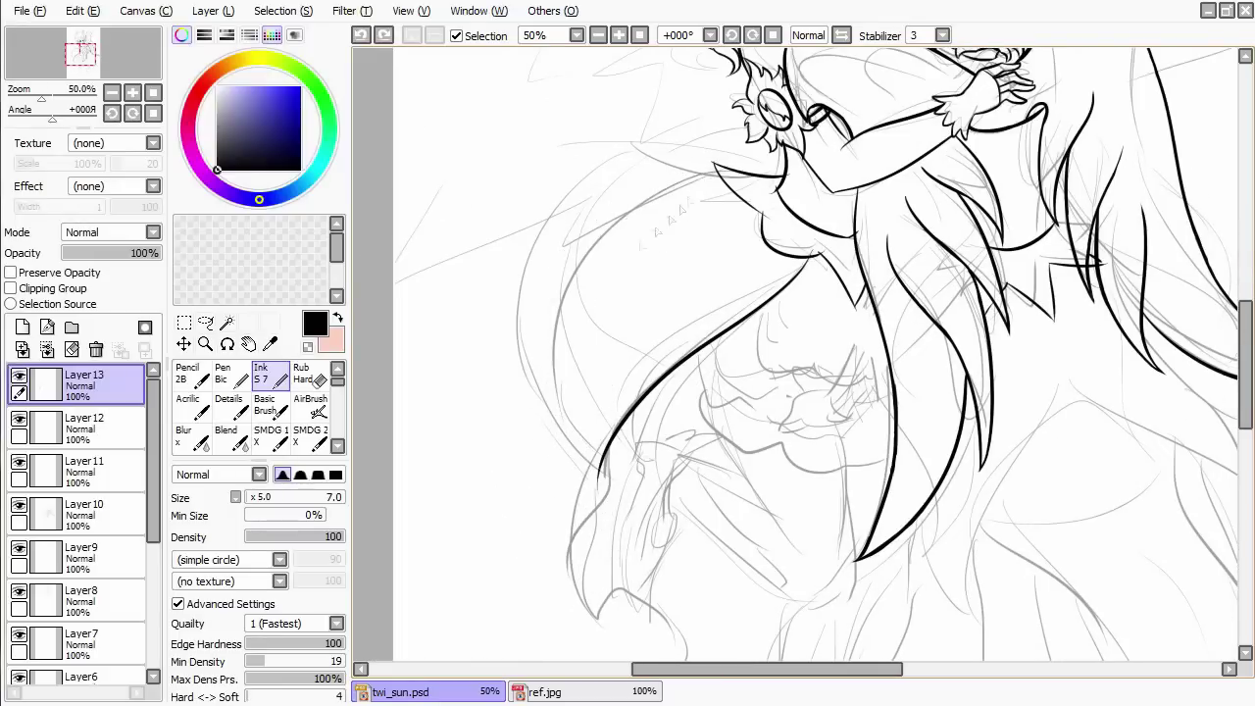
left_click_drag(702, 165, 578, 510)
Extend the train's wavy folded edge downward below the crossing point and check the train's shape in ref.jpg.
mouse_move(598, 458)
left_mouse_down()
mouse_move(570, 574)
mouse_move(500, 432)
mouse_move(525, 460)
mouse_move(639, 526)
left_mouse_up()
key("ctrl+z")
key("e")
key("e")
key("ctrl+z")
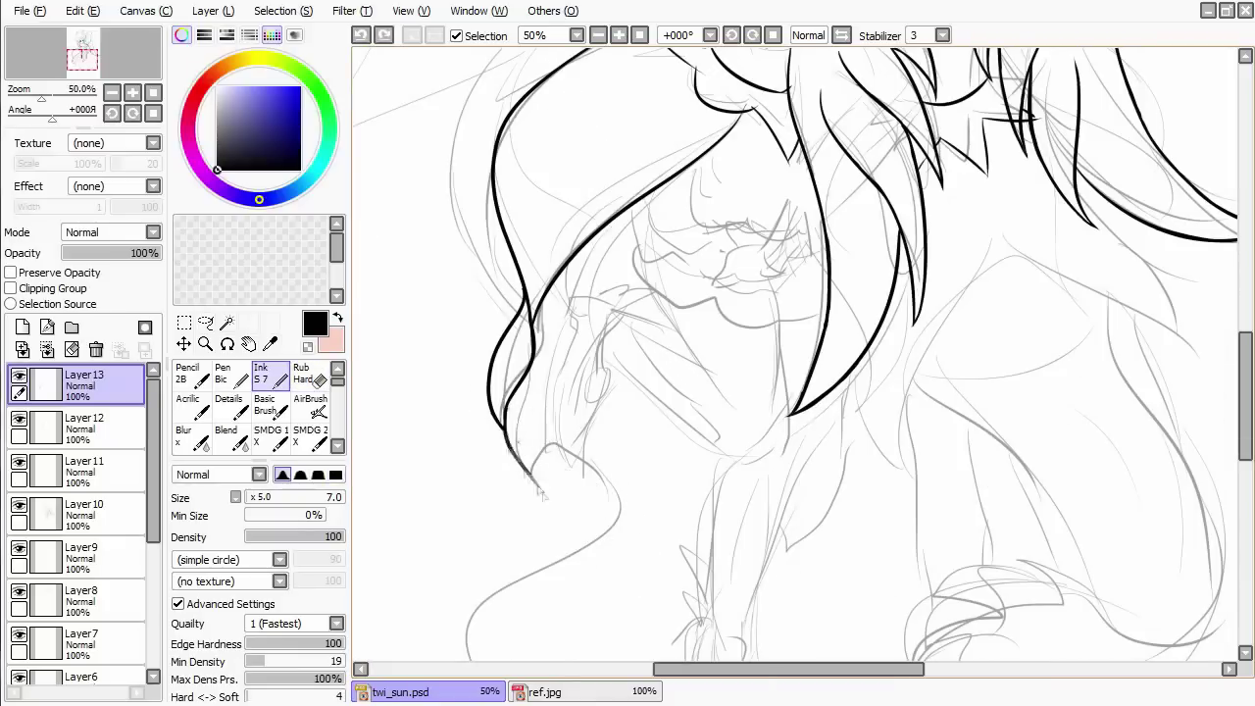
left_click(549, 691)
scroll(412, 694, "down", 5)
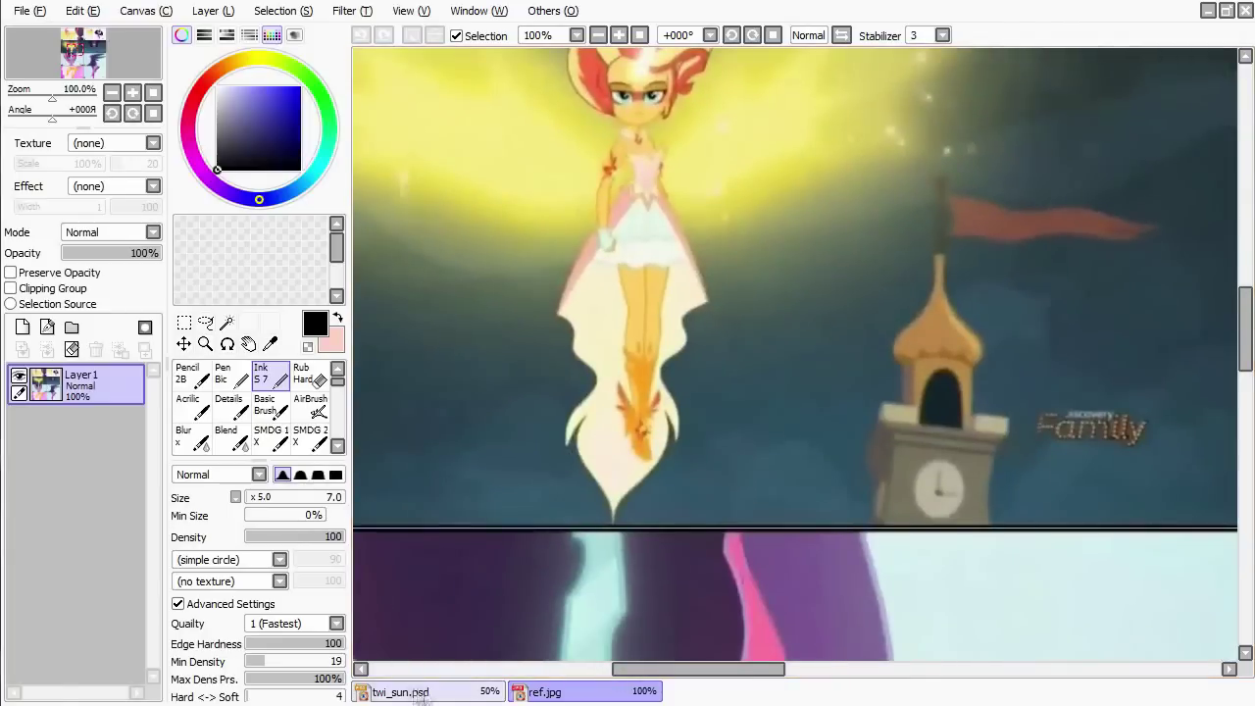
left_click(420, 693)
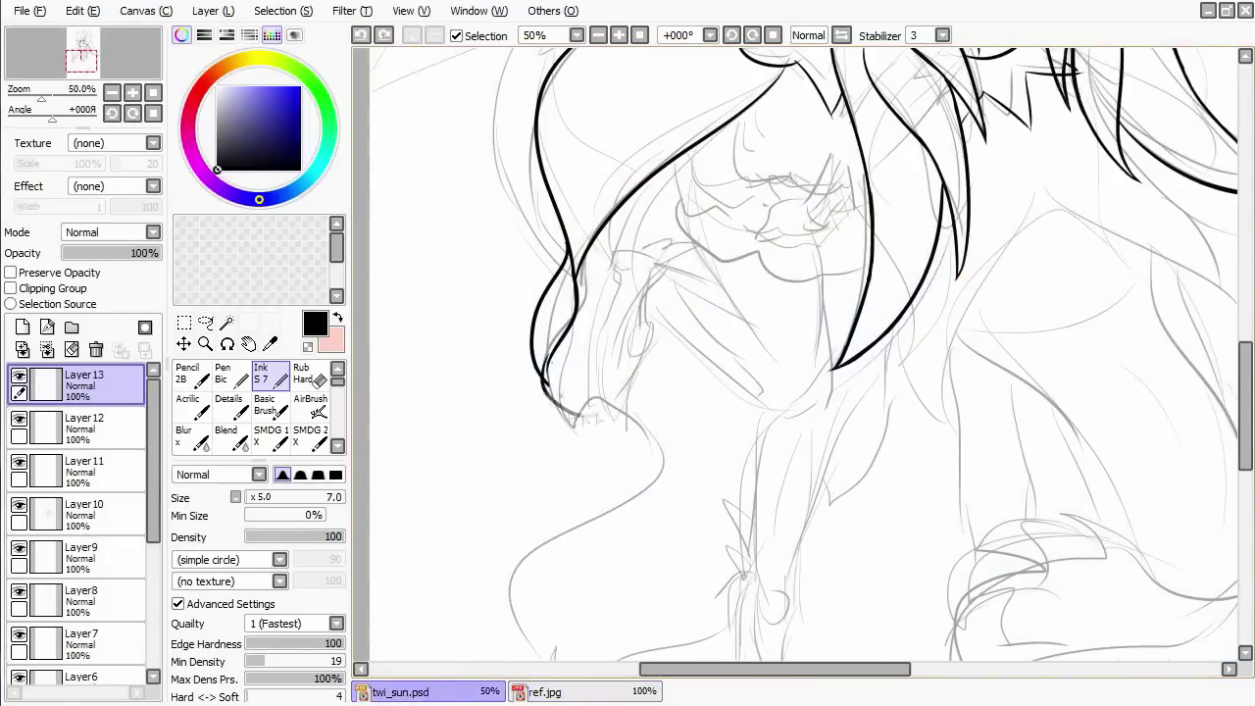
Redraw the train's edge below the fold as a smooth wave bulging toward the legs.
mouse_move(554, 363)
left_mouse_down()
mouse_move(638, 436)
mouse_move(656, 473)
mouse_move(563, 420)
mouse_move(647, 490)
left_mouse_up()
key("ctrl+z")
key("ctrl+z")
key("ctrl+z")
left_click_drag(567, 412, 642, 500)
key("ctrl+z")
mouse_move(557, 405)
left_mouse_down()
mouse_move(642, 458)
mouse_move(482, 518)
mouse_move(526, 524)
left_mouse_up()
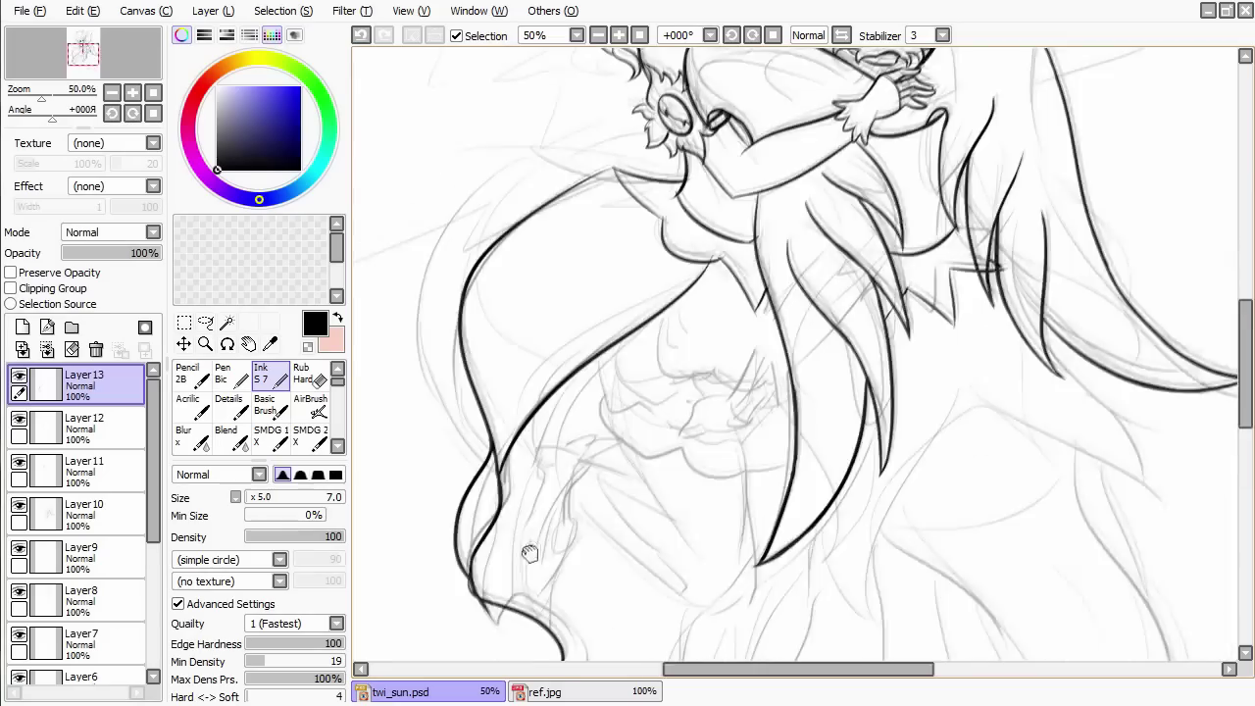
Recheck ref.jpg and ink the train's pointed lower end and its wavy far edge beside the legs.
scroll(508, 489, "down", 1)
scroll(507, 488, "up", 1)
left_click(539, 691)
left_click(451, 691)
mouse_move(691, 410)
left_mouse_down()
mouse_move(596, 494)
mouse_move(652, 461)
mouse_move(594, 506)
mouse_move(659, 635)
mouse_move(633, 581)
left_mouse_up()
key("ctrl+z")
mouse_move(633, 581)
left_mouse_down()
mouse_move(663, 597)
mouse_move(760, 505)
mouse_move(784, 500)
left_mouse_up()
key("ctrl+z")
mouse_move(823, 451)
left_mouse_down()
mouse_move(882, 351)
mouse_move(916, 328)
mouse_move(849, 425)
mouse_move(657, 324)
mouse_move(561, 448)
left_mouse_up()
Ink the second character's flared skirt panels with pointed tips below the wing feathers.
mouse_move(828, 534)
left_mouse_down()
mouse_move(956, 363)
mouse_move(916, 343)
mouse_move(1088, 432)
left_mouse_up()
key("ctrl+z")
mouse_move(1019, 285)
left_mouse_down()
mouse_move(1010, 338)
mouse_move(951, 336)
mouse_move(1101, 275)
mouse_move(940, 336)
left_mouse_up()
key("ctrl+z")
left_click_drag(849, 398, 1044, 520)
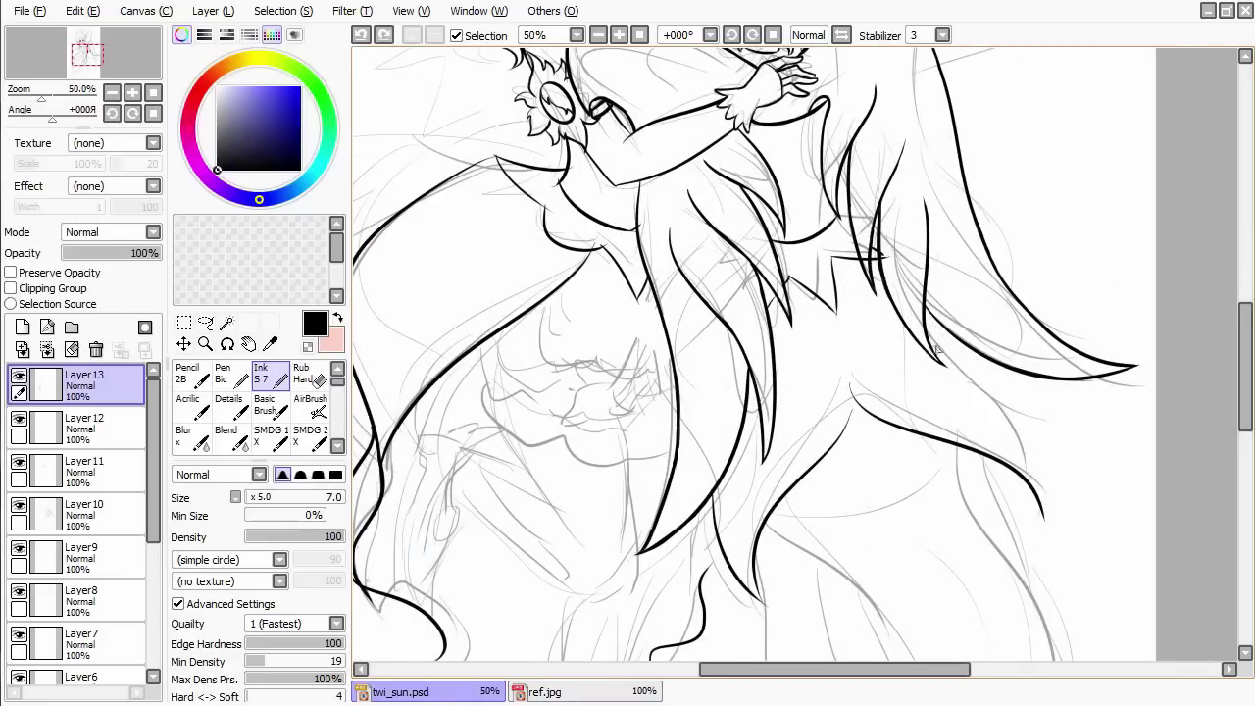
Ink the start of the outer curve below the second character's skirt and redraw the inner curve from the skirt's front edge.
scroll(1008, 370, "down", 3)
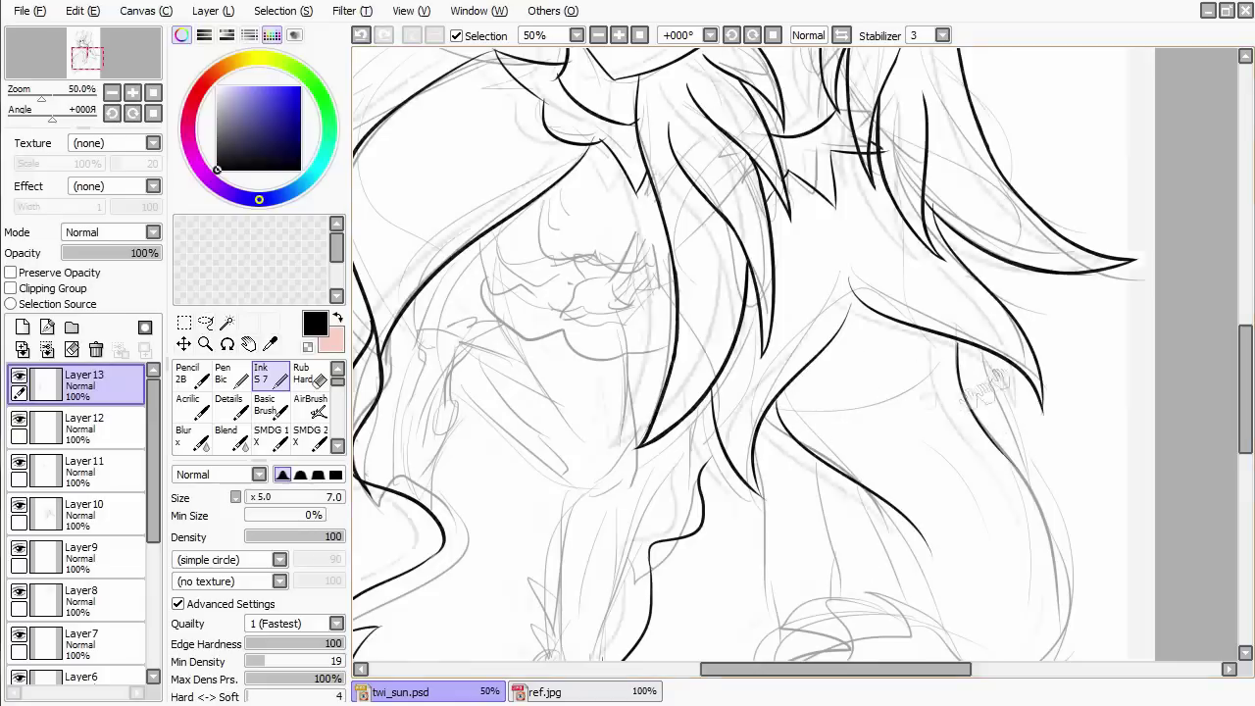
key("ctrl+minus")
key("ctrl+minus")
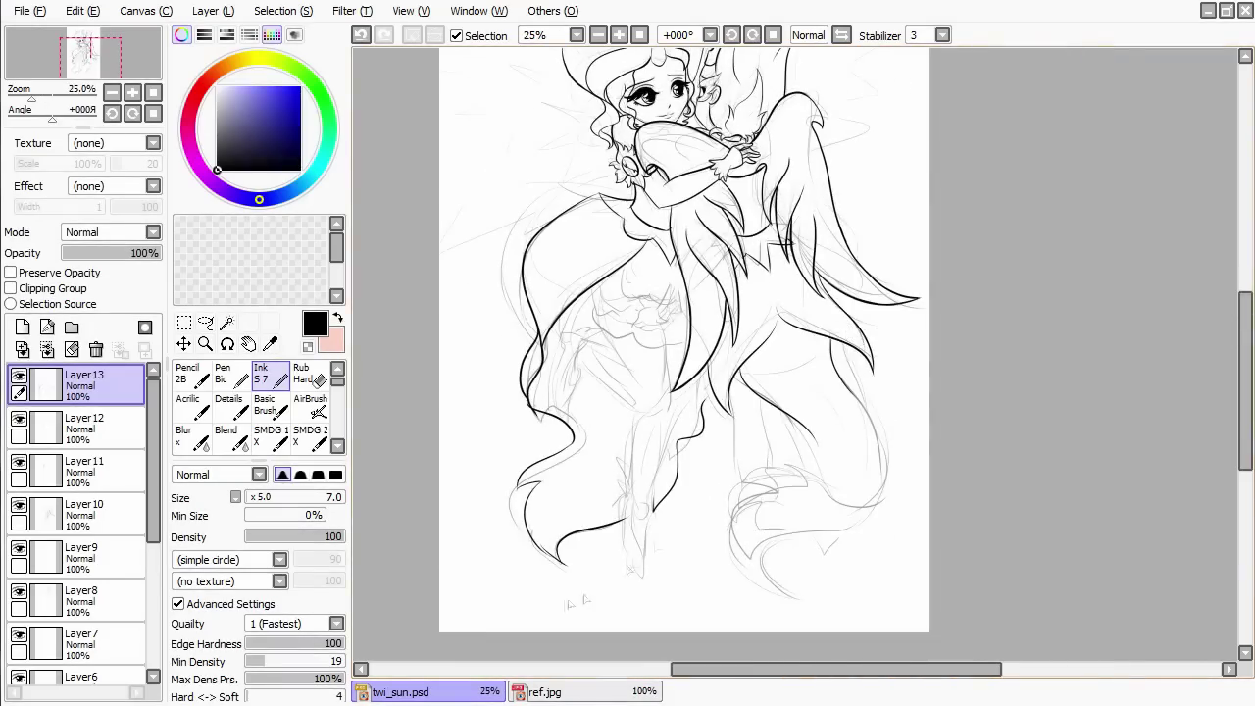
key("ctrl+plus")
key("ctrl+plus")
scroll(755, 344, "up", 2)
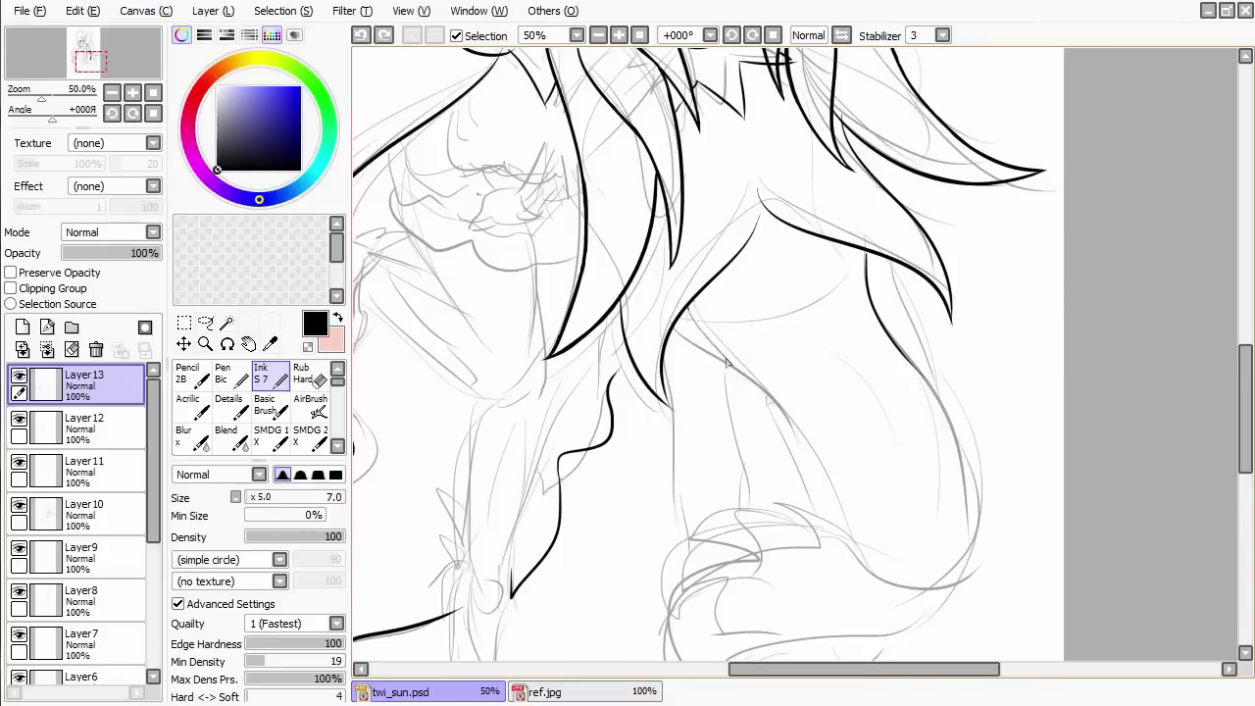
left_click_drag(676, 312, 838, 467)
key("ctrl+z")
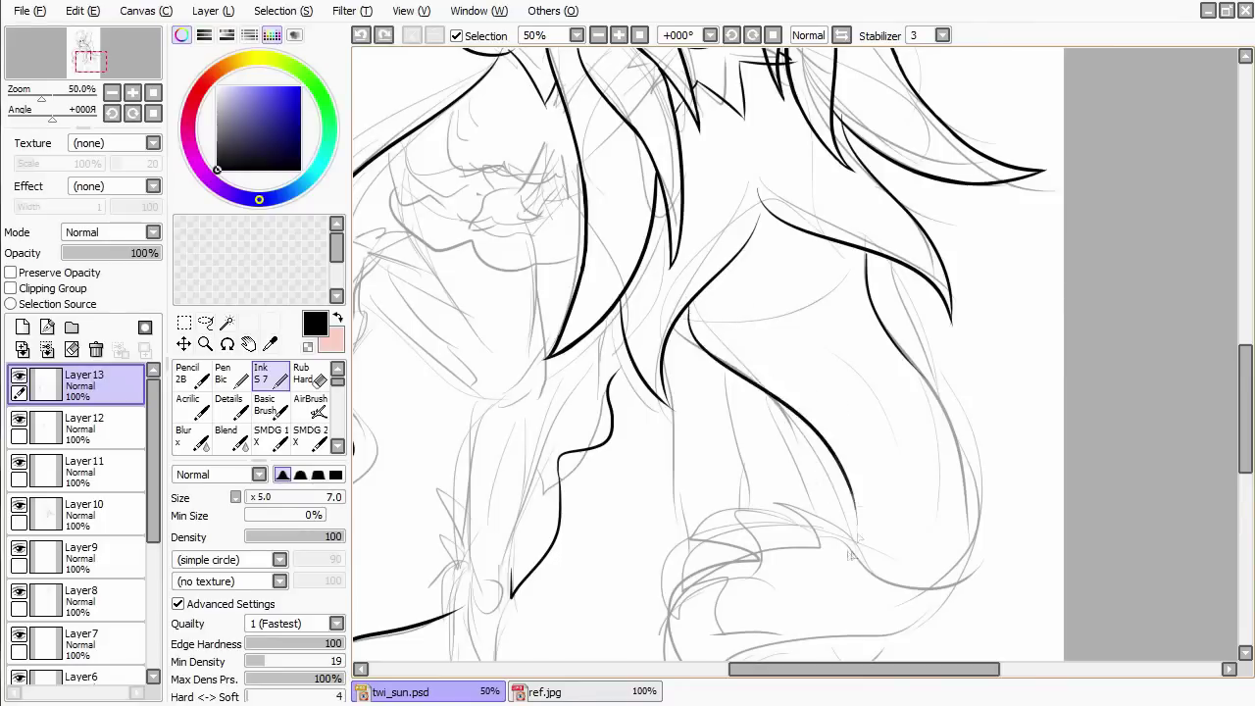
mouse_move(676, 312)
left_mouse_down()
mouse_move(872, 543)
mouse_move(851, 494)
left_mouse_up()
key("ctrl+z")
key("ctrl+z")
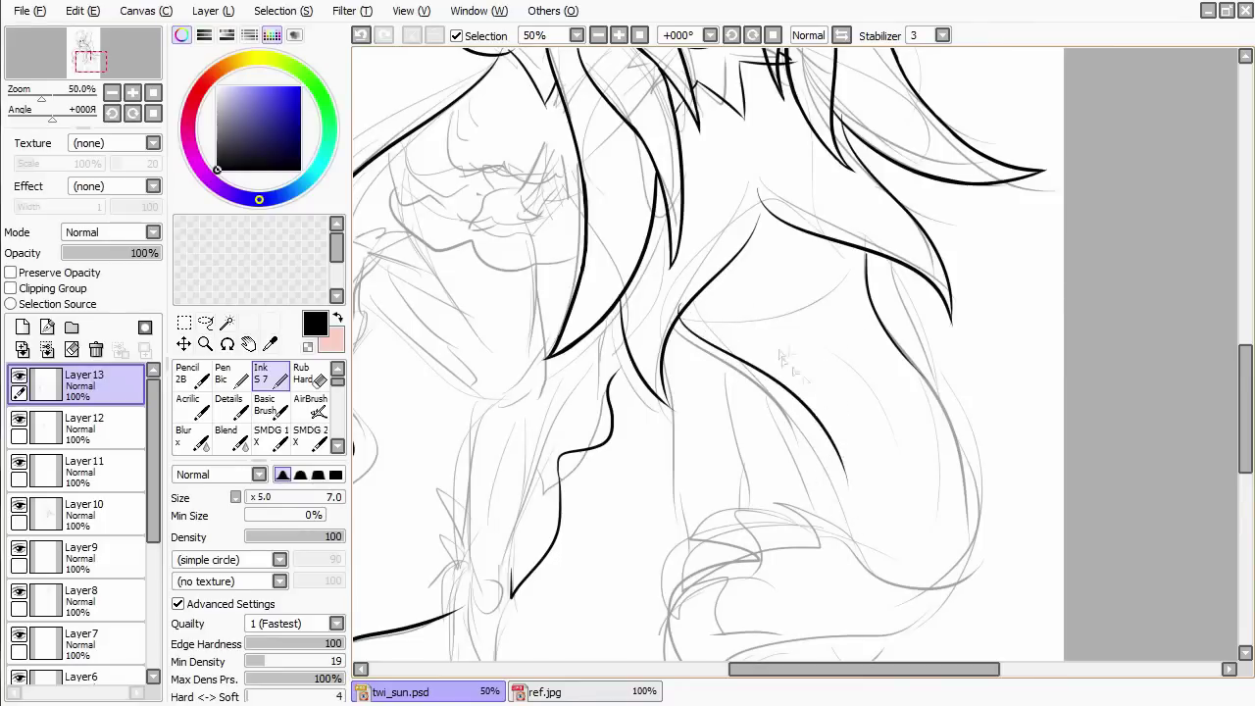
Recheck ref.jpg and extend the second character's outer tail edge down and around the bottom bend.
key("ctrl+minus")
key("ctrl+plus")
scroll(854, 330, "down", 3)
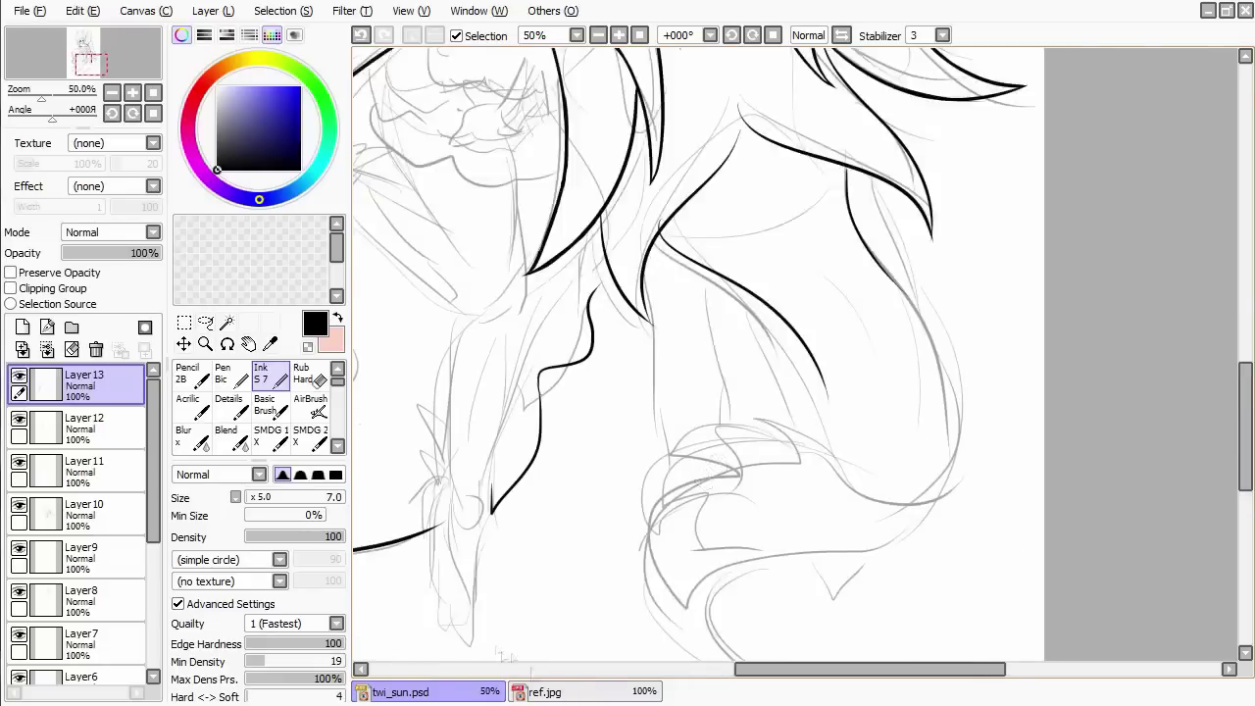
left_click(544, 691)
left_click(459, 692)
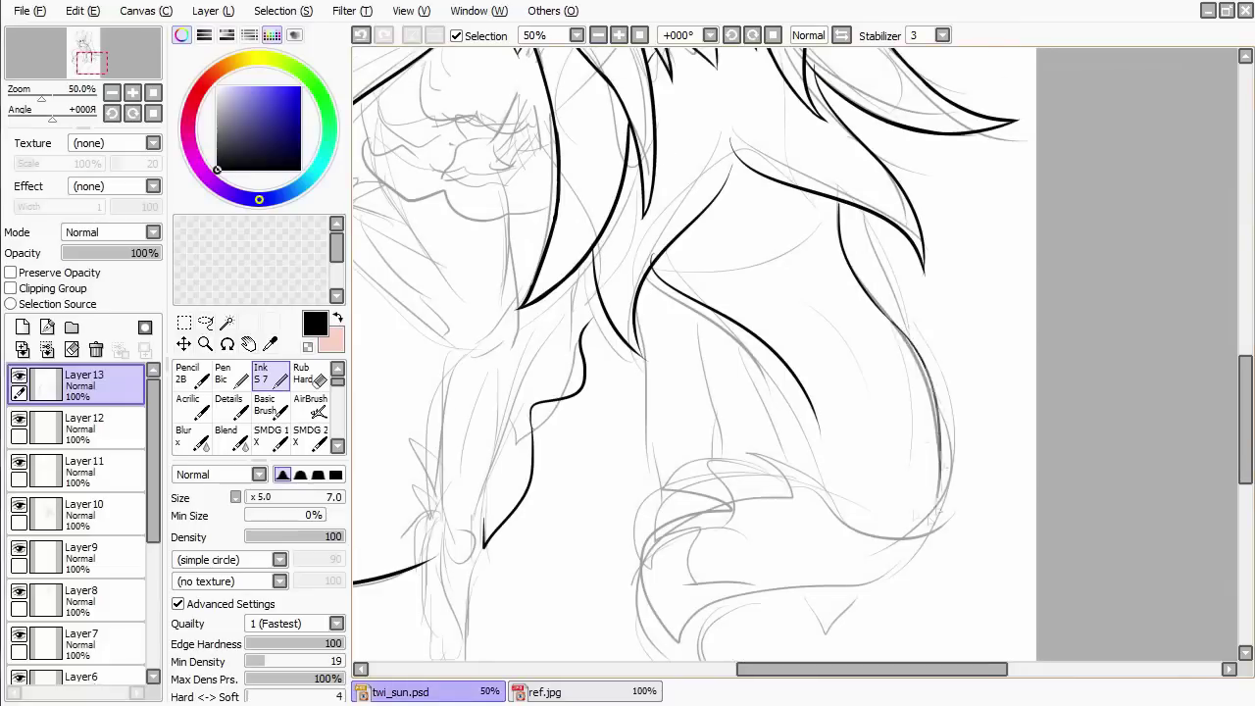
key("ctrl+z")
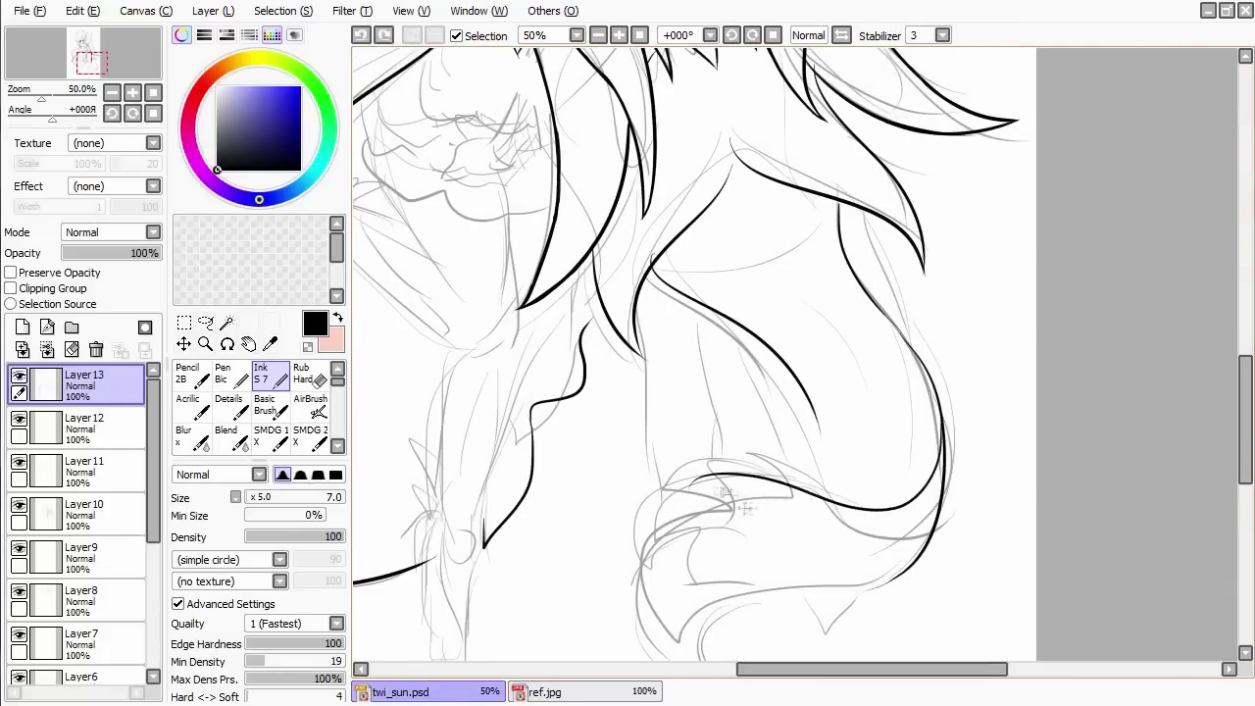
Try inking the tail's wavy inner edge and the curved line toward its curled tip, comparing with ref.jpg.
left_click_drag(787, 457, 655, 549)
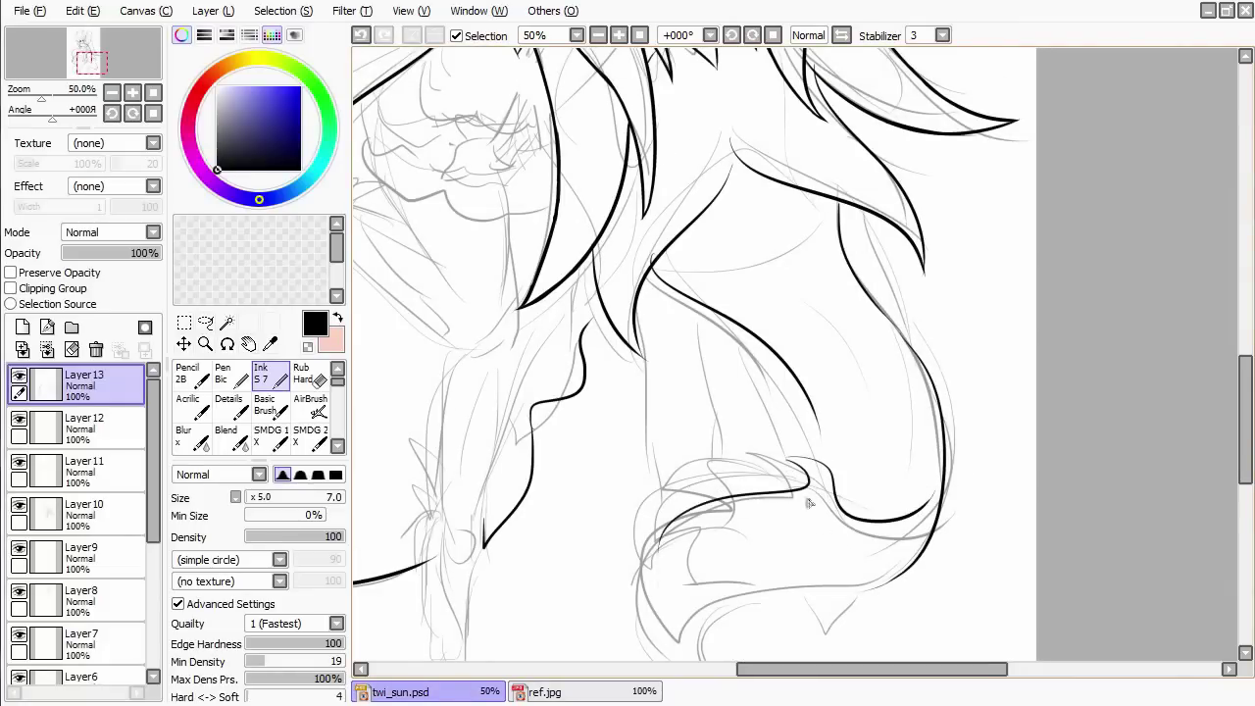
left_click_drag(924, 455, 967, 357)
key("ctrl+z")
left_click(538, 692)
left_click(400, 692)
key("ctrl+z")
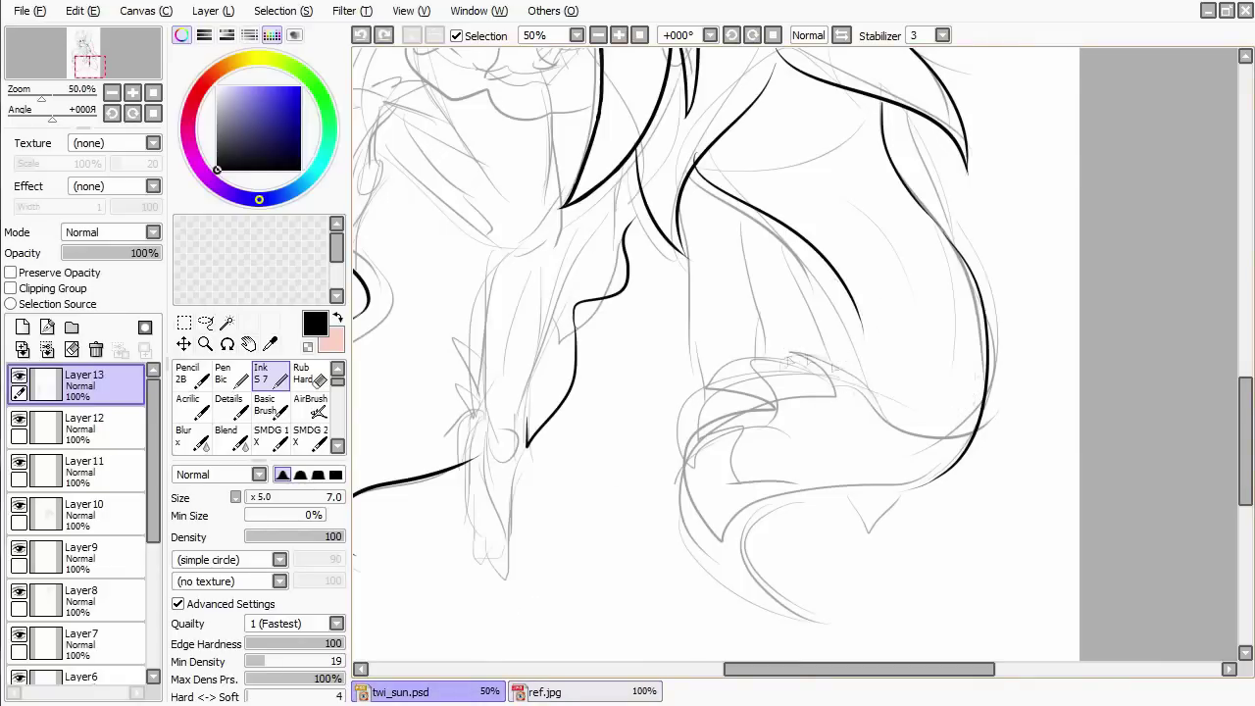
Ink the wavy upper edge of the second character's tail curl, its inner curve to the tip, and the lower edge joining the outer bend.
left_click_drag(790, 356, 984, 392)
key("ctrl+z")
mouse_move(831, 384)
left_mouse_down()
mouse_move(721, 549)
mouse_move(754, 600)
left_mouse_up()
mouse_move(753, 602)
left_mouse_down()
mouse_move(850, 478)
mouse_move(928, 481)
left_mouse_up()
key("ctrl+z")
scroll(864, 362, "up", 2)
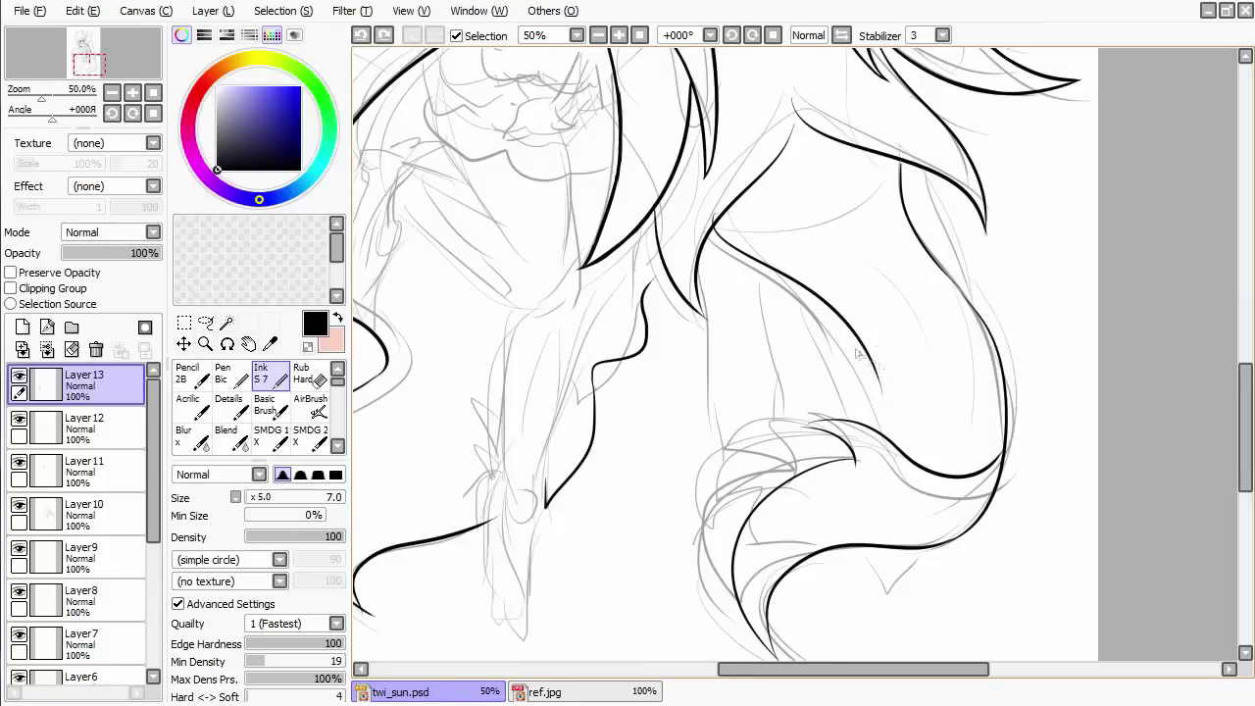
Extend the second character's inner tail edge down in a rounded curve to meet the top of the tail curl.
mouse_move(878, 373)
left_mouse_down()
mouse_move(887, 393)
mouse_move(872, 336)
mouse_move(816, 328)
left_mouse_up()
scroll(911, 393, "right", 1)
key("ctrl+z")
scroll(913, 343, "down", 3)
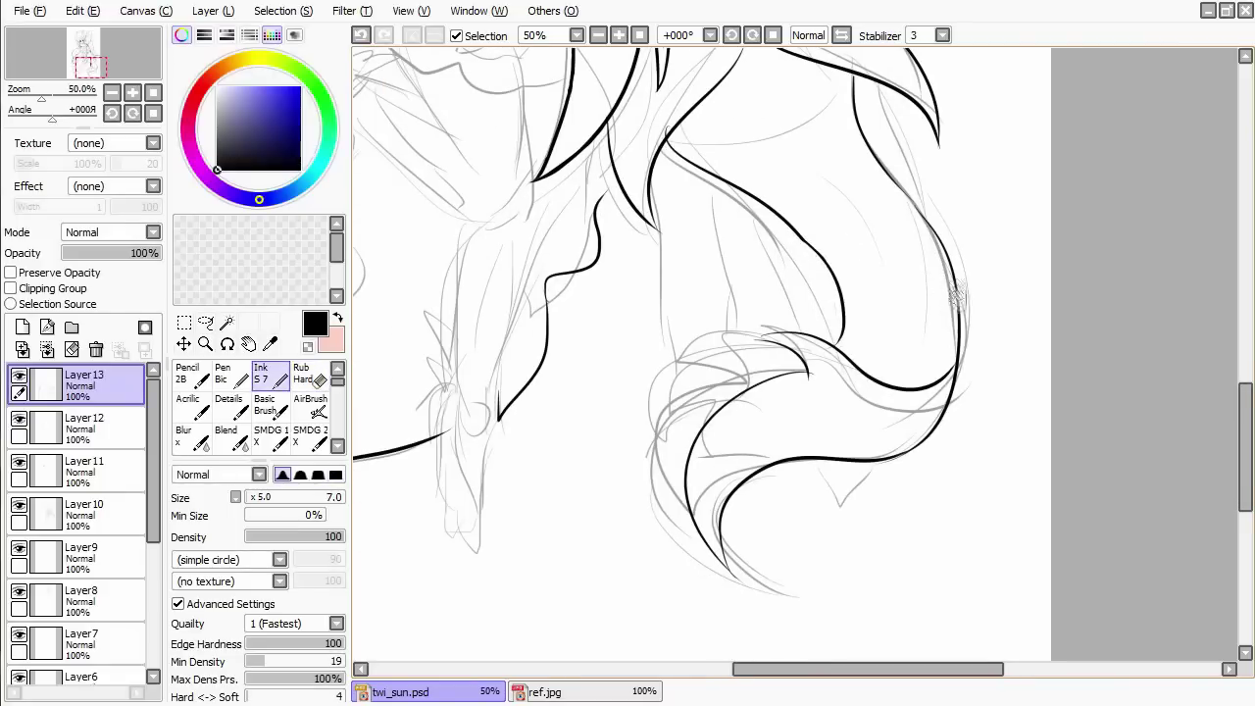
Try re-inking the outer edge of the second character's tail bend and check its shape against the whole figure.
left_click_drag(895, 191, 965, 446)
scroll(961, 294, "up", 2)
scroll(961, 106, "down", 2)
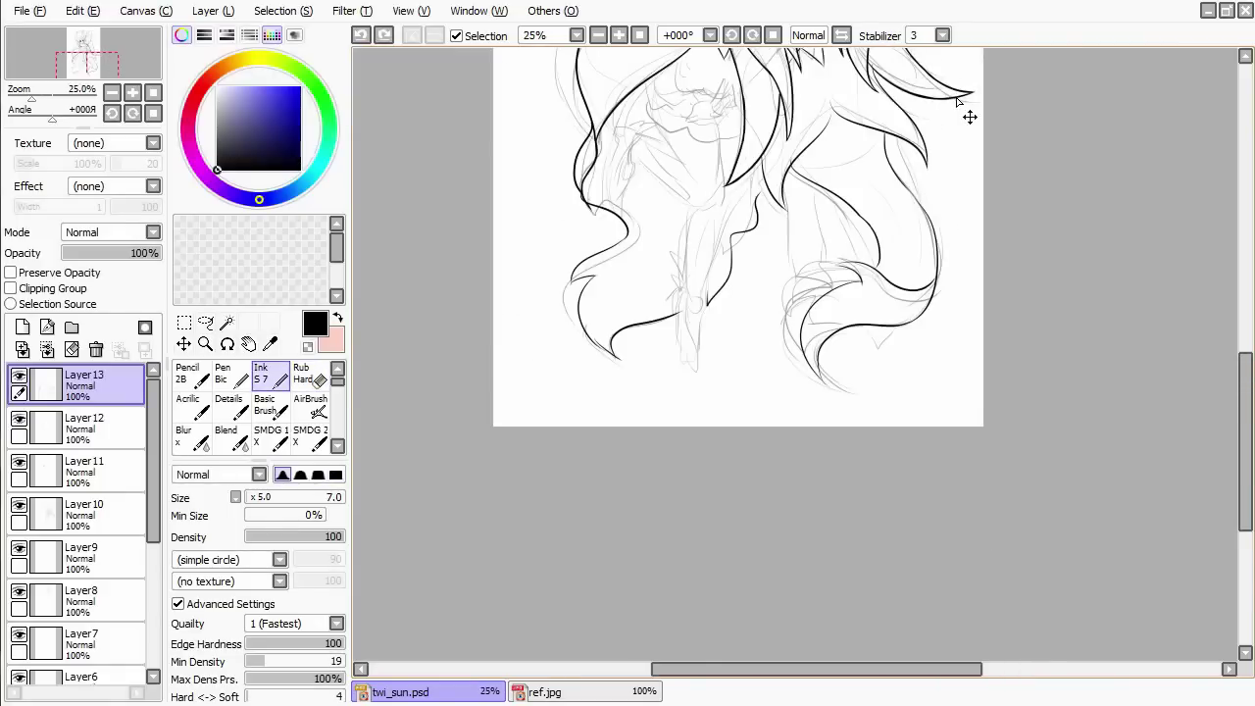
scroll(922, 478, "up", 2)
scroll(891, 476, "down", 2)
scroll(843, 412, "right", 1)
key("a")
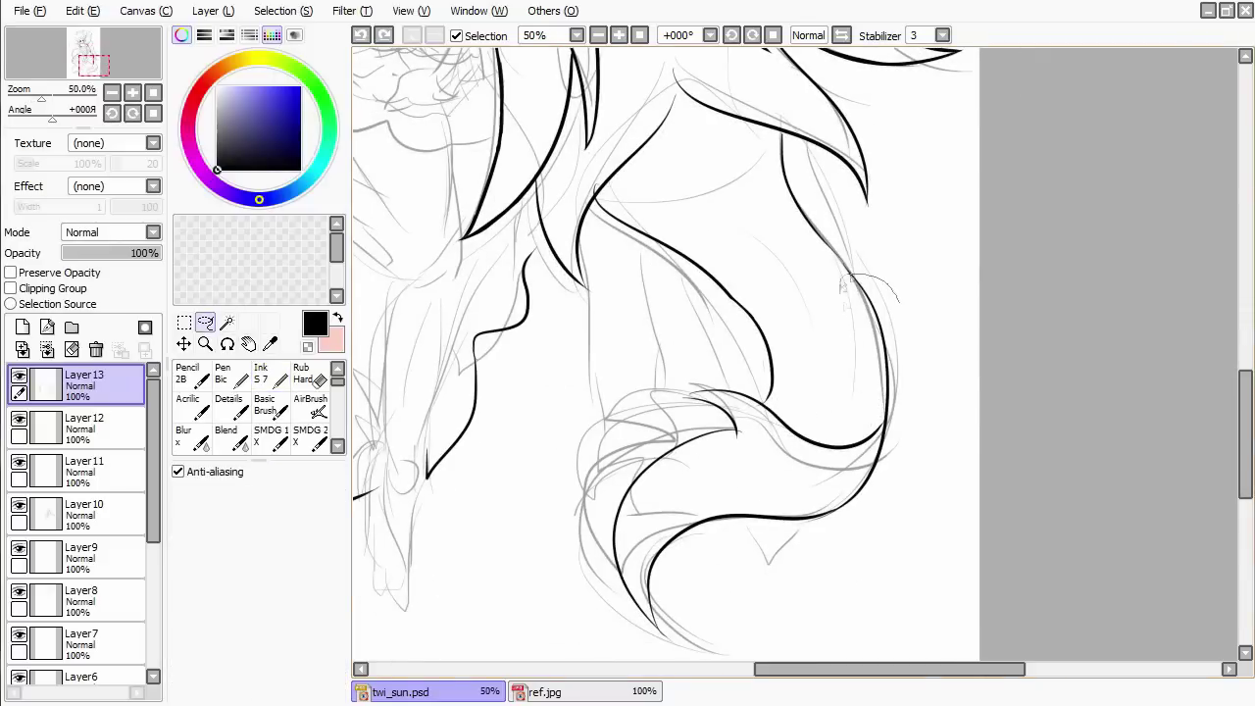
Erase the outer bend of the second character's tail and re-ink it as a fuller curve running into the lower edge.
key("x")
key("n")
key("x")
left_click_drag(840, 263, 814, 515)
scroll(822, 431, "down", 1)
scroll(822, 432, "left", 1)
key("e")
key("n")
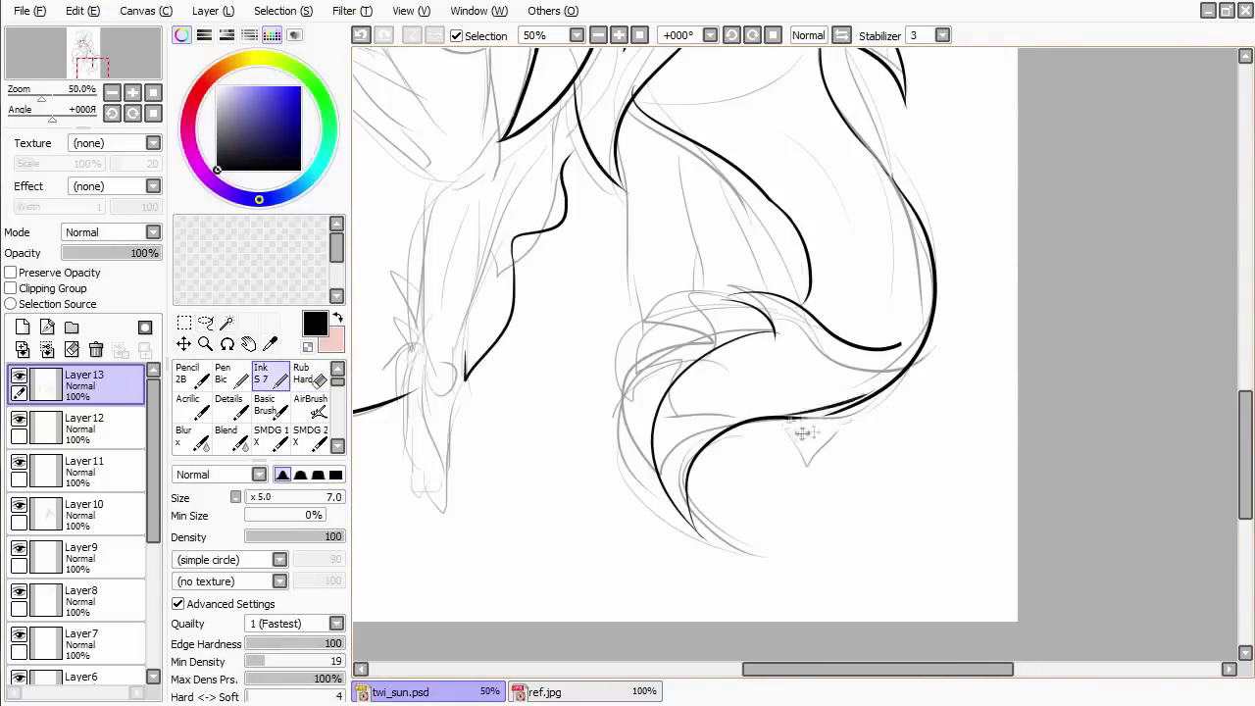
scroll(777, 427, "down", 2)
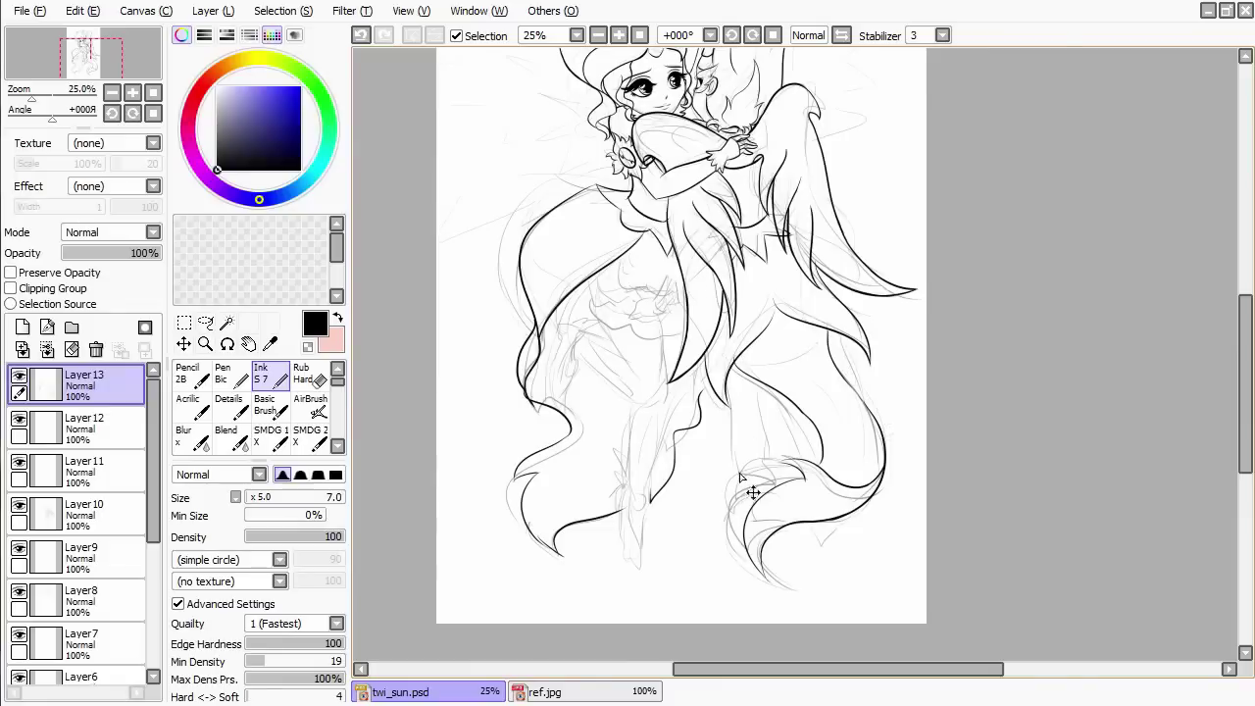
Examine the layered skirt of the dress in ref.jpg and compare it with the sketch below the first character's bodice.
left_click(21, 327)
scroll(794, 353, "up", 2)
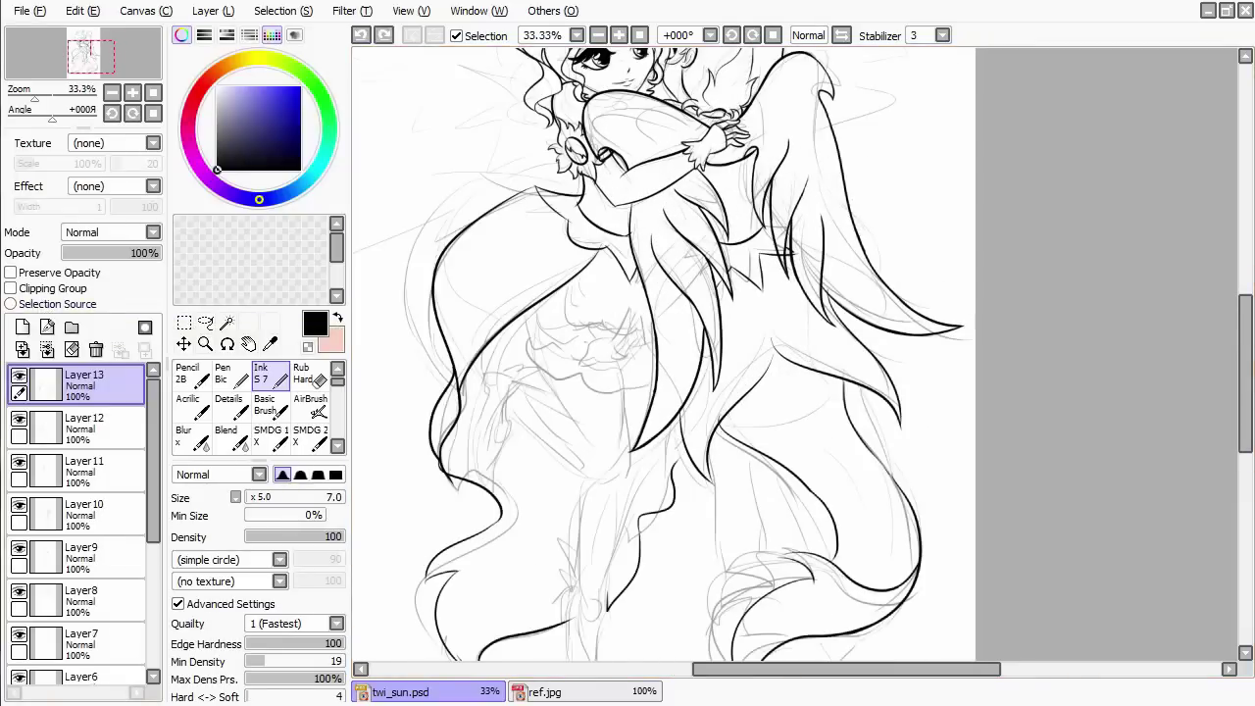
key("ctrl+z")
scroll(794, 353, "up", 1)
key("ctrl+Tab")
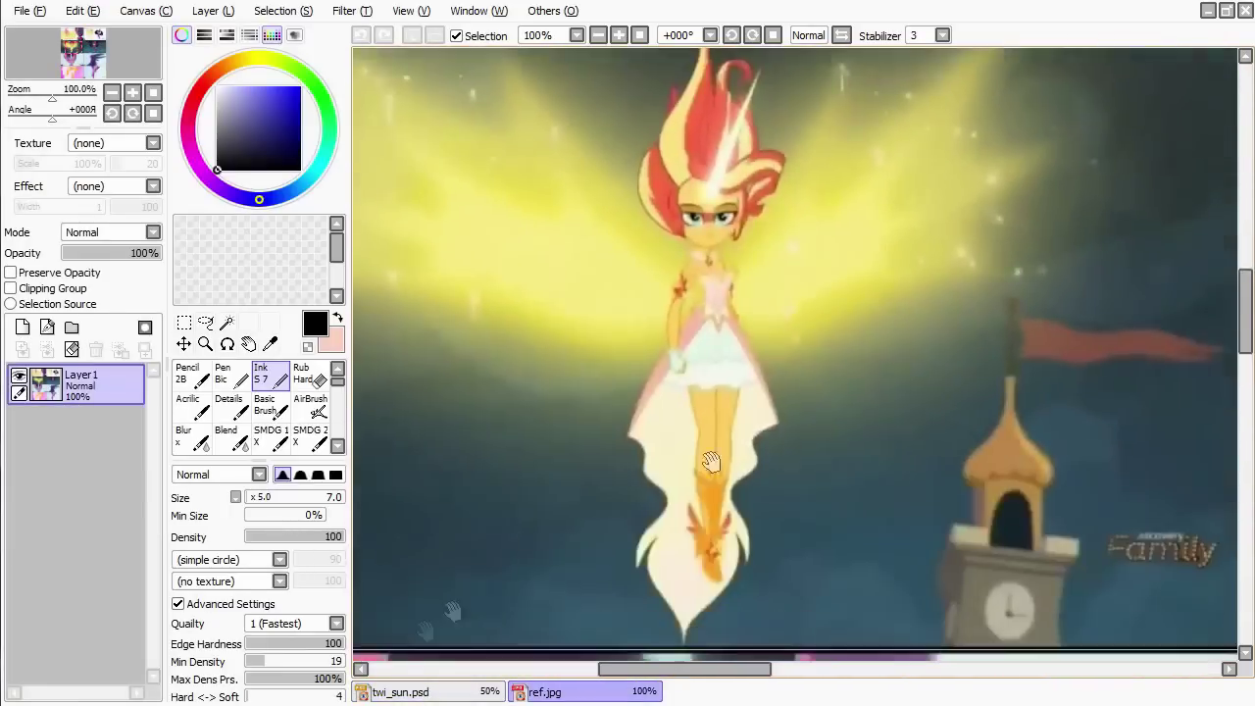
key("ctrl+Tab")
key("ctrl+z")
key("ctrl+Tab")
key("ctrl+Tab")
On Layer12, ink the two scalloped tiers of the first character's short skirt below the bodice point, ending at the feathers.
left_click_drag(607, 351, 635, 394)
key("ctrl+z")
key("ctrl+z")
left_click_drag(604, 351, 721, 490)
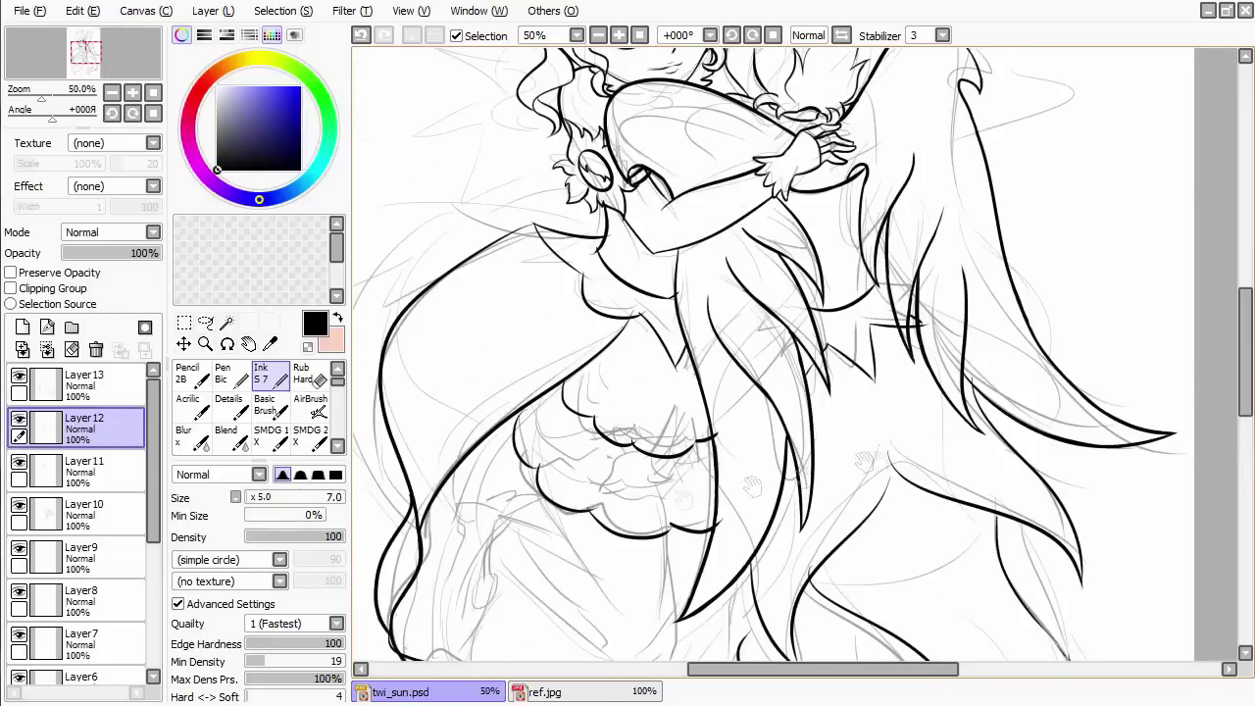
Ink the scalloped skirt hem and its fold lines on Layer 12, erasing the untidy ends of the strokes.
key("e")
key("e")
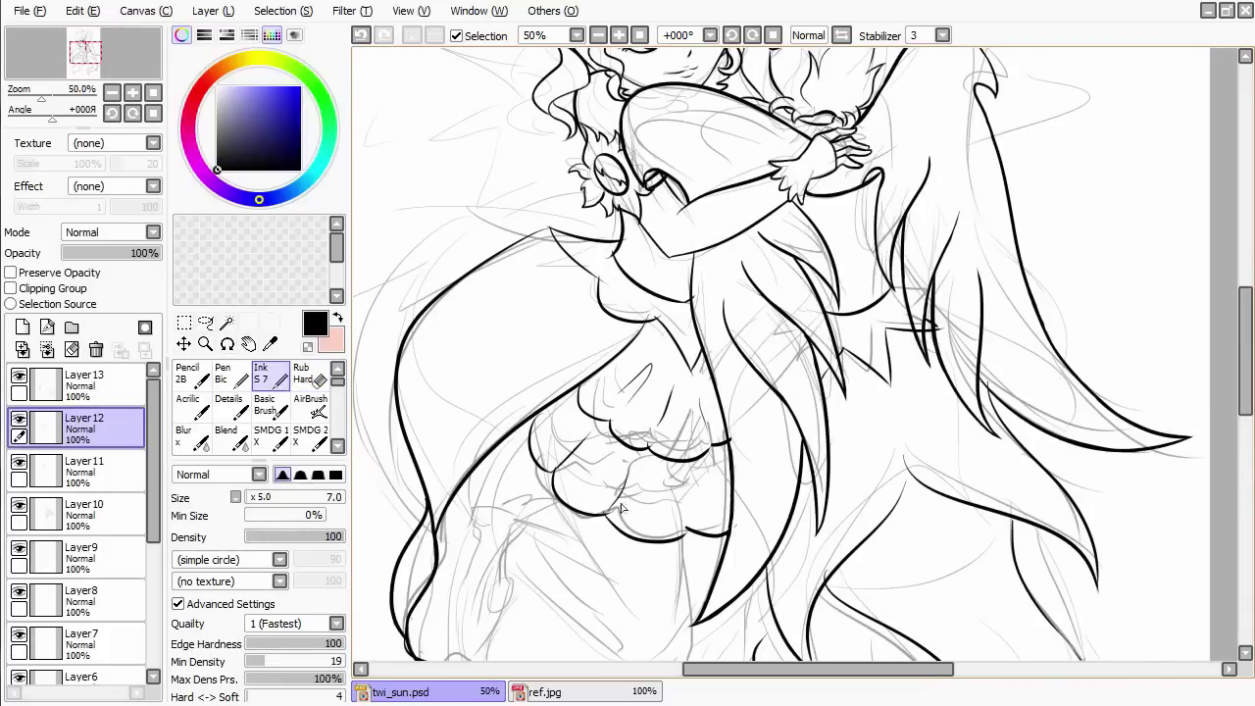
scroll(525, 515, "down", 3)
scroll(636, 441, "up", 5)
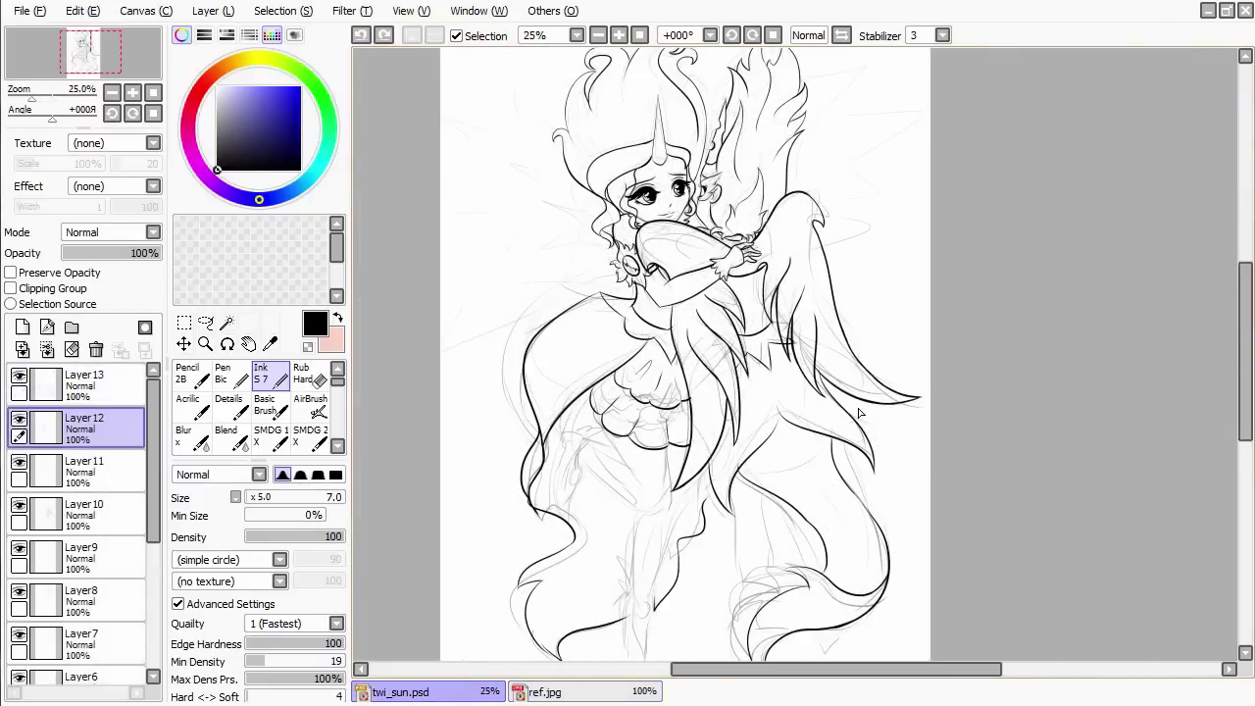
scroll(856, 410, "up", 1)
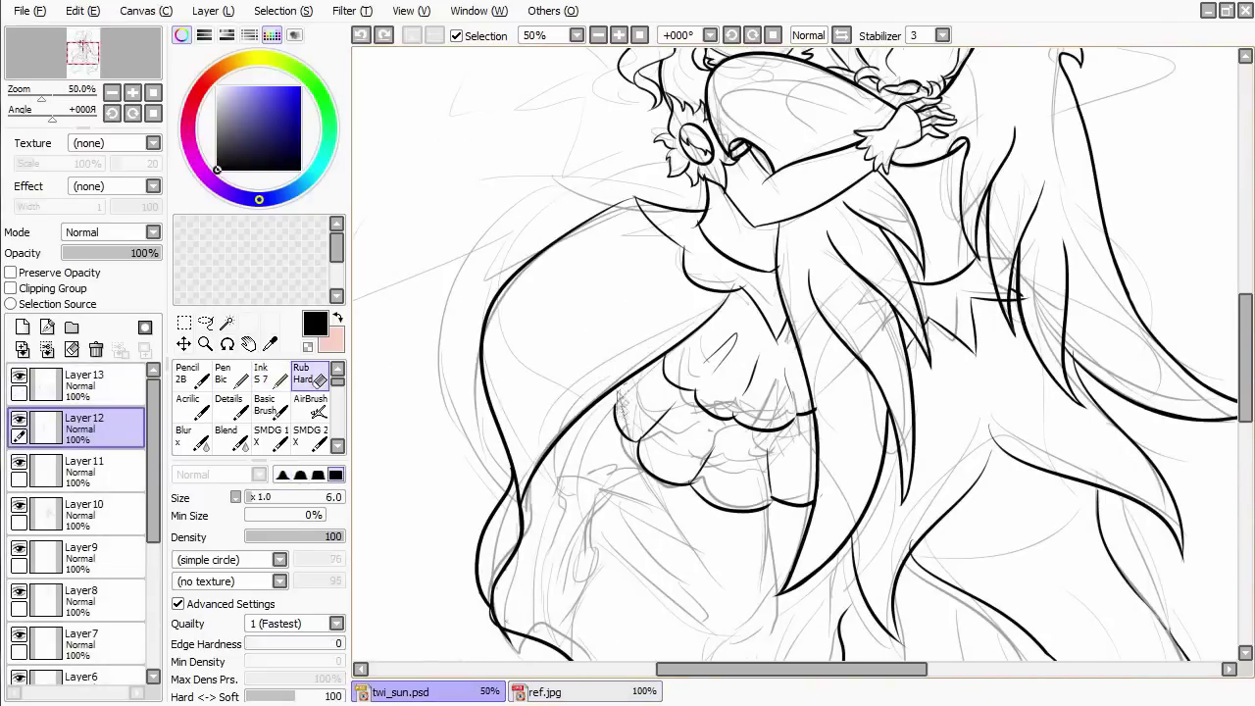
key("e")
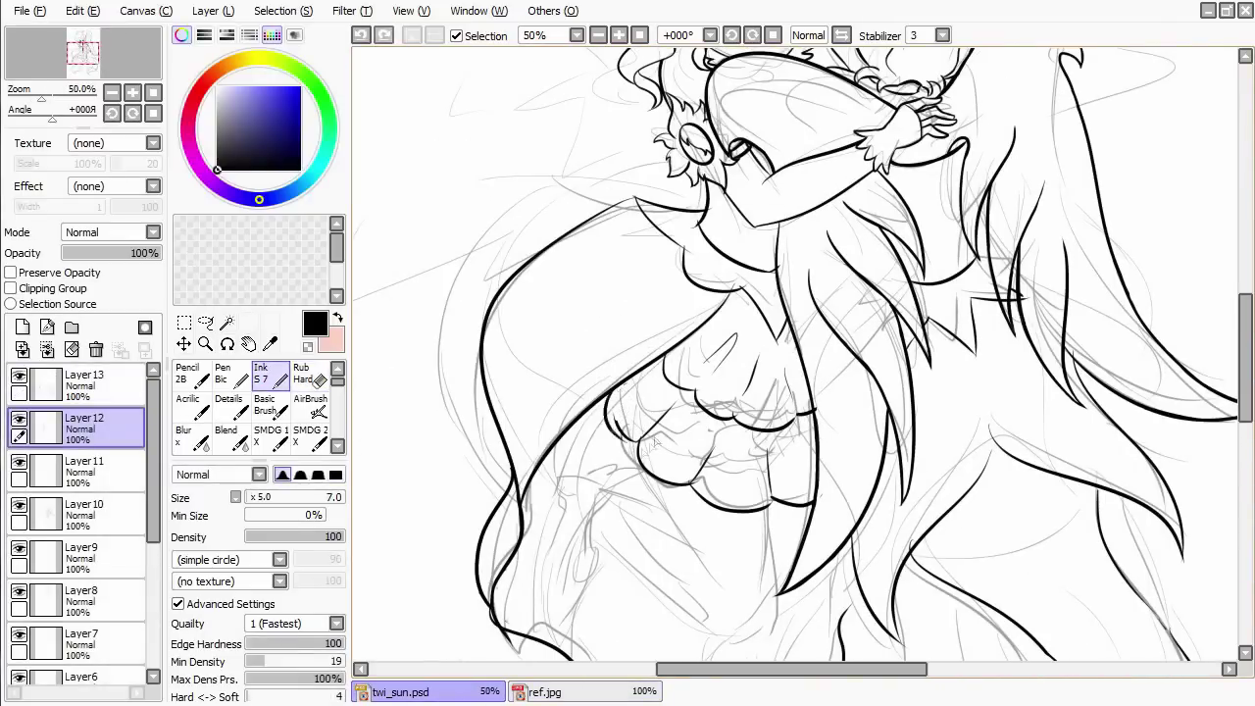
key("e")
key("e")
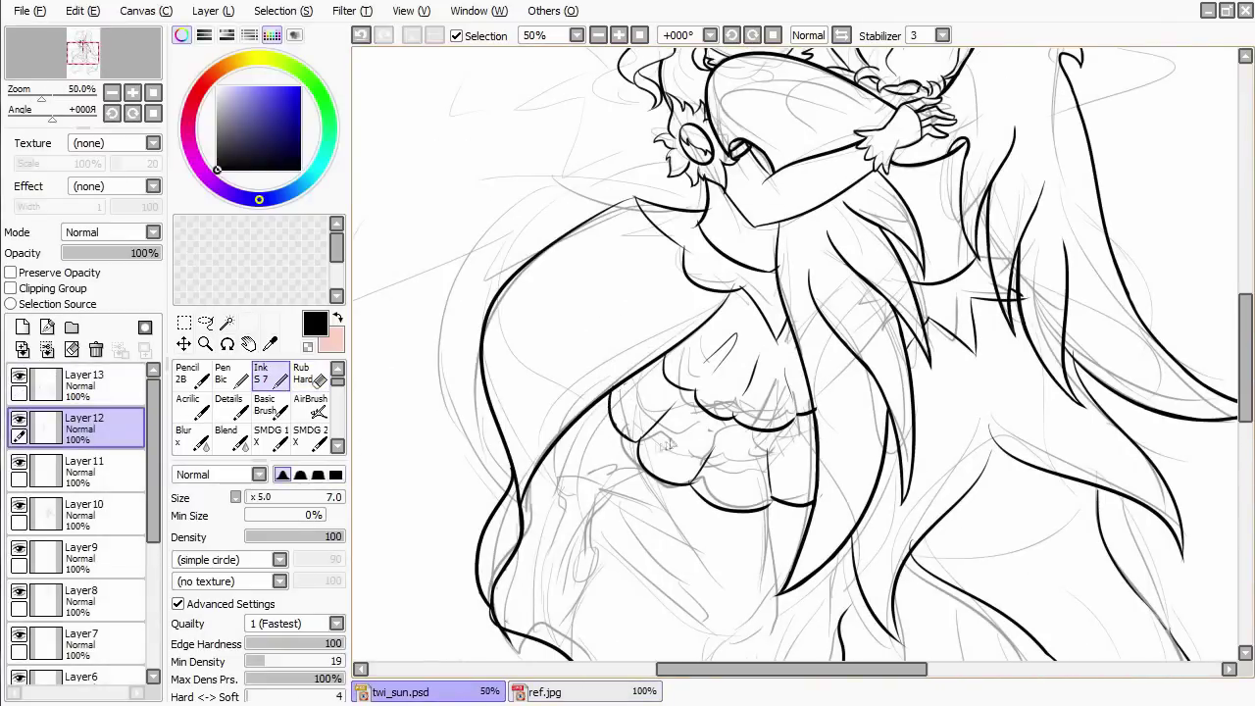
scroll(514, 480, "down", 2)
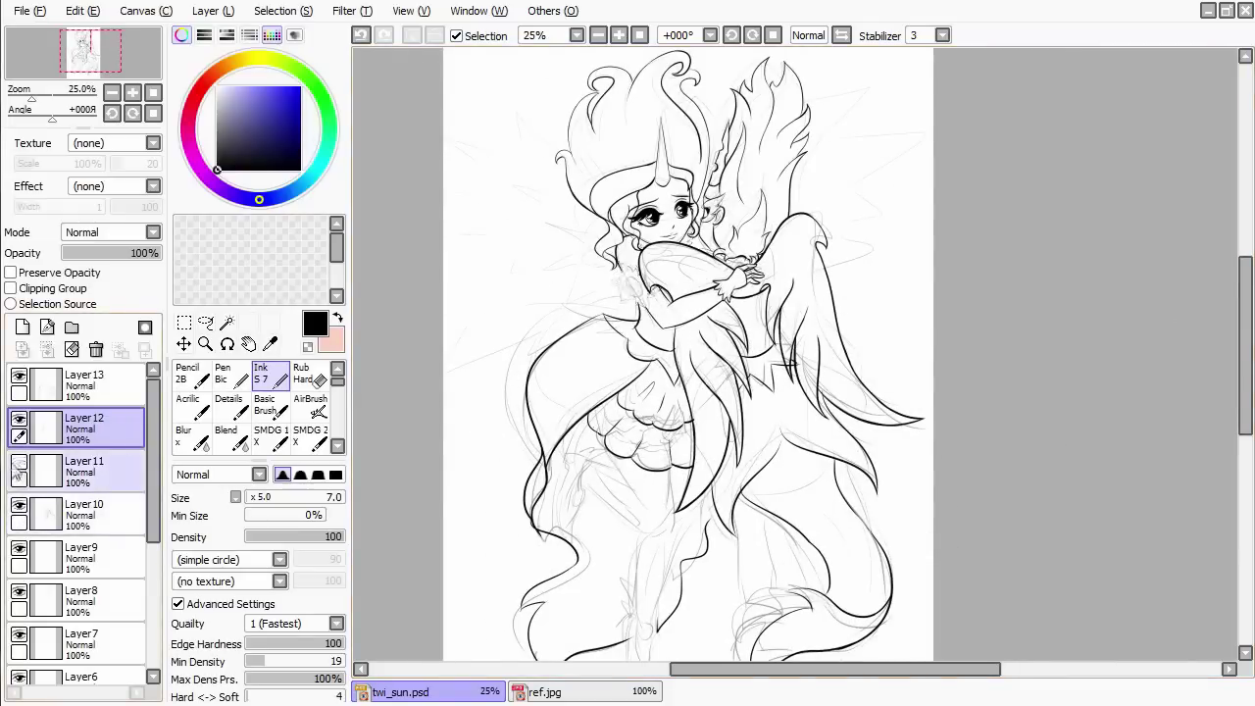
With Layer 12 hidden, ink the forearm and the spread-fingered hand over the skirt area on Layer9.
left_click(22, 553)
scroll(765, 412, "up", 3)
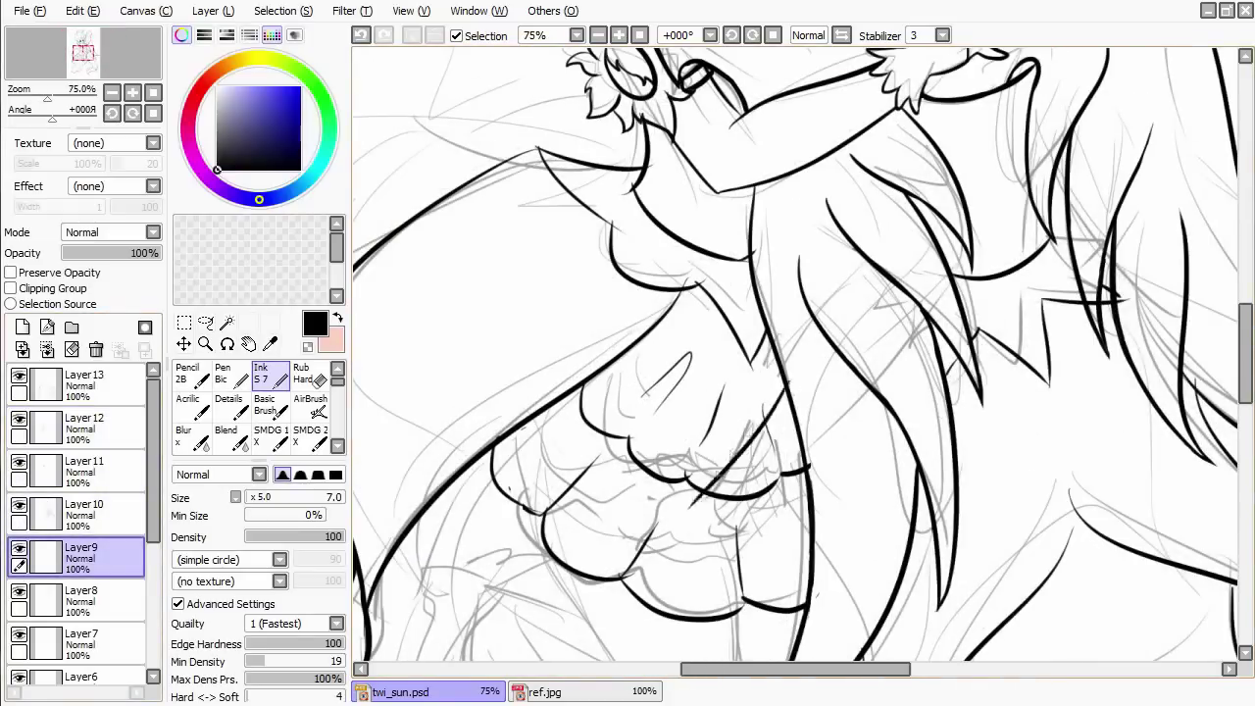
left_click(19, 418)
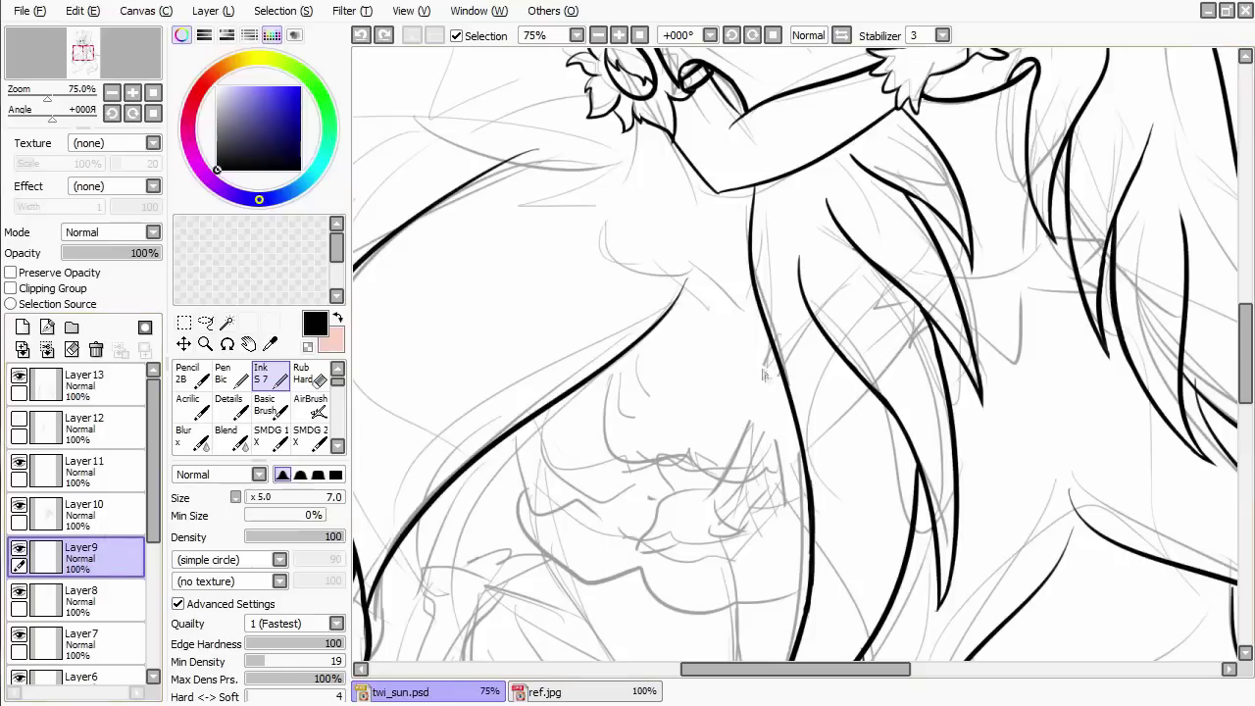
key("ctrl+z")
left_click_drag(708, 504, 780, 370)
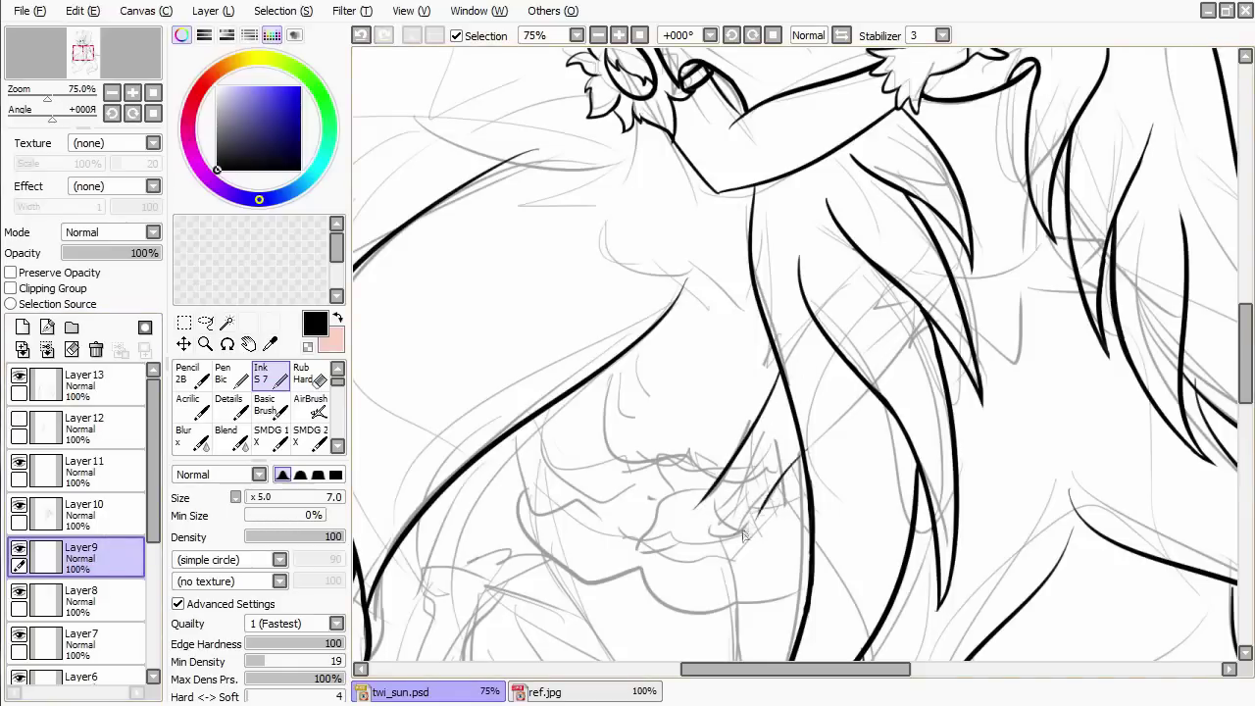
left_click_drag(619, 560, 718, 540)
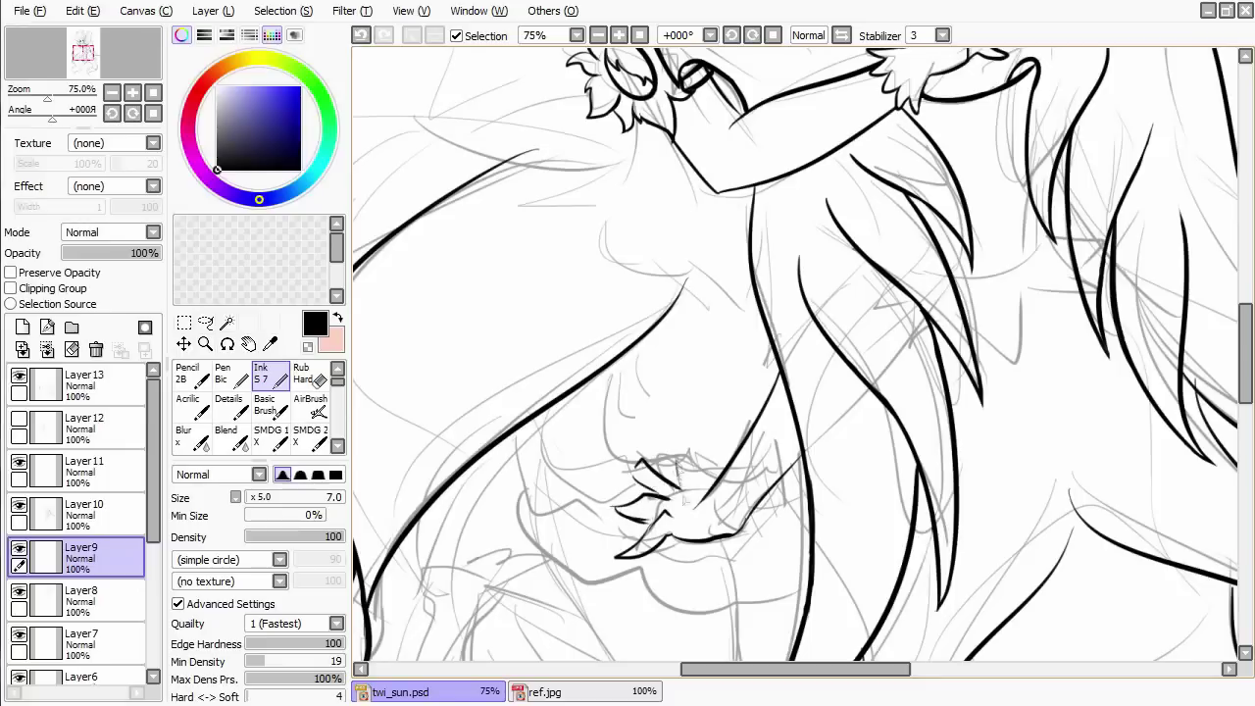
left_click_drag(683, 461, 677, 459)
Check the character design in ref.jpg and continue inking the hand's fingers in twi_sun.psd.
scroll(711, 536, "down", 3)
left_click(545, 691)
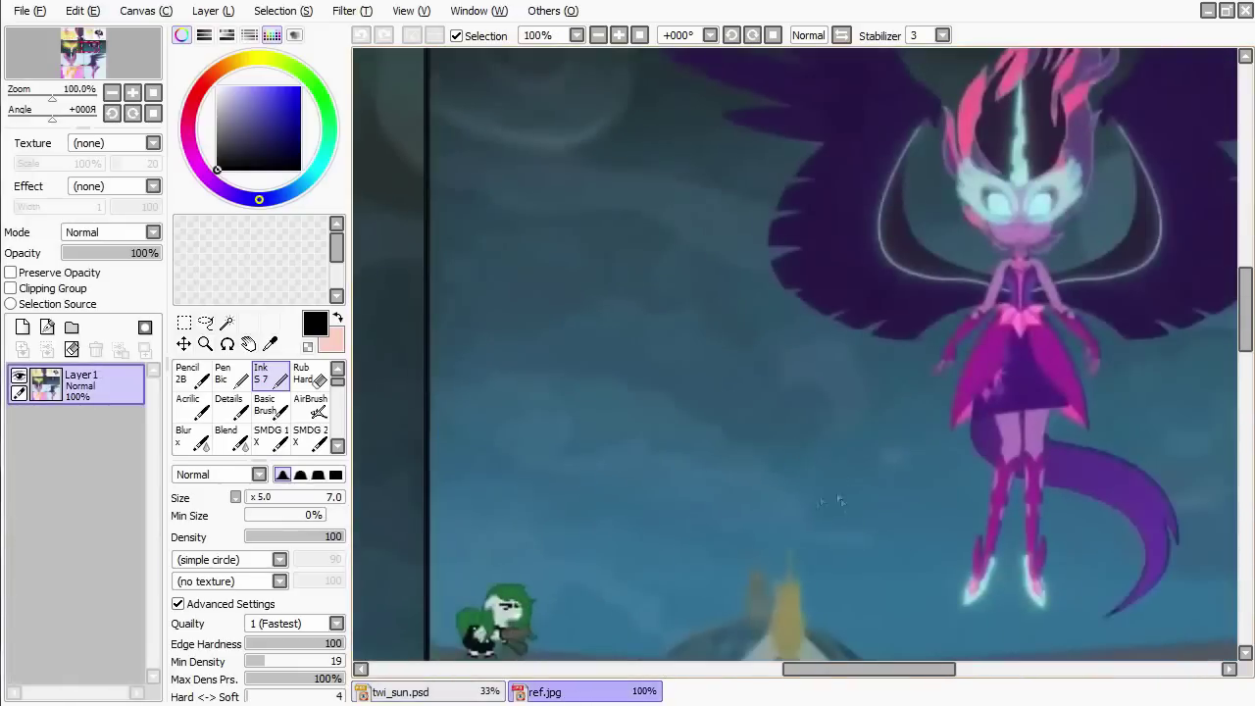
left_click(402, 692)
scroll(683, 514, "up", 3)
left_click_drag(683, 514, 674, 520)
left_click(553, 690)
left_click(461, 691)
scroll(438, 644, "down", 3)
scroll(582, 473, "up", 4)
Erase the stray line ends where the fingers meet the palm and re-ink the finger outlines.
key("e")
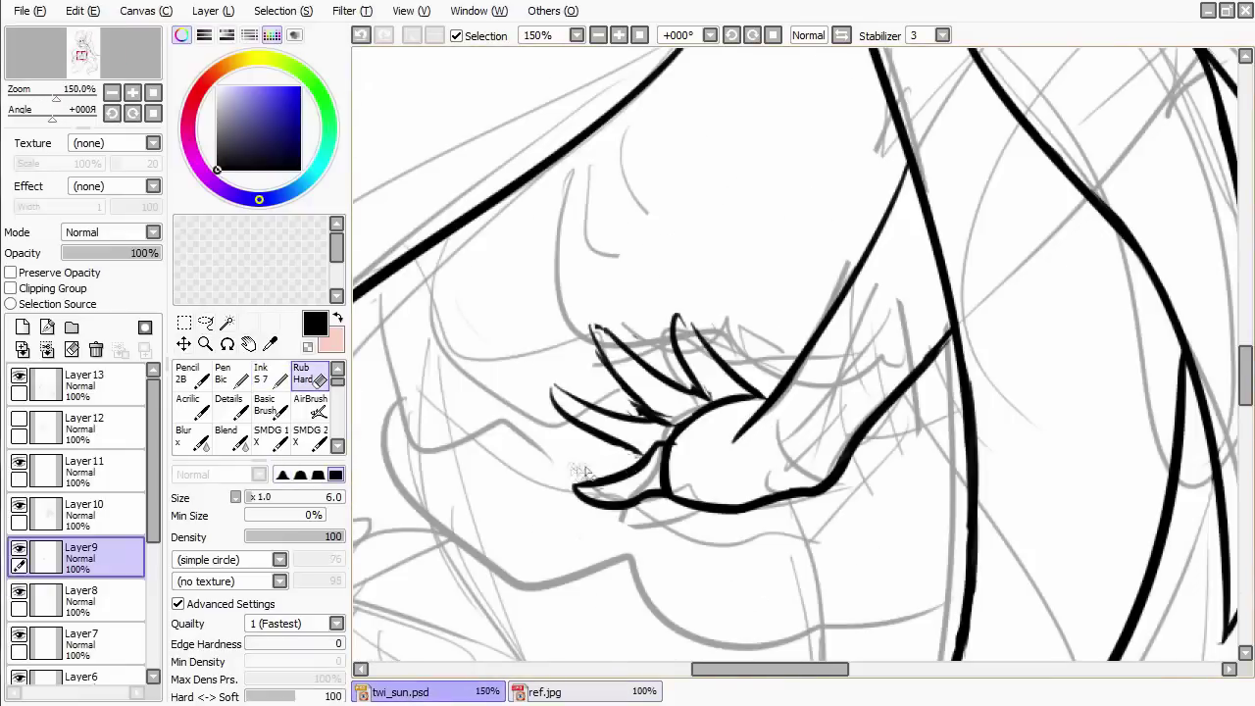
key("e")
key("e")
key("e")
key("e")
key("e")
key("e")
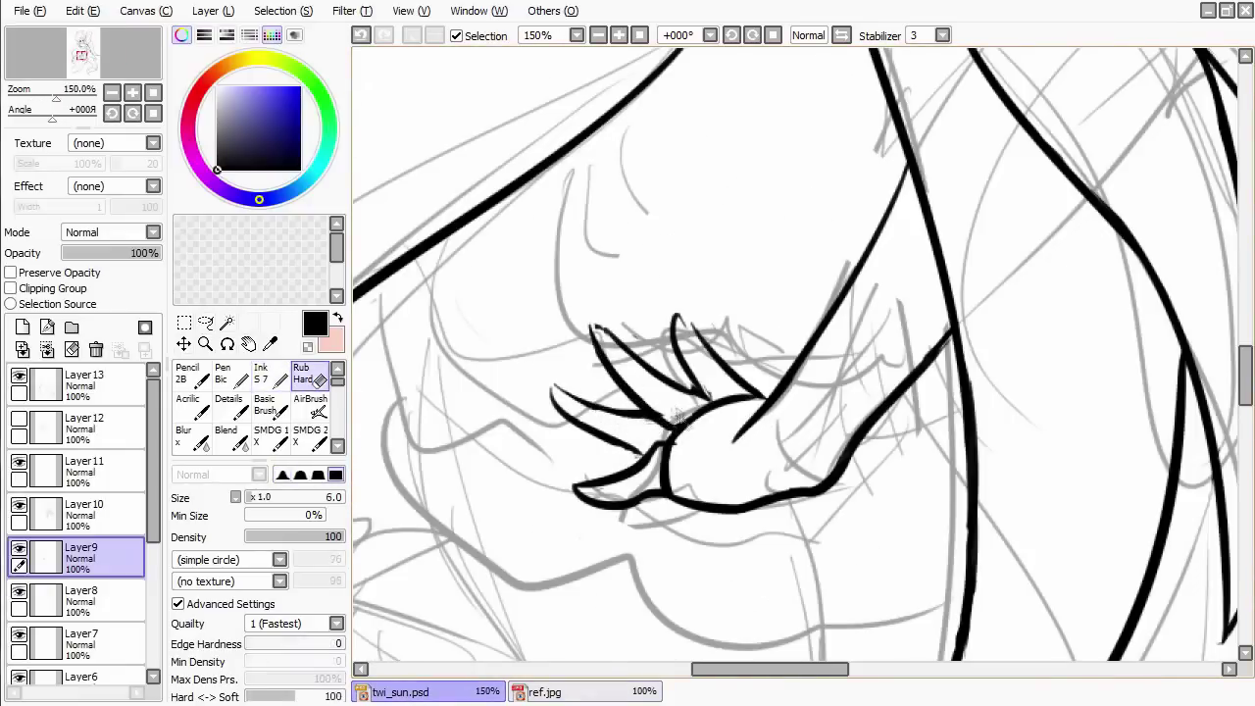
key("e")
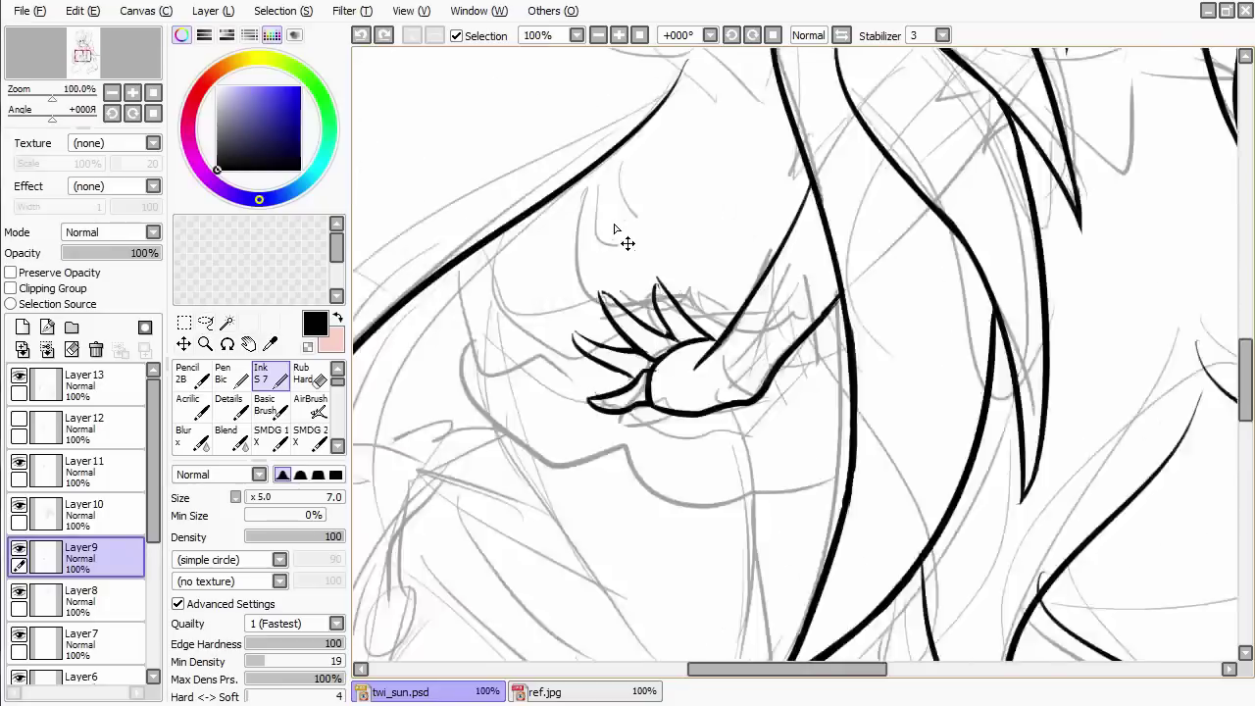
key("e")
key("e")
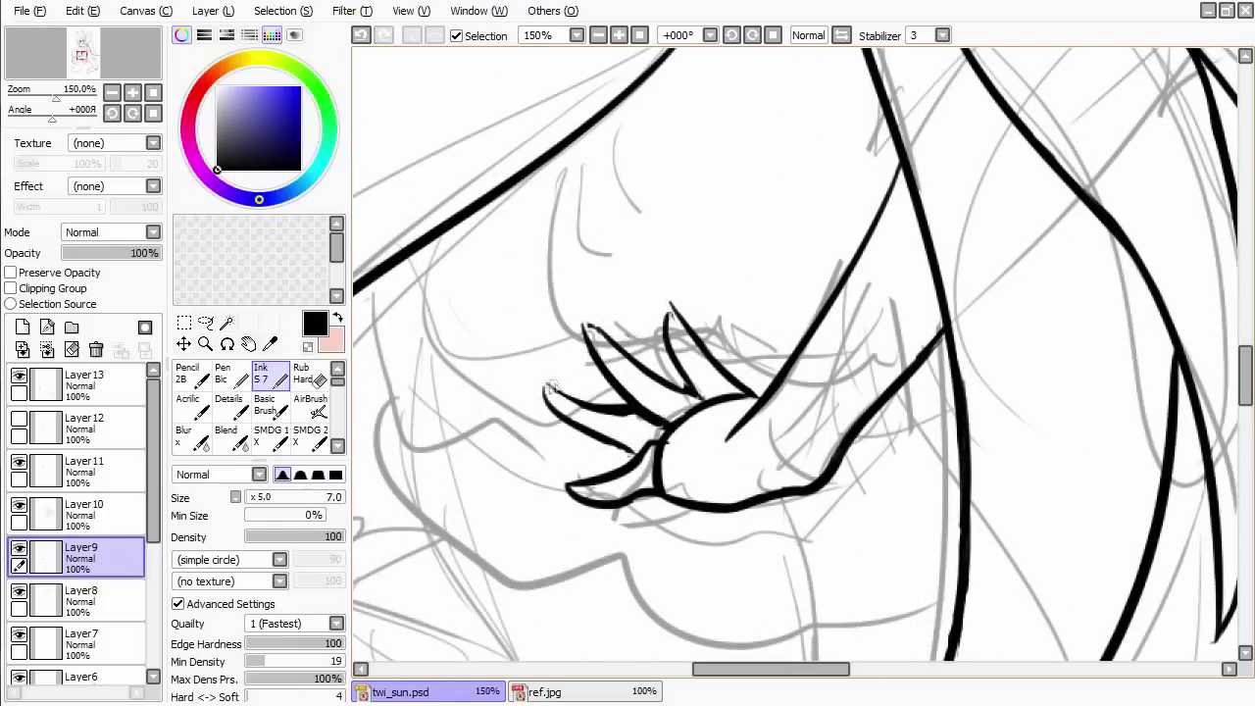
Refine the pointed fingertips of the hand by alternately erasing and redrawing their outlines.
scroll(552, 388, "up", 1)
key("e")
key("e")
key("e")
key("e")
key("e")
key("e")
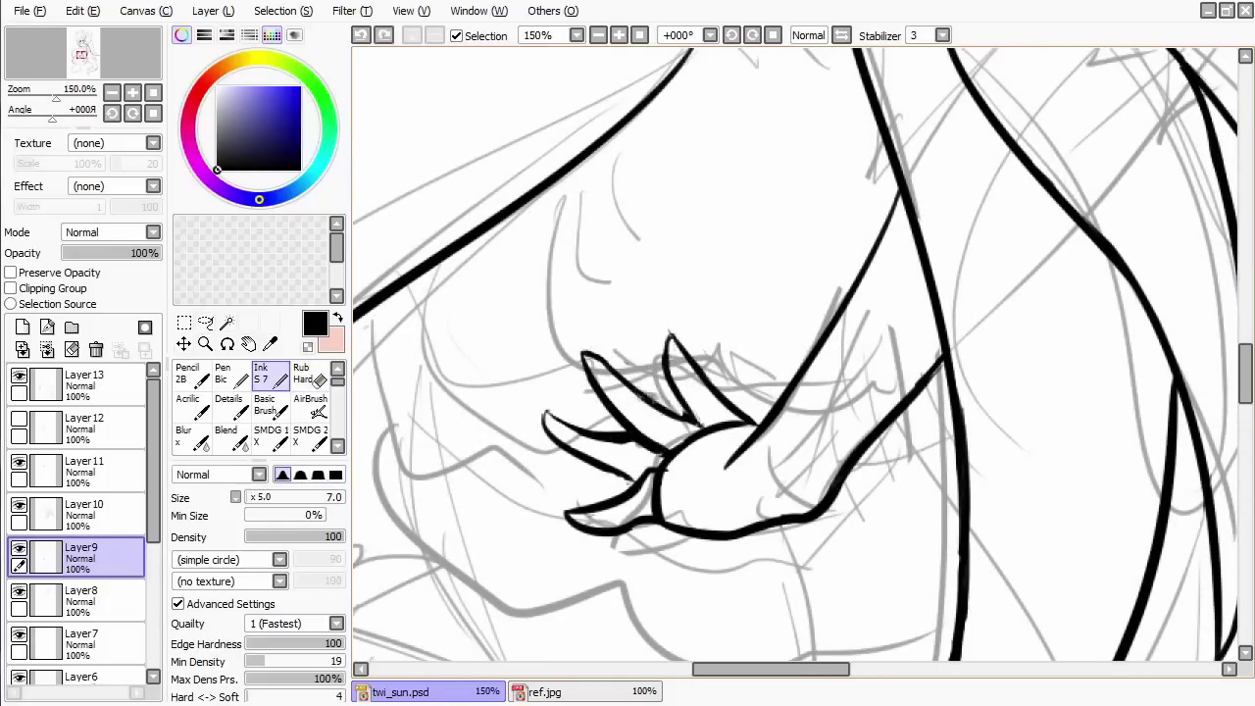
key("e")
key("e")
key("e")
key("e")
scroll(686, 421, "down", 4)
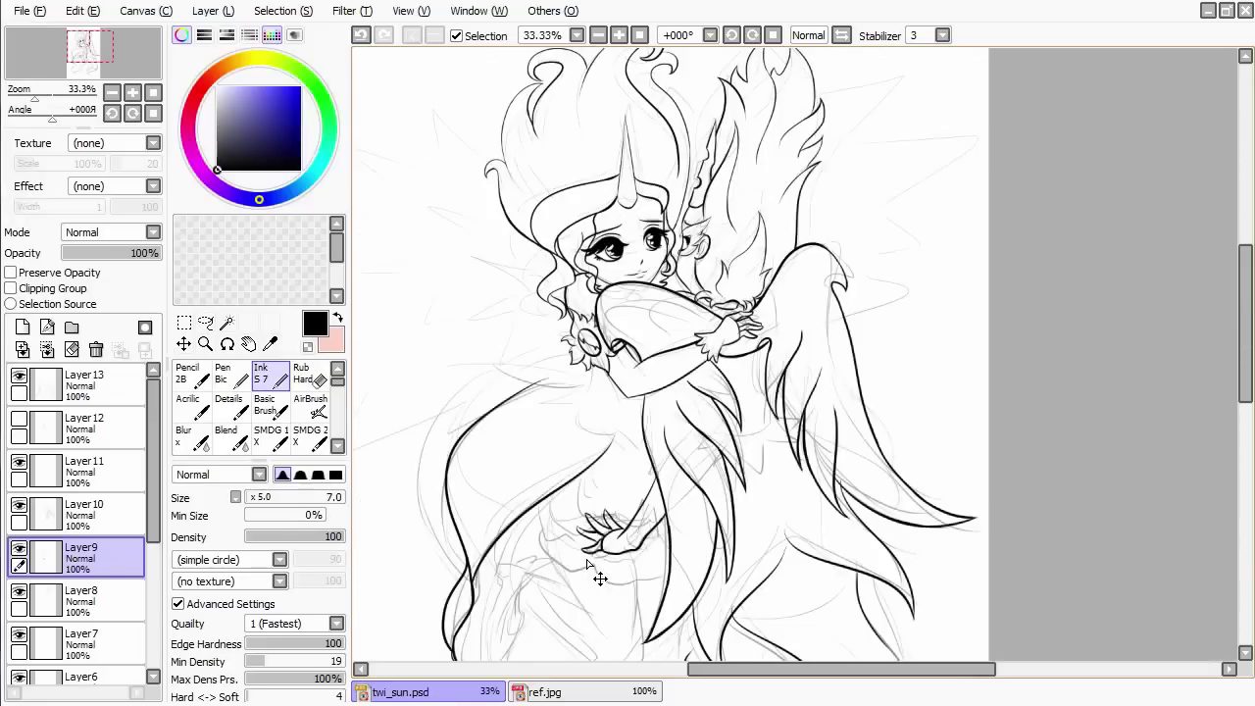
Show Layer 12 again, clean up the skirt lines around the hand, and add a new layer above the stack.
key("ctrl+shift+n")
scroll(686, 422, "down", 3)
scroll(686, 421, "down", 1)
scroll(686, 392, "up", 1)
left_click(83, 429)
key("e")
key("e")
left_click_drag(598, 289, 635, 277)
key("e")
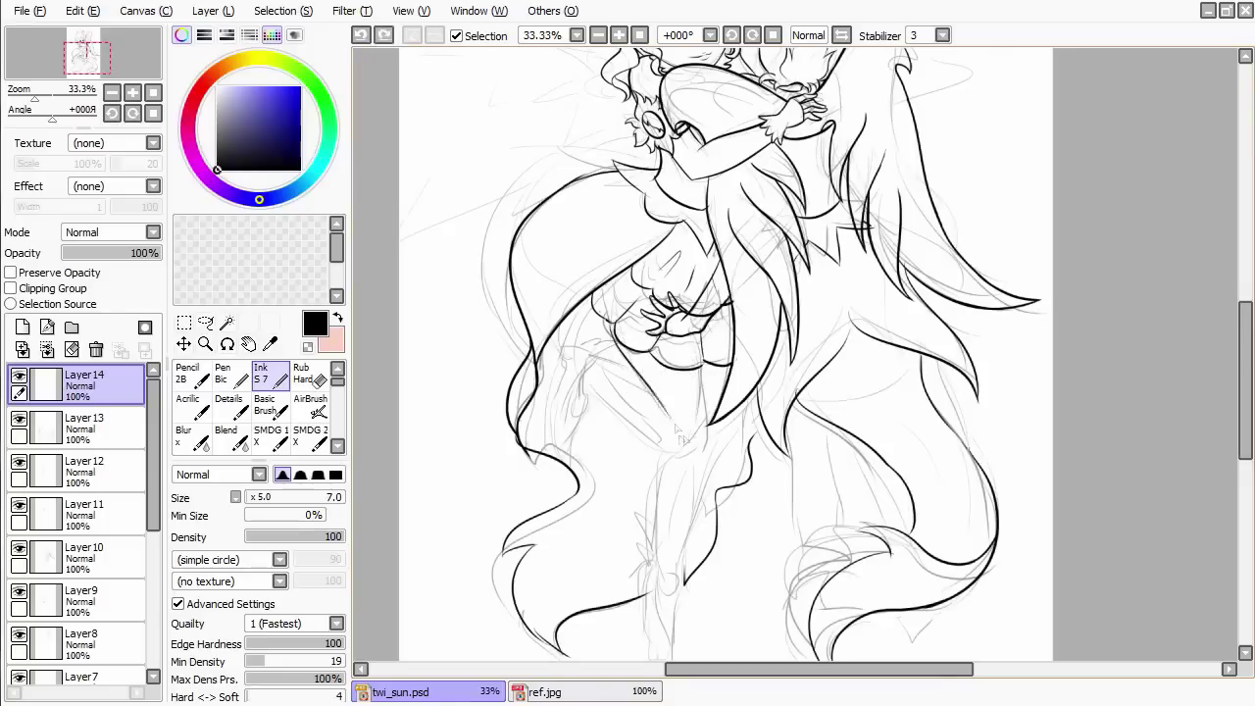
Ink the thigh outlines of the raised leg below the skirt on Layer14.
left_click_drag(610, 318, 663, 406)
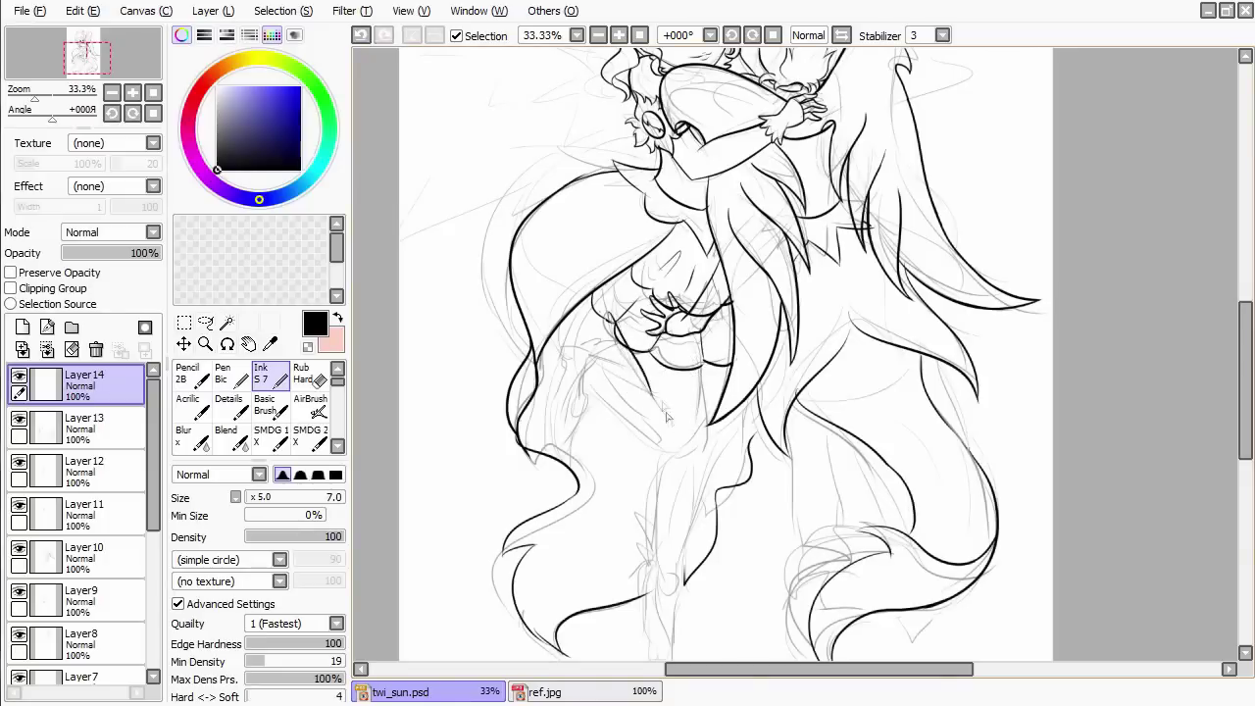
scroll(686, 434, "up", 1)
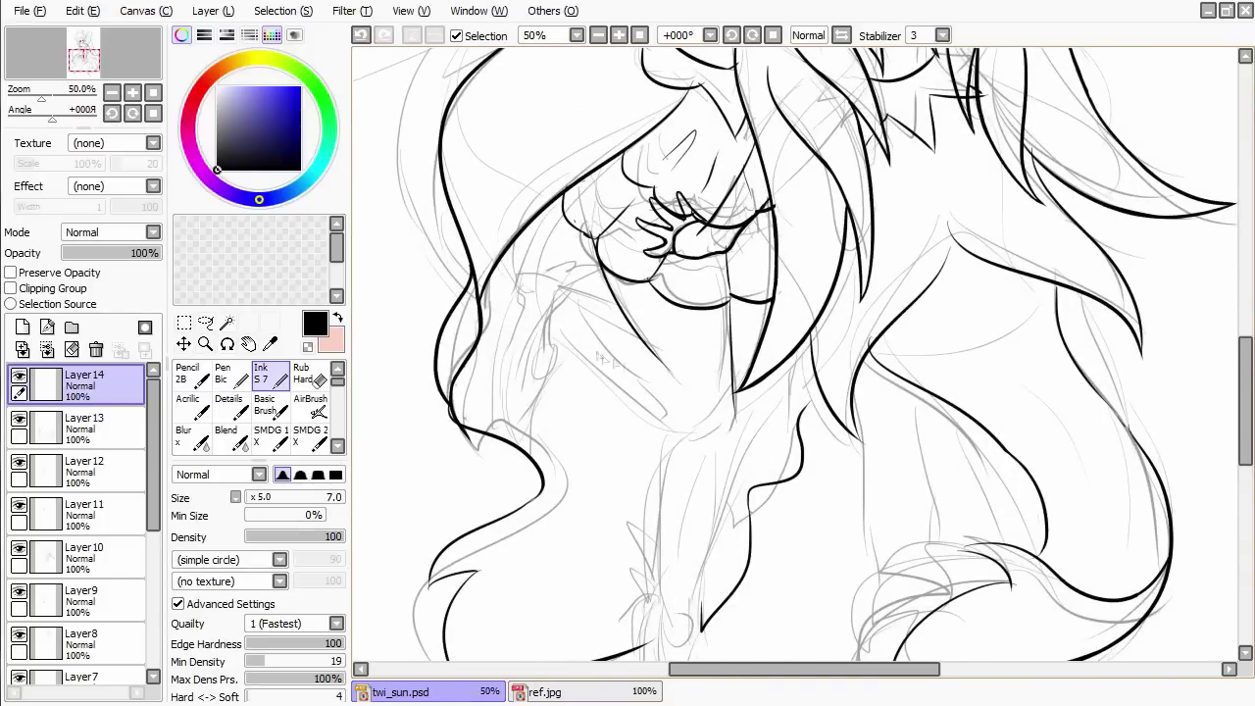
left_click_drag(674, 424, 741, 417)
key("e")
key("n")
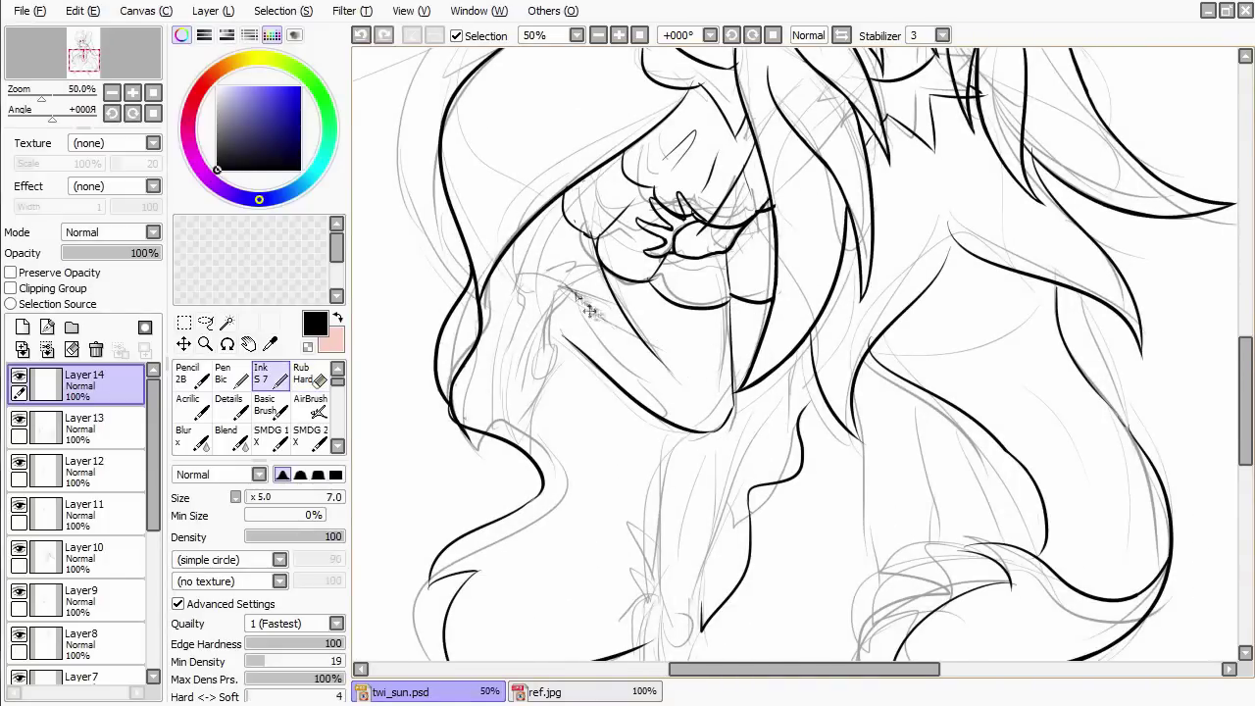
left_click_drag(607, 333, 568, 235)
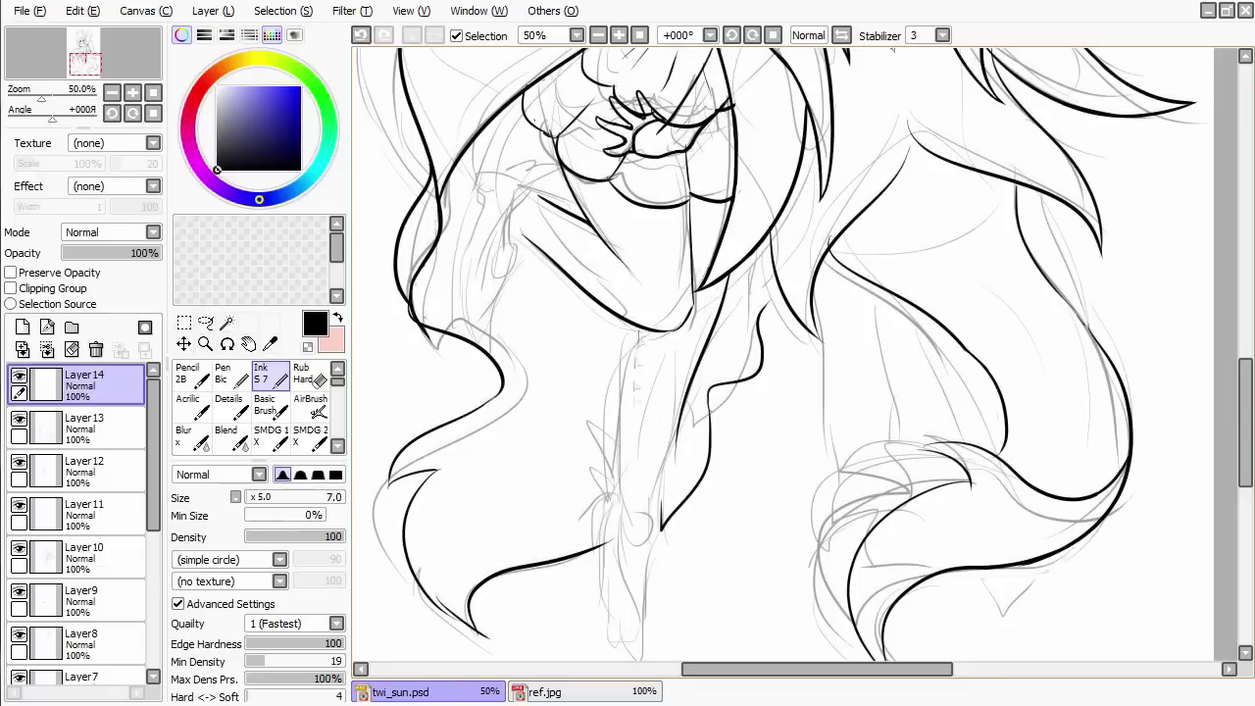
Ink both outlines of the standing leg from the knee to the ankle, redoing strokes that stray from the sketch.
key("ctrl+z")
left_click_drag(737, 276, 671, 453)
key("ctrl+z")
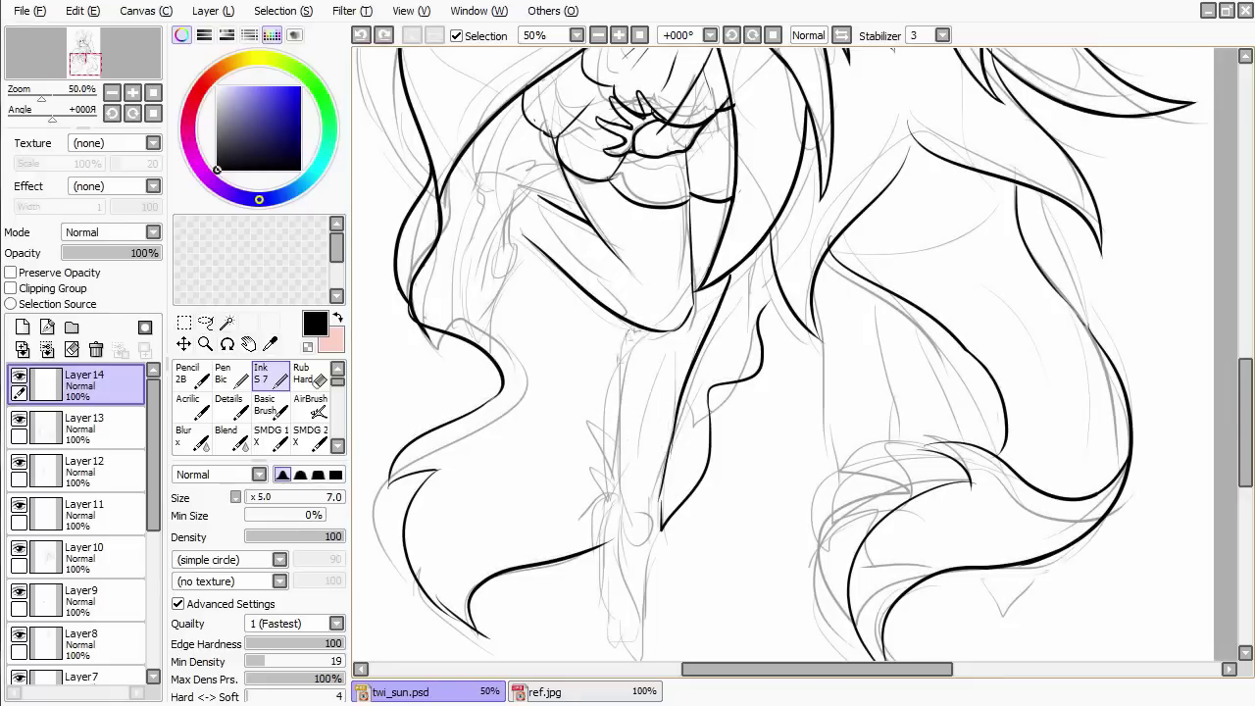
mouse_move(736, 308)
left_mouse_down()
mouse_move(765, 318)
mouse_move(678, 439)
left_mouse_up()
key("ctrl+z")
mouse_move(692, 366)
left_mouse_down()
mouse_move(726, 292)
mouse_move(672, 446)
left_mouse_up()
mouse_move(738, 320)
left_mouse_down()
mouse_move(736, 270)
mouse_move(675, 408)
left_mouse_up()
scroll(643, 332, "down", 4)
scroll(643, 331, "up", 4)
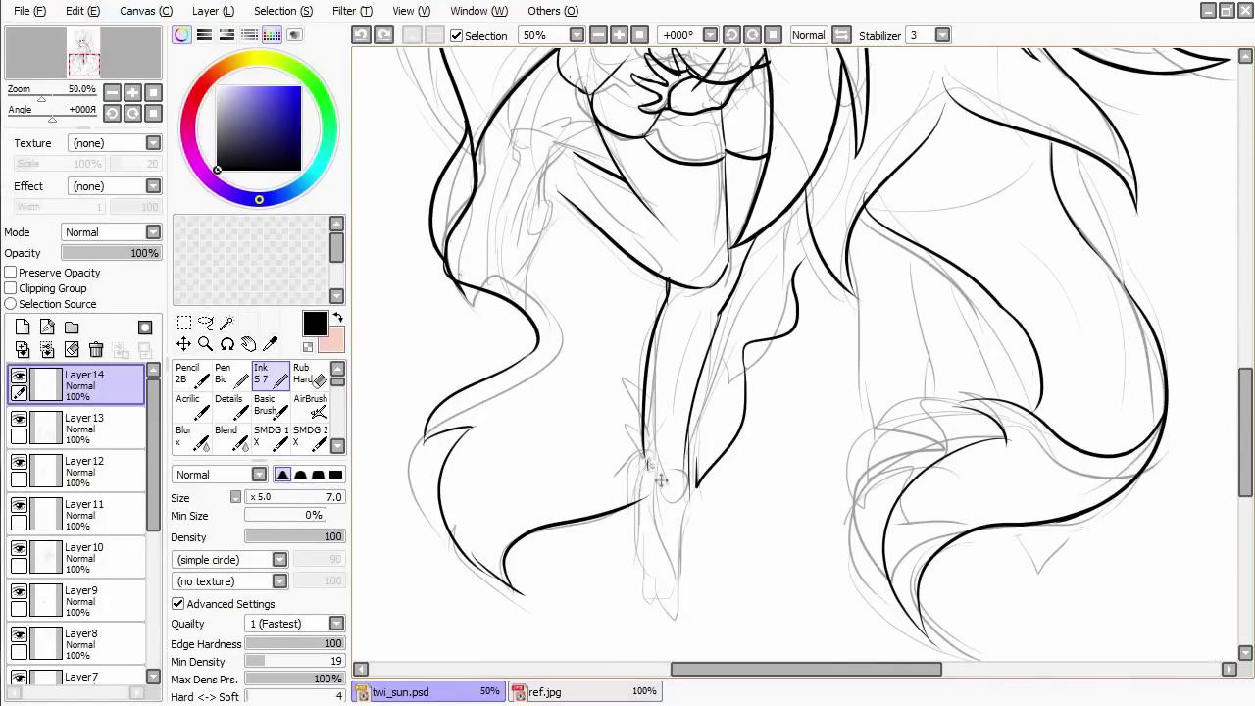
Ink the standing leg's foot with its heel and pointed toe.
left_click_drag(646, 526, 691, 387)
mouse_move(635, 480)
left_mouse_down()
mouse_move(646, 508)
mouse_move(676, 520)
left_mouse_up()
mouse_move(642, 431)
left_mouse_down()
mouse_move(620, 495)
mouse_move(666, 447)
left_mouse_up()
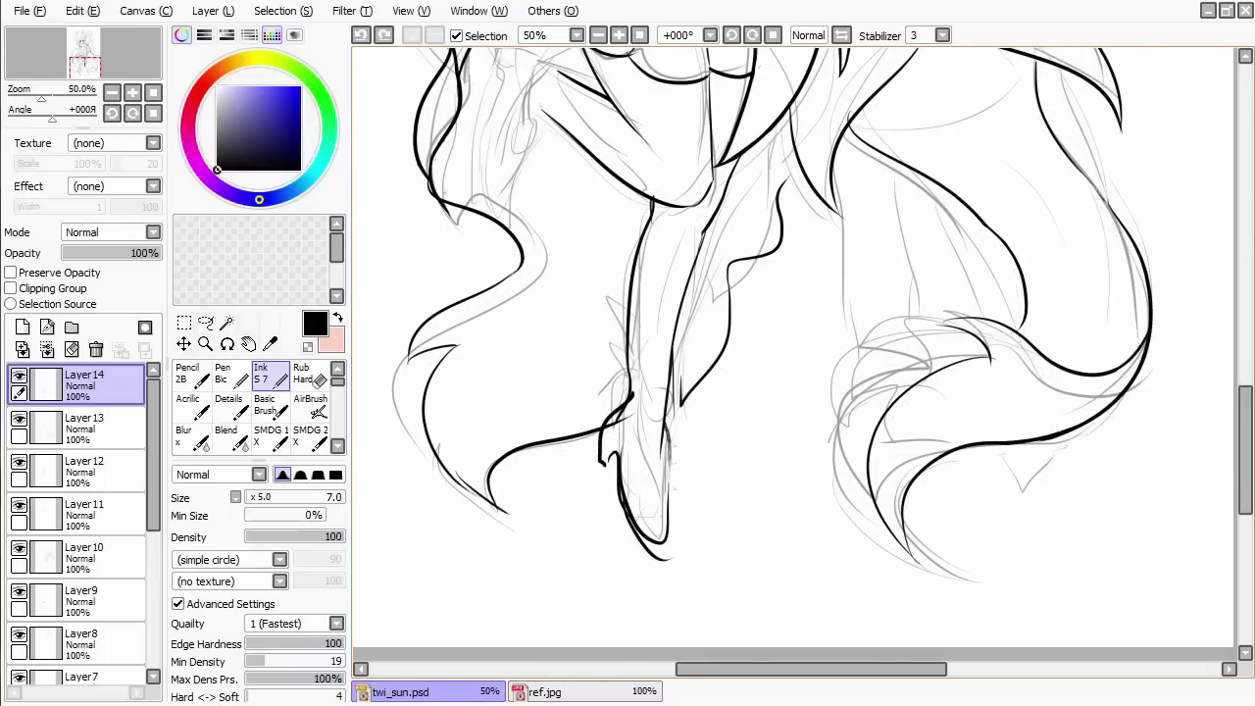
left_click_drag(706, 432, 730, 588)
Ink the knee and the bent lower part of the raised leg behind the thigh.
mouse_move(588, 108)
left_mouse_down()
mouse_move(588, 266)
mouse_move(607, 280)
mouse_move(569, 422)
left_mouse_up()
left_click_drag(686, 392, 704, 412)
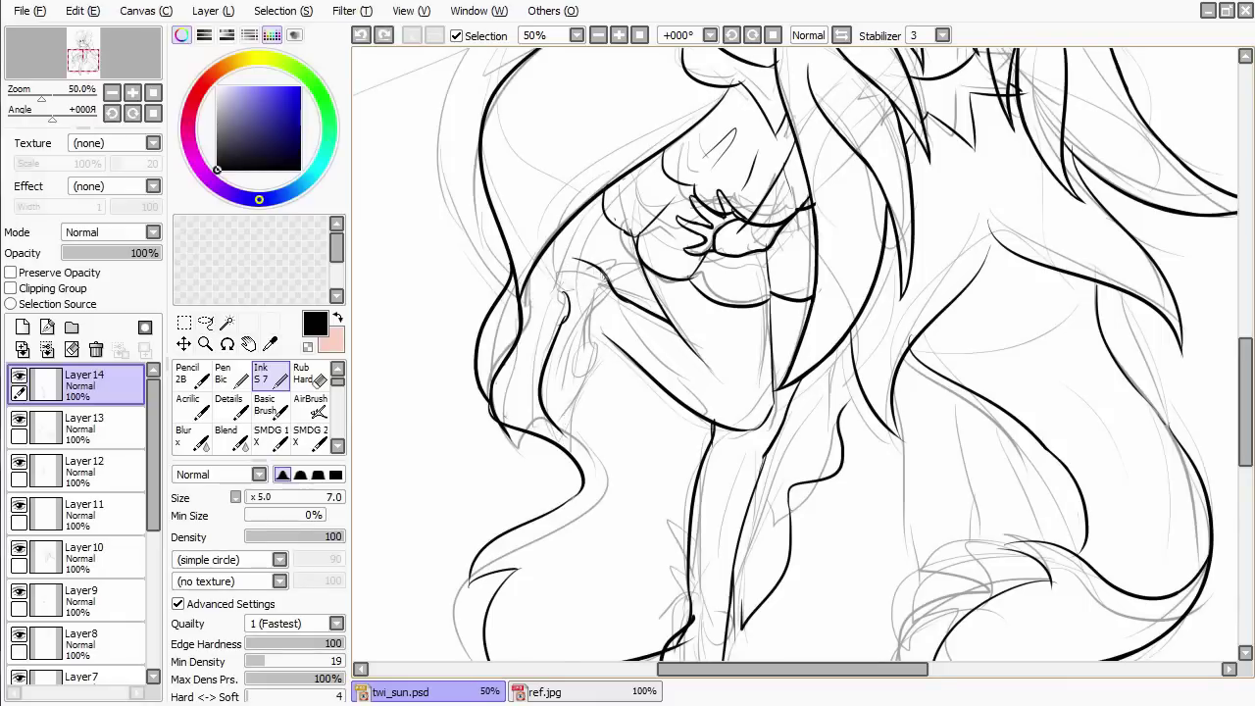
left_click_drag(831, 558, 777, 429)
mouse_move(809, 338)
left_mouse_down()
mouse_move(785, 323)
mouse_move(807, 337)
left_mouse_up()
Consult the winged boots in ref.jpg and redraw the raised leg's lower outlines on Layer14.
left_click(545, 691)
left_click_drag(745, 441, 925, 620)
scroll(925, 619, "down", 15)
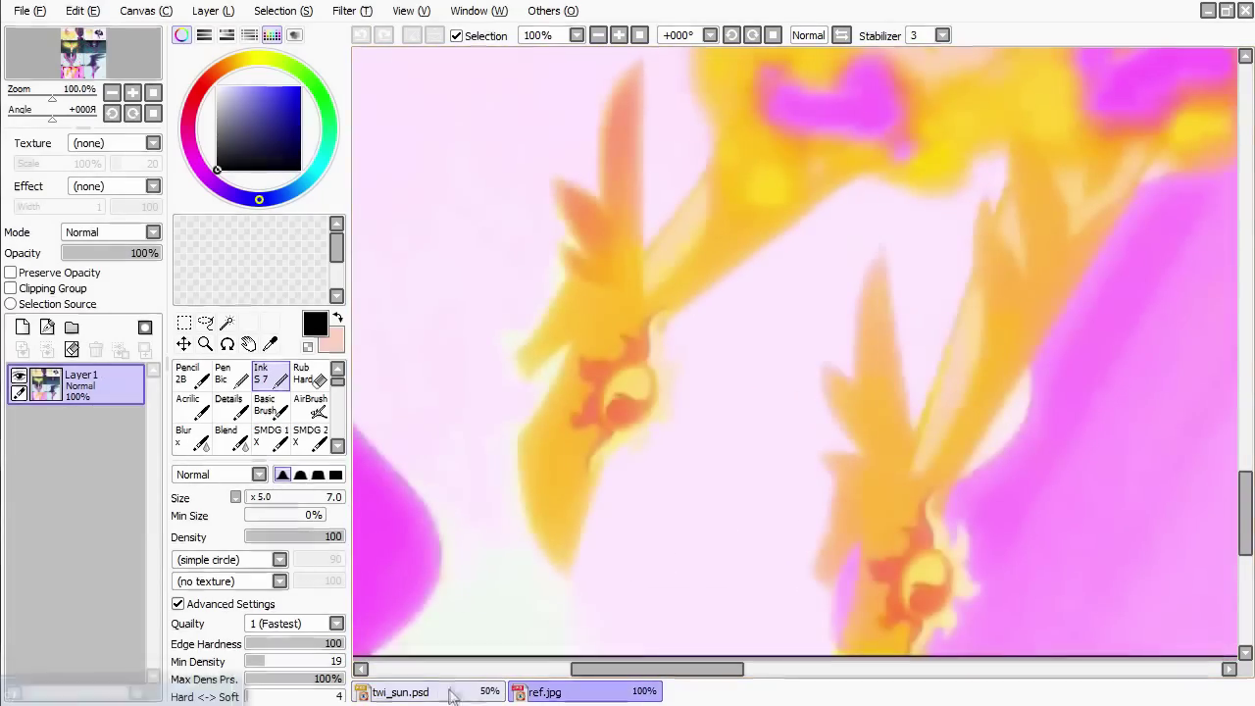
left_click(453, 694)
key("l")
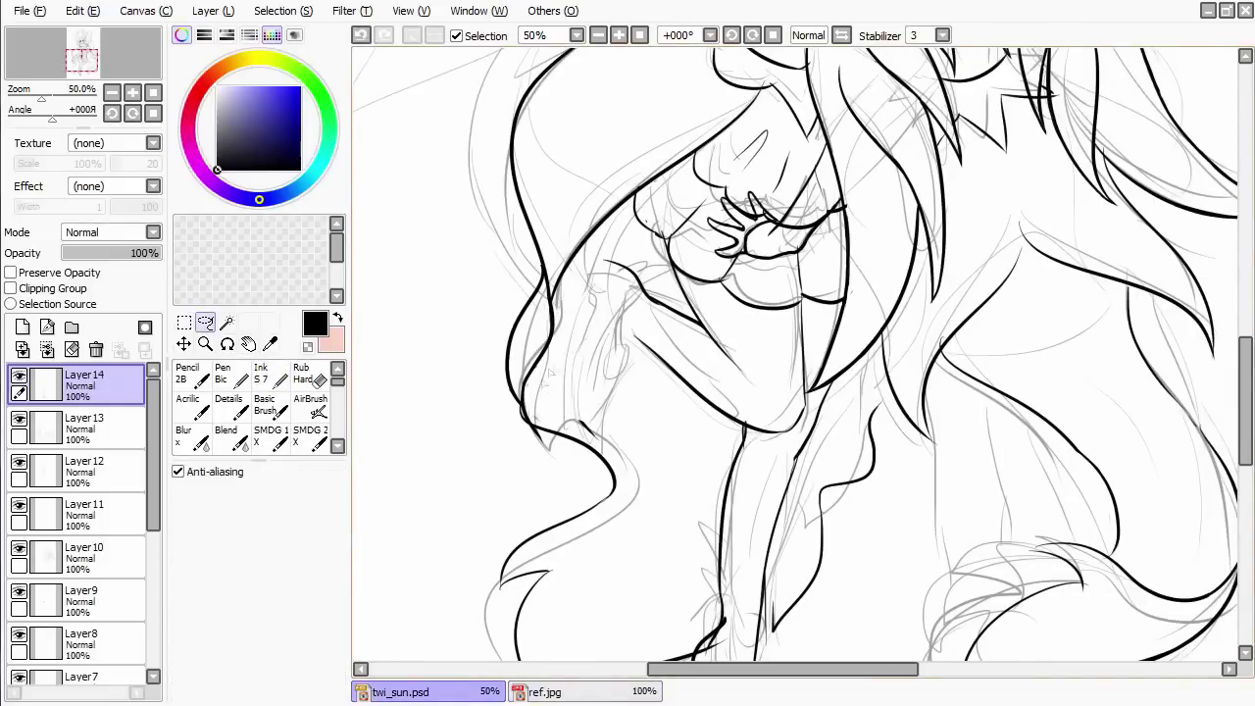
key("n")
key("ctrl+z")
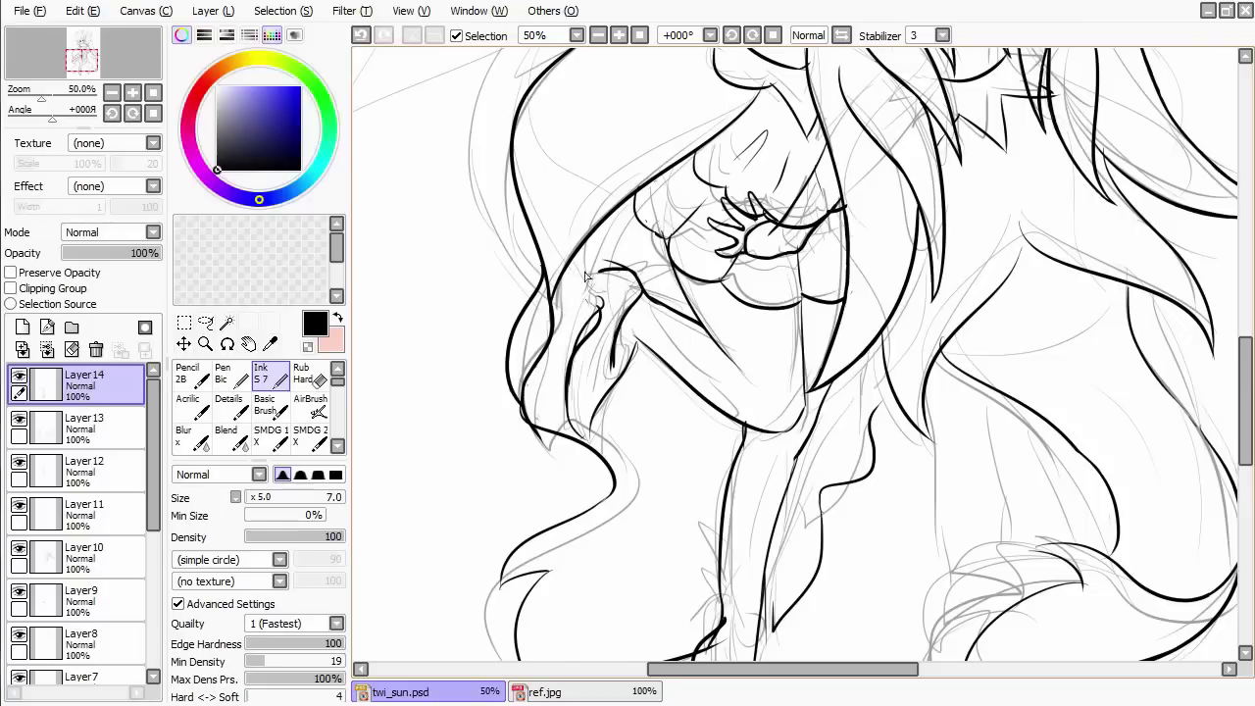
left_click_drag(449, 310, 456, 318)
mouse_move(586, 275)
left_mouse_down()
mouse_move(610, 337)
mouse_move(599, 353)
left_mouse_up()
Ink the outlines of the second figure's first leg, from beneath the wing down to the curled tail.
left_click_drag(665, 473, 647, 235)
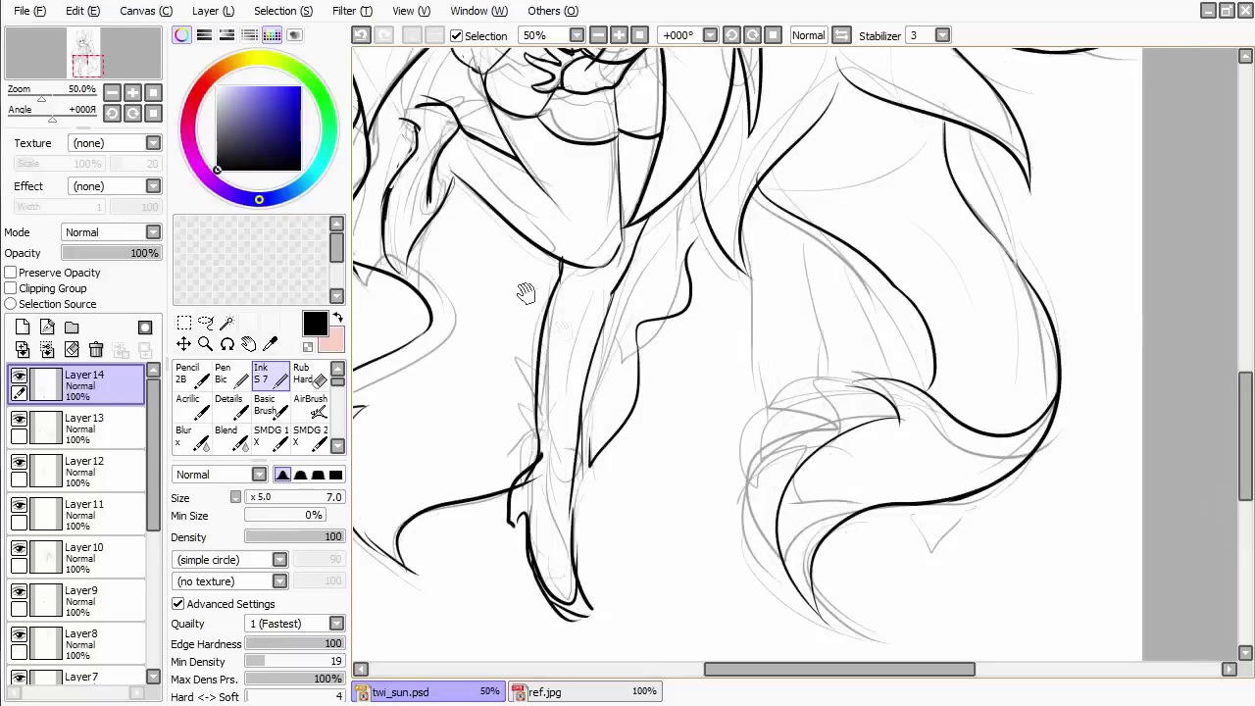
scroll(647, 235, "down", 1)
left_click_drag(628, 319, 657, 333)
scroll(657, 334, "up", 1)
left_click_drag(686, 294, 702, 480)
left_click_drag(737, 292, 763, 453)
key("ctrl+z")
left_click_drag(738, 286, 767, 522)
Ink the second figure's other leg inside the tail's curve and touch up the leg lines with the eraser.
scroll(745, 336, "down", 1)
left_click_drag(694, 355, 731, 496)
left_click_drag(753, 390, 760, 451)
key("e")
left_click_drag(700, 383, 723, 460)
key("n")
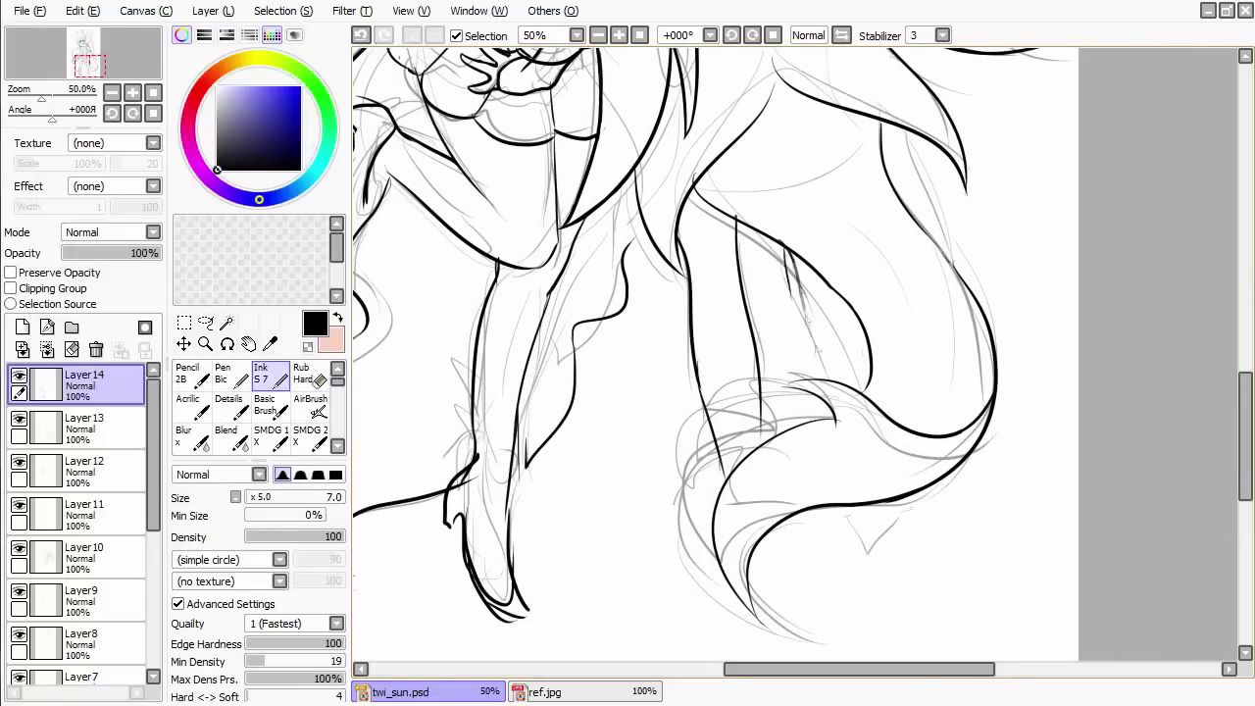
Ink the second figure's two feet below the curled tail, undoing the unsatisfactory strokes.
scroll(814, 355, "down", 1)
mouse_move(774, 567)
left_mouse_down()
mouse_move(782, 519)
mouse_move(762, 554)
left_mouse_up()
key("ctrl+z")
key("ctrl+z")
key("ctrl+z")
left_click_drag(824, 529, 856, 488)
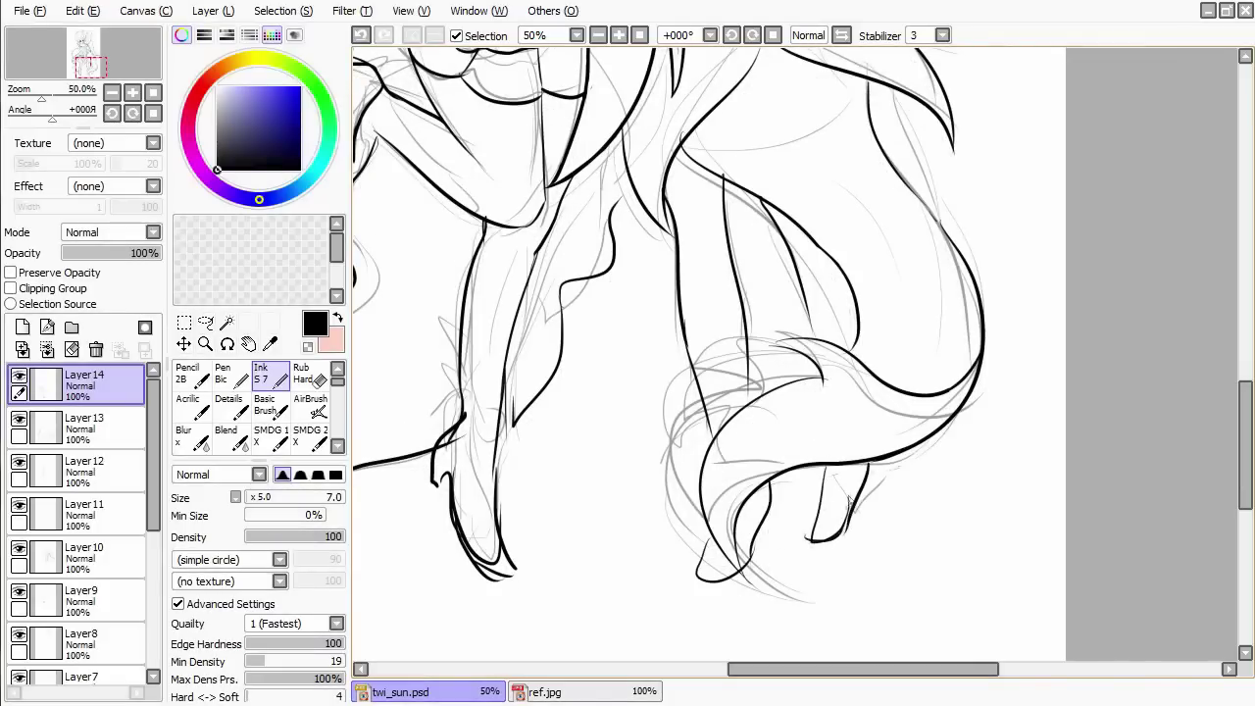
Lasso the second figure's two feet below the curled tail on Layer14 and shift them slightly downward.
scroll(832, 536, "down", 3)
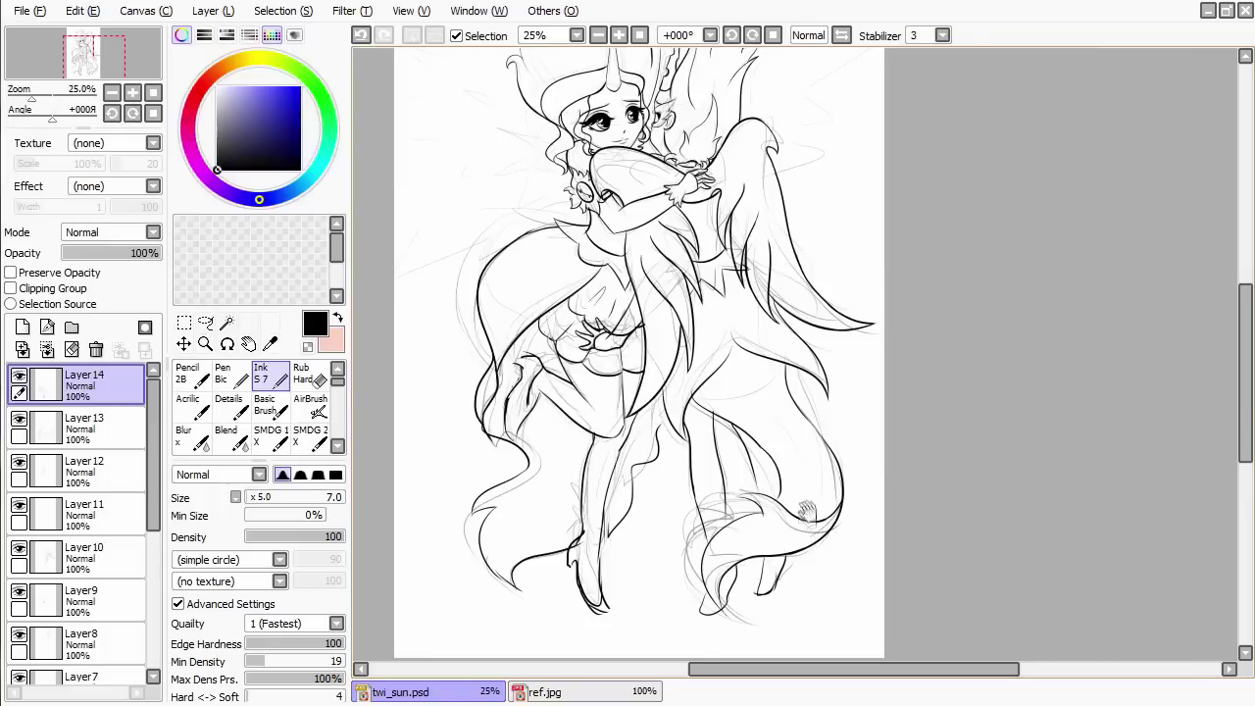
left_click_drag(792, 493, 755, 392)
scroll(508, 440, "up", 1)
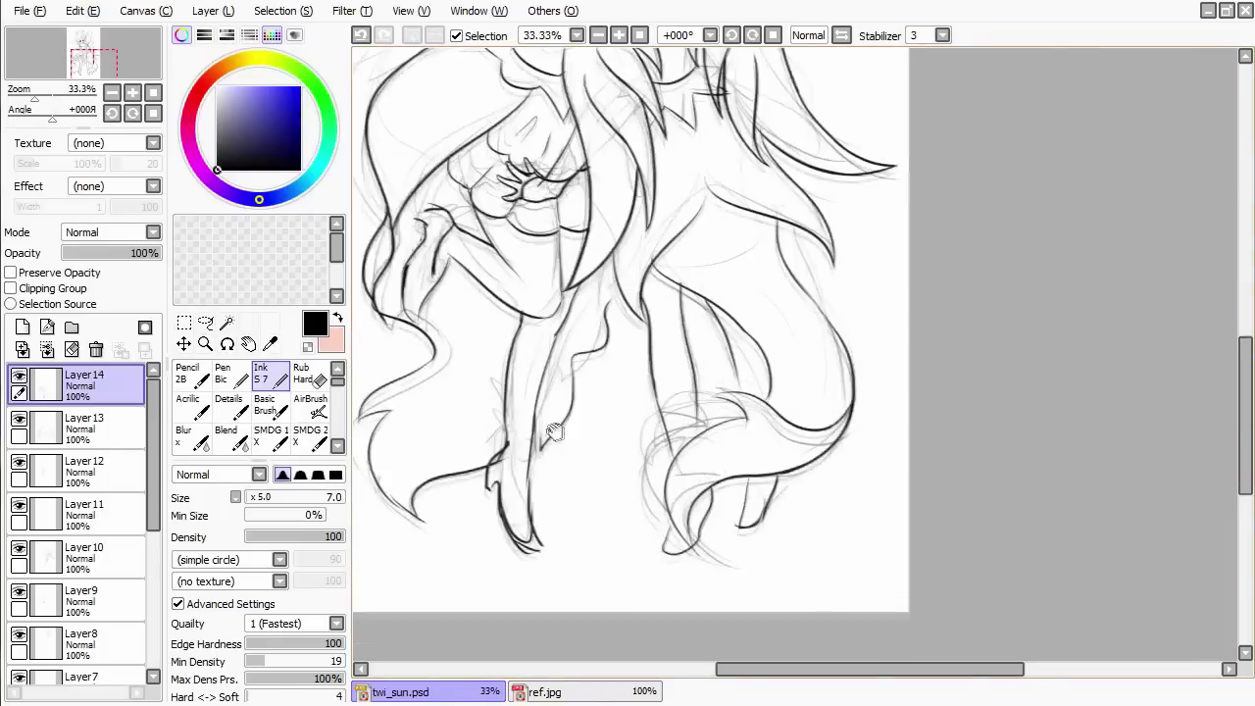
key("a")
left_click_drag(686, 421, 840, 520)
left_click_drag(745, 490, 725, 500)
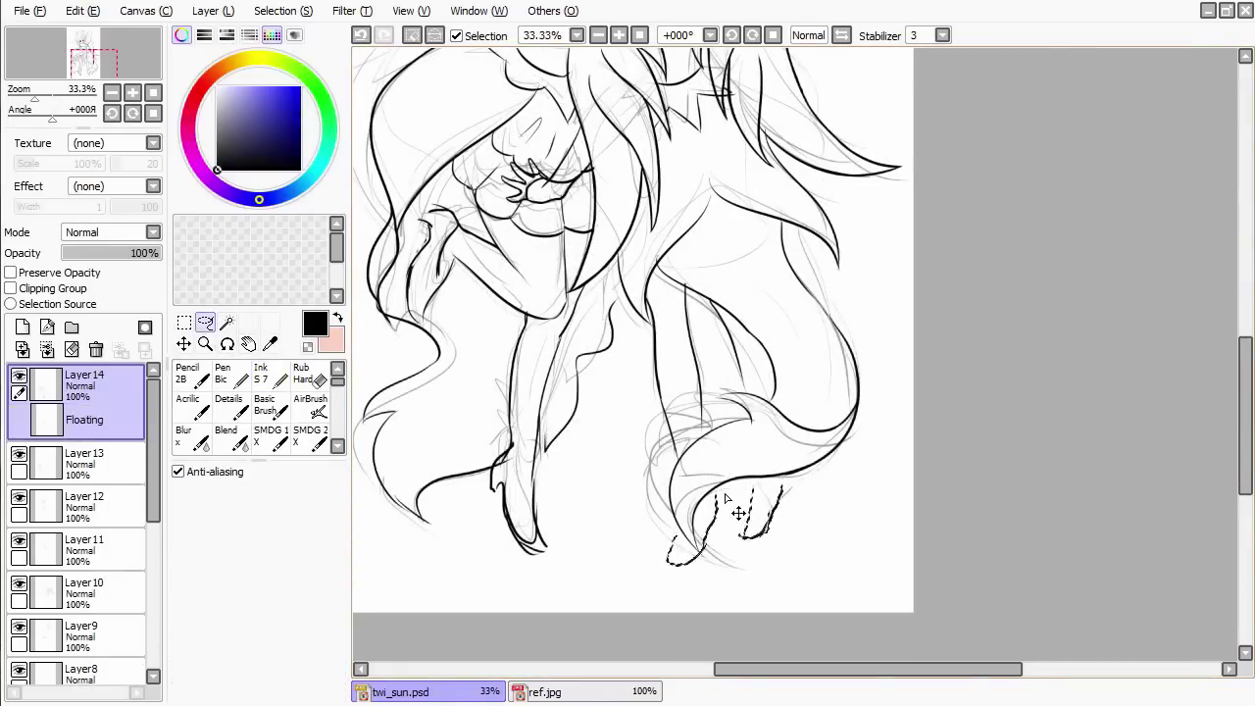
key("Return")
Select the upper part of the second figure's flame-like hair on Layer8 and stretch it slightly wider.
scroll(737, 511, "down", 3)
scroll(734, 507, "up", 2)
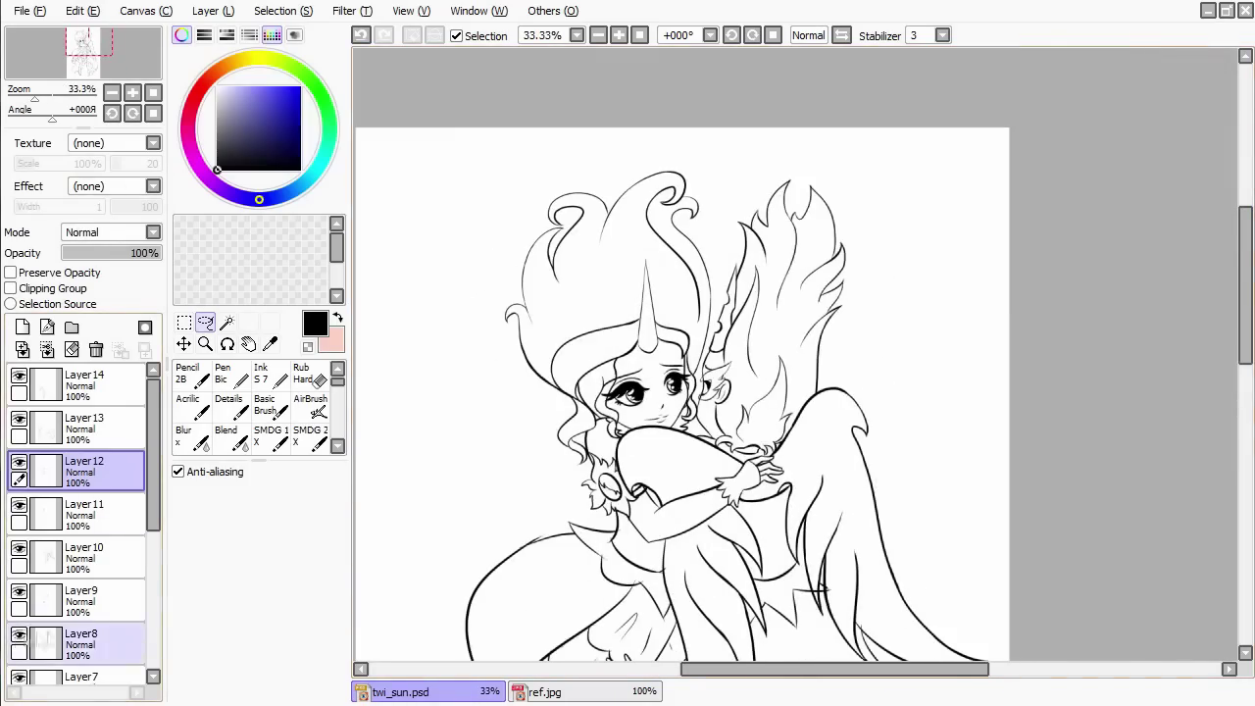
left_click(89, 644)
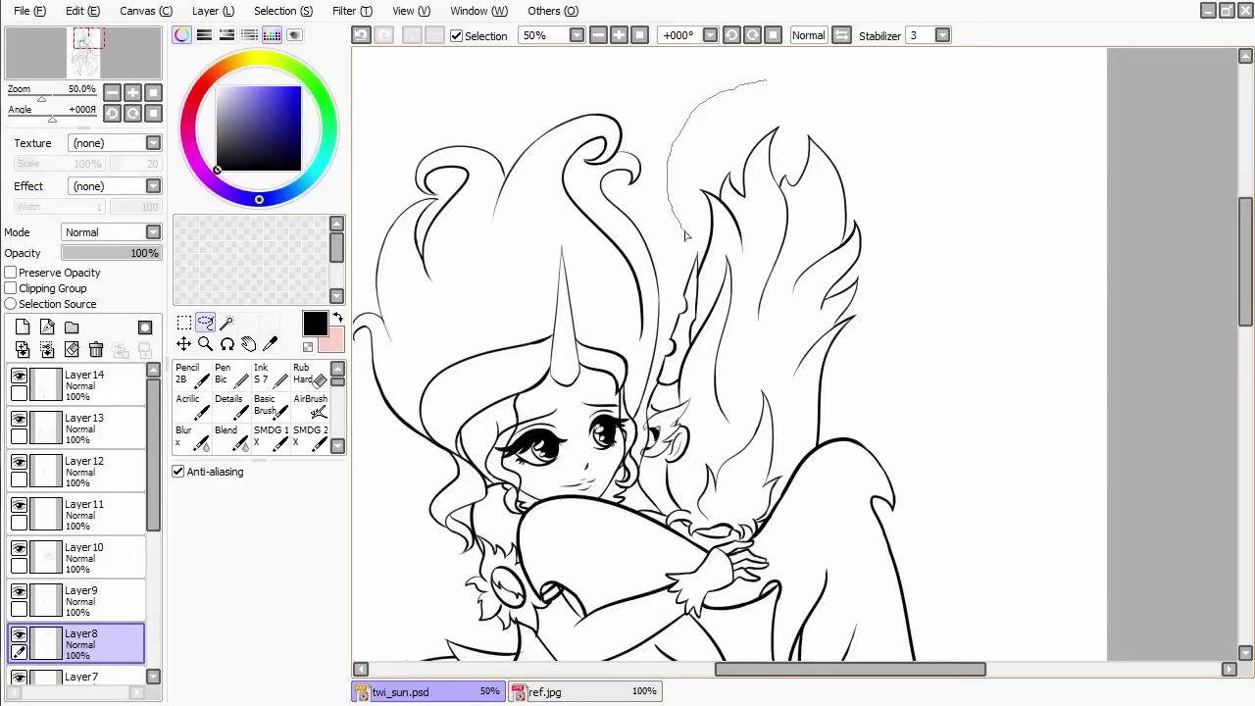
left_click_drag(846, 119, 774, 80)
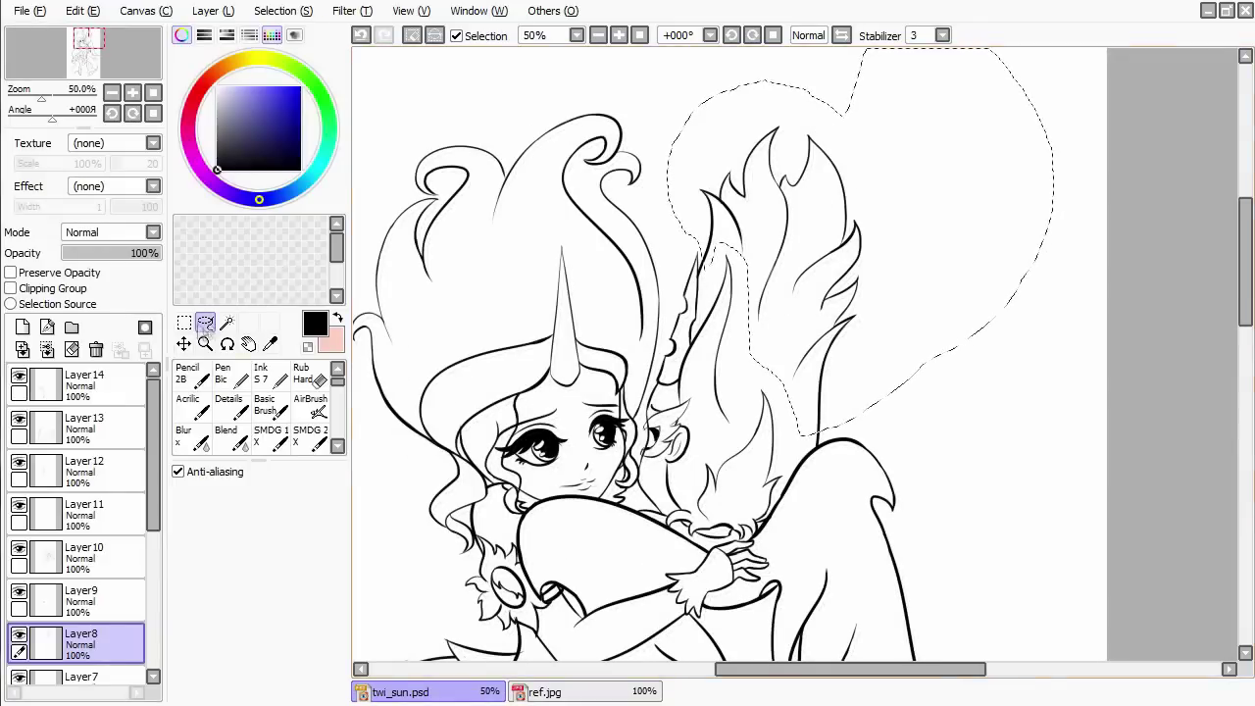
key("ctrl+t")
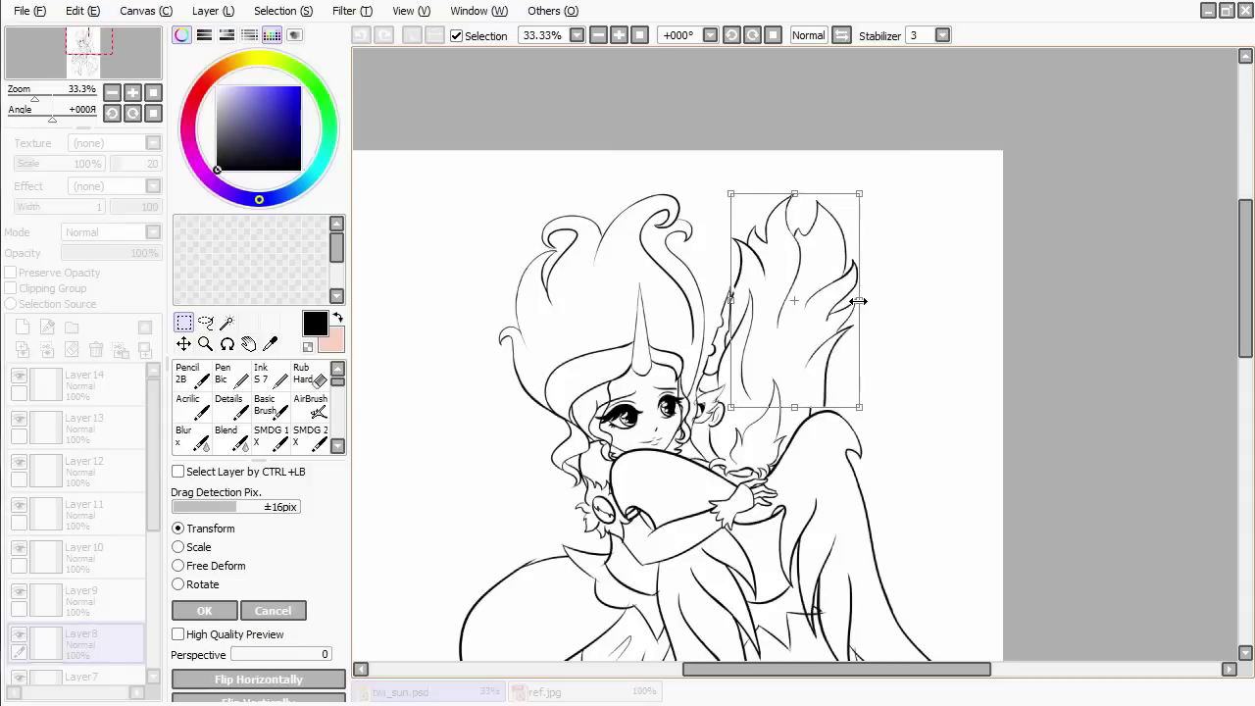
key("Return")
key("ctrl+d")
Examine the winged cuffs and sun emblems in ref.jpg and compare them with the line art in twi_sun.psd.
scroll(871, 321, "down", 2)
scroll(870, 320, "up", 1)
left_click(545, 692)
left_click_drag(603, 698, 807, 481)
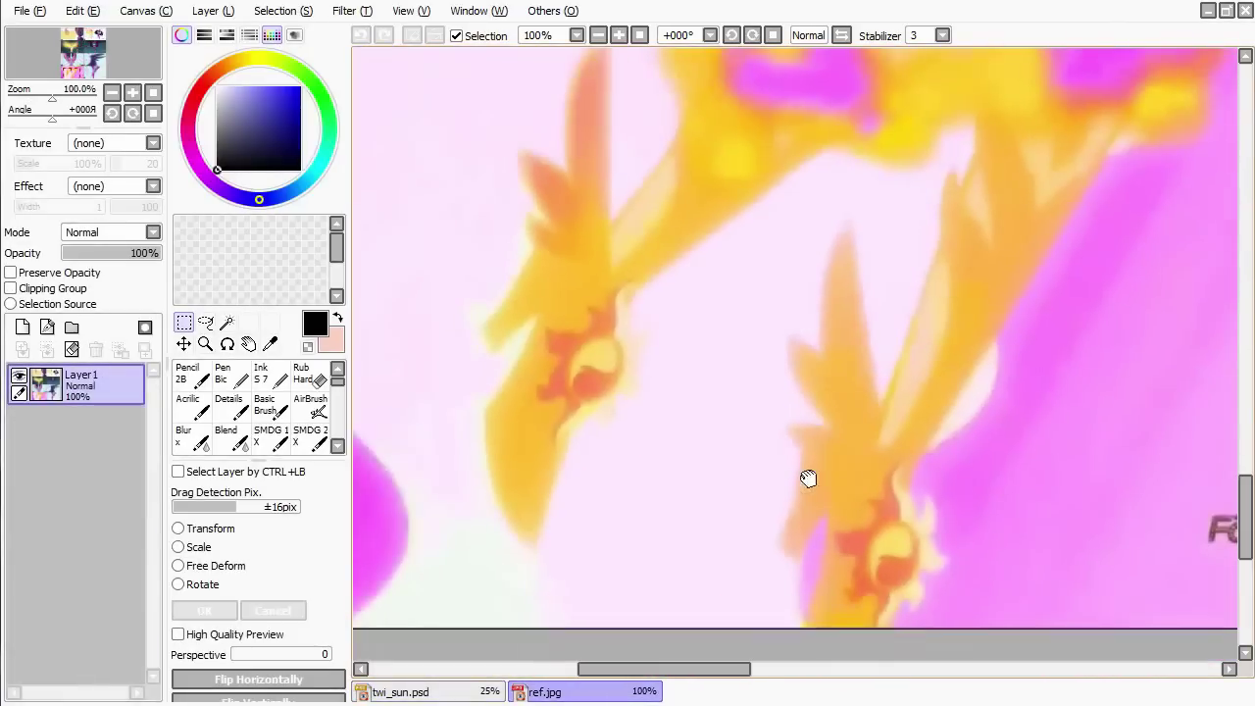
left_click(441, 692)
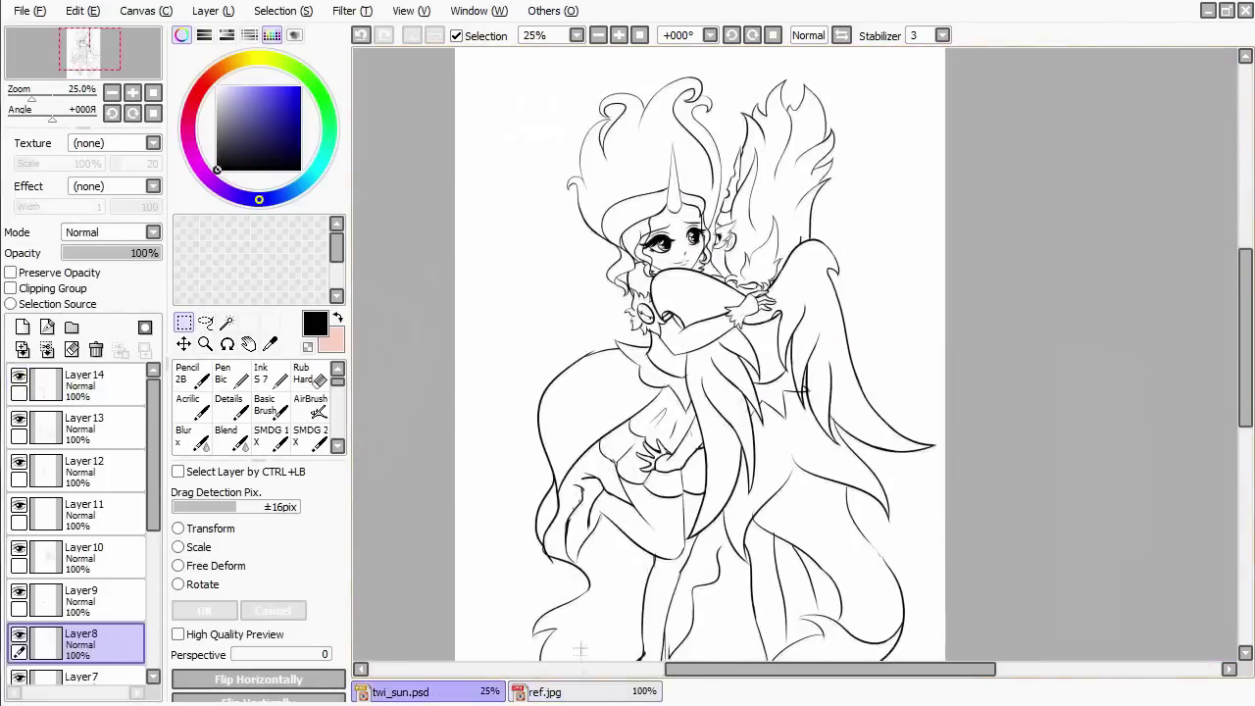
left_click(588, 692)
left_click(441, 692)
left_click(571, 694)
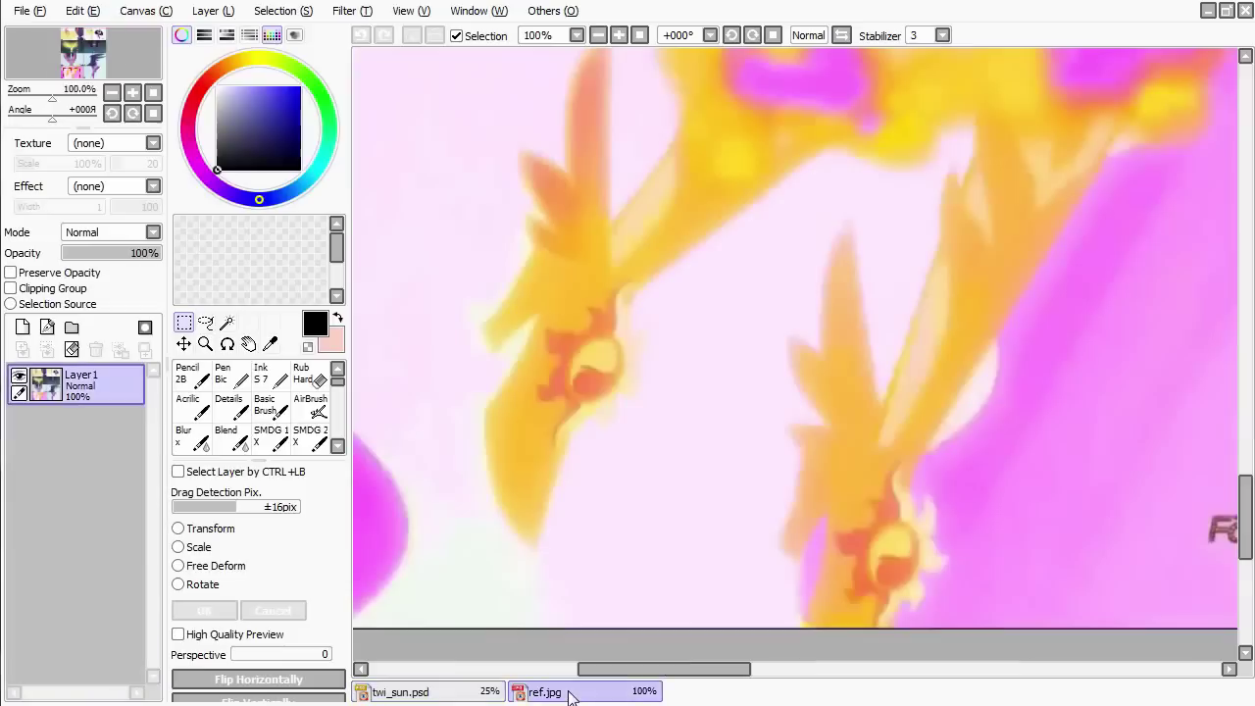
left_click(442, 692)
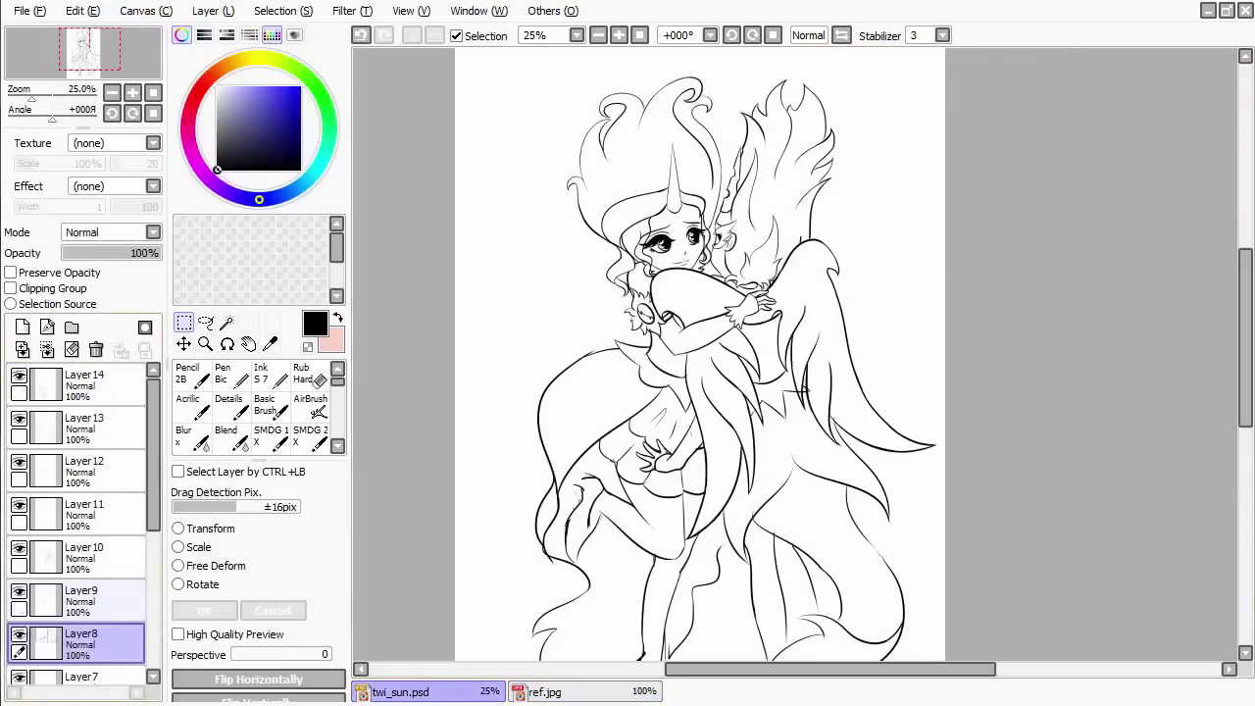
Erase the lower end of the flame hair's outer outline on Layer8 and re-ink it down to the wing.
scroll(875, 233, "up", 3)
mouse_move(875, 234)
left_mouse_down()
mouse_move(1052, 351)
mouse_move(1101, 321)
left_mouse_up()
key("e")
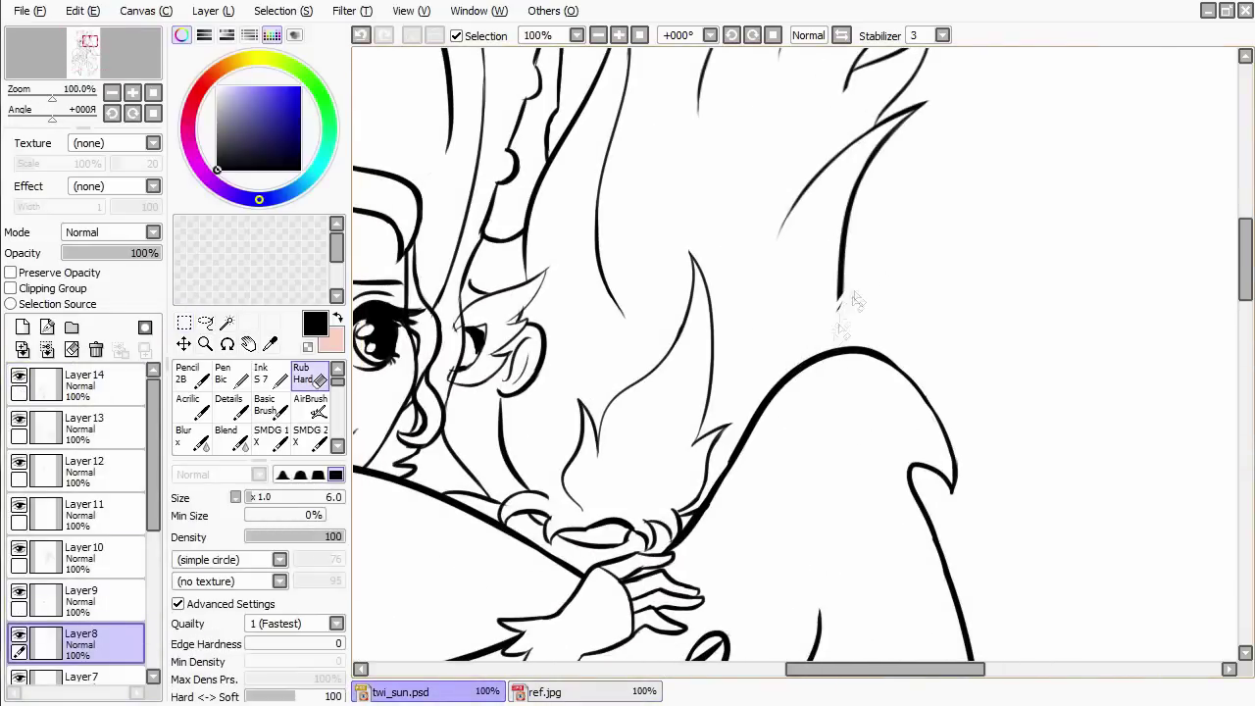
key("n")
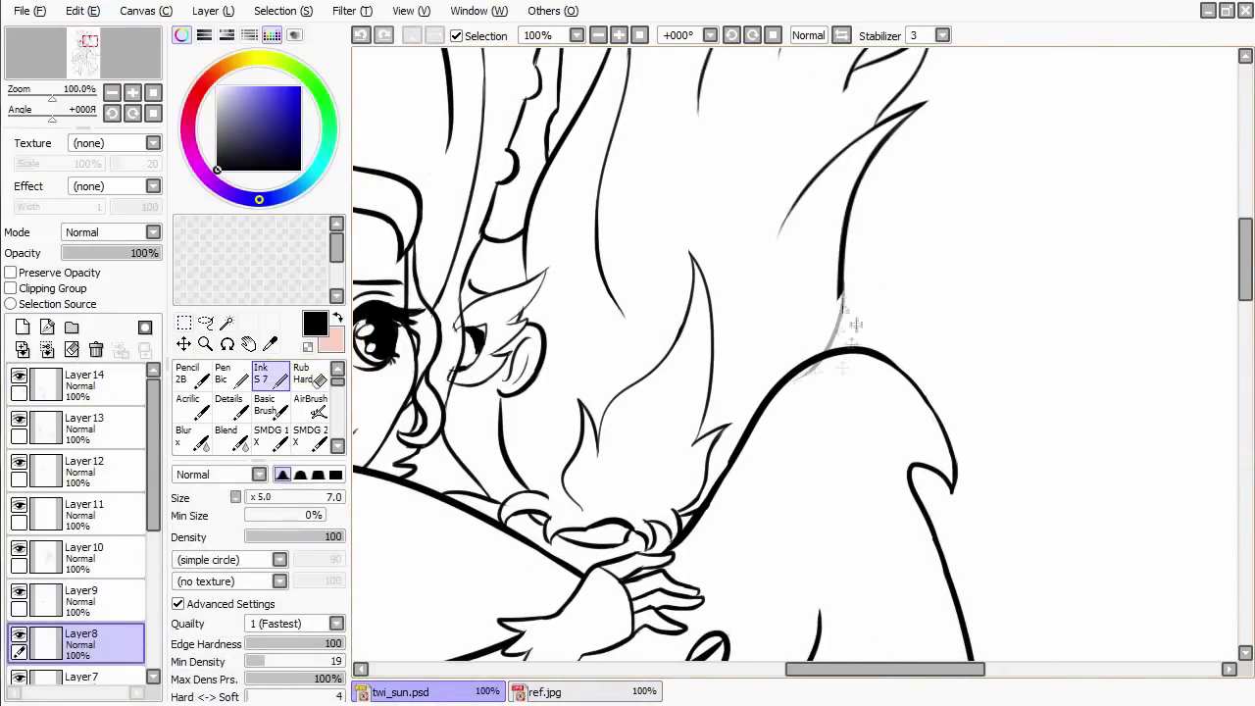
Erase the zigzag line inside the oval emblem on the first figure's shoulder on Layer11.
scroll(855, 325, "up", 2)
left_click_drag(420, 98, 921, 323)
left_click(81, 46)
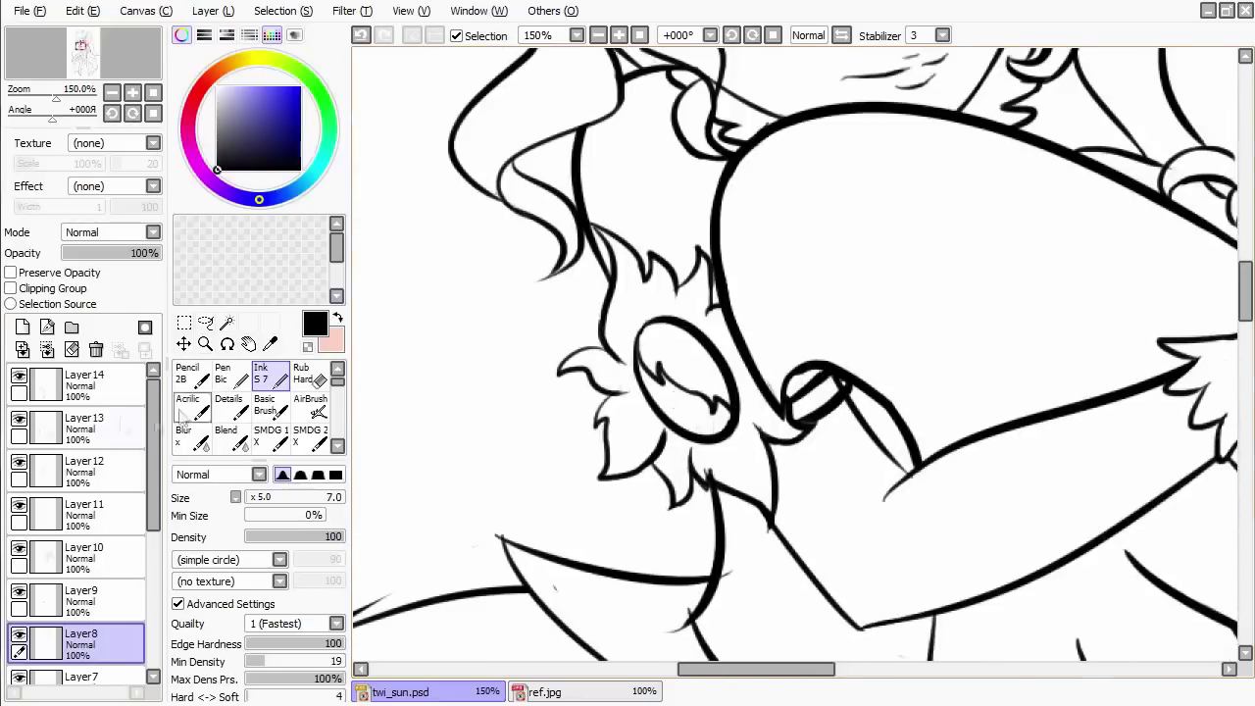
left_click(83, 512)
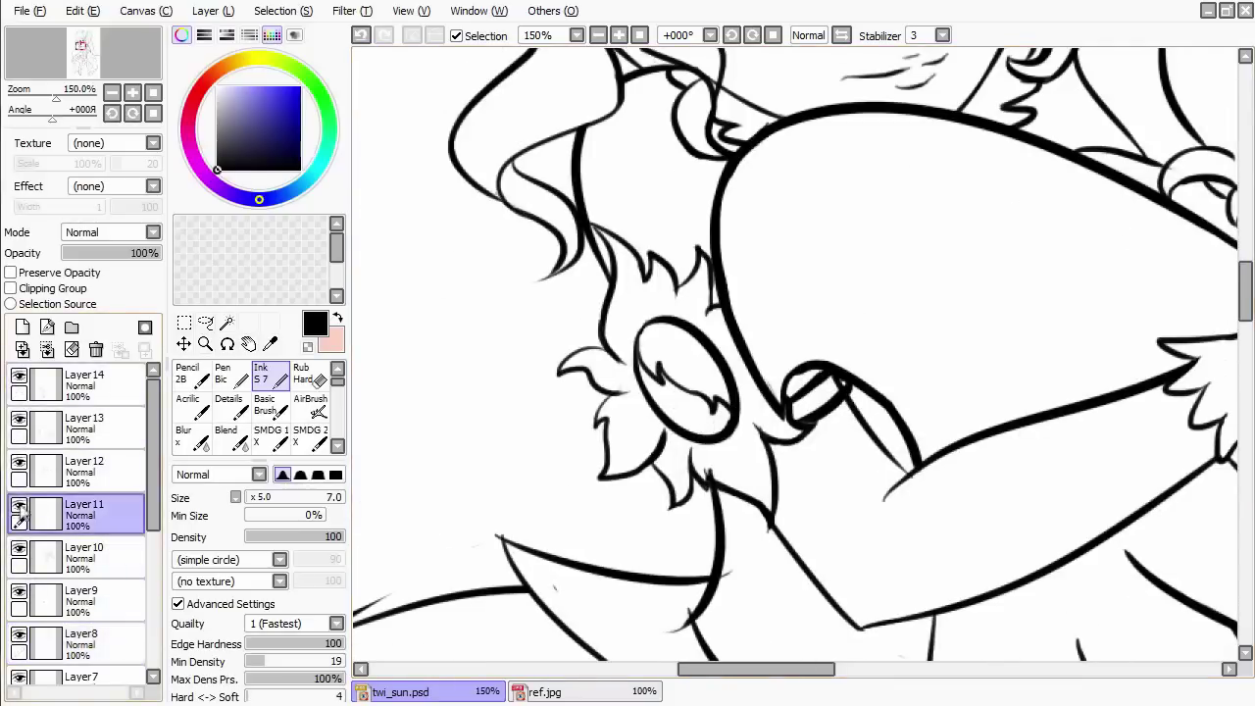
key("e")
scroll(686, 383, "up", 1)
scroll(687, 382, "up", 2)
mouse_move(587, 358)
left_mouse_down()
mouse_move(627, 394)
mouse_move(691, 419)
left_mouse_up()
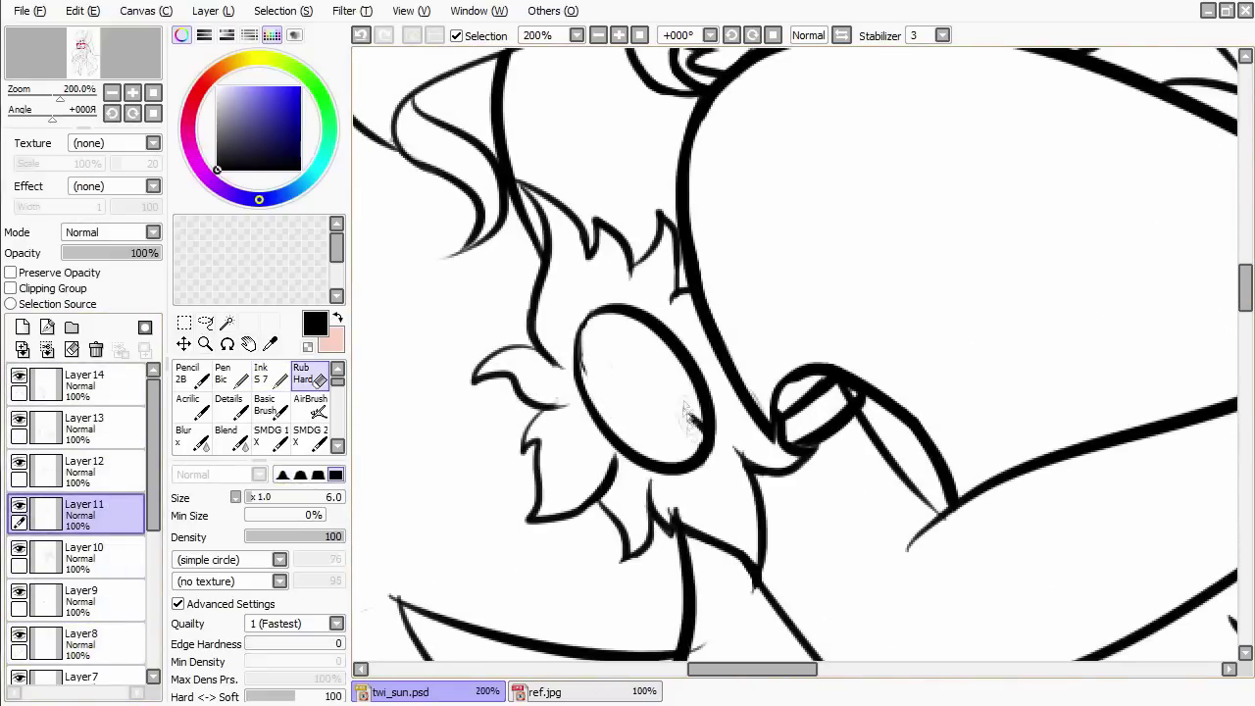
key("n")
left_click_drag(582, 333, 633, 388)
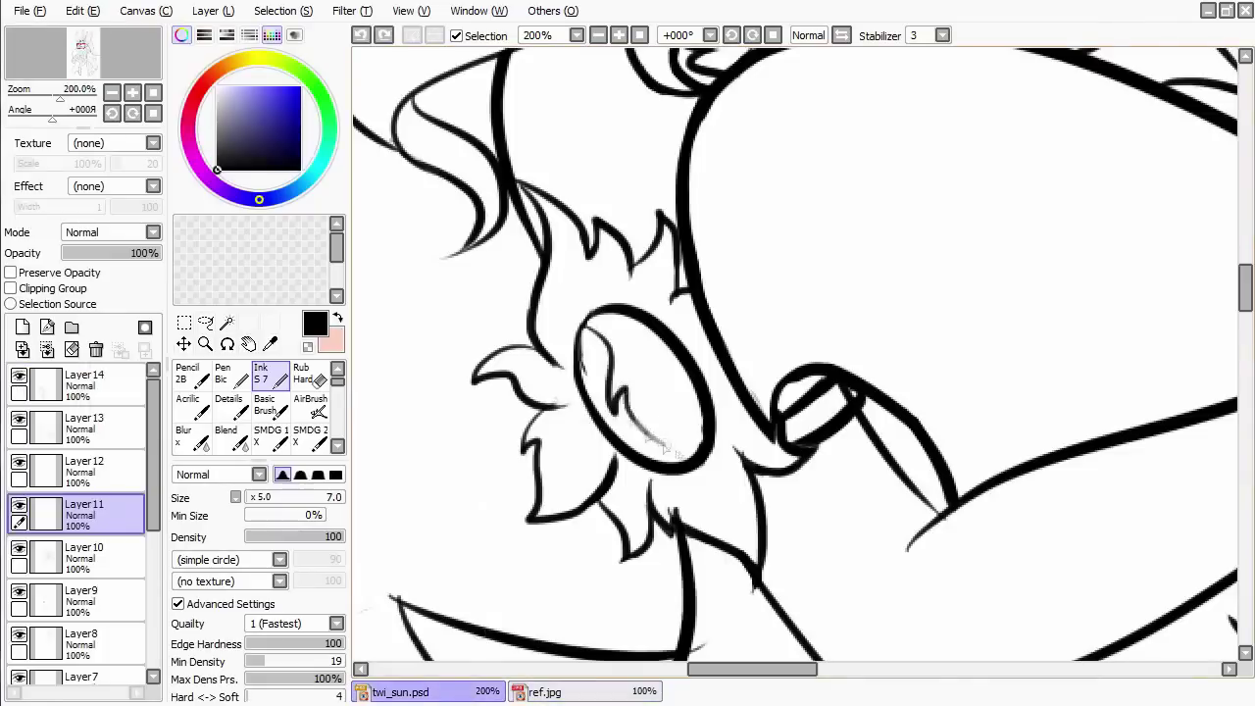
left_click_drag(588, 326, 614, 388)
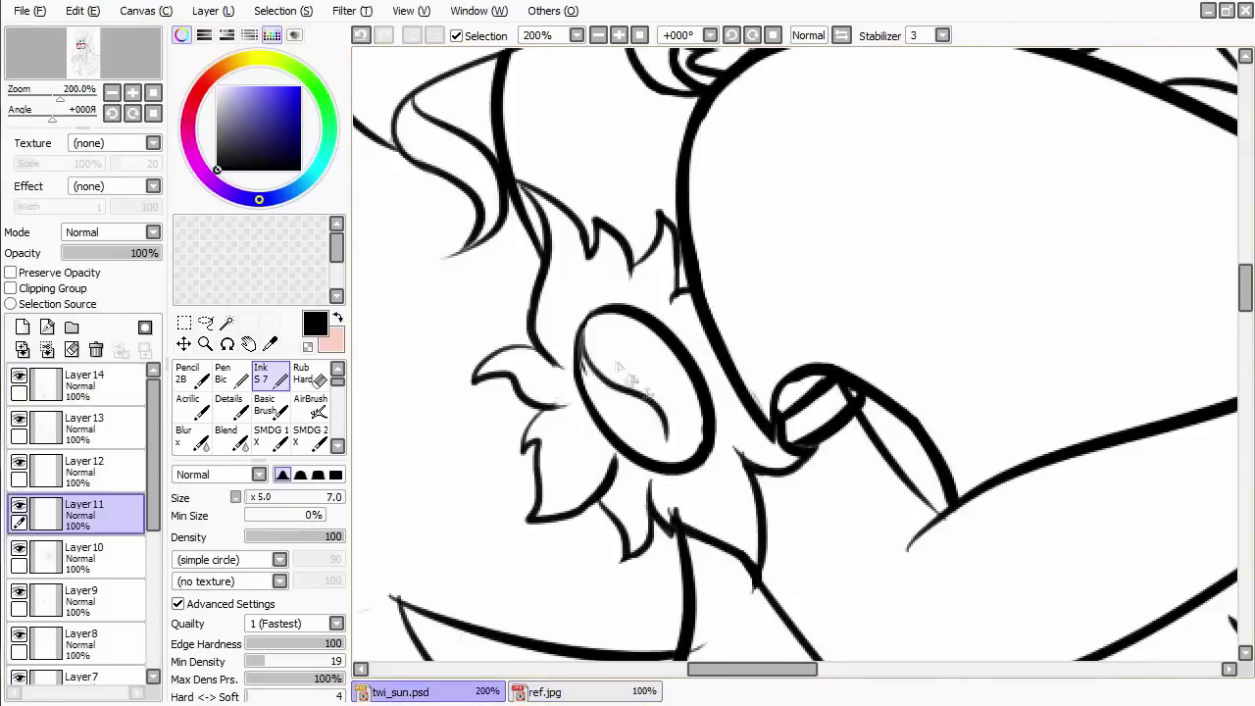
key("ctrl+z")
left_click_drag(588, 323, 623, 390)
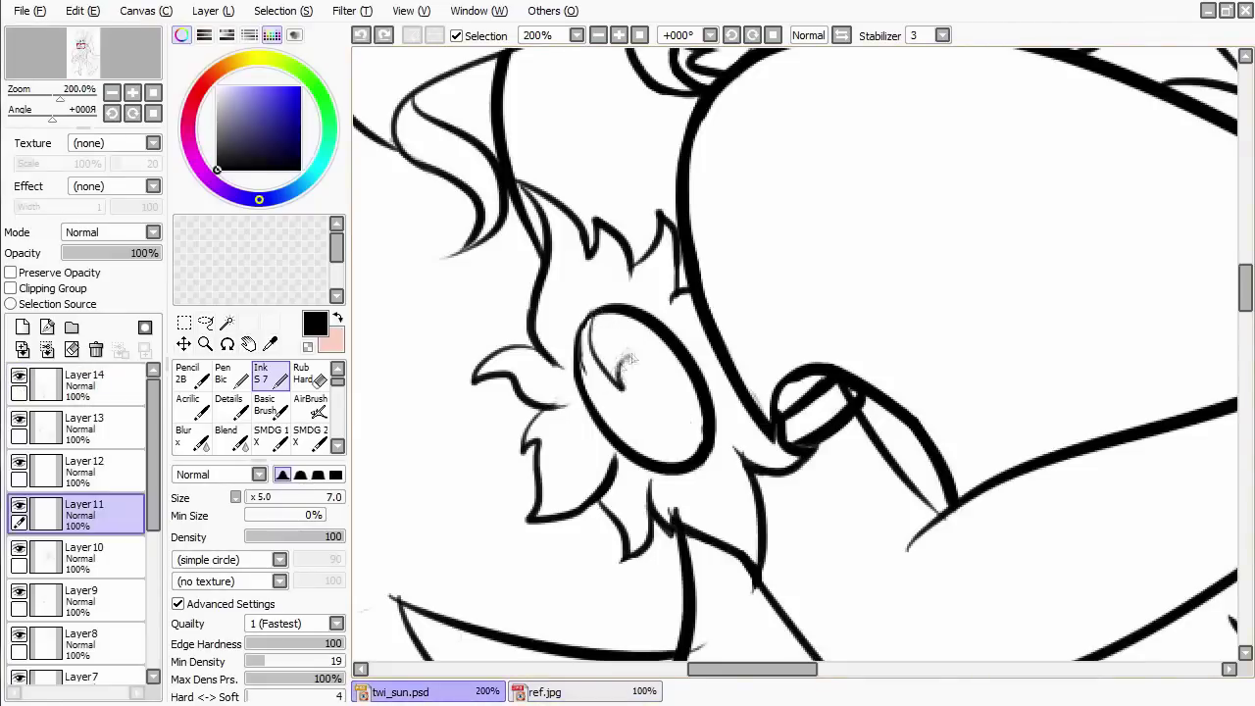
key("ctrl+z")
Clean the oval emblem's inner edge and ink a forked flame swirl inside it, undoing the unsatisfactory strokes.
key("e")
key("n")
left_click_drag(590, 323, 640, 342)
key("ctrl+z")
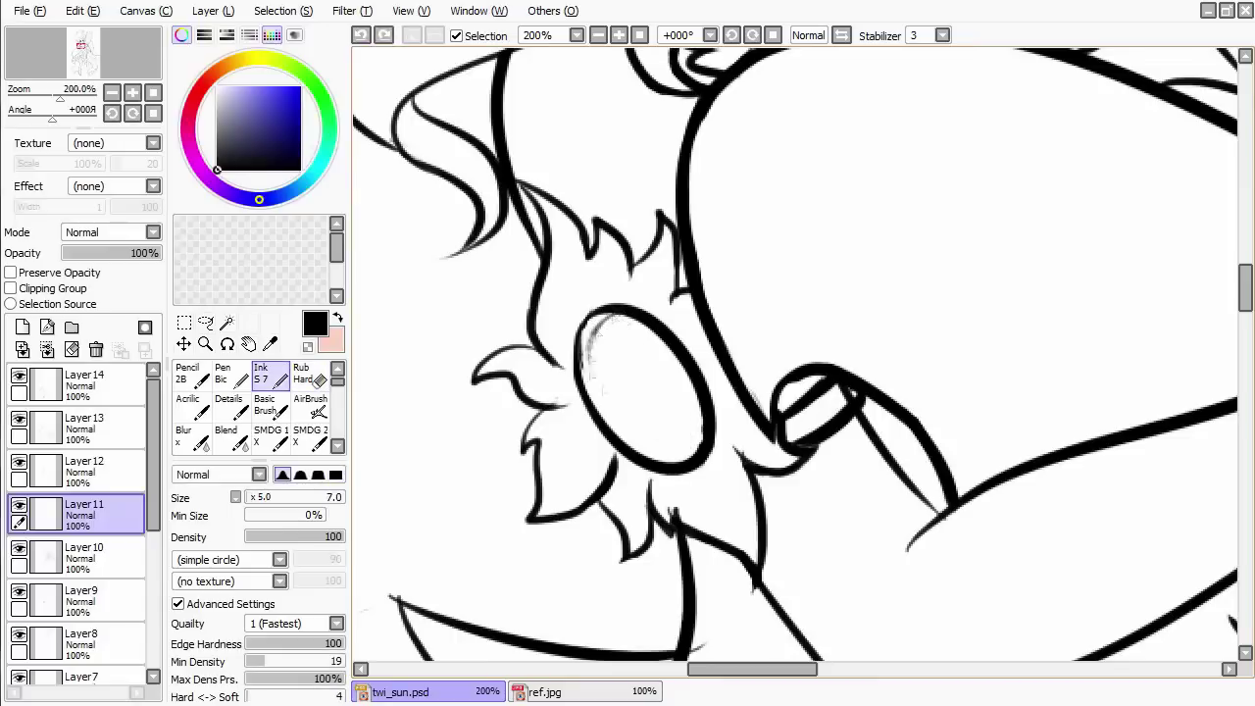
left_click_drag(590, 324, 642, 392)
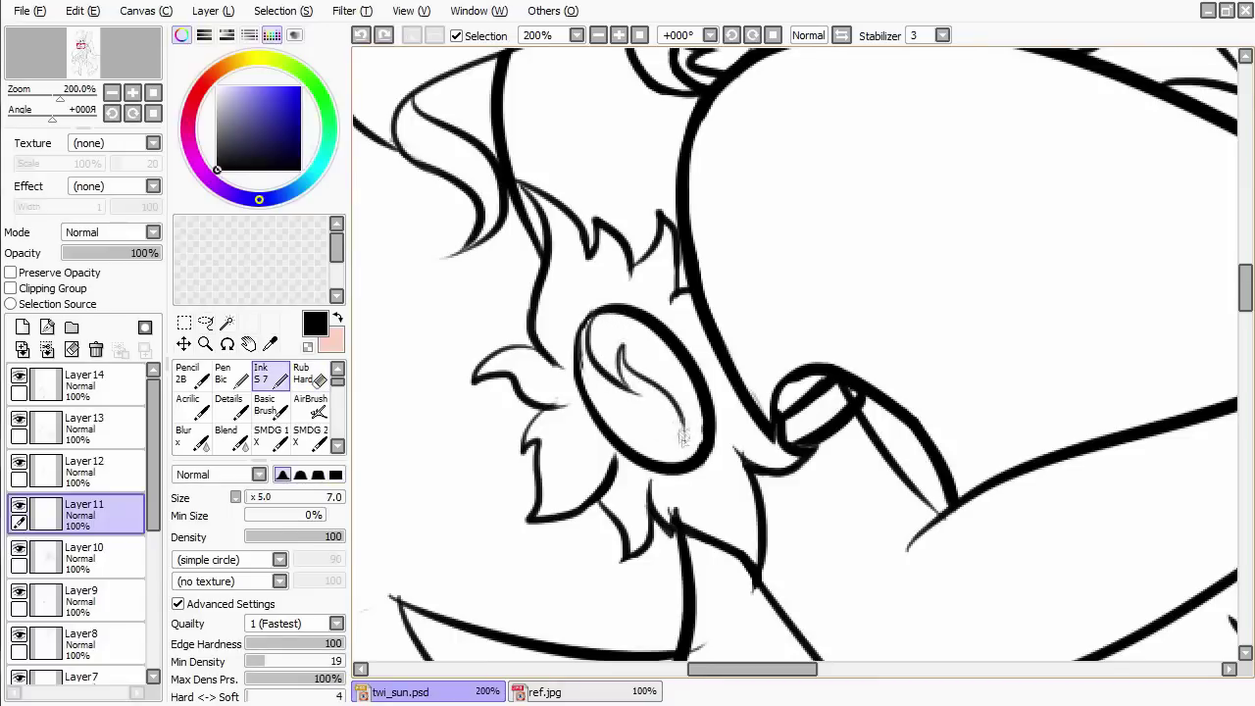
left_click_drag(593, 328, 632, 412)
key("ctrl+z")
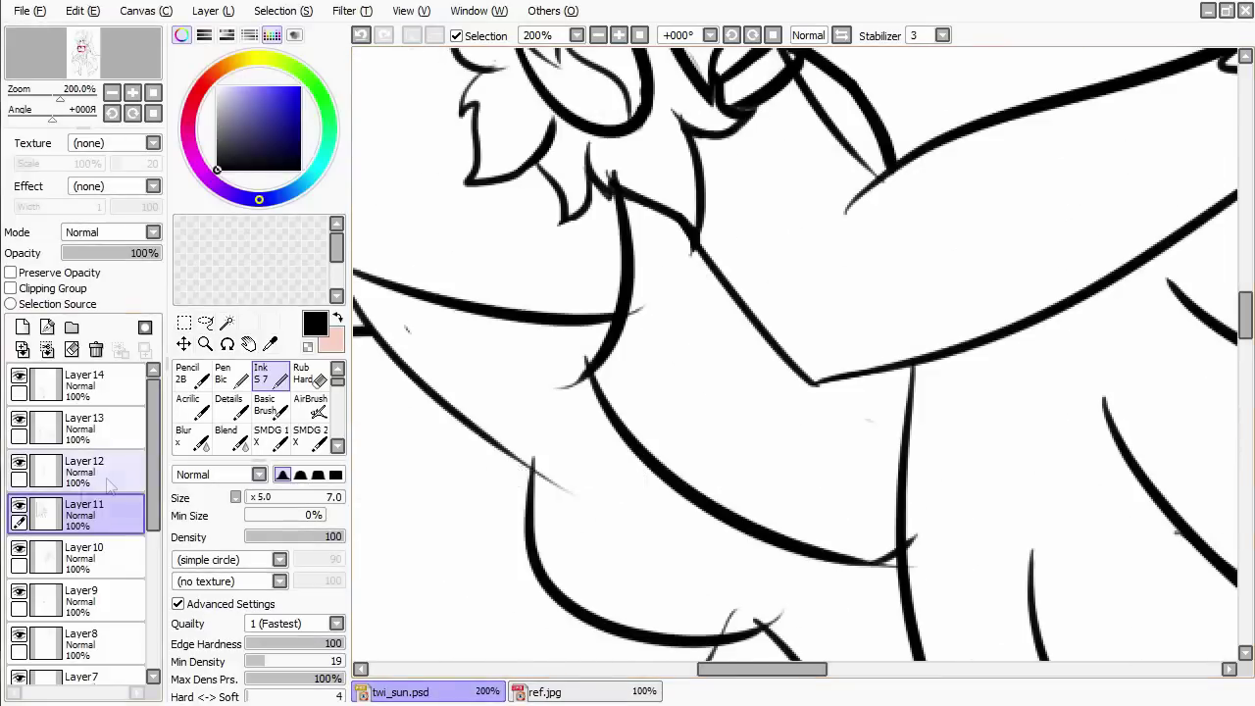
Erase the overshooting line ends around the bodice on Layer12 and tidy the corner where its lower edge meets the wing.
left_click(83, 470)
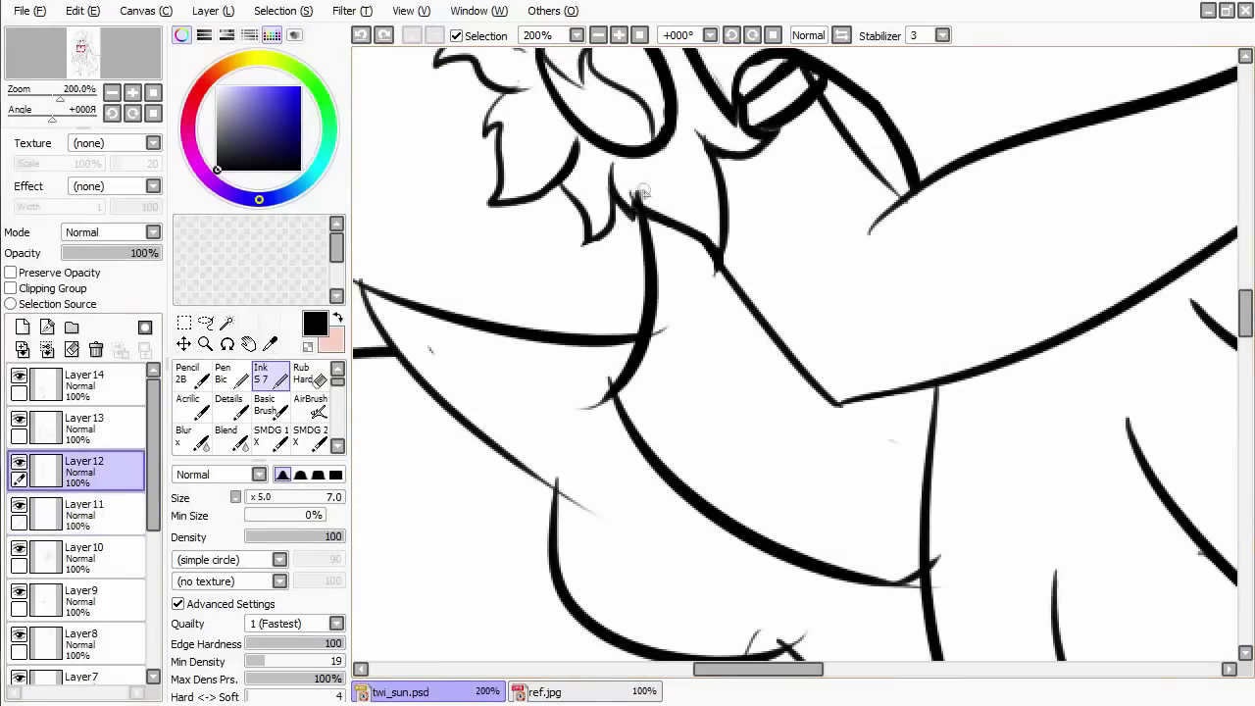
key("e")
left_click_drag(656, 343, 583, 192)
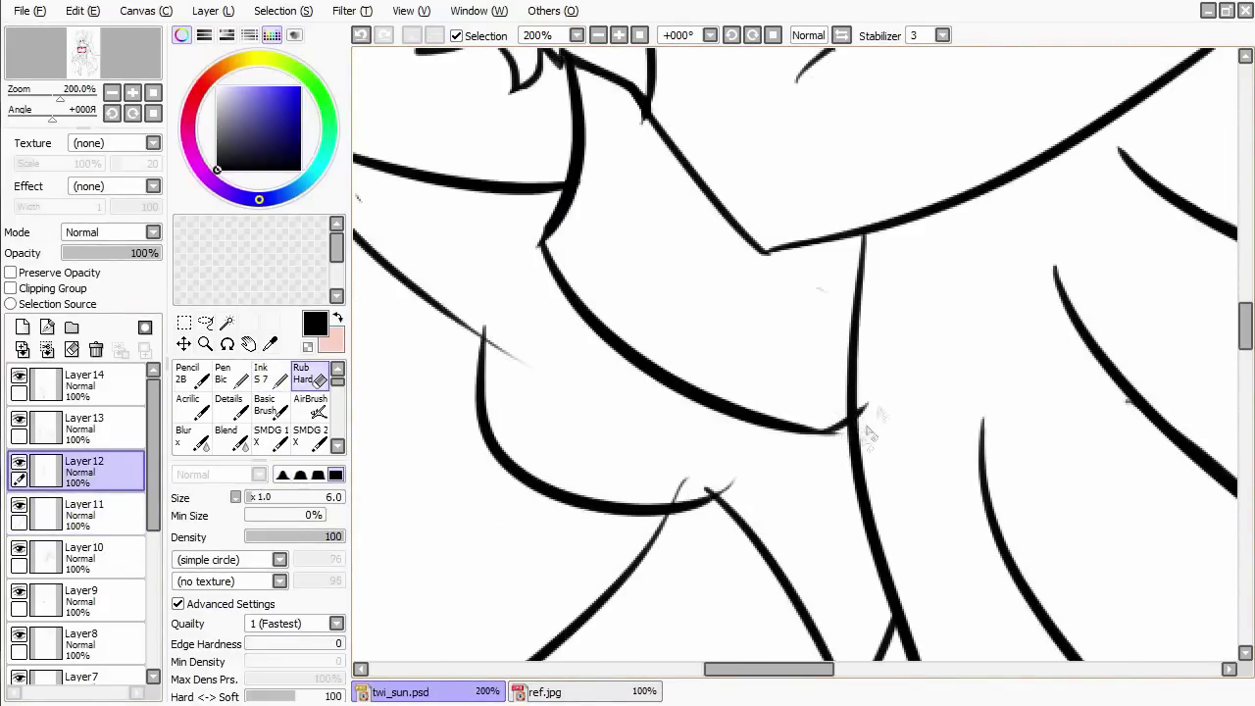
key("n")
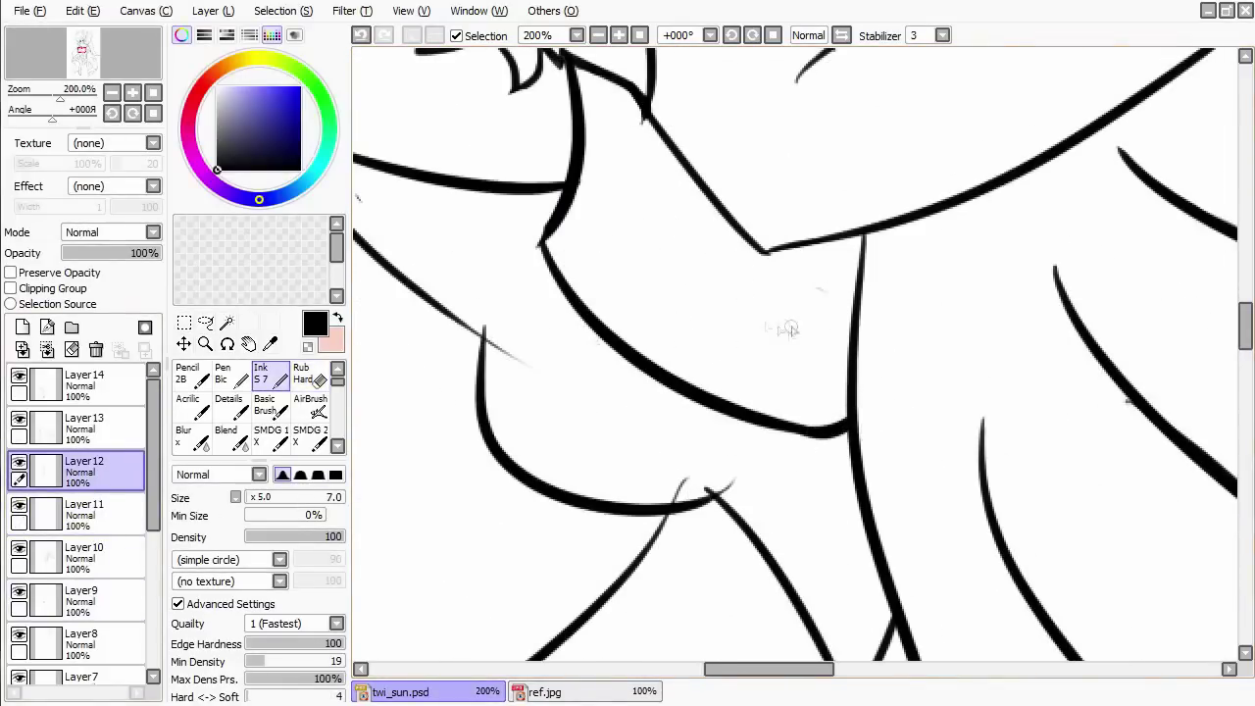
Trim the overshooting line ends at the pointed cloth's tip and along the waist curve below it on Layer12.
left_click(83, 600)
key("e")
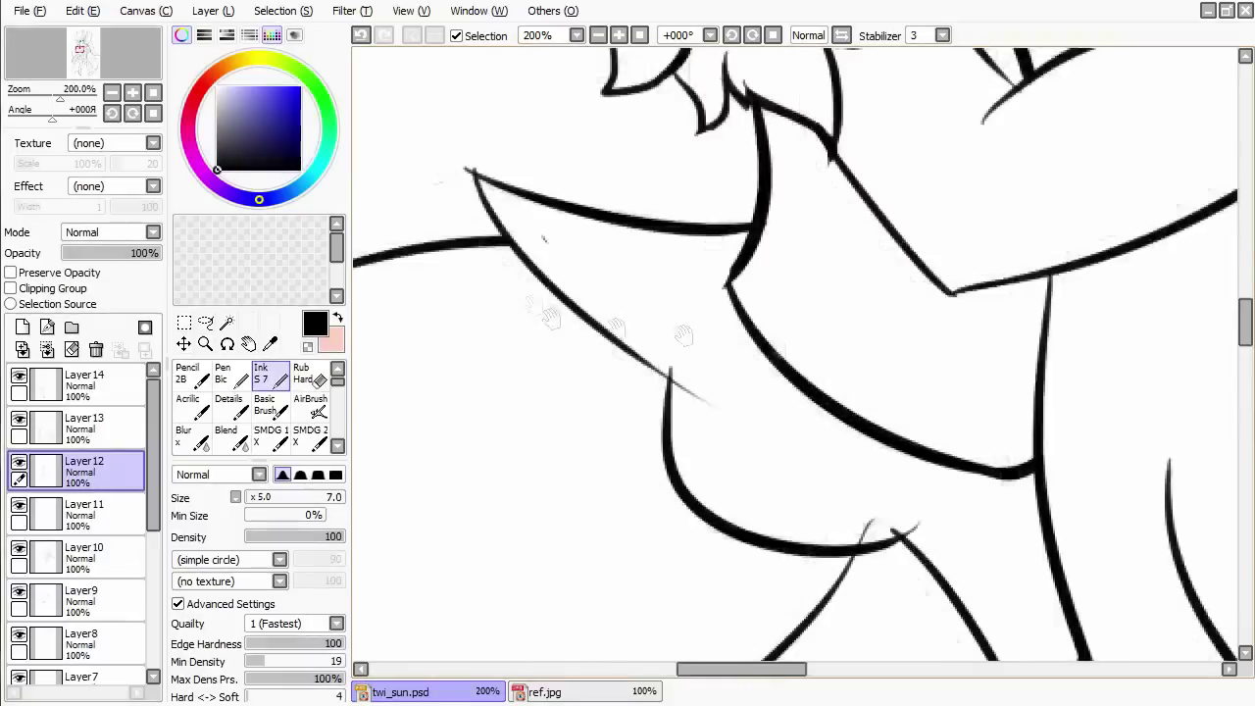
left_click_drag(683, 336, 571, 229)
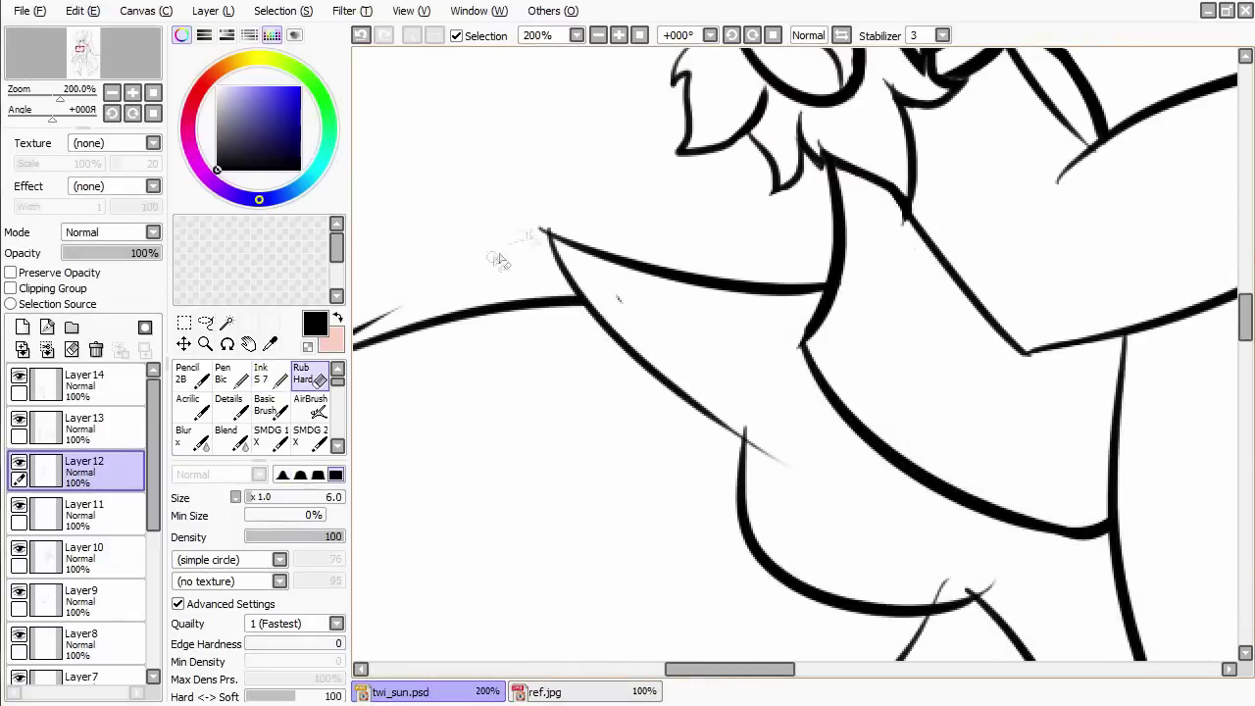
mouse_move(730, 420)
left_mouse_down()
mouse_move(784, 406)
mouse_move(858, 525)
mouse_move(664, 414)
left_mouse_up()
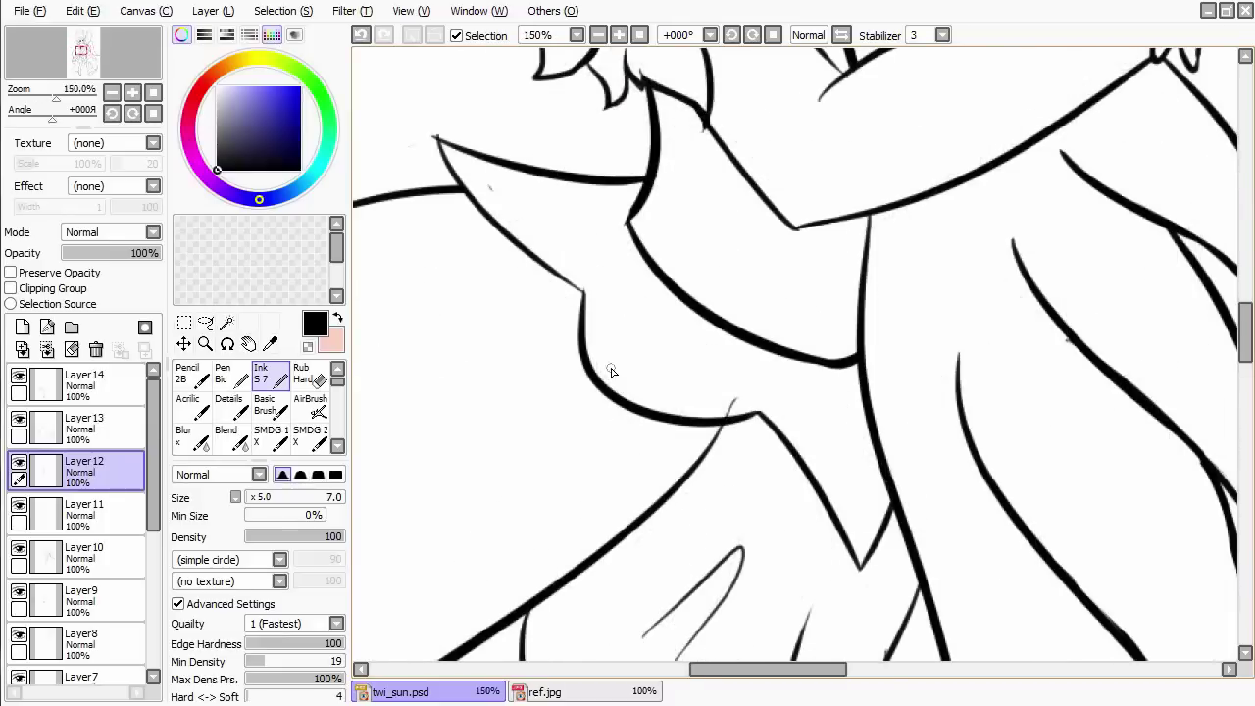
Clean up stray marks and crossing lines around the pointed cloth and waist, working on Layer13 and Layer12.
double_click(103, 424)
key("Escape")
scroll(391, 278, "up", 1)
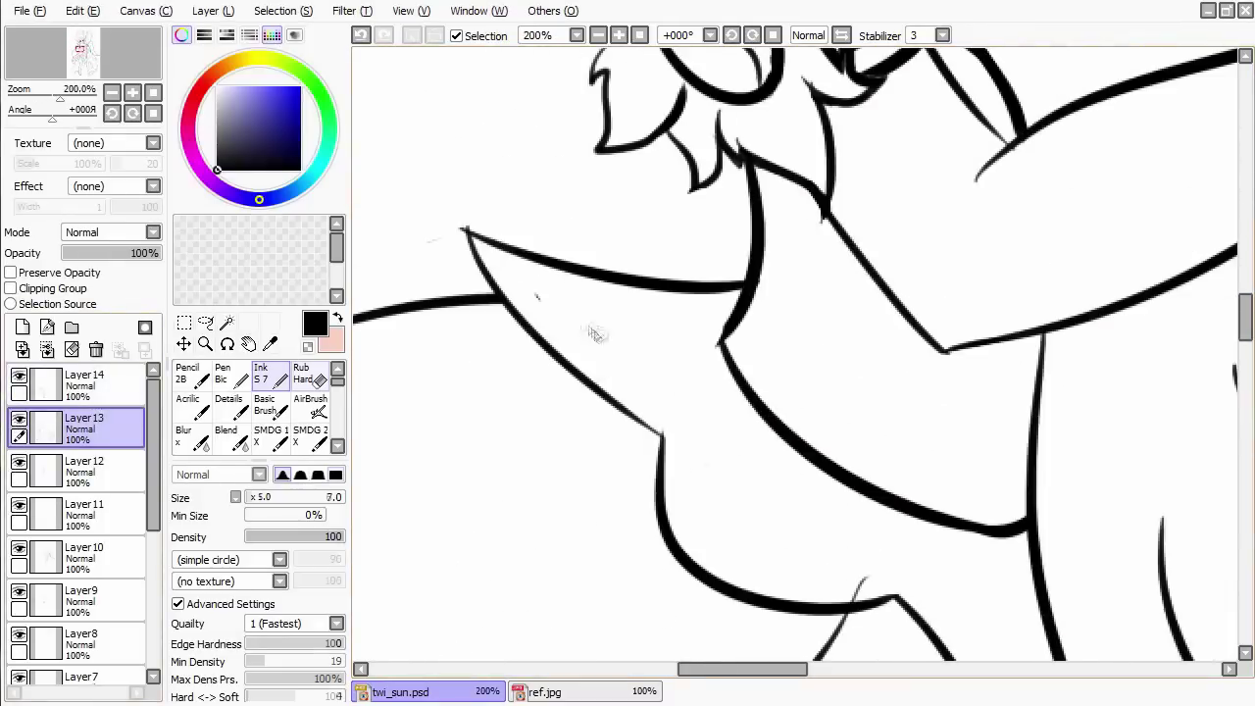
key("e")
left_click(83, 471)
Erase the stray lines crossing the lower hand's wrist and forearm on Layer12 and Layer9.
scroll(715, 383, "down", 6)
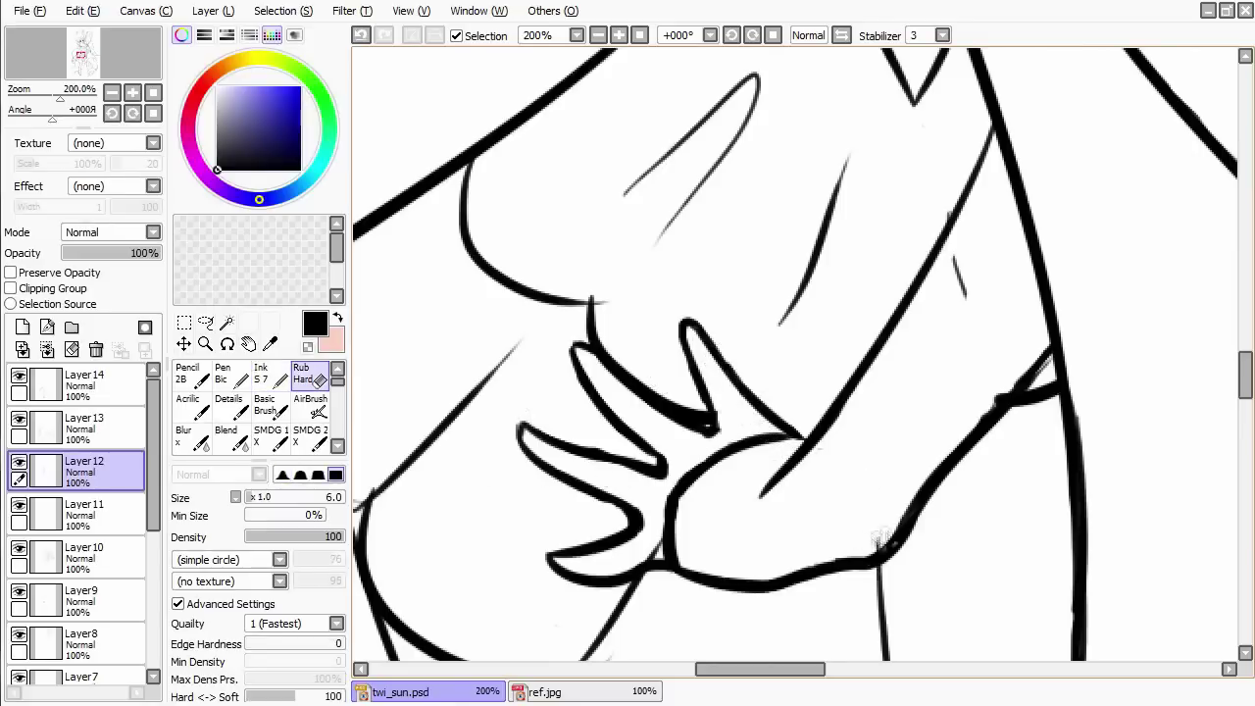
left_click(84, 596)
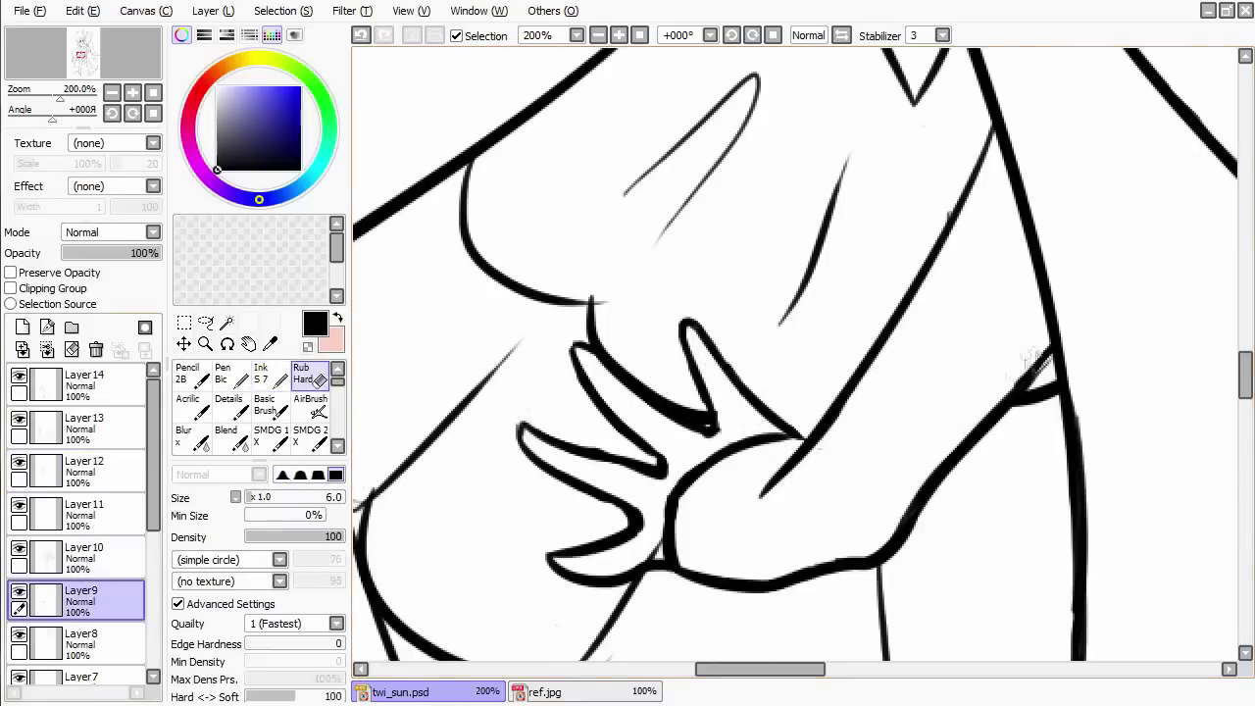
key("e")
key("n")
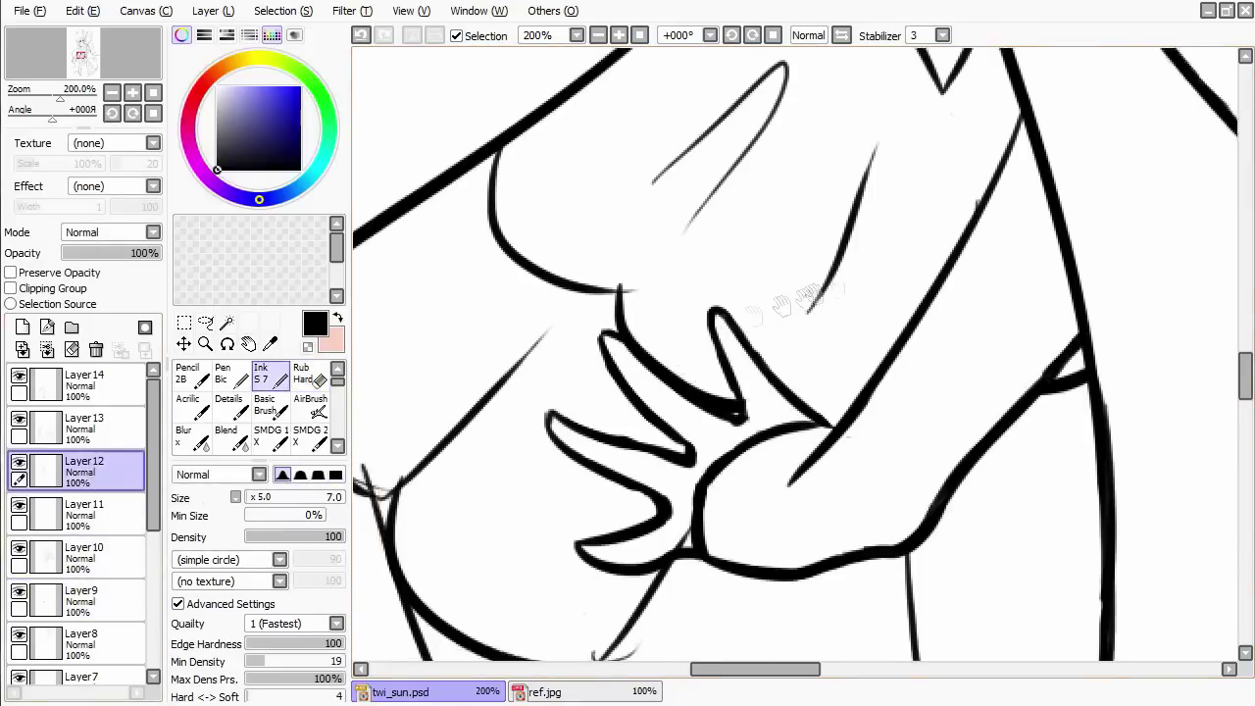
Undo the last strokes, trim the cloth edge above the fingers, and re-ink the puffed garment's outer scallop on Layer12.
key("ctrl+z")
key("ctrl+z")
key("e")
scroll(672, 342, "down", 3)
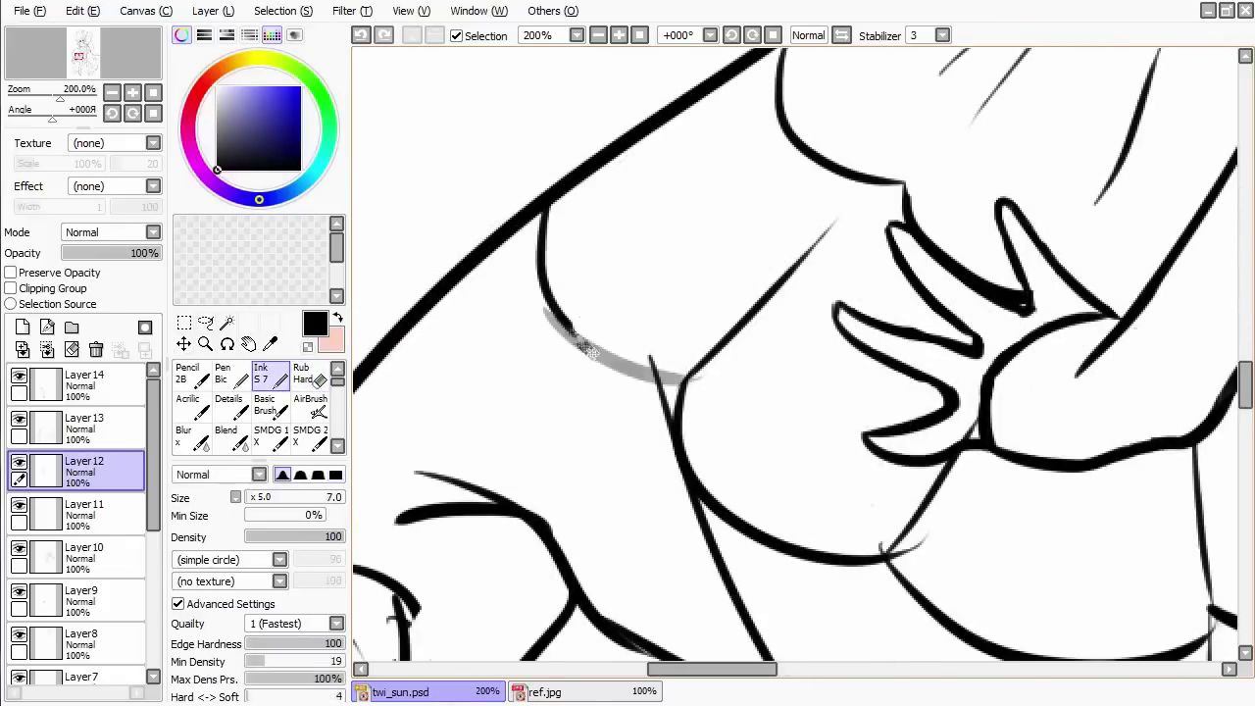
Erase the overshoots at the puffed garment's hem joints and re-ink the fold line running up to the hand.
scroll(694, 333, "down", 3)
scroll(840, 420, "down", 2)
left_click_drag(828, 377, 873, 392)
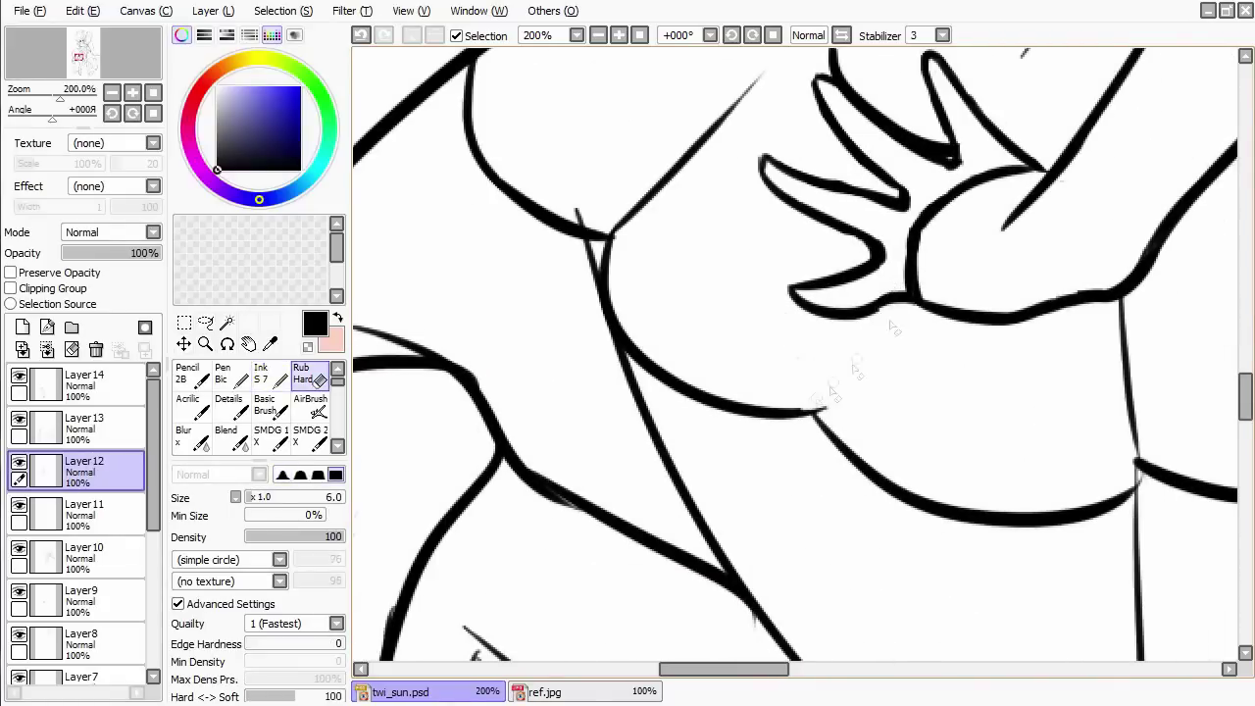
scroll(863, 360, "down", 3)
key("n")
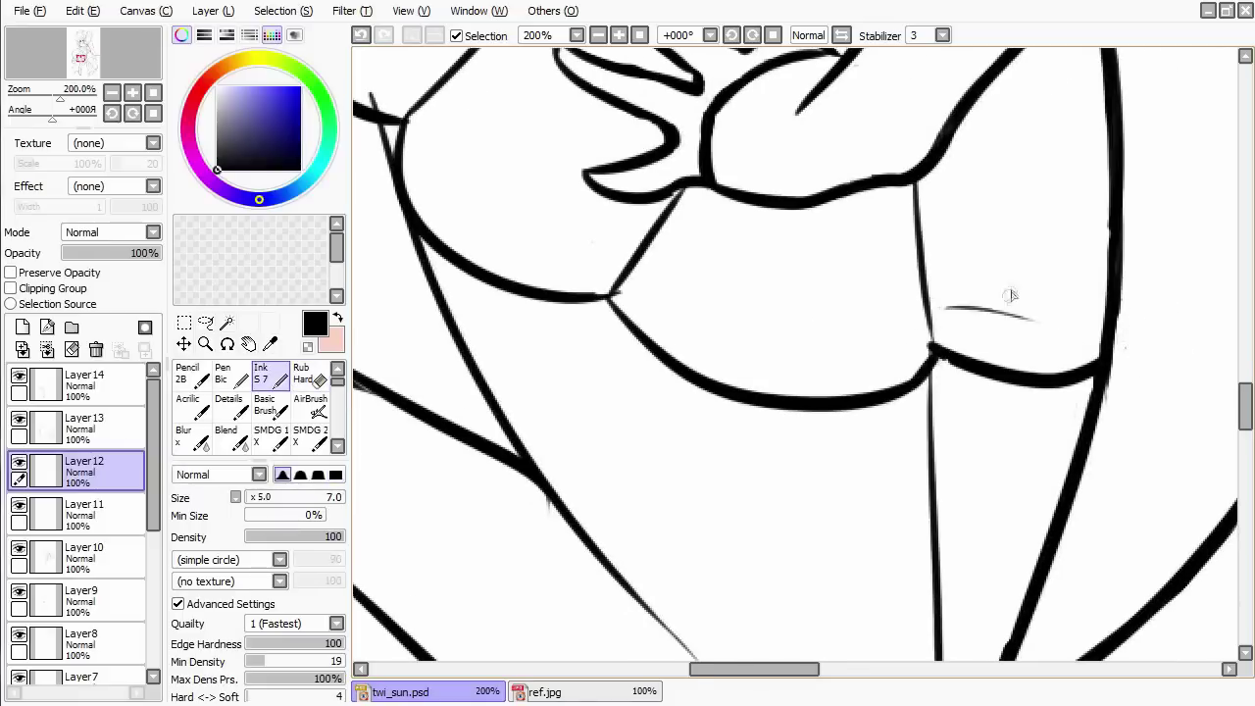
Re-ink the vertical fold line between the forearm and the hem joint of the puffed garment with a thicker stroke on Layer12.
left_click_drag(953, 321, 884, 382)
key("e")
key("n")
key("e")
key("n")
key("ctrl+z")
left_click_drag(848, 226, 867, 446)
scroll(1078, 308, "down", 1)
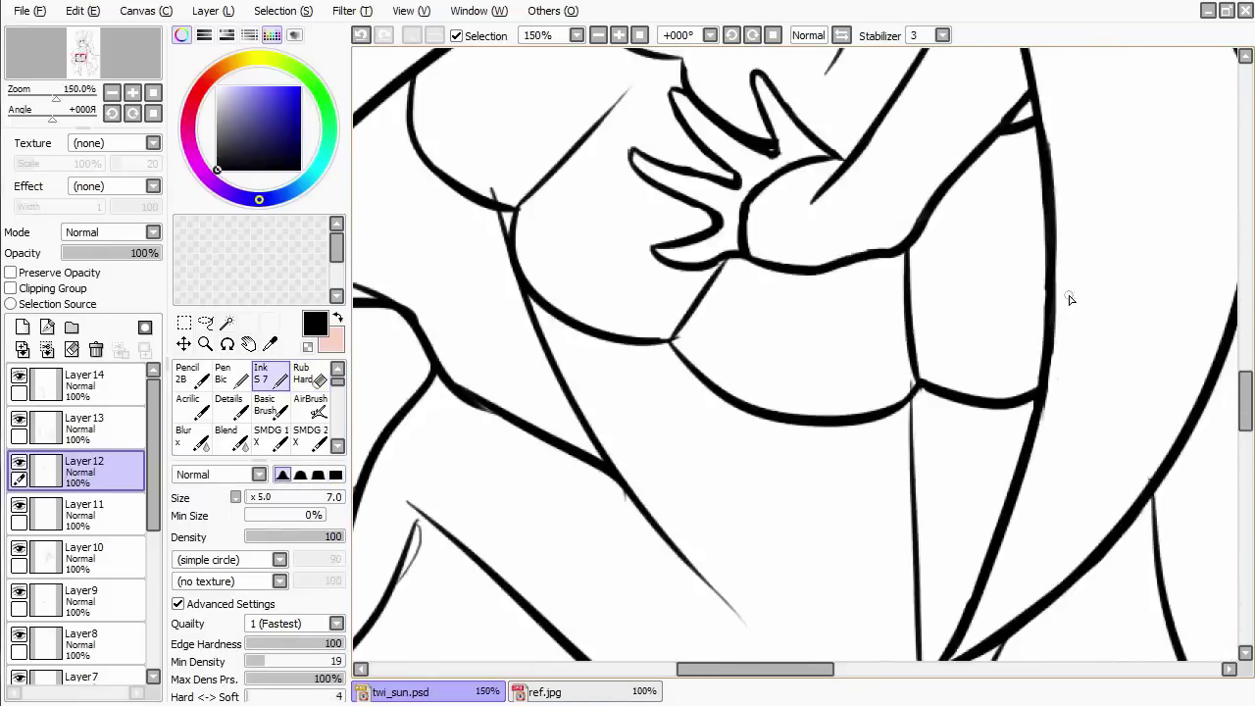
Redraw the short curved garment edge beneath the forearm slightly lower, ending it cleanly at the long hair strand.
left_click_drag(1070, 300, 953, 490)
key("e")
key("n")
left_click_drag(852, 345, 912, 318)
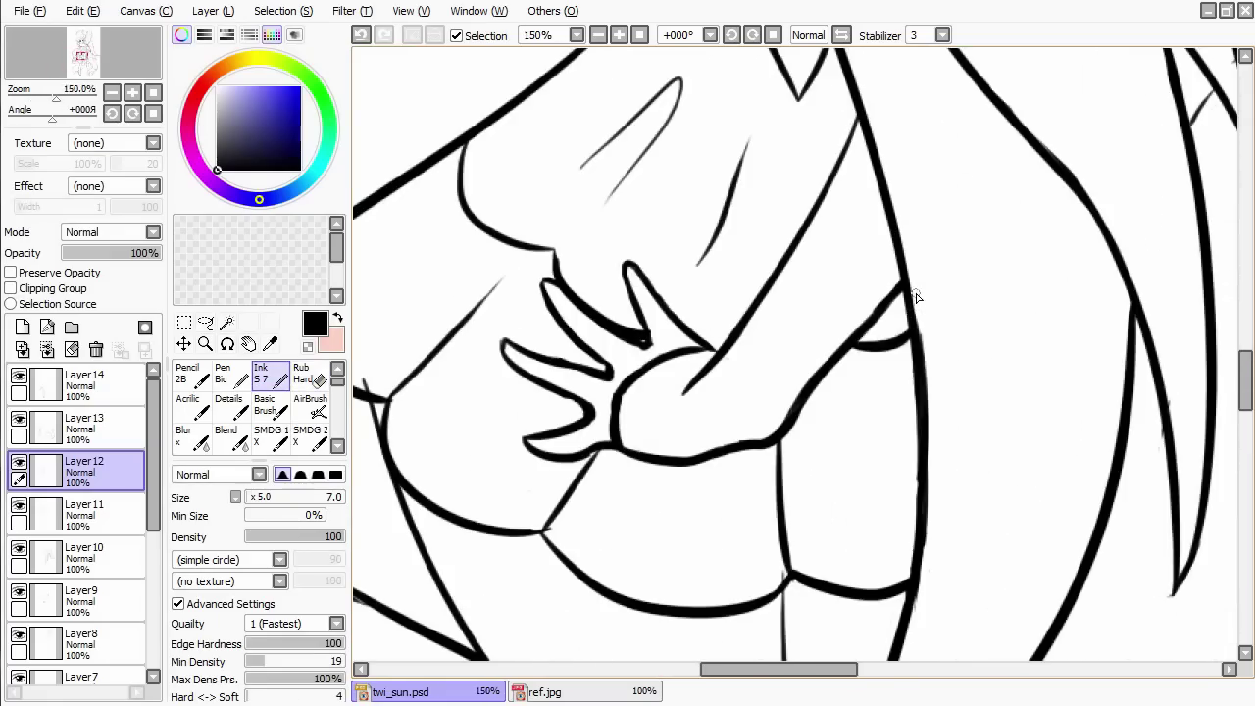
key("e")
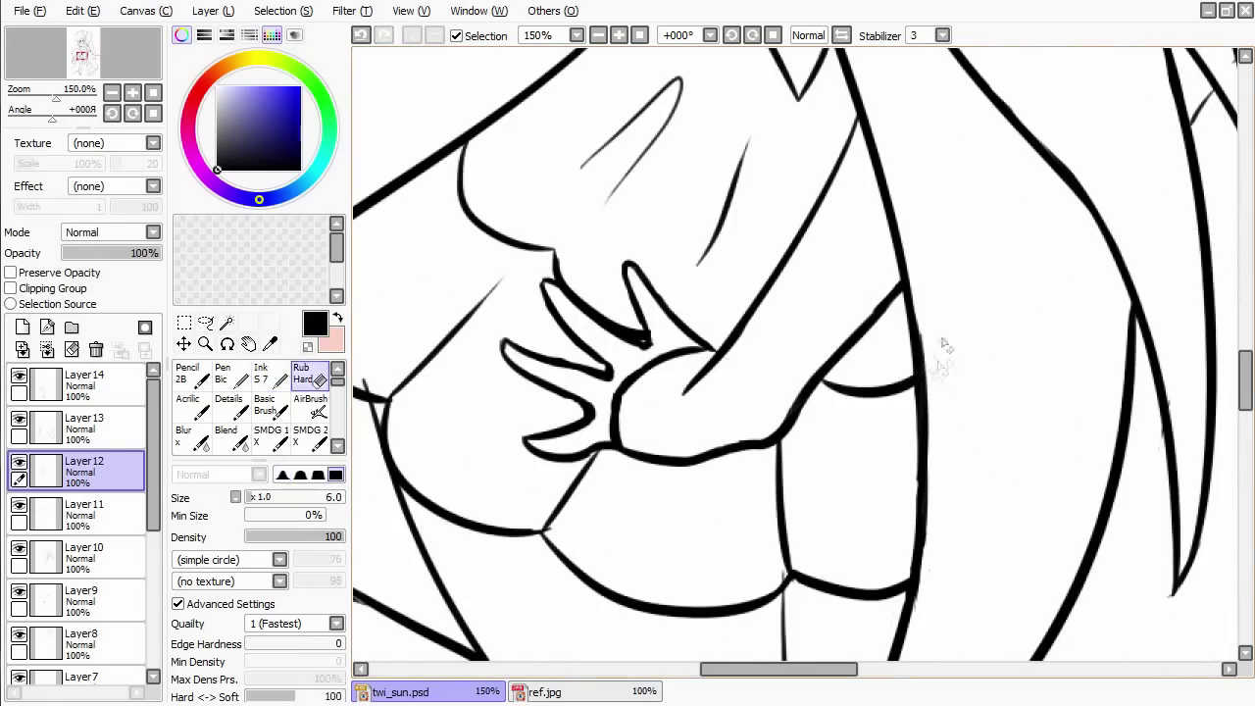
scroll(941, 348, "down", 4)
Ink the curved top edge across the back between the hair and wing strands, adding a short connecting line beside it.
key("n")
mouse_move(790, 392)
left_mouse_down()
mouse_move(790, 245)
mouse_move(790, 339)
left_mouse_up()
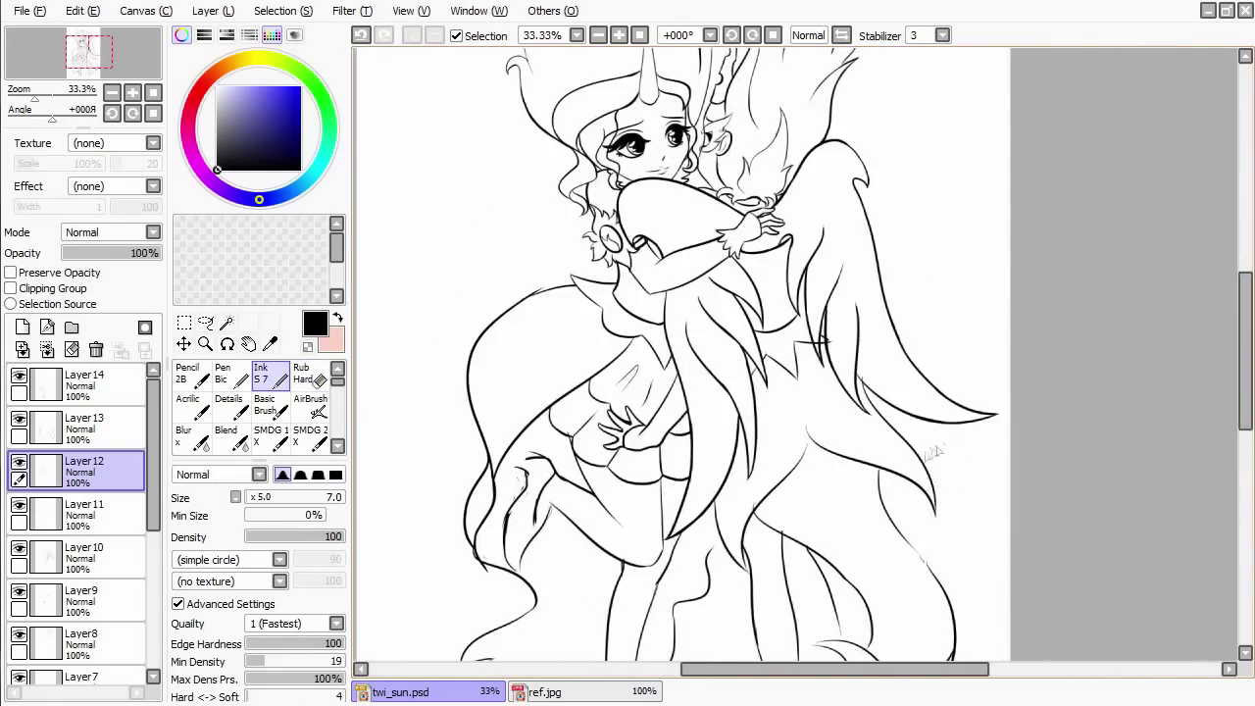
scroll(938, 457, "up", 3)
left_click_drag(791, 412, 807, 431)
key("e")
scroll(573, 473, "up", 1)
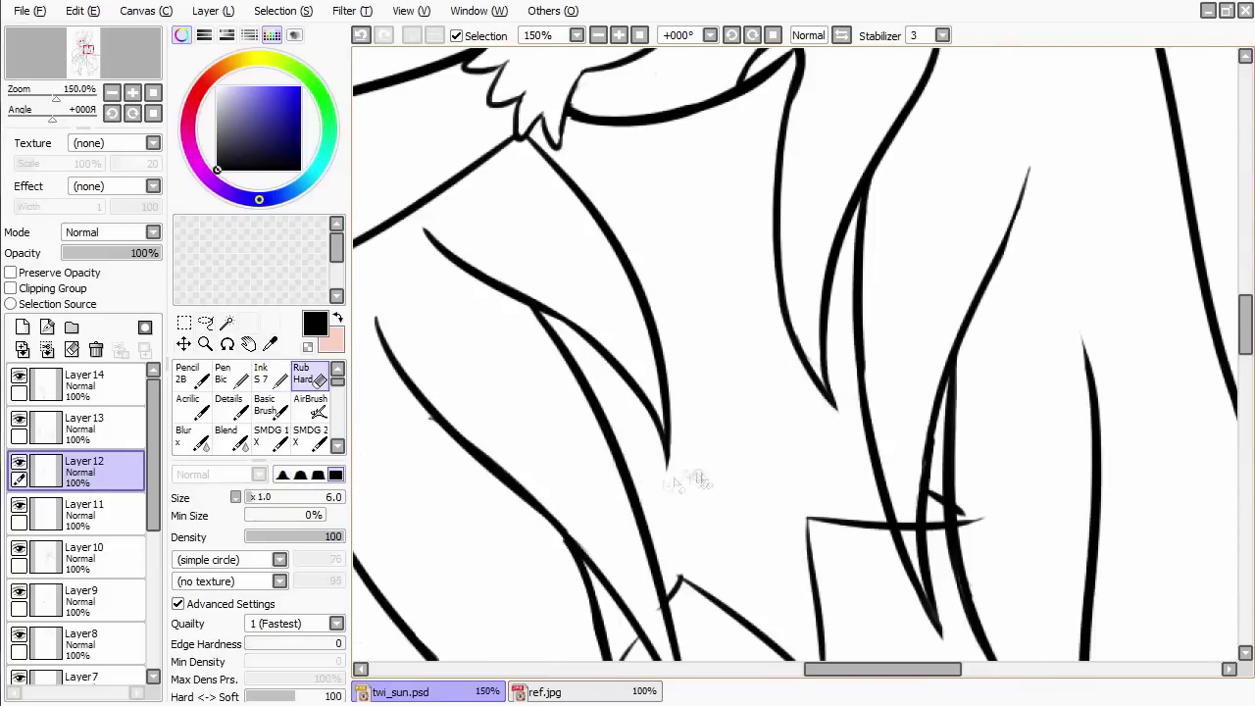
key("n")
left_click_drag(612, 471, 838, 410)
left_click_drag(840, 210, 861, 243)
left_click_drag(863, 272, 850, 415)
key("ctrl+z")
key("e")
key("n")
scroll(702, 396, "down", 1)
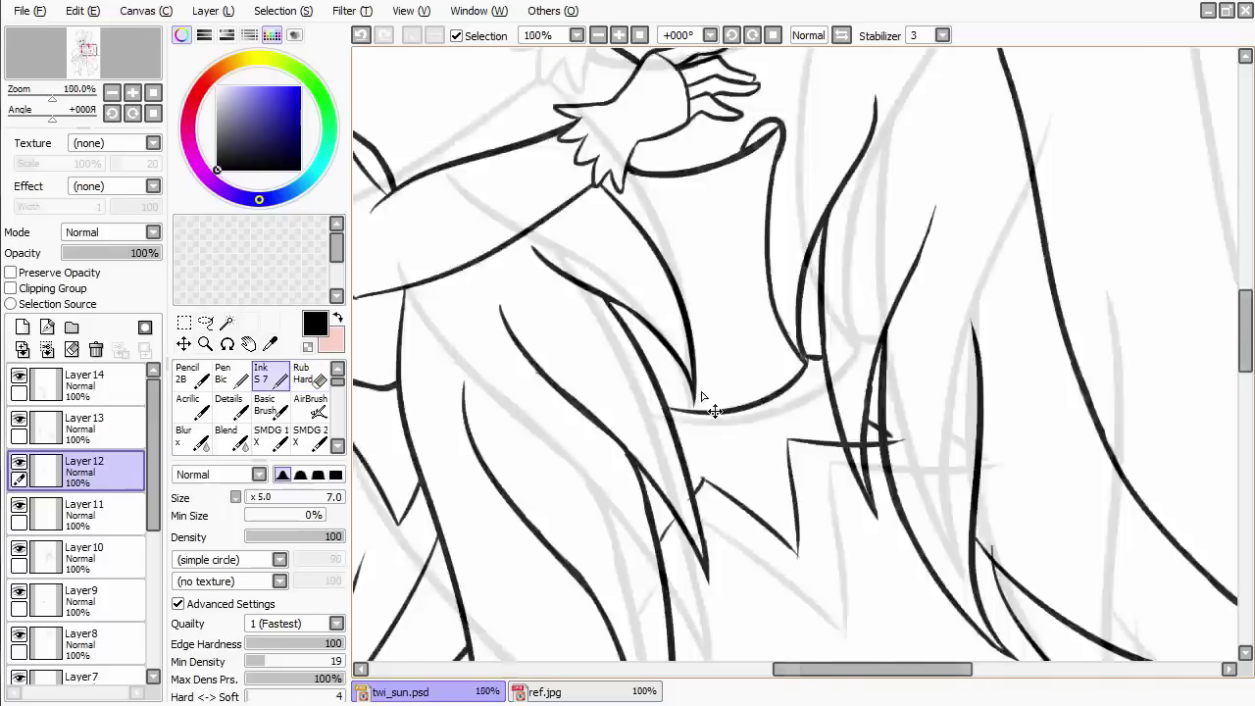
Trim the zigzag line's overshoot past the wing strand and ink short marks between the neighbouring strands.
scroll(702, 396, "down", 1)
scroll(702, 396, "up", 2)
key("e")
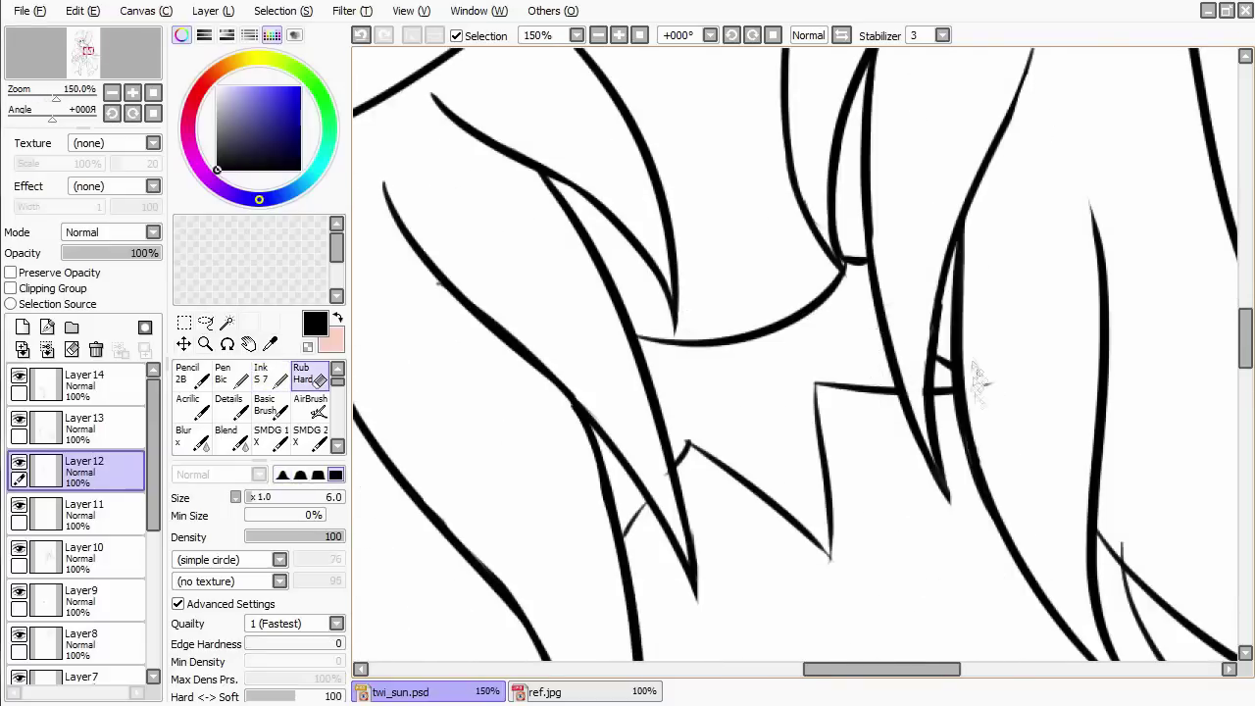
key("n")
key("e")
mouse_move(926, 326)
left_mouse_down()
mouse_move(962, 289)
mouse_move(891, 336)
mouse_move(851, 324)
mouse_move(887, 343)
left_mouse_up()
key("n")
key("e")
key("n")
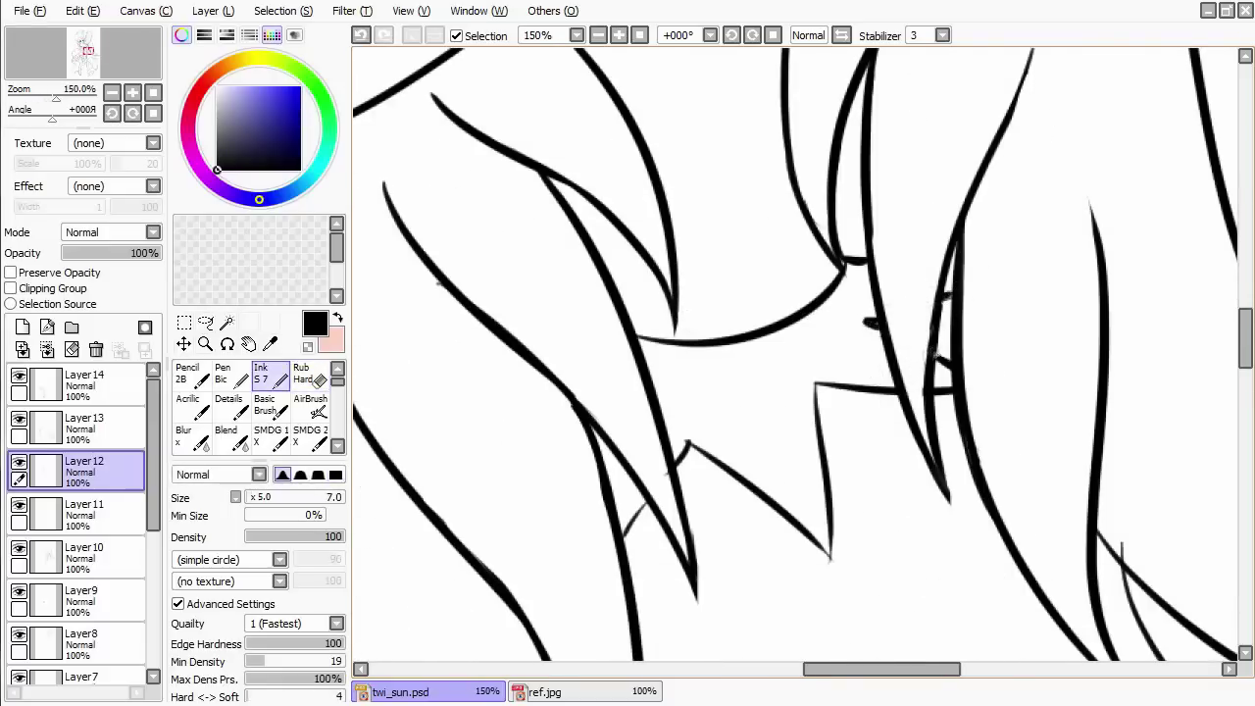
Clean the short marks beside the wing strand and thicken the zigzag's end segments between the hair strands.
key("e")
key("n")
key("e")
left_click_drag(681, 480, 695, 440)
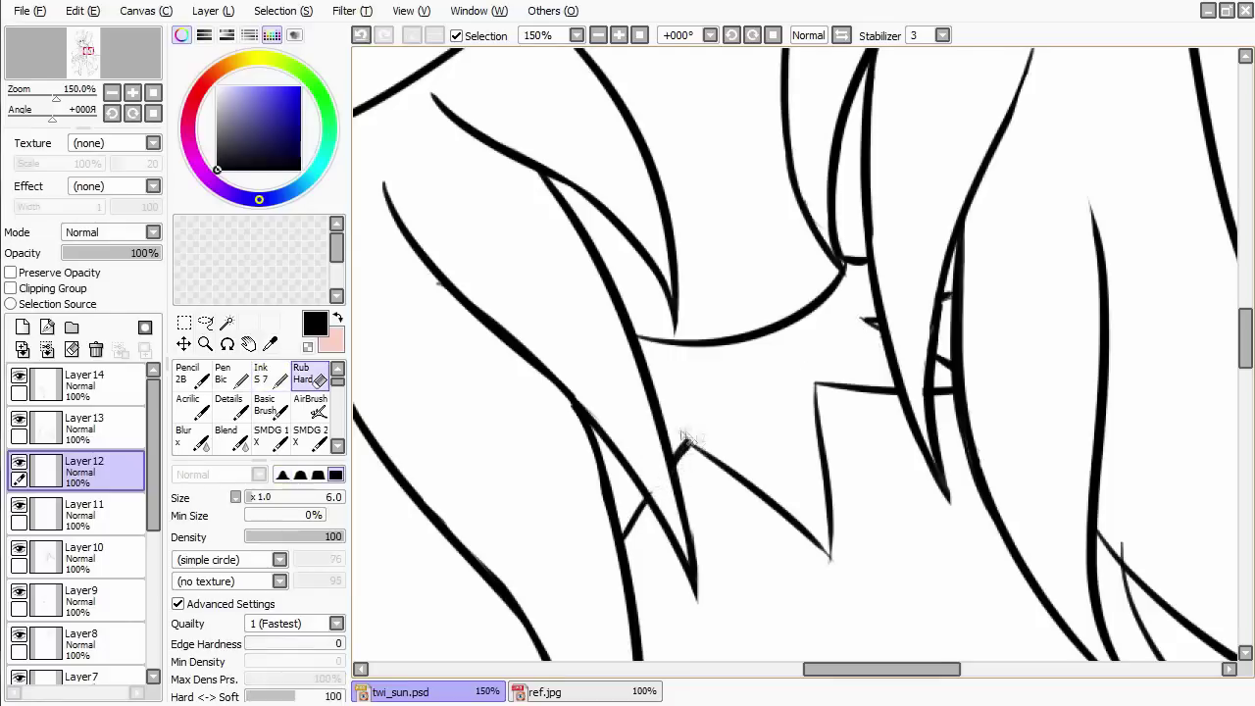
key("n")
scroll(726, 319, "down", 2)
scroll(725, 318, "up", 2)
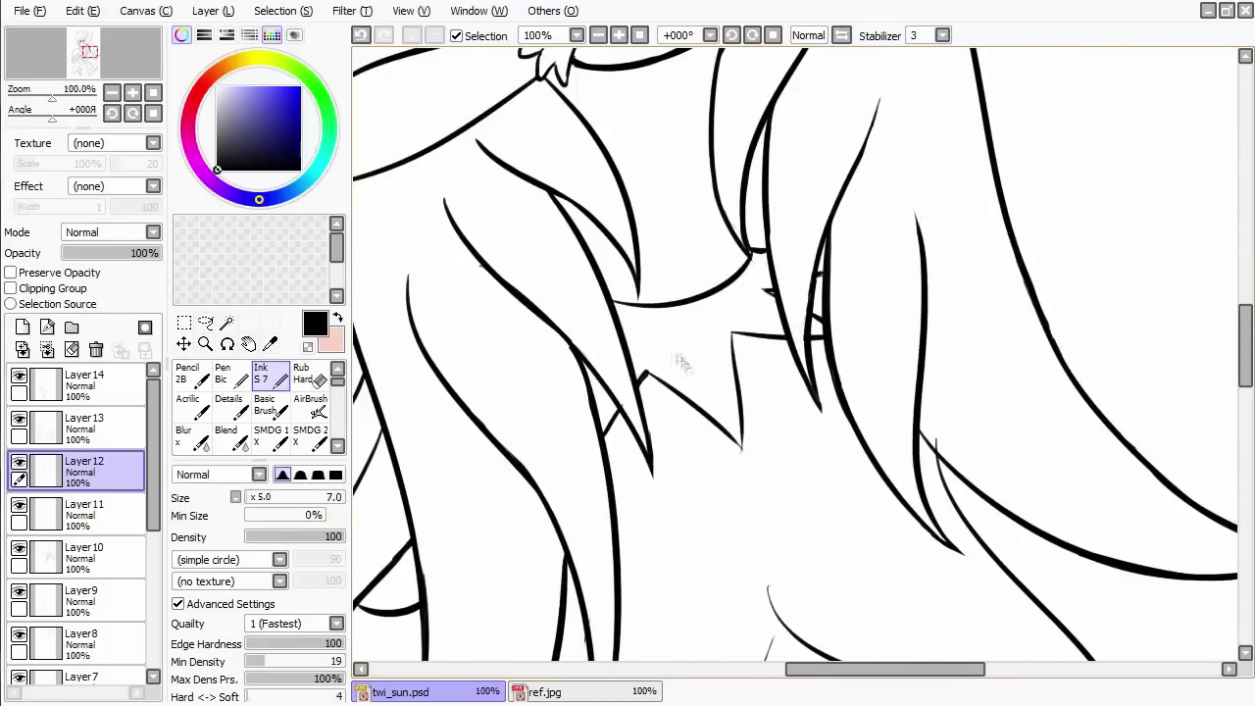
Lasso the zigzag section on the back, shift it slightly to the right, and deselect it.
key("a")
left_click_drag(655, 377, 751, 412)
key("ctrl+d")
key("e")
key("a")
key("n")
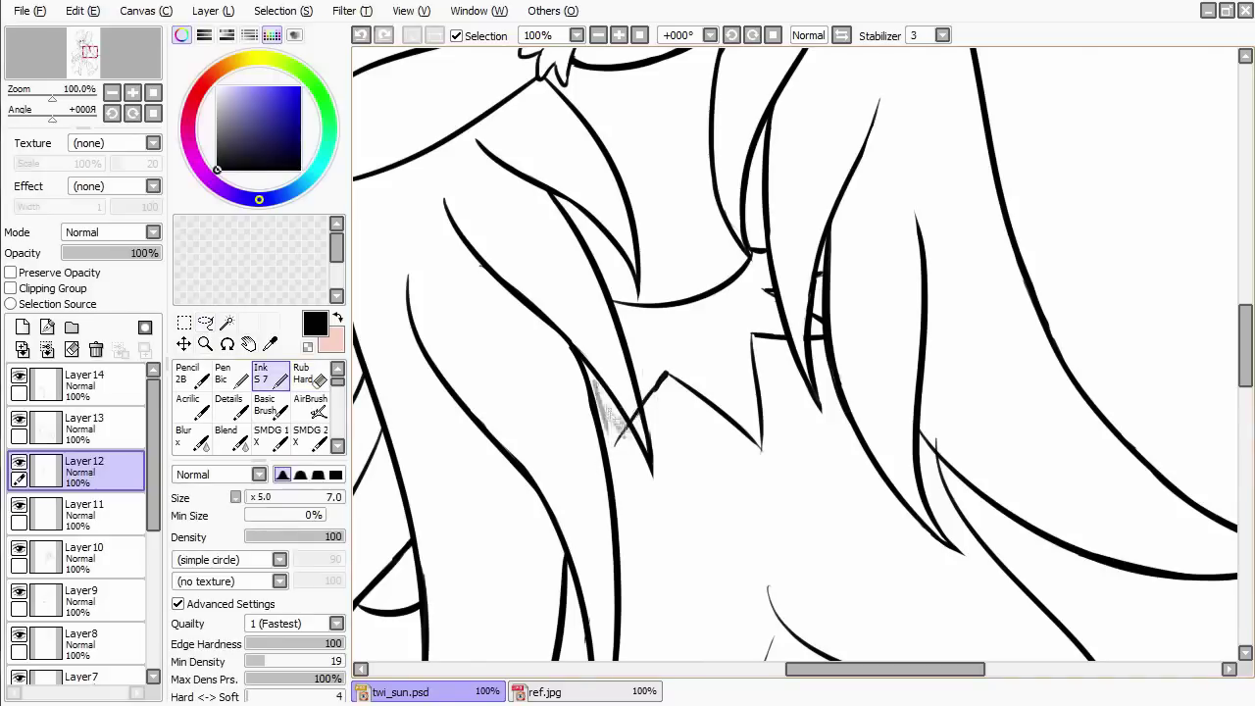
Re-ink the segments joining the shifted zigzag to the hair strands and clean up its points.
left_click_drag(595, 431, 657, 384)
key("e")
key("n")
key("ctrl+z")
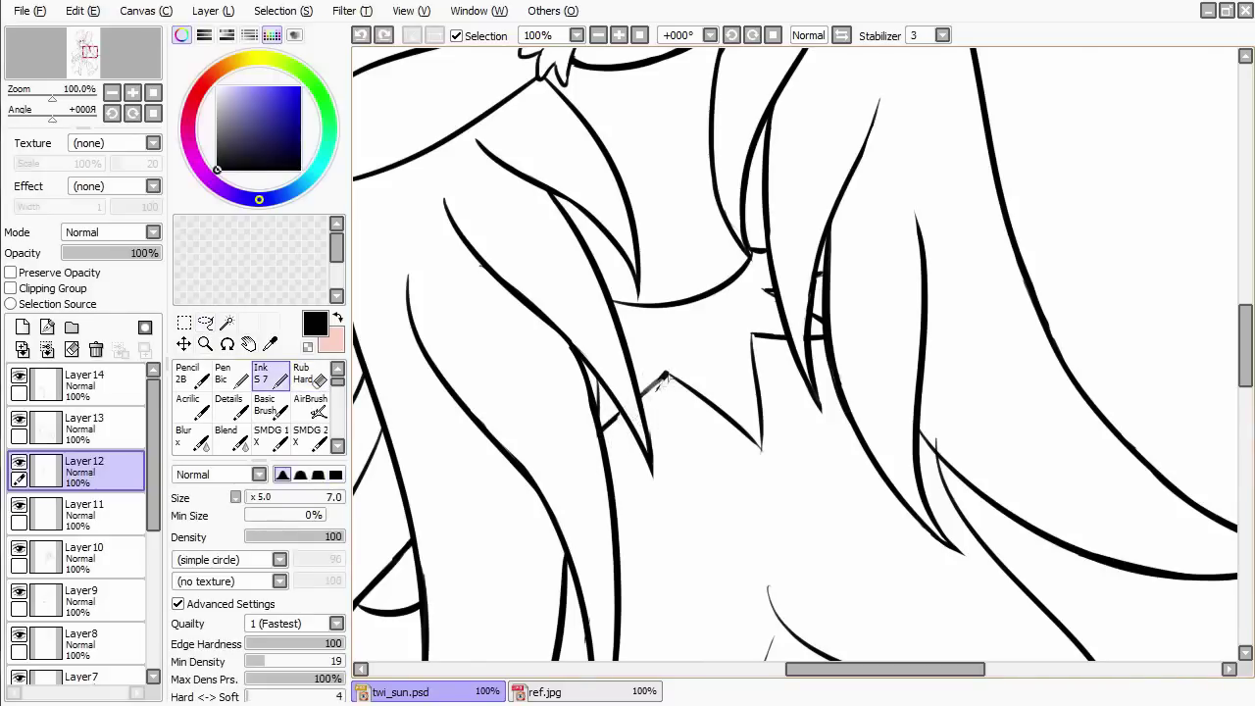
scroll(603, 333, "up", 2)
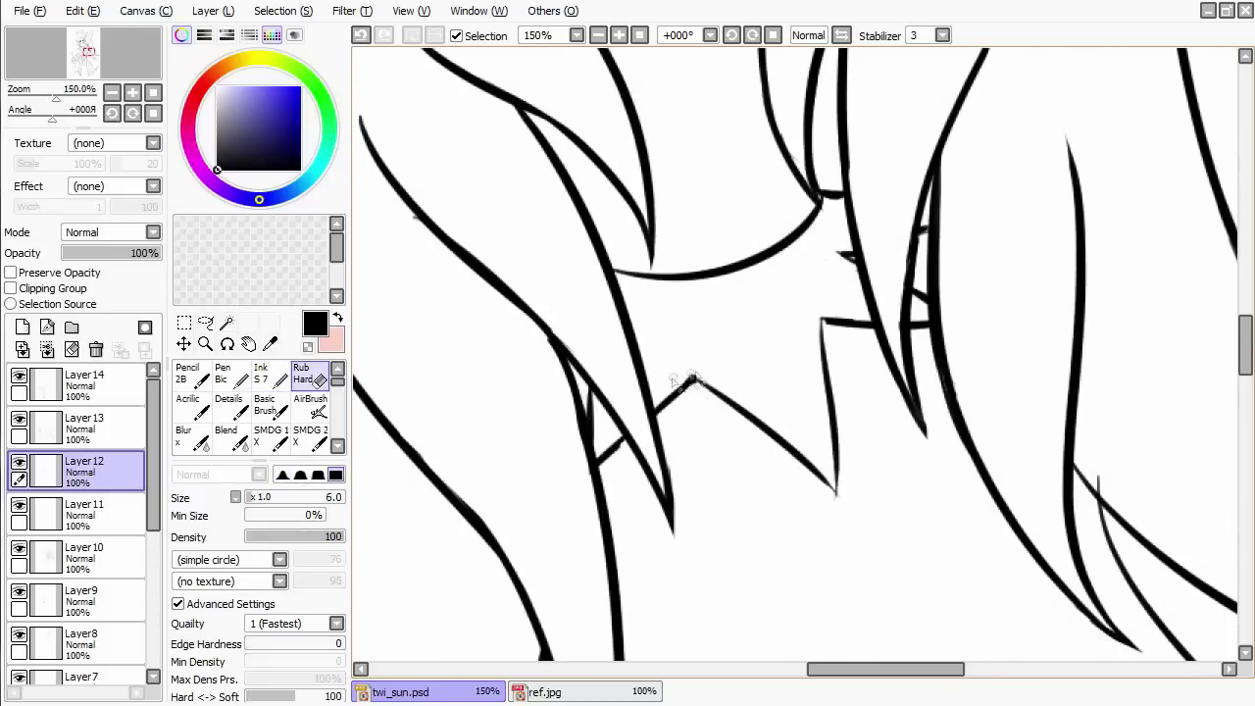
key("e")
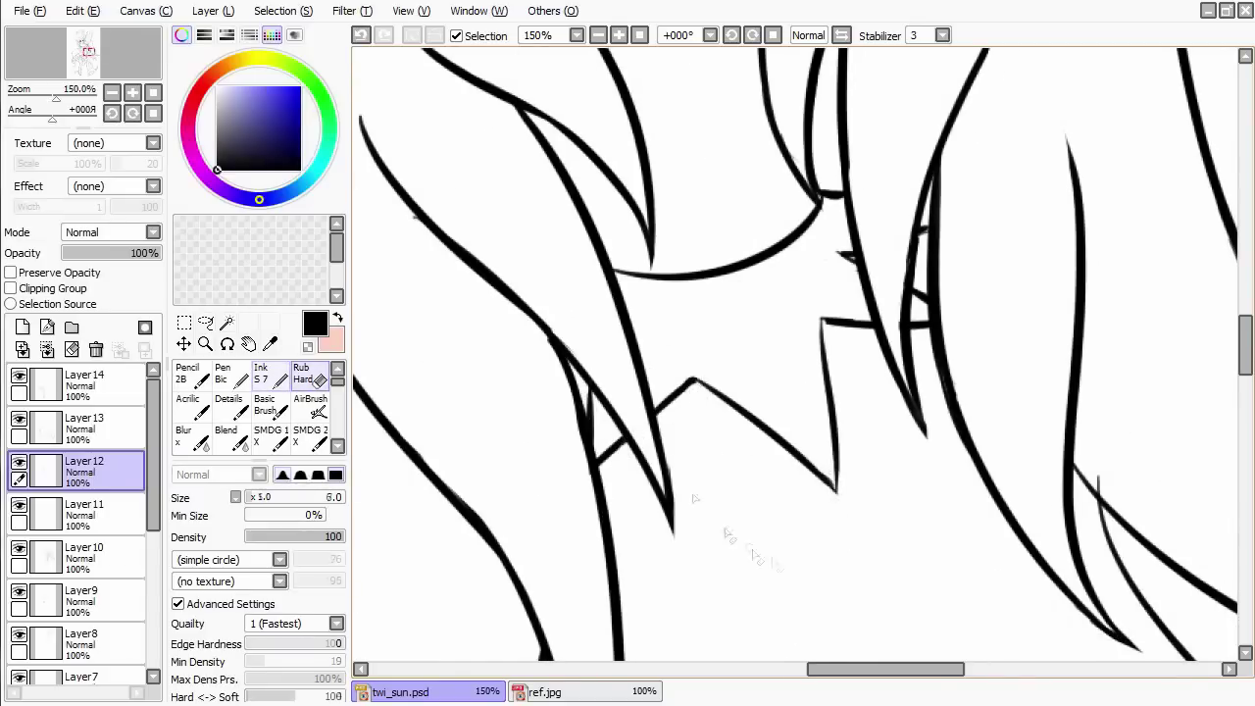
key("n")
Switch to Layer13 and erase overshooting line ends around the pointed skirt panel and the wing feather above it.
scroll(830, 487, "down", 4)
scroll(687, 392, "up", 1)
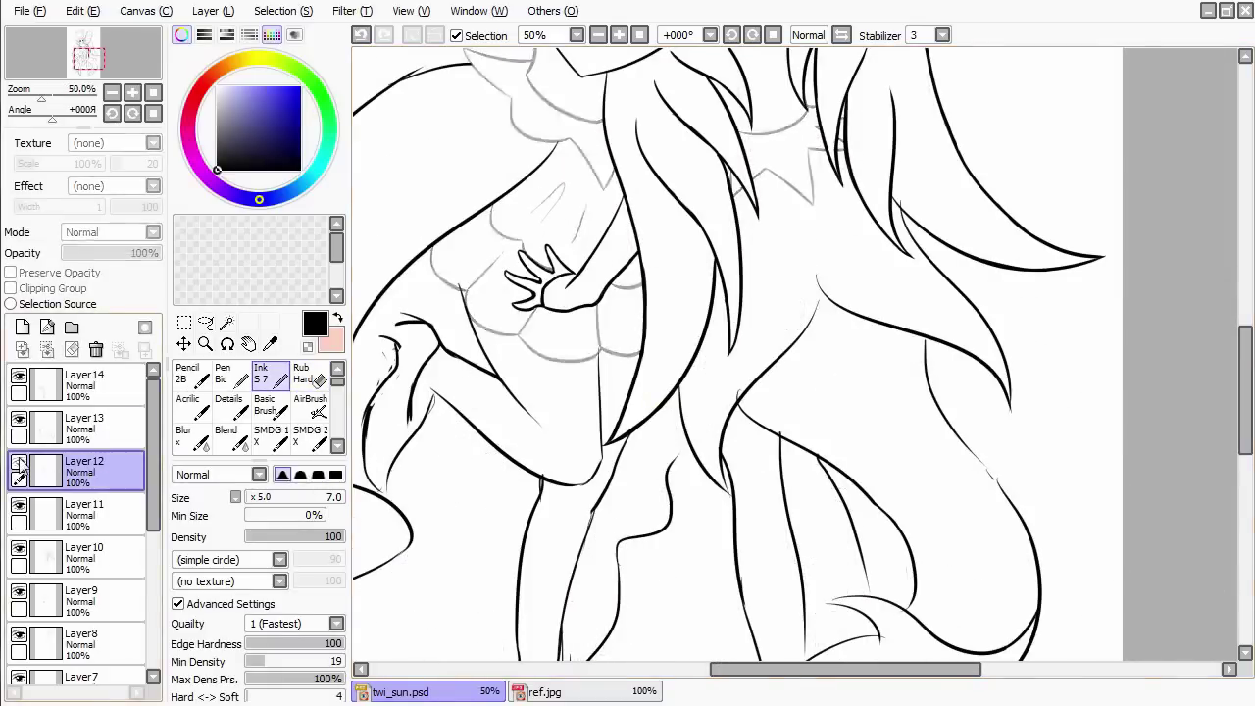
left_click(84, 430)
scroll(579, 335, "down", 3)
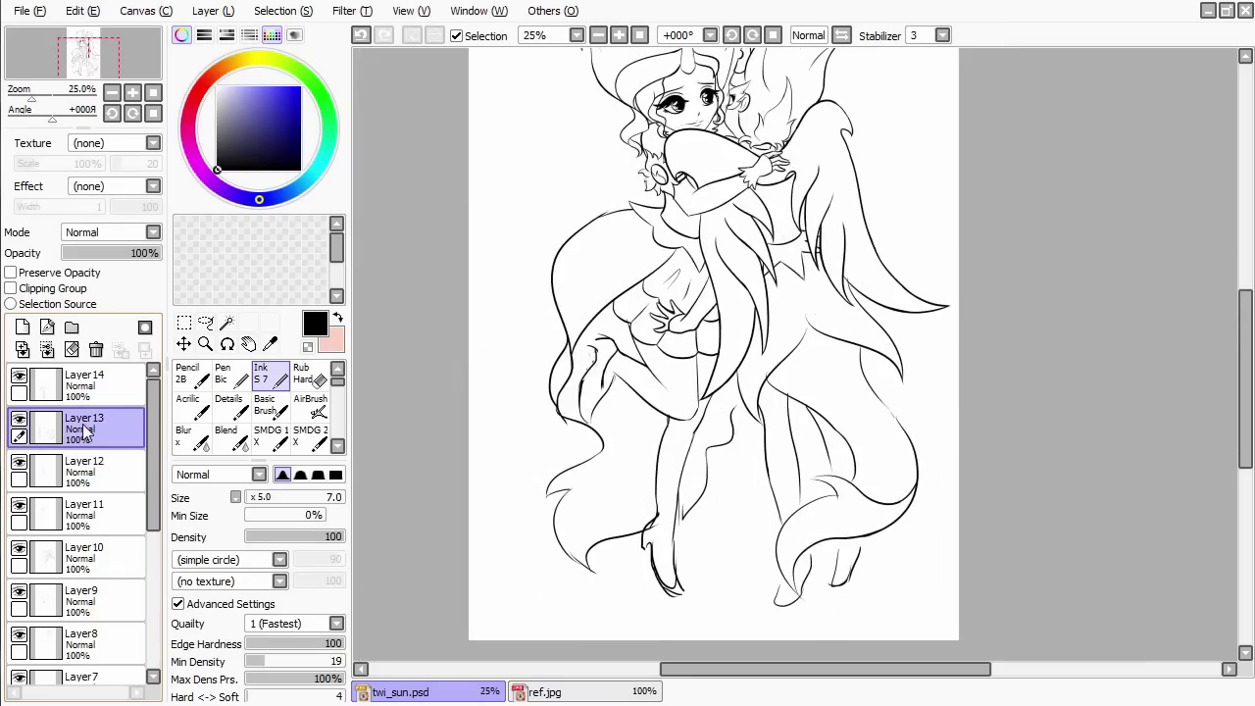
scroll(579, 335, "up", 5)
scroll(579, 335, "up", 2)
key("e")
left_click_drag(681, 311, 645, 370)
key("n")
scroll(1042, 404, "down", 2)
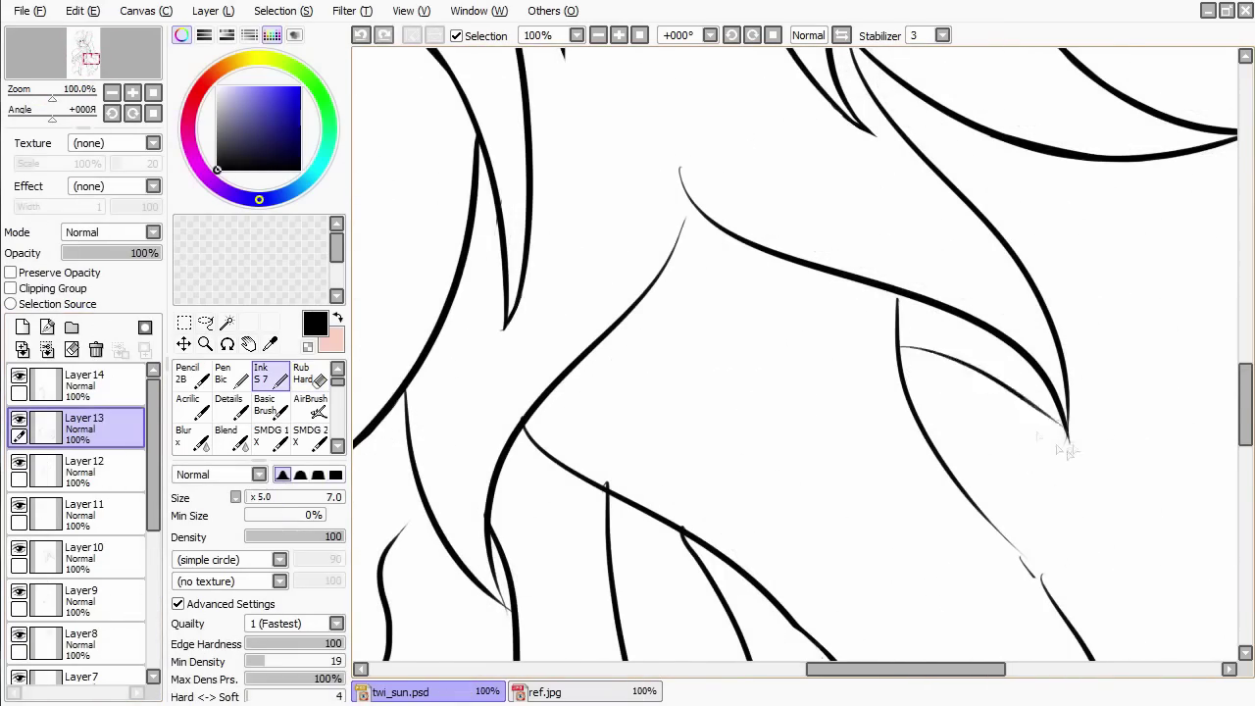
scroll(1050, 462, "down", 3)
scroll(1050, 461, "up", 2)
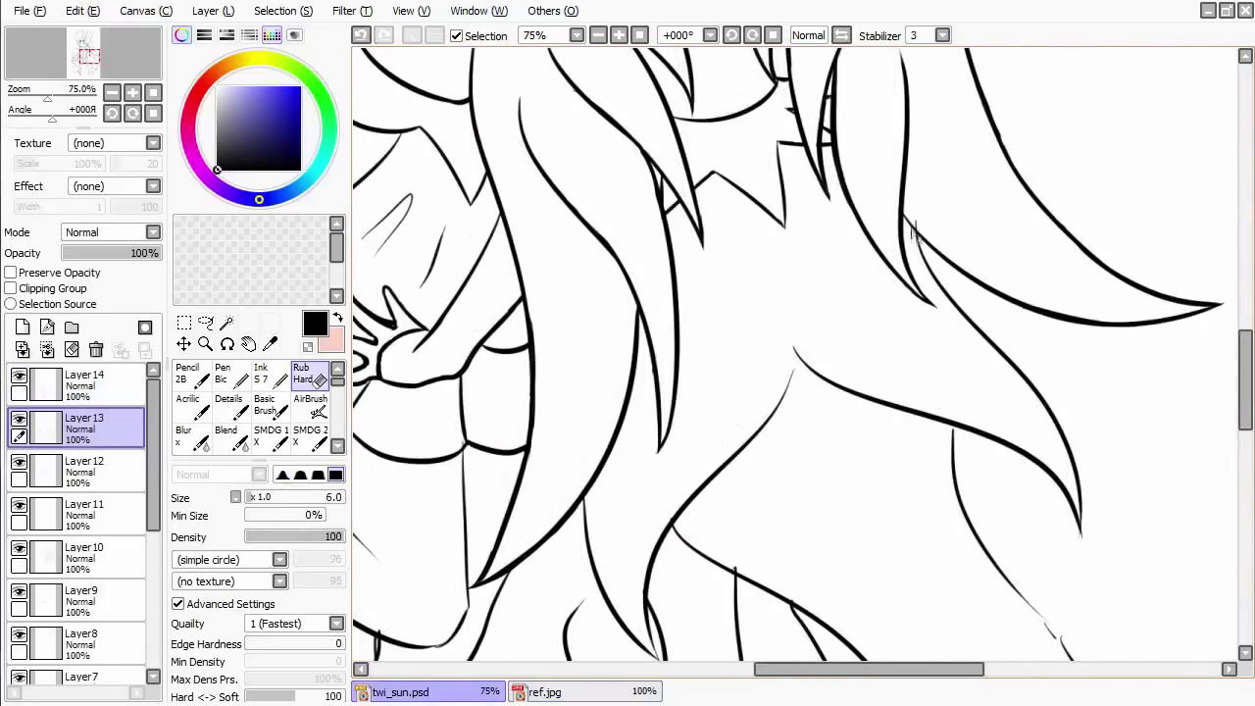
Join the two converging hip lines with a rounded curve and erase the leftover tips.
key("n")
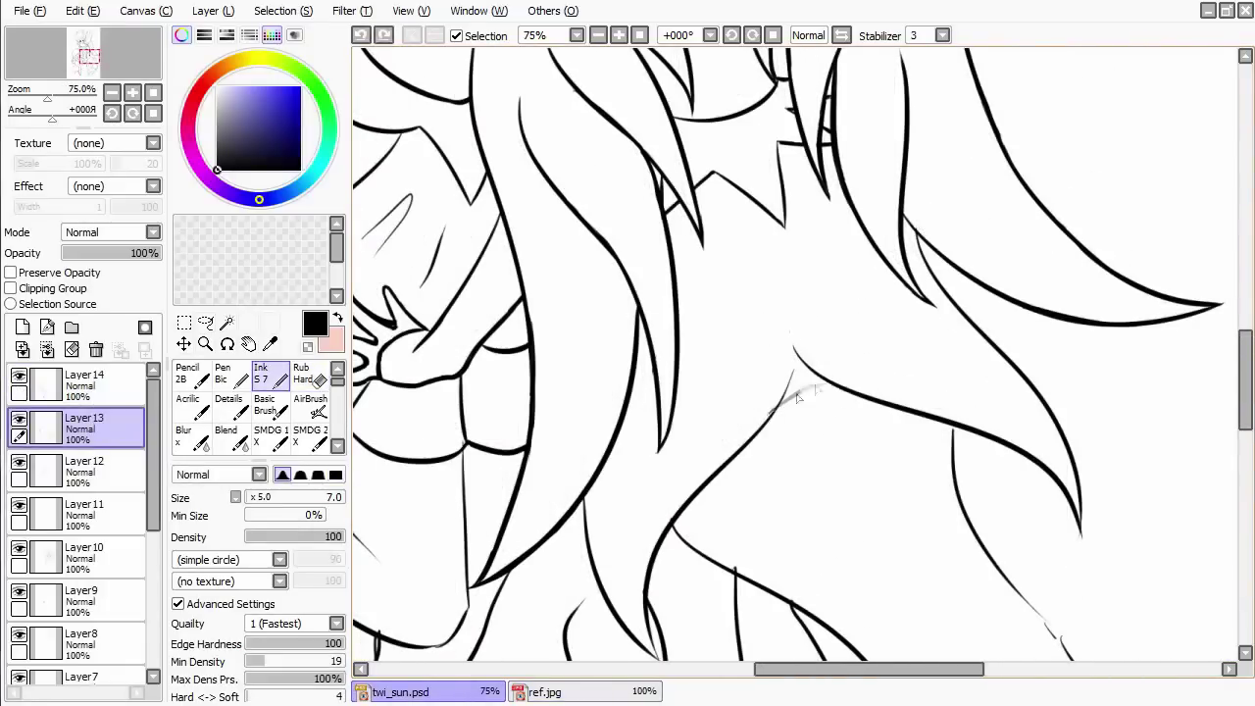
key("e")
scroll(751, 322, "up", 2)
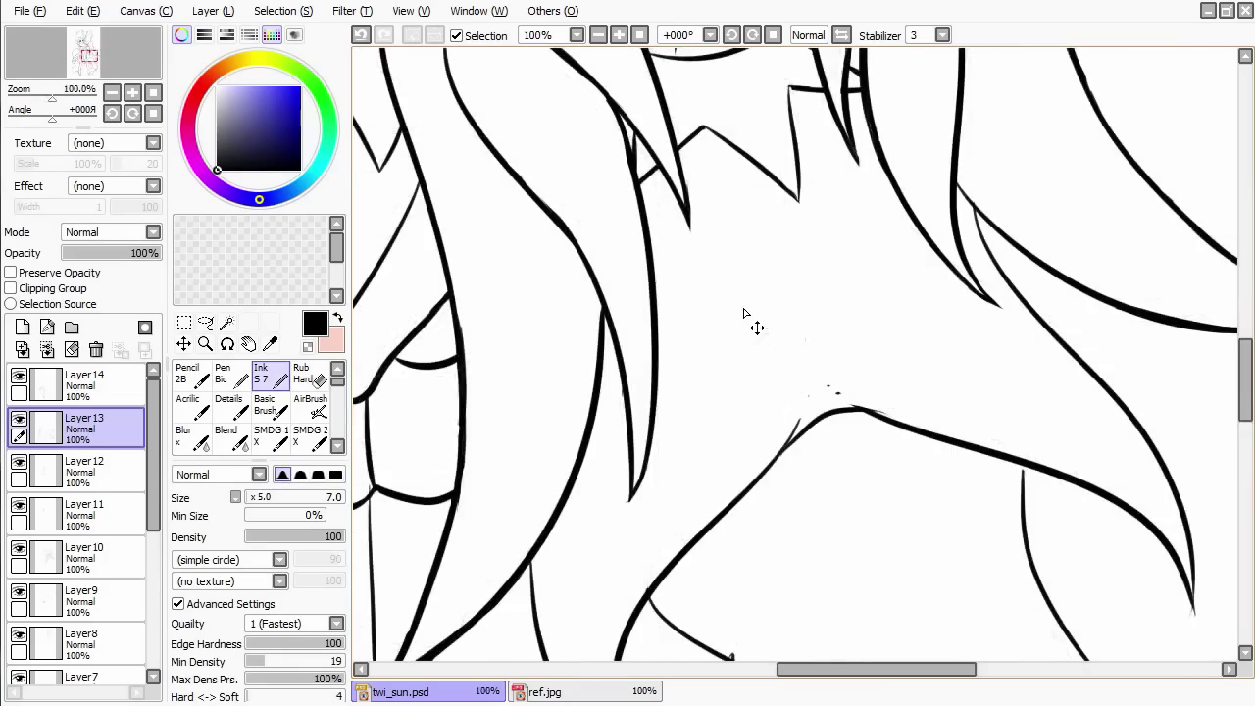
key("n")
scroll(863, 383, "down", 5)
Smooth the rough edge of the rear skirt curve and sharpen the tip of the pointed skirt panel with the eraser.
mouse_move(1039, 510)
left_mouse_down()
mouse_move(956, 490)
mouse_move(903, 572)
mouse_move(874, 447)
left_mouse_up()
scroll(925, 434, "up", 2)
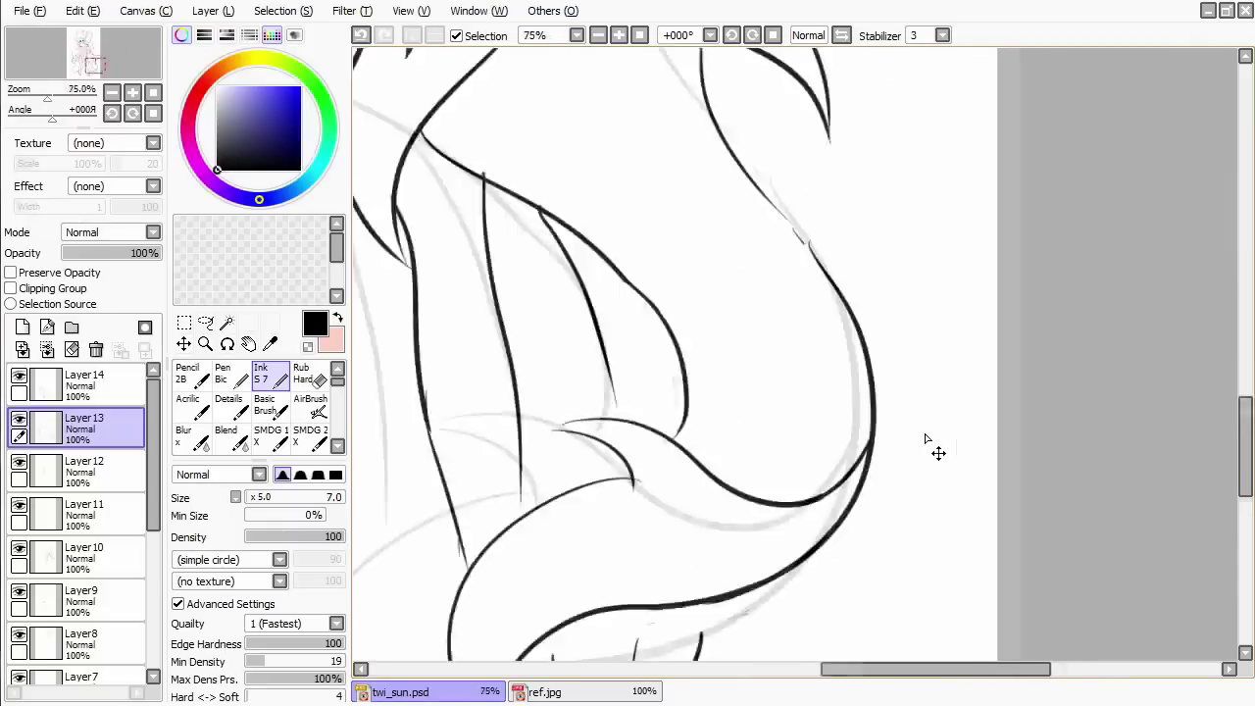
scroll(925, 438, "up", 4)
key("e")
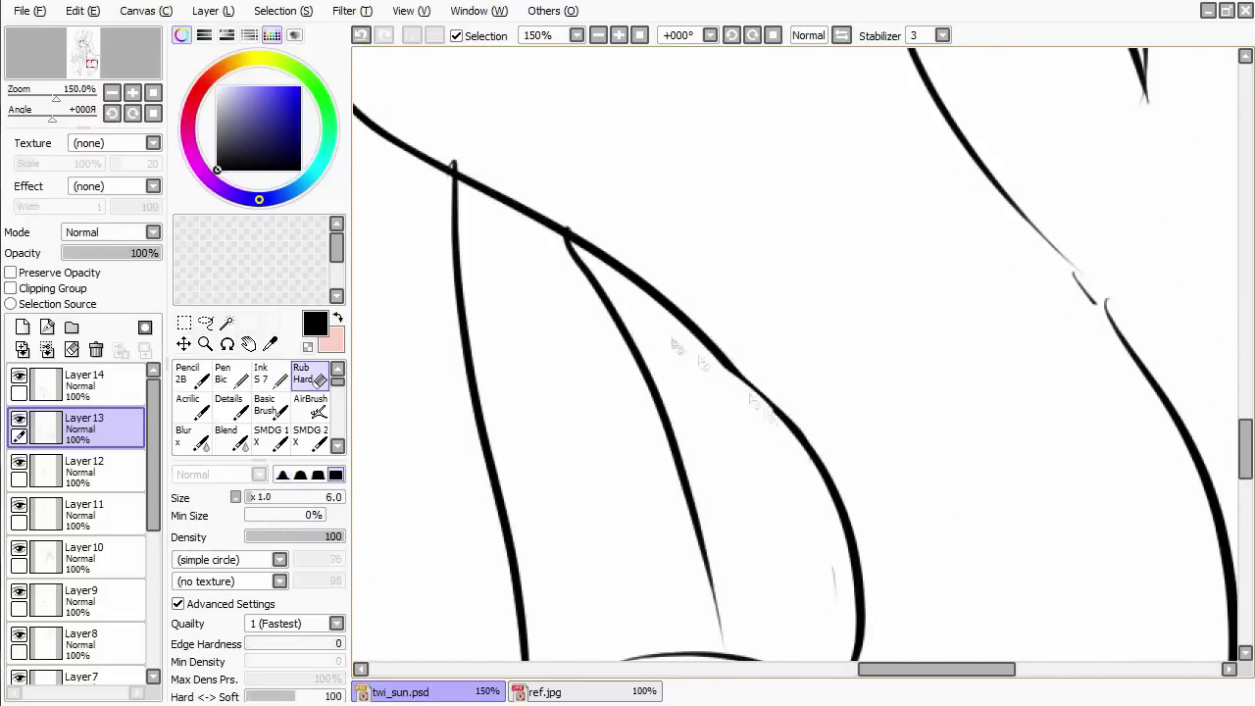
scroll(785, 417, "down", 2)
scroll(812, 432, "down", 2)
left_click_drag(804, 402, 819, 462)
key("n")
scroll(829, 420, "up", 2)
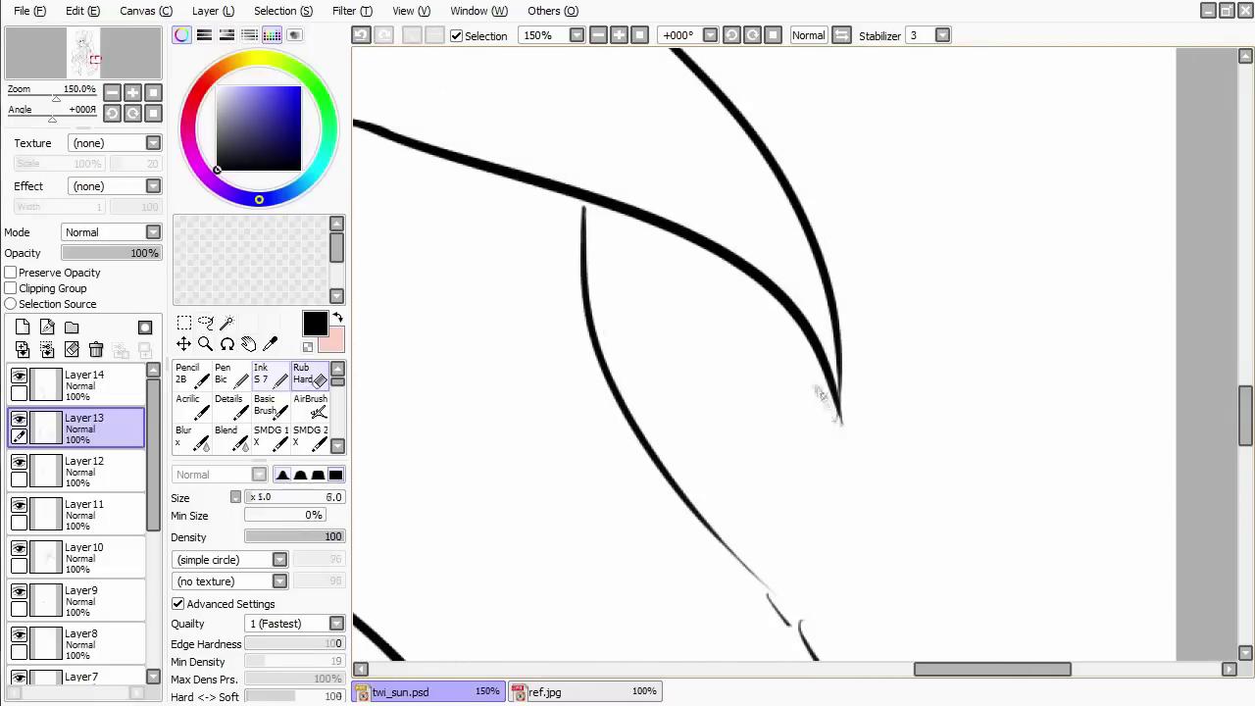
scroll(830, 420, "right", 2)
Bridge the gap in the tail's outer outline with an ink stroke and erase the doubled edges around the join.
left_click_drag(631, 293, 764, 449)
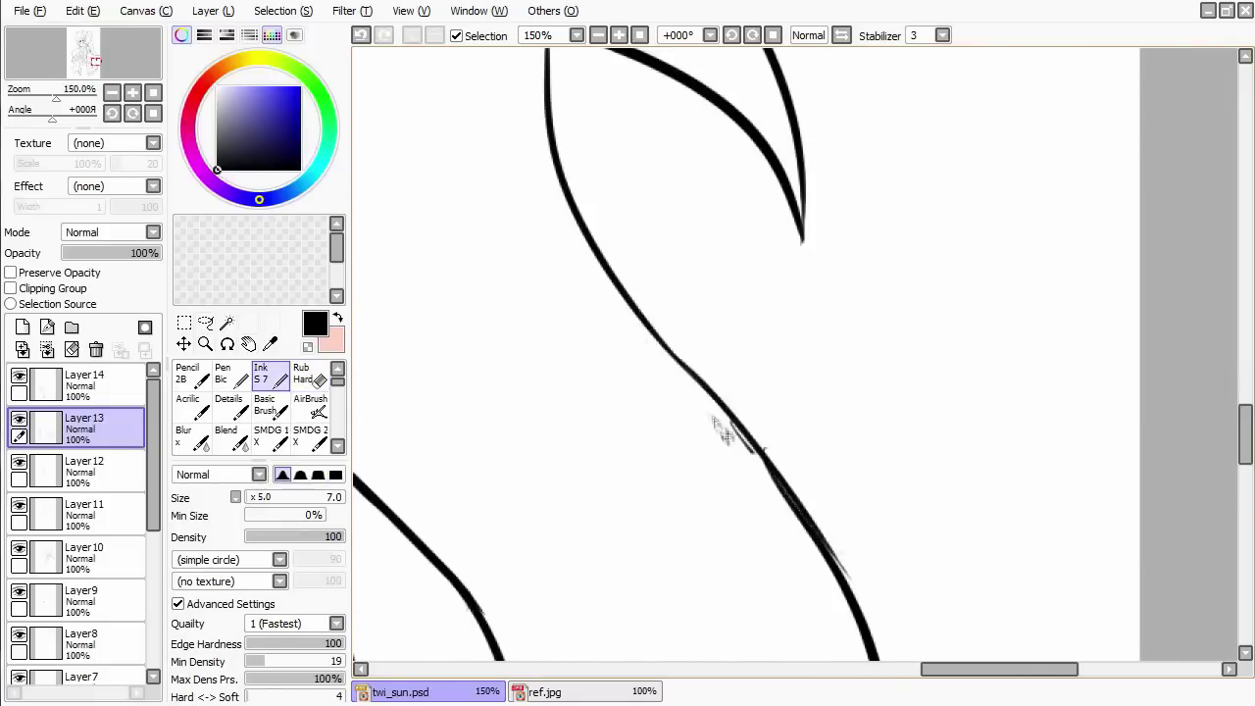
left_click_drag(838, 560, 771, 451)
scroll(769, 450, "down", 2)
key("e")
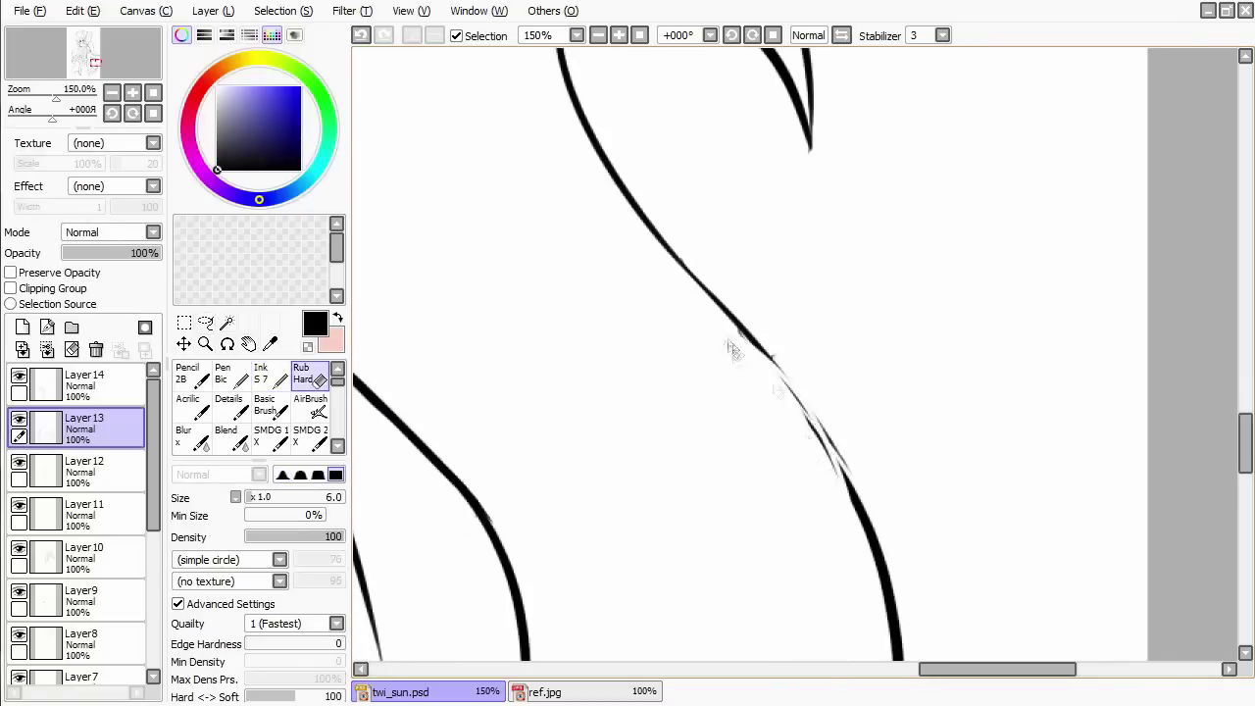
key("ctrl+z")
scroll(833, 461, "down", 2)
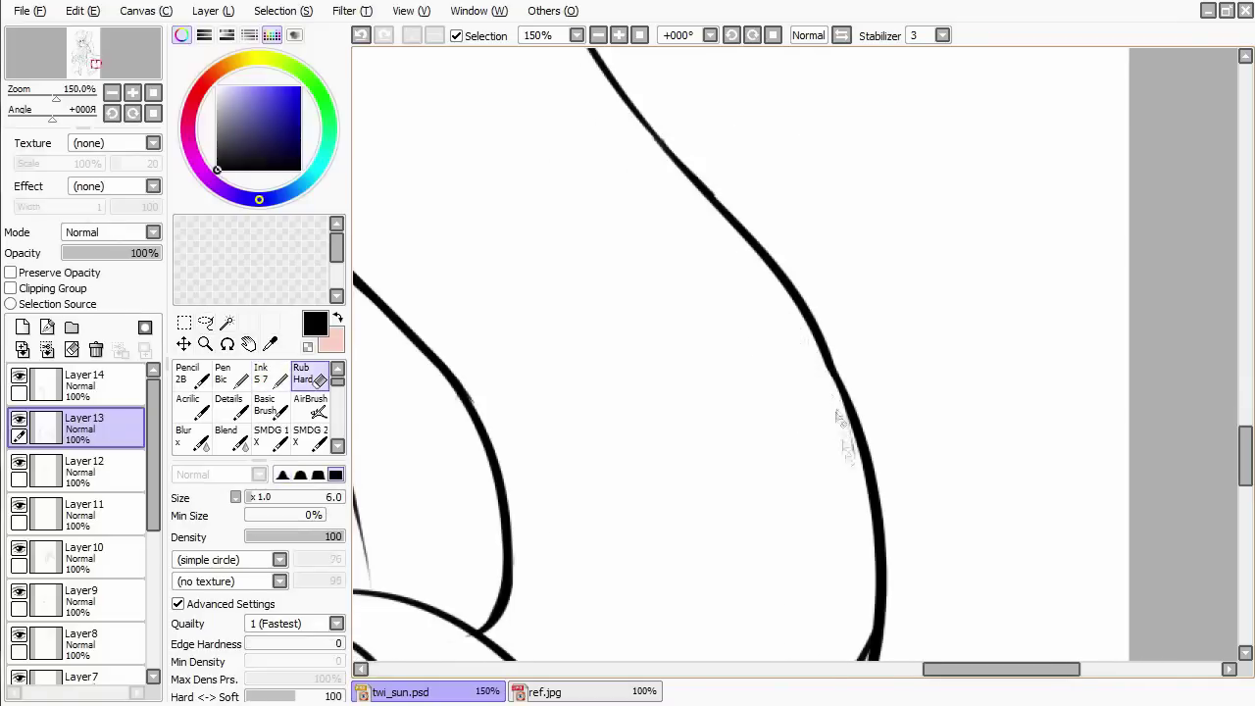
Trim the loose ends of the tail's inner tuft and re-ink its two edges into one sharp point.
scroll(831, 397, "down", 3)
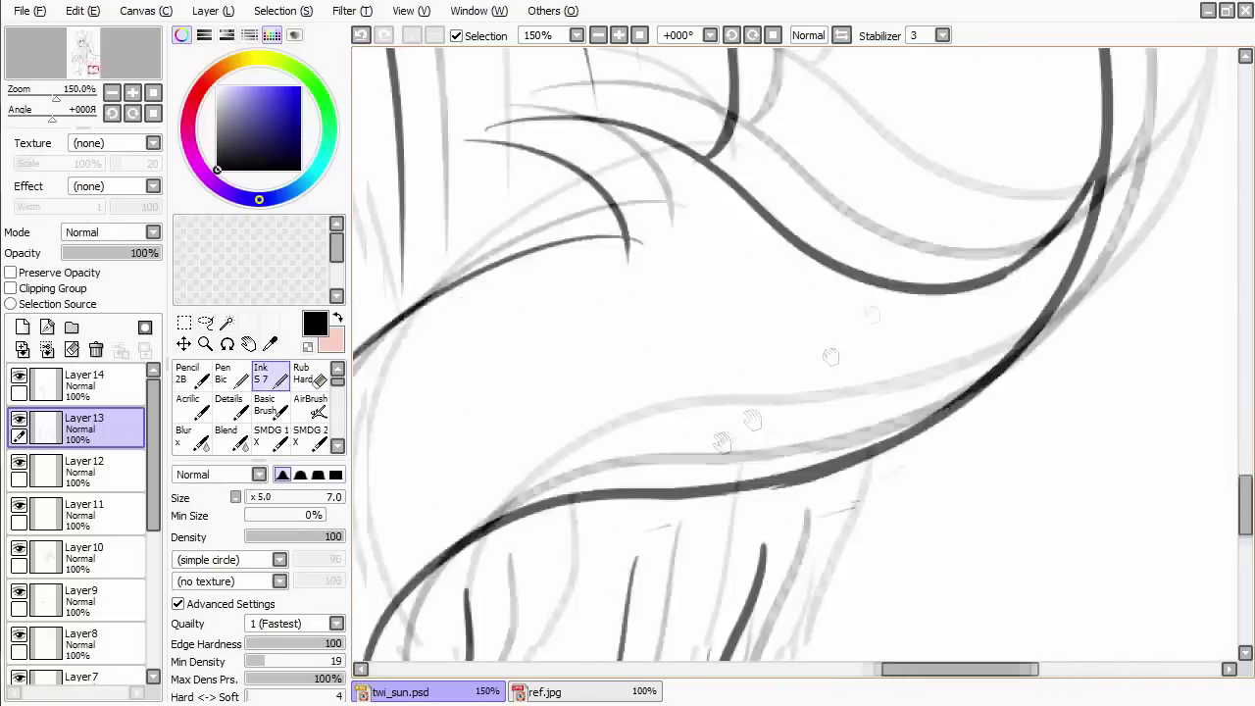
key("n")
scroll(686, 255, "up", 3)
key("e")
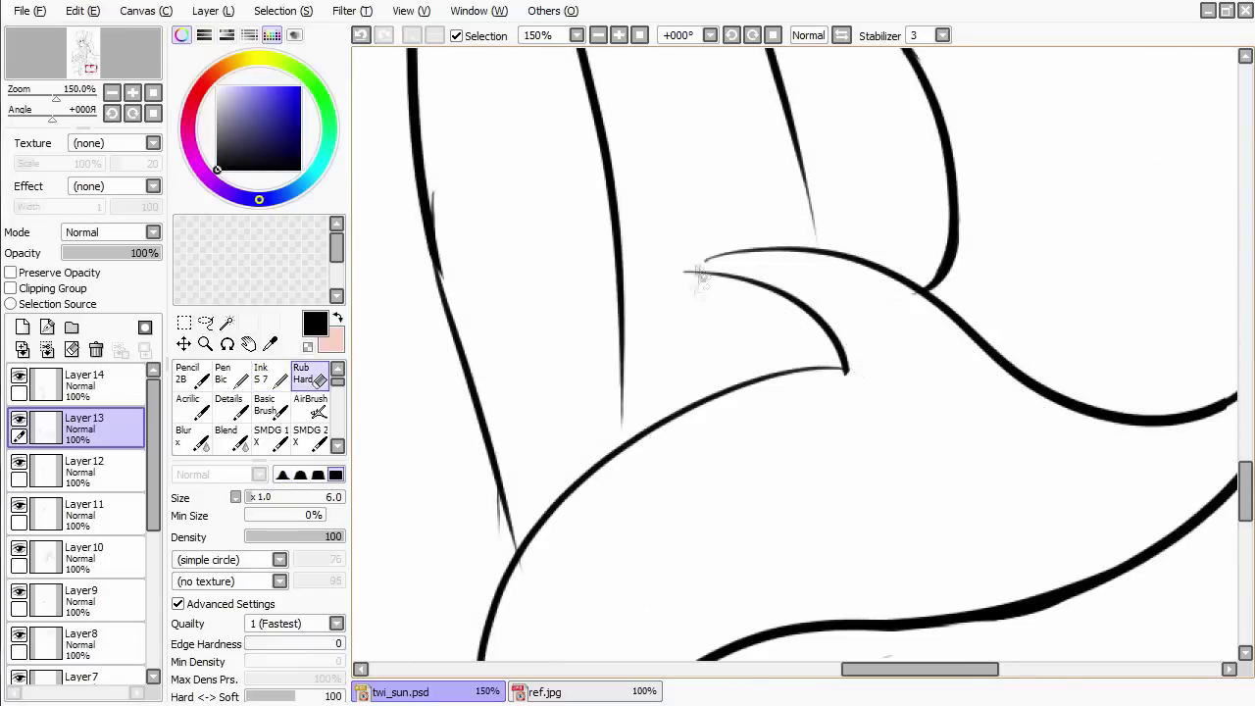
key("n")
key("e")
key("n")
key("e")
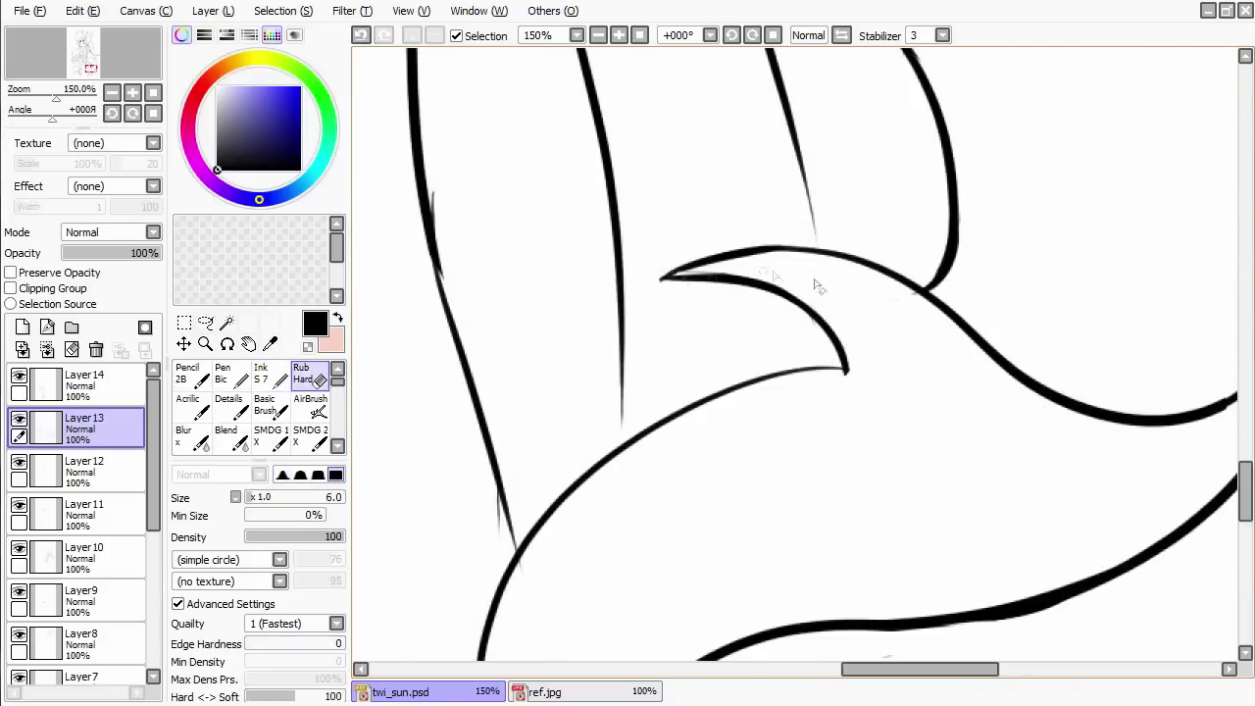
key("n")
Tidy the remaining rough line ends and joins along the tail on Layer13.
scroll(816, 329, "up", 3)
key("e")
key("n")
scroll(759, 305, "down", 1)
scroll(759, 305, "up", 1)
mouse_move(721, 316)
left_mouse_down()
mouse_move(855, 296)
mouse_move(733, 388)
left_mouse_up()
key("ctrl+z")
key("e")
key("n")
key("e")
key("n")
scroll(1031, 216, "down", 1)
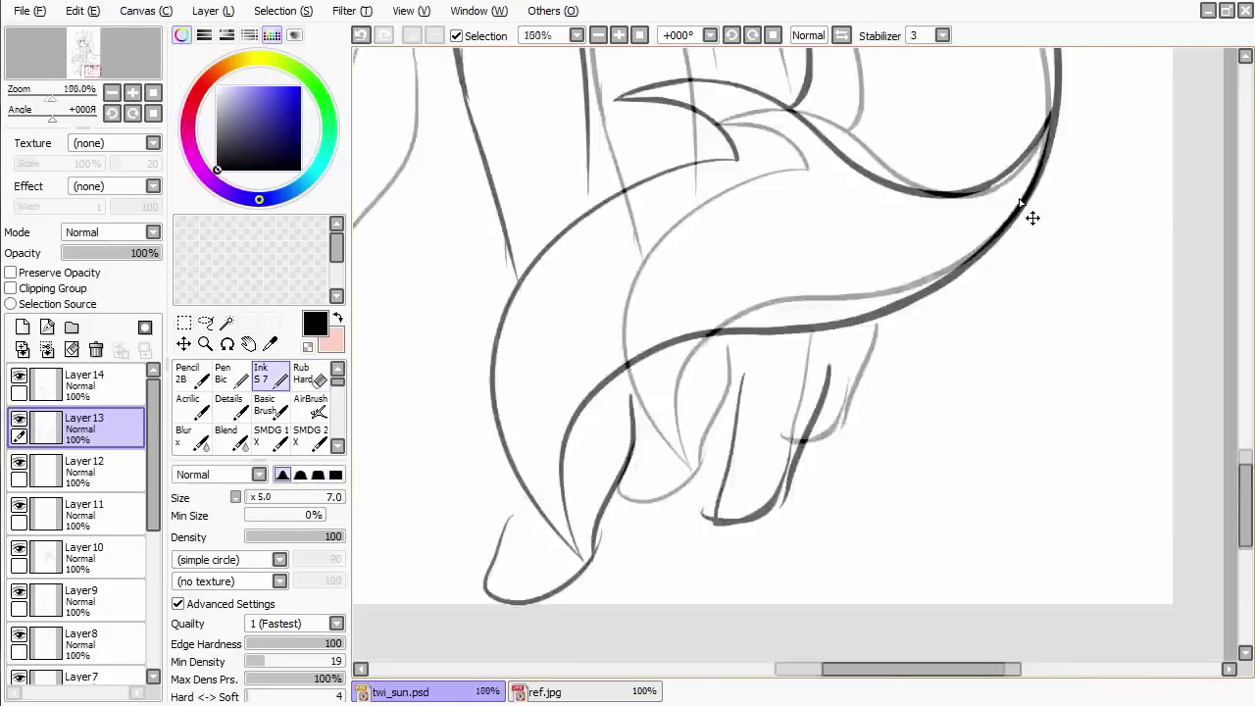
On Layer14, clean the leg outlines above the tail and extend their loose ends to meet the tail outline.
scroll(1031, 217, "down", 4)
left_click_drag(1031, 216, 882, 294)
scroll(914, 371, "down", 1)
scroll(915, 371, "up", 1)
left_click(84, 383)
scroll(98, 358, "up", 3)
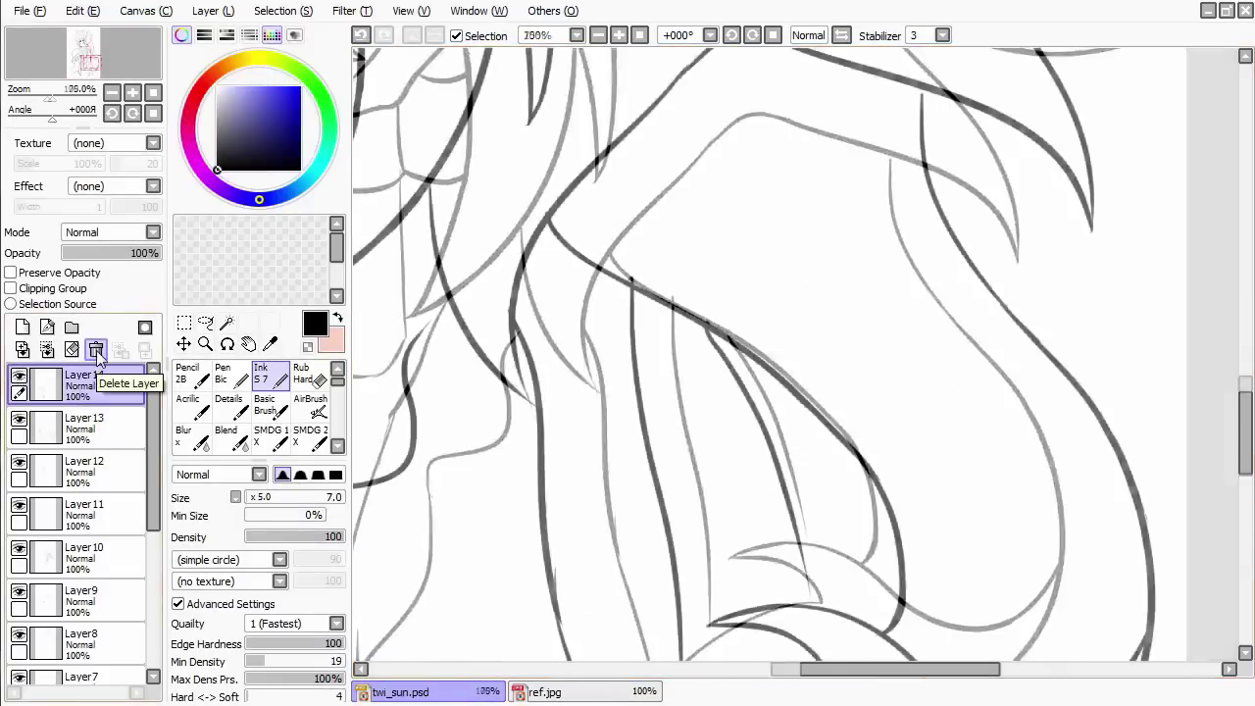
scroll(518, 350, "up", 1)
mouse_move(517, 350)
left_mouse_down()
mouse_move(706, 294)
mouse_move(722, 425)
mouse_move(588, 285)
mouse_move(620, 261)
left_mouse_up()
key("e")
left_click_drag(598, 431, 598, 333)
key("n")
left_click_drag(794, 294, 690, 478)
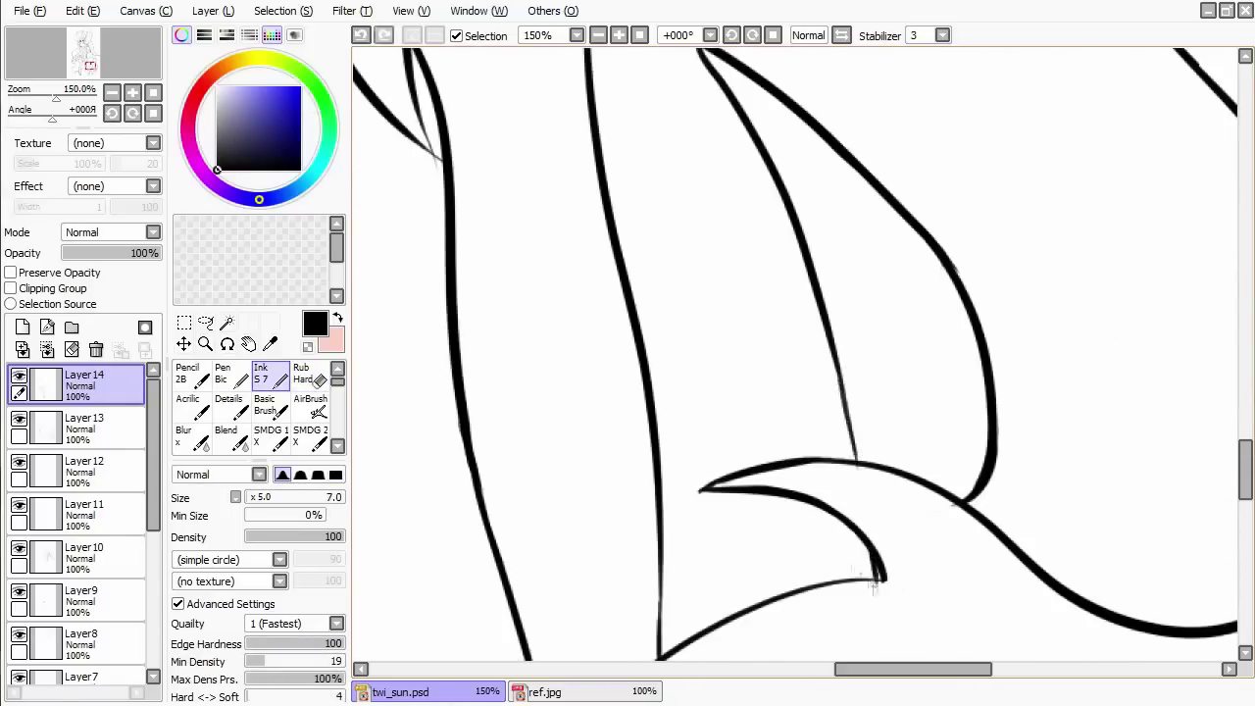
Ink the boot's curved cuff and pointed side flares on the leg above the tail, using the boots in ref.jpg as reference.
scroll(794, 353, "down", 2)
left_click(544, 691)
left_click_drag(687, 294, 741, 511)
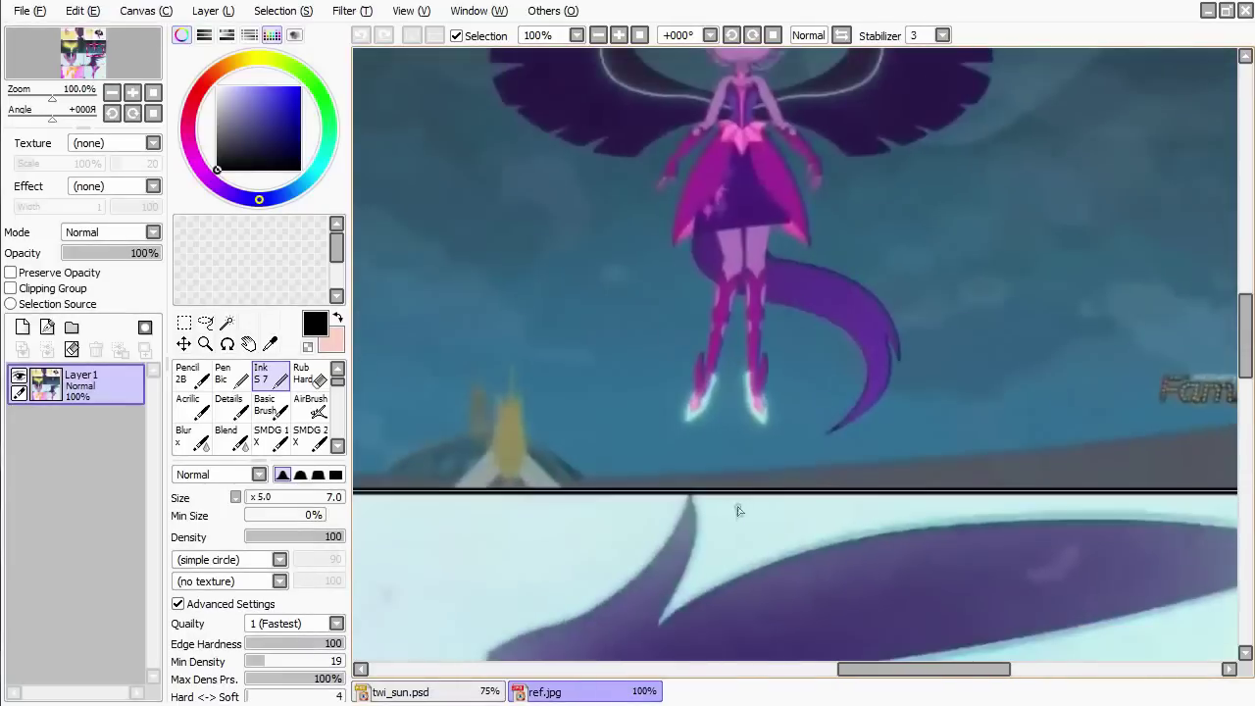
left_click_drag(933, 217, 778, 569)
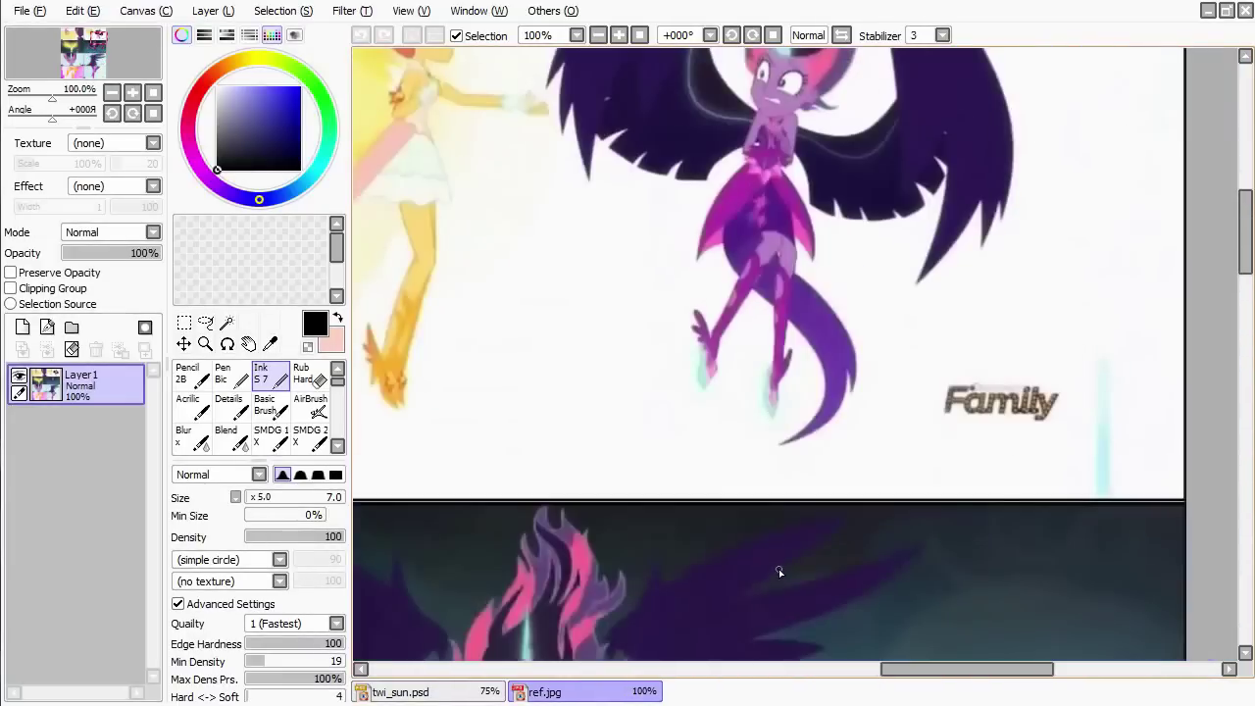
left_click_drag(672, 554, 899, 303)
left_click(397, 691)
left_click(544, 691)
left_click(397, 691)
left_click_drag(672, 264, 708, 274)
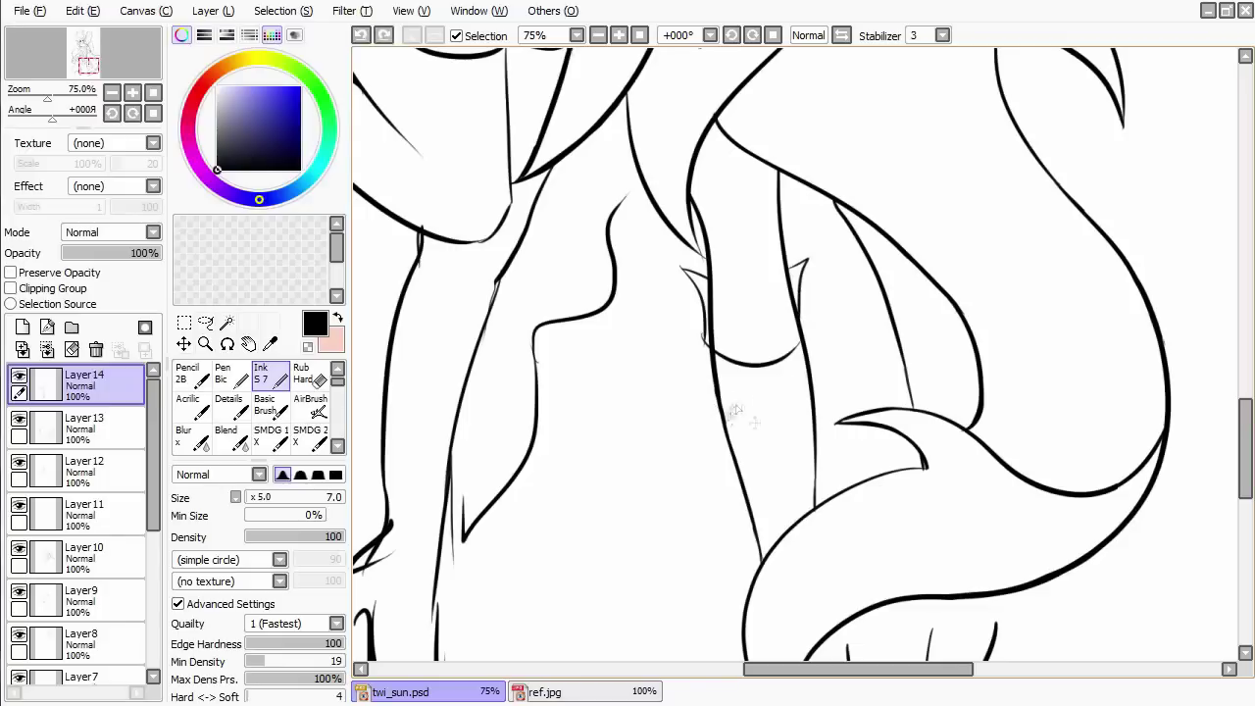
Ink curved bands and bulging sides on the left boot and a flare with matching bands on the right boot, using ref.jpg as reference.
left_click_drag(825, 364, 588, 441)
left_click(544, 692)
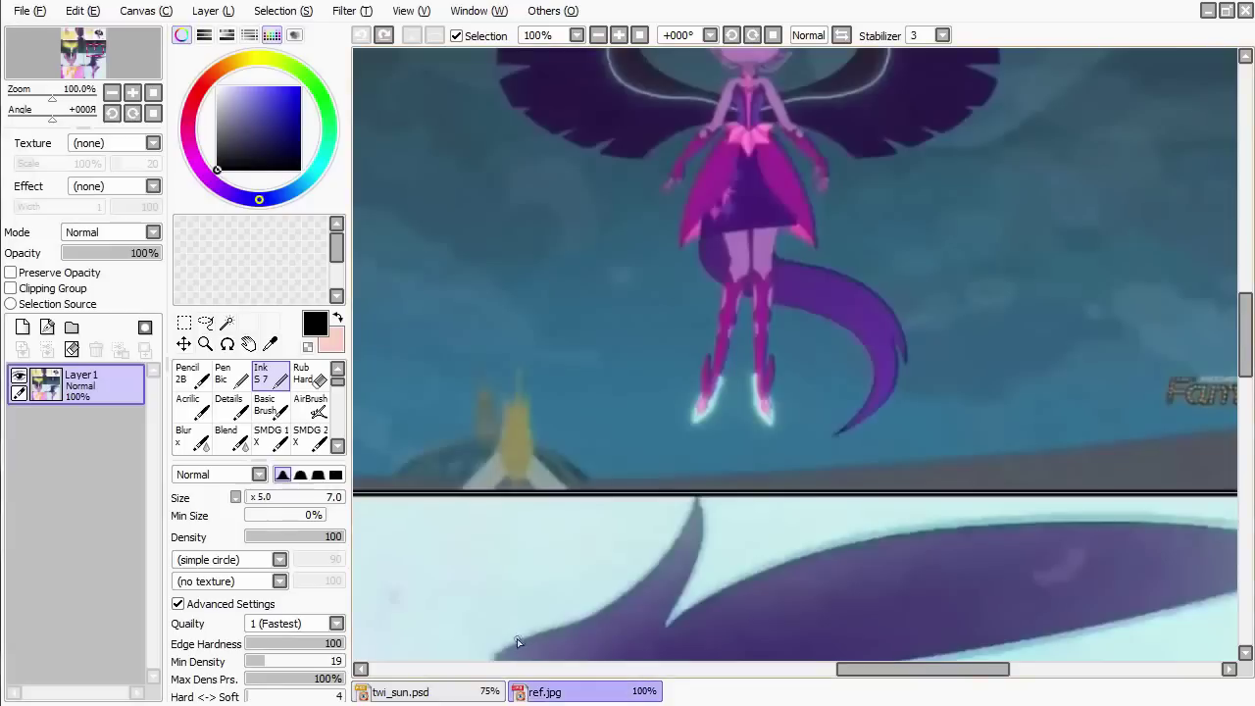
left_click(424, 692)
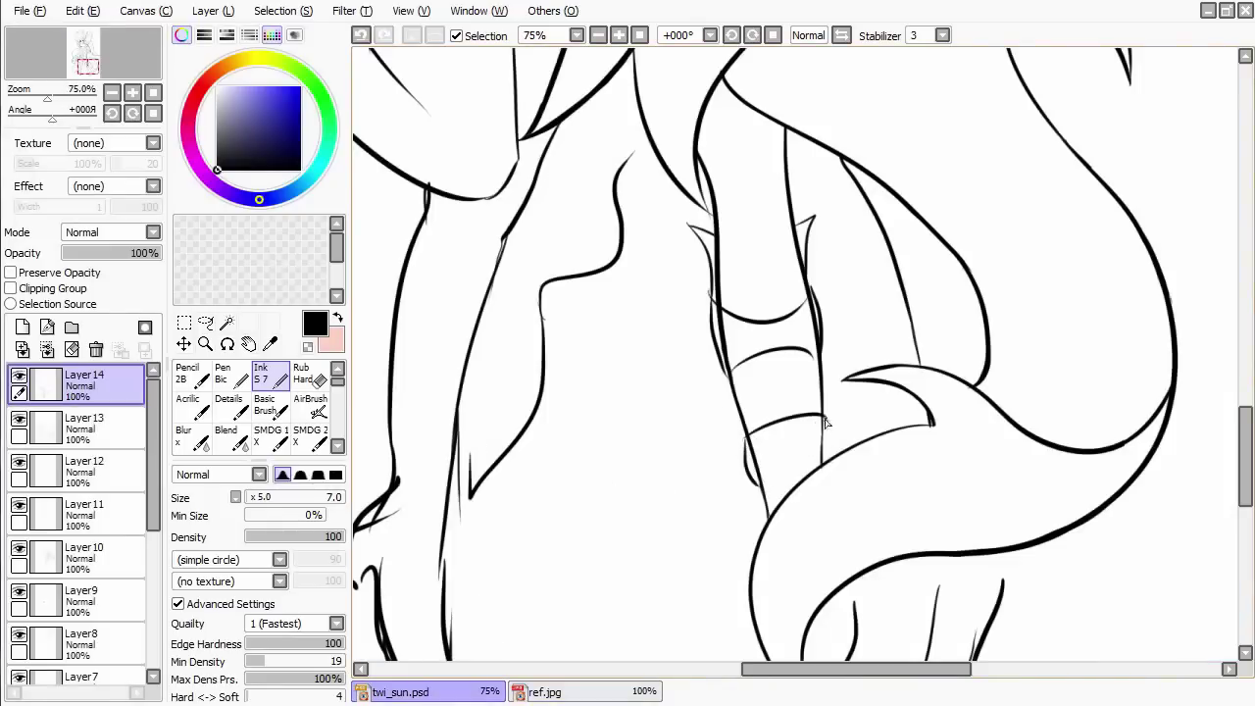
left_click_drag(720, 547, 736, 488)
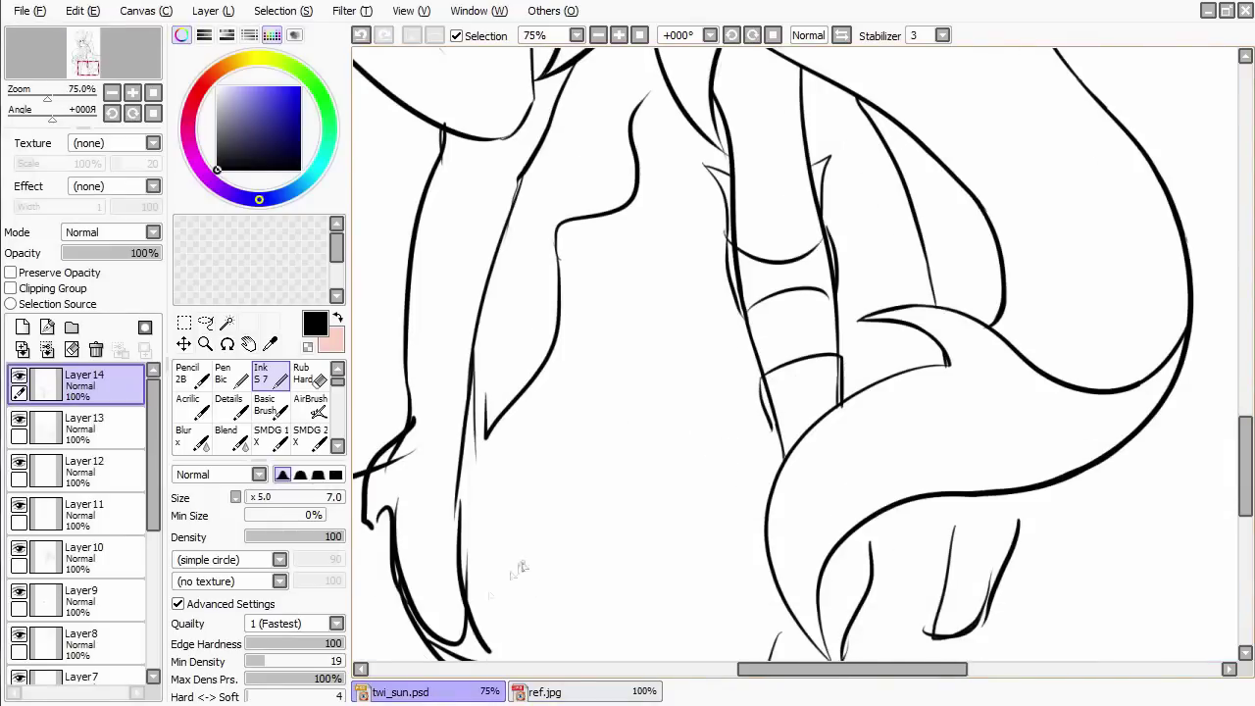
scroll(938, 270, "up", 3)
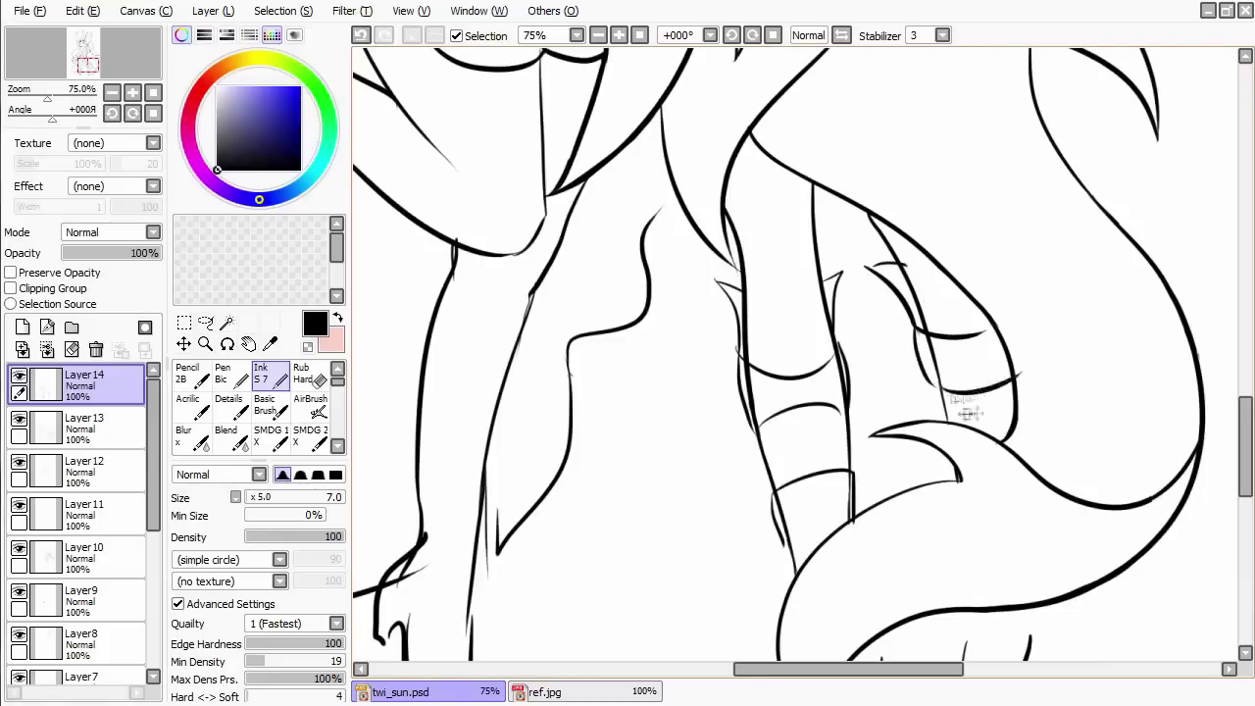
scroll(984, 397, "down", 2)
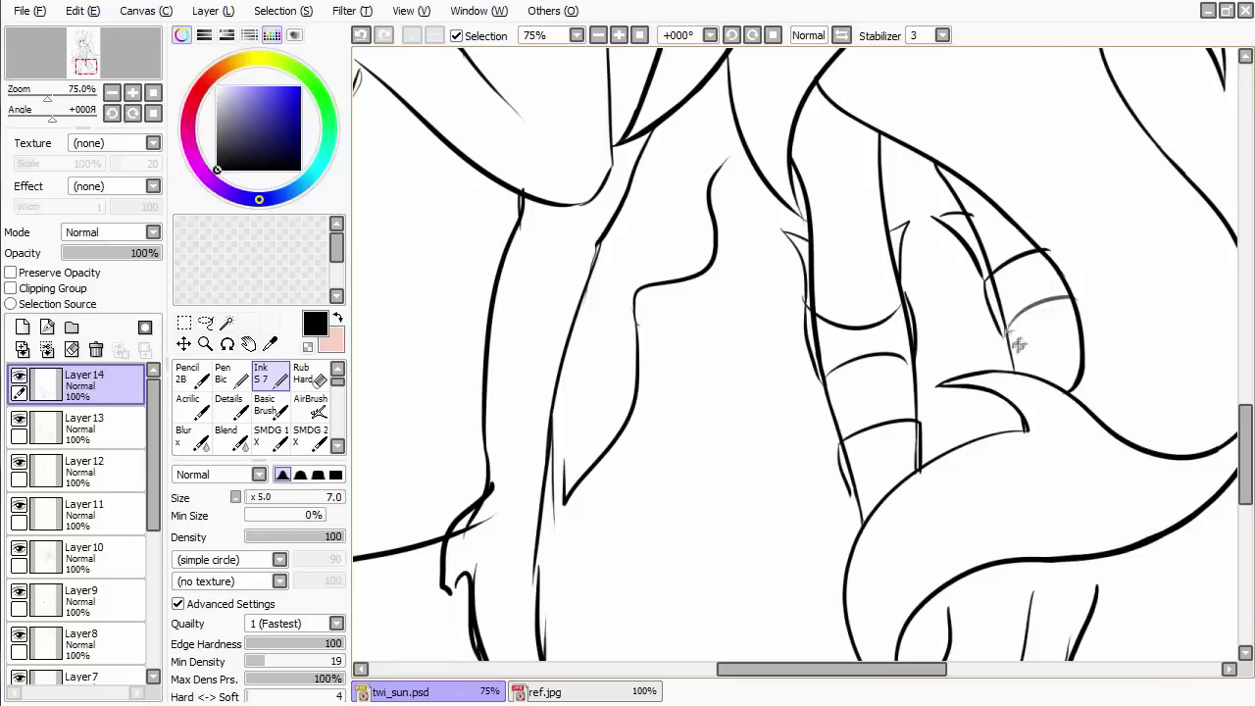
Redraw the left boot's cuff as a bold upward curve and join it cleanly to the boot's left outline.
key("e")
left_click_drag(833, 326, 876, 333)
key("n")
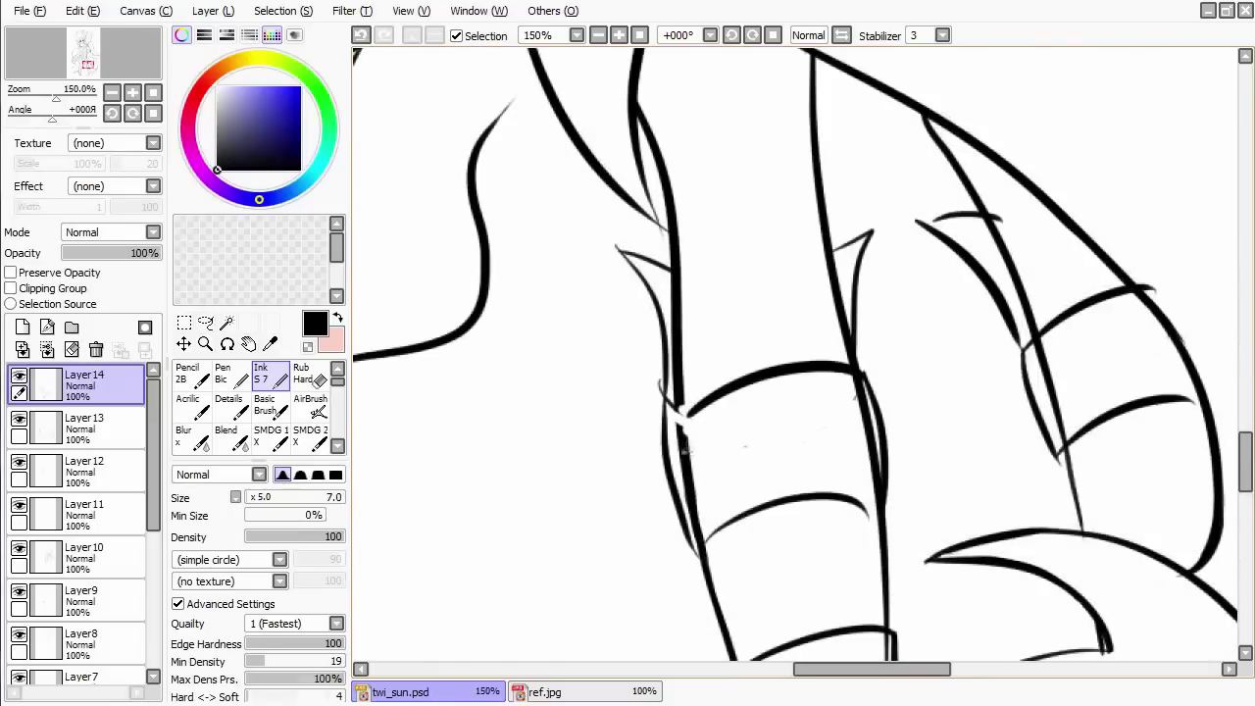
key("e")
left_click_drag(676, 426, 691, 470)
key("n")
left_click_drag(664, 397, 734, 410)
key("e")
key("n")
Re-ink the left boot's second band and side outlines, erasing the old leg lines that run through the cuff section.
mouse_move(695, 551)
left_mouse_down()
mouse_move(673, 499)
mouse_move(882, 446)
left_mouse_up()
key("e")
key("n")
left_click_drag(785, 308, 764, 402)
key("e")
key("n")
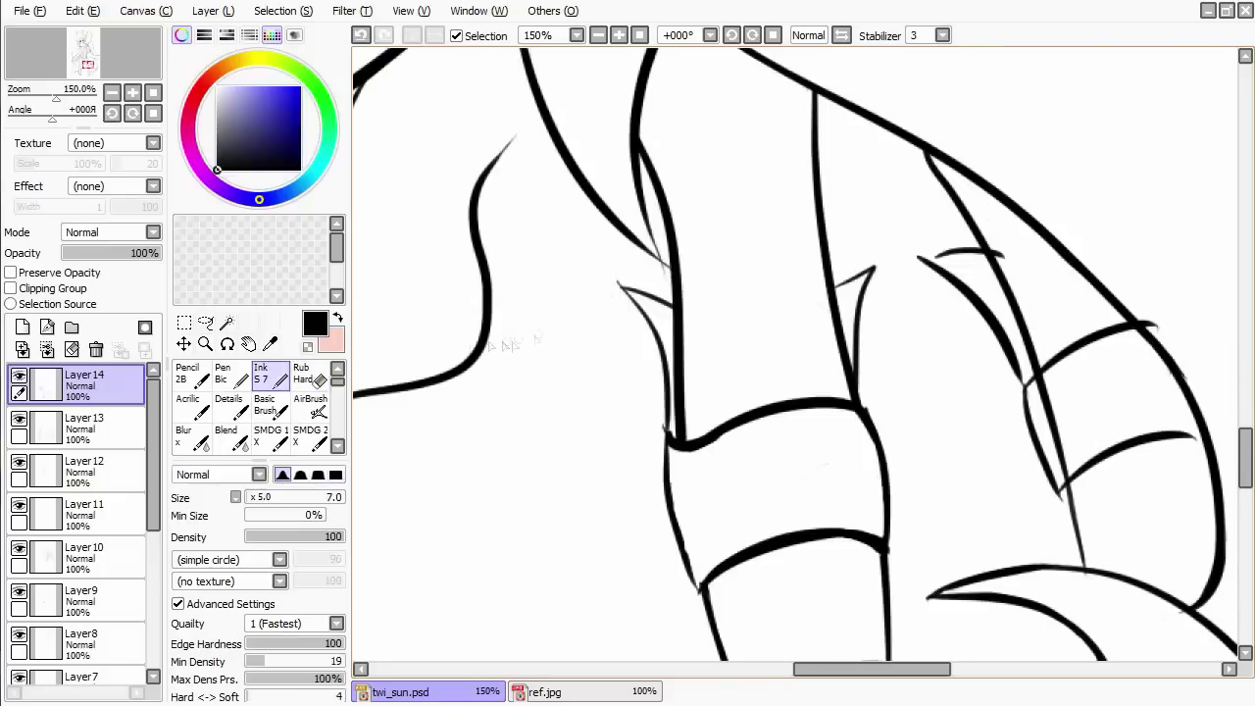
key("e")
key("n")
key("e")
key("n")
Redraw the right boot's flare with a thinner pointed edge and erase the leg line crossing below its cuff.
left_click_drag(916, 260, 823, 265)
key("e")
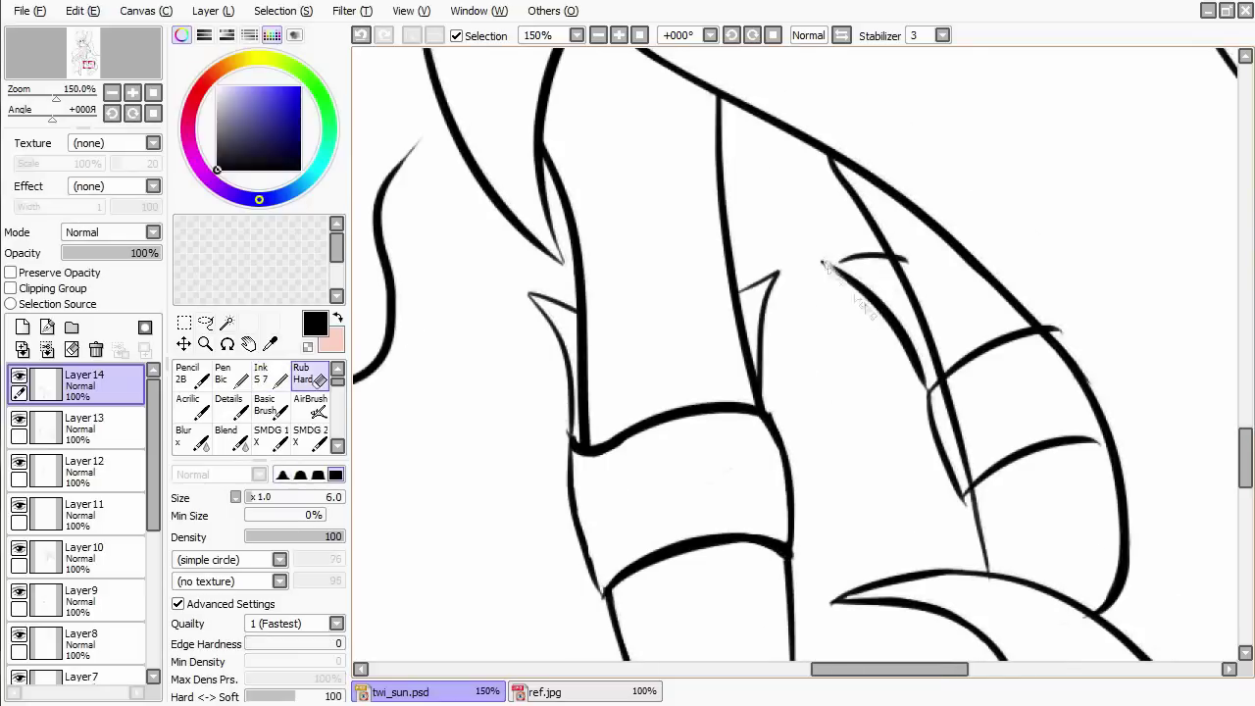
key("n")
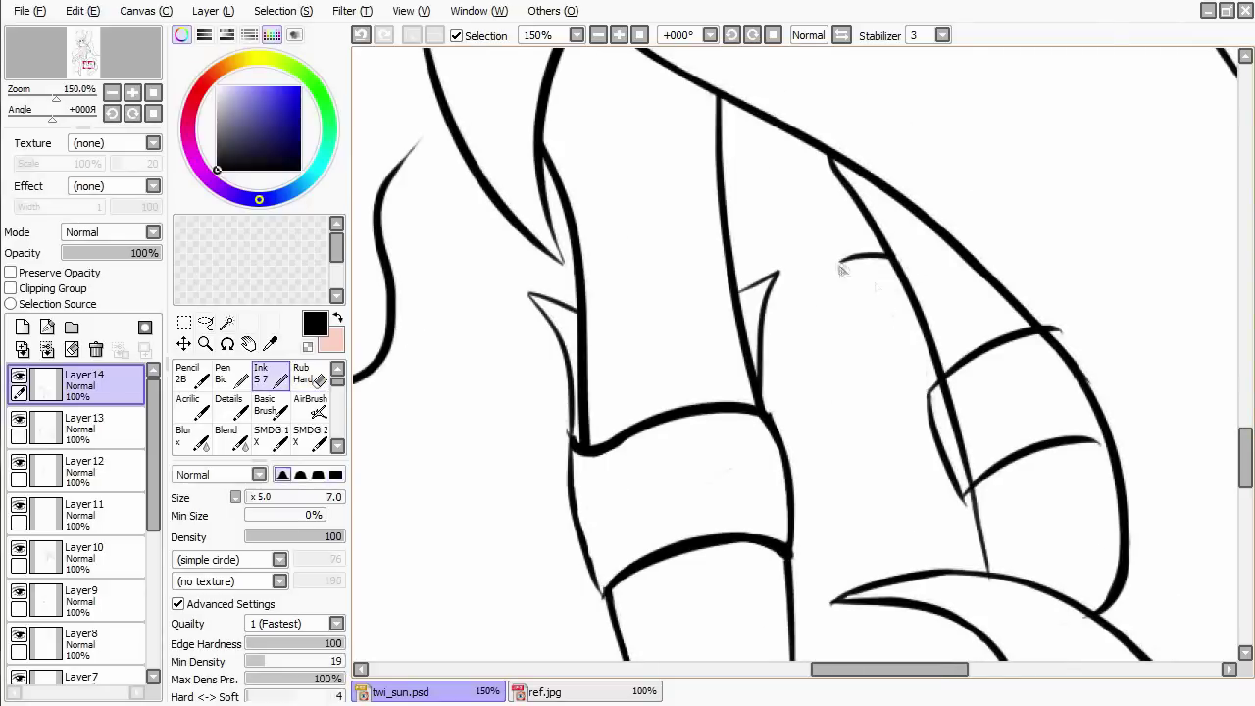
left_click_drag(921, 377, 848, 317)
key("e")
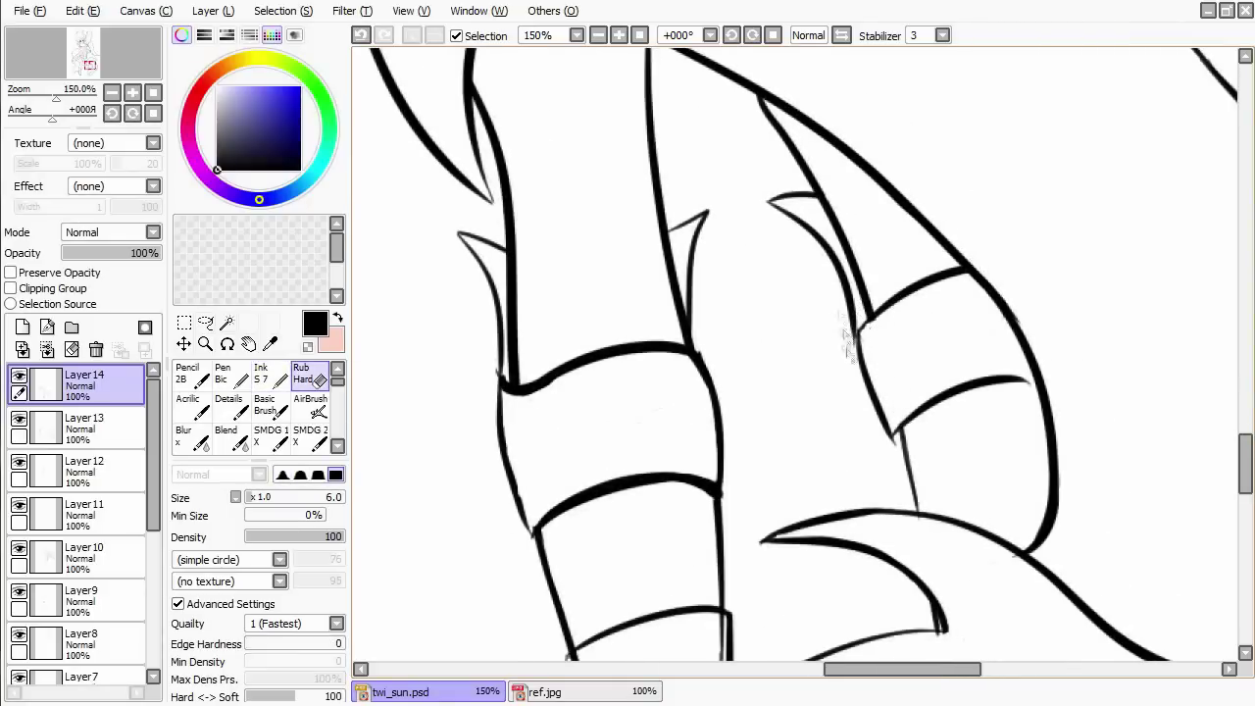
Extend the right boot's lower band to the outer outline and erase the extra side line beneath it.
key("n")
left_click_drag(894, 429, 918, 505)
left_click_drag(1020, 375, 990, 341)
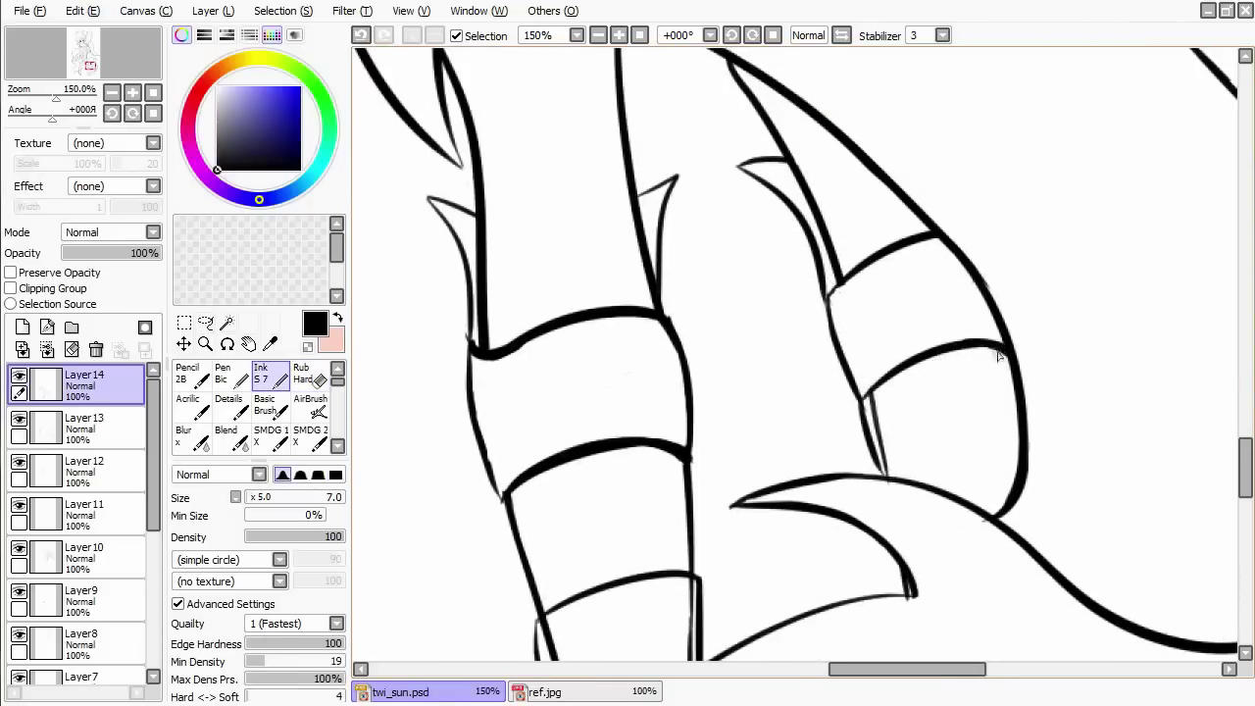
key("e")
left_click_drag(889, 423, 875, 472)
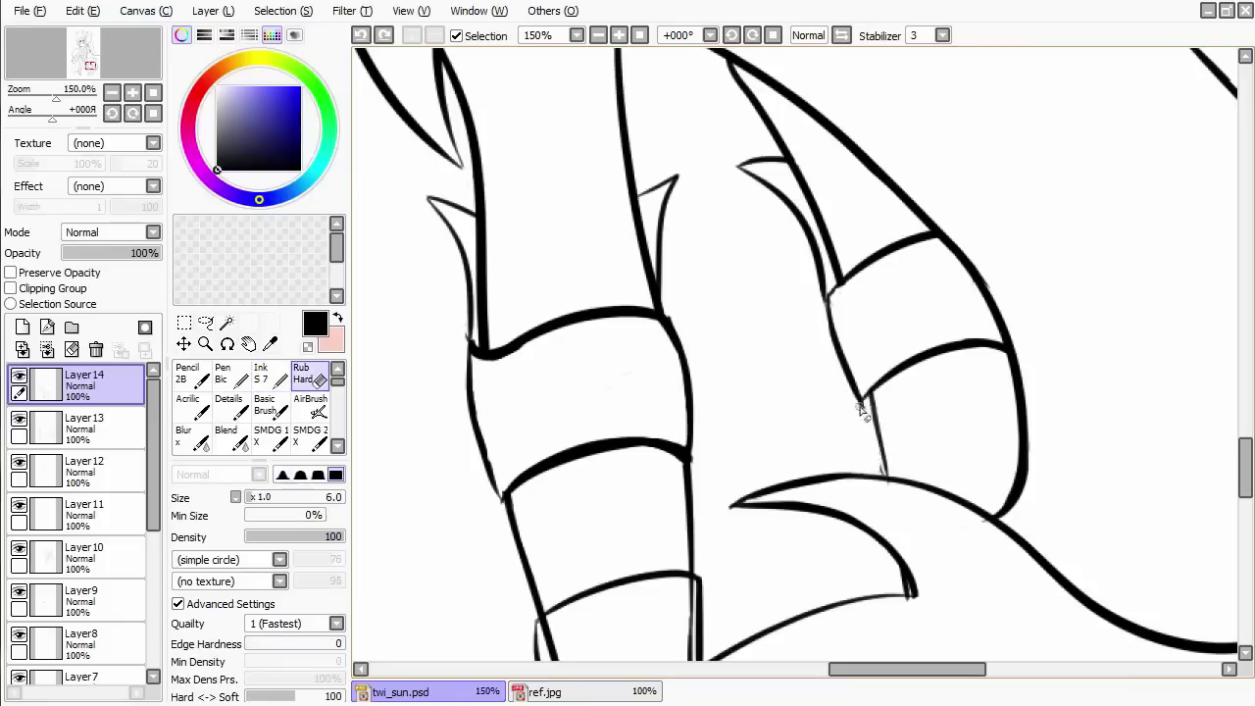
Ink a rounded cutout on the right boot's inner side just above the tail and erase the lower band beyond it.
key("n")
left_click_drag(867, 397, 901, 495)
mouse_move(865, 395)
left_mouse_down()
mouse_move(912, 412)
mouse_move(942, 450)
left_mouse_up()
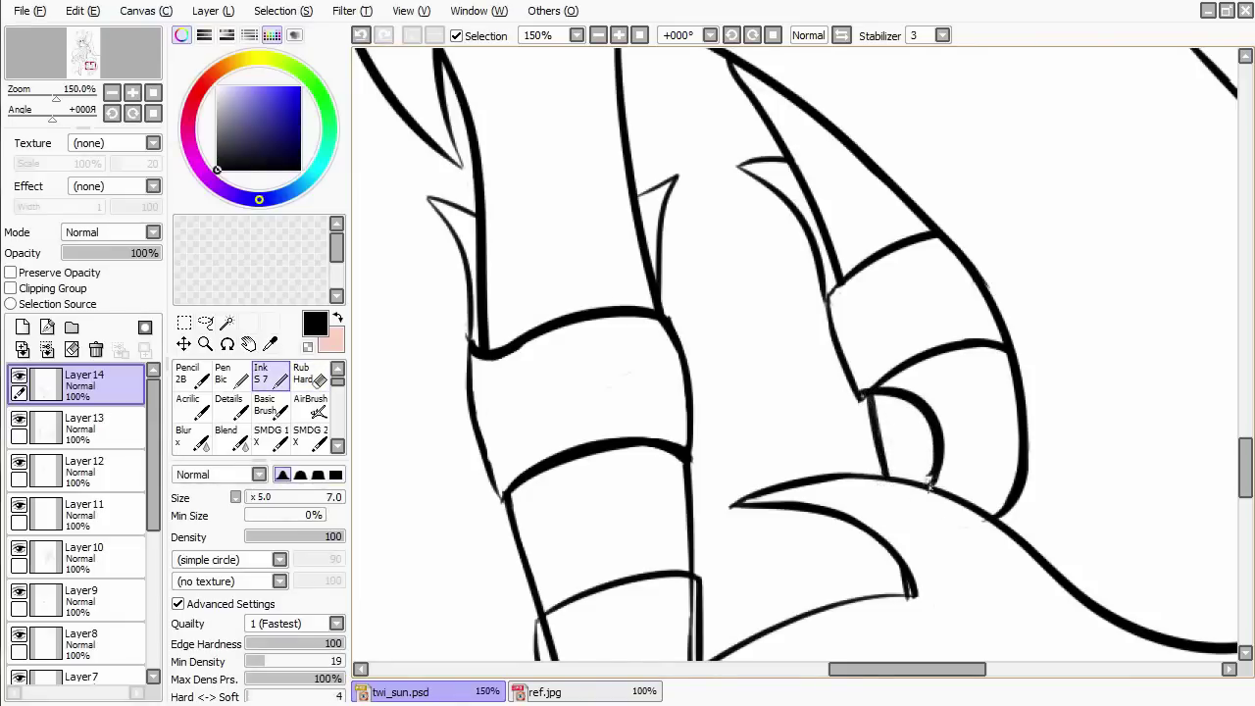
scroll(885, 370, "down", 1)
key("e")
scroll(804, 382, "down", 3)
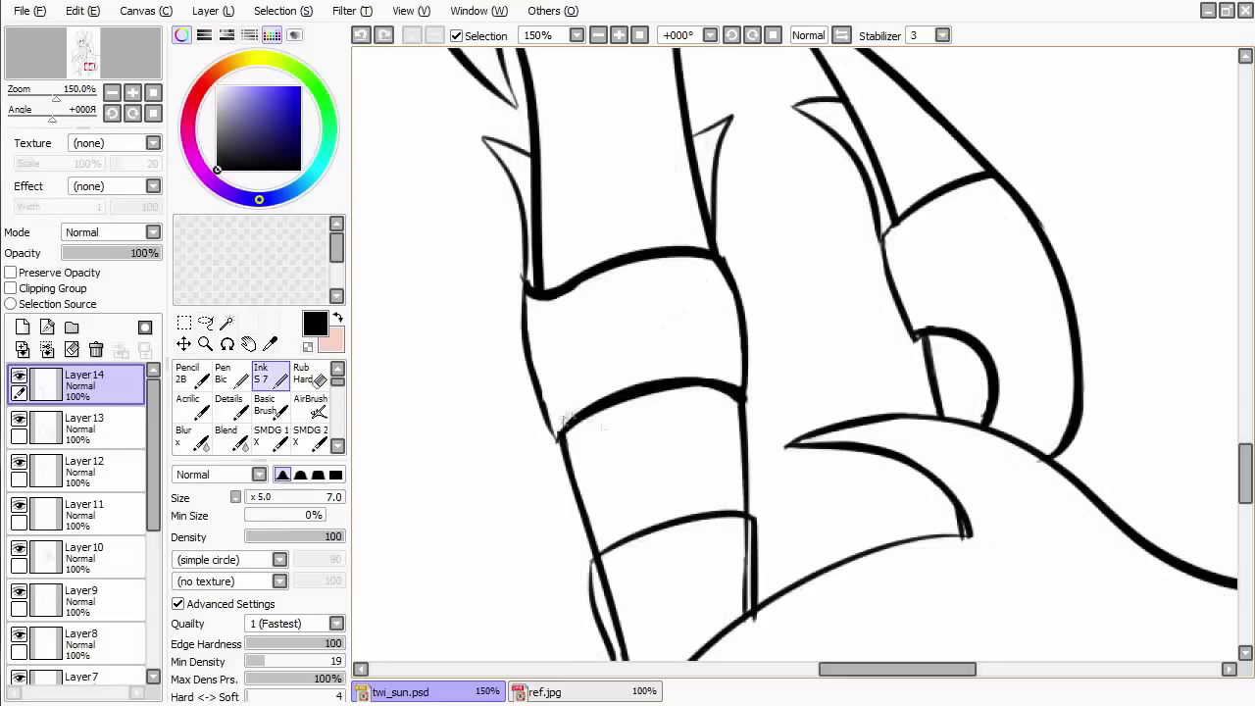
Ink rounded cutouts on both sides of the left boot and erase the bands between them.
scroll(635, 466, "down", 4)
mouse_move(635, 465)
left_mouse_down()
mouse_move(624, 566)
mouse_move(632, 495)
left_mouse_up()
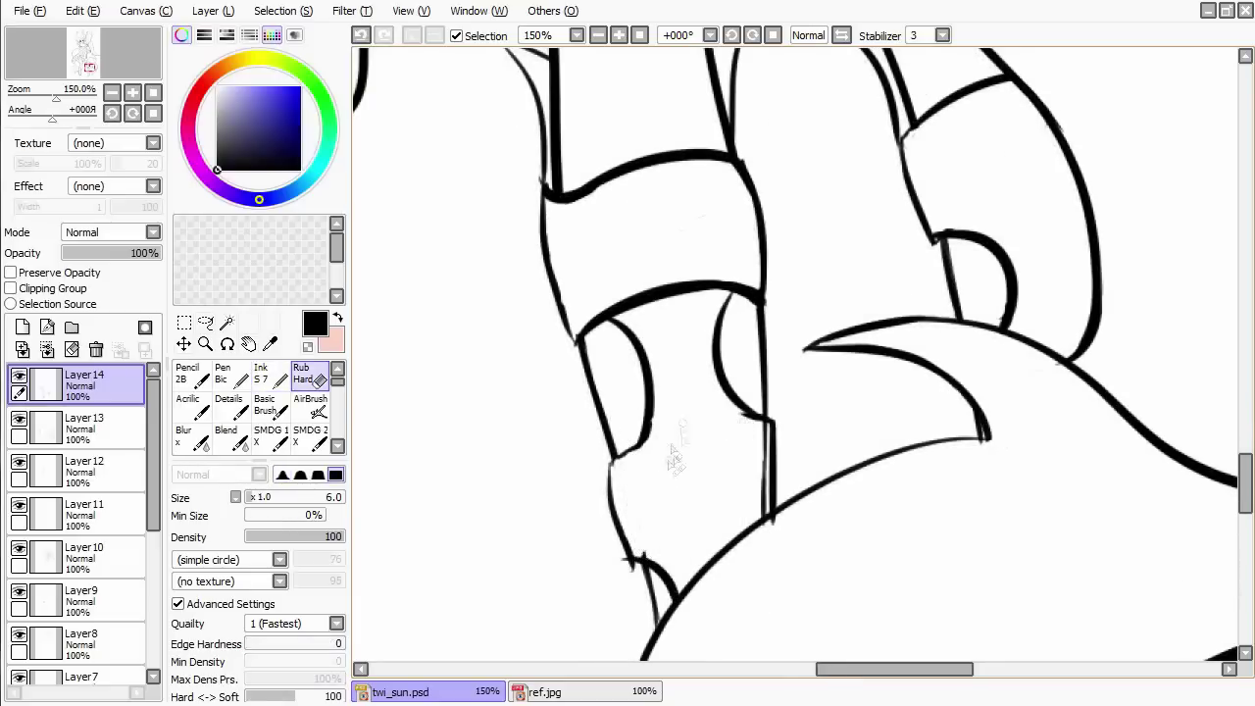
scroll(684, 432, "up", 4)
scroll(605, 404, "down", 4)
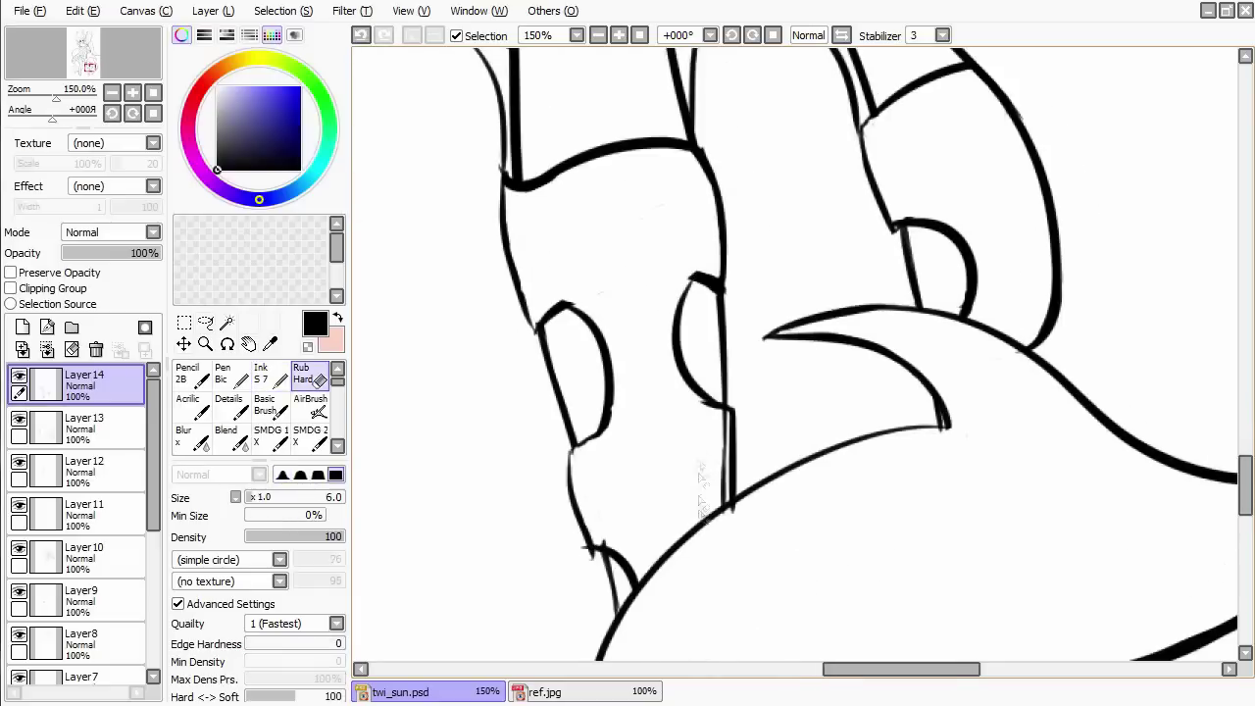
Remove the doubled line below the left boot's cutouts, re-ink its lower outlines to the tail, and tidy the cutout joins.
key("ctrl+z")
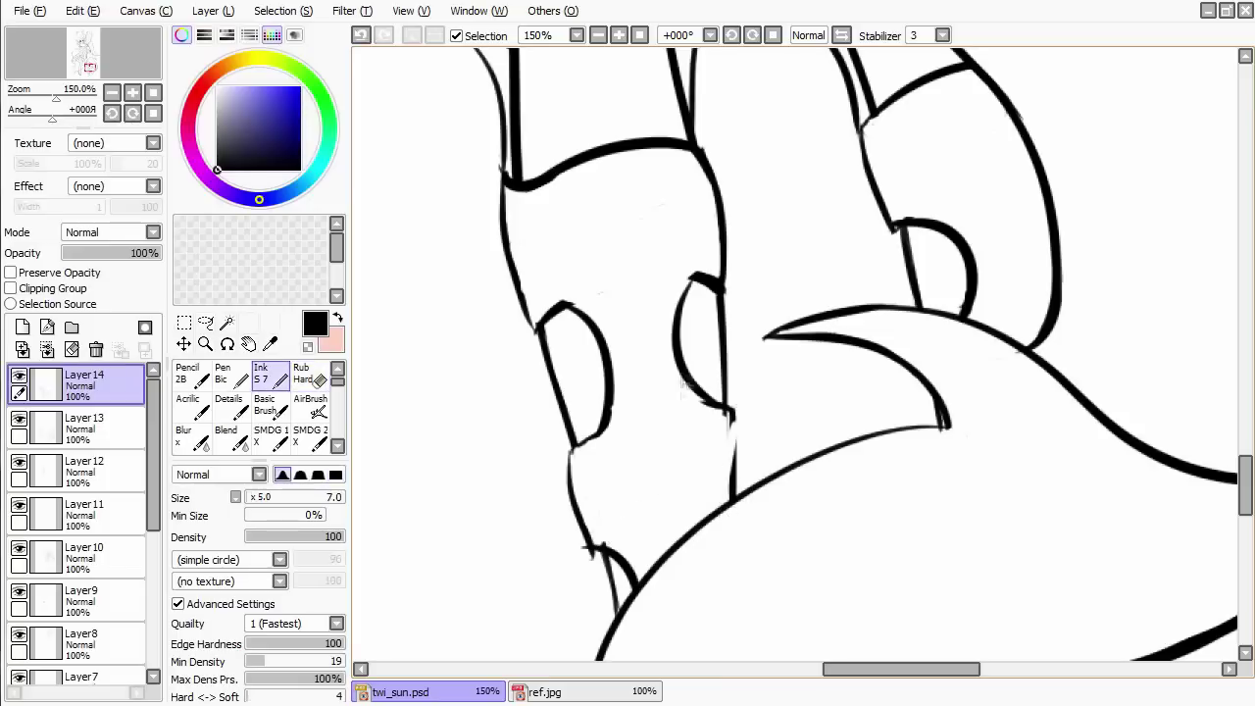
key("ctrl+z")
key("n")
scroll(706, 406, "down", 2)
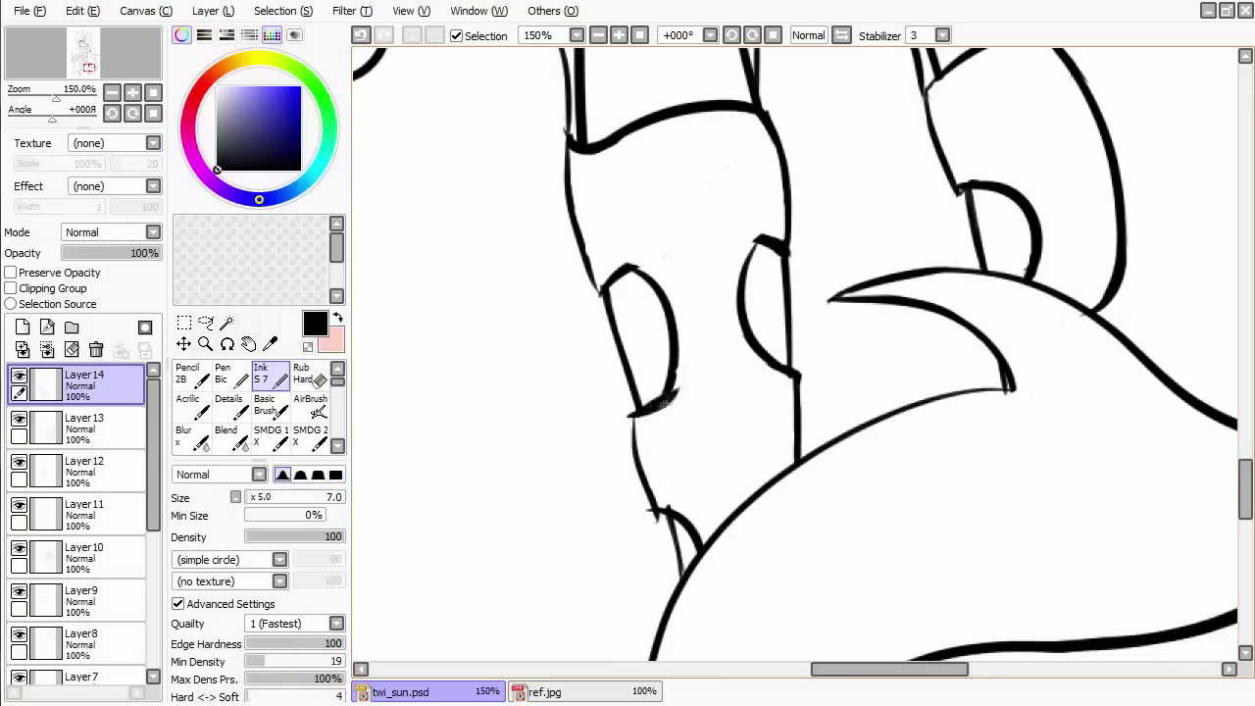
key("e")
key("n")
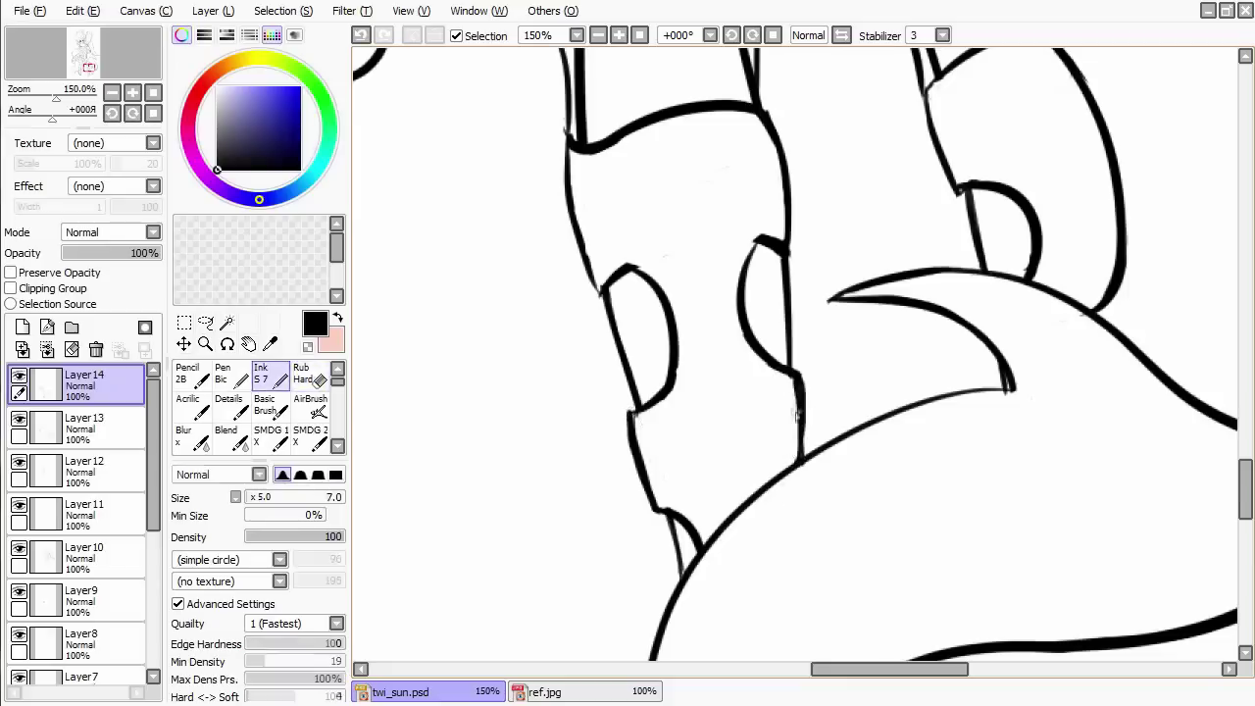
scroll(765, 294, "up", 2)
key("e")
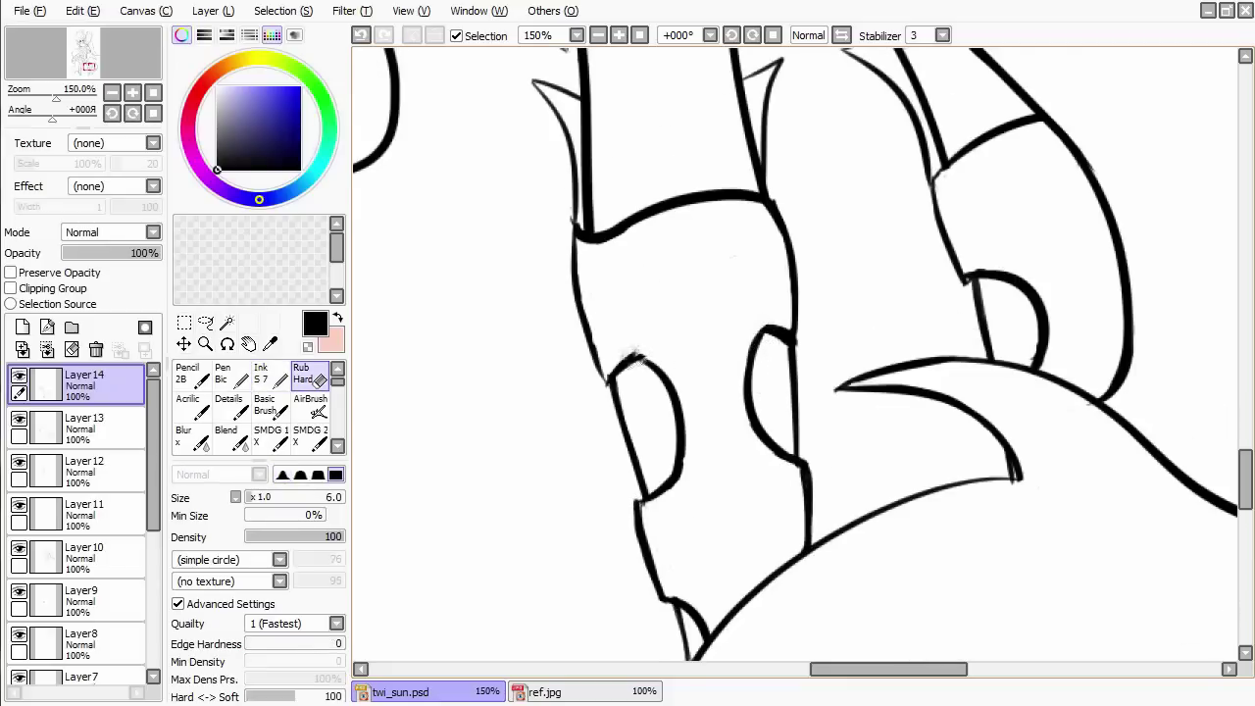
key("n")
Re-ink the left boot's two side flares with thicker lines and curved, pointed tips.
scroll(719, 330, "up", 3)
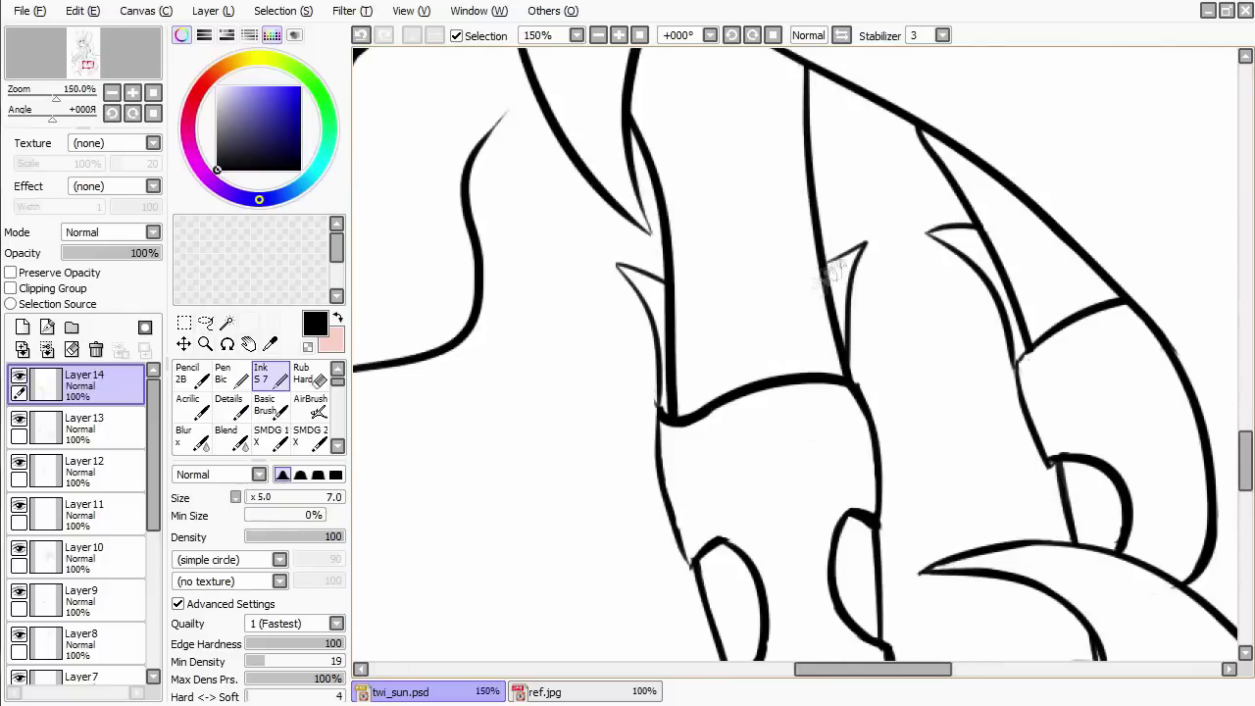
key("e")
key("n")
mouse_move(622, 274)
left_mouse_down()
mouse_move(669, 304)
mouse_move(642, 260)
mouse_move(624, 266)
mouse_move(650, 296)
mouse_move(650, 319)
mouse_move(614, 282)
mouse_move(669, 312)
mouse_move(665, 333)
mouse_move(654, 311)
mouse_move(664, 370)
mouse_move(649, 314)
left_mouse_up()
key("e")
key("n")
key("e")
key("n")
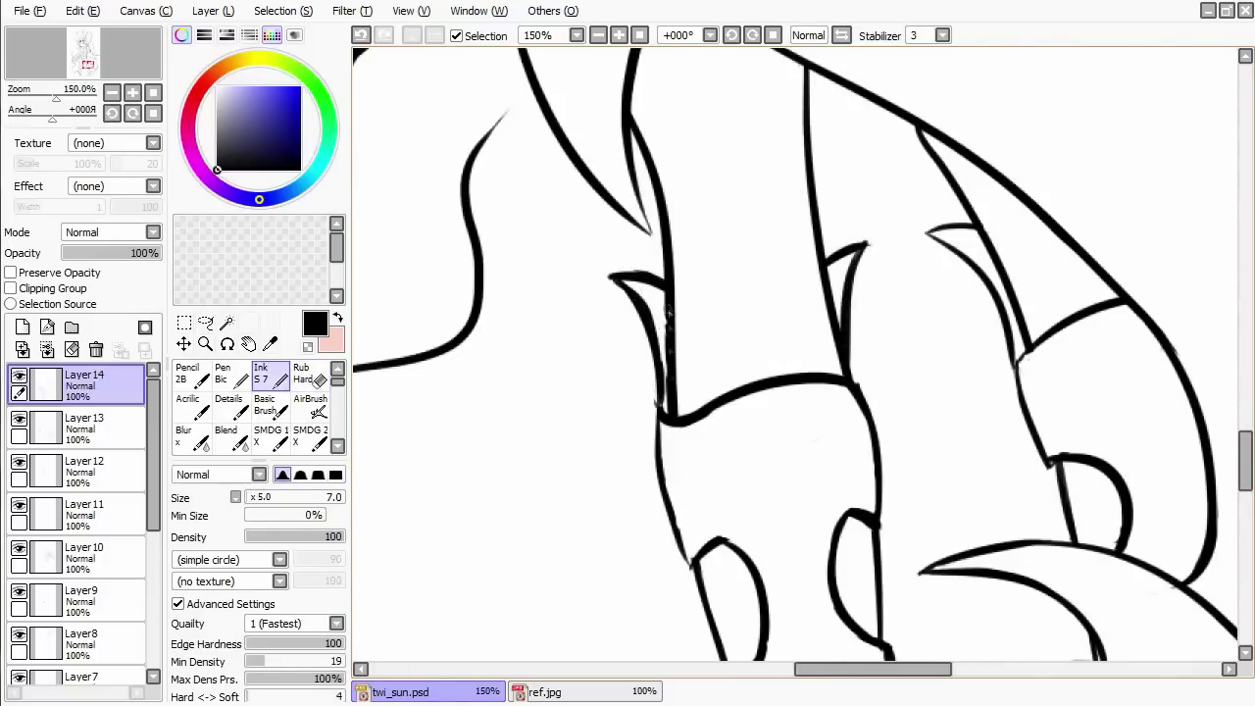
scroll(814, 490, "down", 4)
scroll(812, 490, "up", 4)
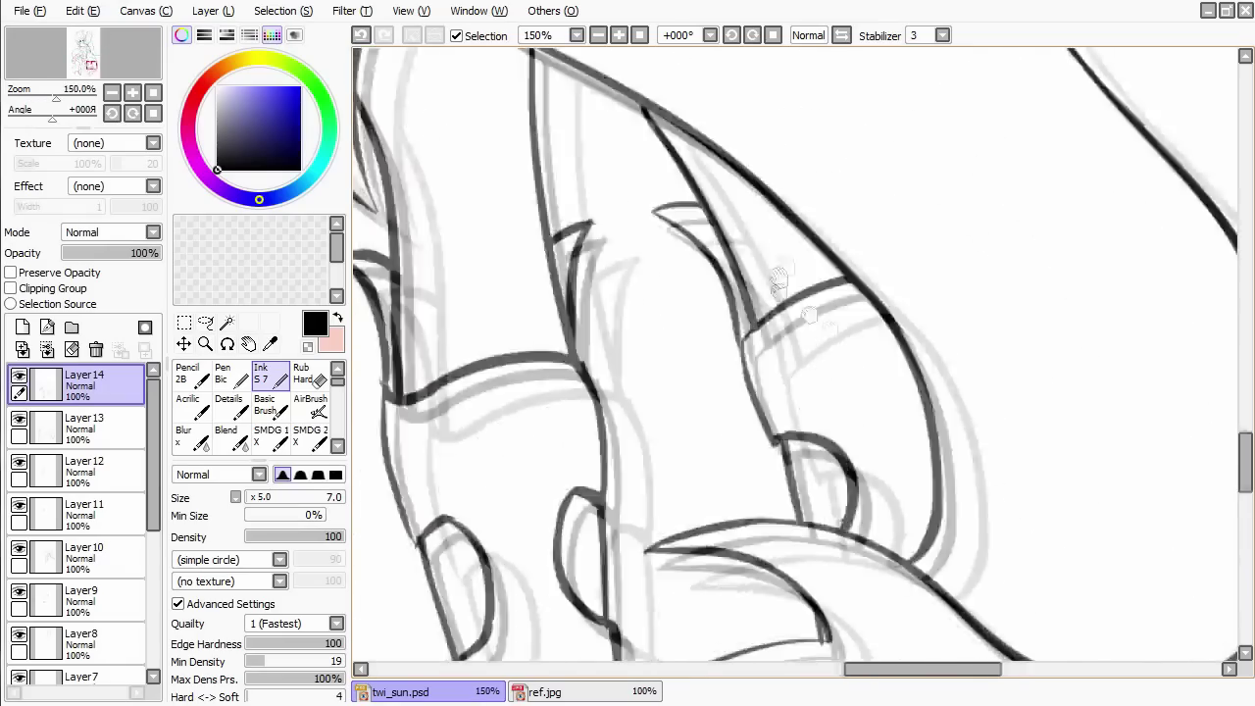
Check the boots in ref.jpg, then extend the left foot's outlines below the tail up to the tail edge.
left_click(589, 692)
scroll(804, 490, "down", 10)
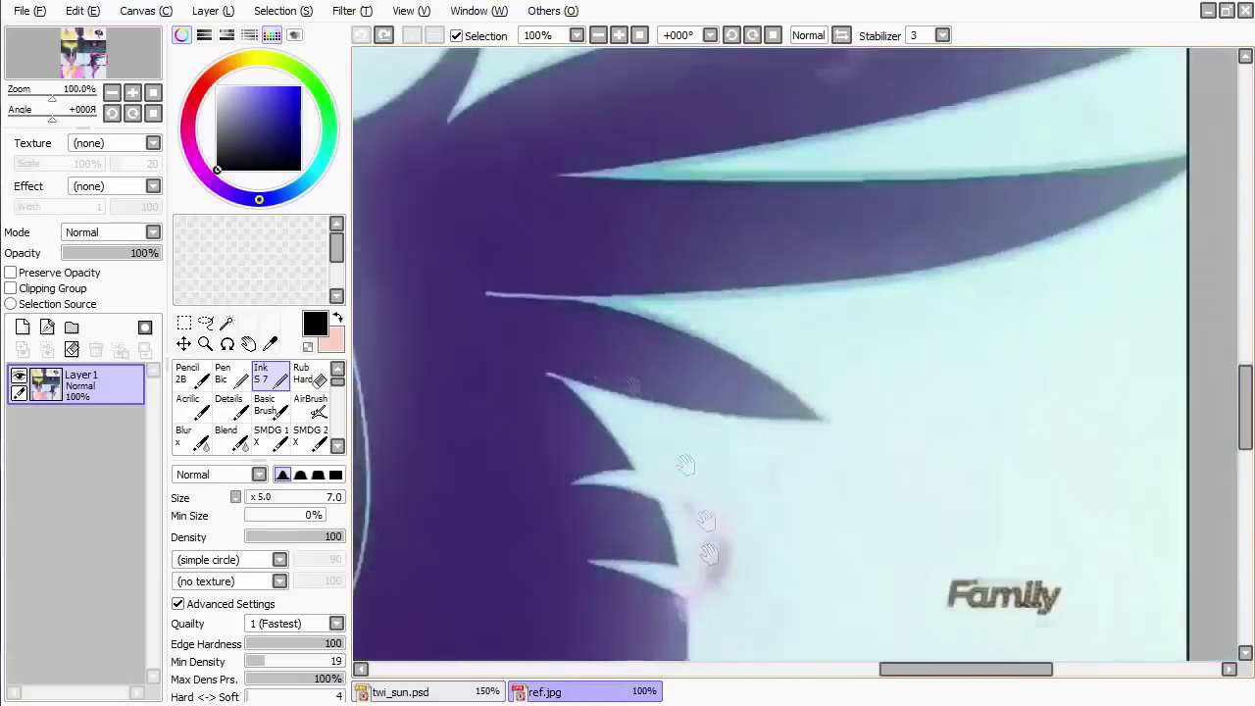
scroll(768, 425, "down", 2)
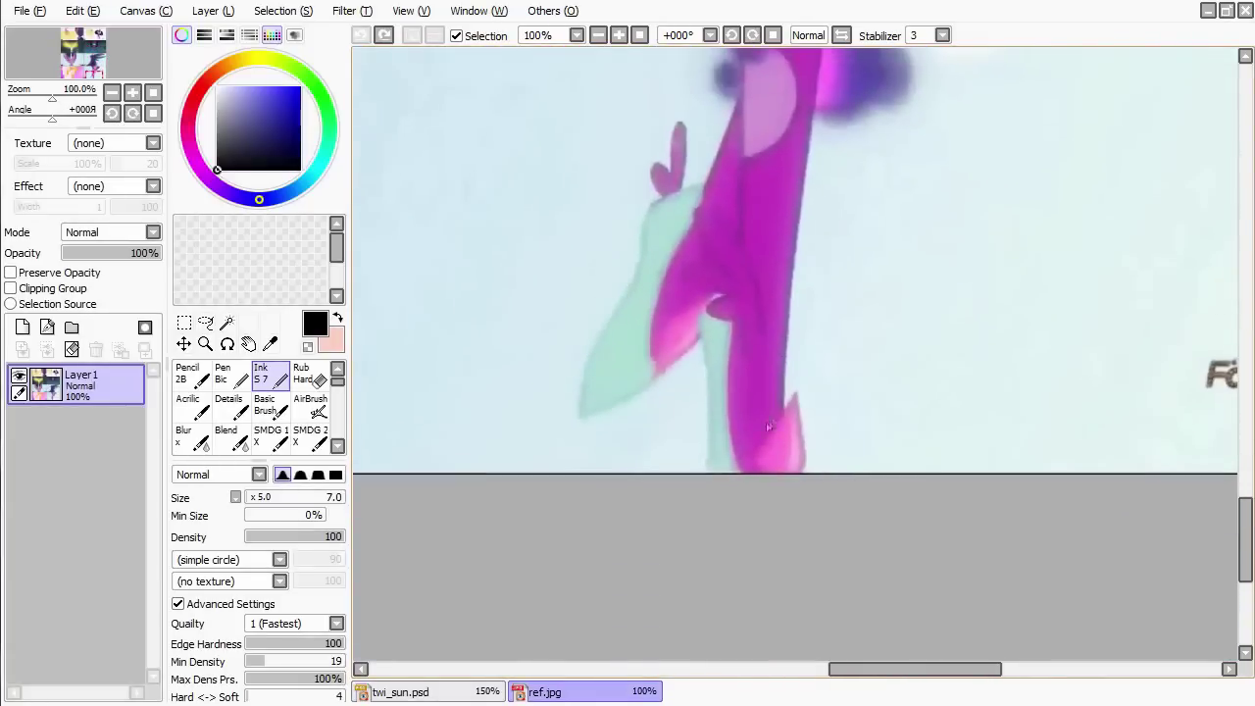
scroll(764, 442, "up", 20)
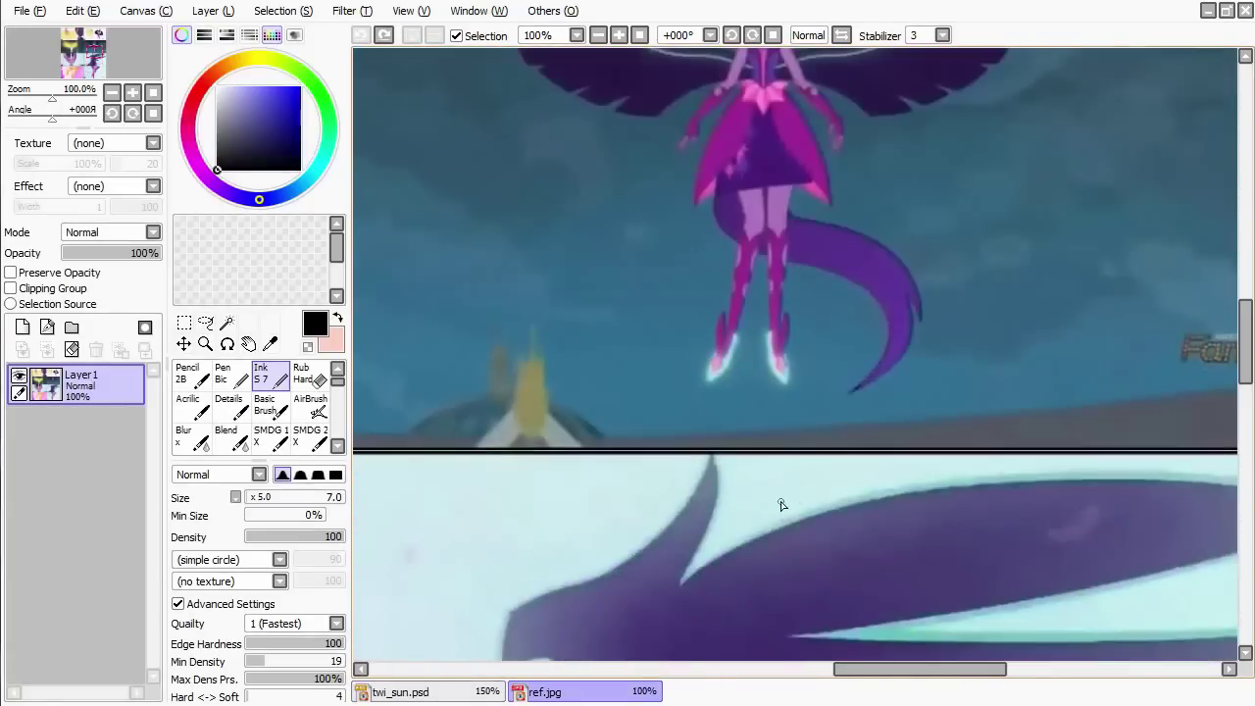
scroll(778, 501, "down", 15)
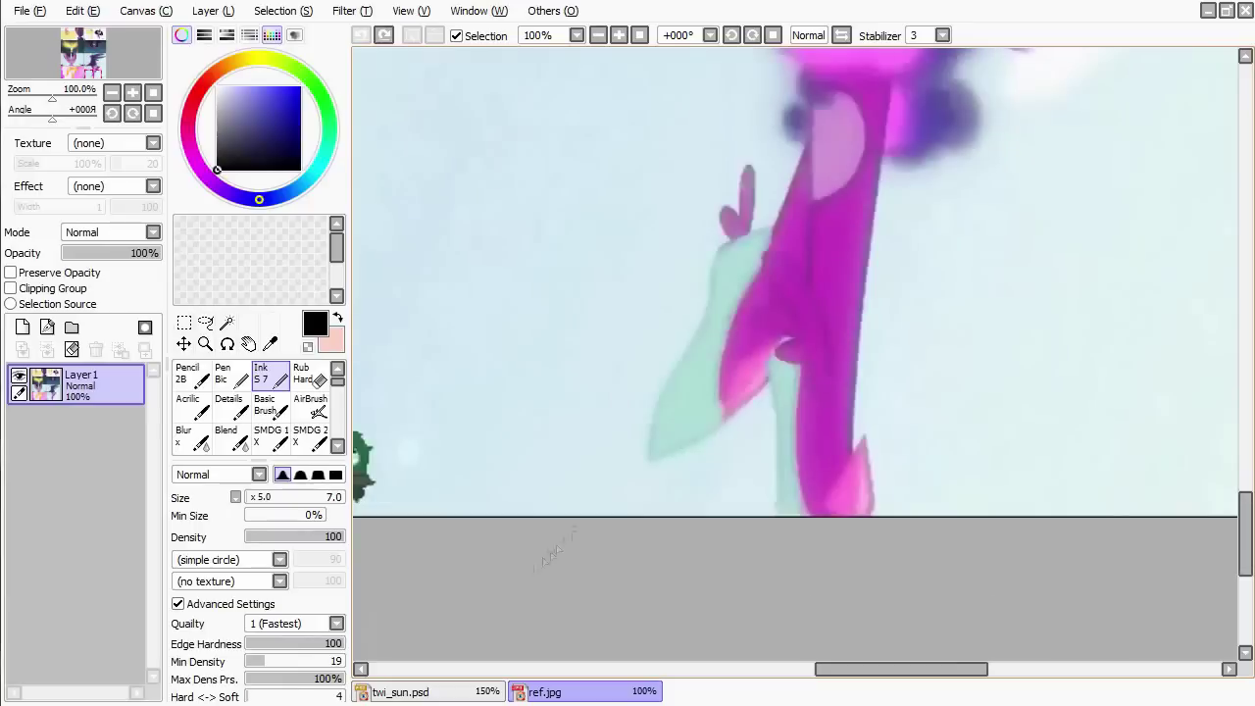
left_click(441, 692)
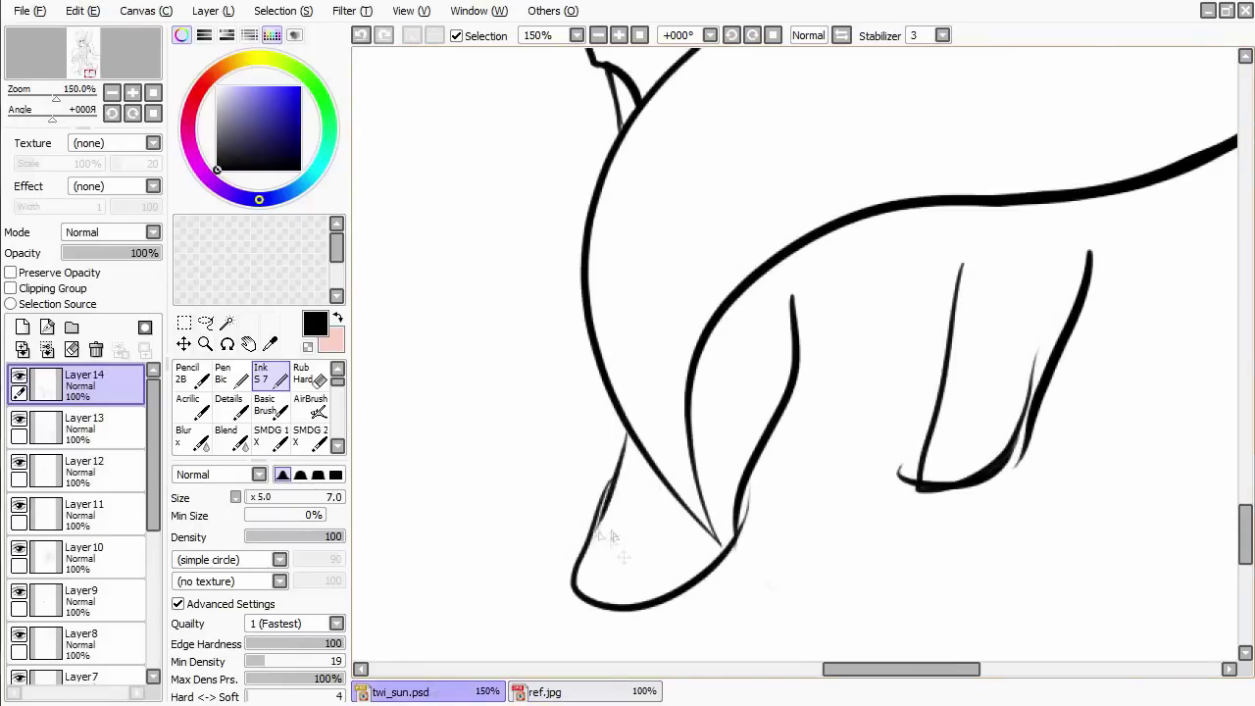
scroll(781, 359, "up", 2)
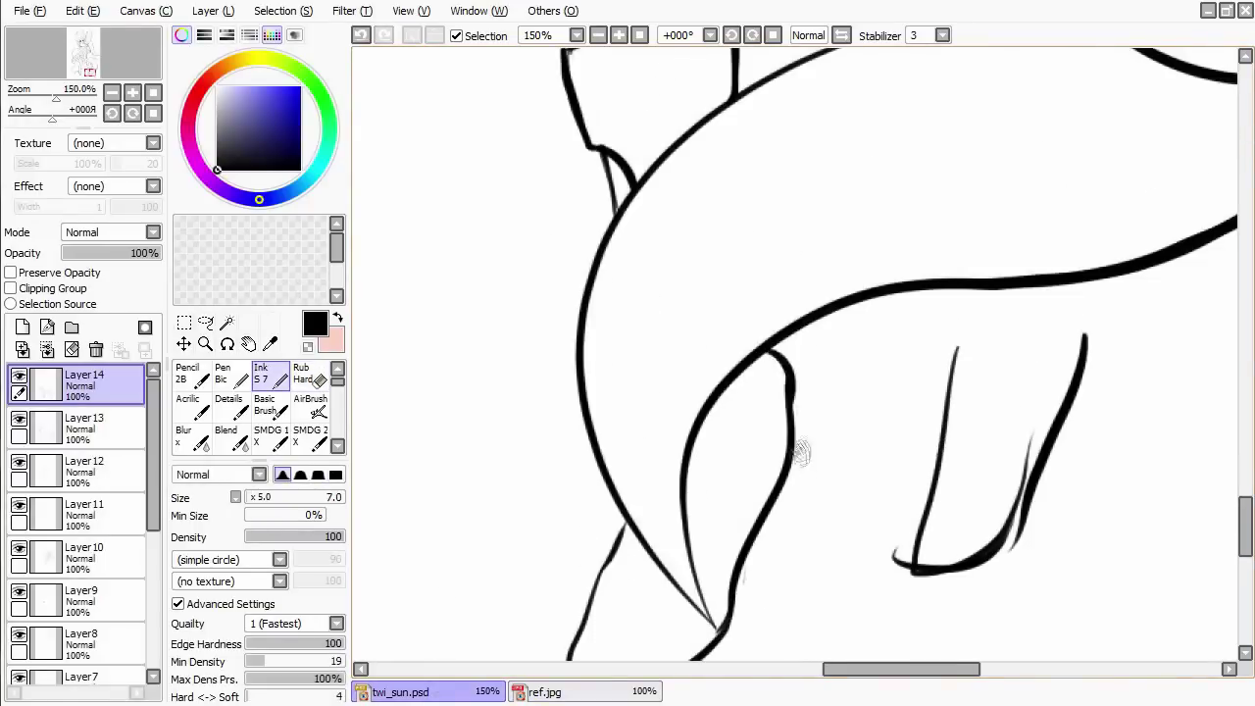
scroll(806, 462, "up", 1)
scroll(792, 368, "down", 3)
Trim the overlapping line ends at the right foot's toe and heel and re-ink its sole as one rounded outline.
key("e")
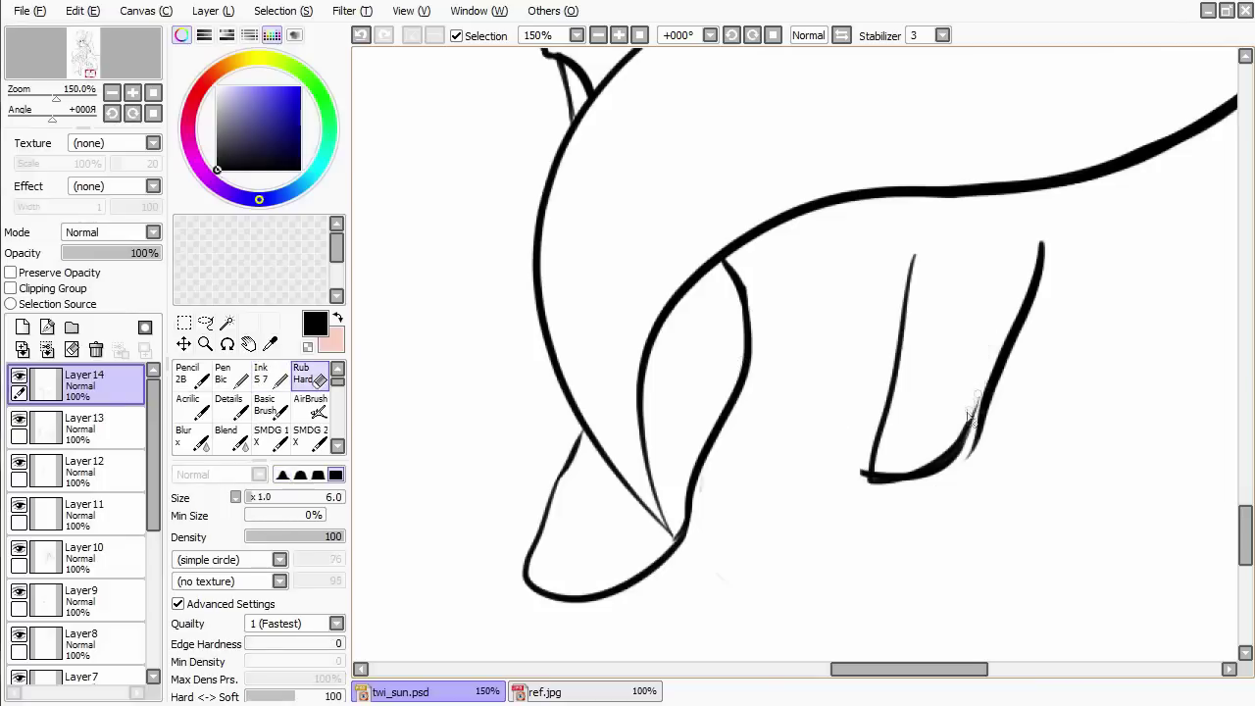
key("n")
left_click_drag(870, 449, 867, 480)
key("e")
left_click_drag(966, 439, 877, 479)
key("n")
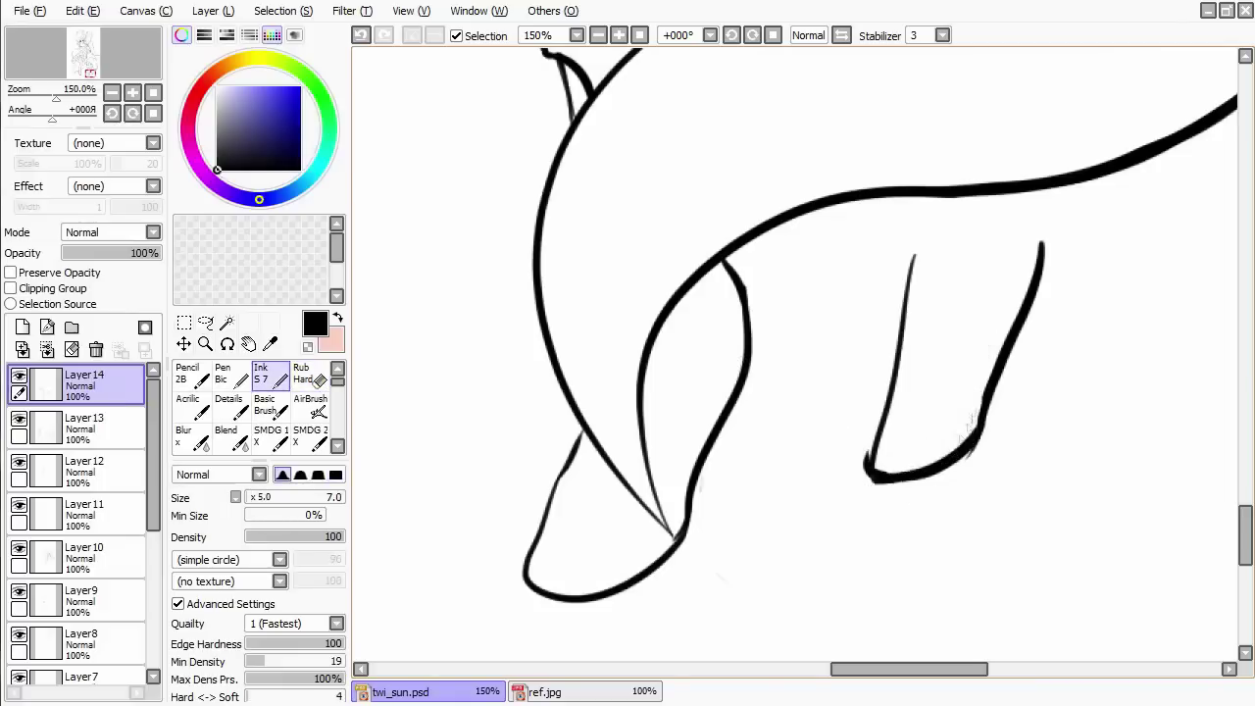
Extend both side lines of the right foot up to the tail's lower edge.
scroll(996, 335, "up", 3)
scroll(996, 335, "down", 2)
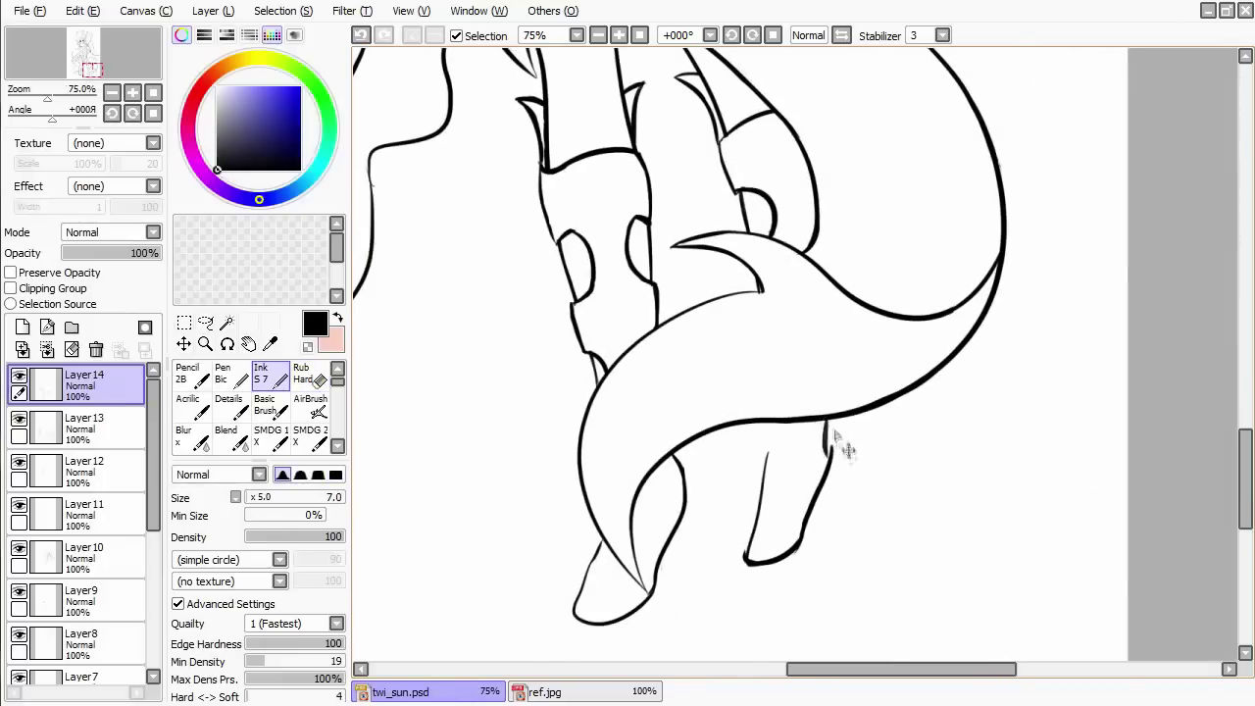
key("x")
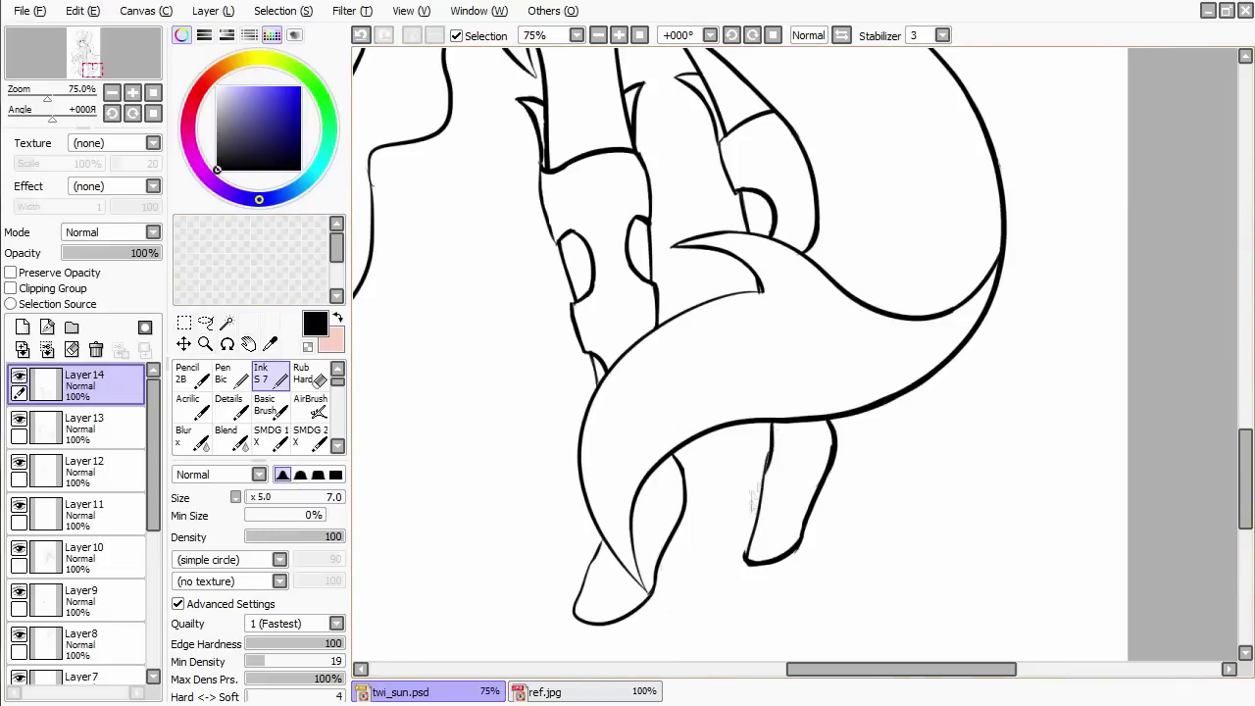
Ink a small angular projection on the left side of each foot below the tail and clean the lines around it.
left_click_drag(664, 532, 679, 508)
key("ctrl+z")
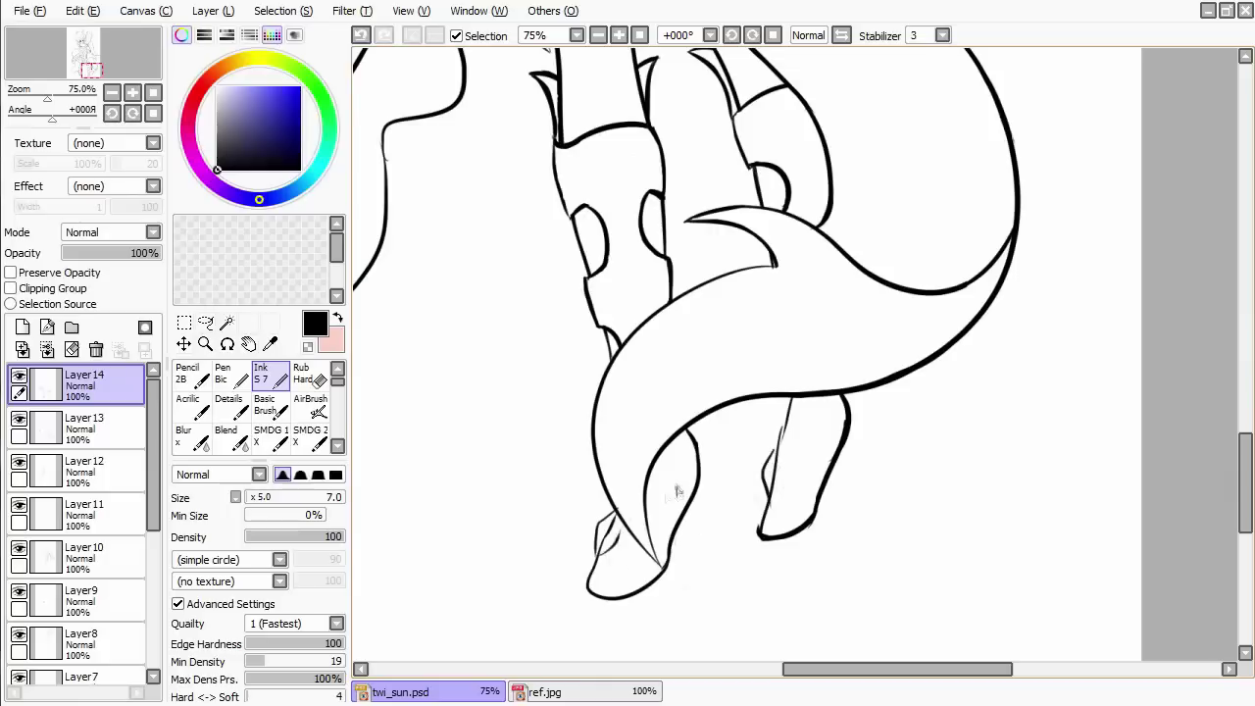
scroll(716, 446, "down", 3)
scroll(719, 442, "up", 3)
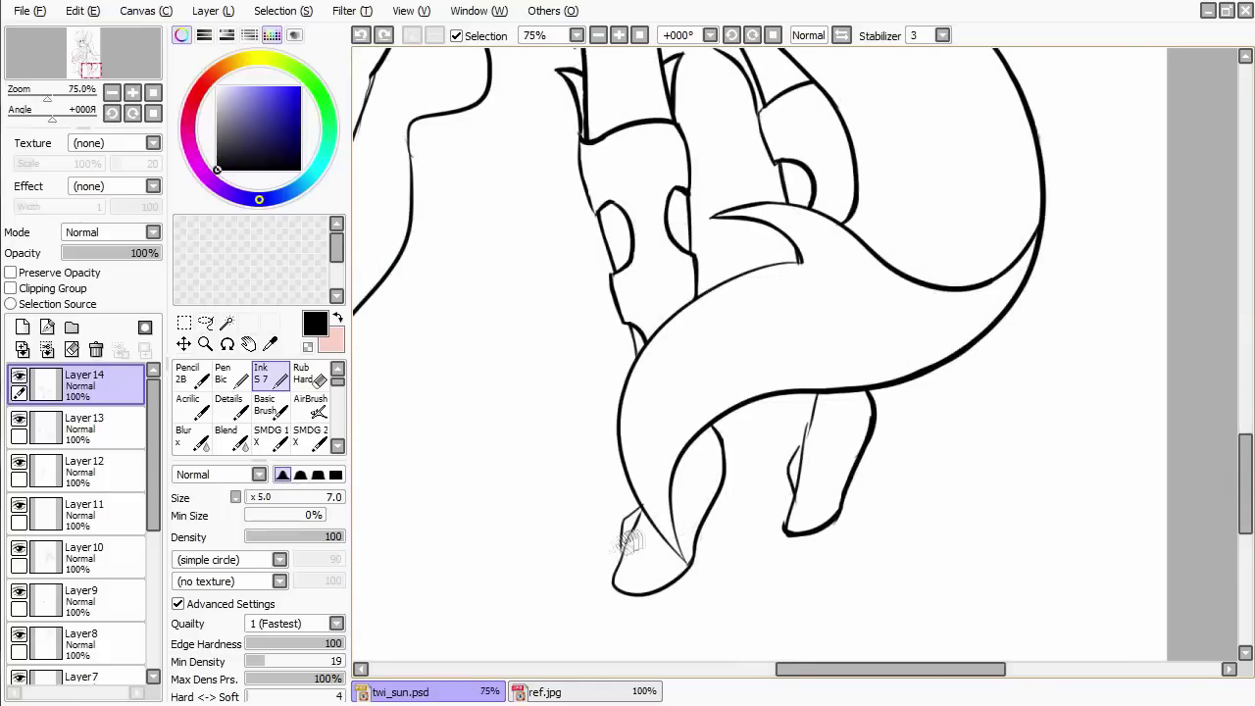
Ink an inner contour line along each foot below the tail and thicken both soles.
key("ctrl+z")
mouse_move(829, 397)
left_mouse_down()
mouse_move(836, 471)
mouse_move(804, 509)
left_mouse_up()
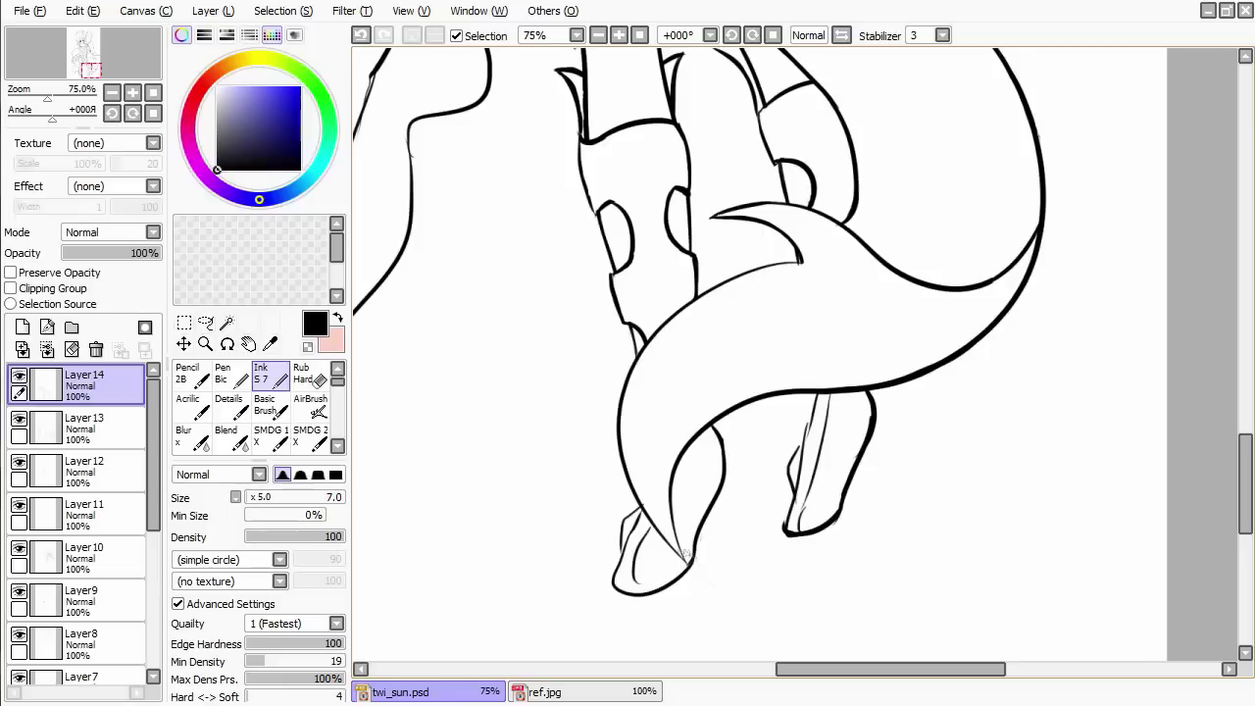
left_click_drag(684, 567, 616, 592)
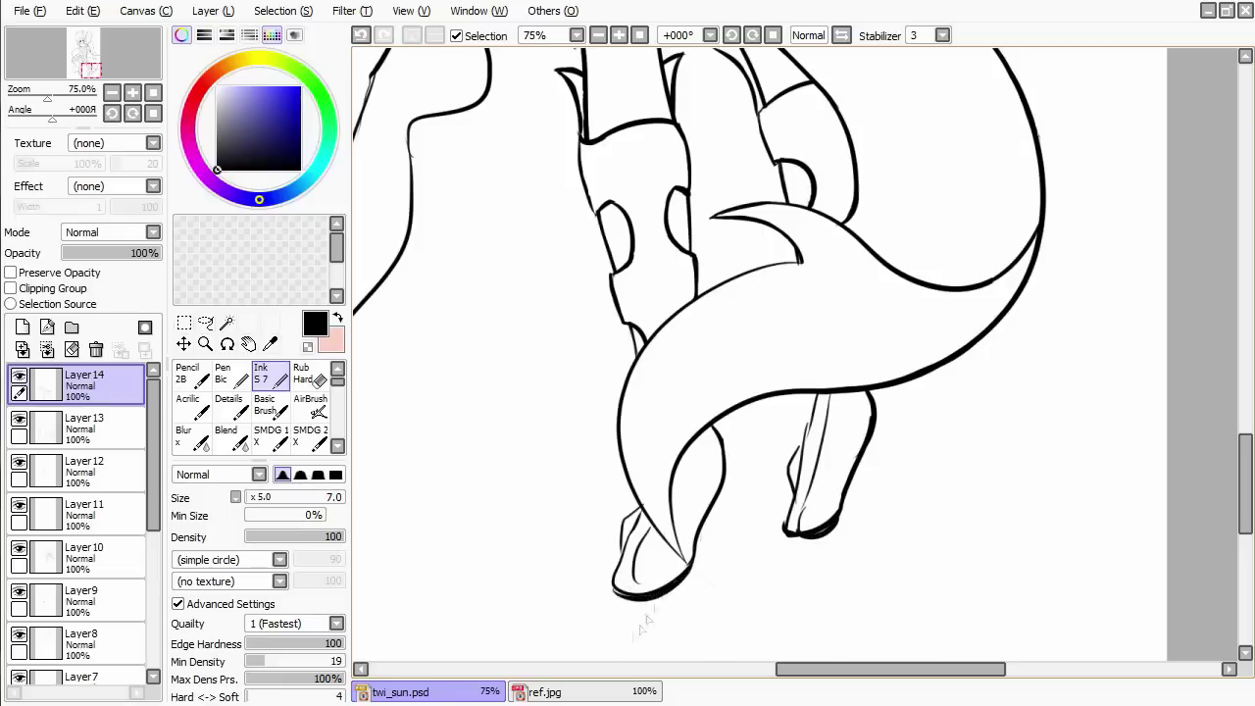
scroll(469, 542, "down", 3)
scroll(468, 539, "up", 3)
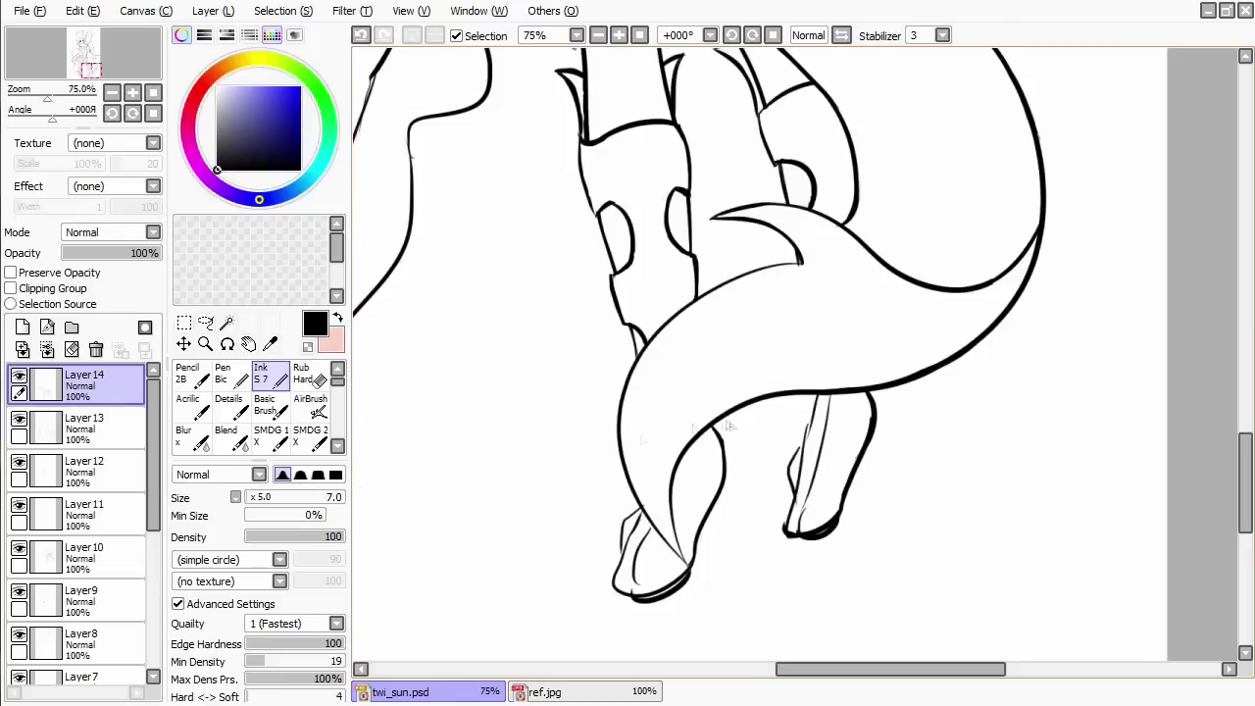
Erase the left foot's old sole line and re-ink the curve from the sole up its right side past the tail tip.
scroll(827, 299, "up", 2)
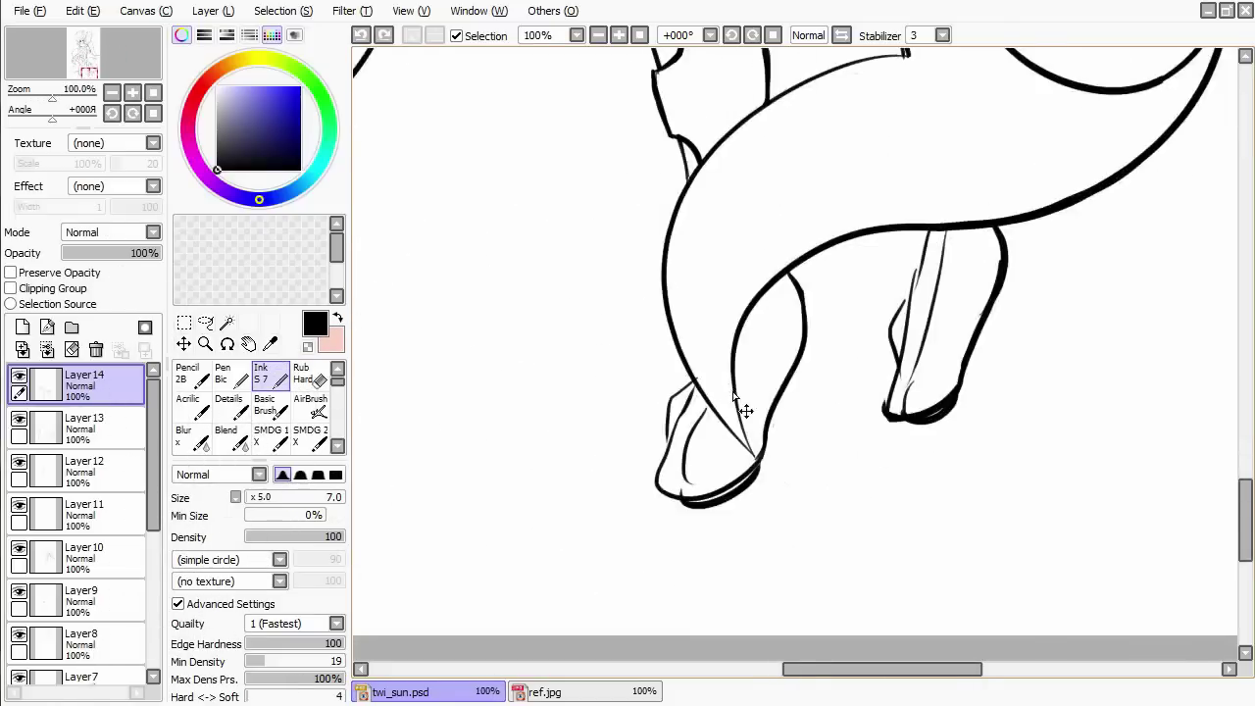
key("e")
left_click_drag(683, 554, 742, 534)
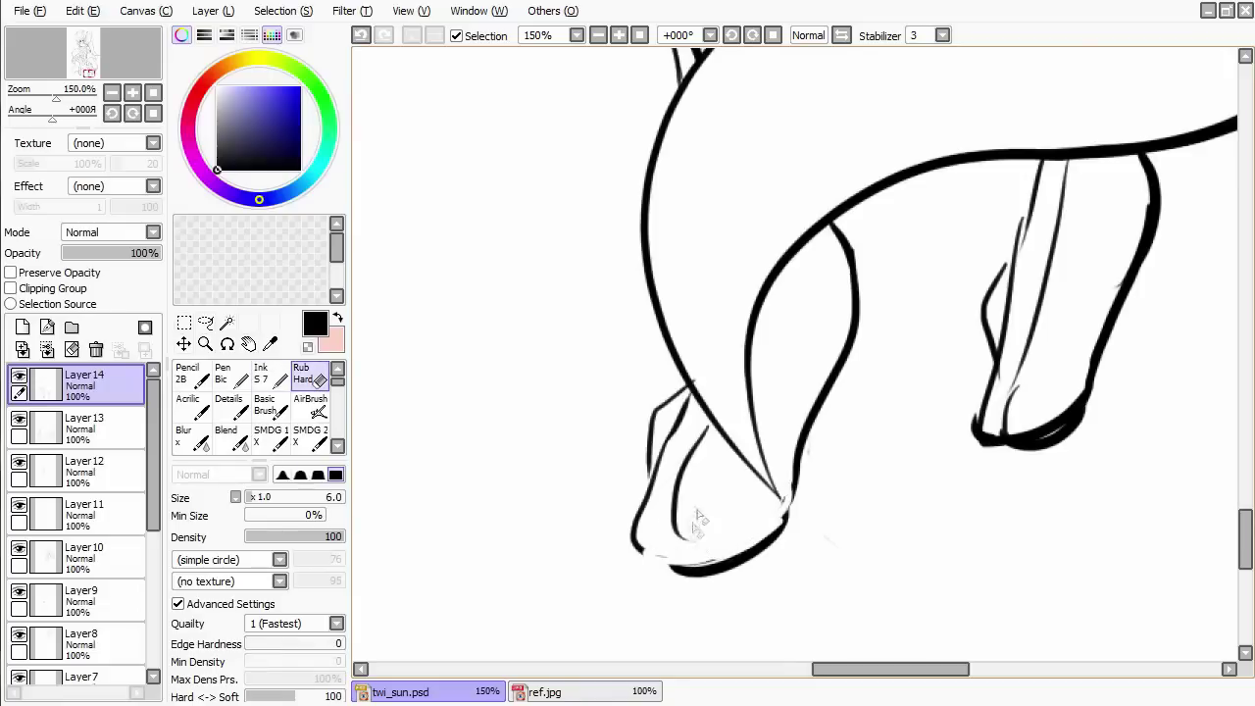
key("n")
left_click_drag(686, 567, 802, 467)
key("e")
left_click_drag(789, 529, 802, 461)
Re-ink the front of the left foot's sole as a rounded curve and trim the lower part of its inner contour line.
key("n")
key("e")
key("n")
mouse_move(686, 569)
left_mouse_down()
mouse_move(636, 527)
mouse_move(625, 564)
left_mouse_up()
key("e")
key("n")
mouse_move(649, 477)
left_mouse_down()
mouse_move(638, 508)
mouse_move(677, 571)
left_mouse_up()
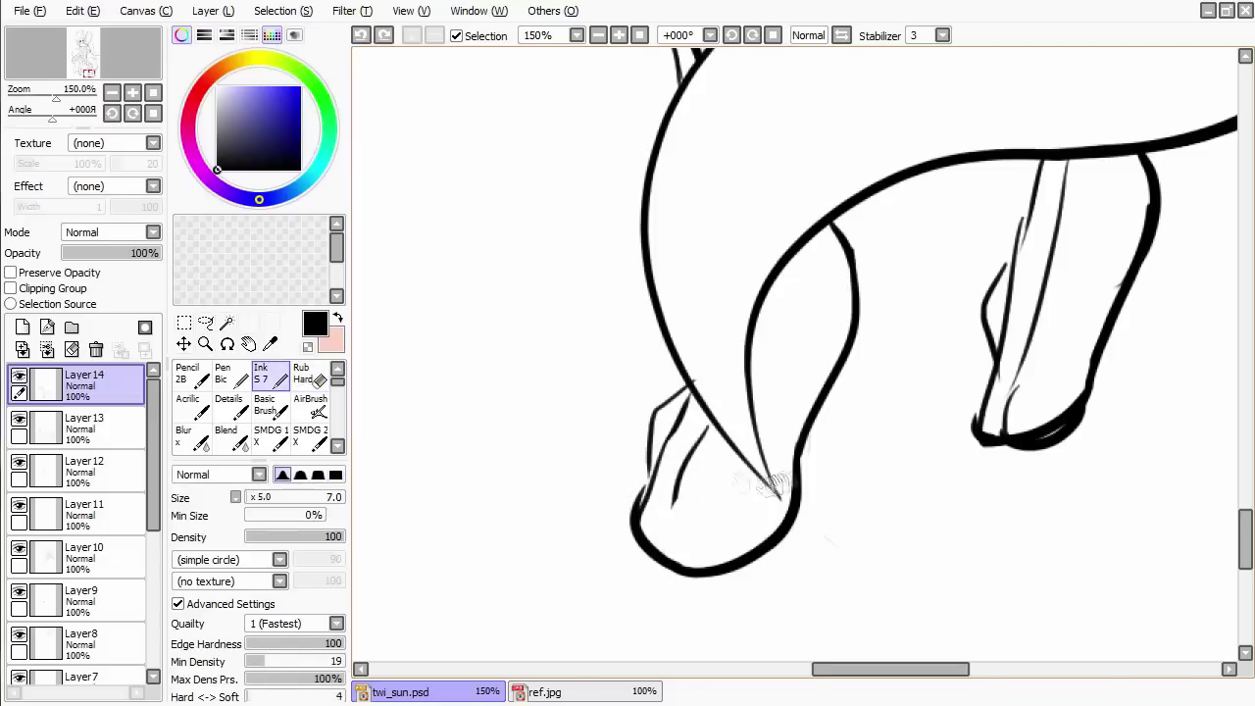
Smooth the left foot's right side and redraw its left edge from the angular projection down toward the sole.
scroll(790, 476, "up", 2)
mouse_move(798, 412)
left_mouse_down()
mouse_move(753, 569)
mouse_move(761, 524)
left_mouse_up()
key("e")
key("n")
key("e")
key("n")
left_click_drag(651, 473, 600, 567)
key("ctrl+z")
left_click_drag(651, 473, 599, 567)
Trim the line joints on the left foot and re-ink its inner contour line down toward the sole.
key("e")
key("n")
key("e")
key("n")
key("e")
key("n")
left_click_drag(654, 600, 647, 500)
key("e")
key("n")
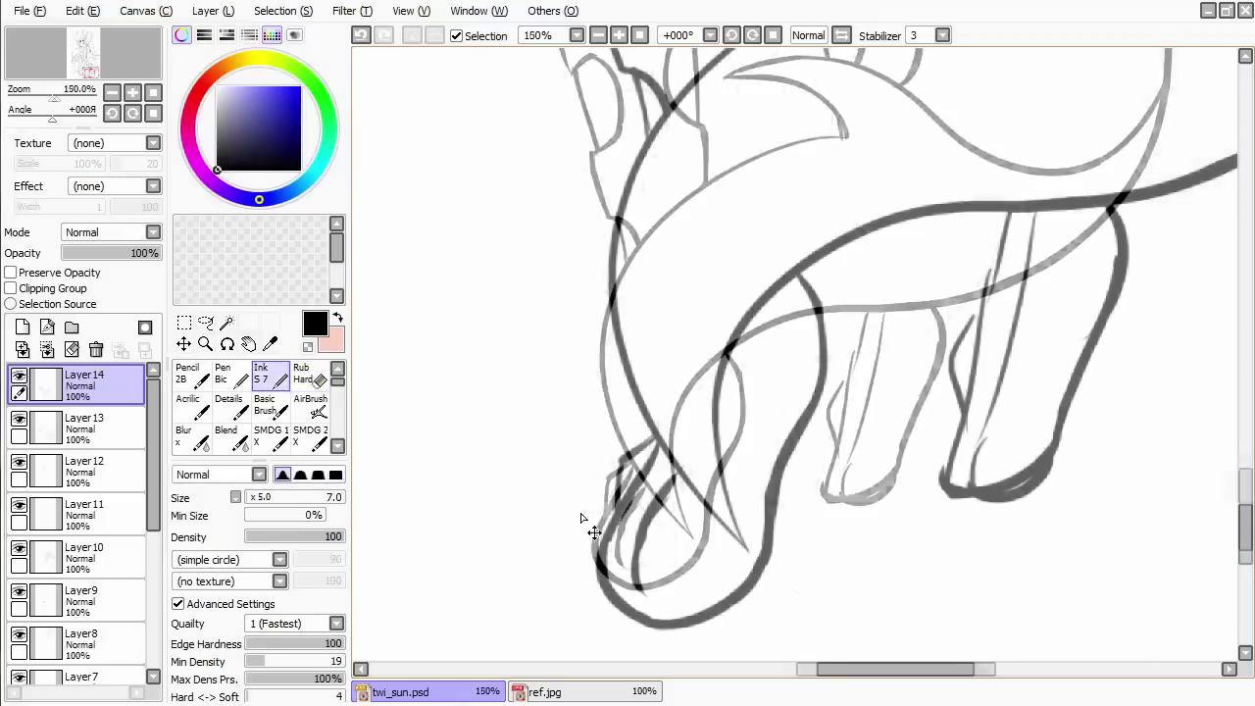
Check the boot shape in ref.jpg, then reshape the left foot's lower-left end into a flat-soled corner.
left_click(545, 692)
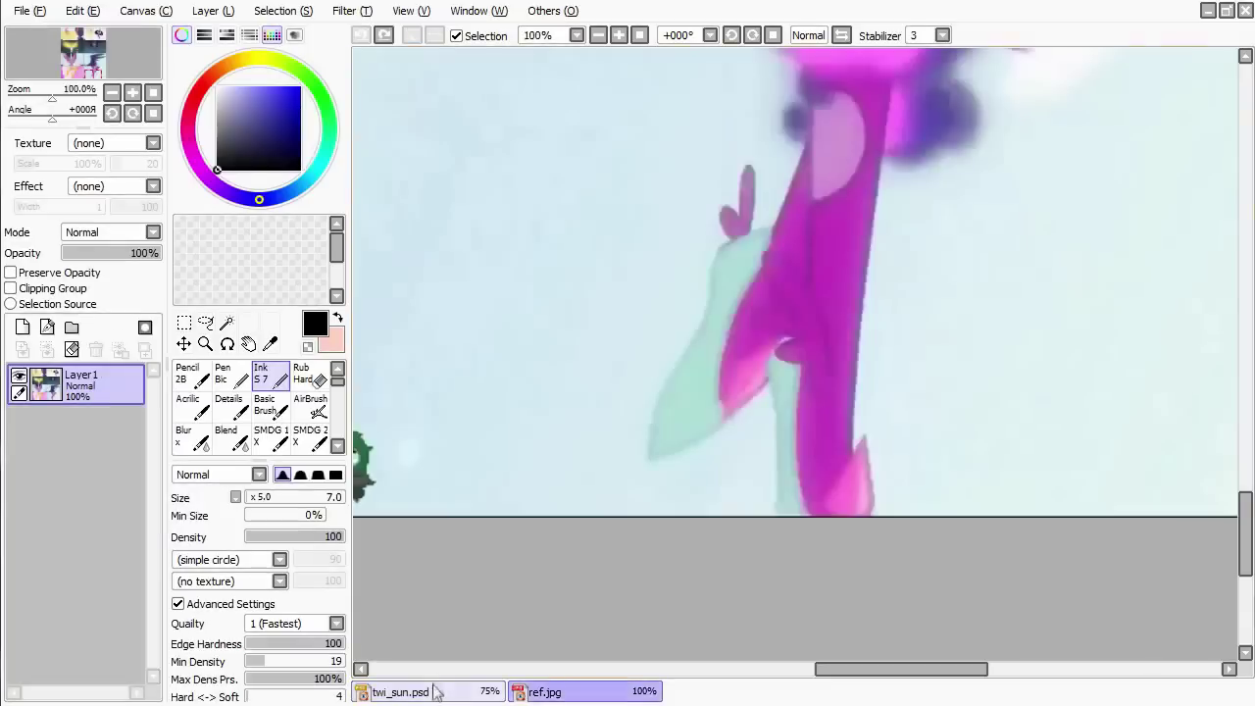
left_click(437, 692)
key("e")
left_click_drag(647, 559, 662, 505)
key("n")
scroll(655, 567, "up", 2)
key("e")
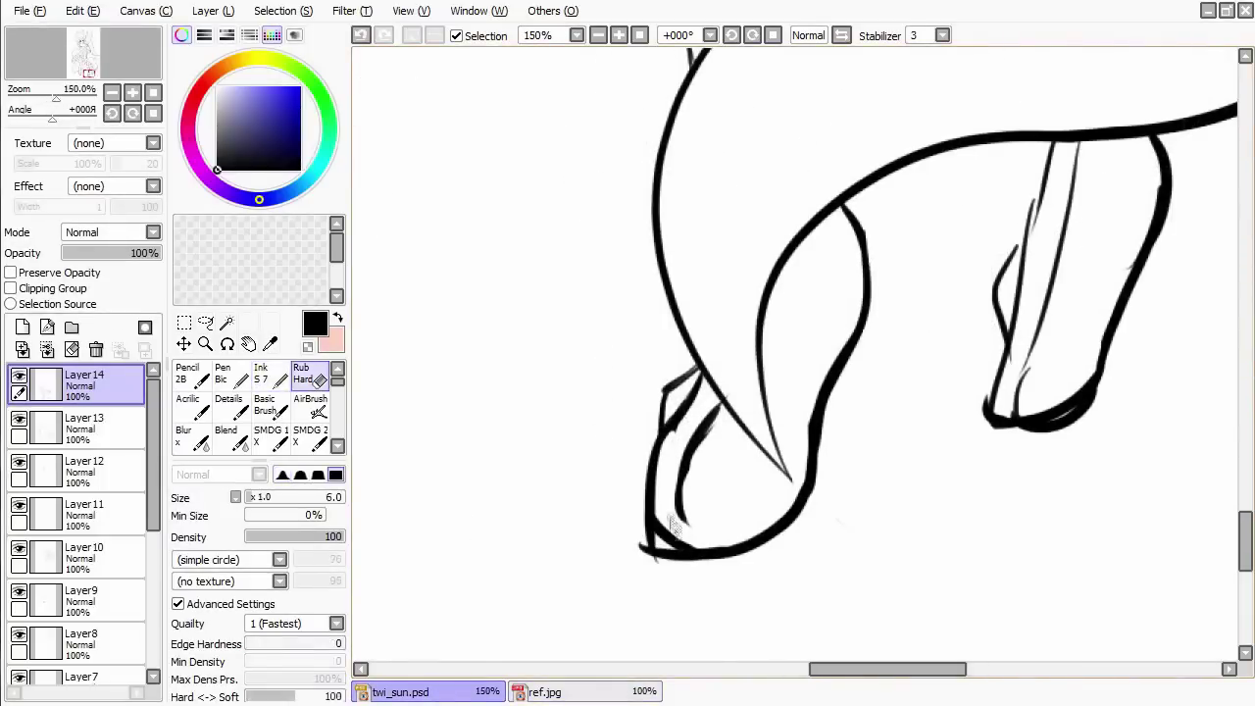
key("n")
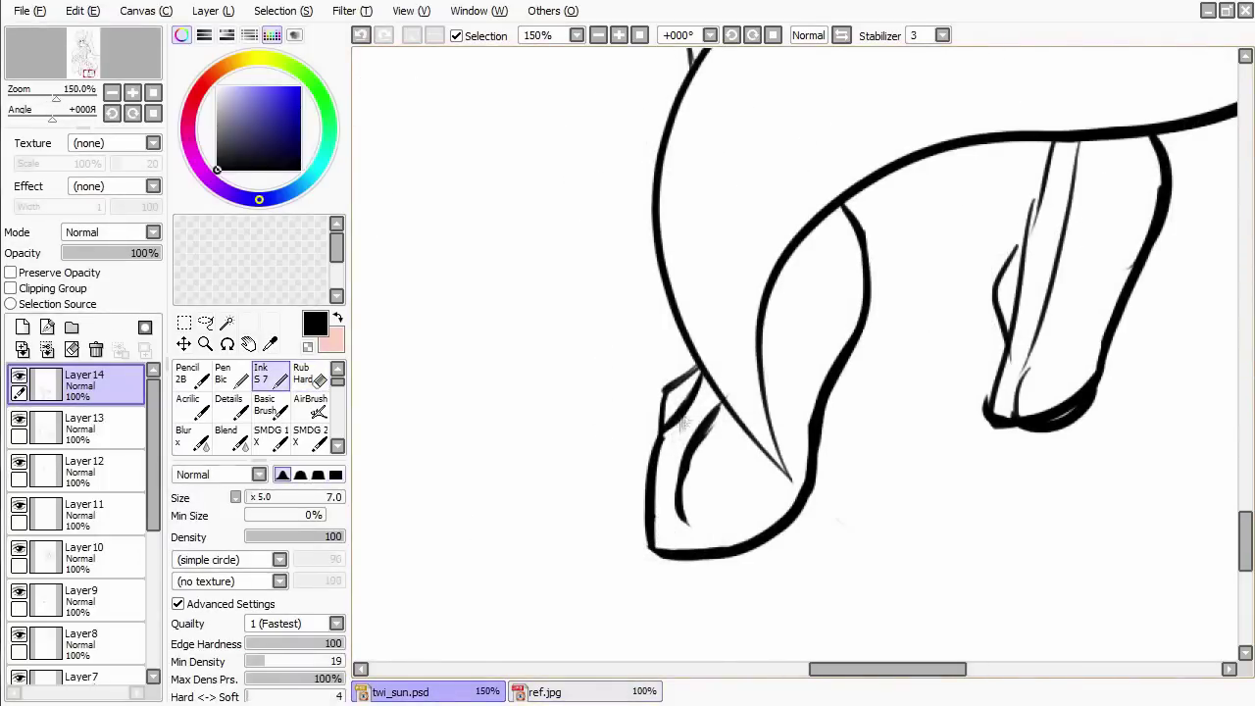
Clean up the lower end of the left foot's inner contour line.
key("e")
mouse_move(689, 502)
left_mouse_down()
mouse_move(698, 441)
mouse_move(682, 520)
left_mouse_up()
key("n")
Erase the right foot's doubled sole lines and re-ink the sole and right side as one smooth outline.
key("e")
mouse_move(1005, 425)
left_mouse_down()
mouse_move(877, 424)
mouse_move(868, 401)
mouse_move(956, 392)
left_mouse_up()
key("n")
key("ctrl+z")
mouse_move(853, 441)
left_mouse_down()
mouse_move(951, 394)
mouse_move(938, 402)
left_mouse_up()
left_click_drag(955, 355, 913, 409)
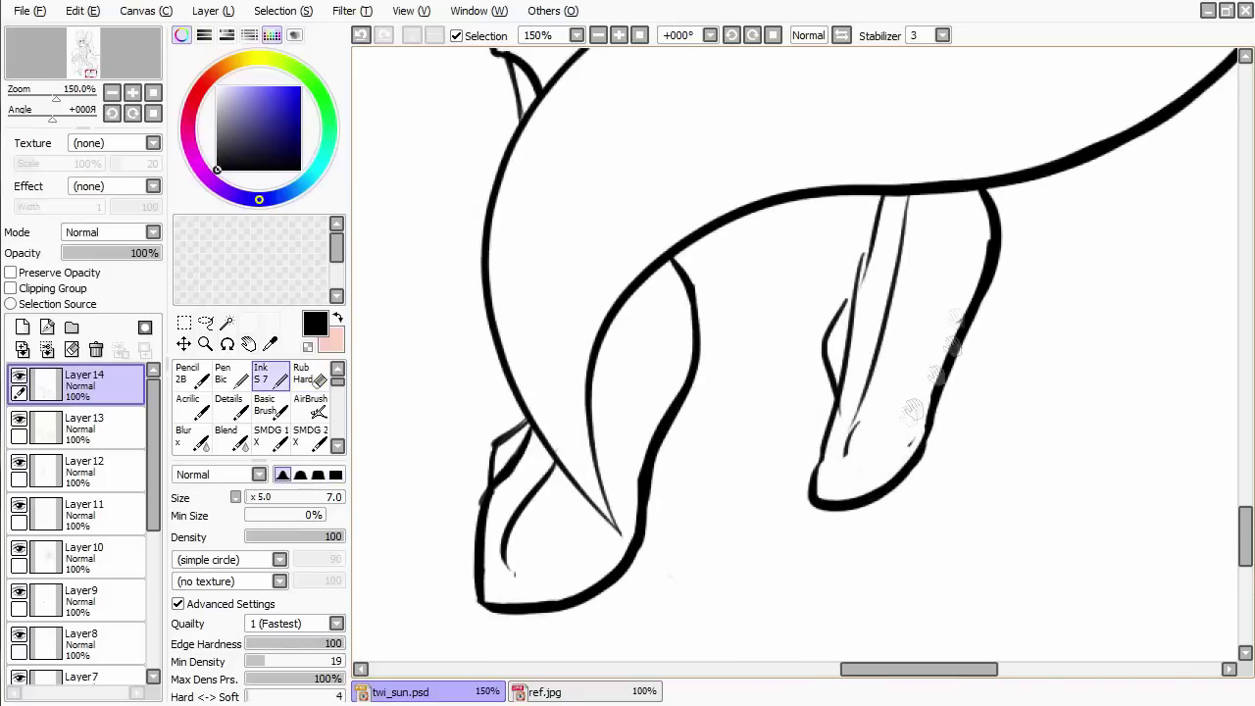
Erase the right foot's left edge and inner contour line, then re-ink both as smooth curves from the tail to the sole.
key("e")
left_click_drag(824, 412, 859, 365)
left_click_drag(851, 420, 887, 245)
key("n")
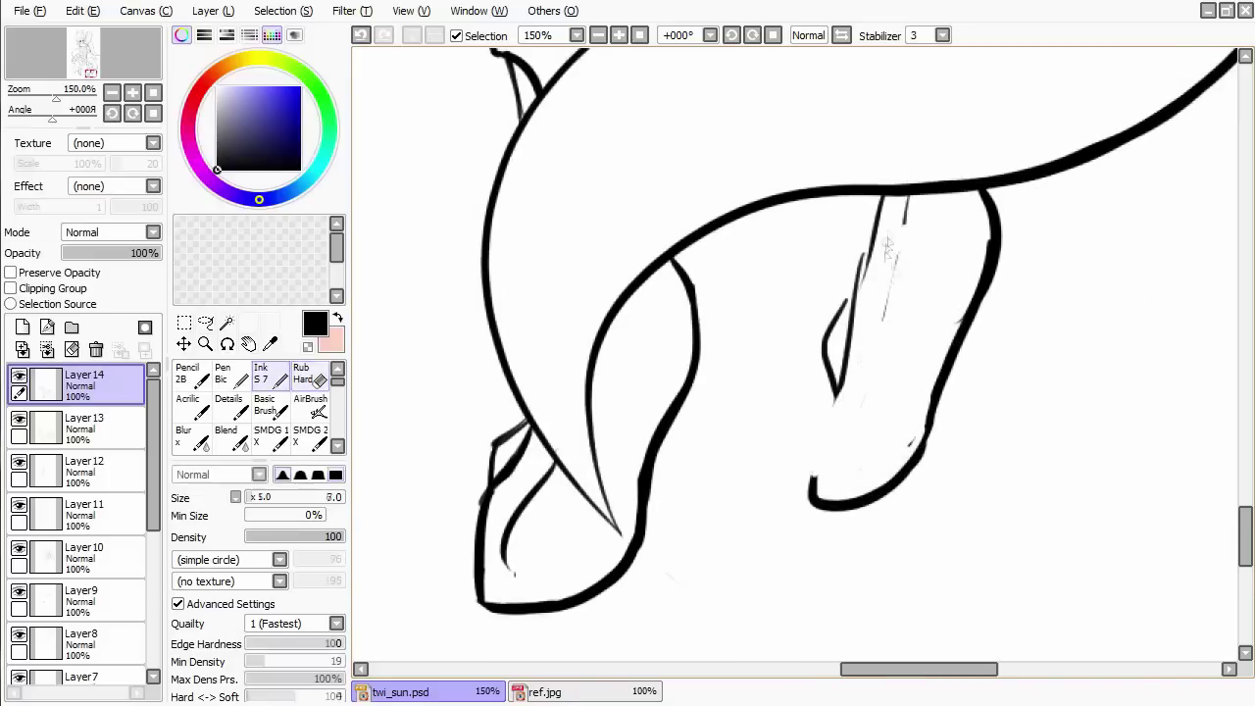
left_click_drag(894, 196, 828, 421)
left_click_drag(843, 338, 809, 505)
left_click_drag(907, 201, 824, 461)
key("ctrl+z")
scroll(796, 494, "down", 4)
scroll(796, 494, "up", 4)
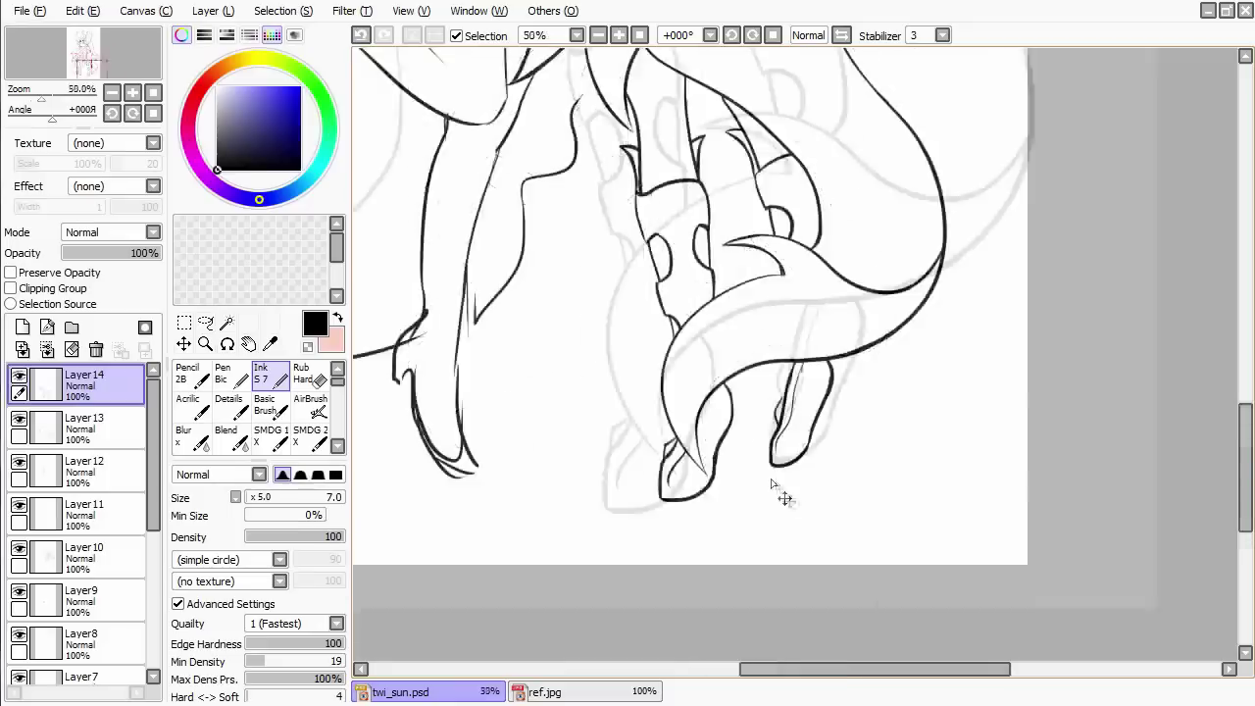
Ink a small angular projection on the right foot's left edge and smooth the foot's right side.
key("e")
left_click_drag(825, 312, 810, 382)
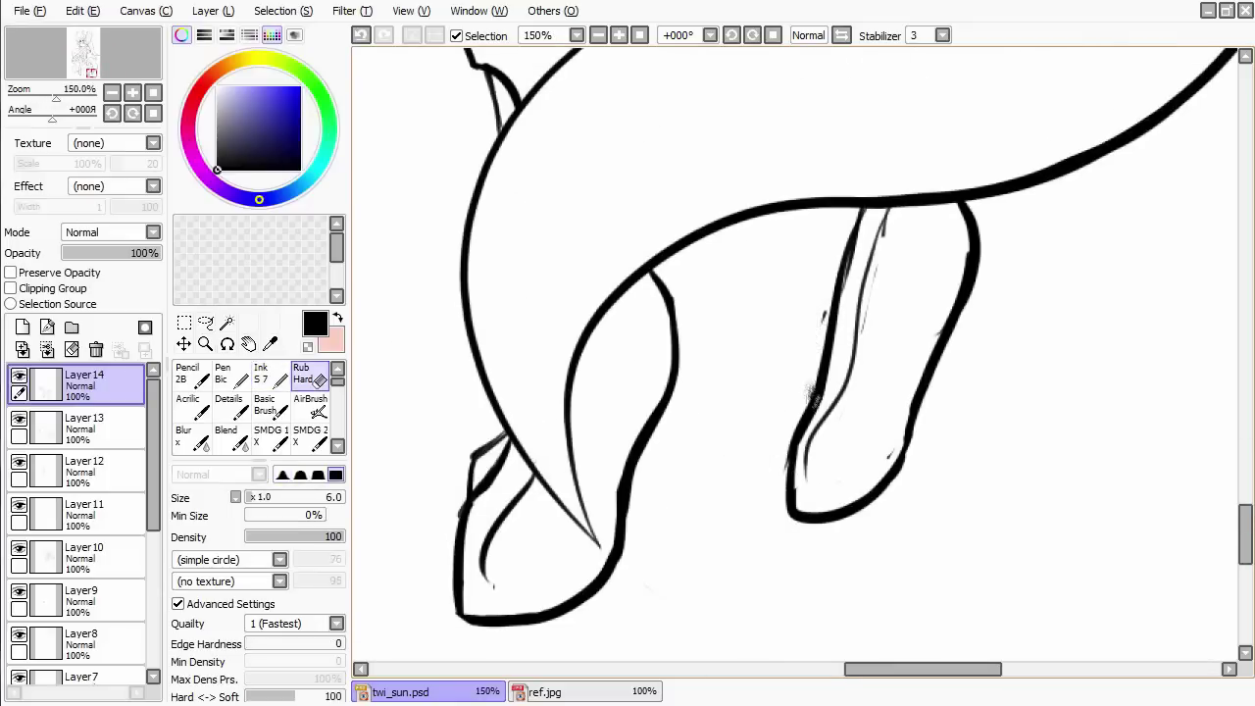
key("n")
key("ctrl+z")
key("e")
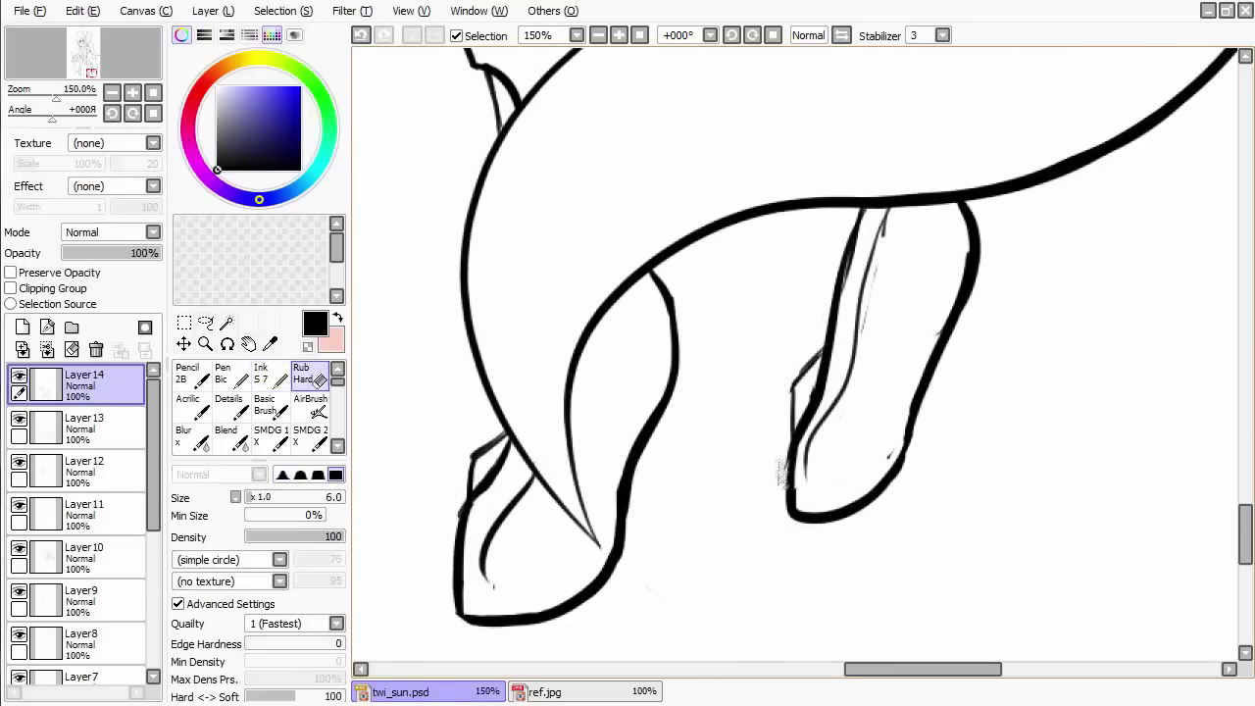
key("n")
left_click_drag(951, 333, 897, 461)
key("e")
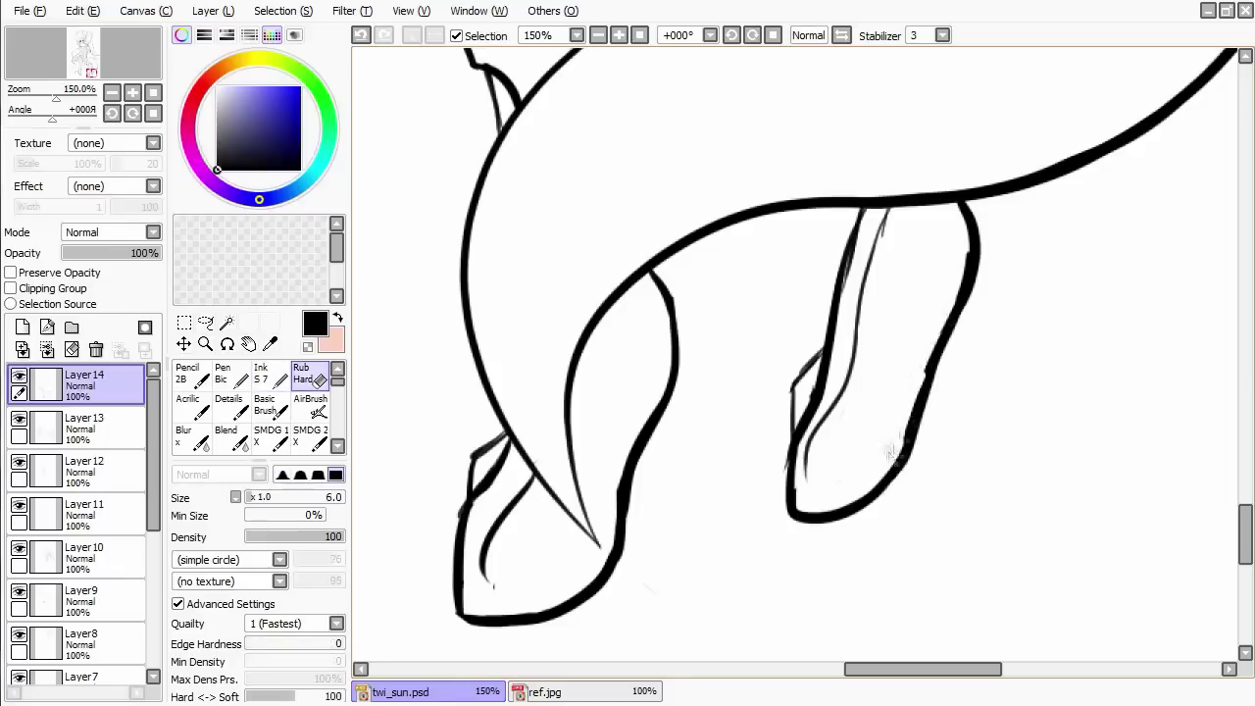
Re-ink the upper right curve of the left foot and tidy the right foot's upper lines where they meet the tail.
key("n")
left_click_drag(694, 284, 706, 335)
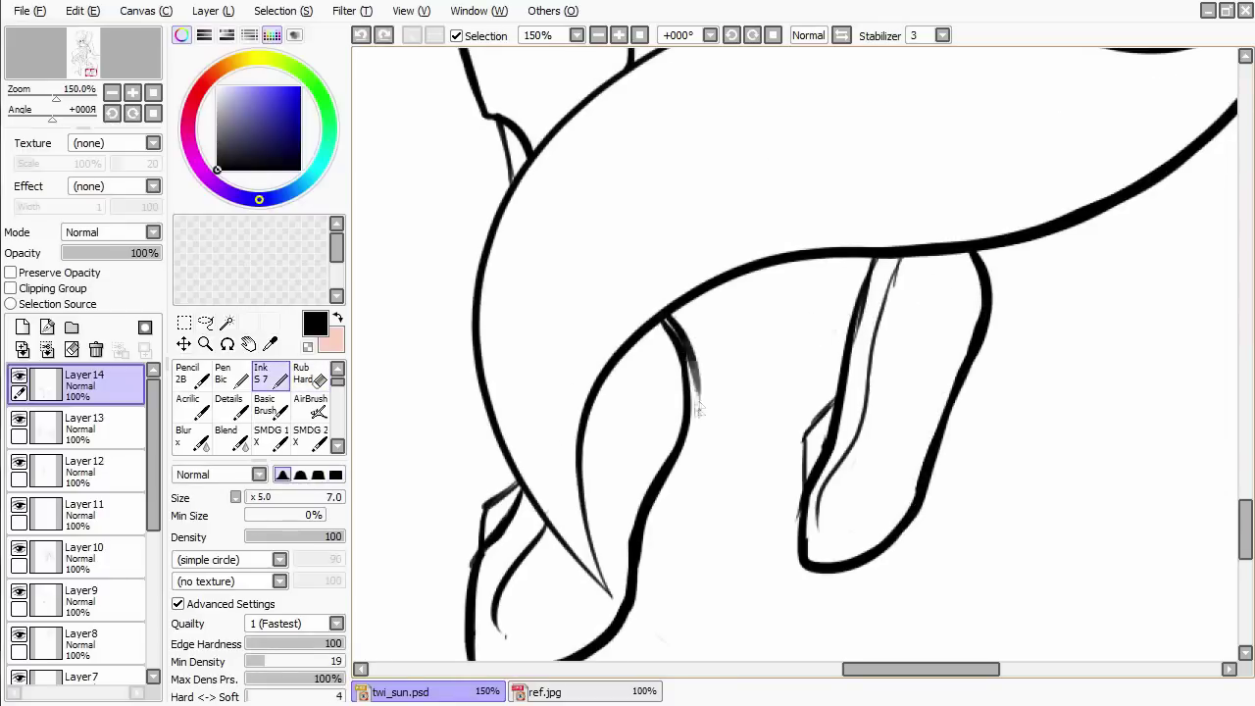
key("e")
left_click_drag(900, 264, 882, 382)
left_click_drag(872, 262, 853, 329)
key("n")
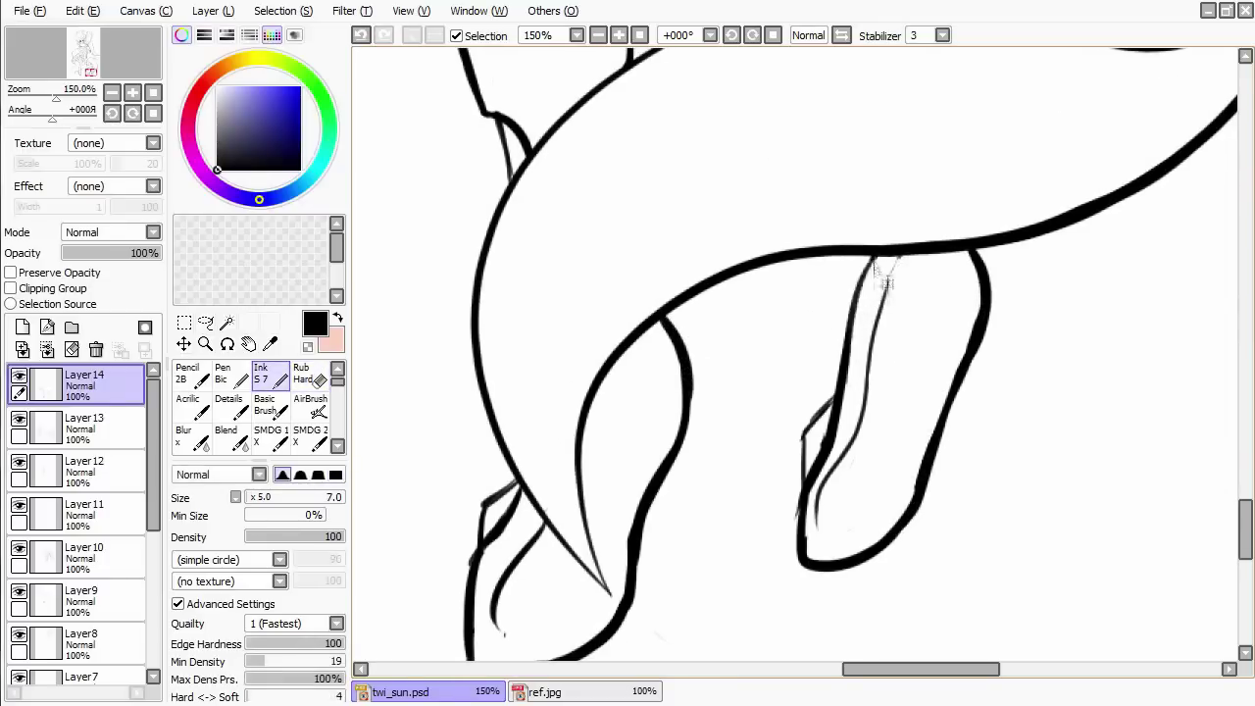
left_click_drag(874, 257, 849, 345)
key("e")
key("n")
scroll(905, 510, "down", 4)
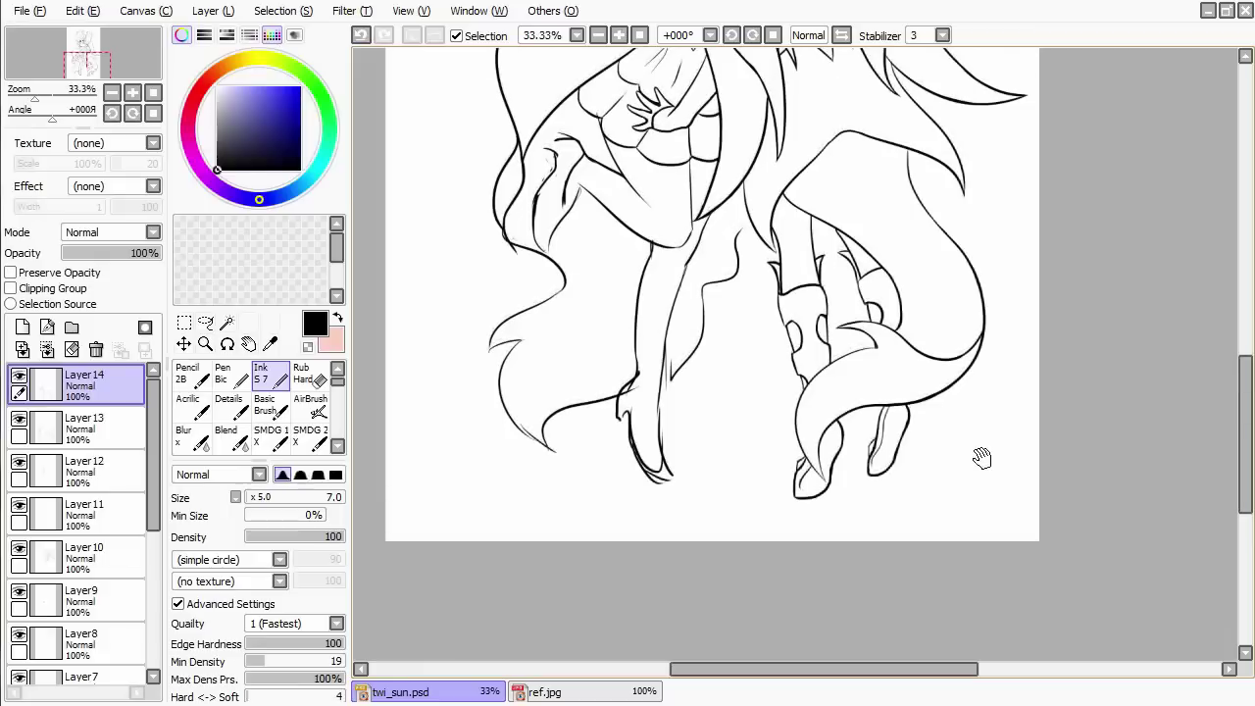
Extend the inner contour line of each foot into a small rounded hook just below the tail edge.
scroll(983, 461, "up", 2)
scroll(984, 461, "up", 1)
key("e")
key("n")
left_click_drag(691, 355, 740, 329)
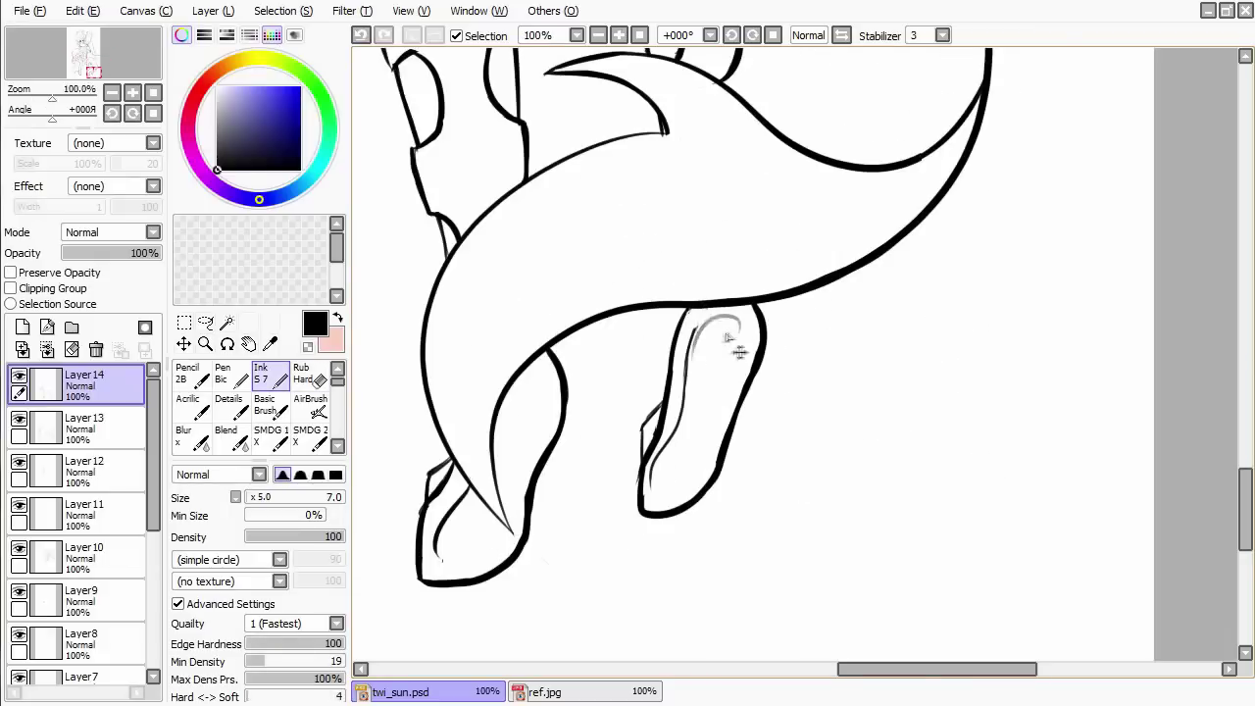
scroll(684, 321, "up", 1)
key("e")
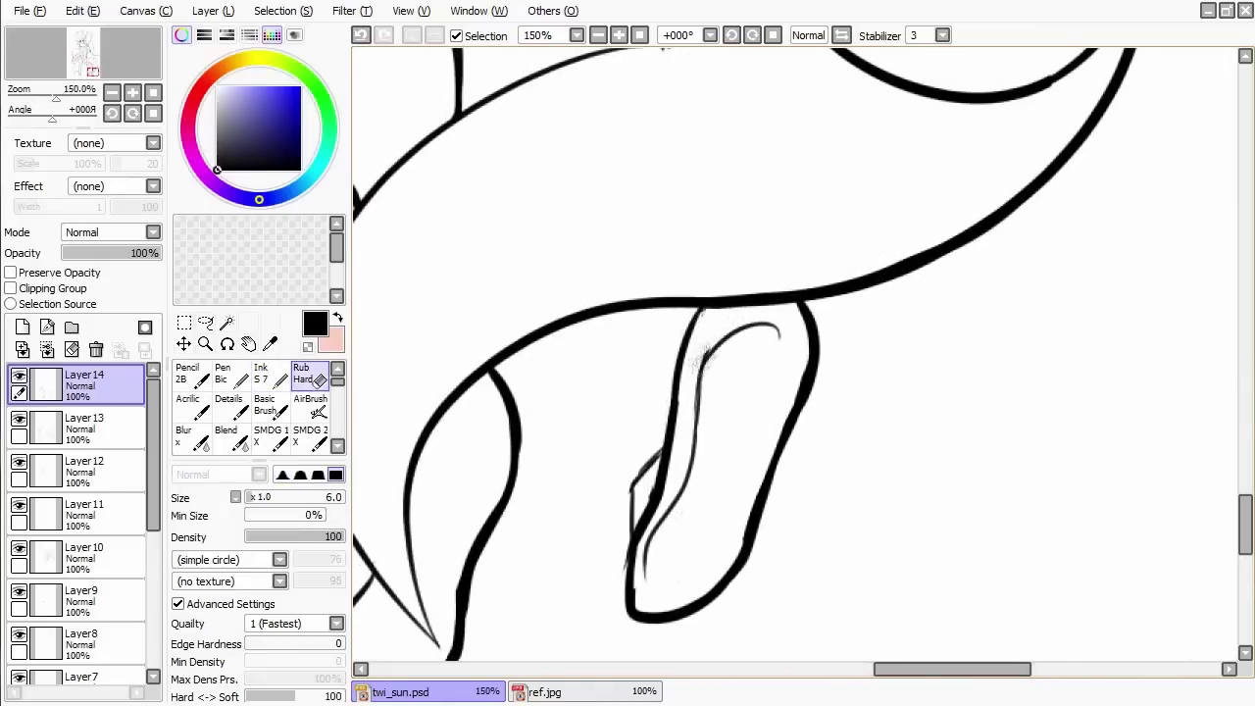
key("n")
key("e")
key("n")
scroll(699, 368, "down", 5)
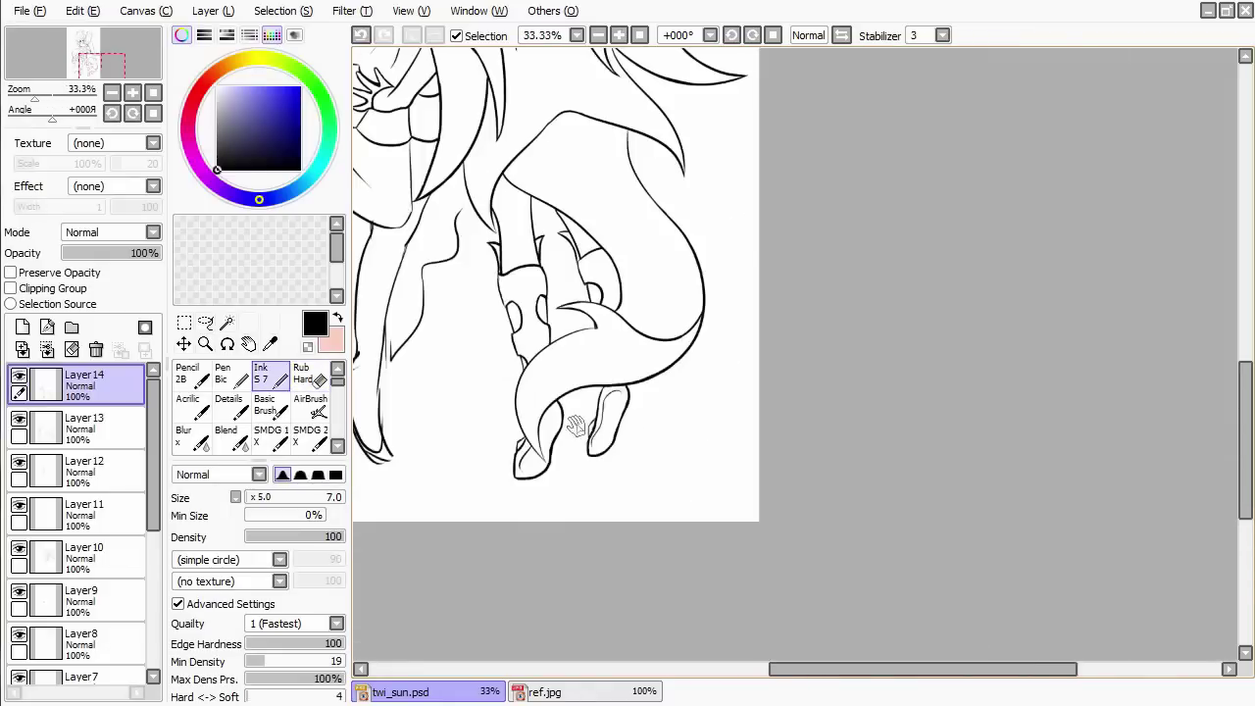
scroll(939, 462, "up", 5)
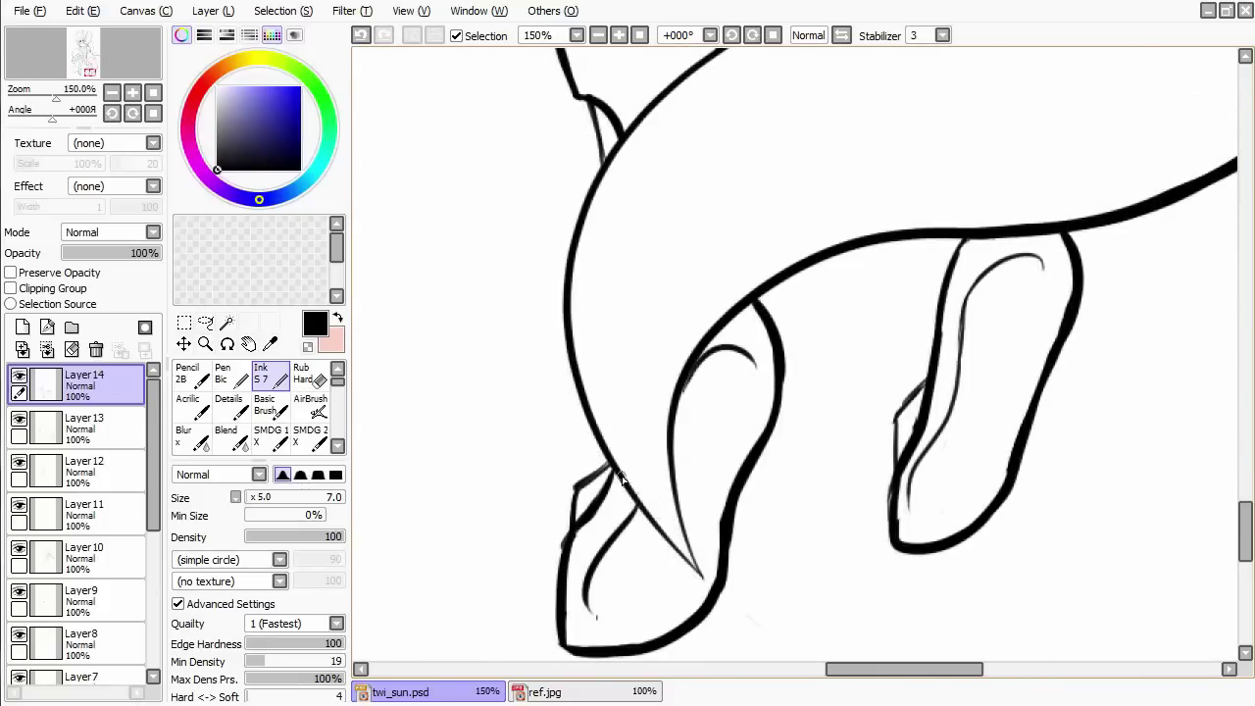
Select the right foot below the tail on Layer14 and adjust it slightly with a transform.
scroll(621, 477, "down", 4)
scroll(993, 525, "down", 1)
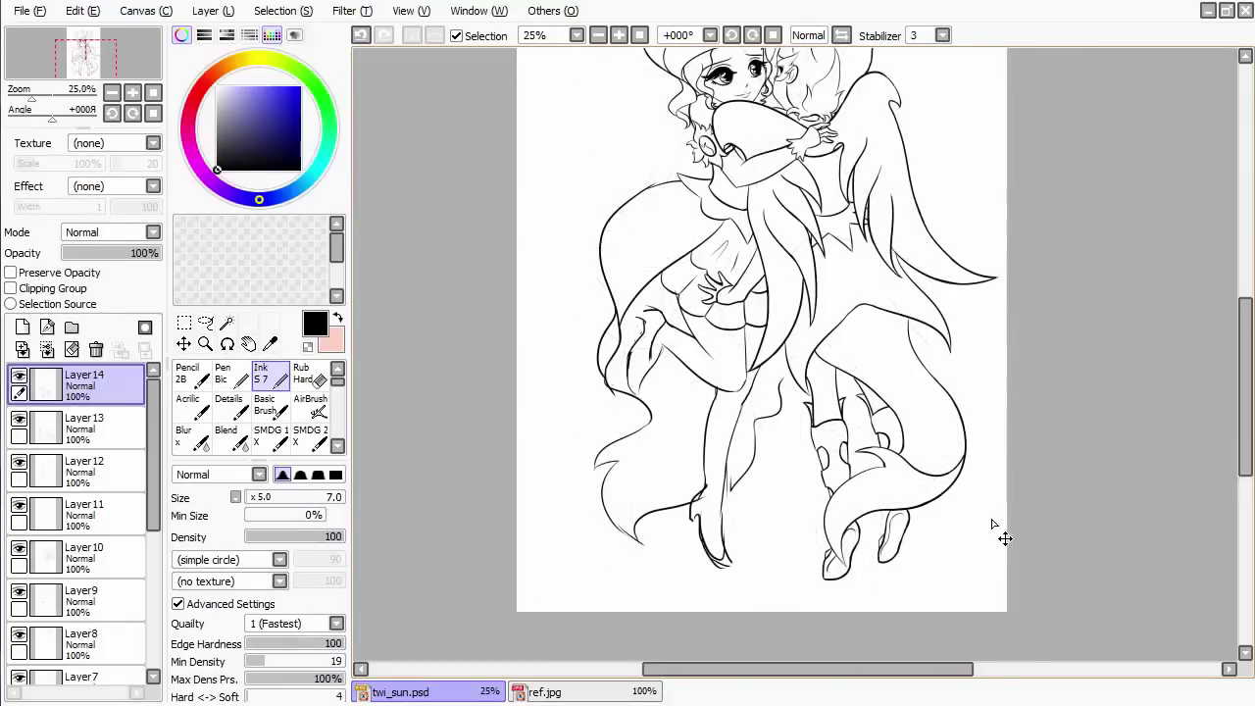
scroll(992, 525, "up", 4)
key("m")
left_click_drag(644, 325, 777, 564)
key("ctrl+t")
mouse_move(778, 437)
left_mouse_down()
mouse_move(748, 428)
mouse_move(762, 428)
left_mouse_up()
key("Return")
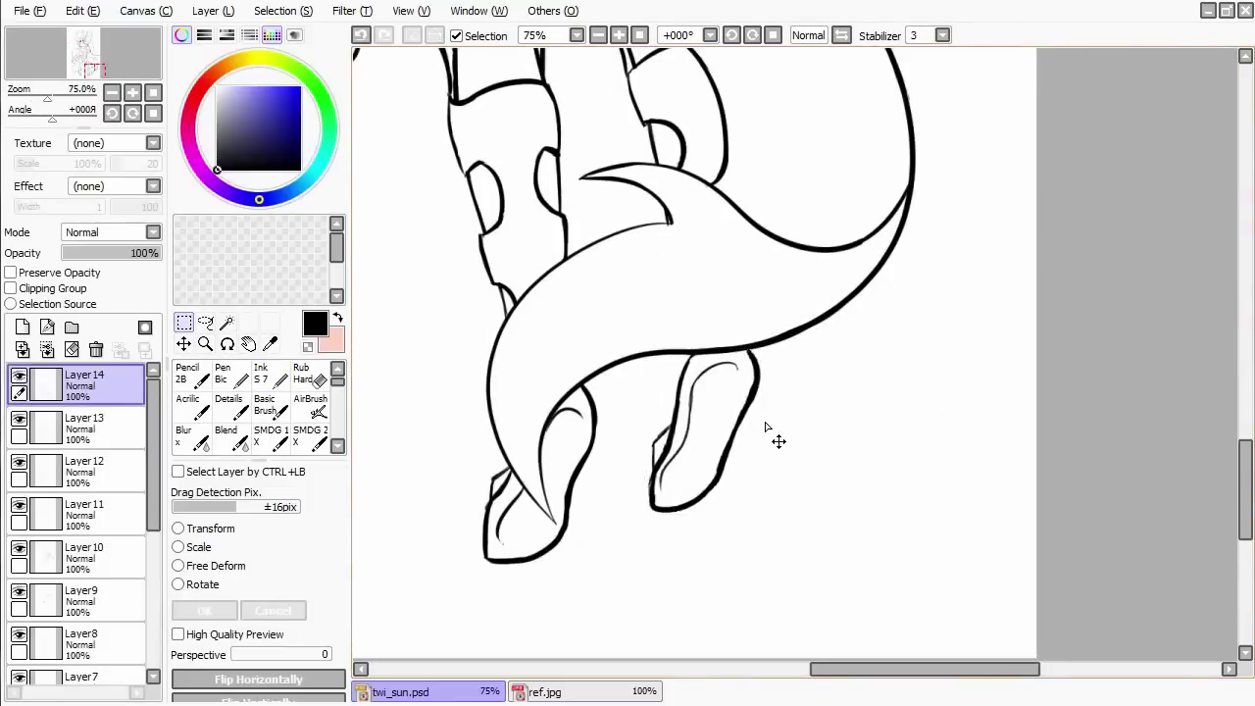
Lasso the forearm lines around the waist on Layer9, nudge them slightly and drop the selection.
scroll(765, 421, "down", 4)
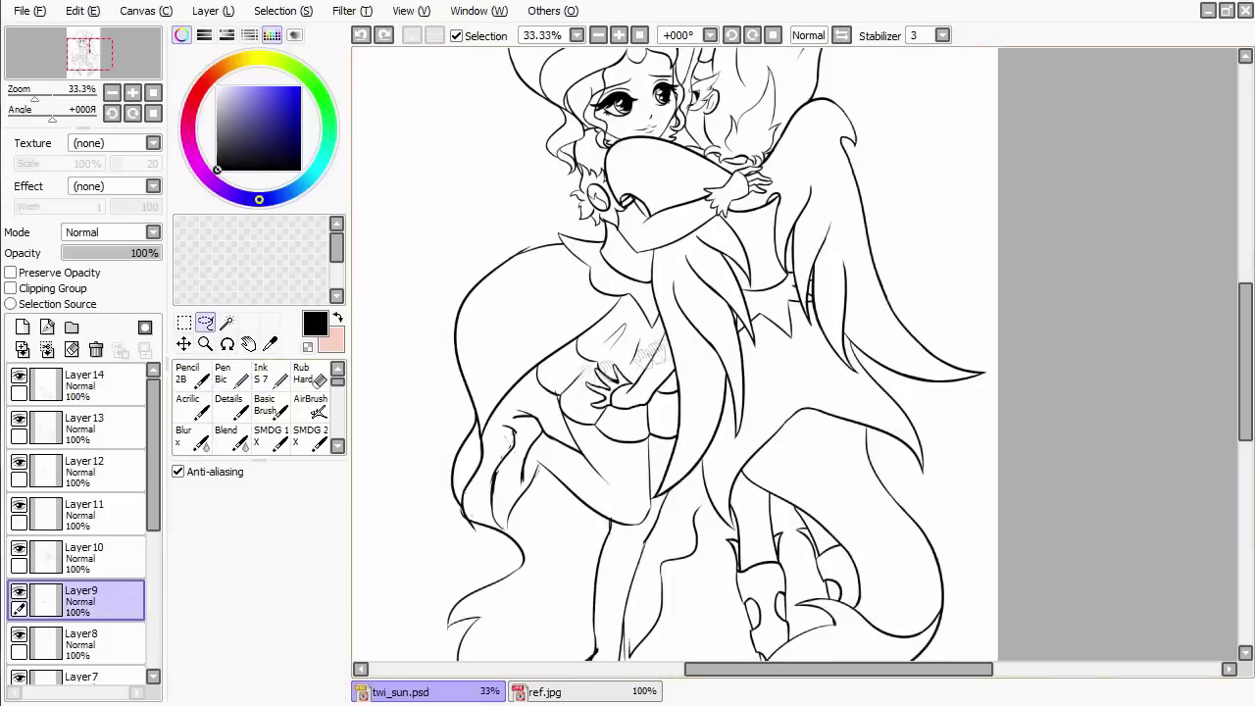
left_click_drag(677, 365, 674, 371)
left_click_drag(722, 320, 729, 319)
key("ctrl+d")
scroll(730, 319, "down", 2)
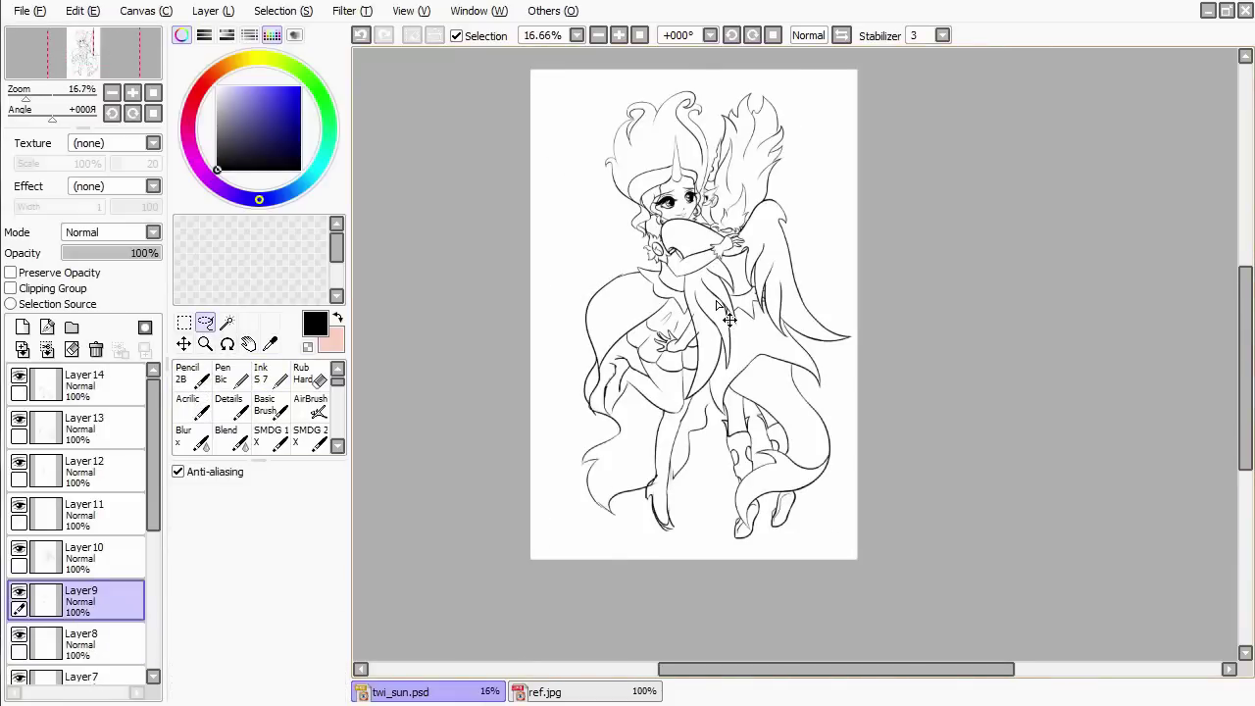
Erase the forearm line ends overlapping the hair and, on Layer12, the body line running beside the hand's fingers.
scroll(730, 318, "up", 6)
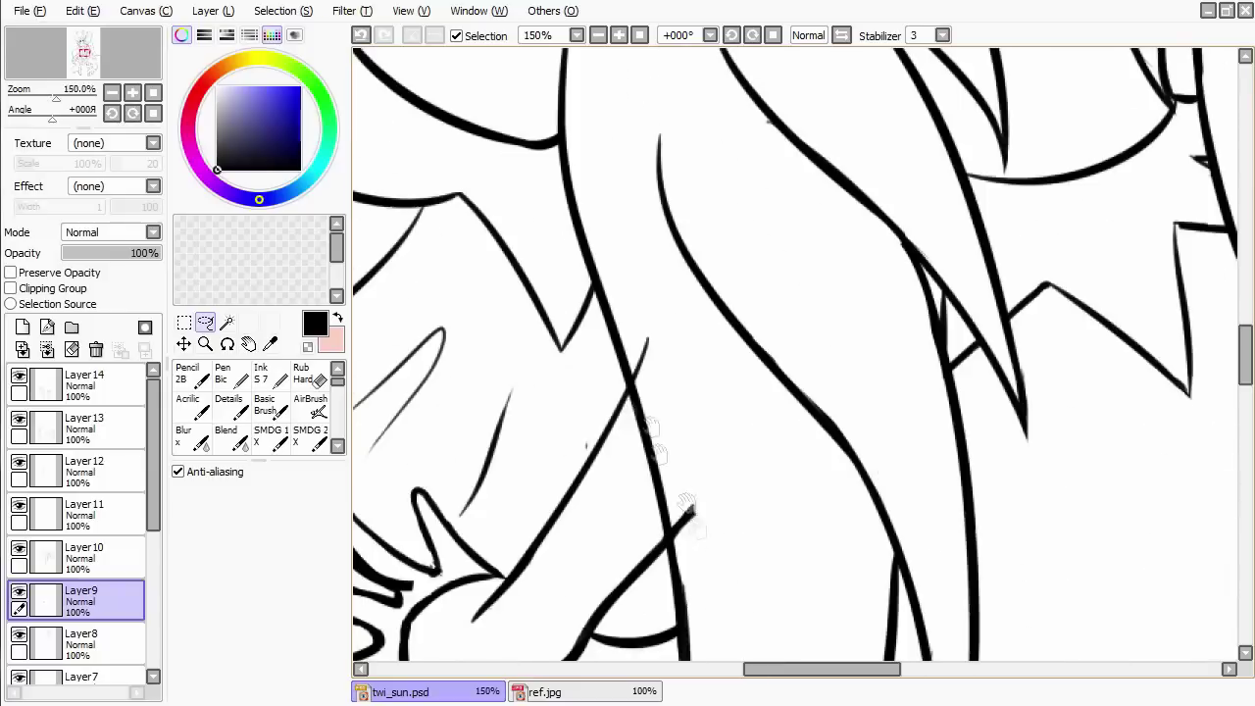
key("e")
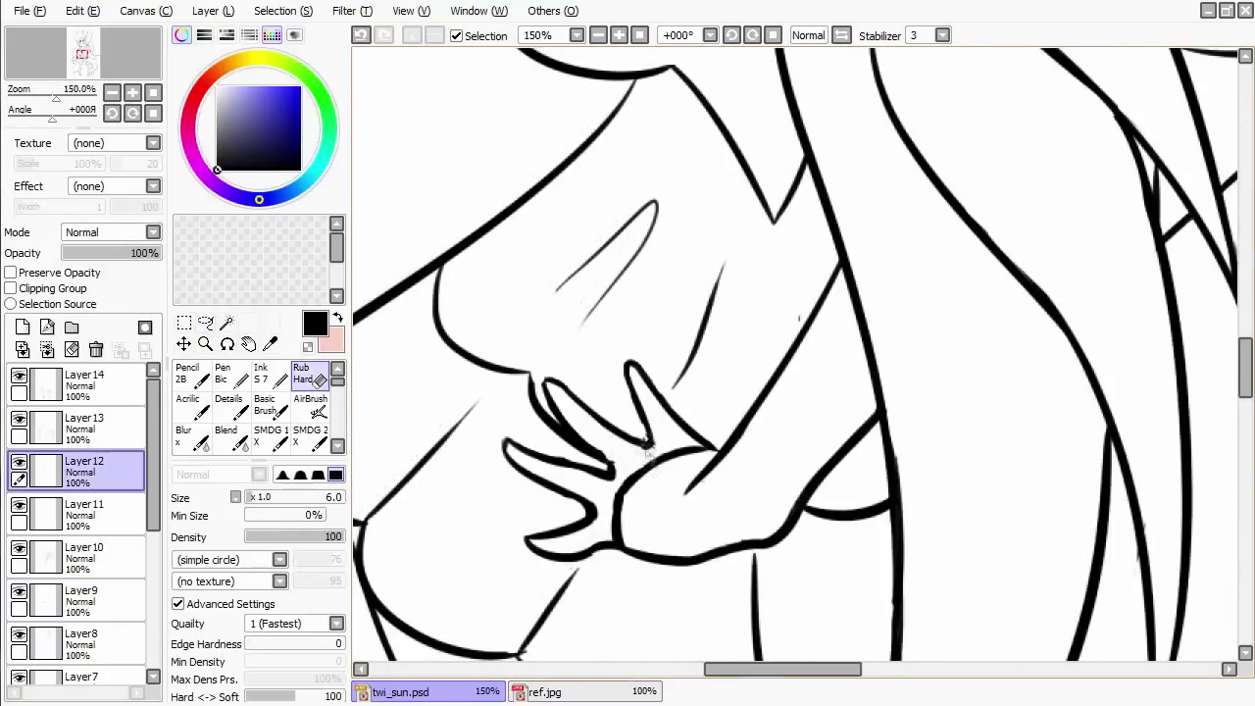
key("ctrl+z")
key("e")
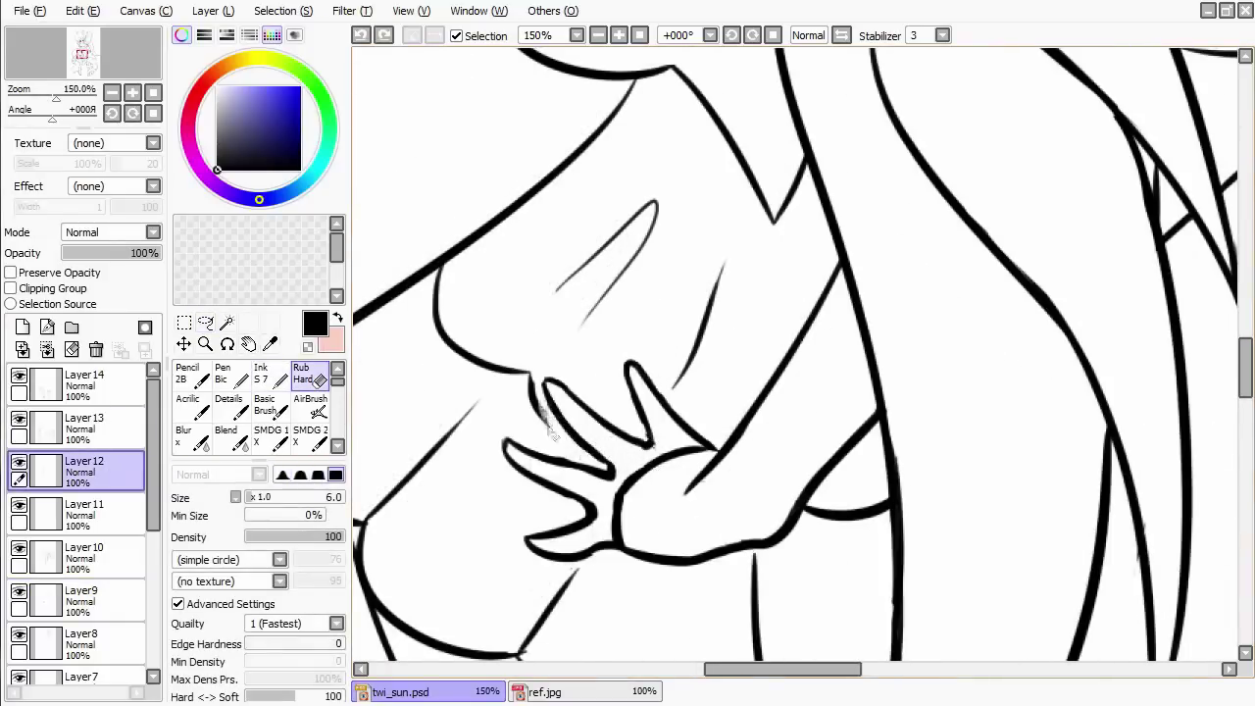
left_click_drag(527, 373, 588, 461)
scroll(588, 461, "down", 5)
mouse_move(858, 598)
left_mouse_down()
mouse_move(857, 461)
mouse_move(834, 480)
left_mouse_up()
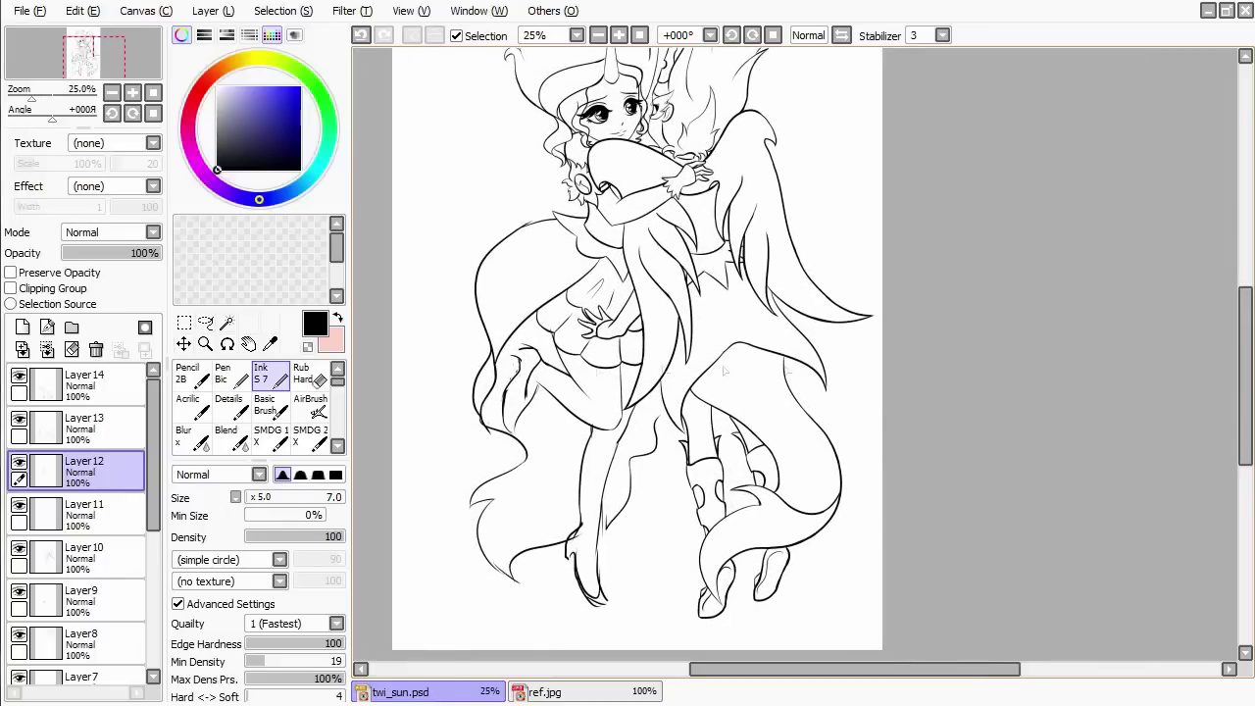
Toggle Layer13's visibility to check its contents and examine the full-figure leg and boot proportions in ref.jpg.
double_click(98, 471)
key("Escape")
left_click(18, 418)
left_click(19, 419)
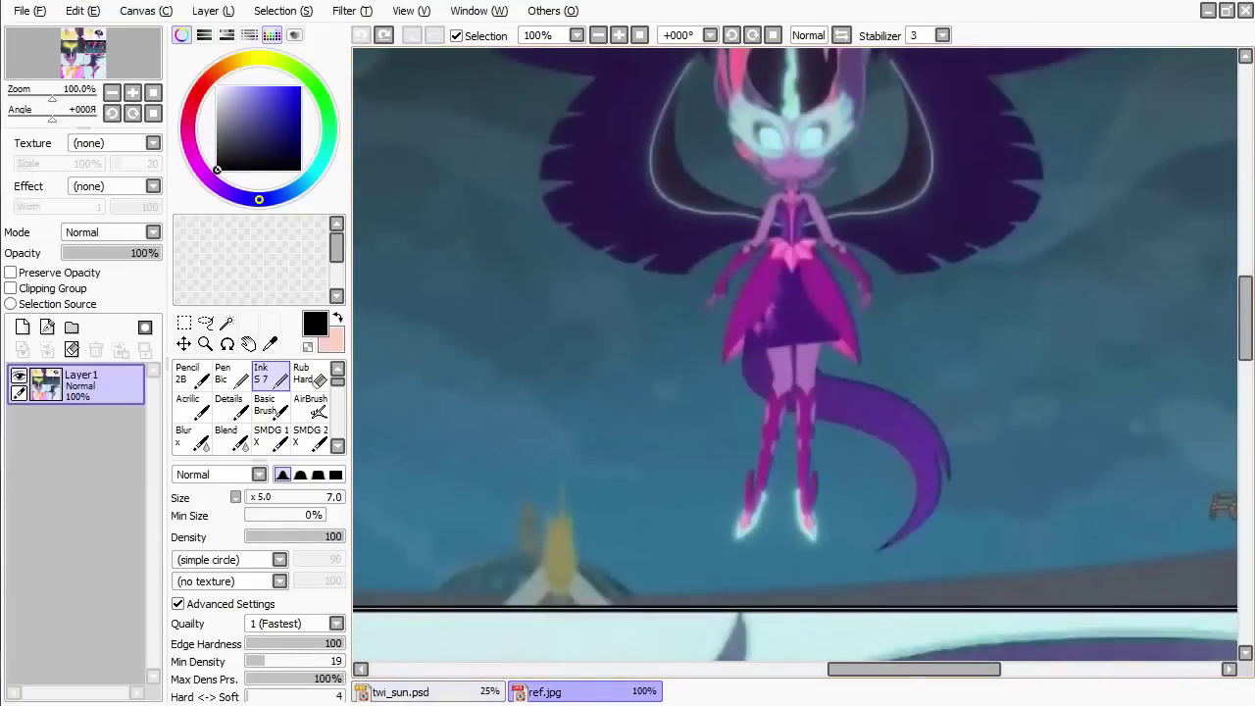
left_click(399, 692)
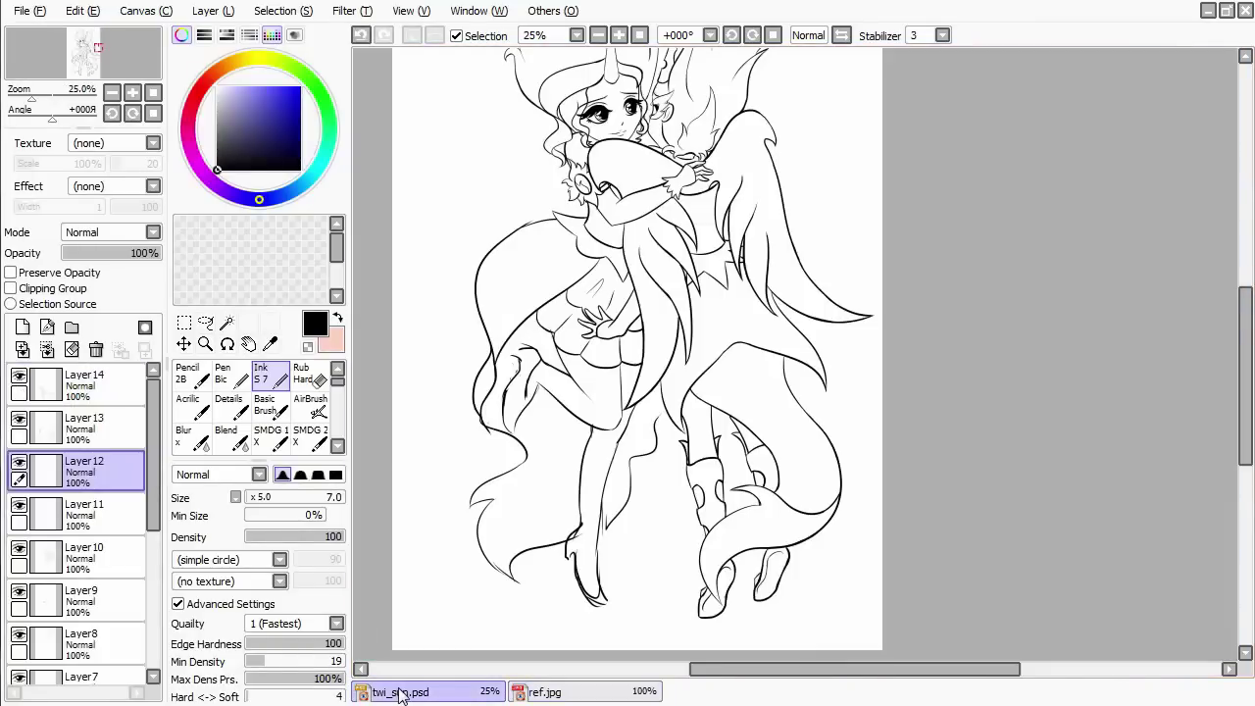
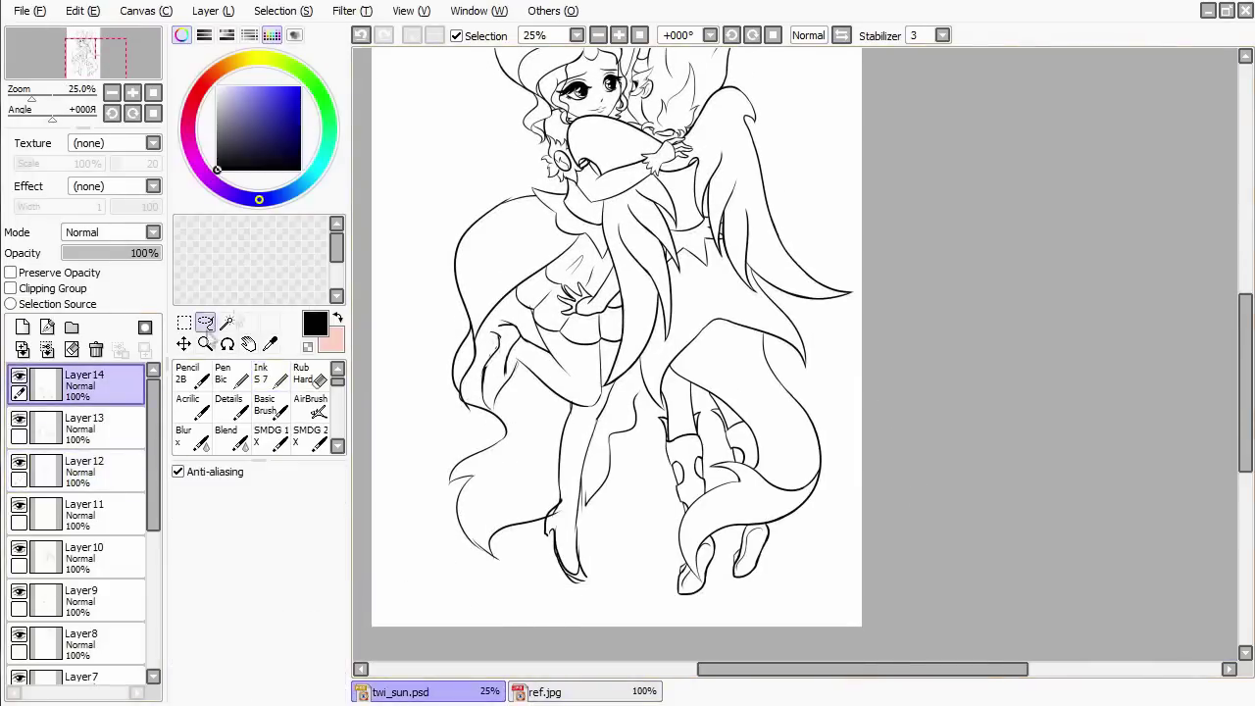
Lasso the right character's hip and tail lines on Layer13 and move them down slightly.
left_click_drag(851, 461, 845, 417)
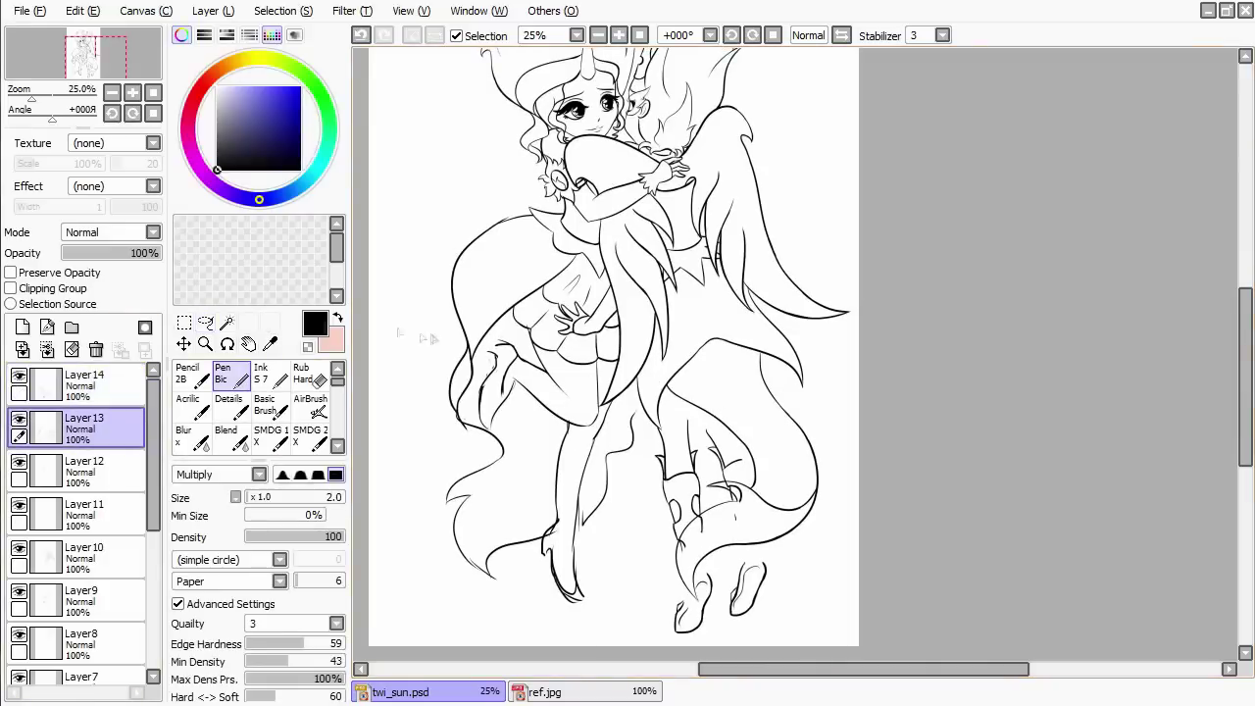
key("a")
left_click_drag(830, 416, 753, 426)
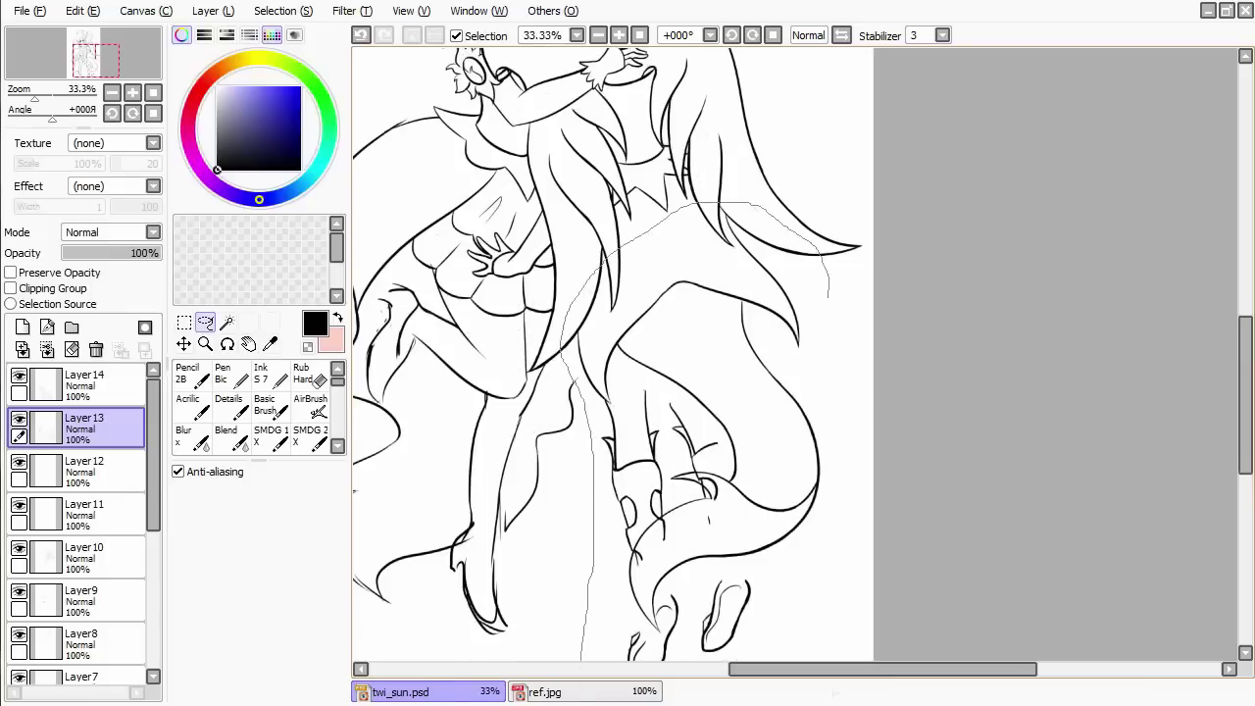
key("ctrl+t")
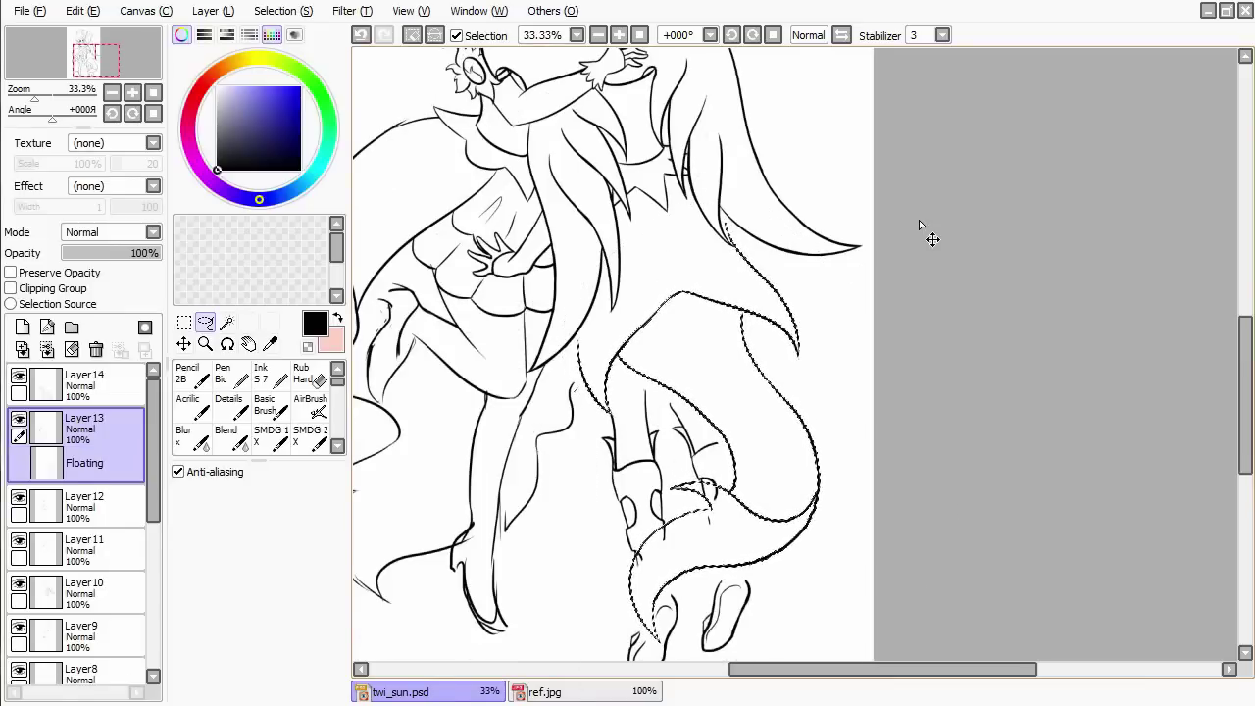
key("Return")
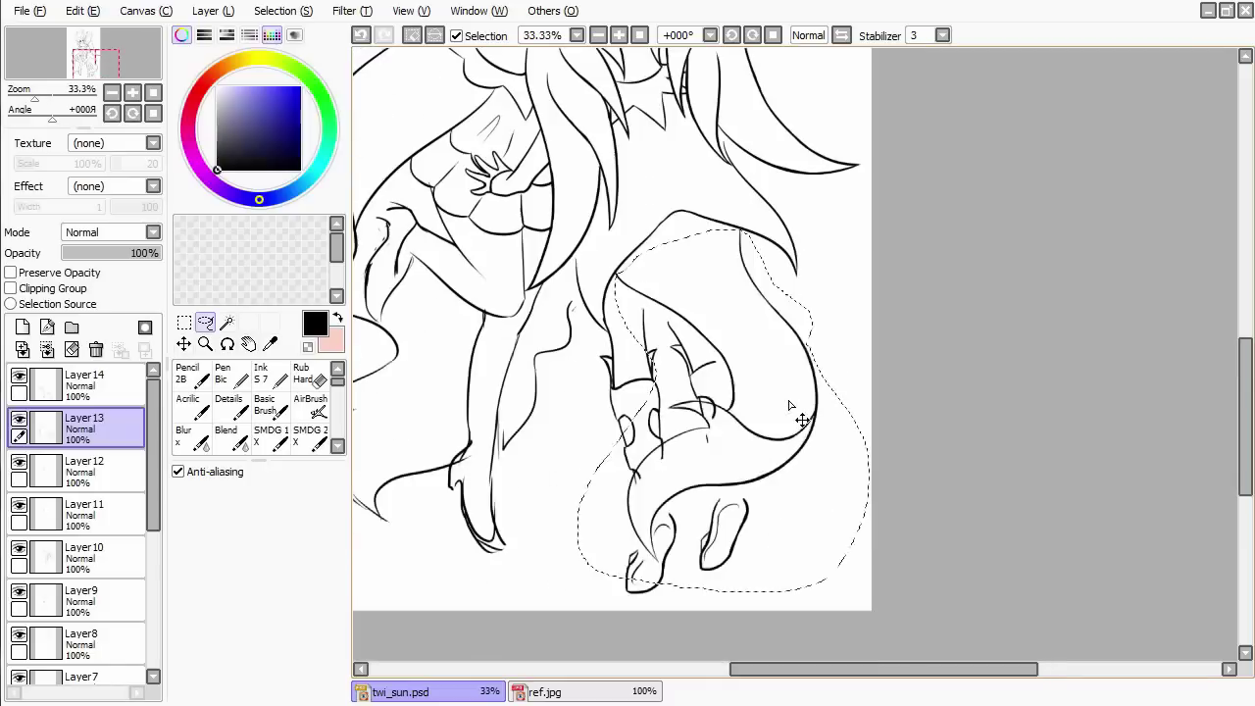
Select only the tail below the hip line on Layer13, shift it down slightly and drop the selection.
key("ctrl+t")
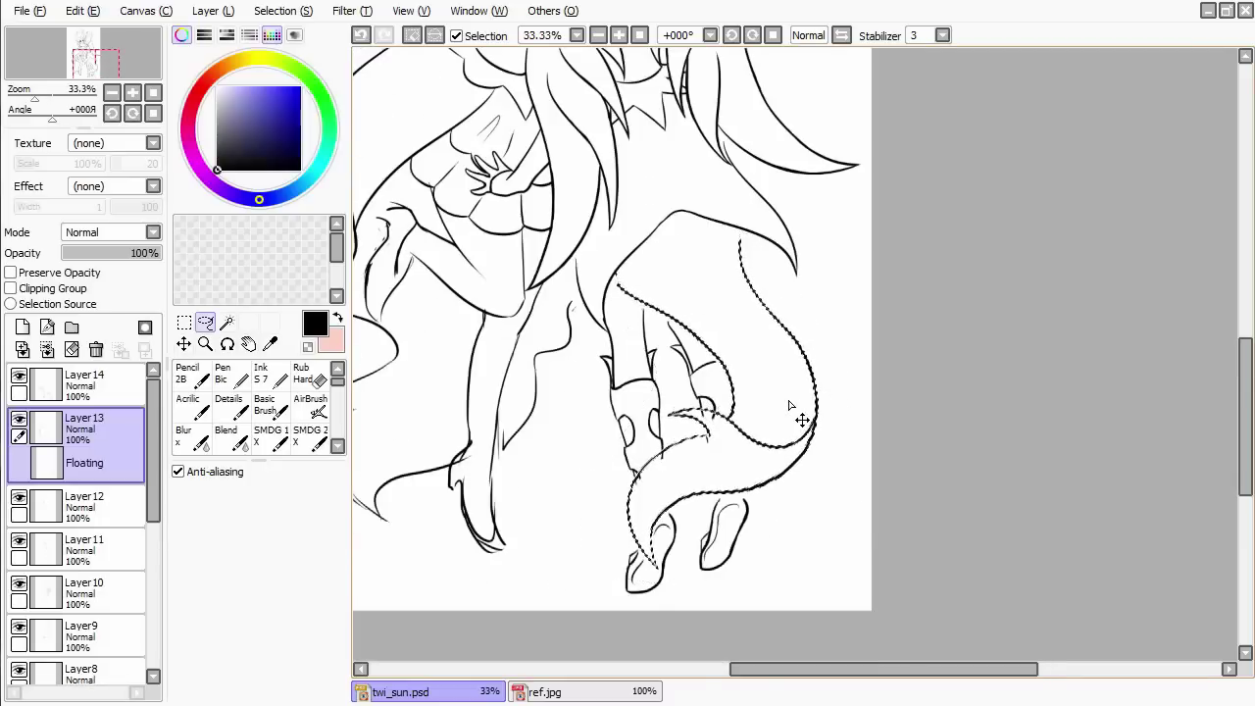
key("Return")
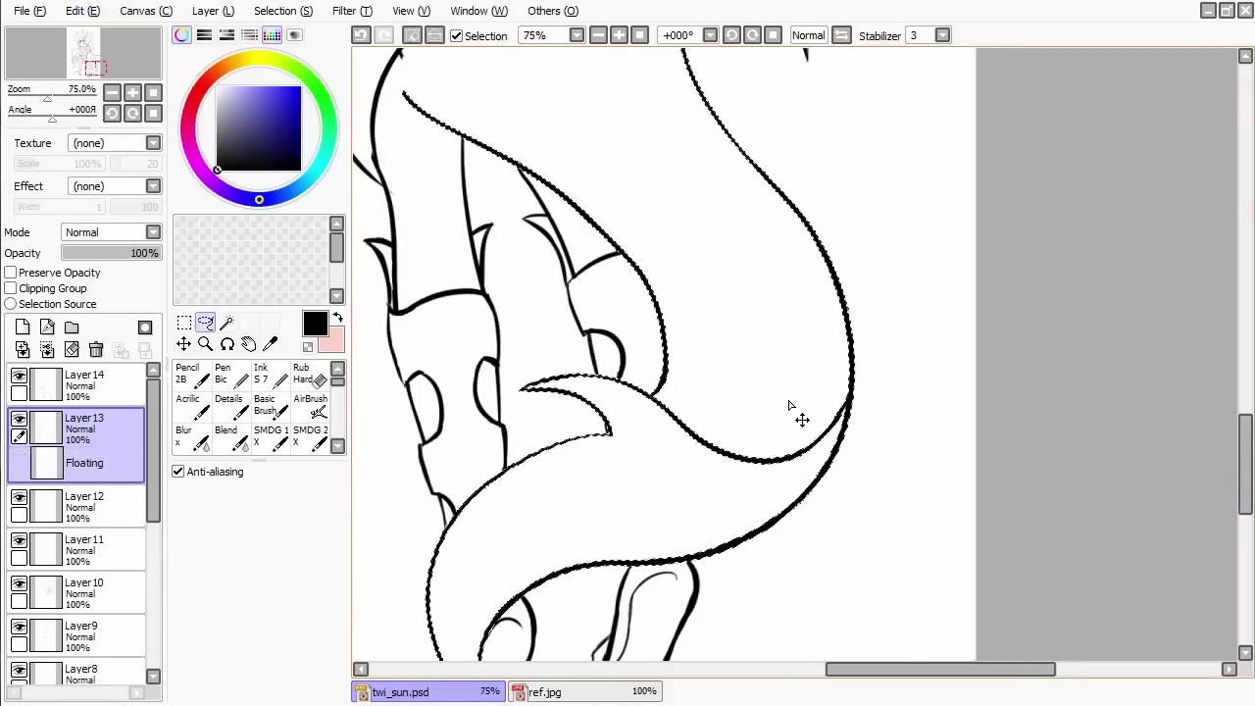
key("Return")
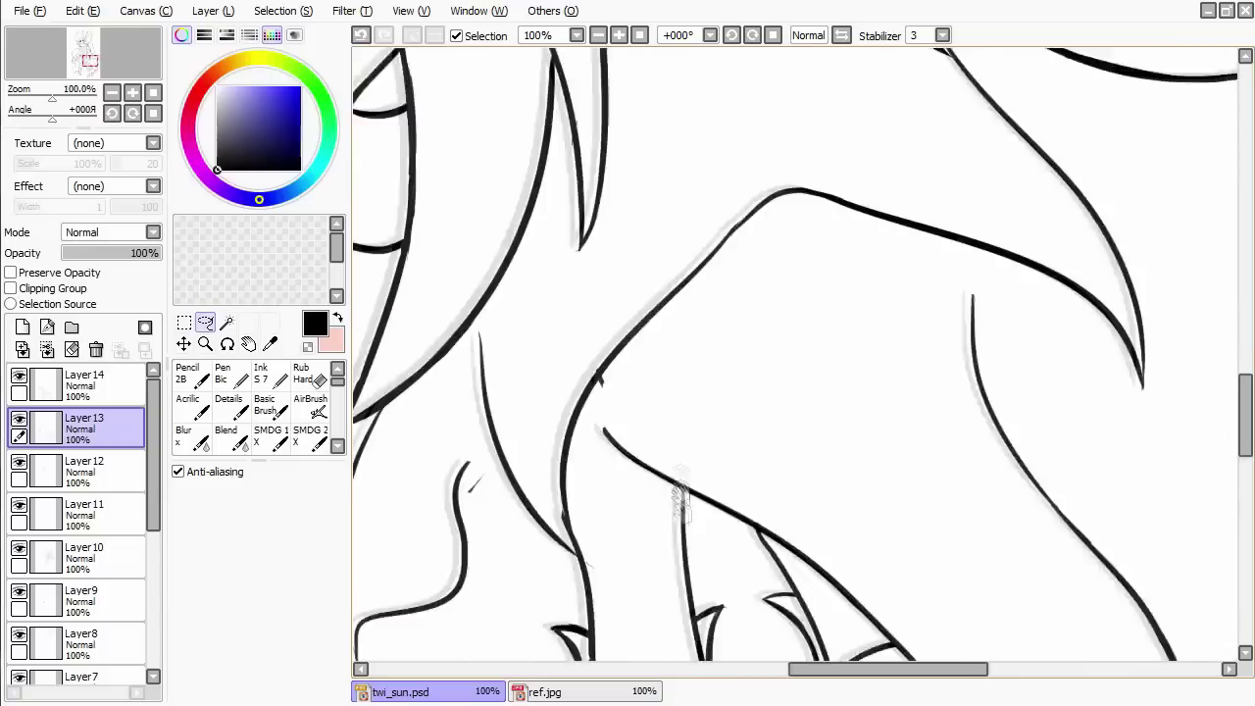
Erase the stub lines left on the hip and thigh outline where the tail was attached.
left_click_drag(856, 363, 921, 339)
key("e")
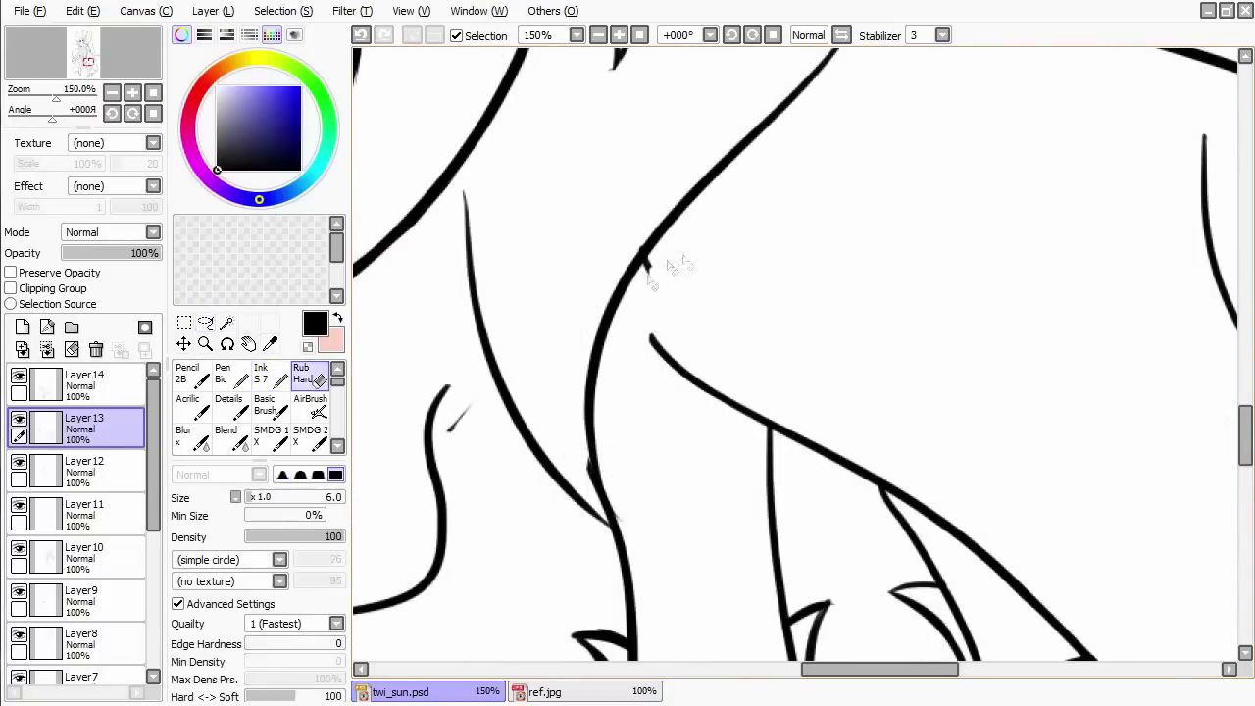
mouse_move(637, 481)
left_mouse_down()
mouse_move(630, 523)
mouse_move(565, 364)
left_mouse_up()
scroll(597, 457, "up", 3)
Try joining the tail's two edges to the hip line with short ink strokes, undoing the attempts.
key("ctrl+z")
scroll(610, 364, "down", 3)
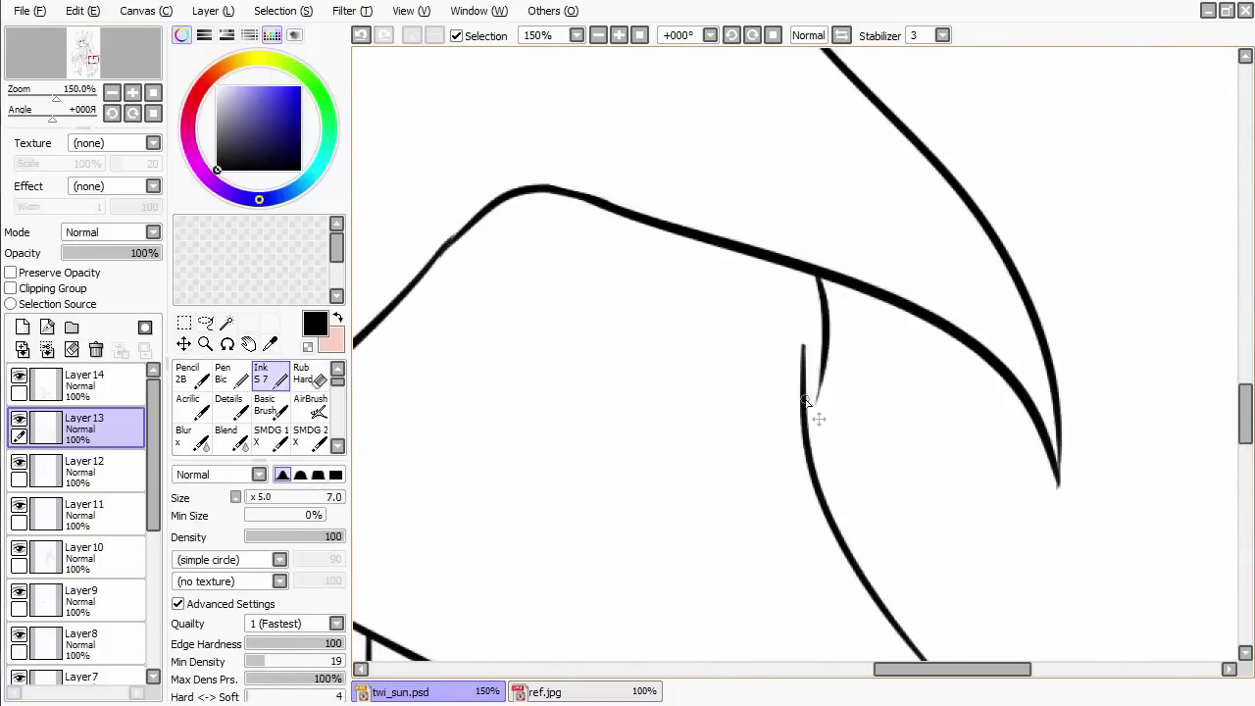
scroll(818, 419, "up", 1)
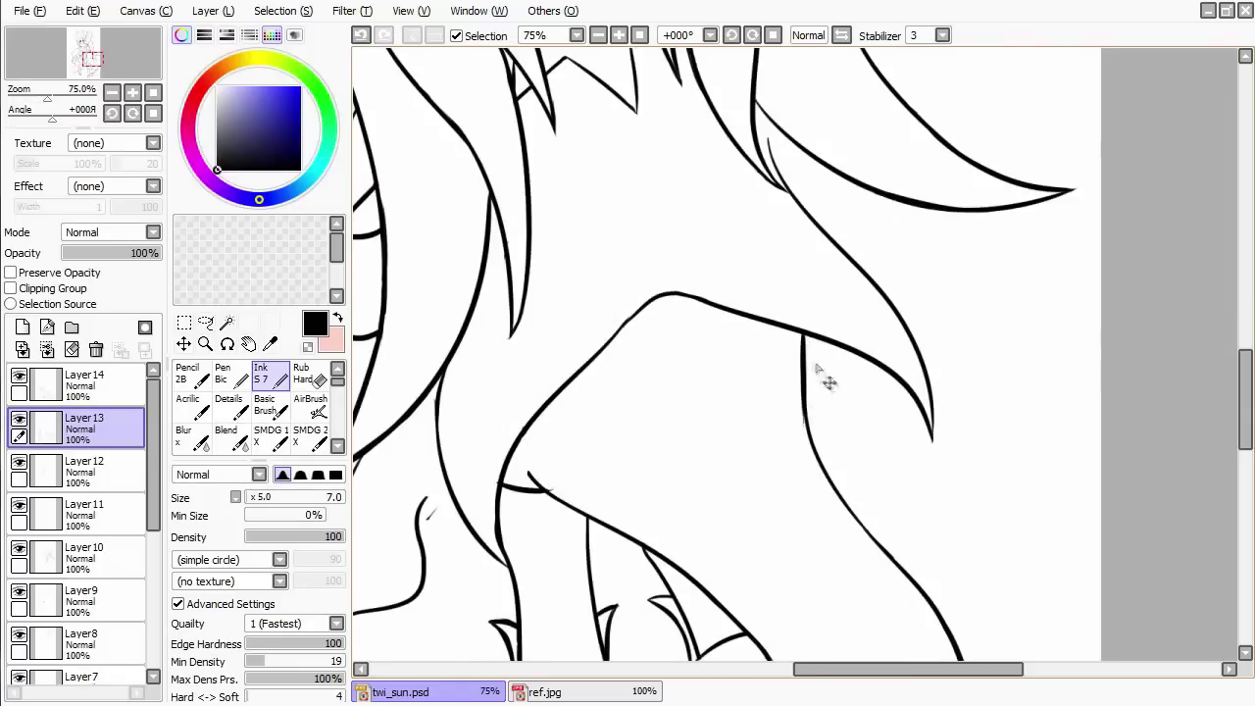
scroll(827, 381, "down", 2)
scroll(790, 490, "up", 2)
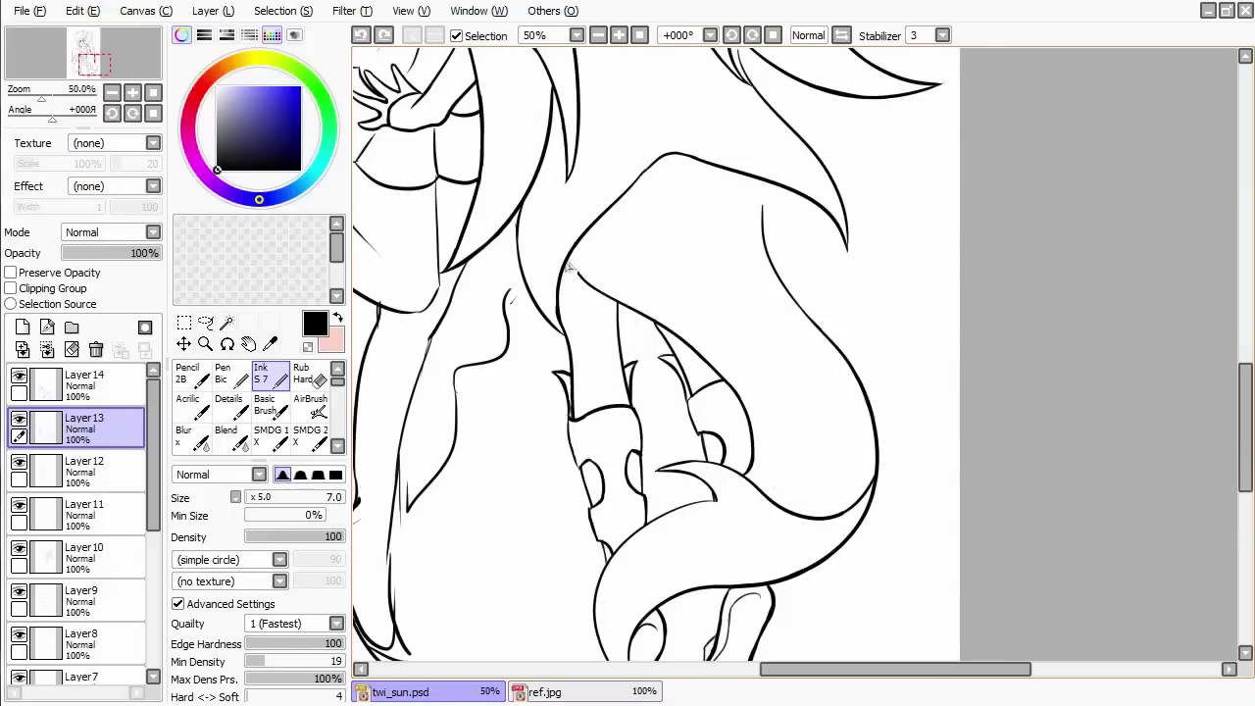
key("ctrl+z")
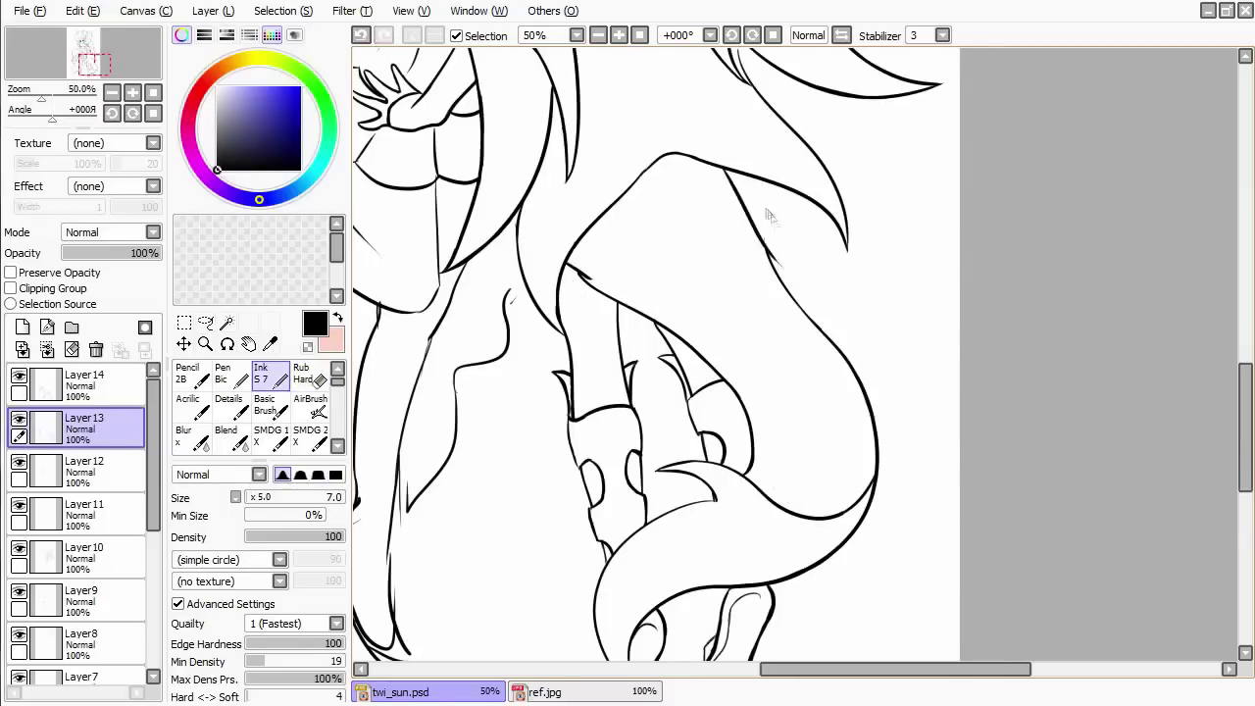
Ink joins linking both tail edges to the hip line on Layer13 and erase the overlapping ends.
scroll(765, 117, "down", 2)
scroll(764, 414, "up", 2)
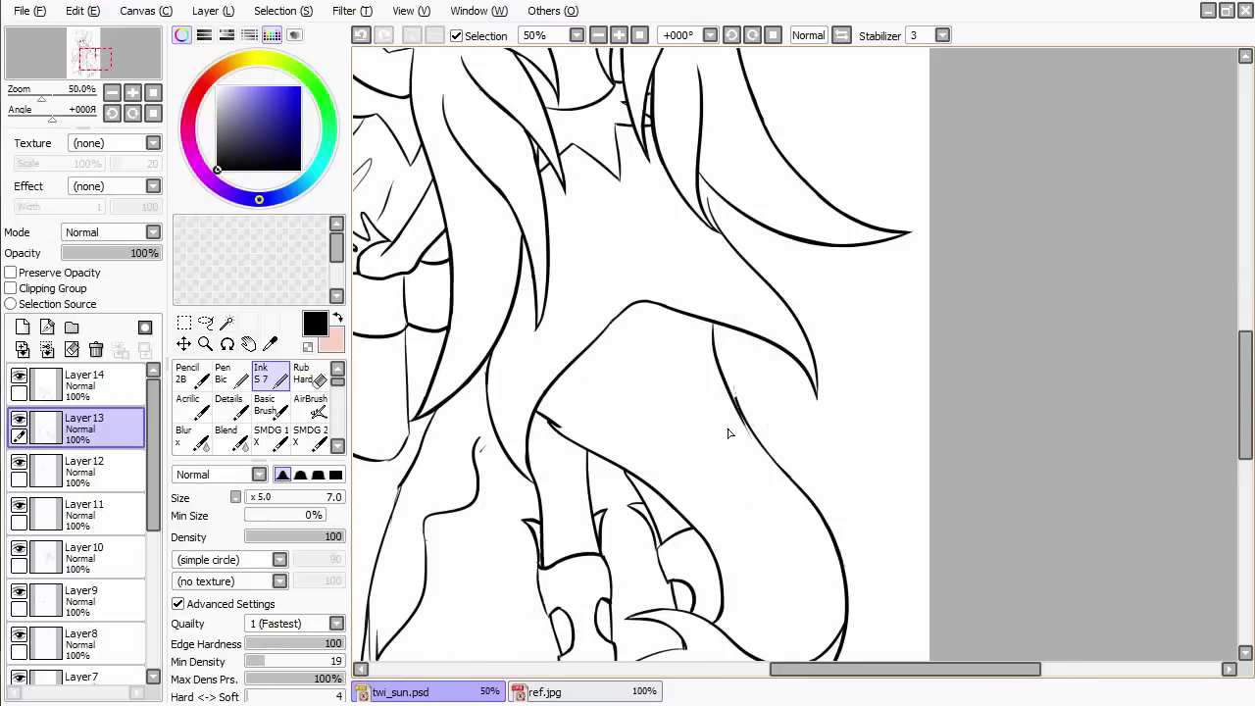
scroll(729, 432, "down", 2)
scroll(733, 435, "up", 3)
key("e")
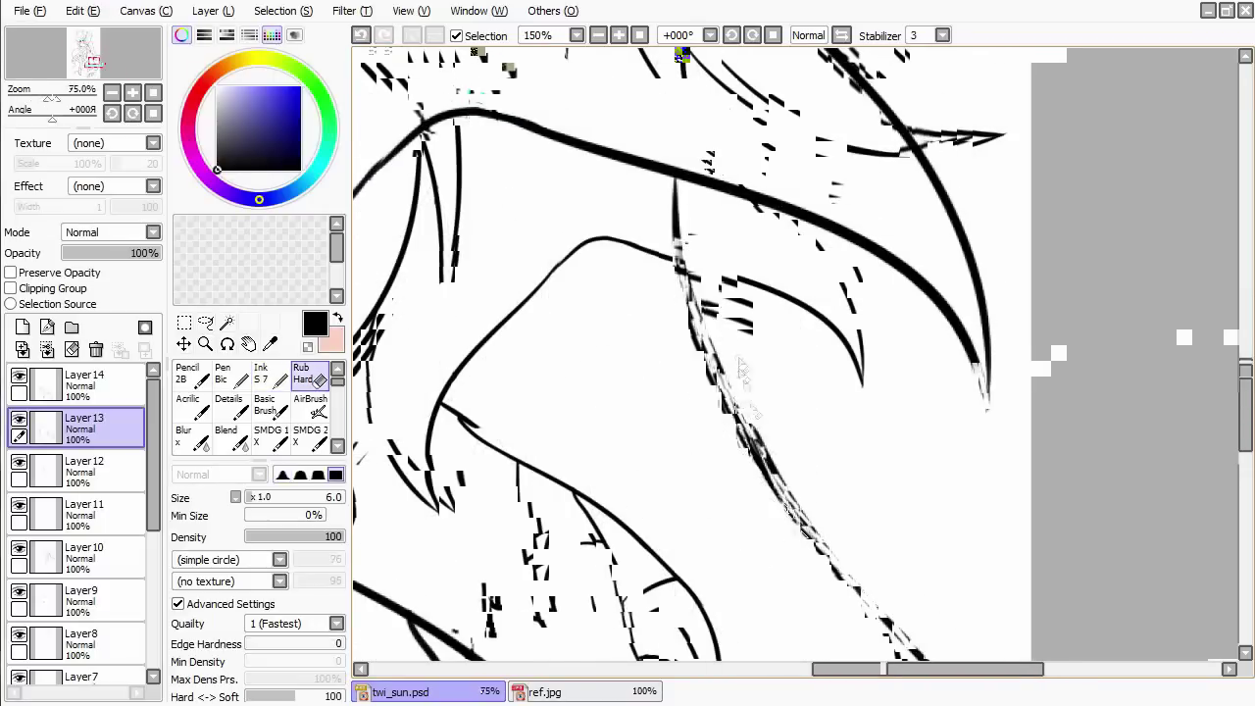
left_click_drag(695, 230, 602, 412)
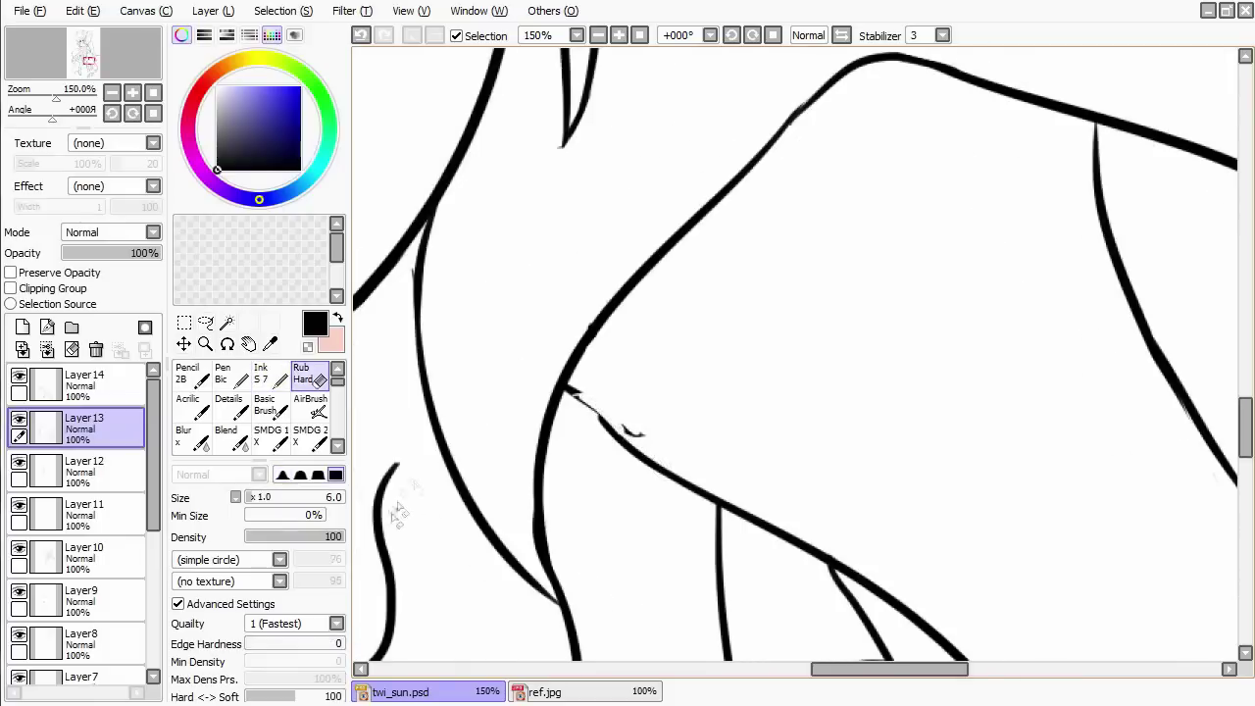
key("b")
scroll(571, 372, "down", 5)
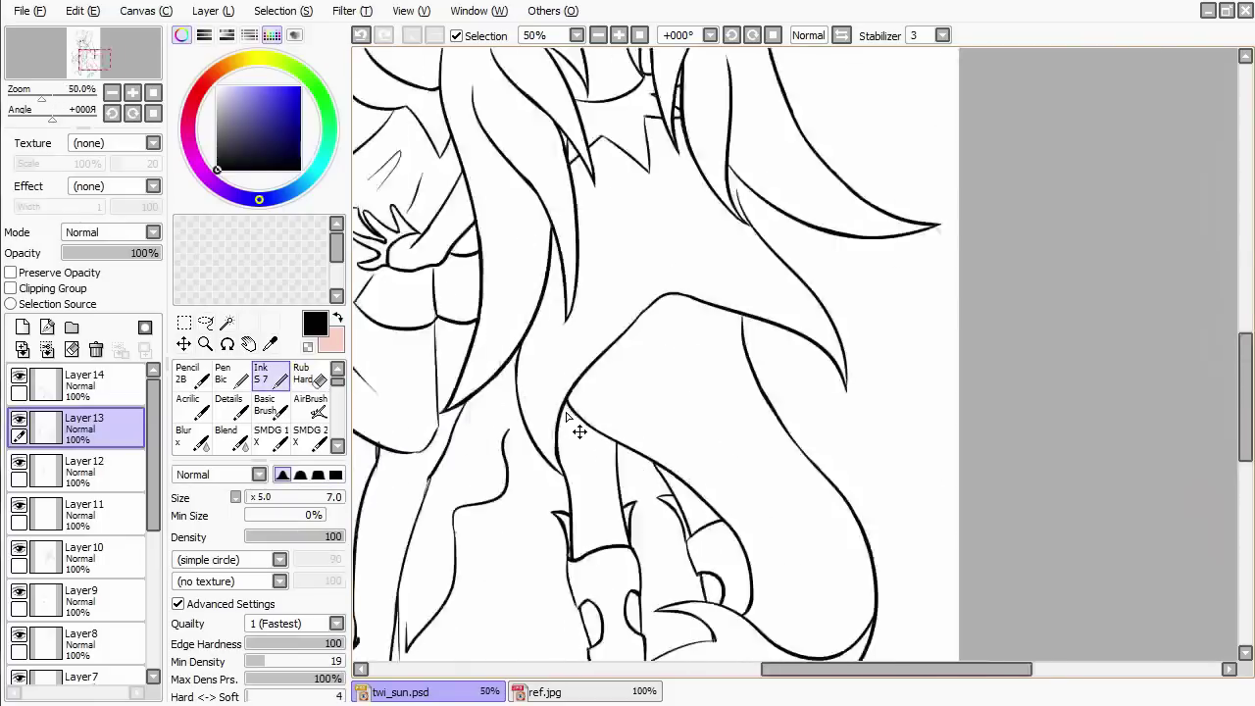
Erase the doubled line end below the wing and touch up the upper curve of the left character's large flowing outline.
scroll(761, 310, "up", 5)
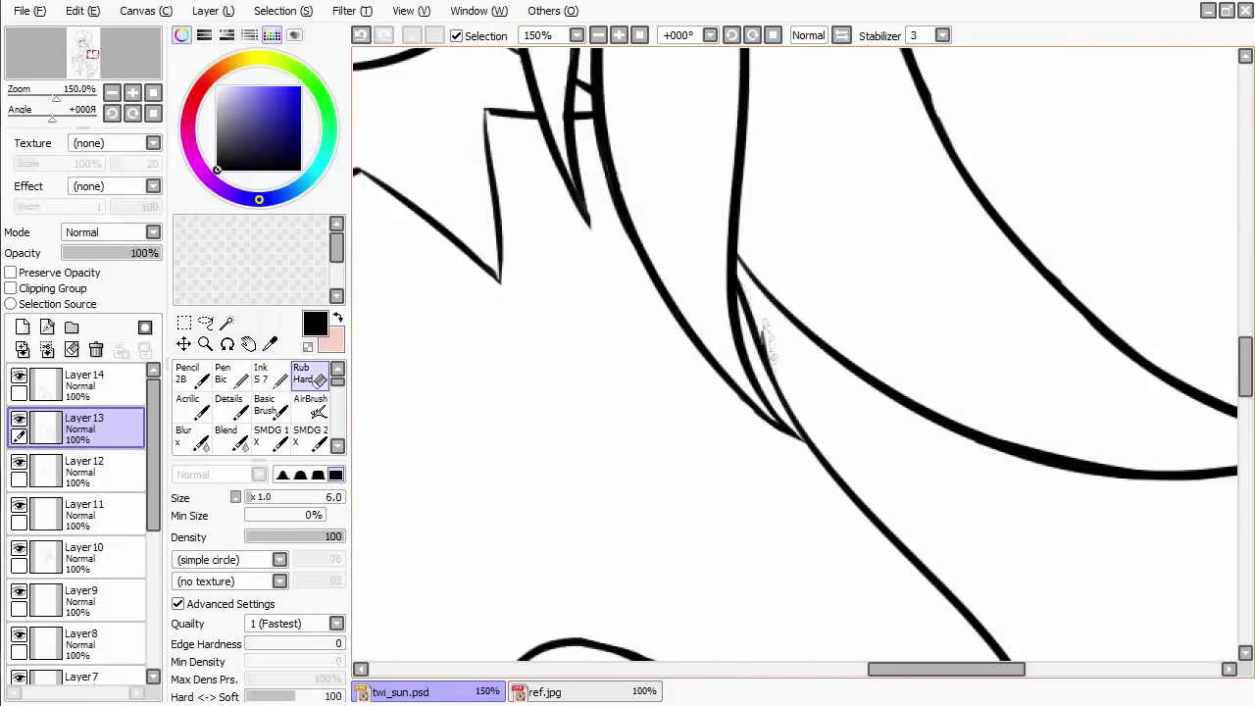
scroll(761, 323, "down", 5)
left_click_drag(949, 465, 920, 436)
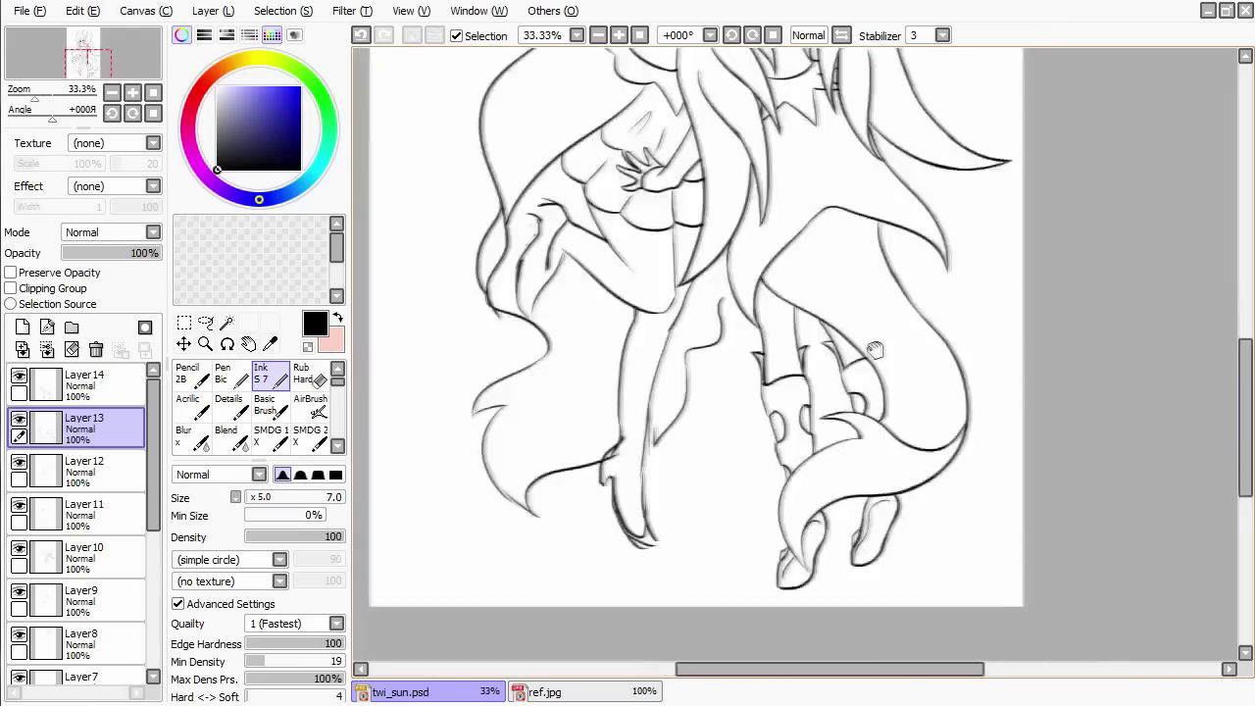
scroll(903, 446, "up", 5)
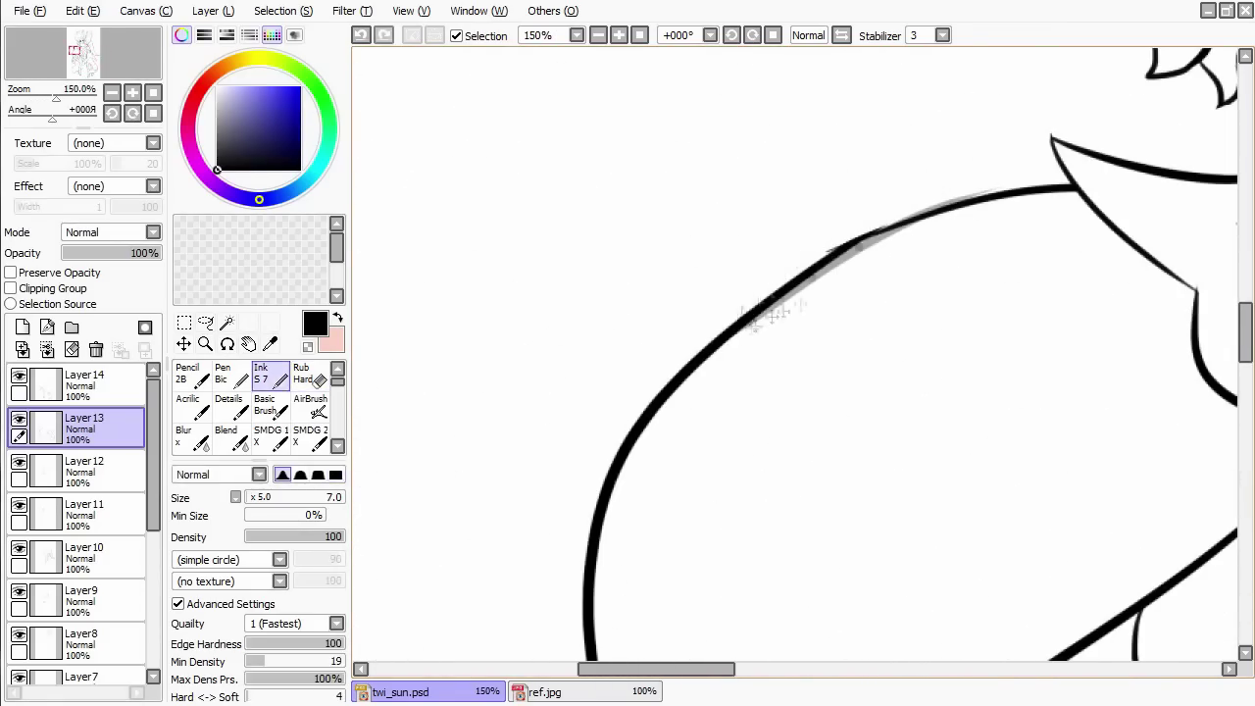
scroll(689, 300, "down", 5)
scroll(689, 300, "up", 1)
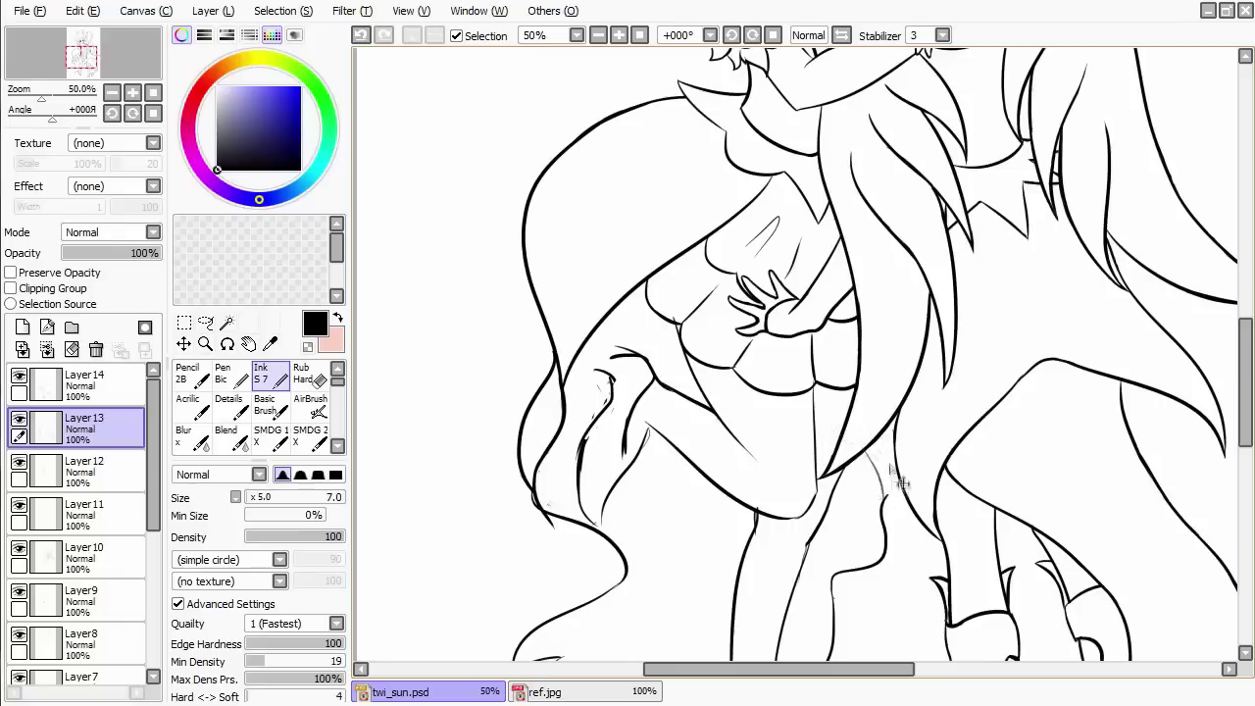
Ink the missing wavy strand between the two characters' legs, connecting it to the hair above and the adjacent outline.
scroll(902, 505, "up", 4)
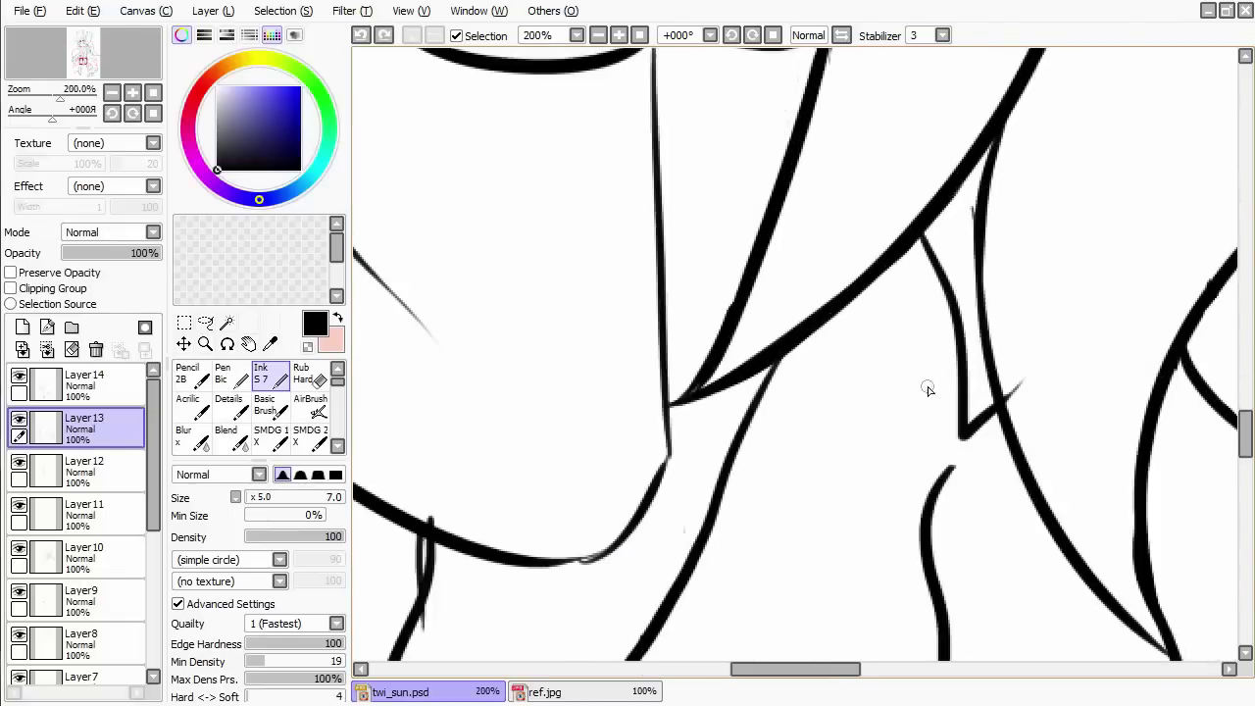
key("ctrl+z")
left_click_drag(890, 439, 858, 498)
left_click_drag(892, 472, 961, 358)
key("b")
key("n")
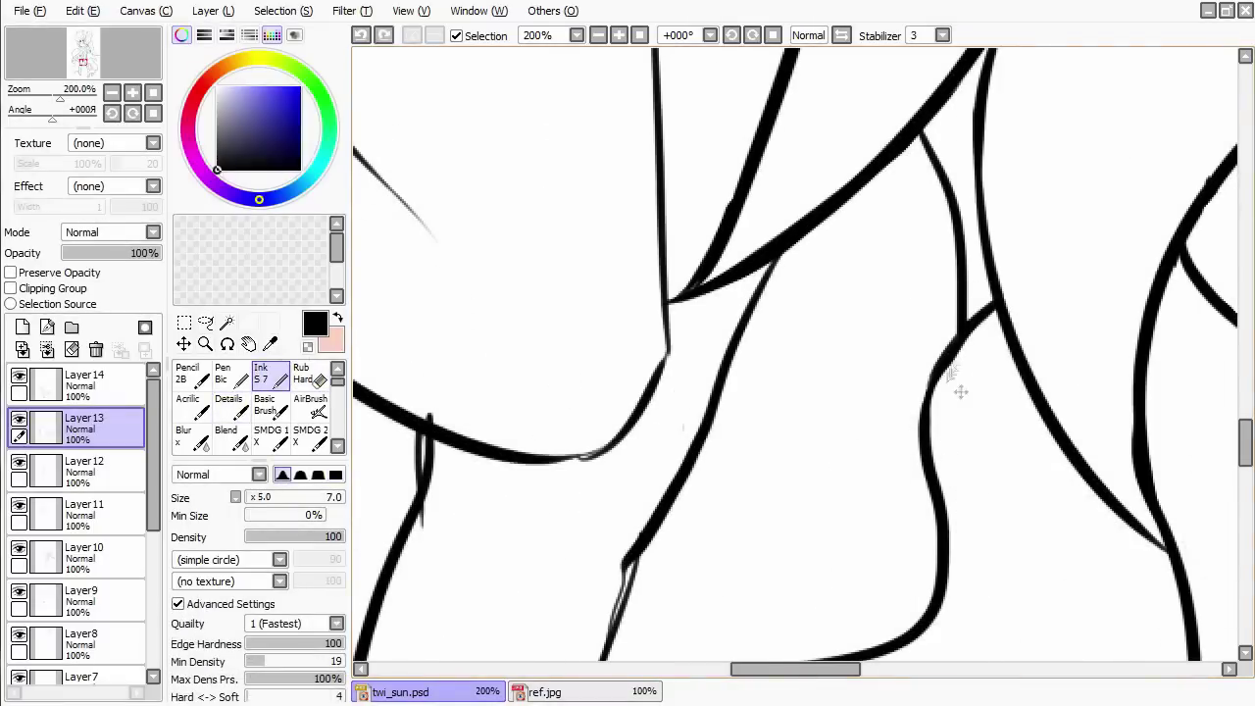
scroll(960, 386, "down", 3)
On Layer14, erase the left character's old thigh line below the skirt and ink a new one from the hem.
left_click_drag(733, 377, 637, 510)
left_click(849, 329, "ctrl")
scroll(850, 332, "down", 1)
scroll(850, 331, "up", 1)
key("e")
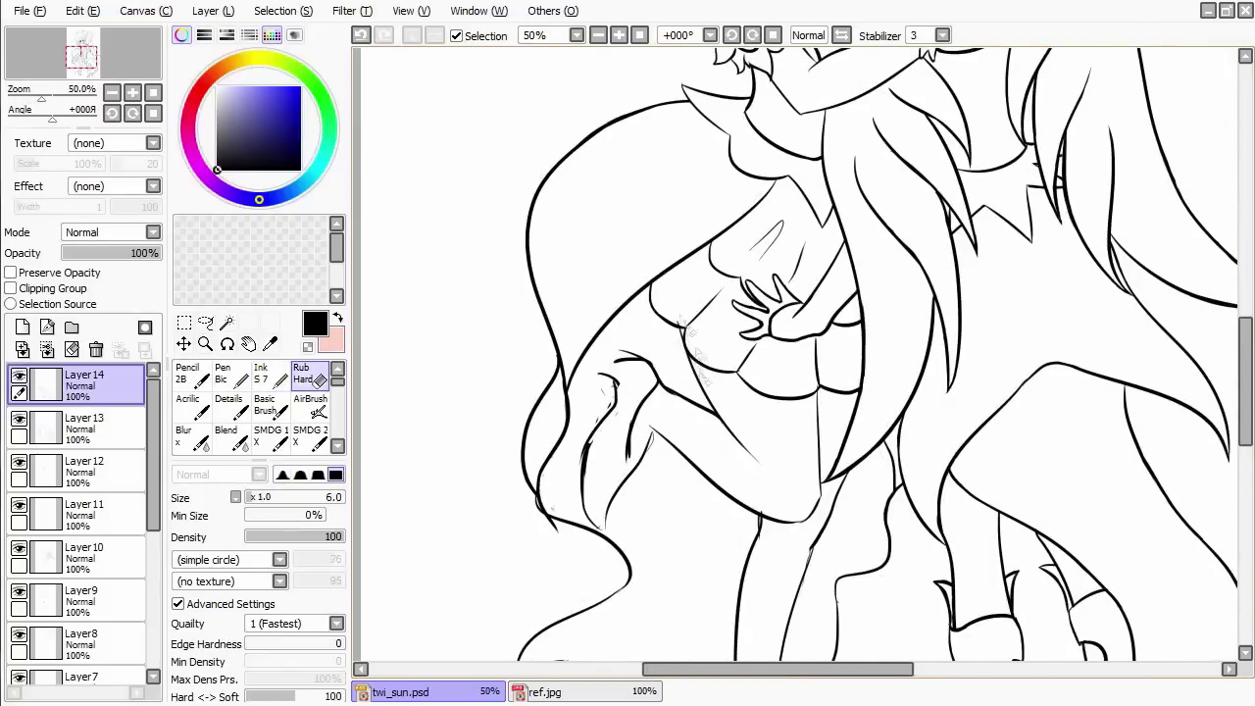
key("n")
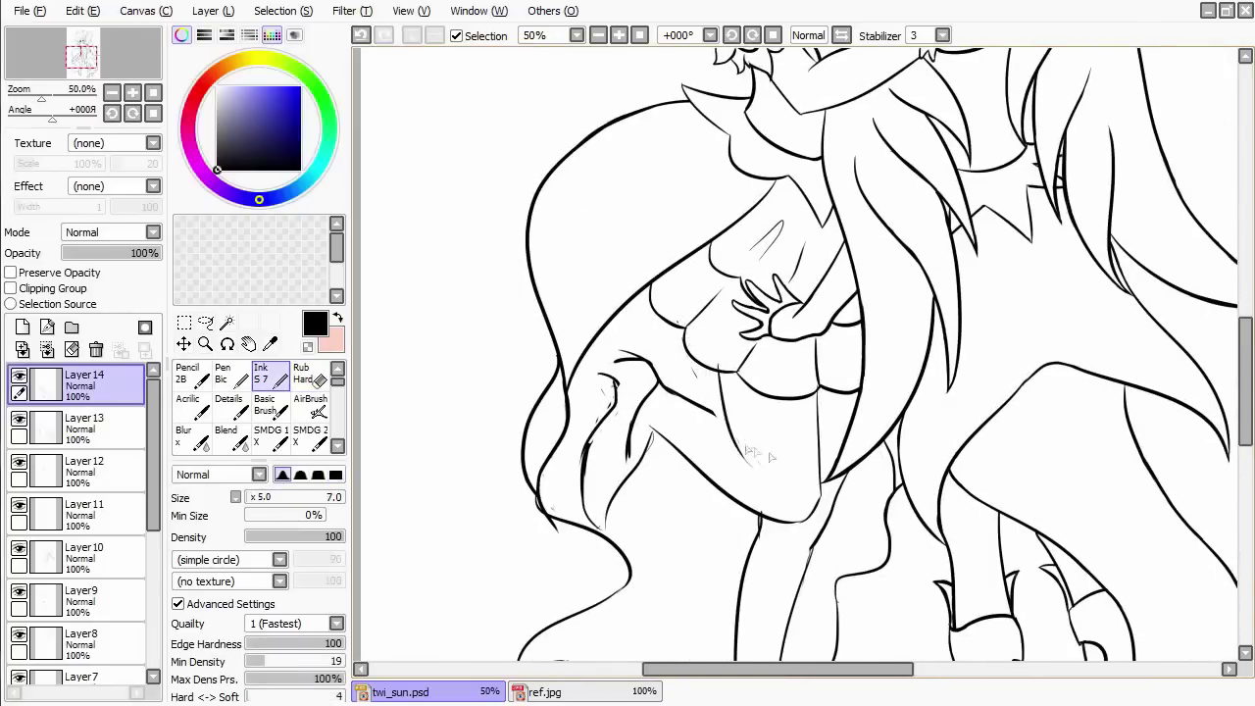
scroll(832, 541, "down", 1)
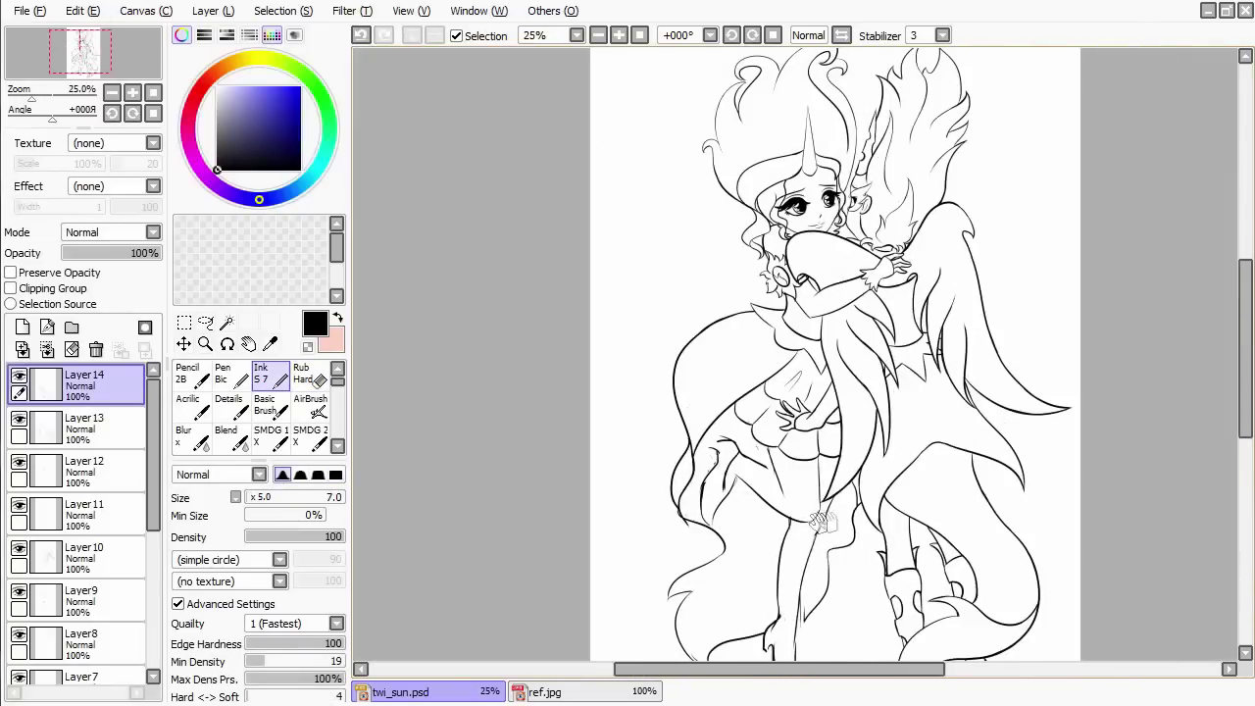
Rework the thigh line below the skirt on Layer14, undoing the strokes that double it.
left_click_drag(822, 522, 825, 420)
scroll(812, 502, "up", 5)
mouse_move(810, 501)
left_mouse_down()
mouse_move(673, 356)
mouse_move(647, 382)
mouse_move(624, 317)
mouse_move(642, 281)
left_mouse_up()
key("e")
key("e")
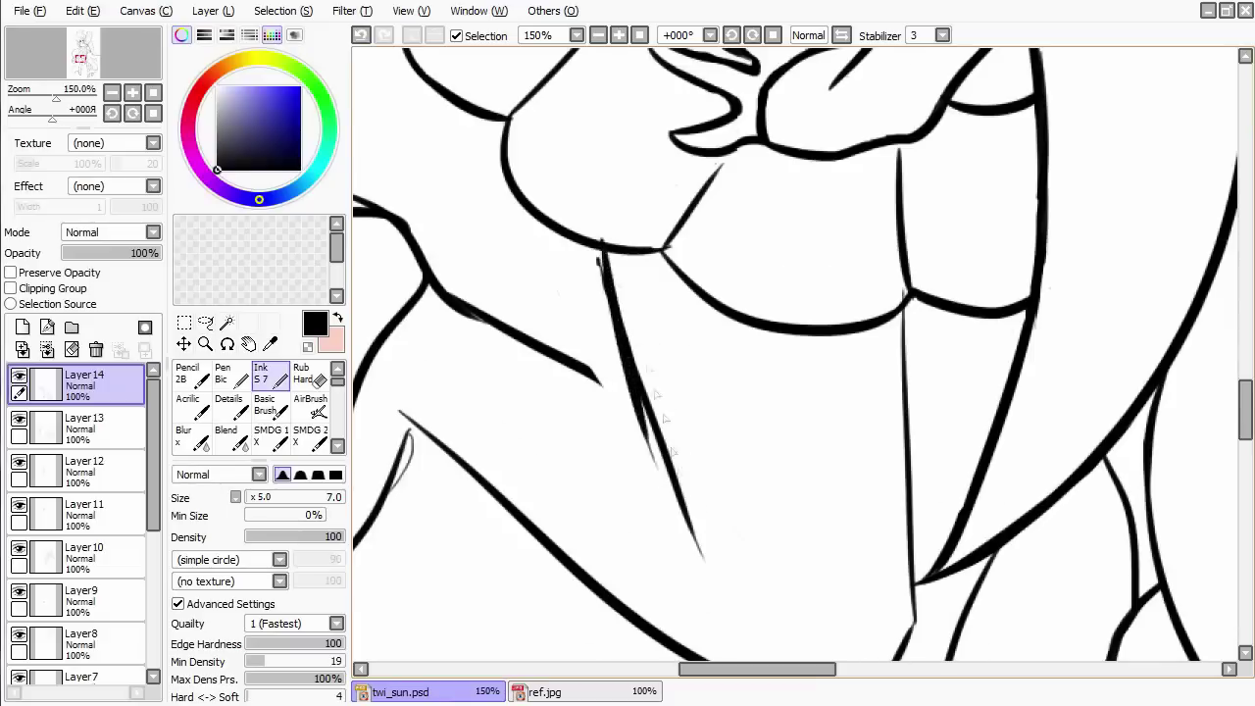
key("e")
key("ctrl+z")
key("ctrl+z")
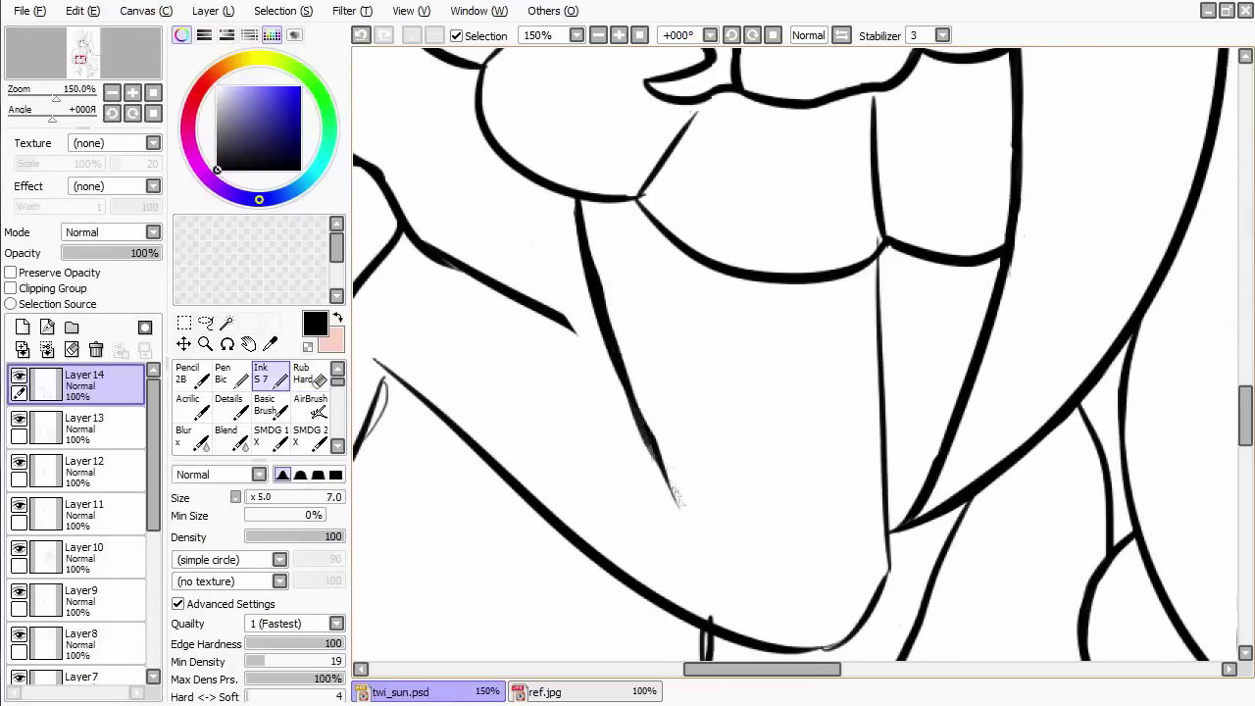
Refine the thigh line's taper and extend the raised leg's upper line until it meets the thigh.
key("e")
scroll(686, 412, "down", 5)
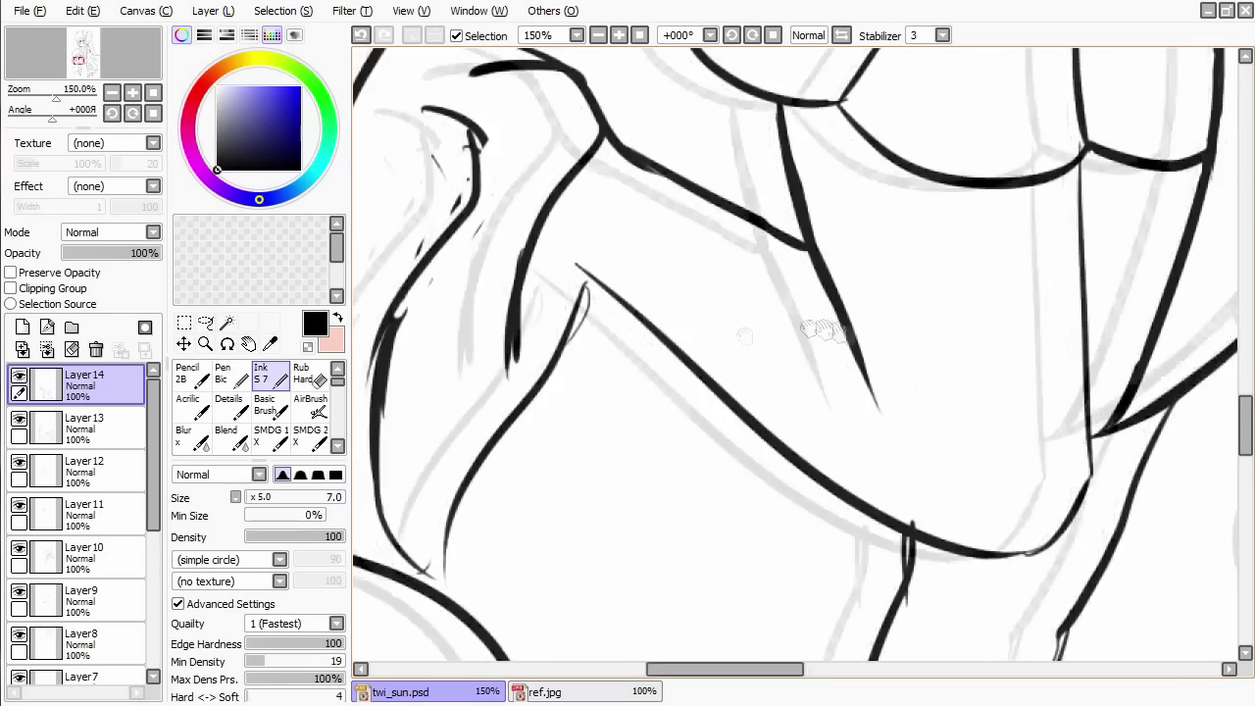
scroll(716, 452, "up", 3)
key("e")
key("e")
mouse_move(724, 436)
left_mouse_down()
mouse_move(732, 477)
mouse_move(742, 467)
mouse_move(741, 516)
left_mouse_up()
key("e")
key("e")
key("e")
key("e")
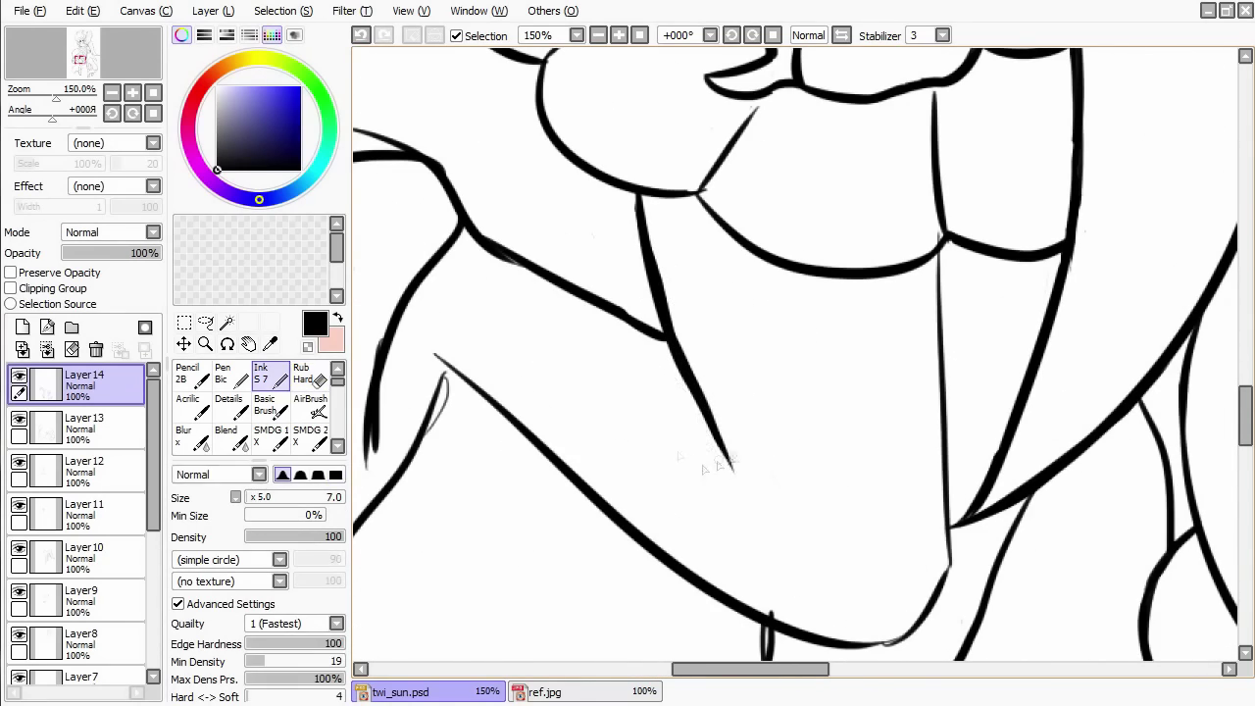
Erase the stub above the standing leg, re-ink its outer line up to the raised thigh and thicken its inner line.
scroll(742, 517, "down", 4)
scroll(669, 420, "up", 4)
scroll(670, 420, "down", 4)
scroll(638, 523, "up", 4)
key("e")
key("e")
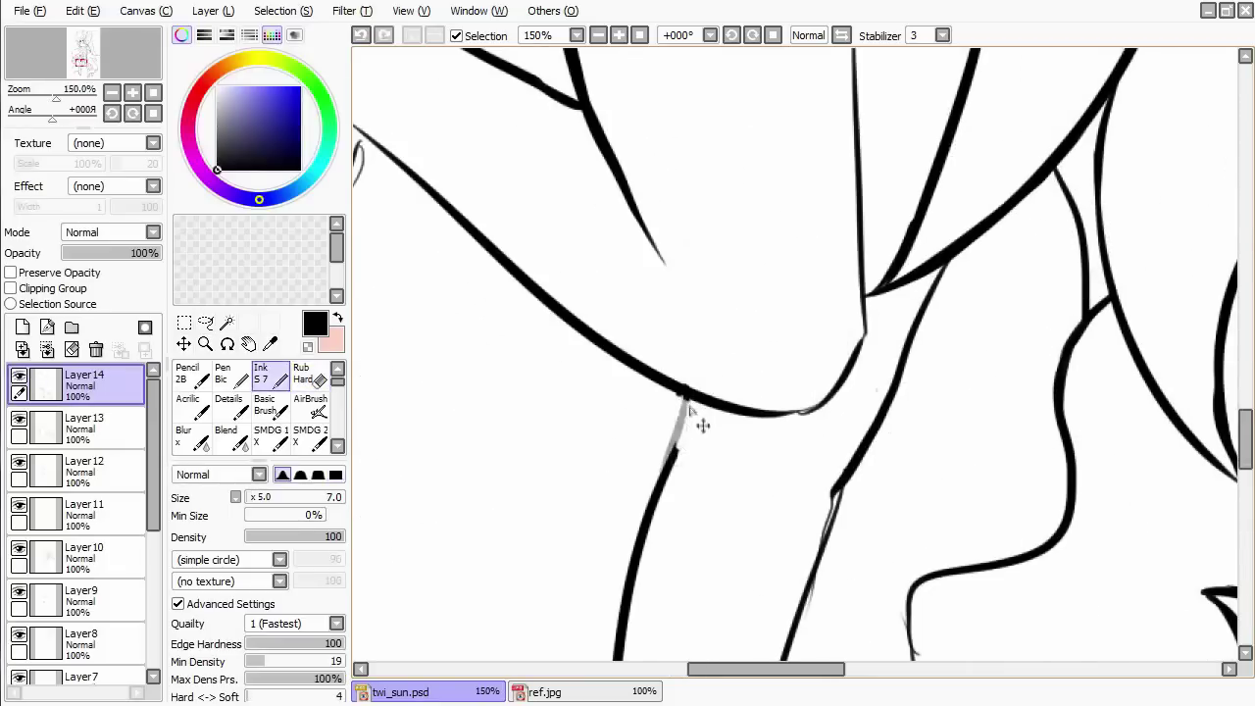
scroll(681, 416, "down", 4)
scroll(814, 480, "up", 4)
key("e")
key("e")
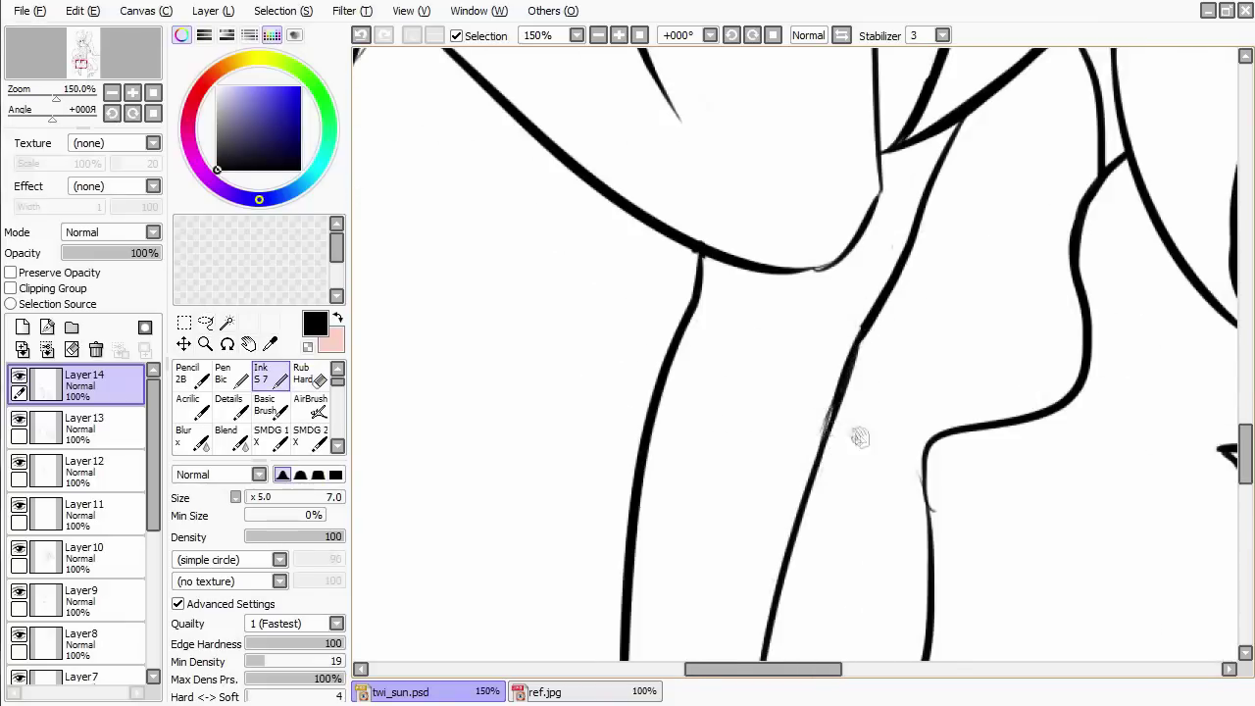
Clean up the doubled lines at the bent knee's curve and along the standing leg's inner contour.
scroll(853, 412, "down", 4)
scroll(853, 411, "up", 4)
key("e")
key("e")
key("e")
scroll(841, 394, "down", 4)
scroll(804, 426, "up", 4)
key("e")
key("e")
key("e")
scroll(835, 412, "down", 4)
scroll(725, 488, "up", 1)
scroll(725, 487, "down", 2)
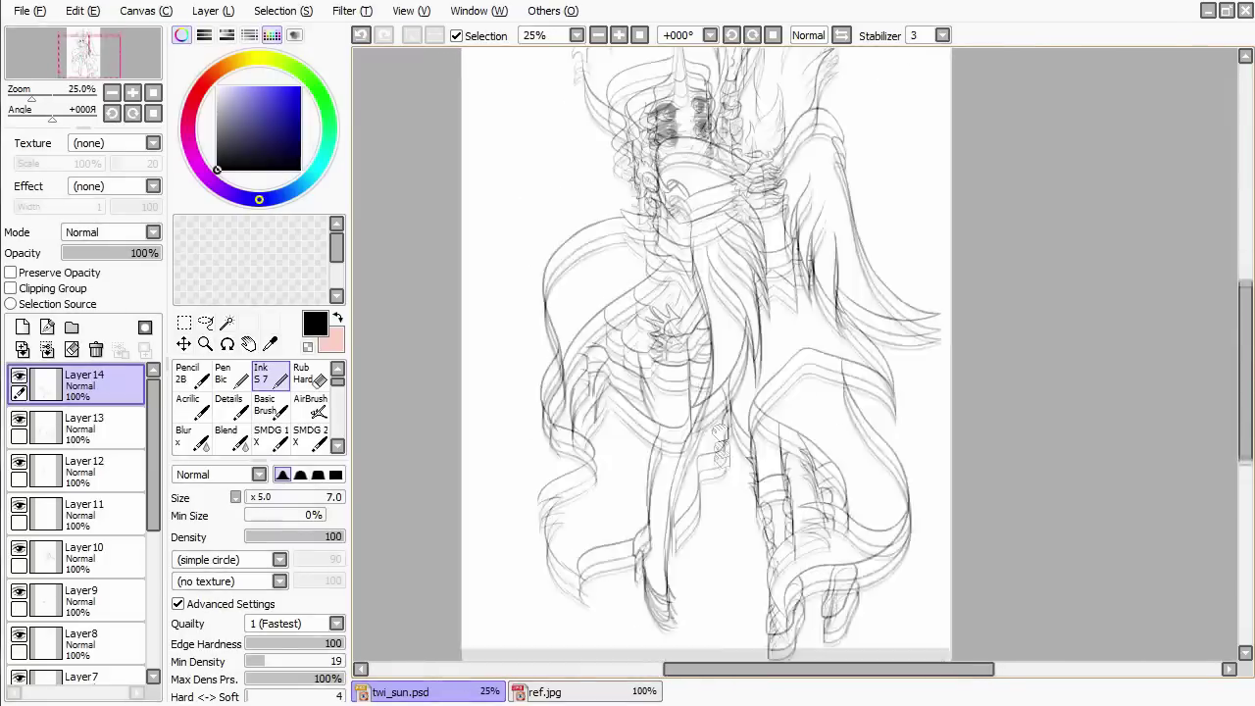
Consult the boots in ref.jpg and redraw the raised boot's heel in twi_sun.psd on Layer14.
left_click(544, 691)
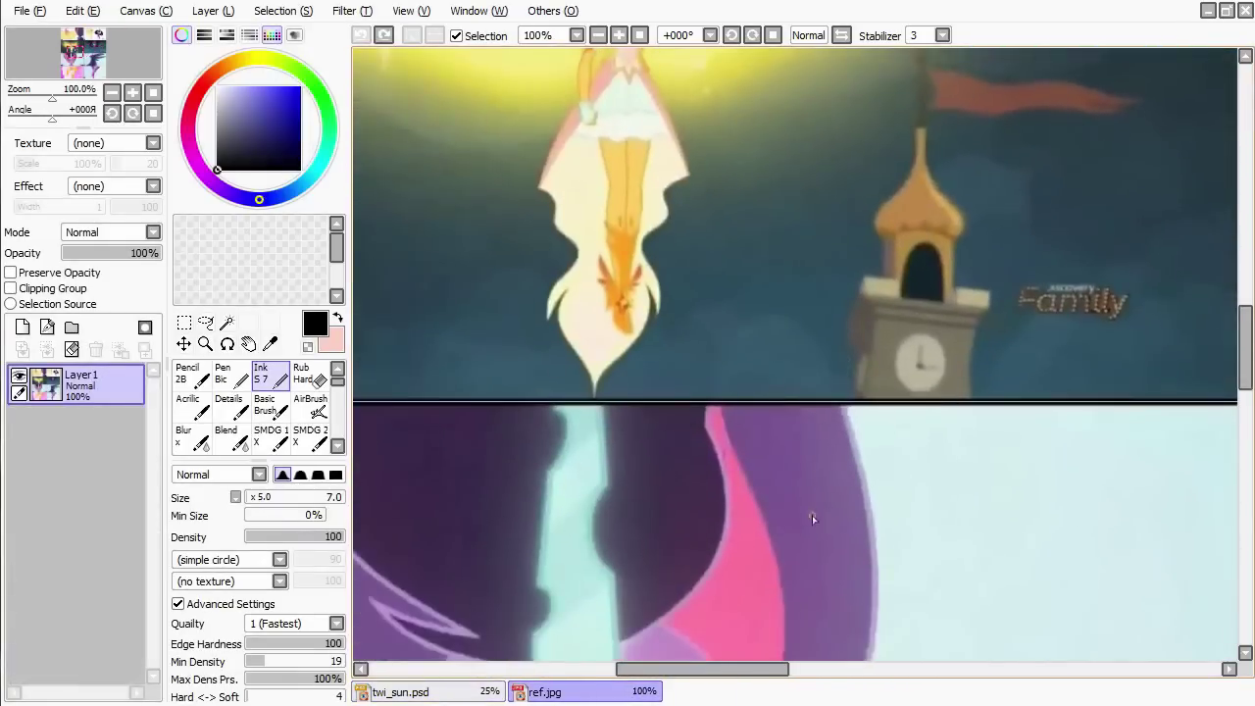
left_click_drag(812, 515, 779, 239)
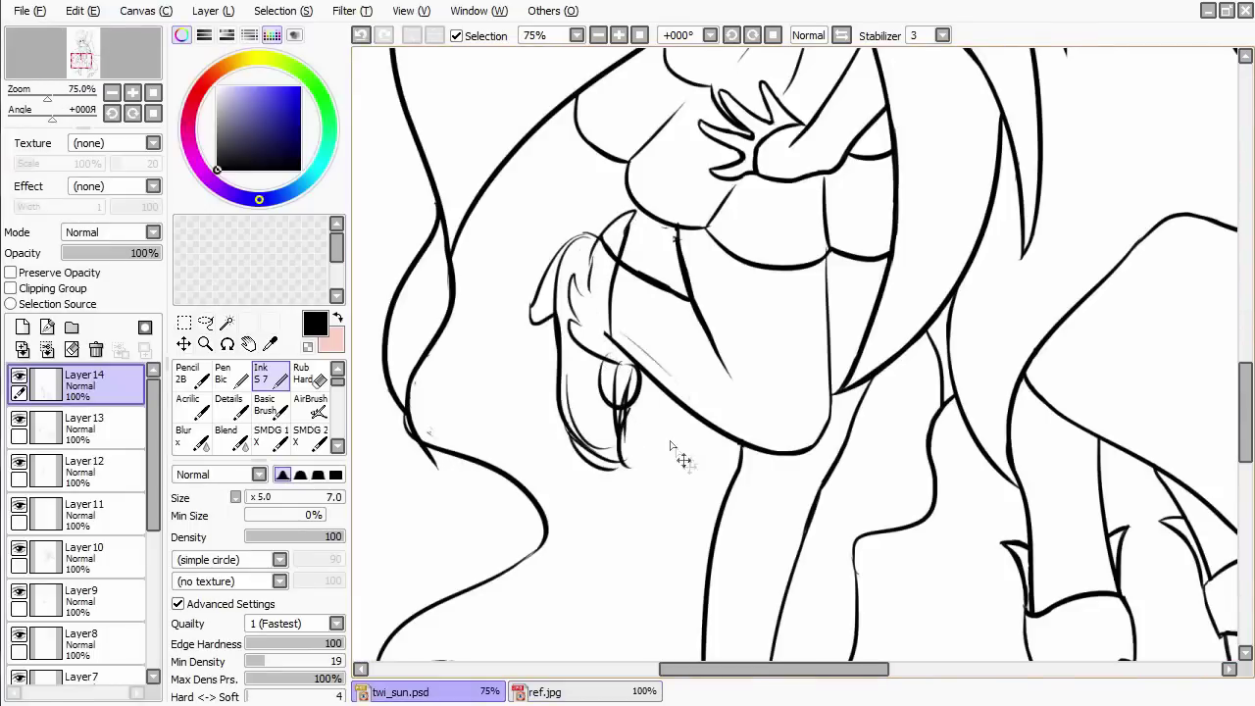
scroll(672, 446, "down", 6)
scroll(671, 446, "up", 7)
key("e")
key("e")
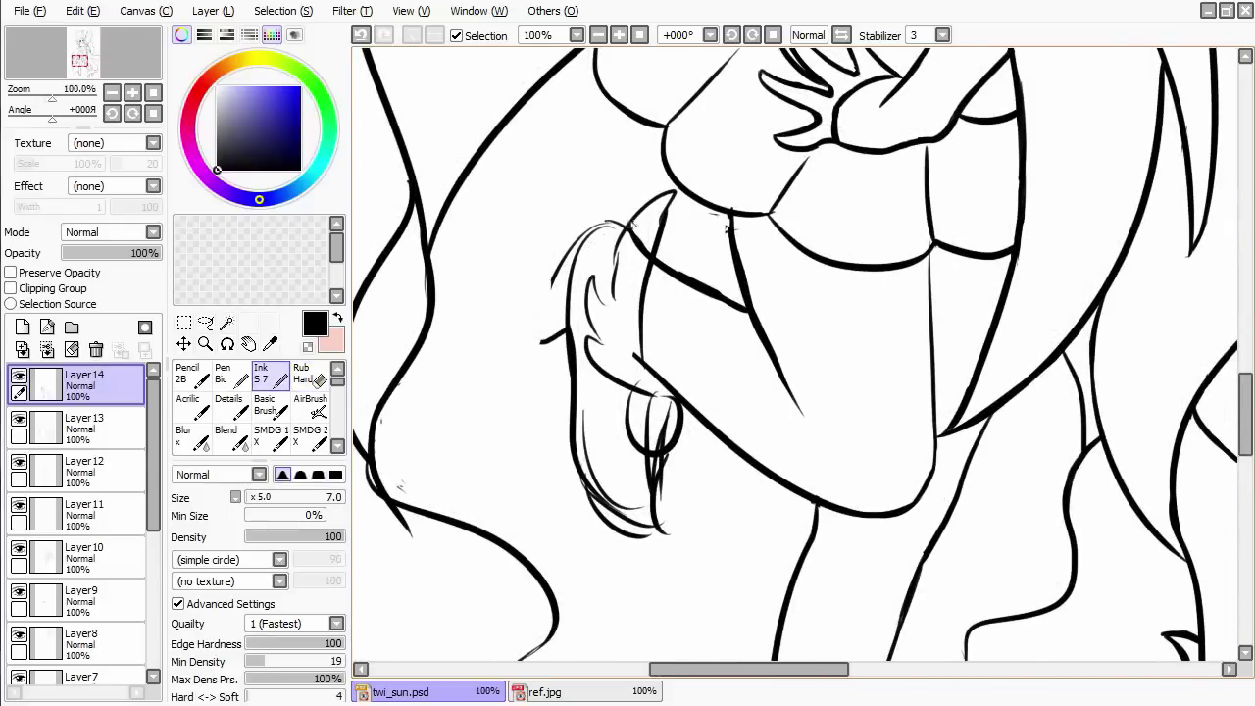
key("e")
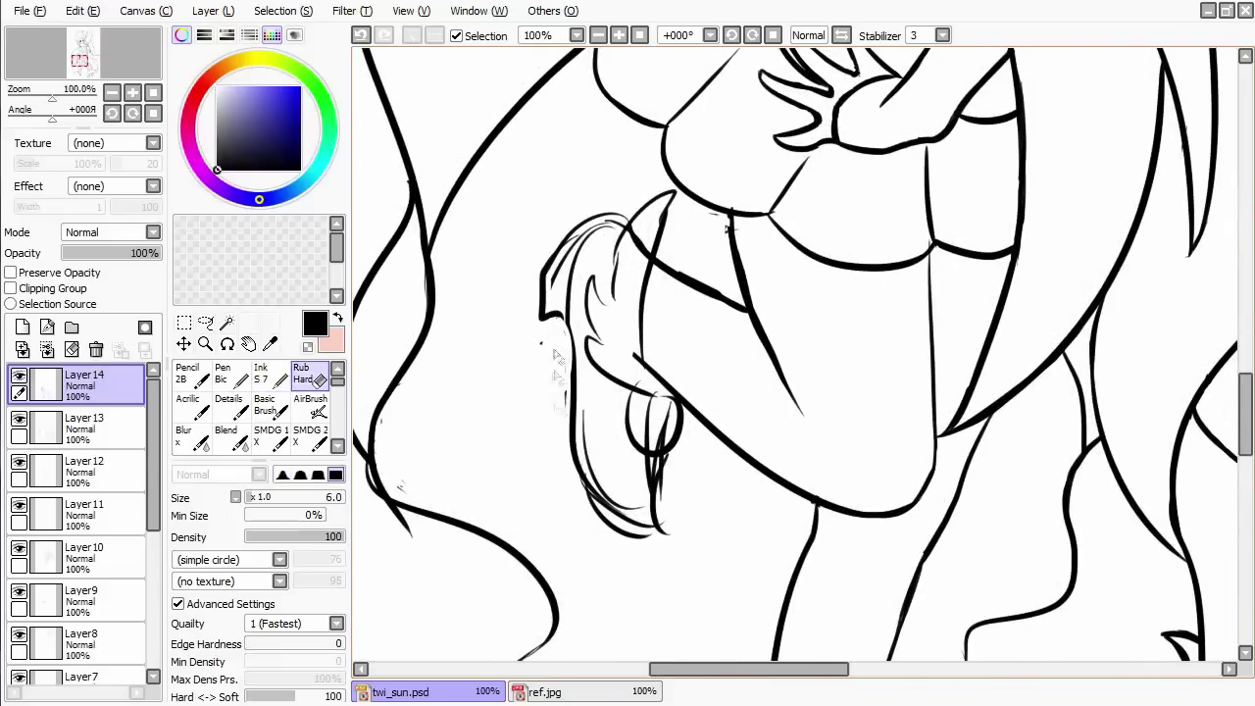
Clean up the doubled lines on the heel's rounded outline and erase the leg line crossing the boot's cuff.
key("e")
key("e")
key("e")
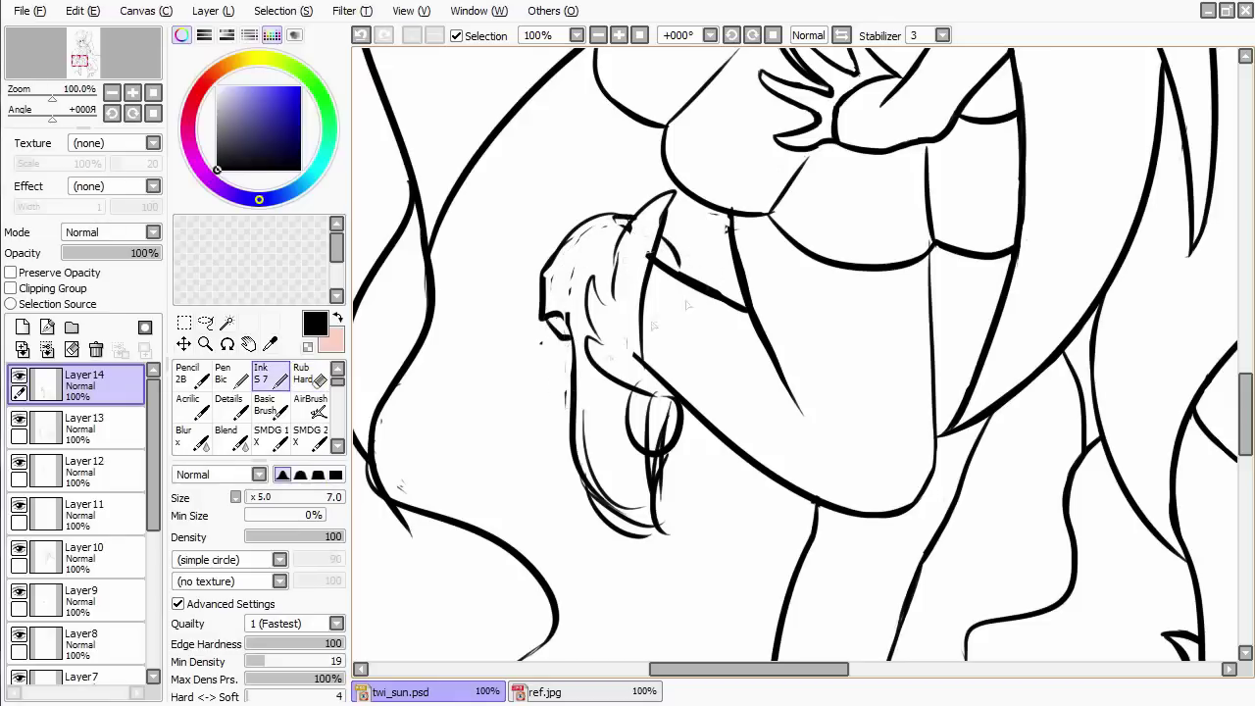
Ink small pointed flaps behind the boot's cuff and erase the rough lines inside and below its oval ornament.
scroll(624, 370, "down", 5)
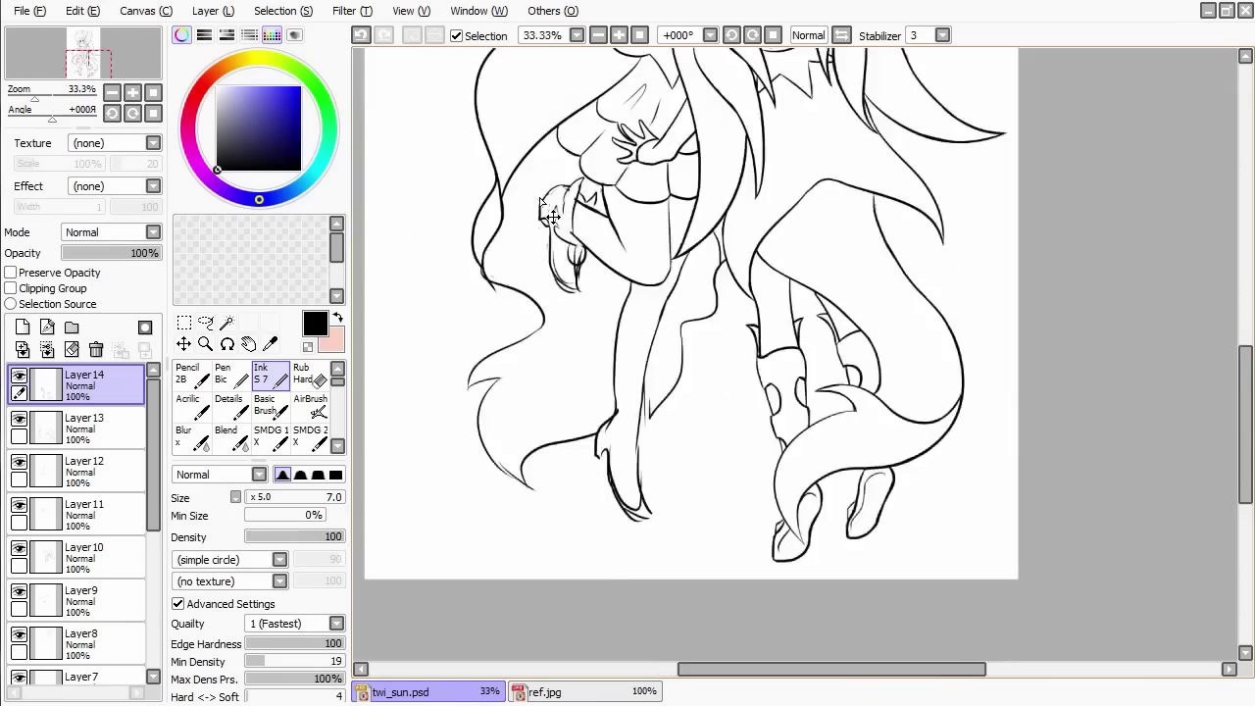
scroll(852, 404, "up", 1)
scroll(566, 385, "up", 4)
key("e")
key("e")
key("ctrl+z")
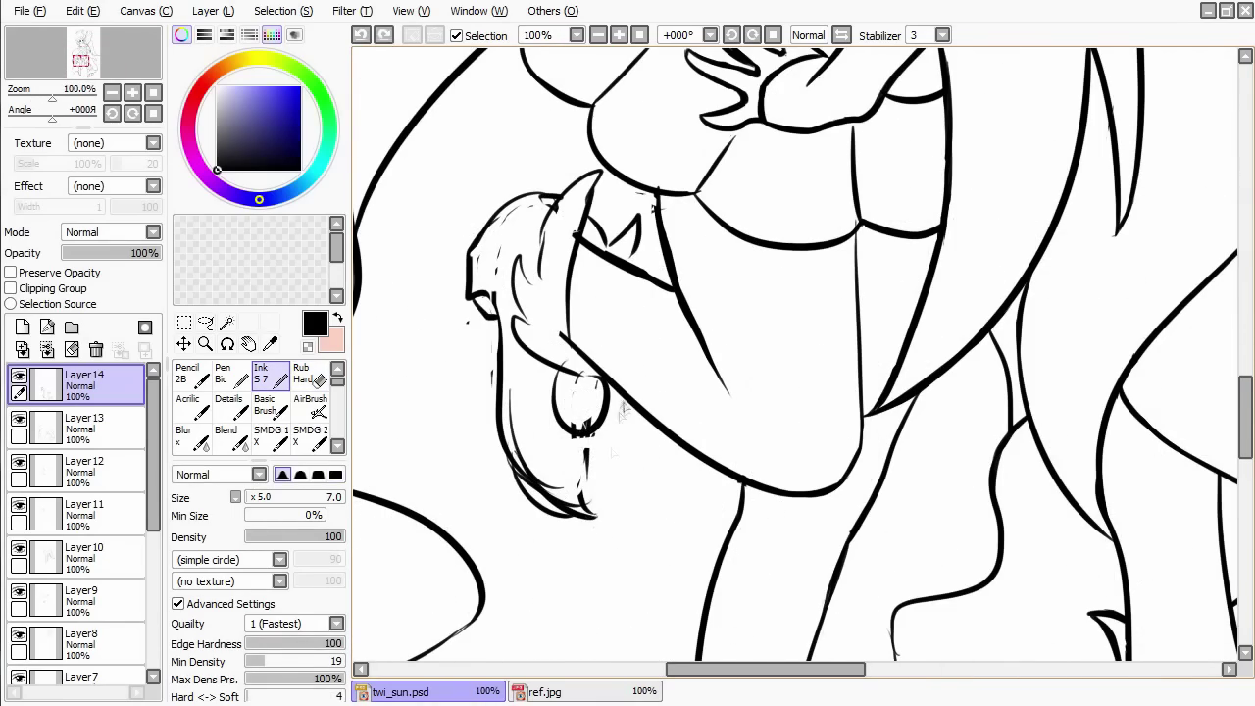
scroll(456, 355, "down", 4)
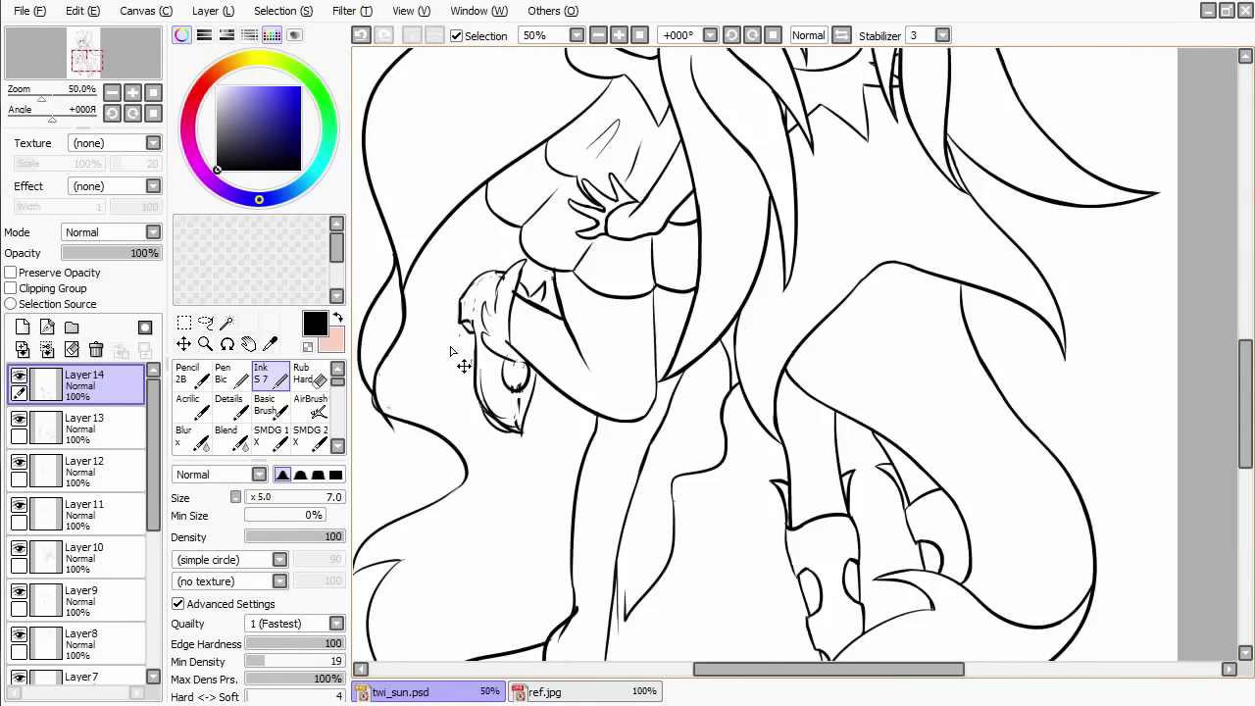
Delete the rough, doubled outline of the raised boot's foot below the heel.
key("e")
scroll(465, 364, "up", 5)
left_click_drag(596, 612, 548, 510)
key("e")
left_click_drag(471, 402, 475, 412)
key("Delete")
key("ctrl+d")
Redraw the raised boot's foot as a clean outline curving down to the toe and back up to the leg.
left_click_drag(529, 320, 559, 567)
key("ctrl+z")
key("ctrl+z")
mouse_move(530, 319)
left_mouse_down()
mouse_move(561, 578)
mouse_move(558, 566)
left_mouse_up()
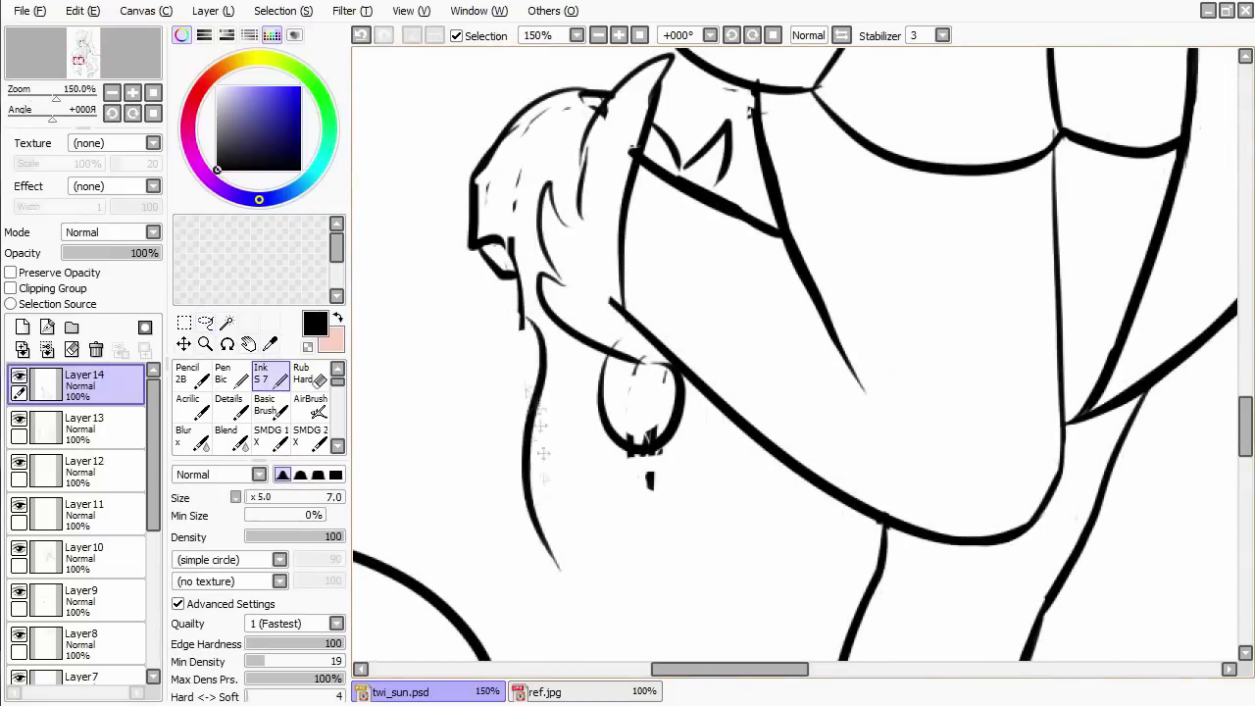
key("ctrl+z")
left_click_drag(512, 280, 612, 560)
left_click_drag(701, 361, 655, 544)
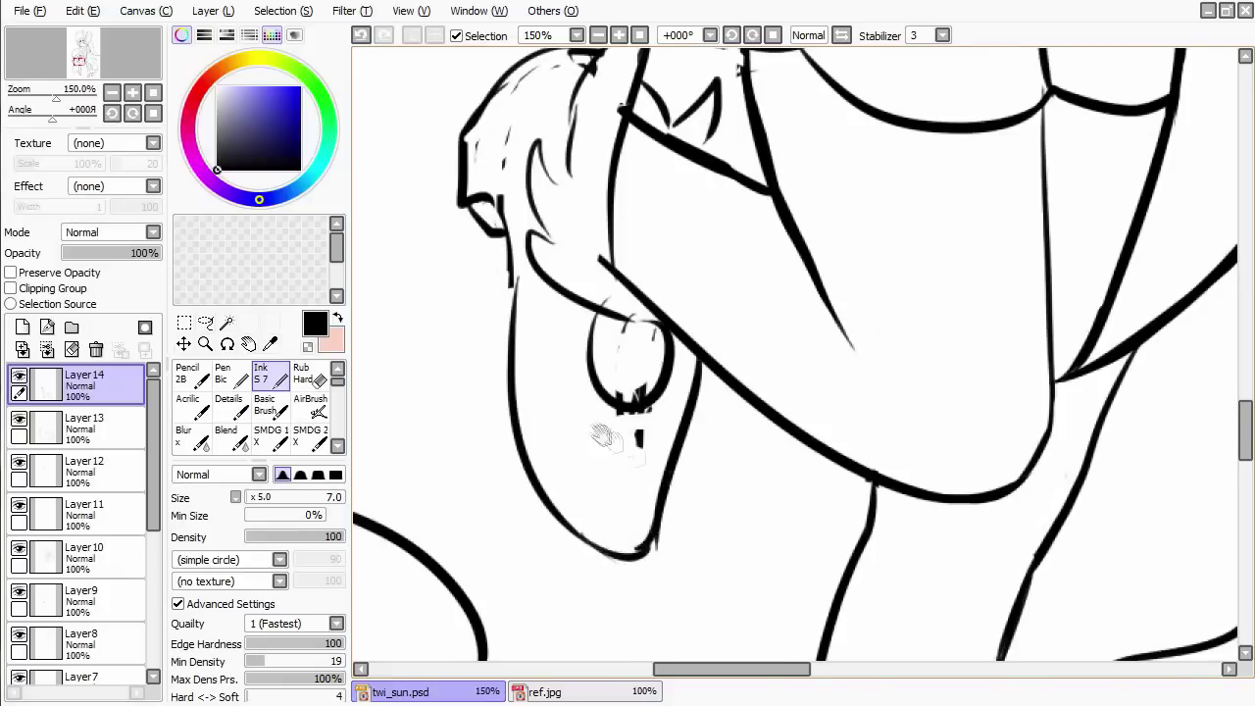
Replace the boot's rough oval ornament with a clean inked oval.
left_click_drag(601, 437, 628, 492)
key("e")
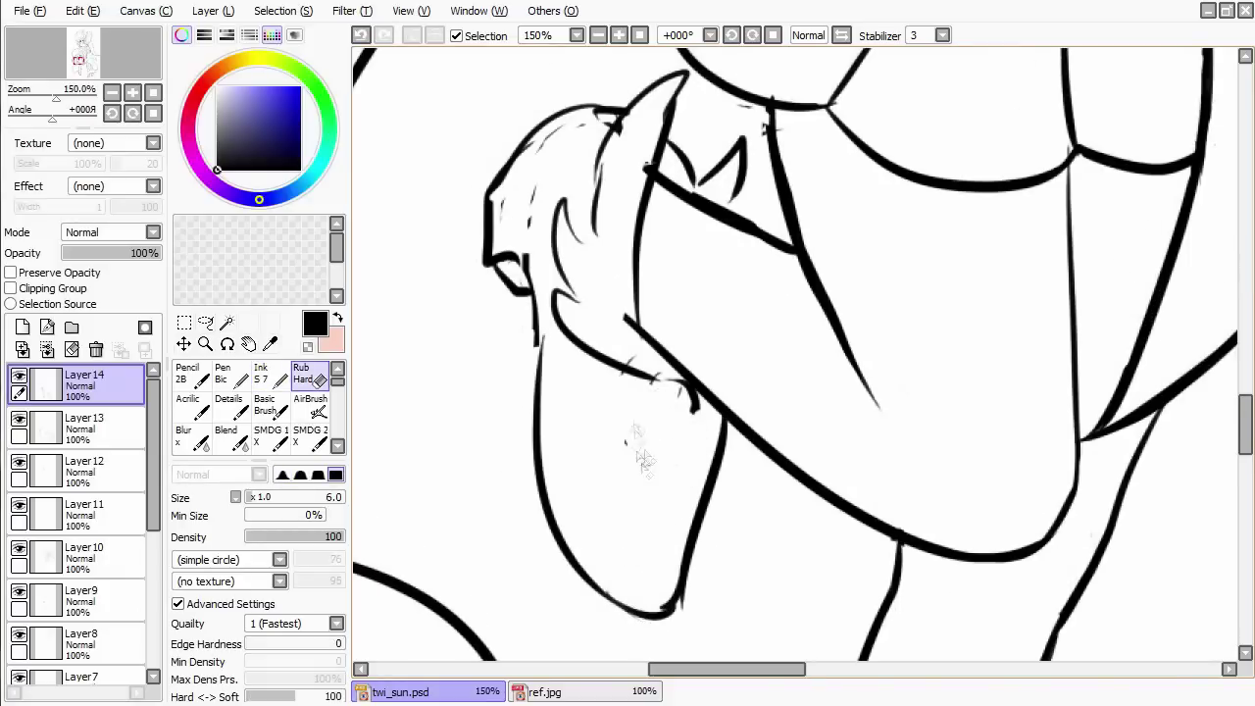
key("e")
mouse_move(655, 371)
left_mouse_down()
mouse_move(630, 435)
mouse_move(651, 429)
mouse_move(650, 371)
left_mouse_up()
key("ctrl+z")
Check ref.jpg and ink pointed flames below and along the outer side of the boot's oval ornament.
key("ctrl+Tab")
key("ctrl+Tab")
left_click_drag(626, 480, 641, 554)
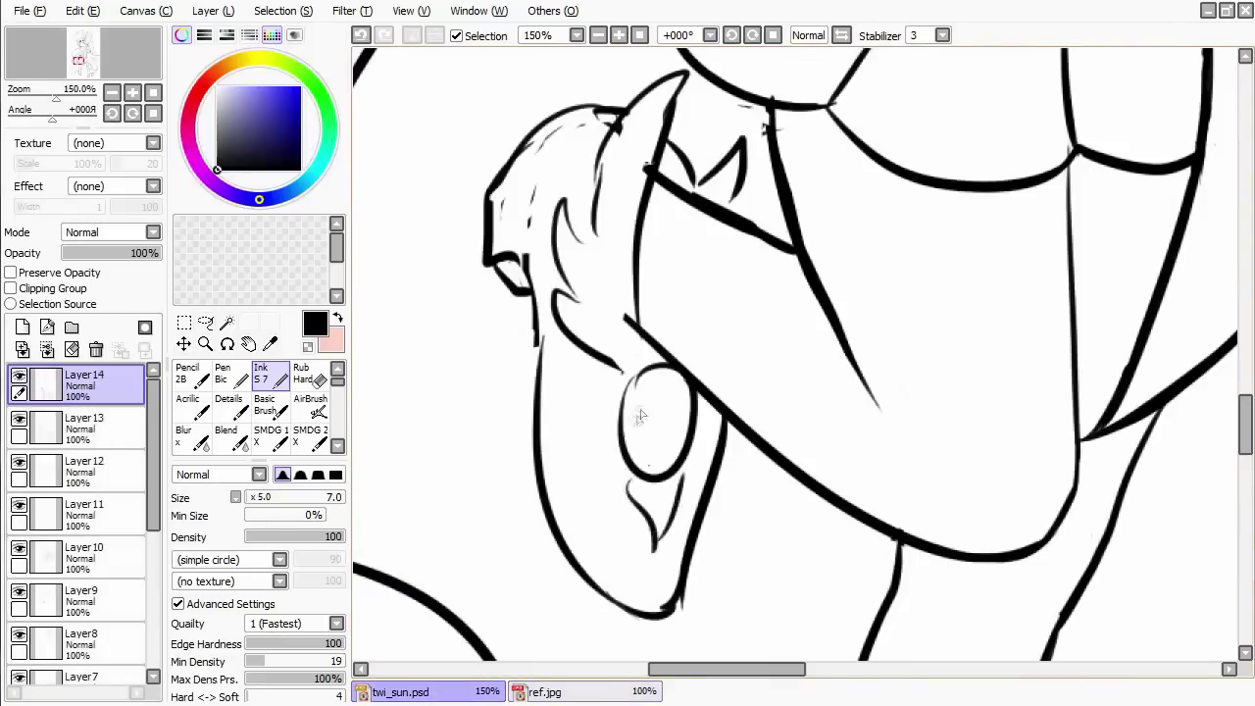
left_click_drag(620, 378, 569, 386)
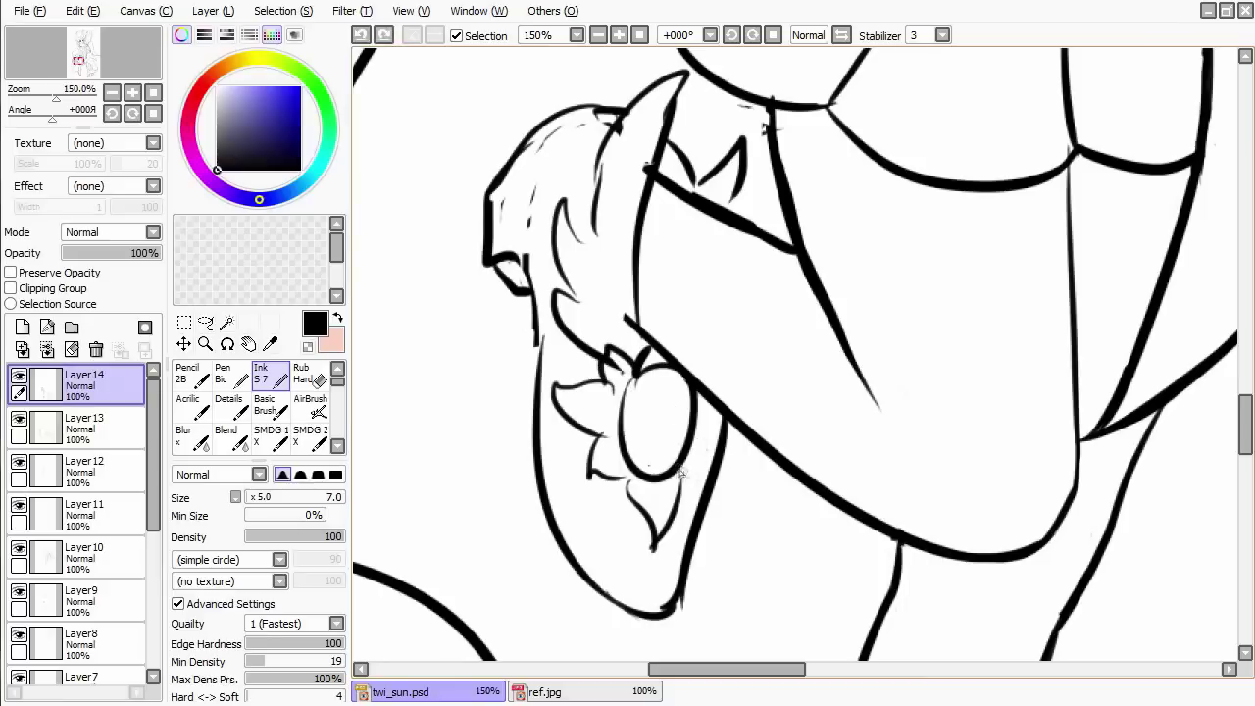
Ink the flame points on the oval's leg side, undoing a misplaced stroke.
scroll(504, 574, "down", 3)
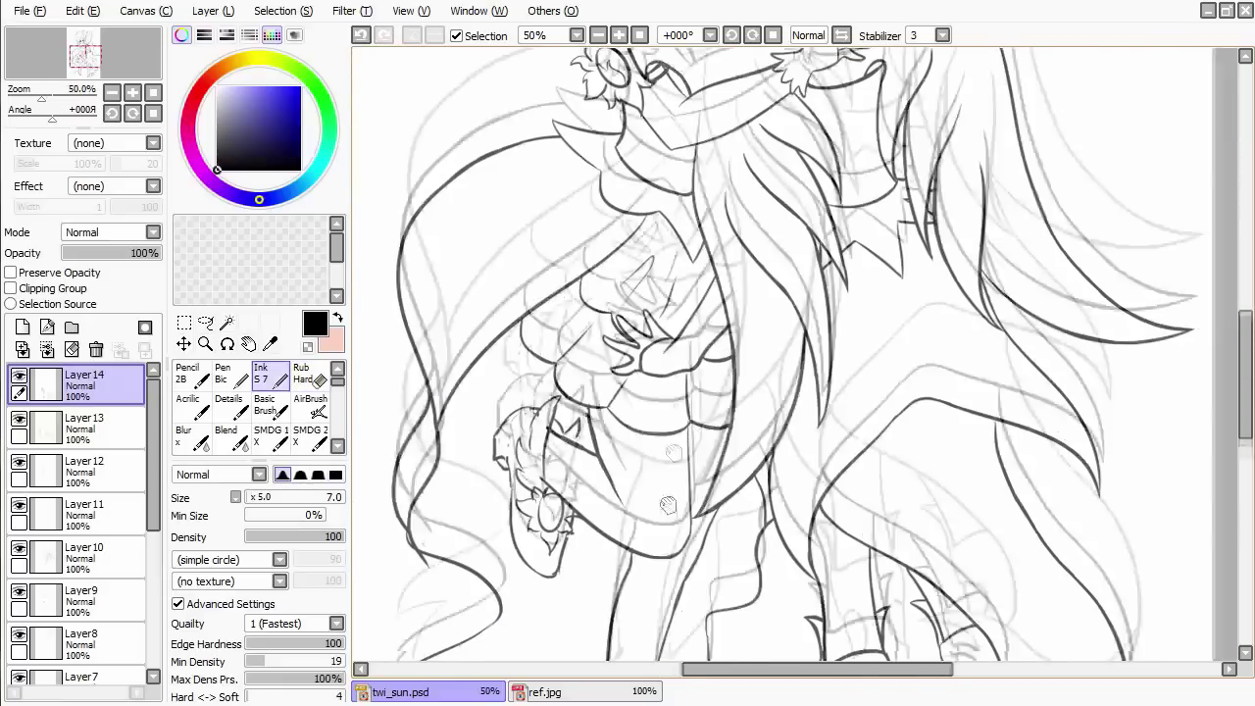
left_click_drag(792, 351, 823, 408)
scroll(869, 252, "down", 1)
scroll(869, 252, "up", 3)
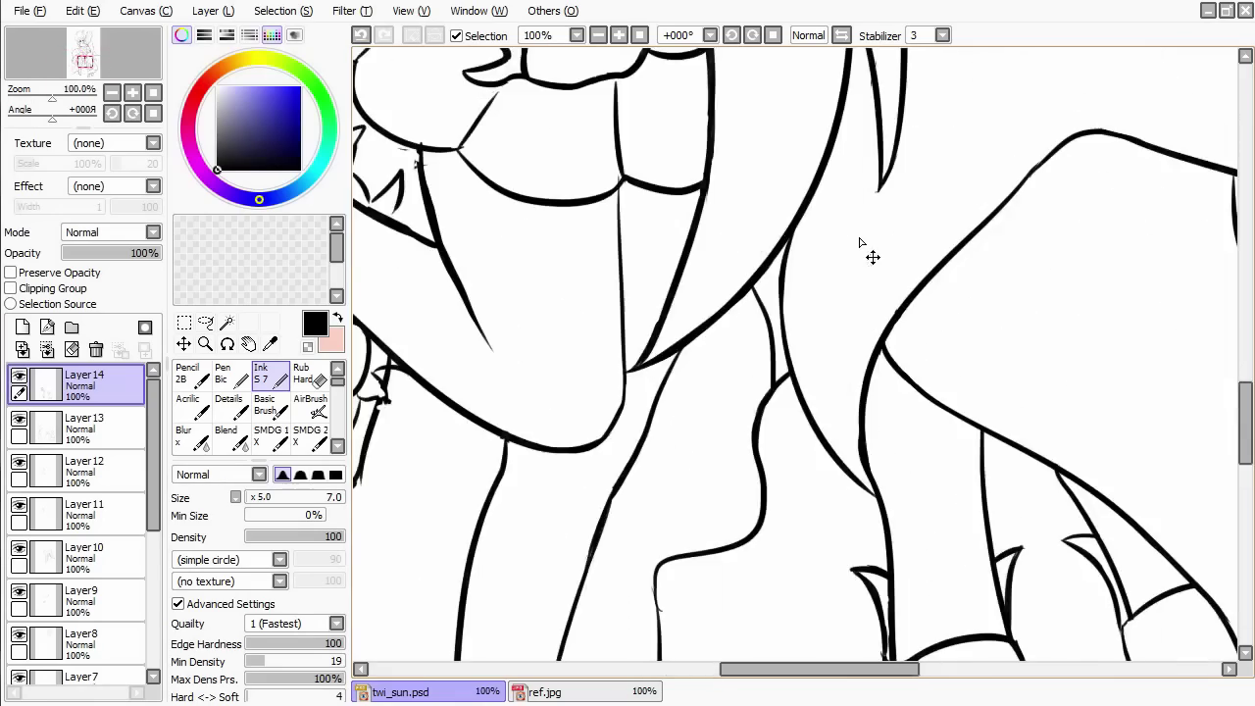
key("e")
key("n")
mouse_move(547, 324)
left_mouse_down()
mouse_move(561, 347)
mouse_move(530, 258)
left_mouse_up()
key("ctrl+z")
scroll(650, 330, "up", 1)
mouse_move(650, 330)
left_mouse_down()
mouse_move(667, 450)
mouse_move(691, 412)
left_mouse_up()
Erase the rough flame above the oval where the boot's cuff meets the ornament.
key("e")
mouse_move(733, 355)
left_mouse_down()
mouse_move(740, 418)
mouse_move(718, 413)
mouse_move(745, 369)
mouse_move(730, 427)
mouse_move(765, 275)
mouse_move(686, 335)
left_mouse_up()
key("n")
key("e")
key("n")
key("e")
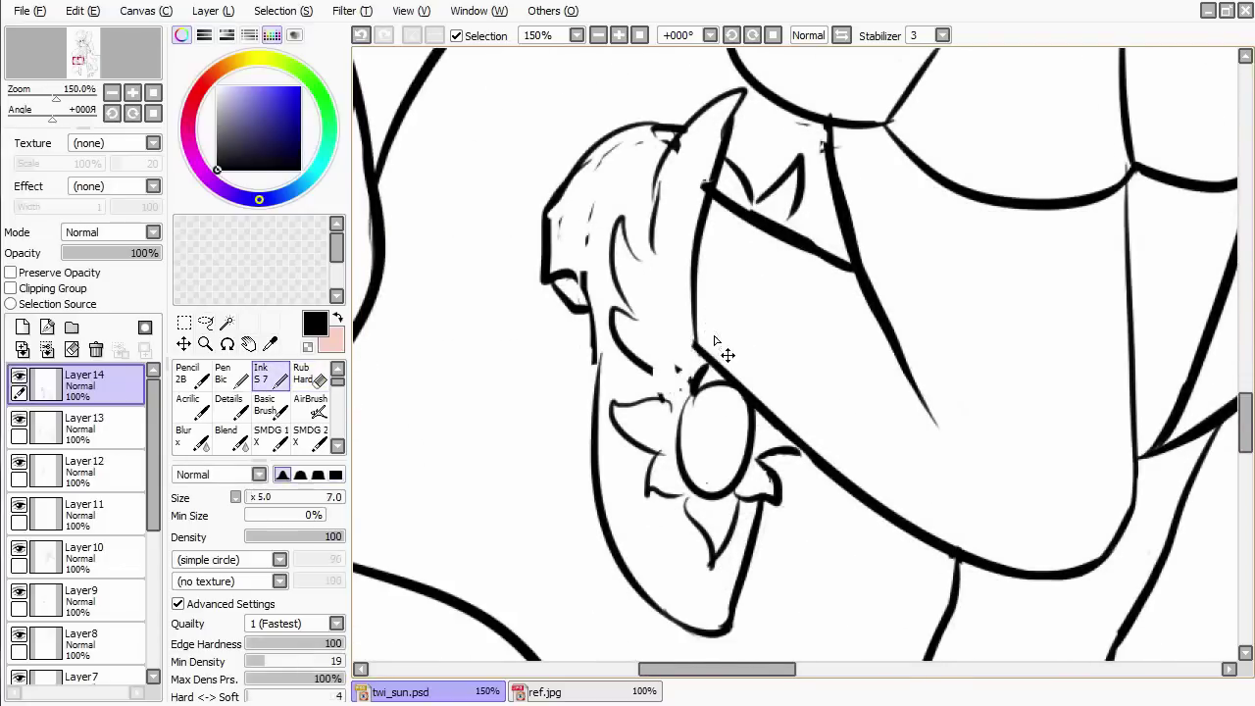
Re-ink the flame points above the oval and draw an S-shaped swirl inside it.
scroll(669, 383, "up", 2)
key("n")
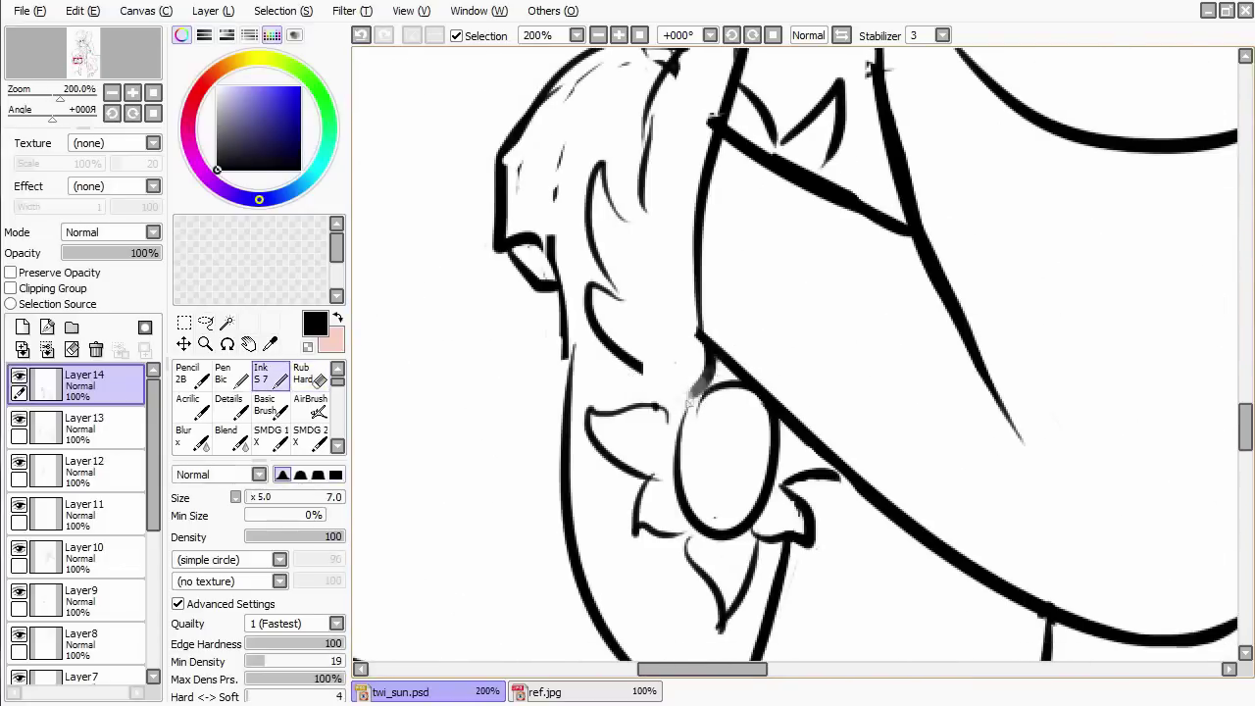
left_click_drag(637, 407, 624, 319)
left_click_drag(691, 328, 706, 382)
mouse_move(721, 316)
left_mouse_down()
mouse_move(698, 431)
mouse_move(674, 407)
left_mouse_up()
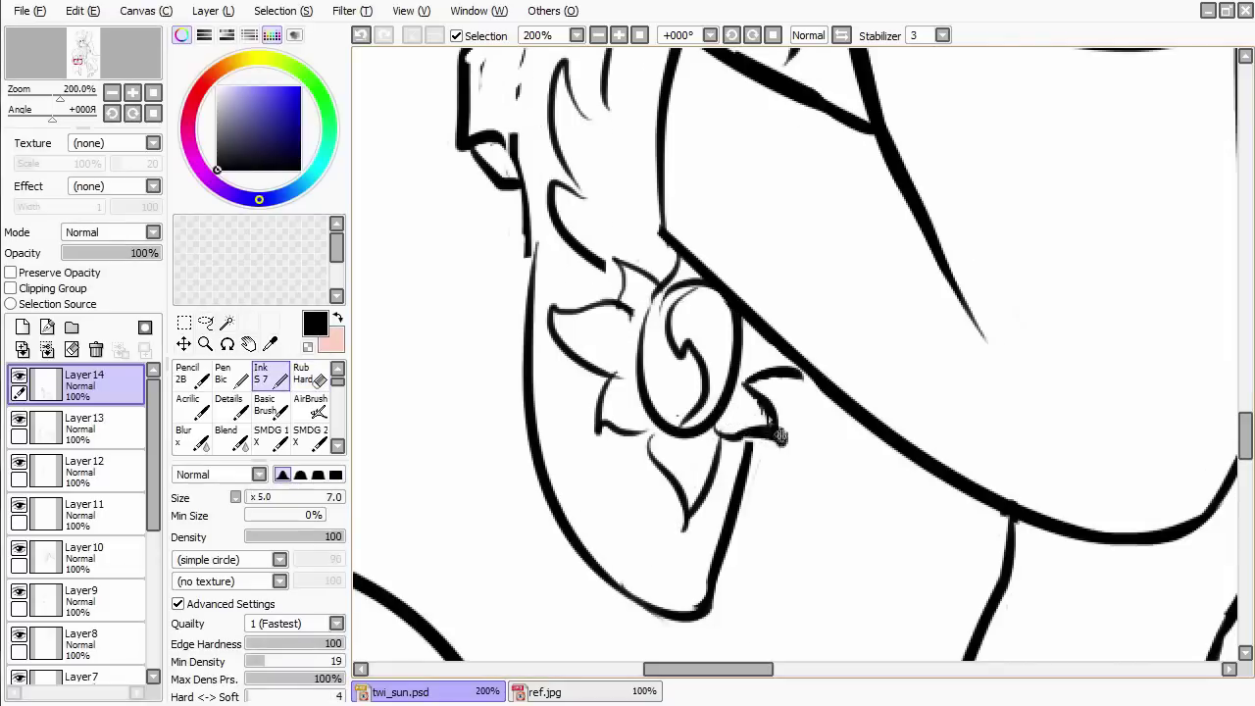
Sharpen the flames beside the calf line and tidy the tip of the flame below the oval.
key("e")
key("e")
left_click_drag(747, 380, 798, 368)
key("e")
key("e")
left_click_drag(706, 461, 733, 443)
left_click_drag(627, 274, 696, 652)
Erase stray marks inside the boot's heel and try a curved line from the heel down to the foot.
key("e")
left_click_drag(676, 461, 691, 294)
key("e")
left_click_drag(715, 367, 549, 255)
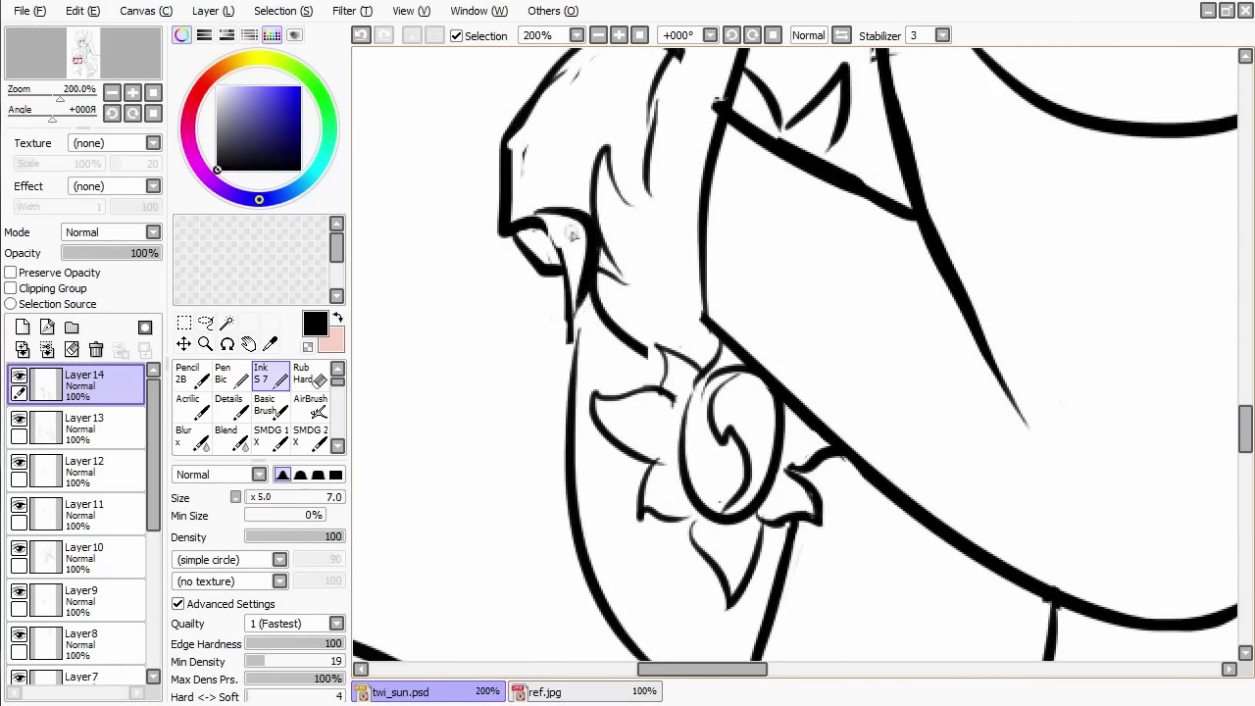
scroll(546, 159, "down", 4)
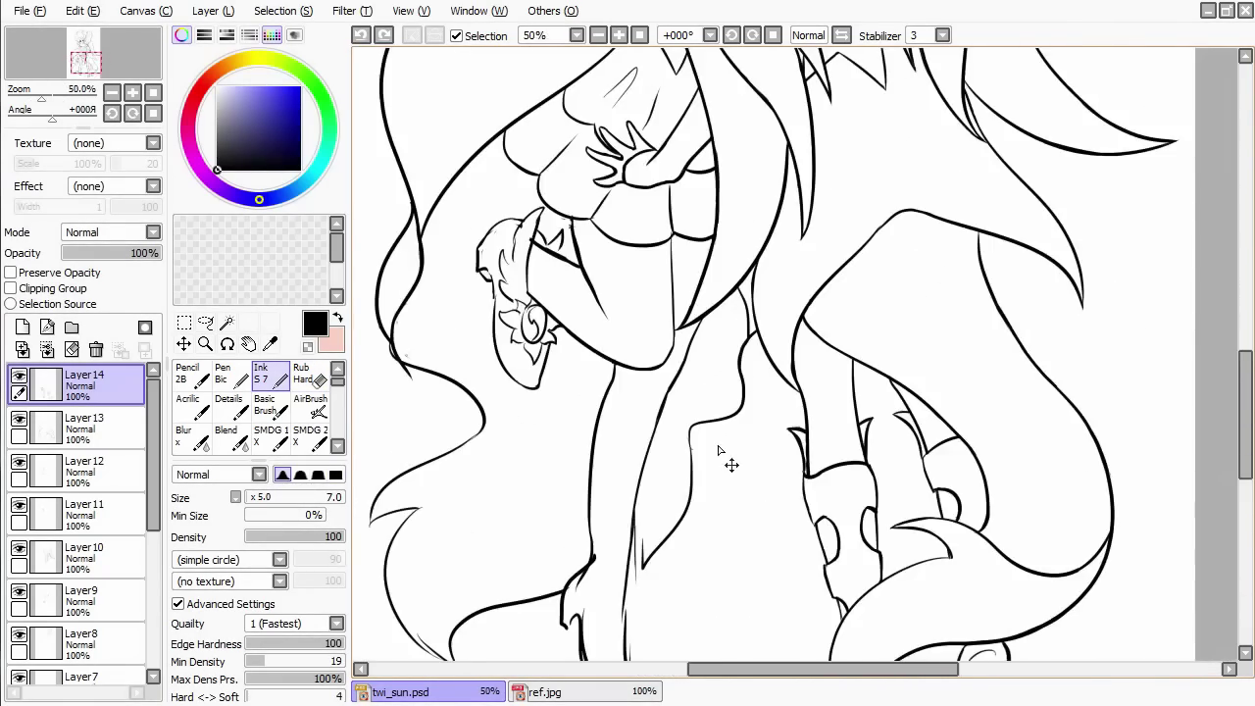
Re-ink the flame tip where the calf line meets the oval and undo the extra loop above it.
scroll(545, 326, "up", 3)
key("e")
left_click_drag(497, 250, 561, 319)
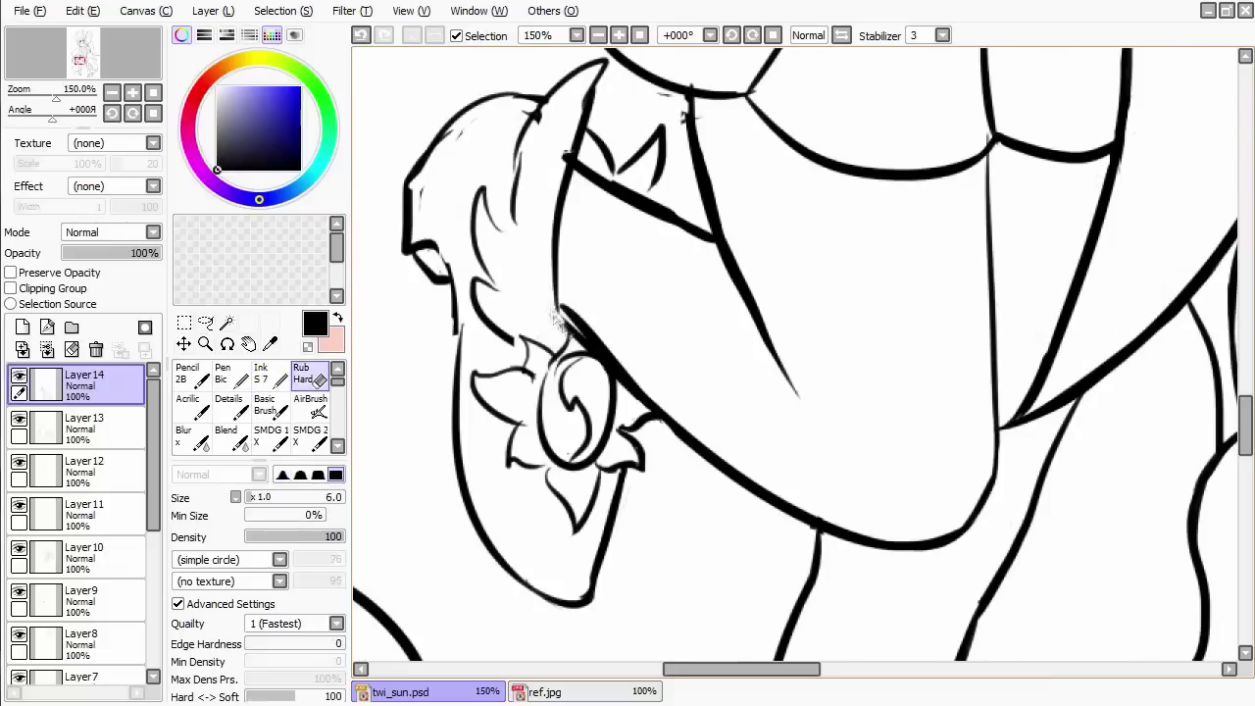
key("n")
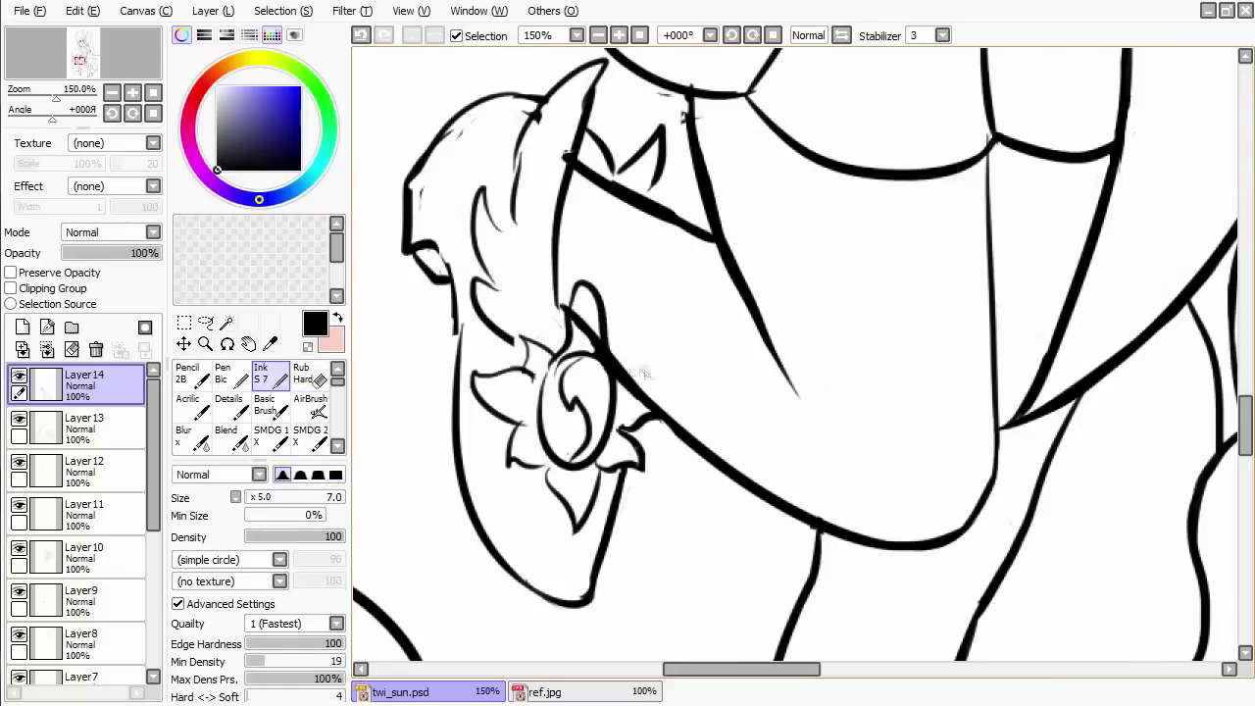
key("ctrl+z")
left_click_drag(654, 381, 680, 467)
Erase the small pointed flaps between the boot's cuff and the thigh.
key("e")
left_click_drag(635, 265, 647, 244)
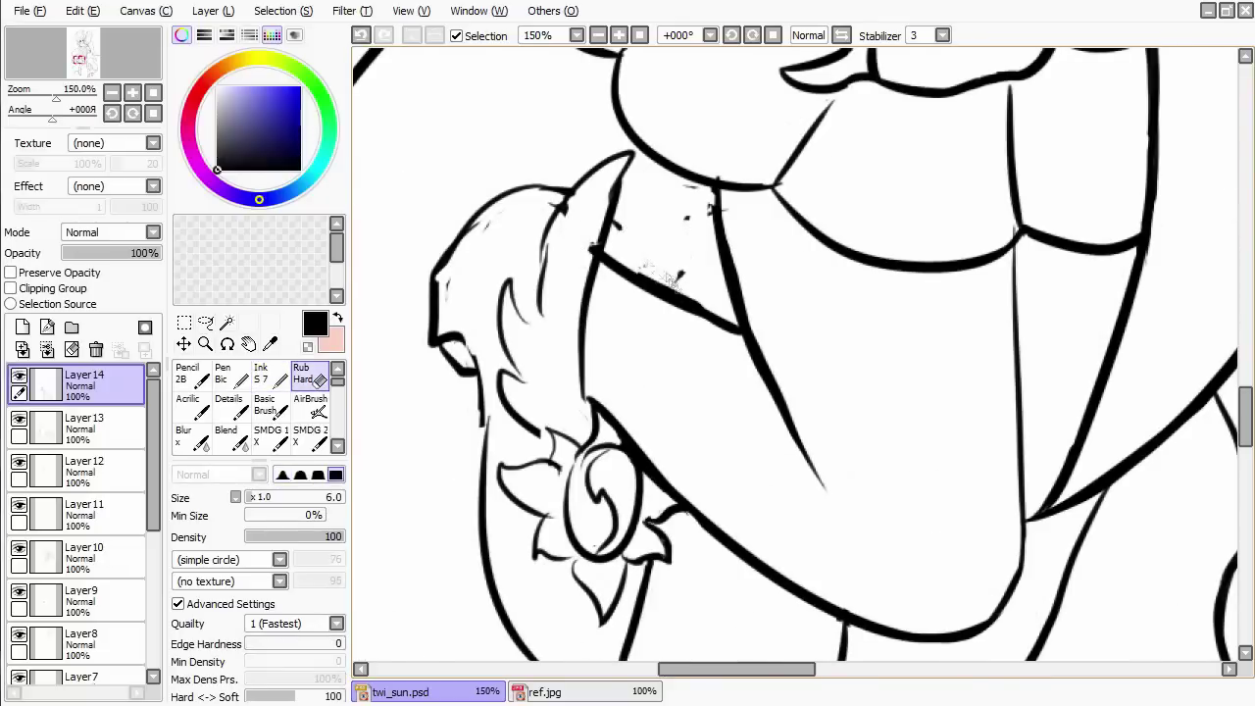
left_click_drag(686, 280, 692, 253)
Erase the cuff's uneven leg-side edge and redraw it as one tapered line down to the oval ornament.
left_click(656, 326, "ctrl")
left_click_drag(720, 324, 737, 201)
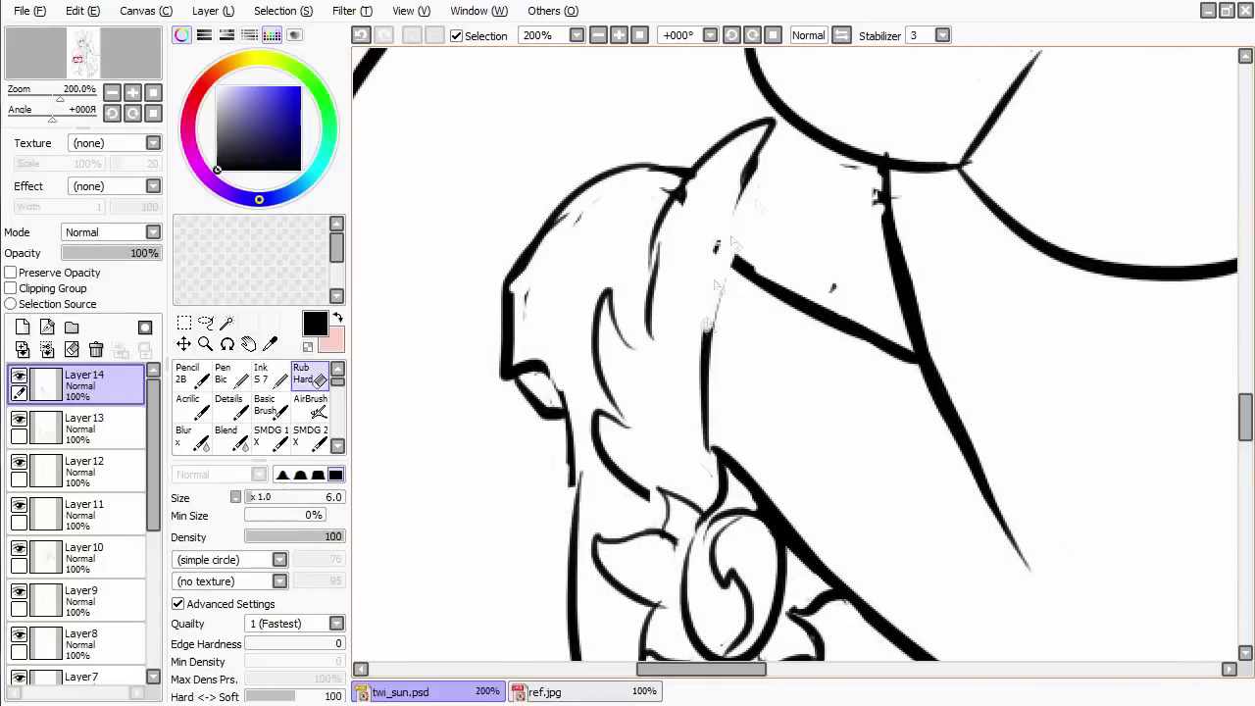
key("n")
left_click_drag(768, 126, 692, 355)
left_click_drag(628, 196, 621, 171)
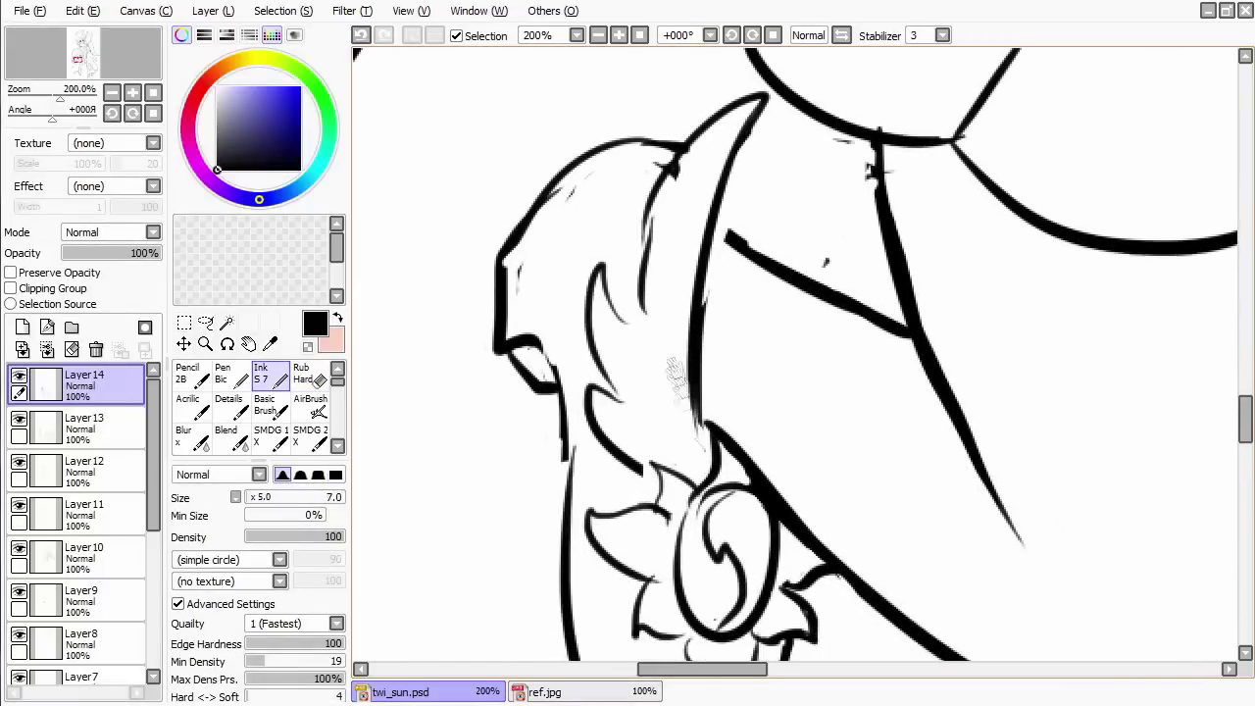
Re-ink the flame-shaped trim inside the boot's cuff with clean, pointed curves.
mouse_move(658, 262)
left_mouse_down()
mouse_move(709, 283)
mouse_move(690, 378)
left_mouse_up()
mouse_move(708, 305)
left_mouse_down()
mouse_move(643, 392)
mouse_move(686, 333)
left_mouse_up()
key("ctrl+z")
key("e")
left_click_drag(647, 279, 672, 305)
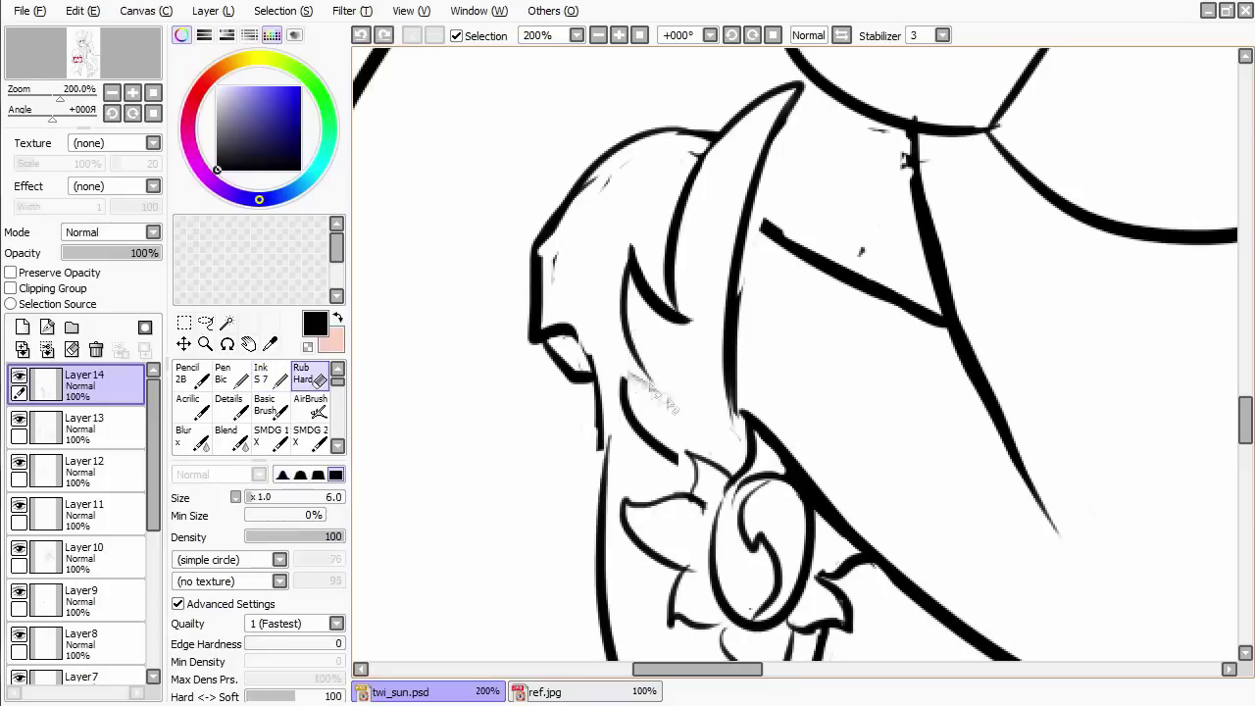
key("n")
left_click_drag(644, 365, 632, 335)
Extend the raised leg's upper line to the cuff and erase the stray marks below the skirt hem.
key("e")
left_click_drag(851, 264, 862, 294)
key("n")
left_click_drag(794, 274, 833, 309)
key("e")
key("n")
key("e")
left_click_drag(862, 147, 882, 210)
key("n")
key("e")
left_click_drag(887, 257, 900, 311)
key("n")
Ink the cuff's far-side flap behind the raised leg, undoing the last stray strokes.
left_click_drag(692, 294, 730, 245)
key("e")
key("n")
left_click_drag(742, 152, 785, 260)
key("ctrl+z")
key("ctrl+z")
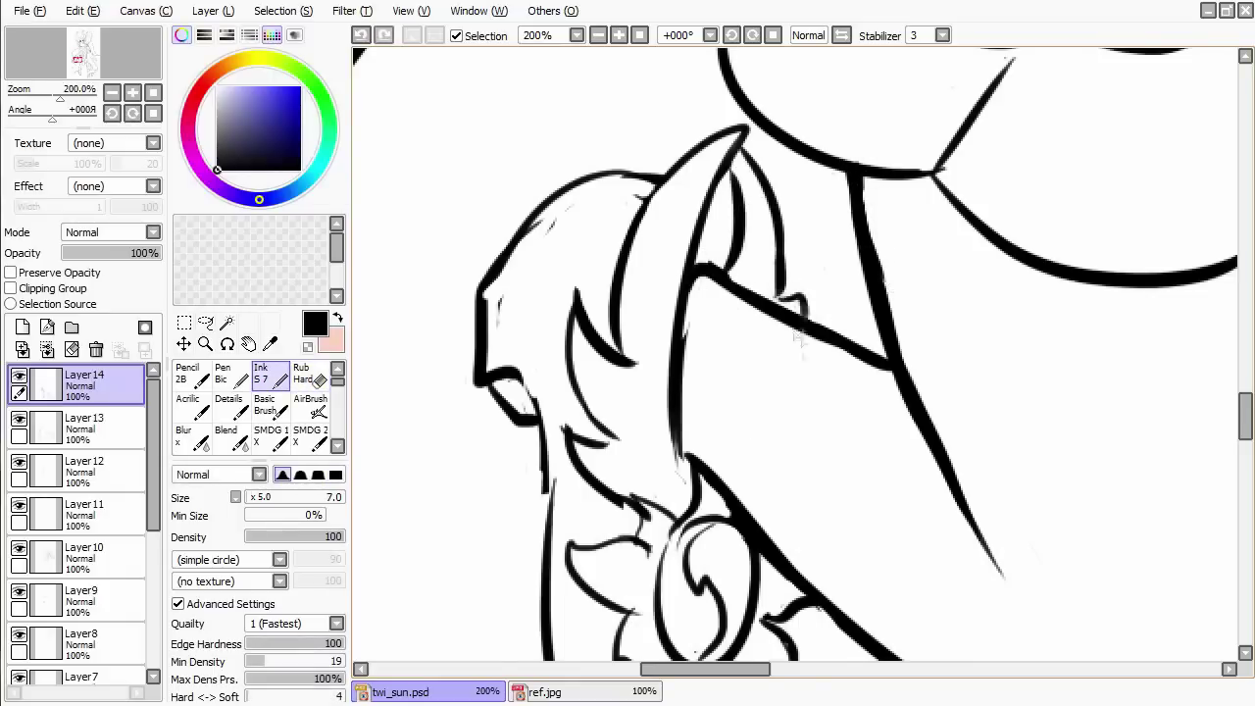
Thicken the rounded outline above the boot's heel and clean the stray marks along it and the cuff.
key("e")
left_click_drag(503, 307, 601, 362)
left_click_drag(722, 258, 730, 273)
key("n")
mouse_move(583, 334)
left_mouse_down()
mouse_move(691, 233)
mouse_move(589, 314)
mouse_move(642, 253)
left_mouse_up()
key("e")
key("n")
key("e")
key("n")
left_click_drag(630, 314, 645, 176)
left_click_drag(676, 343, 658, 490)
left_click_drag(616, 277, 674, 355)
Erase the boot's small heel block and ink a smooth curve from the heel into the foot's outer line.
scroll(545, 292, "down", 4)
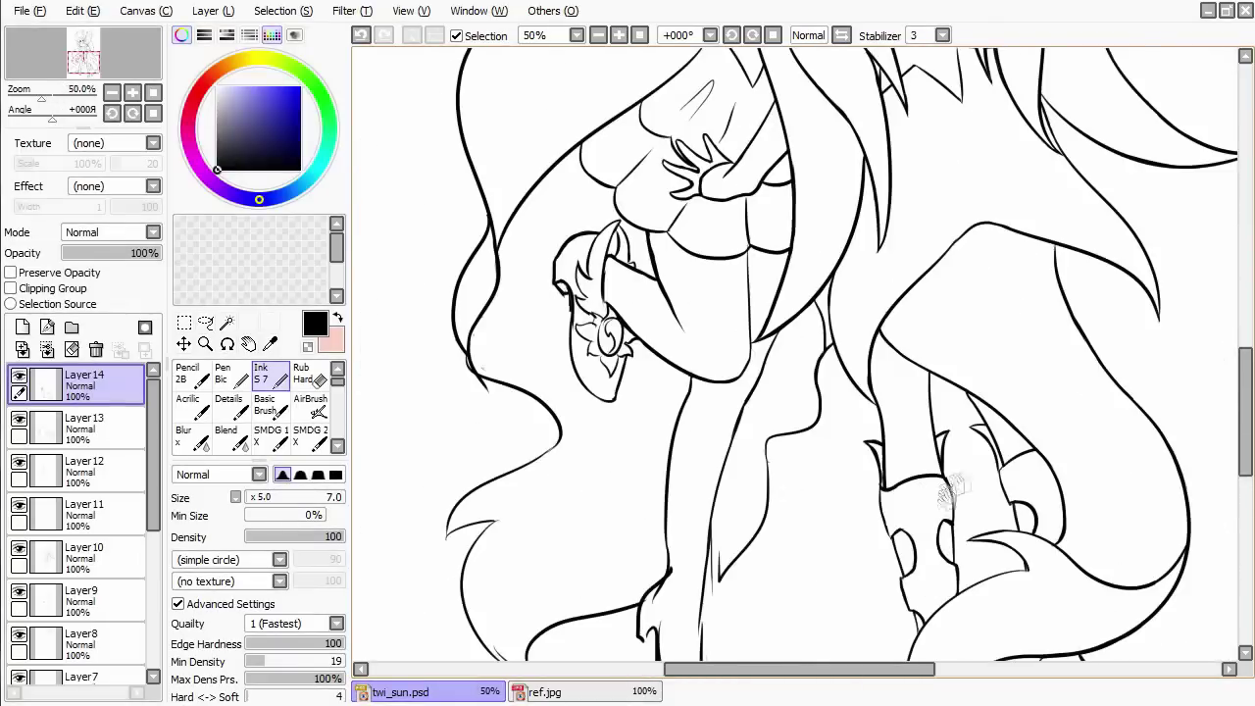
scroll(835, 594, "down", 2)
scroll(834, 589, "up", 5)
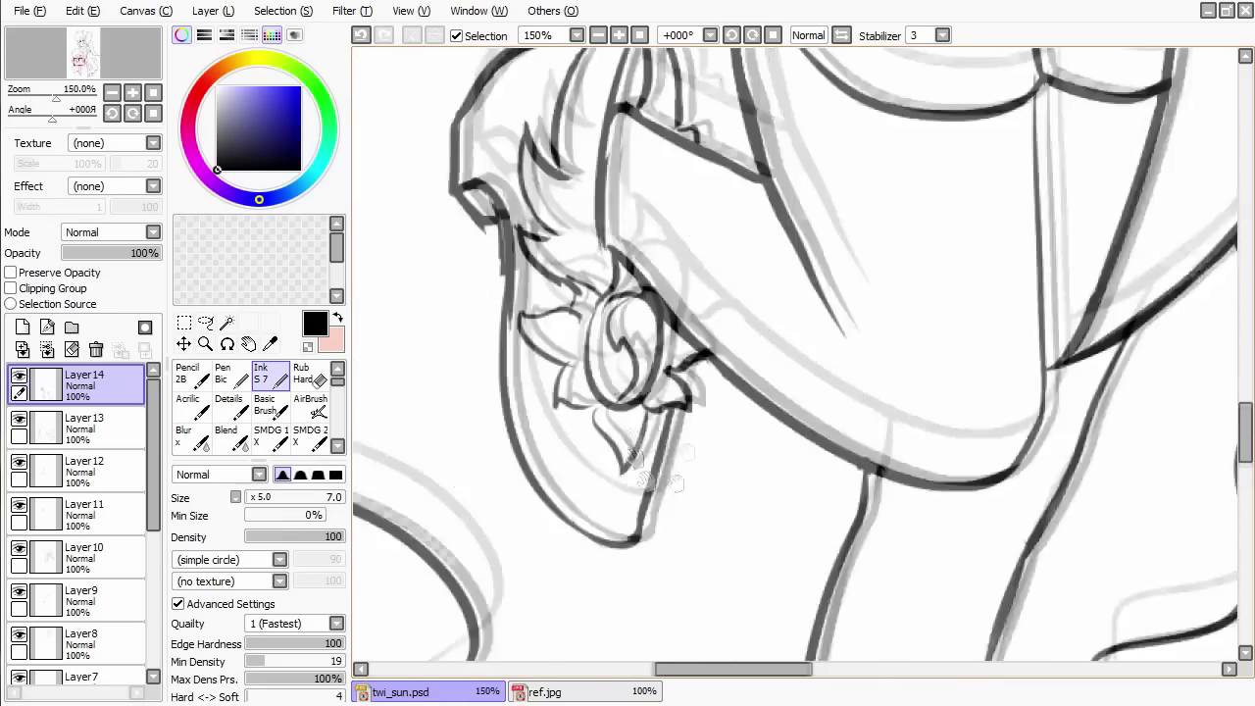
key("e")
key("n")
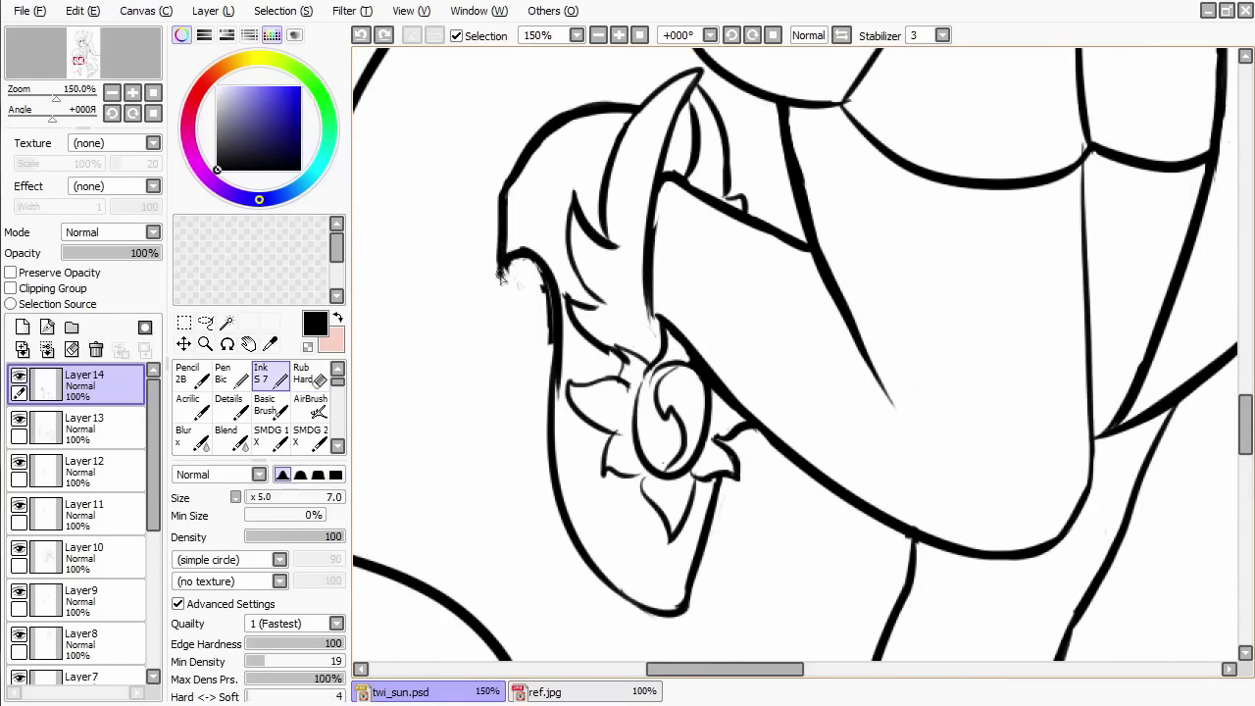
Ink the heel's flat bottom edge and smooth the doubled foot line beneath it.
scroll(651, 203, "down", 3)
scroll(564, 277, "up", 4)
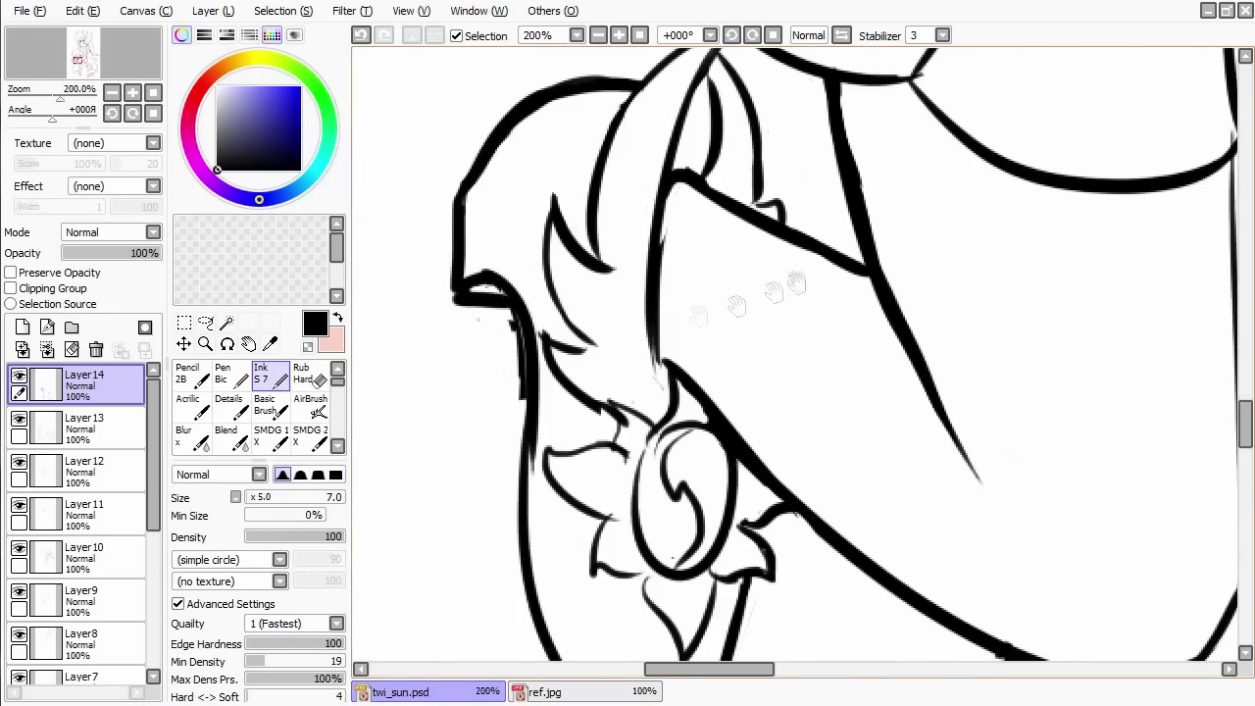
left_click_drag(796, 284, 870, 218)
key("e")
key("n")
left_click_drag(614, 334, 638, 330)
key("e")
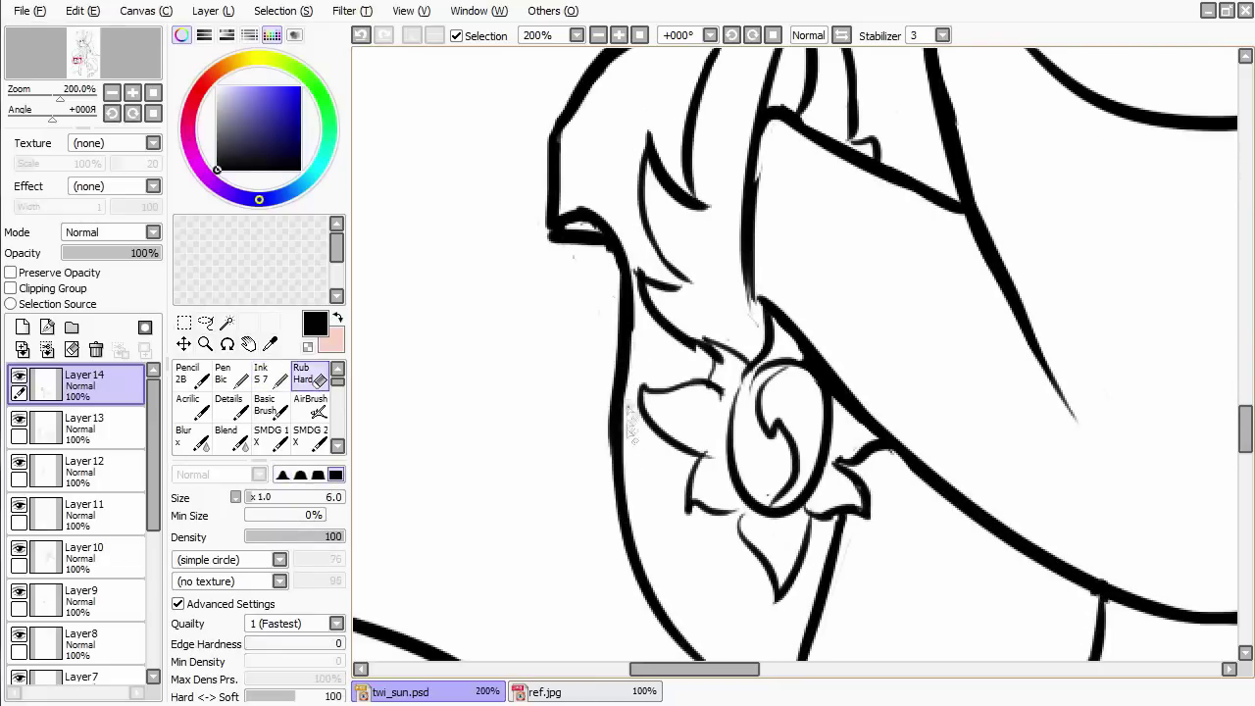
Erase the flame between the cuff trim and the oval and re-ink it as a pointed tip.
key("n")
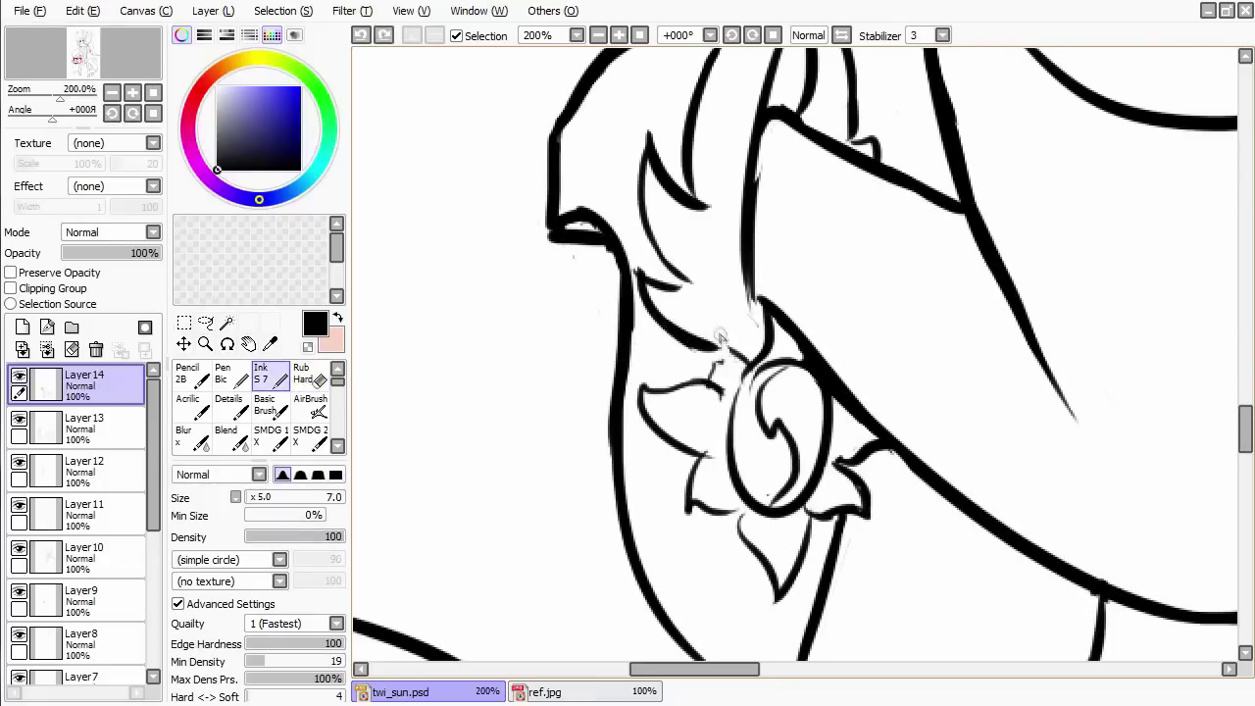
key("e")
left_click_drag(708, 397, 728, 348)
key("n")
key("e")
key("n")
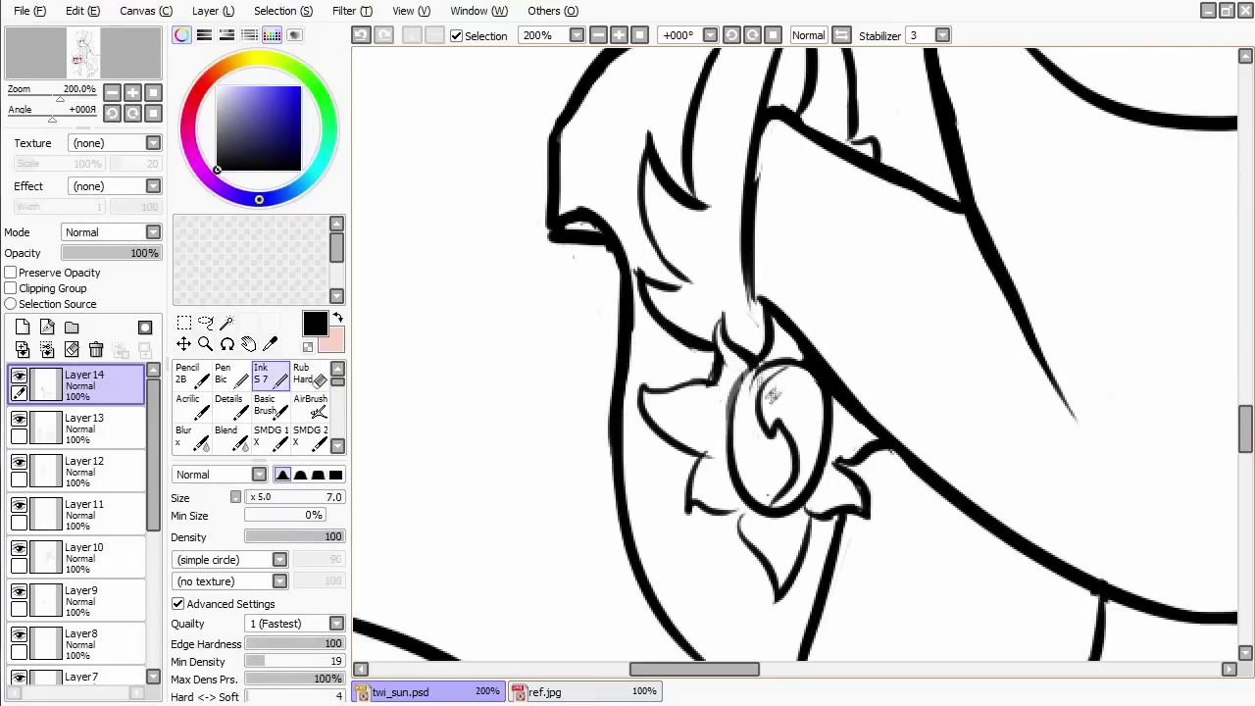
left_click_drag(531, 255, 546, 353)
scroll(575, 364, "down", 4)
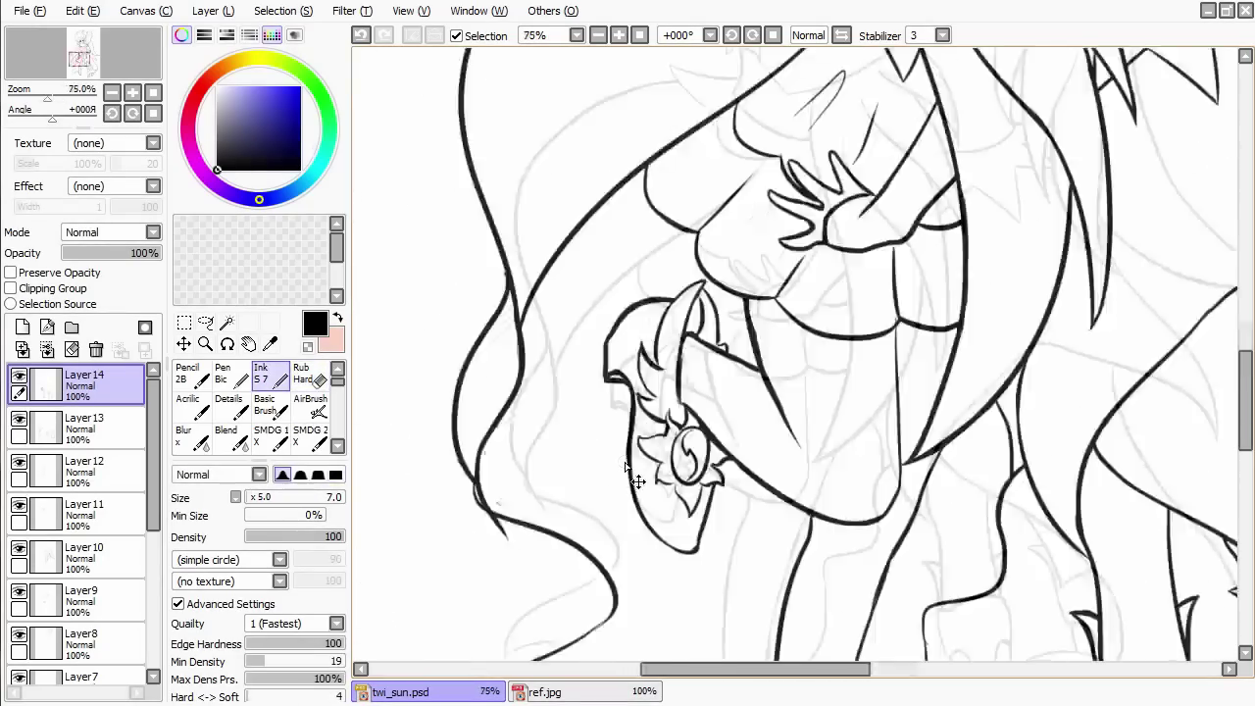
Join the raised boot's cuff line to the leg outline just above the sun ornament.
scroll(776, 357, "up", 4)
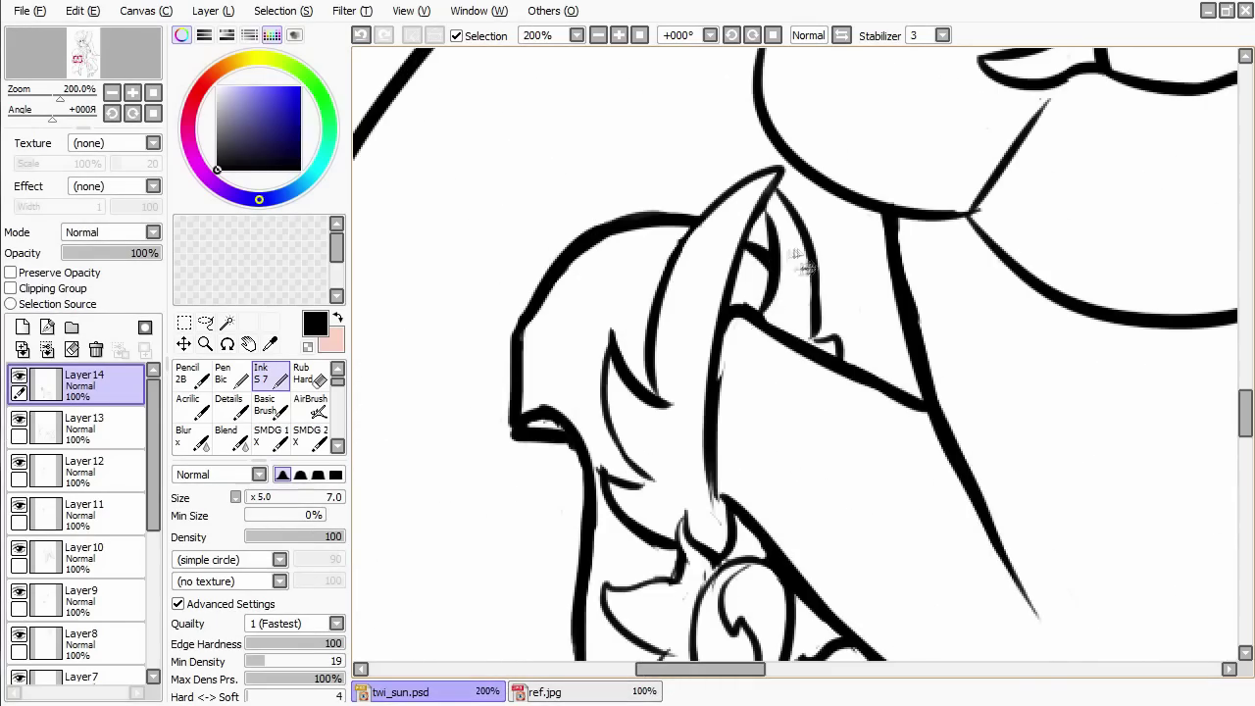
scroll(768, 232, "down", 4)
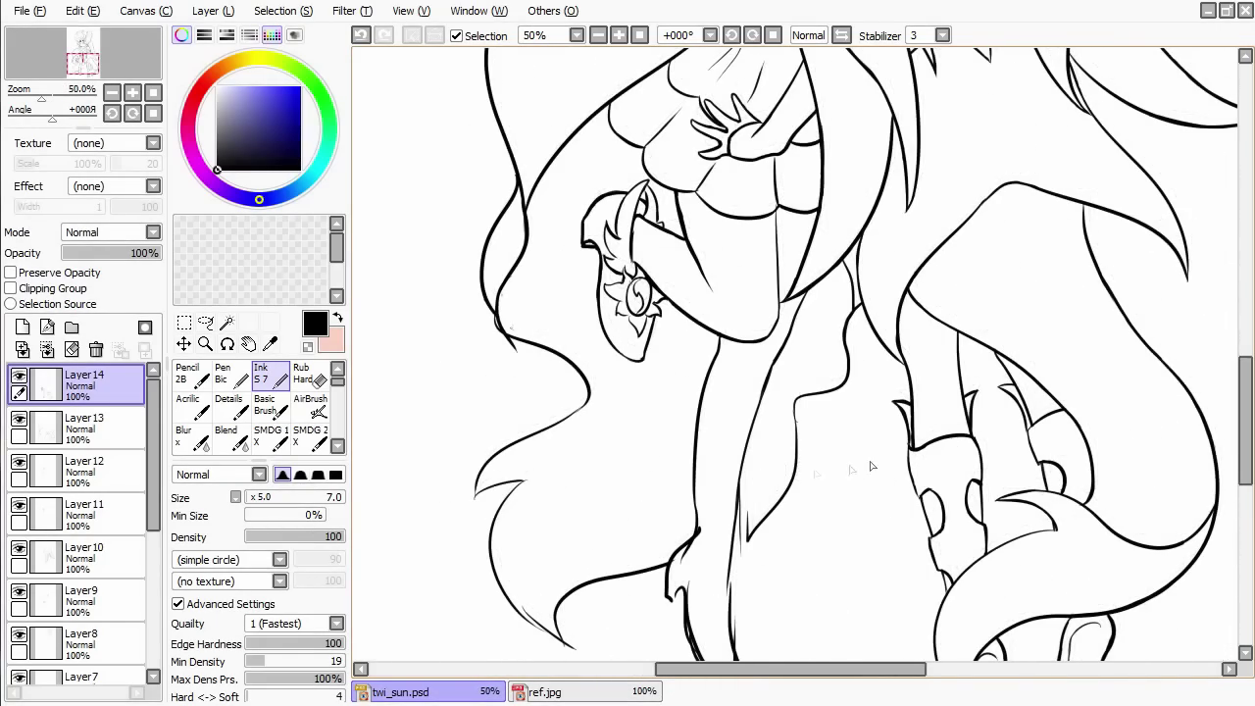
scroll(814, 473, "up", 4)
key("e")
scroll(770, 443, "up", 4)
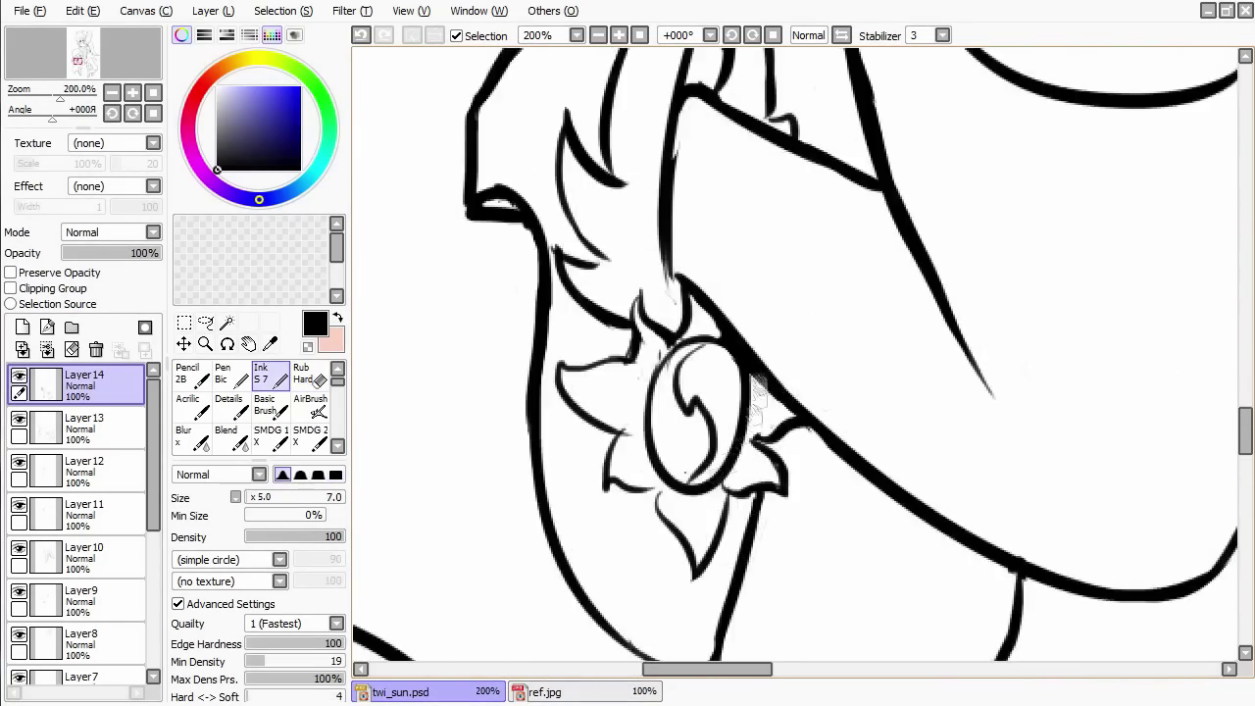
key("e")
key("e")
scroll(627, 436, "down", 2)
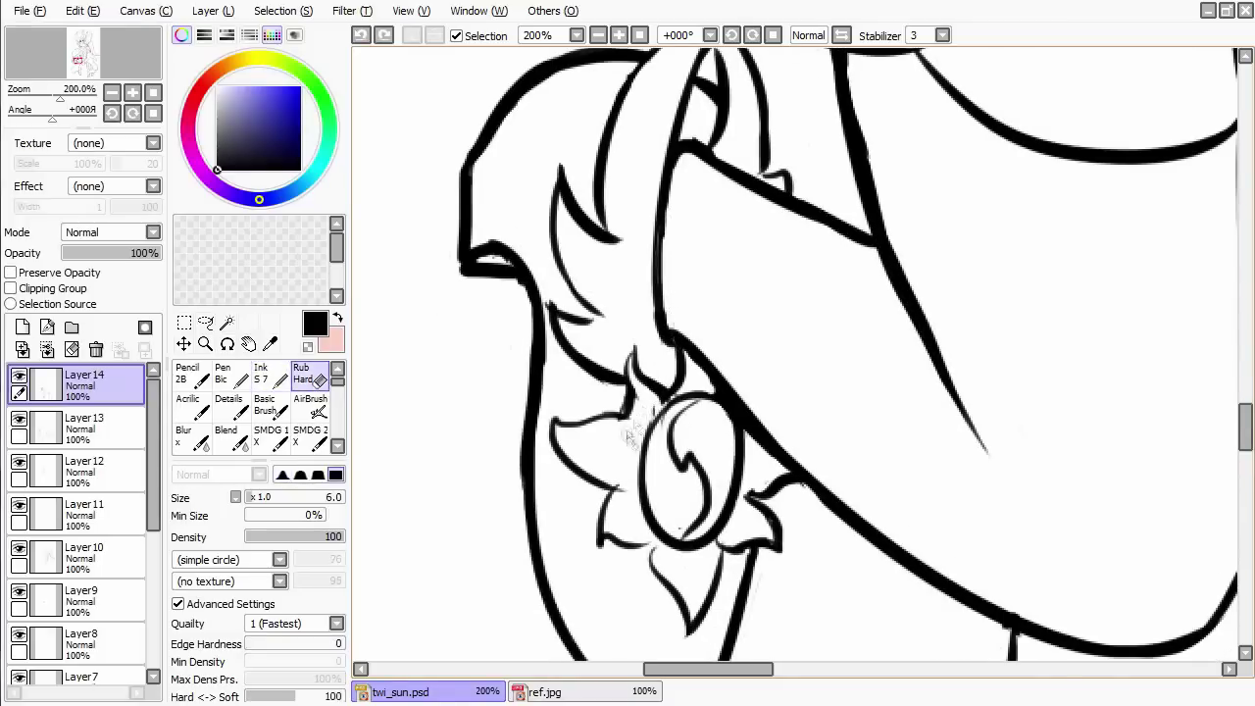
key("e")
key("minus")
key("minus")
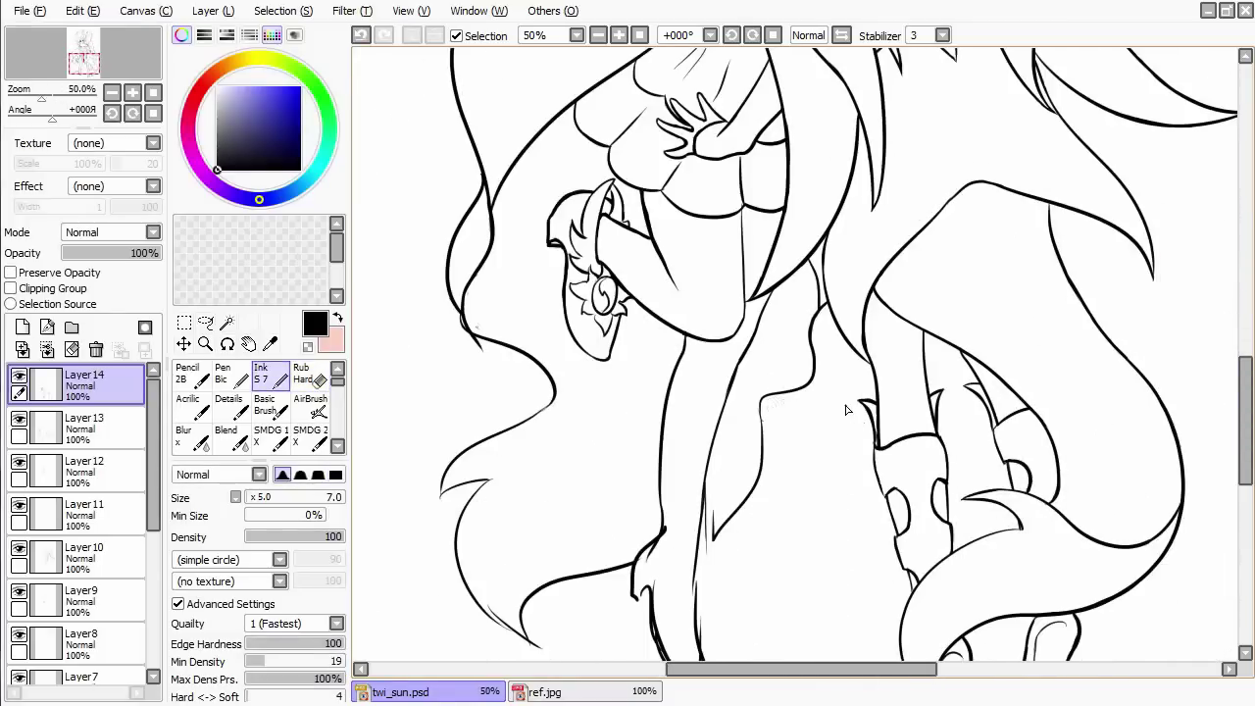
Smooth the back outline of the standing leg where it runs into the heel.
key("plus")
key("plus")
scroll(630, 418, "down", 5)
key("e")
key("e")
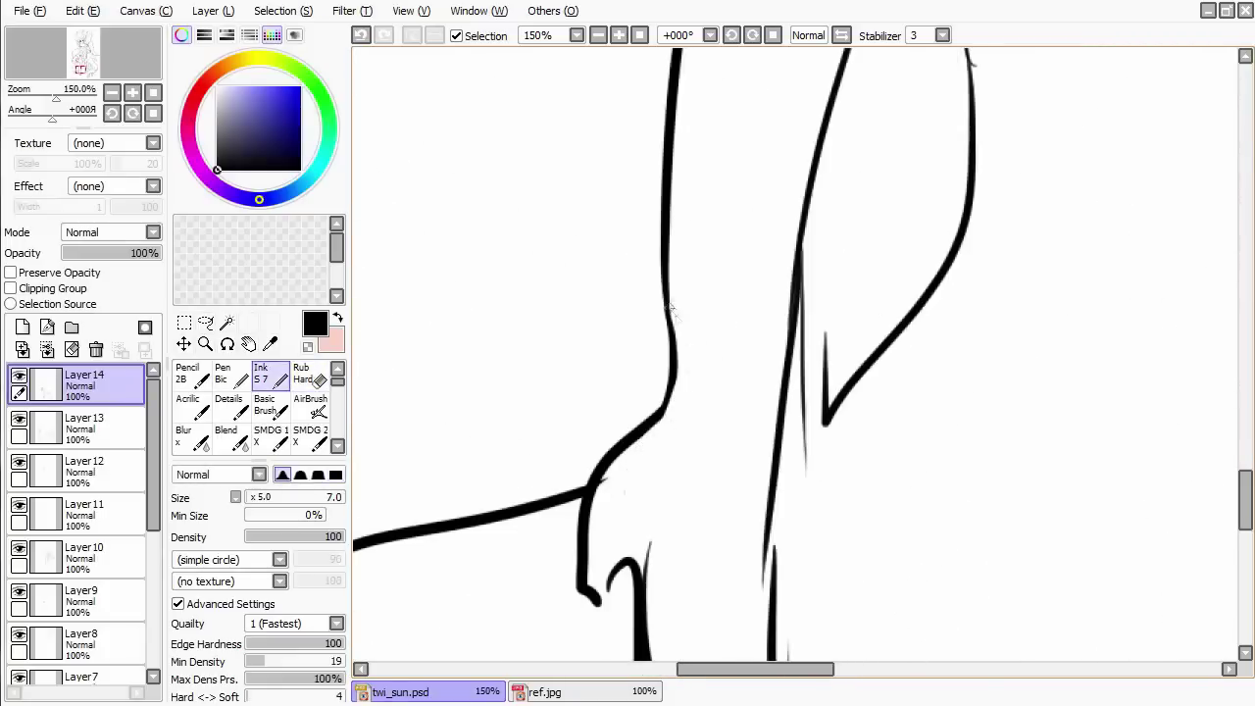
scroll(686, 333, "up", 3)
scroll(686, 333, "down", 5)
key("minus")
key("minus")
key("minus")
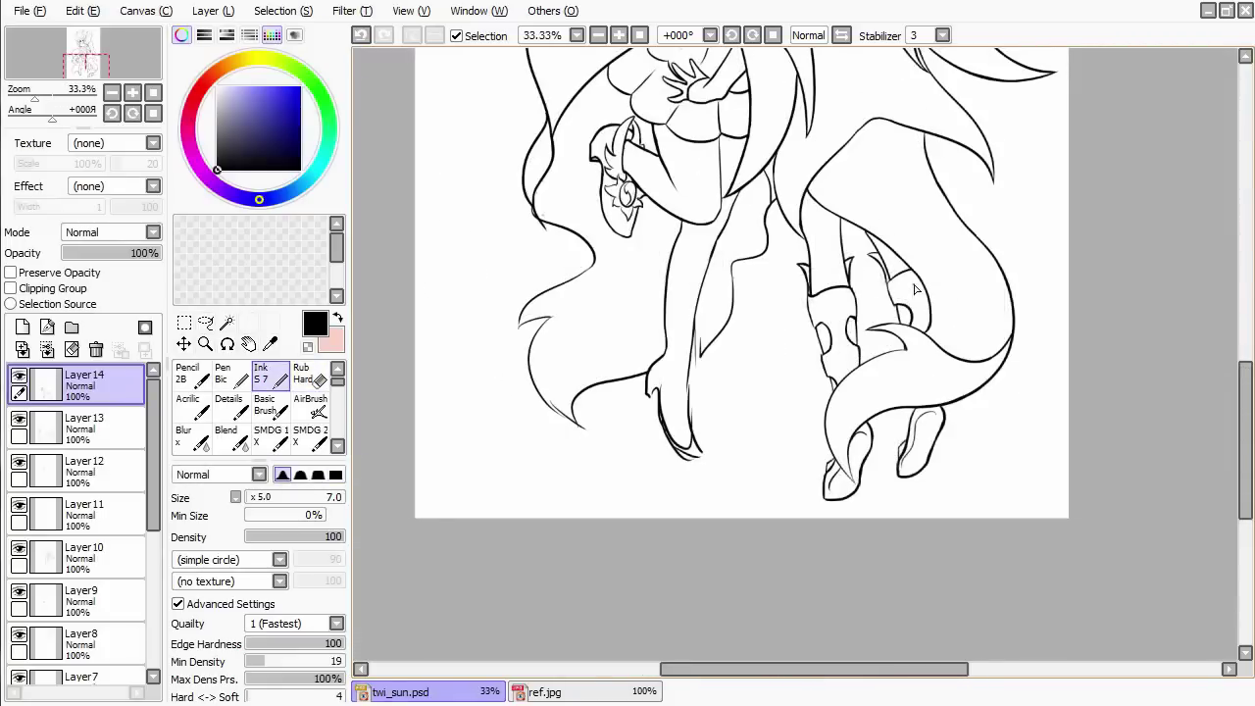
Thicken the standing foot's heel curve, join its lower tip to the arch, and erase stray marks beside the arch.
key("plus")
key("plus")
key("plus")
key("plus")
key("e")
left_click_drag(632, 431, 637, 490)
mouse_move(583, 431)
left_mouse_down()
mouse_move(579, 476)
mouse_move(632, 456)
left_mouse_up()
key("e")
scroll(627, 461, "down", 3)
key("e")
left_click_drag(588, 407, 600, 505)
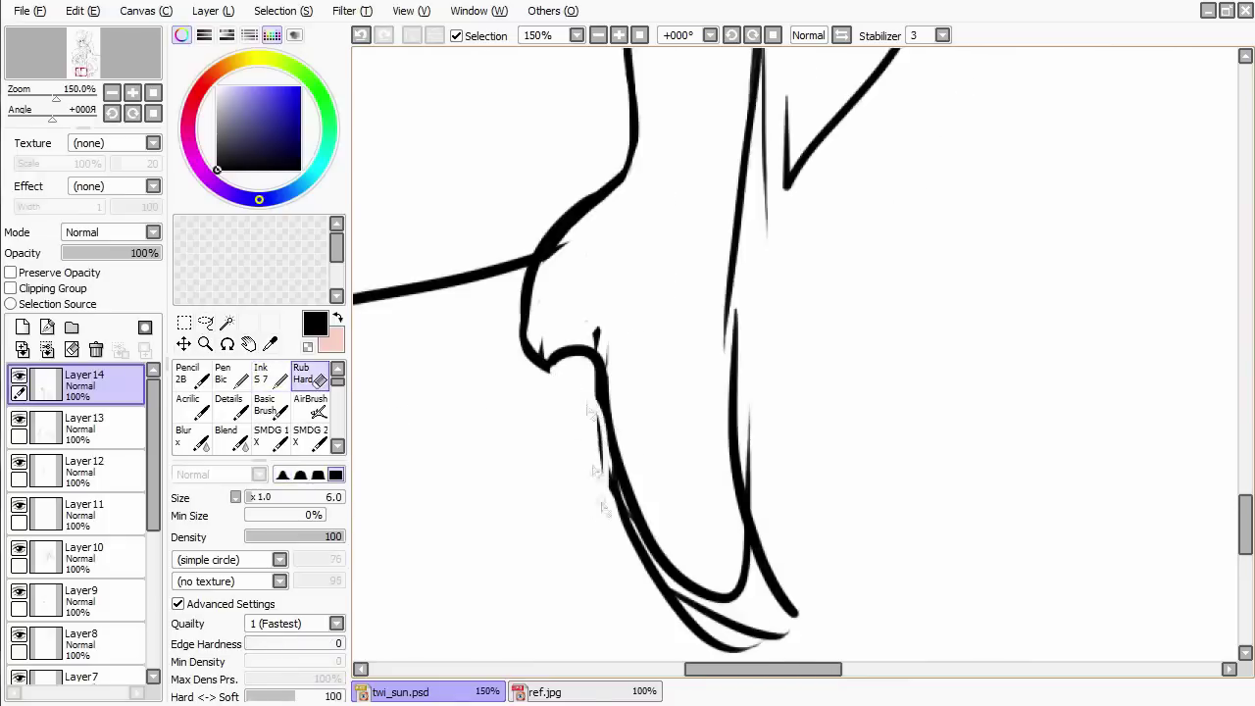
Lasso and delete the doubled sole, toe and instep lines of the standing foot.
scroll(676, 490, "down", 2)
key("a")
left_click_drag(686, 255, 549, 608)
key("Delete")
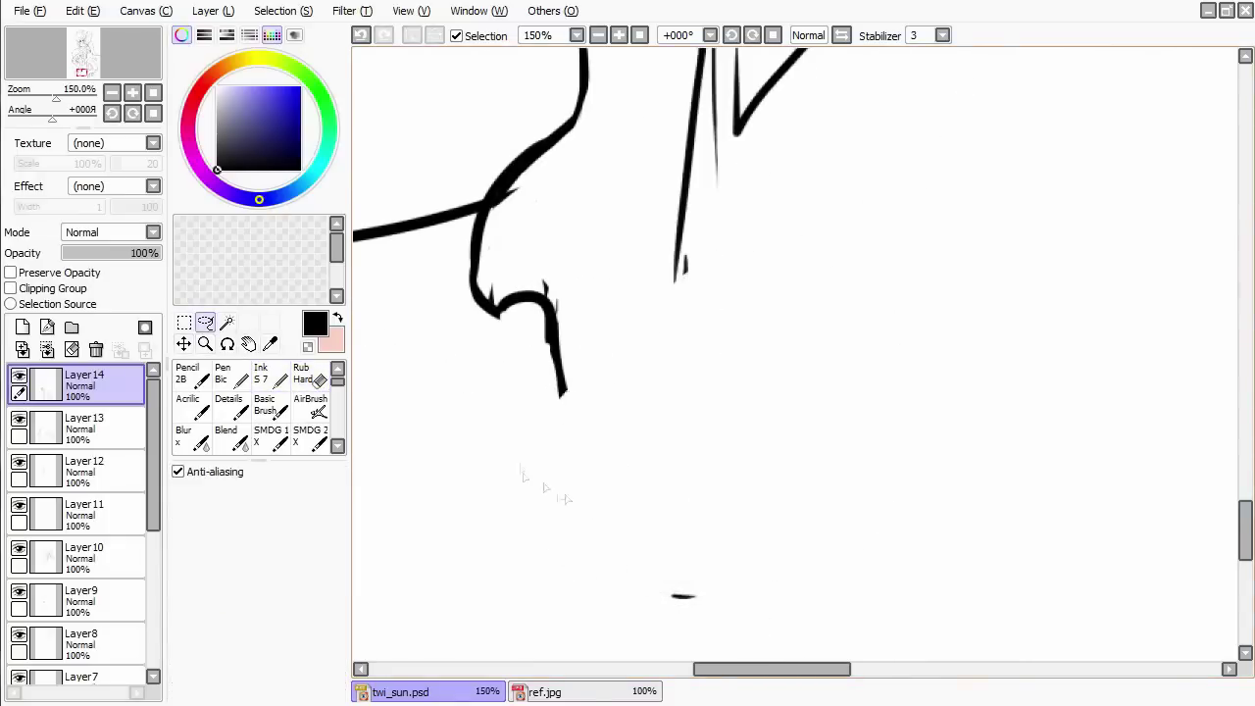
left_click_drag(769, 506, 516, 480)
key("ctrl+d")
key("m")
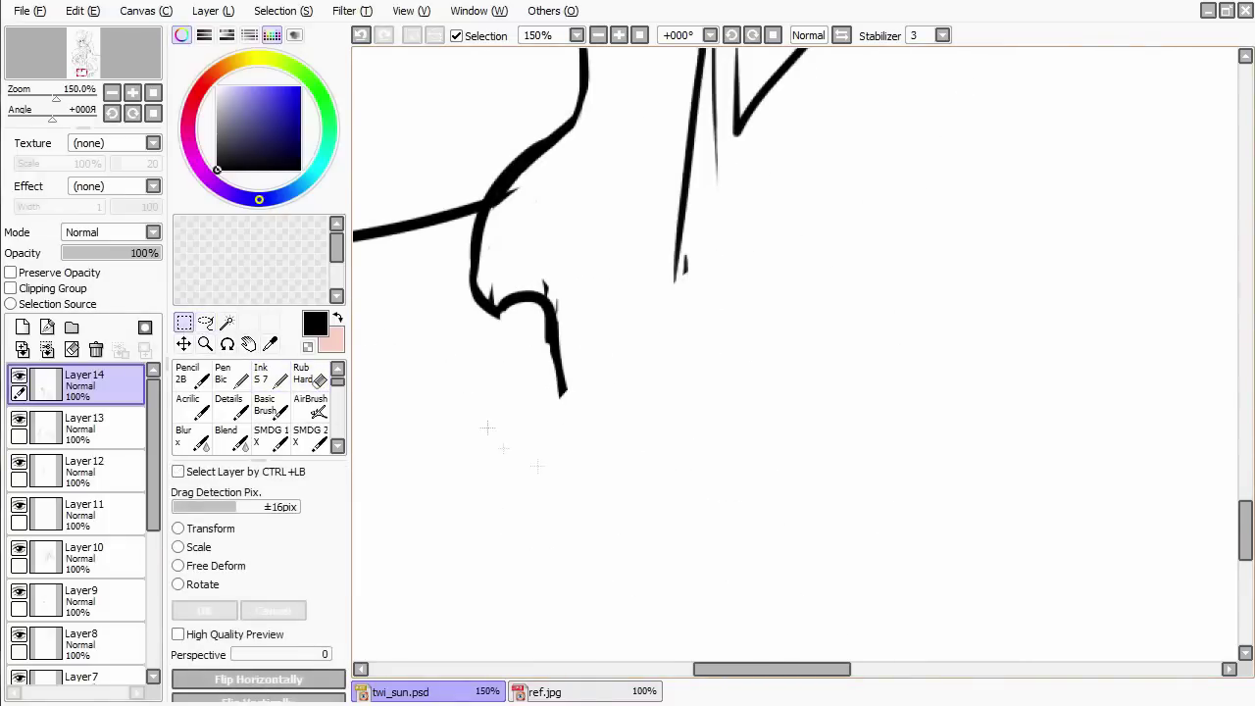
Ink new sole and instep curves for the standing foot, meeting in a rounded toe.
key("n")
left_click_drag(554, 378, 735, 508)
key("ctrl+z")
left_click_drag(564, 392, 718, 534)
left_click_drag(686, 255, 787, 514)
key("ctrl+z")
left_click_drag(687, 137, 765, 438)
mouse_move(639, 439)
left_mouse_down()
mouse_move(634, 461)
mouse_move(774, 542)
left_mouse_up()
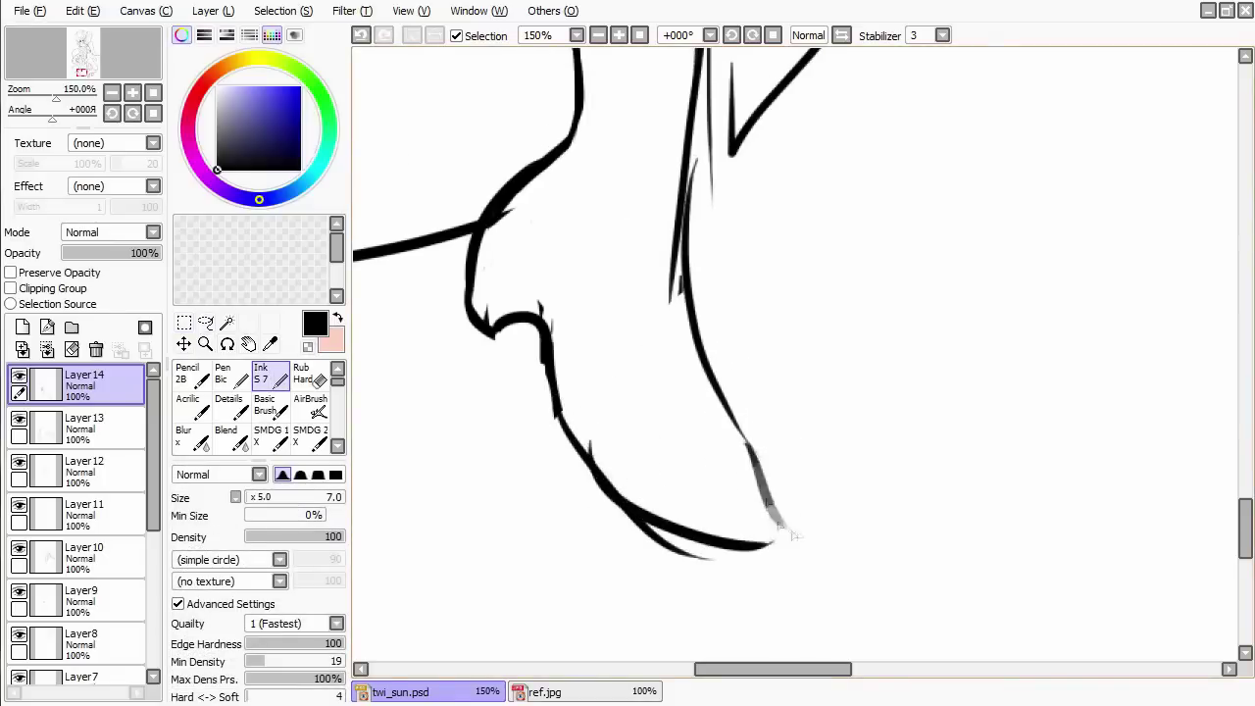
scroll(590, 456, "down", 4)
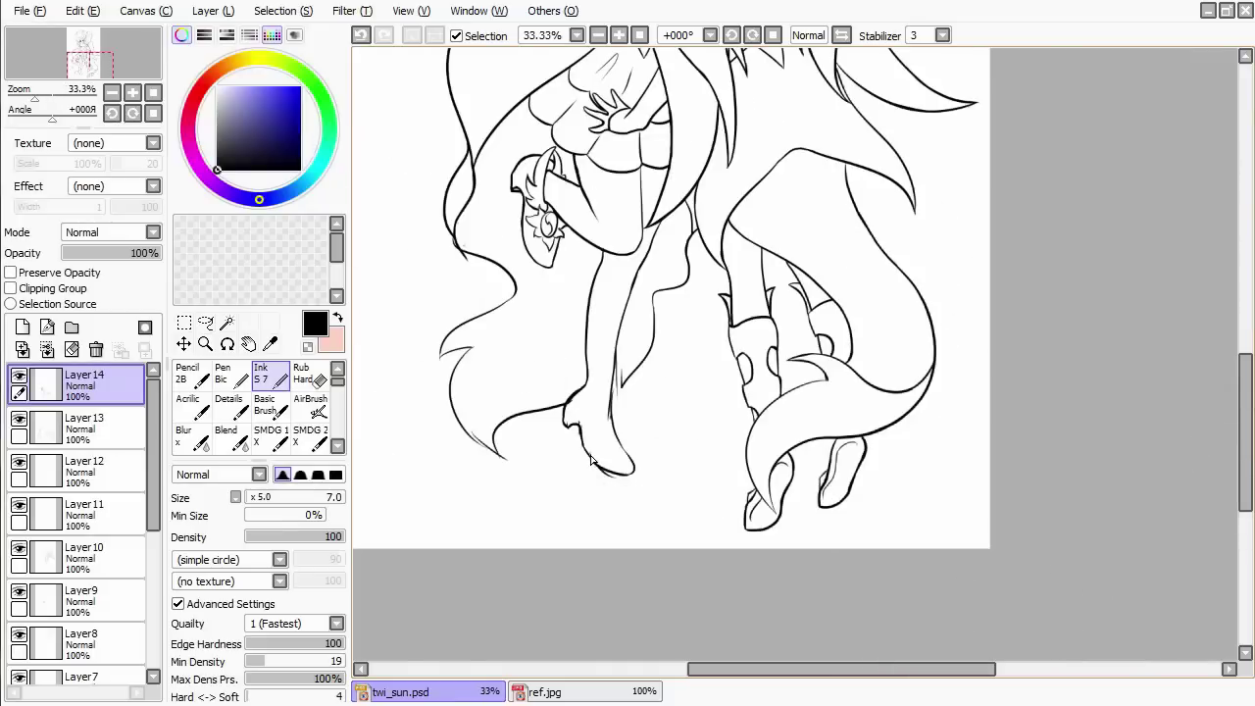
scroll(774, 238, "up", 5)
scroll(777, 338, "down", 3)
scroll(787, 350, "up", 4)
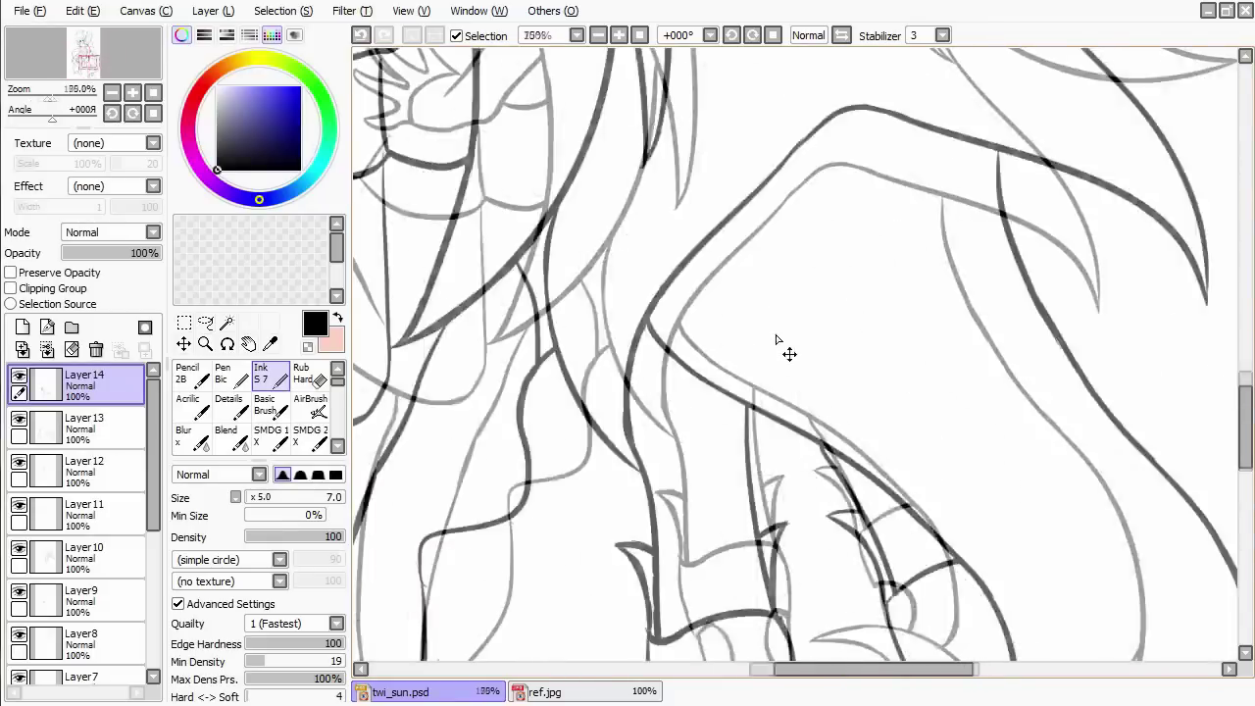
Hide Layer13 and trim the rough, overly thick heel curve on Layer14 with the eraser.
scroll(664, 342, "down", 5)
scroll(575, 364, "left", 5)
left_click(83, 428)
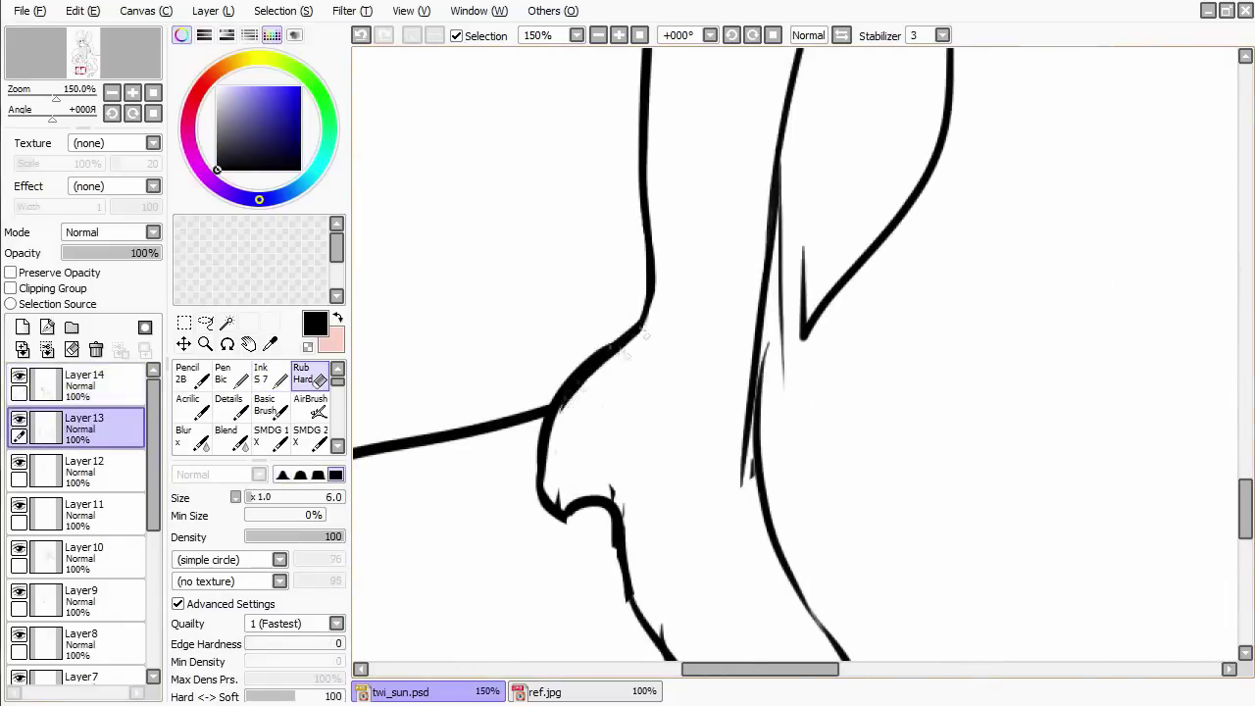
left_click(19, 418)
left_click(83, 385)
key("e")
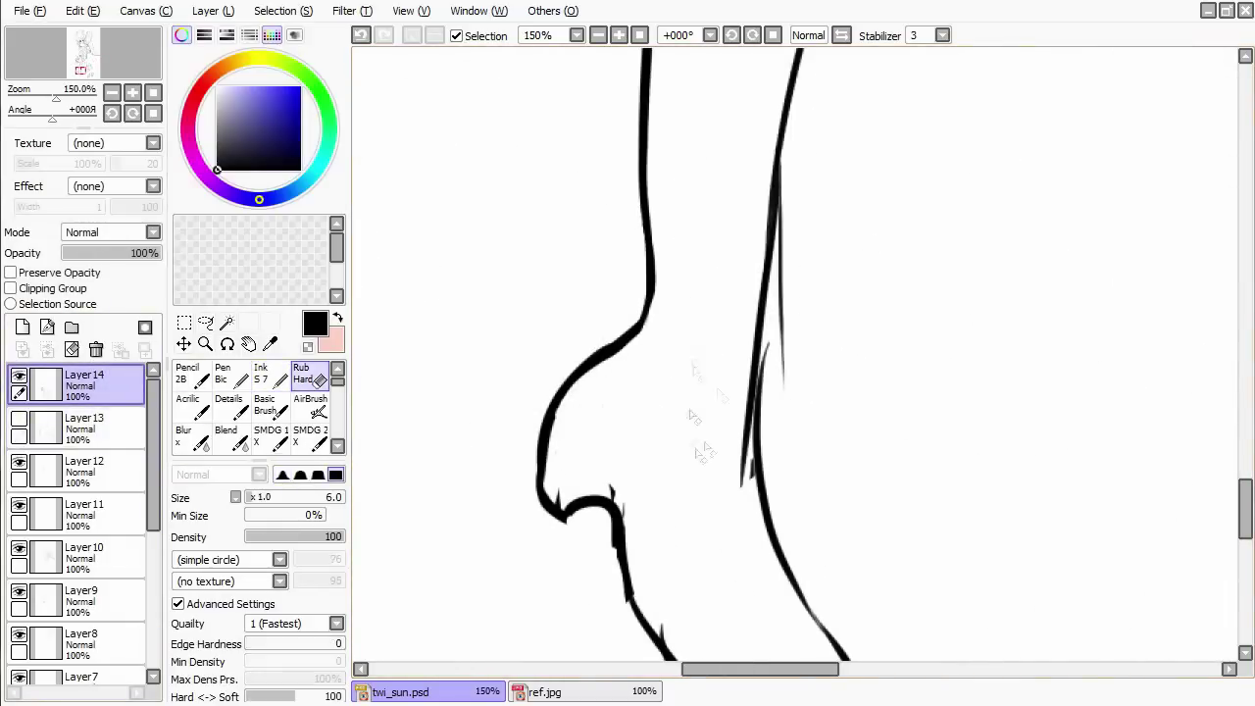
Erase the stray doubled strokes along the standing leg's front outline and thicken the remaining line.
scroll(794, 353, "up", 3)
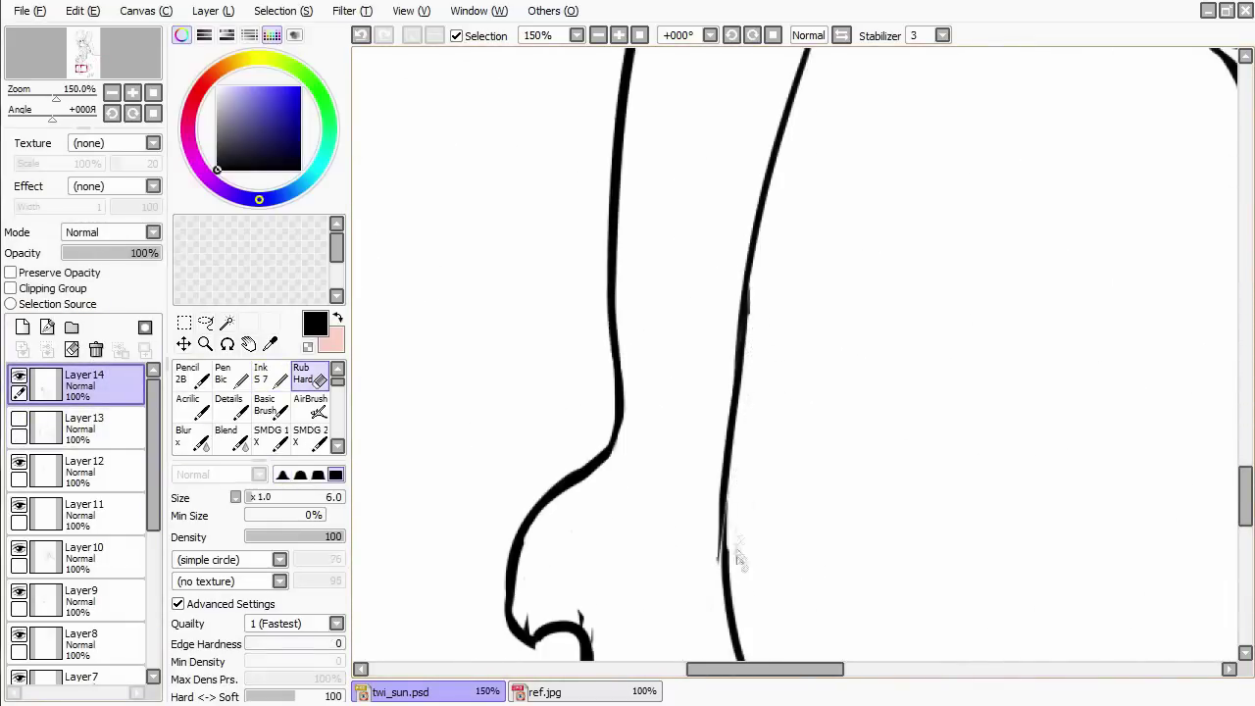
key("n")
scroll(764, 412, "up", 2)
scroll(792, 295, "left", 2)
scroll(576, 419, "down", 6)
key("e")
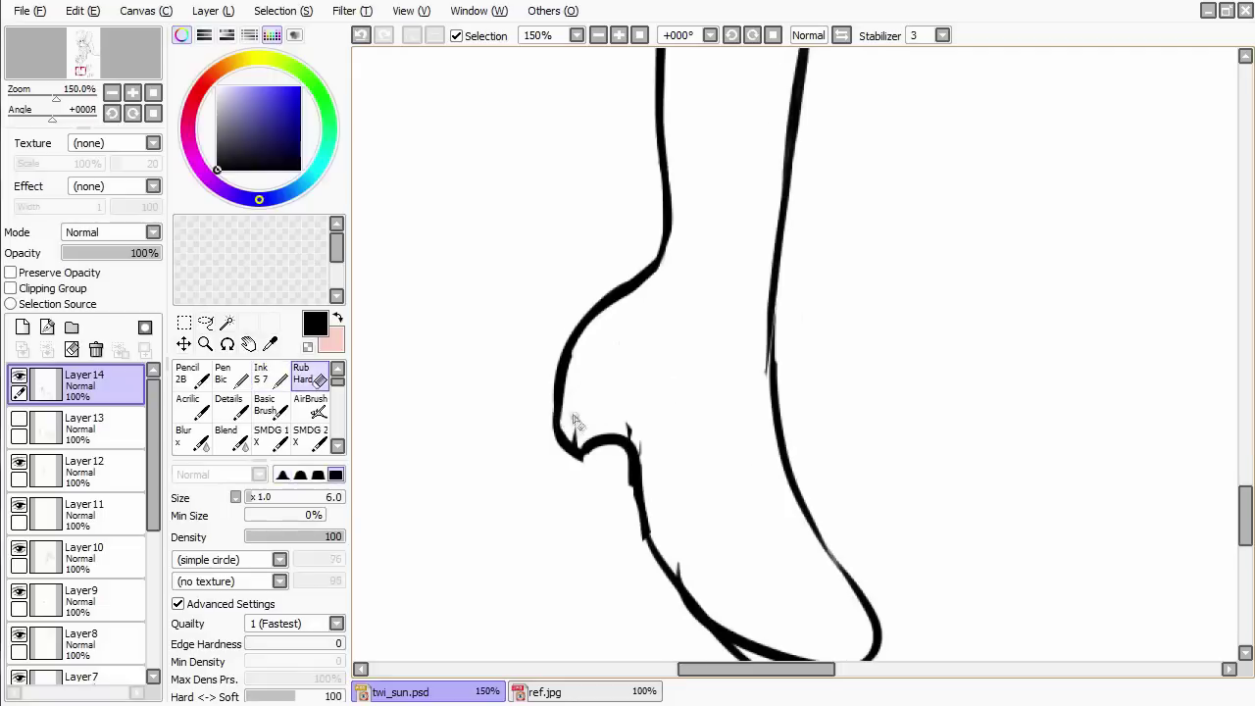
Re-ink the heel's lower corner and erase the small spikes around it.
key("n")
left_click_drag(567, 432, 583, 455)
key("e")
Ink a wing-shaped flame trim across the standing boot's ankle and erase the leg and heel lines inside it.
scroll(579, 451, "up", 3)
key("n")
mouse_move(750, 504)
left_mouse_down()
mouse_move(600, 240)
mouse_move(602, 359)
mouse_move(750, 519)
left_mouse_up()
key("ctrl+z")
key("ctrl+z")
scroll(696, 535, "down", 5)
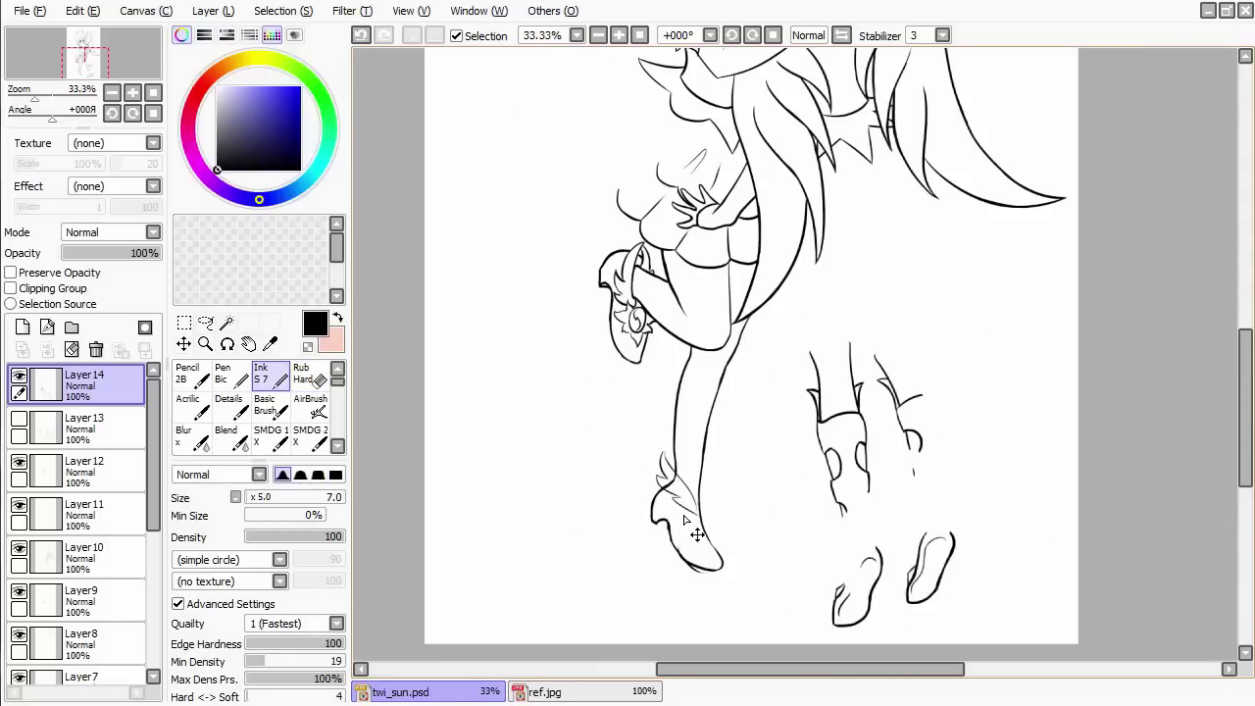
scroll(696, 534, "up", 5)
key("e")
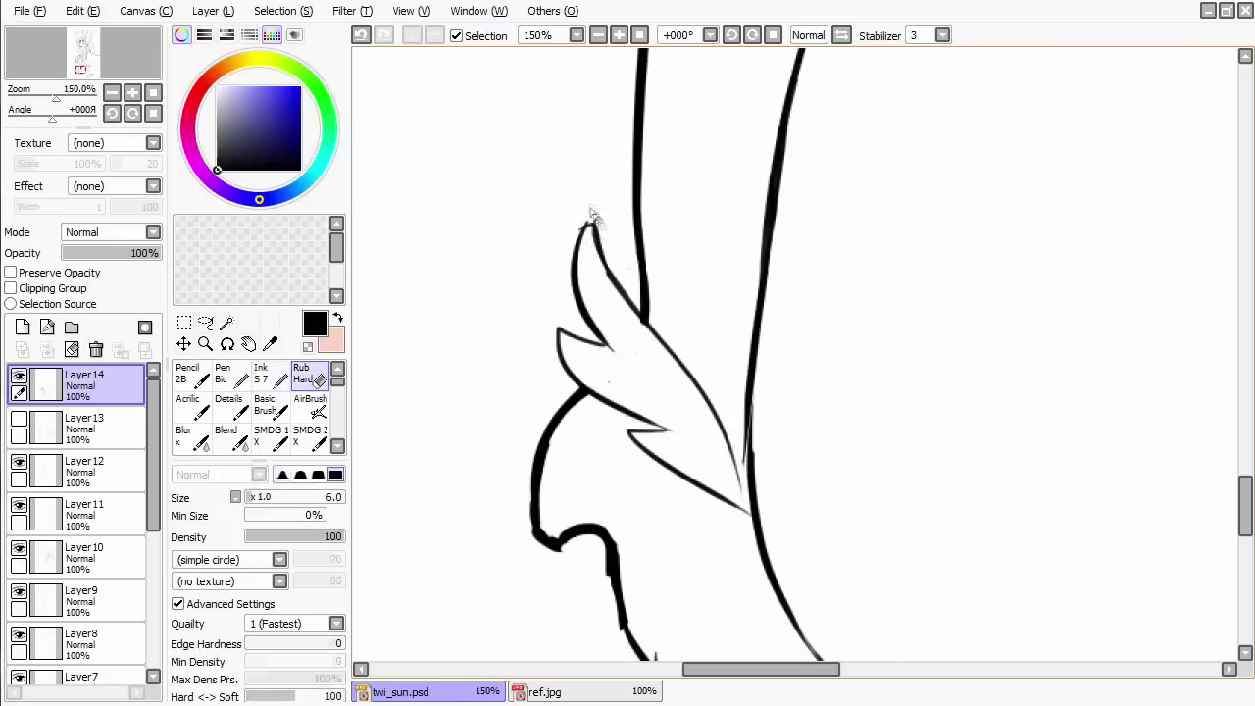
Ink a narrow oval over the instep with the foot line erased inside it, and add a small curve behind the wing trim.
key("n")
left_click_drag(612, 368, 527, 232)
left_click_drag(666, 374, 699, 471)
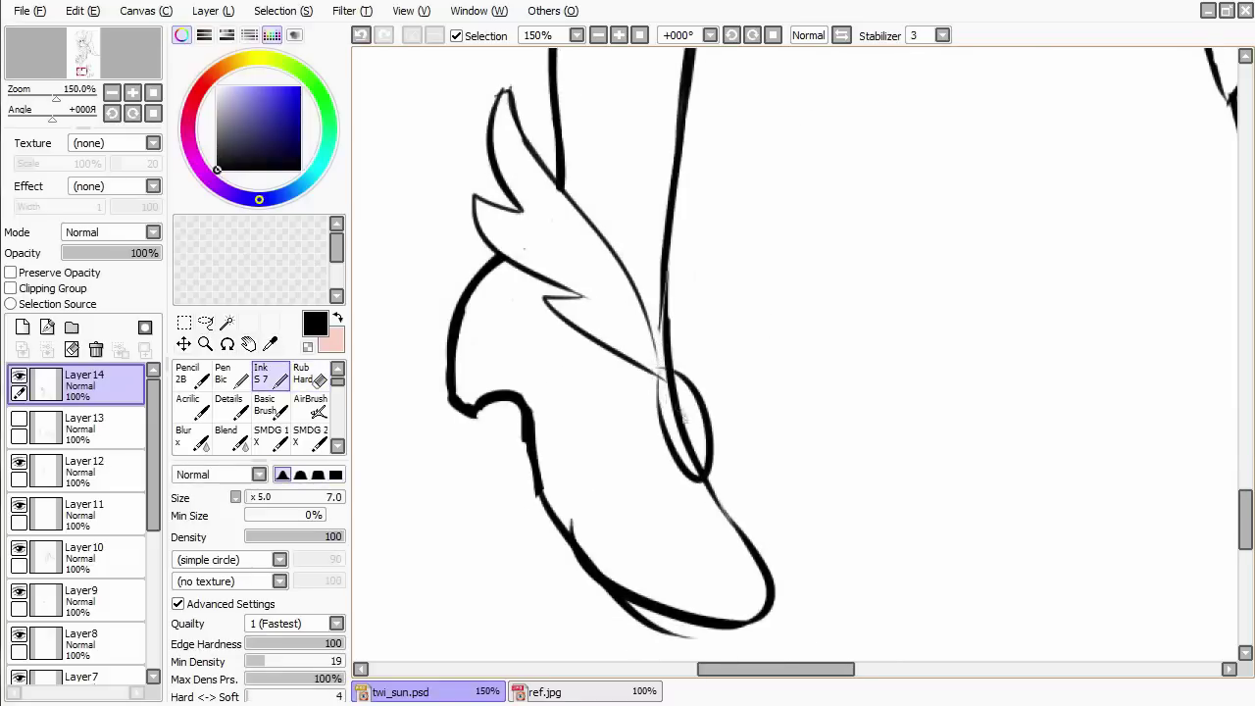
key("e")
scroll(676, 253, "up", 2)
key("ctrl+z")
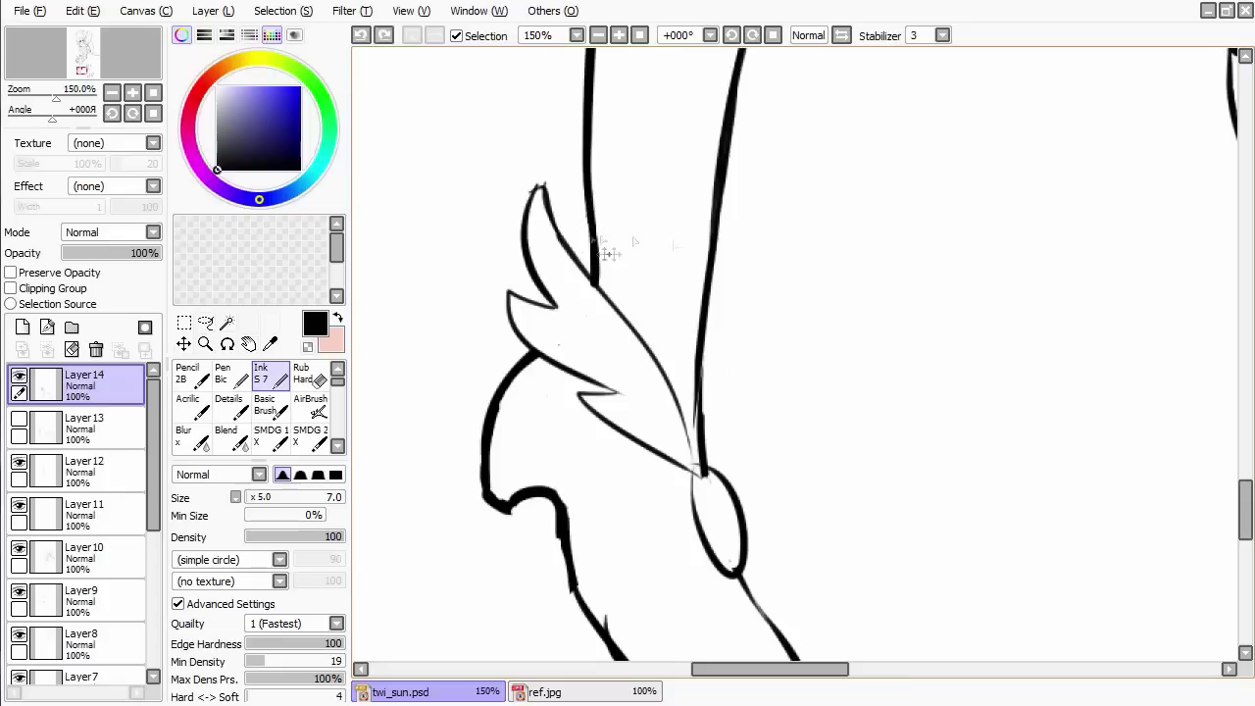
scroll(600, 240, "down", 4)
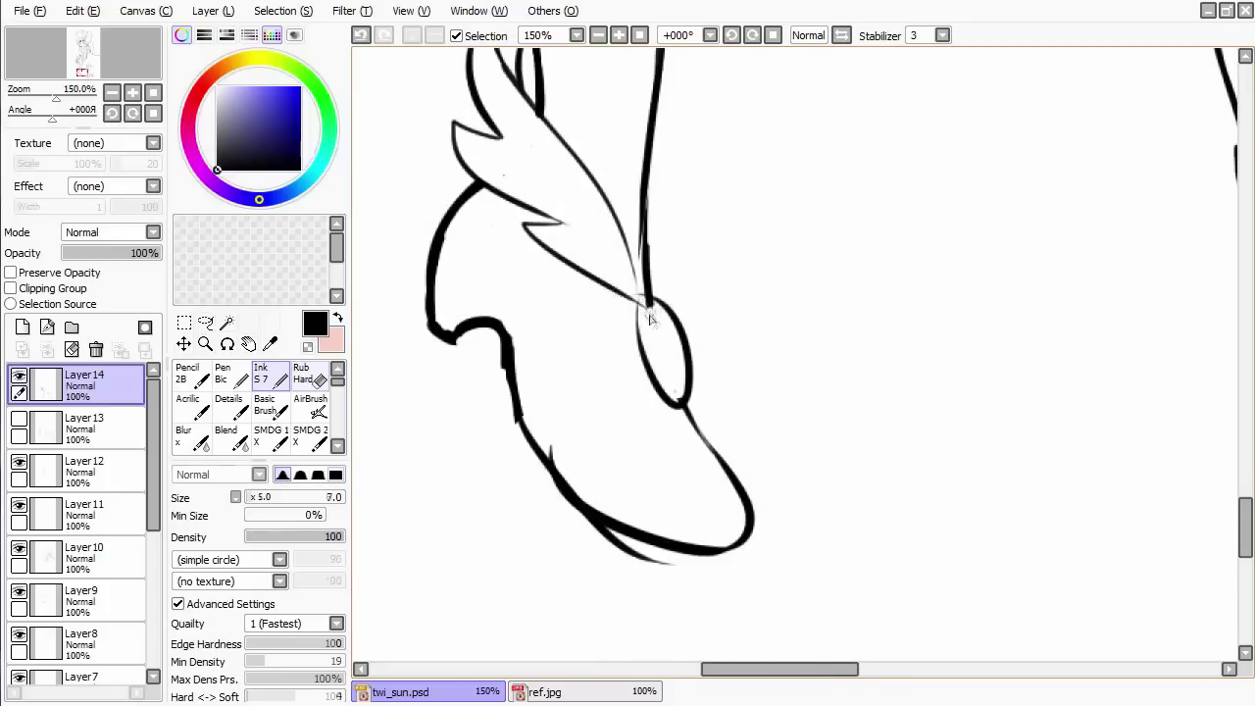
Ink pointed sun flames all around the oval on the standing boot.
key("ctrl+z")
left_click_drag(639, 249, 655, 291)
key("ctrl+z")
key("ctrl+z")
left_click_drag(637, 237, 645, 294)
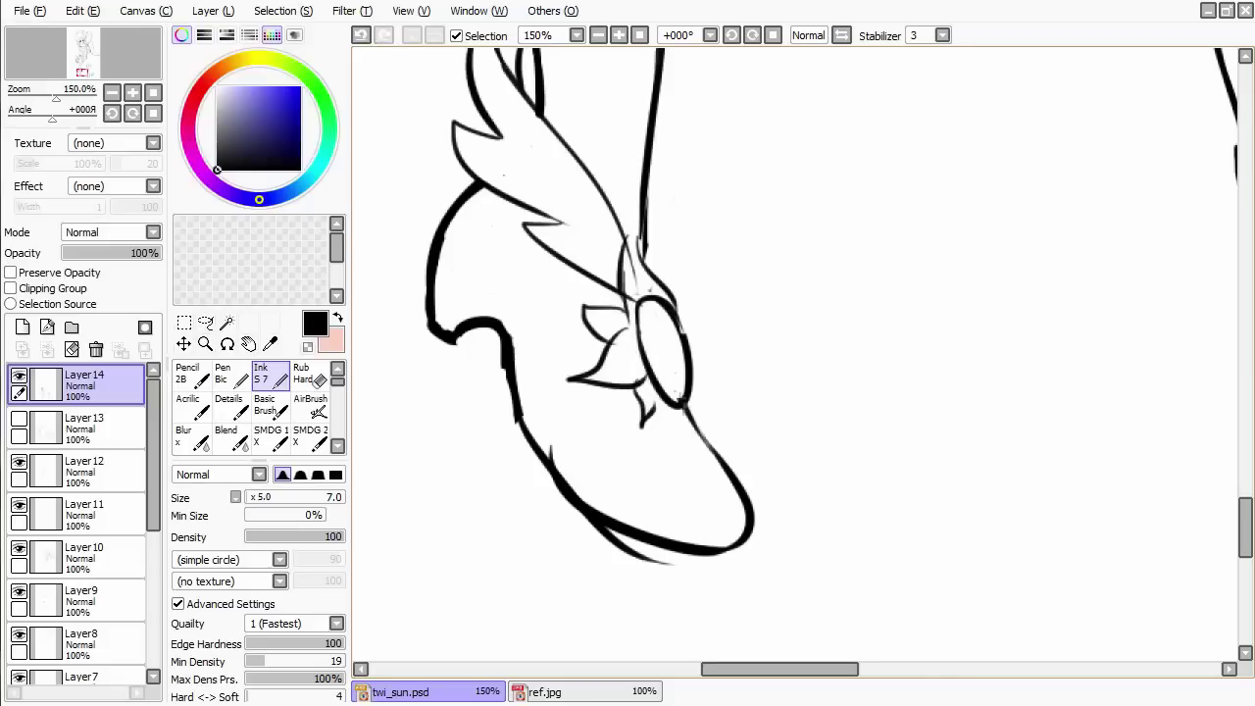
left_click_drag(704, 328, 692, 393)
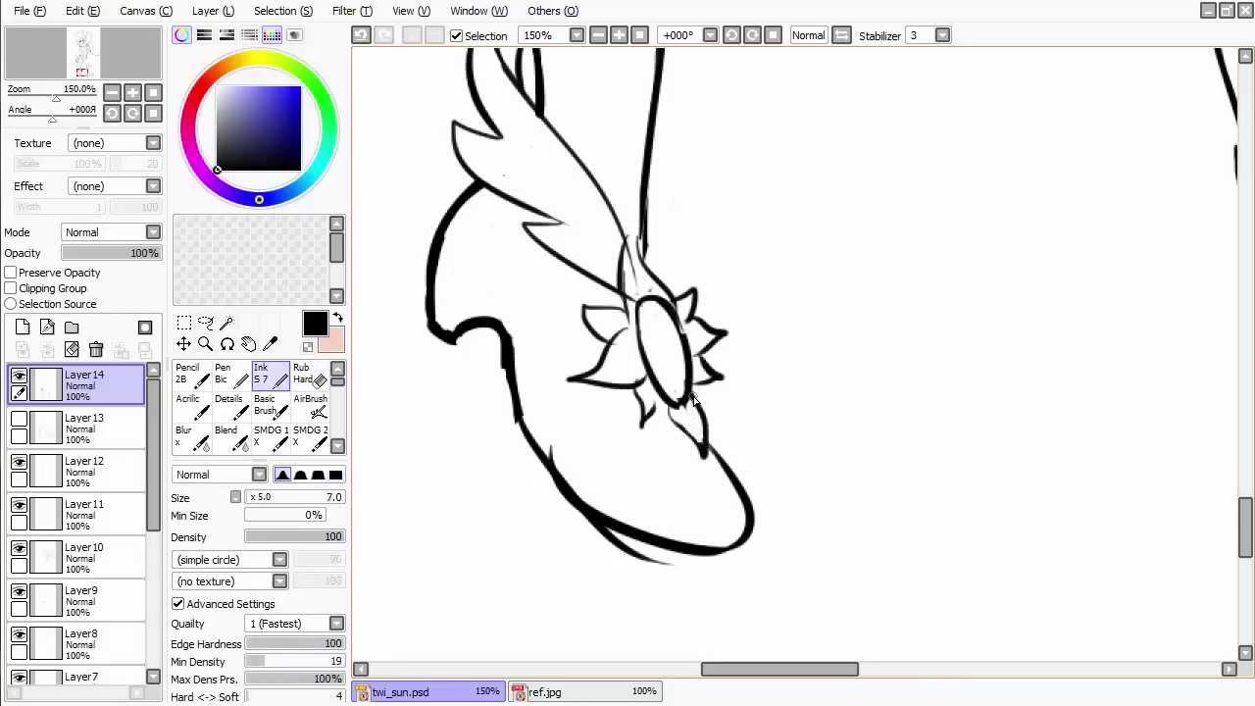
Close the flame above the oval into a sharp tip and erase the lines crossing it.
scroll(666, 372, "up", 1)
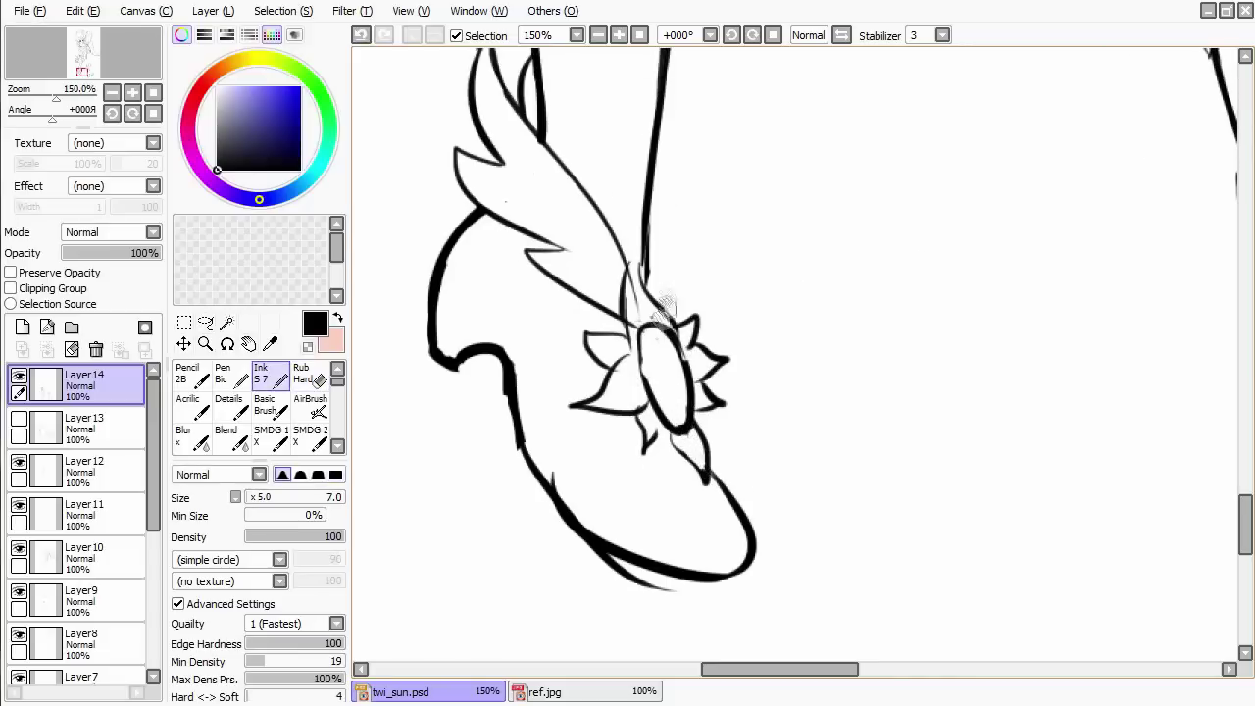
key("e")
key("e")
key("e")
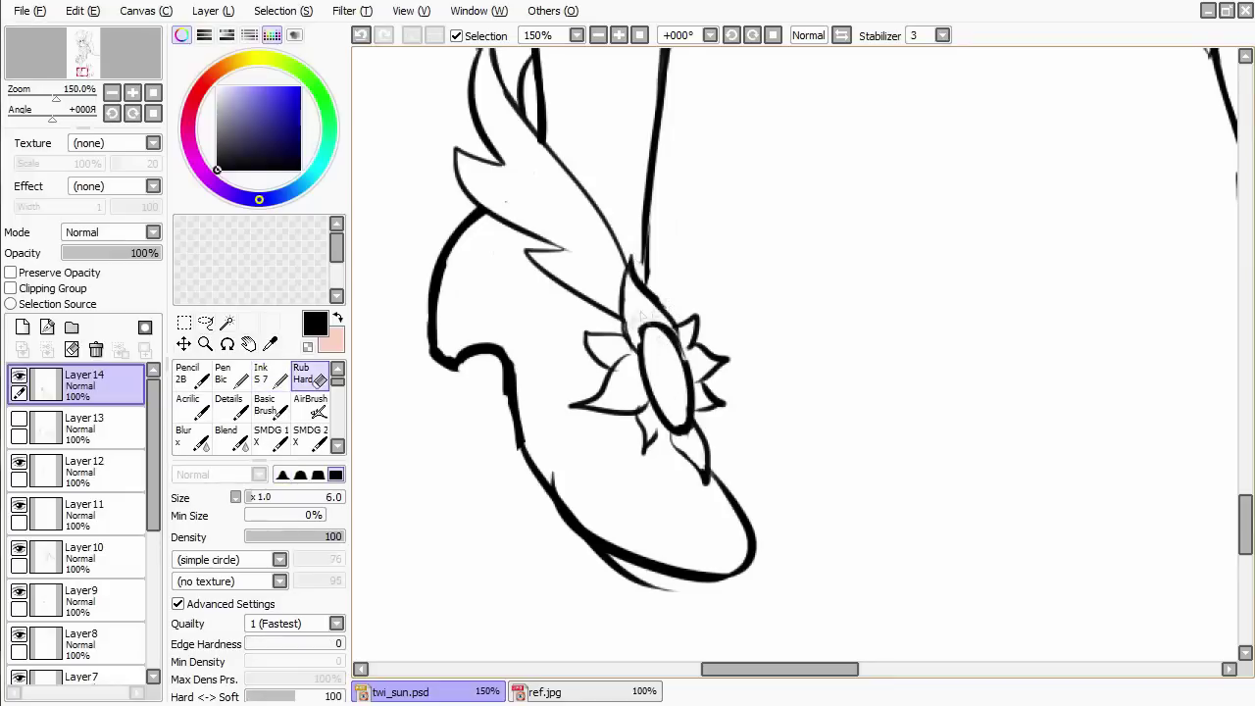
key("e")
Ink the swirl inside the oval and erase the doubled line beneath the sole.
mouse_move(659, 250)
left_mouse_down()
mouse_move(700, 480)
mouse_move(585, 333)
mouse_move(615, 398)
left_mouse_up()
left_click_drag(583, 593, 638, 499)
key("e")
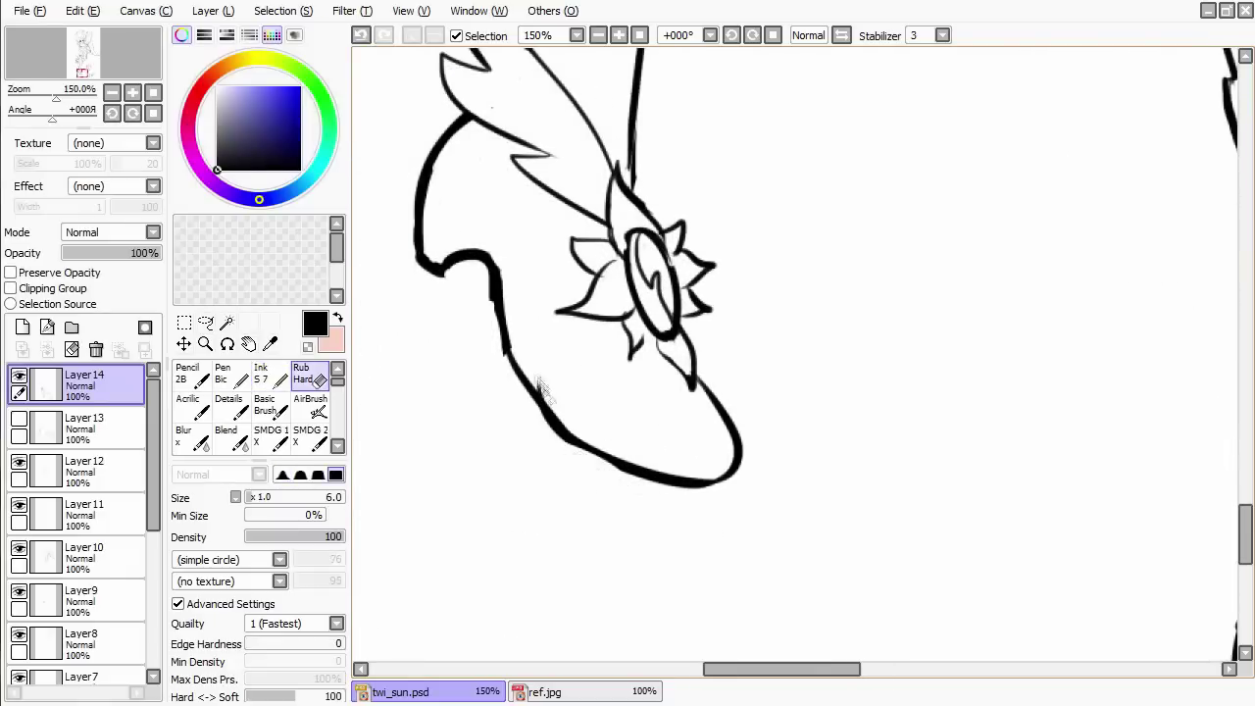
key("e")
scroll(751, 420, "down", 4)
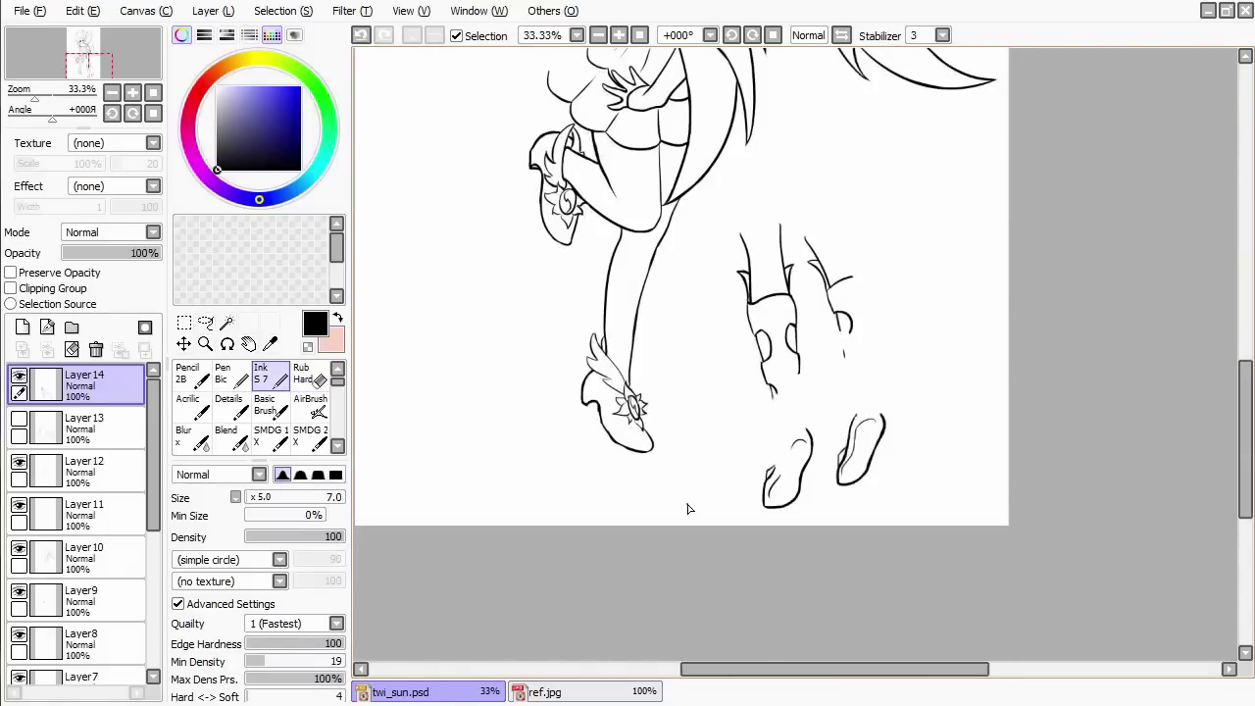
Extend the heel's lower corner outward and ink a bottom edge joining the heel to the arch.
scroll(632, 407, "up", 4)
key("e")
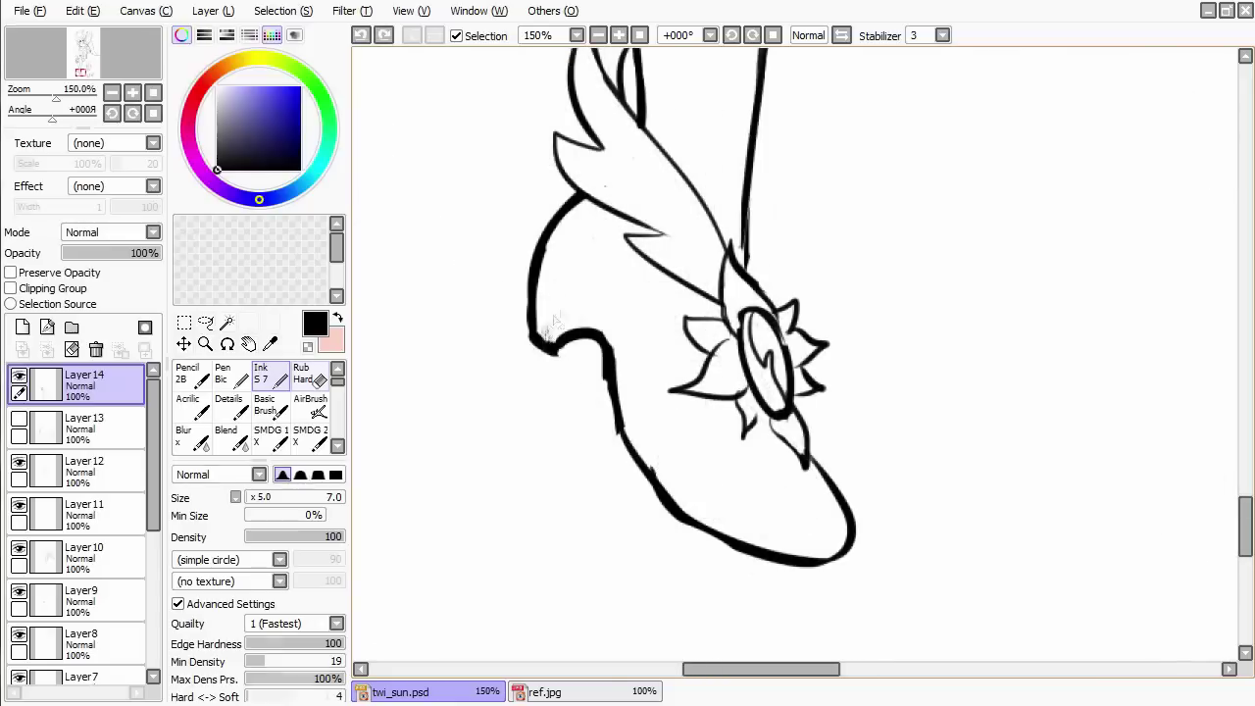
key("e")
mouse_move(526, 312)
left_mouse_down()
mouse_move(583, 368)
mouse_move(559, 355)
left_mouse_up()
key("e")
key("e")
key("e")
key("e")
key("e")
key("e")
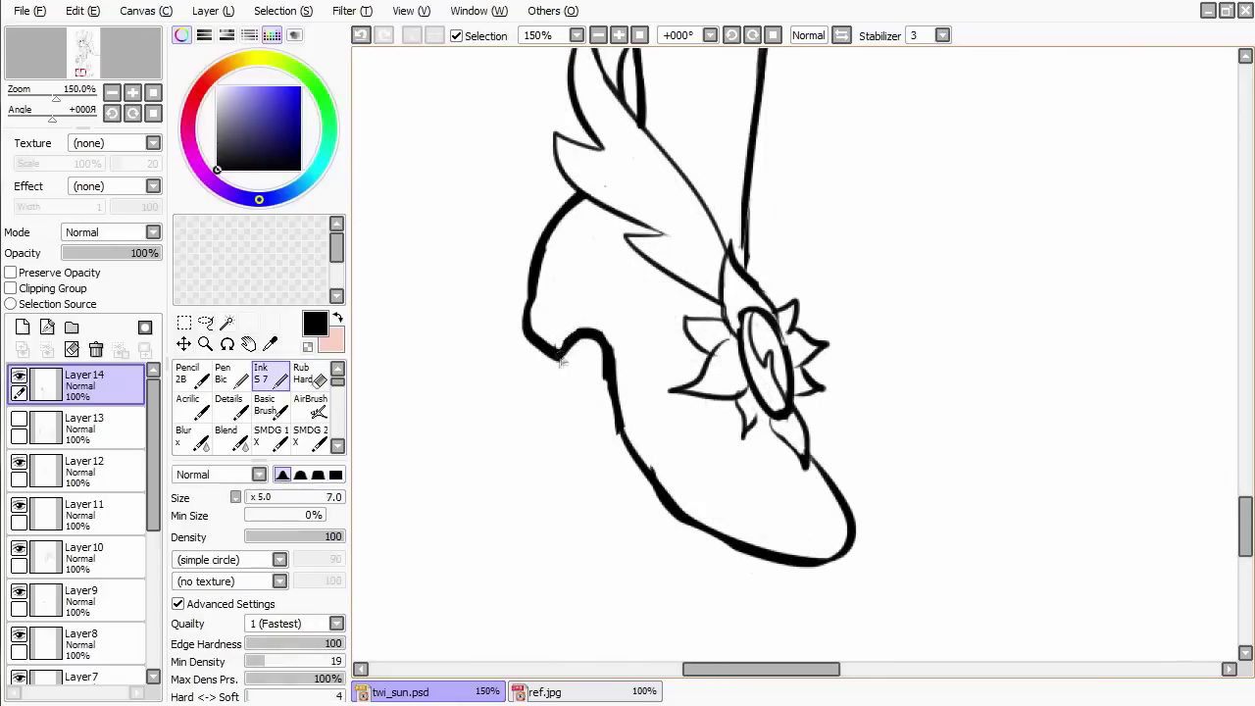
key("e")
key("e")
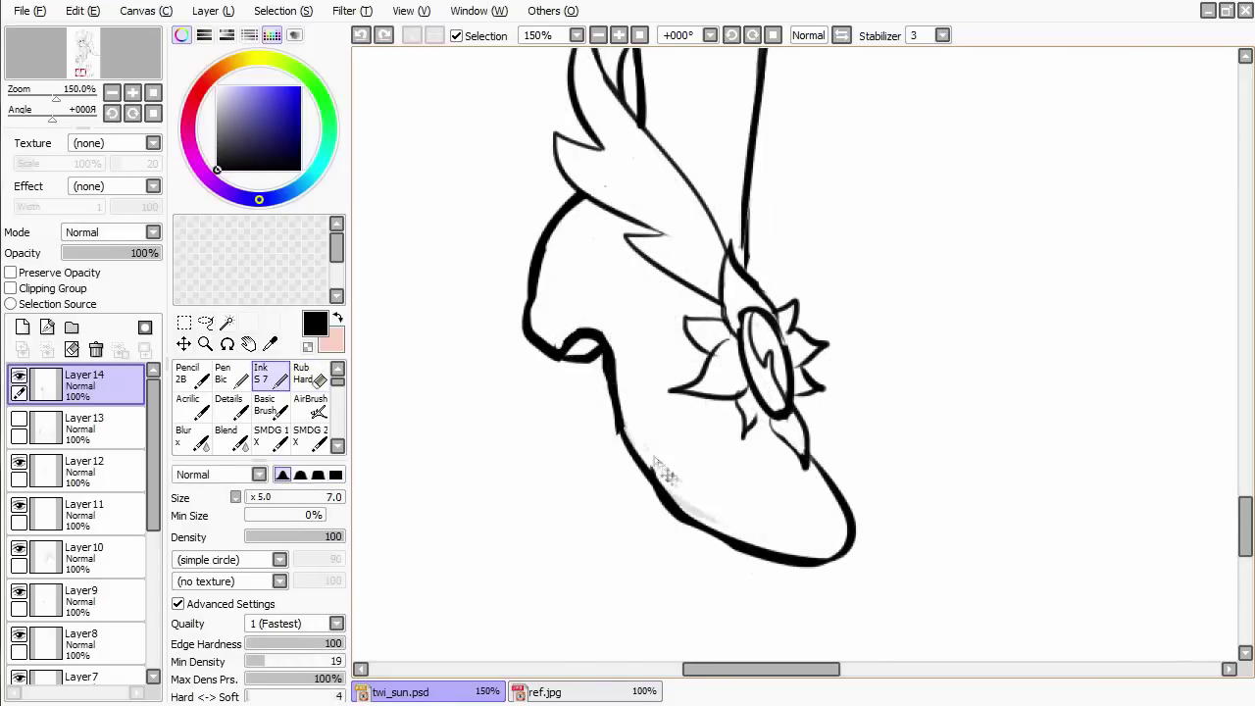
Fill out the sole line from arch to toe and trim it into one even curve.
left_click_drag(665, 475, 600, 412)
key("e")
key("e")
key("e")
key("e")
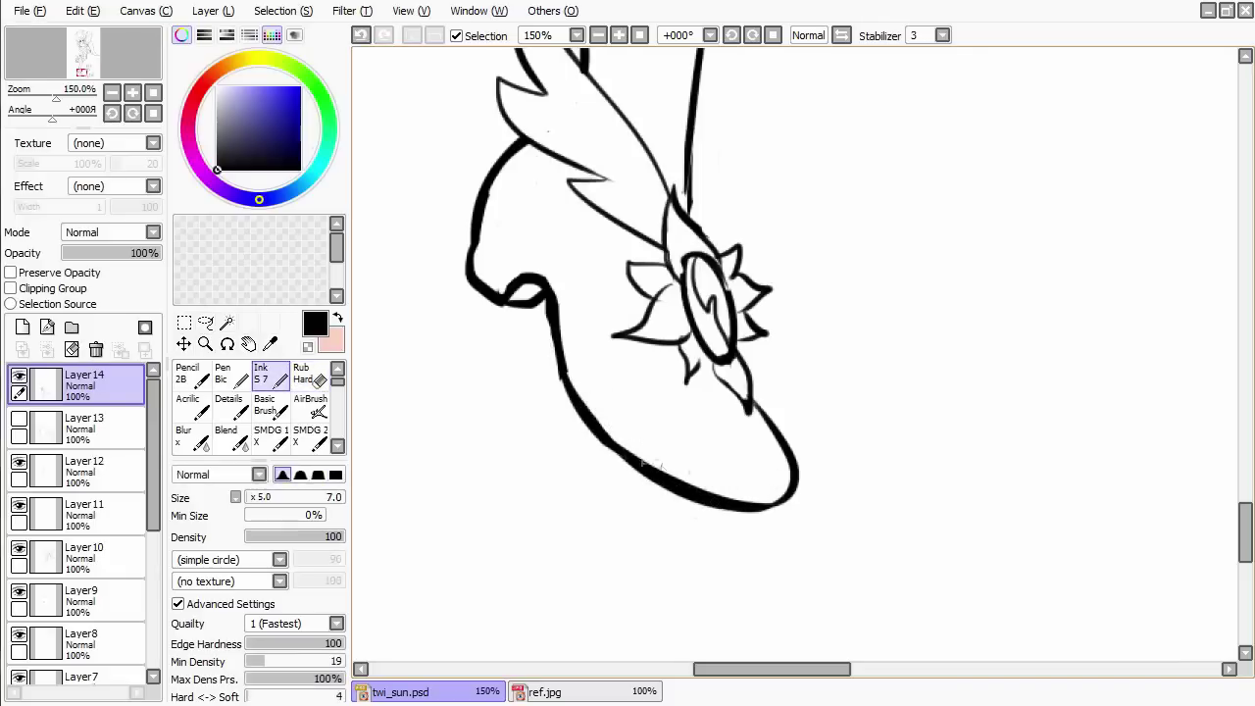
key("e")
mouse_move(652, 469)
left_mouse_down()
mouse_move(784, 505)
mouse_move(588, 441)
left_mouse_up()
key("e")
mouse_move(706, 500)
left_mouse_down()
mouse_move(772, 483)
mouse_move(806, 672)
left_mouse_up()
key("e")
key("e")
Thicken the leg's front outline and connect it to the sun ornament's top flame.
left_click_drag(730, 363, 714, 421)
key("e")
key("e")
left_click_drag(754, 475, 684, 358)
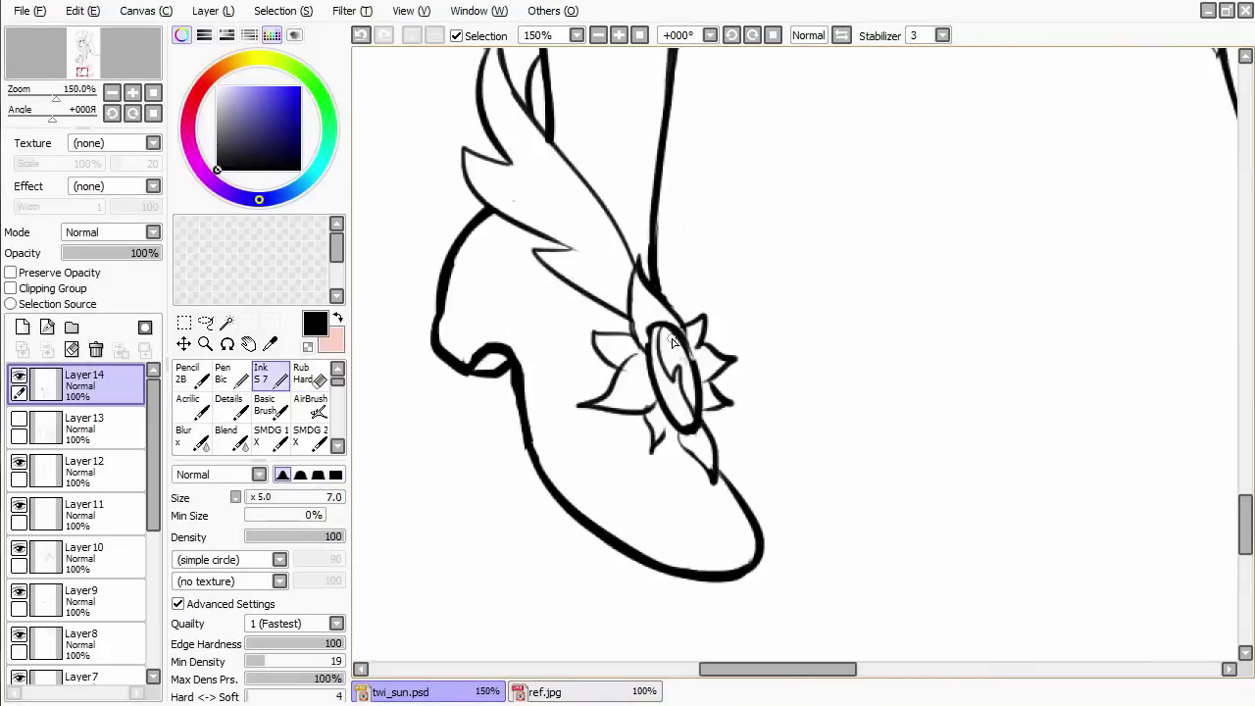
left_click_drag(549, 348, 711, 412)
Erase the bump where the heel meets the arch and smooth the arch line into the sole.
key("e")
left_click_drag(675, 451, 661, 421)
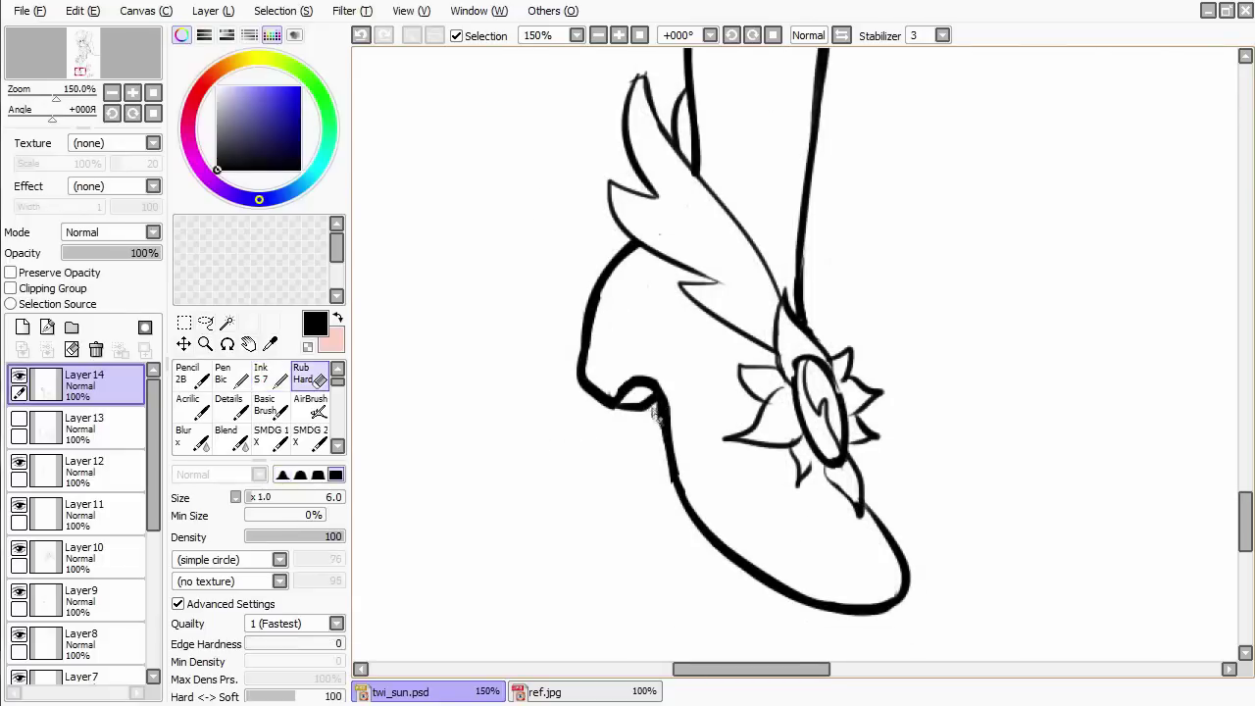
key("e")
key("e")
key("e")
scroll(717, 434, "down", 4)
left_click_drag(843, 435, 815, 440)
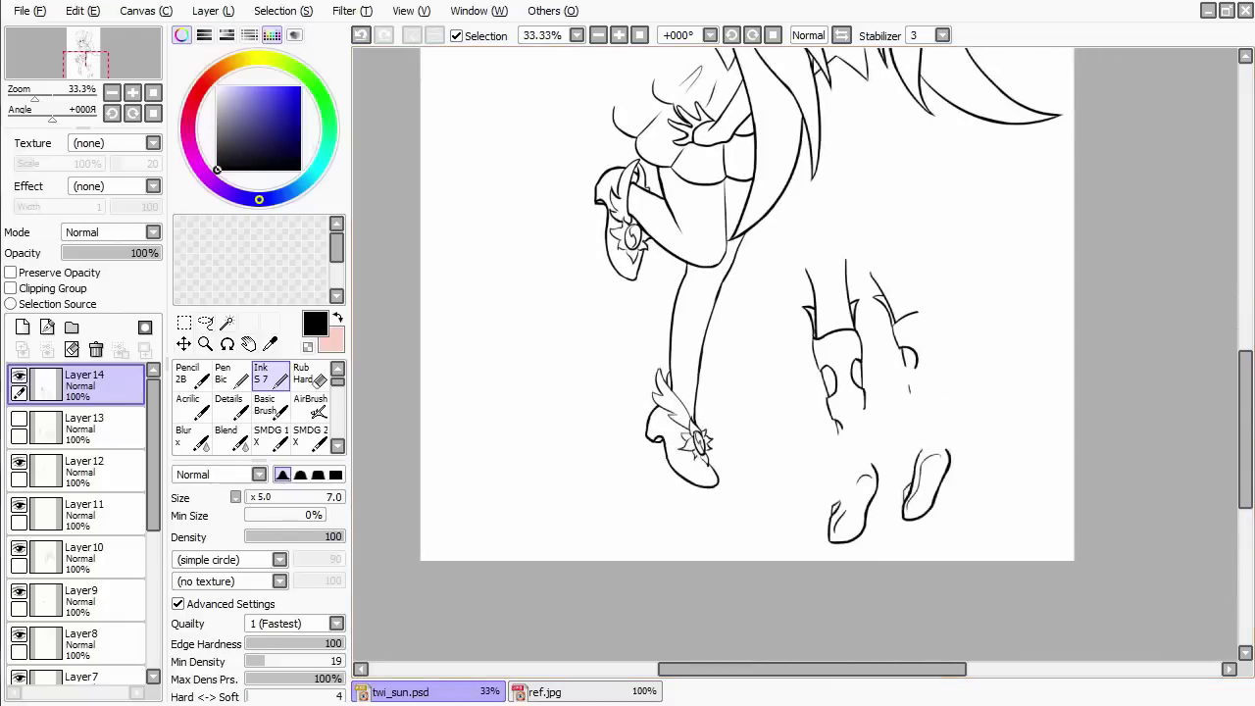
Clean up the remaining rough edges in the standing boot's line art.
scroll(814, 436, "up", 5)
mouse_move(363, 446)
left_mouse_down()
mouse_move(735, 448)
mouse_move(737, 294)
mouse_move(723, 402)
left_mouse_up()
key("e")
key("e")
key("e")
key("e")
left_click_drag(750, 473, 755, 402)
key("e")
key("e")
key("e")
key("e")
scroll(770, 344, "down", 4)
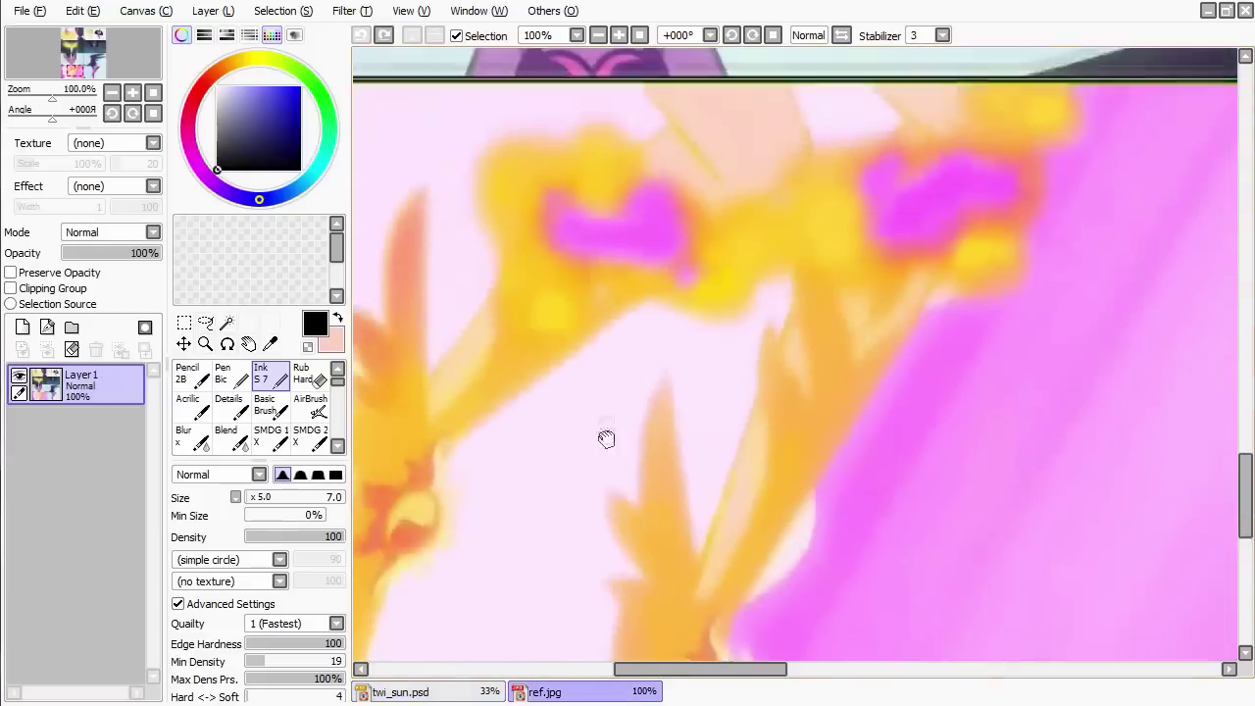
Add a new layer above Layer 13 in twi_sun.psd and rough in flame-shaped trim on the standing leg's shin.
left_click(446, 693)
left_click(39, 429)
left_click(23, 326)
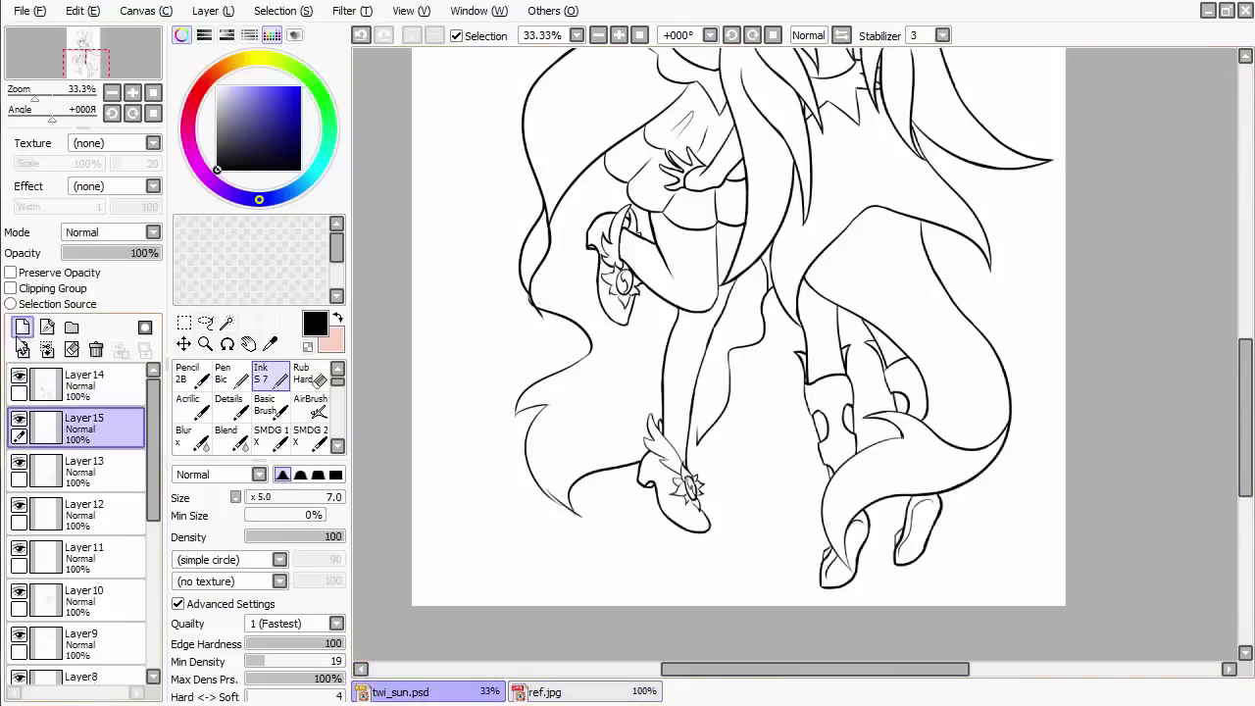
scroll(734, 398, "up", 3)
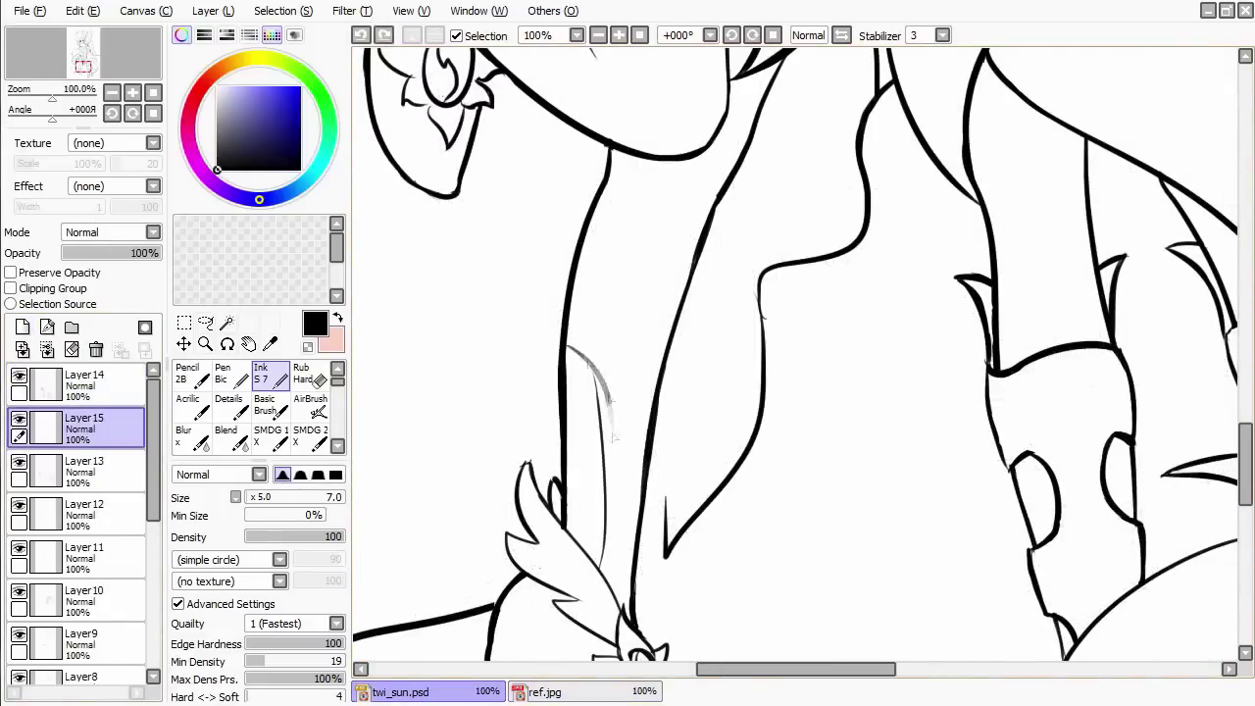
scroll(672, 280, "down", 2)
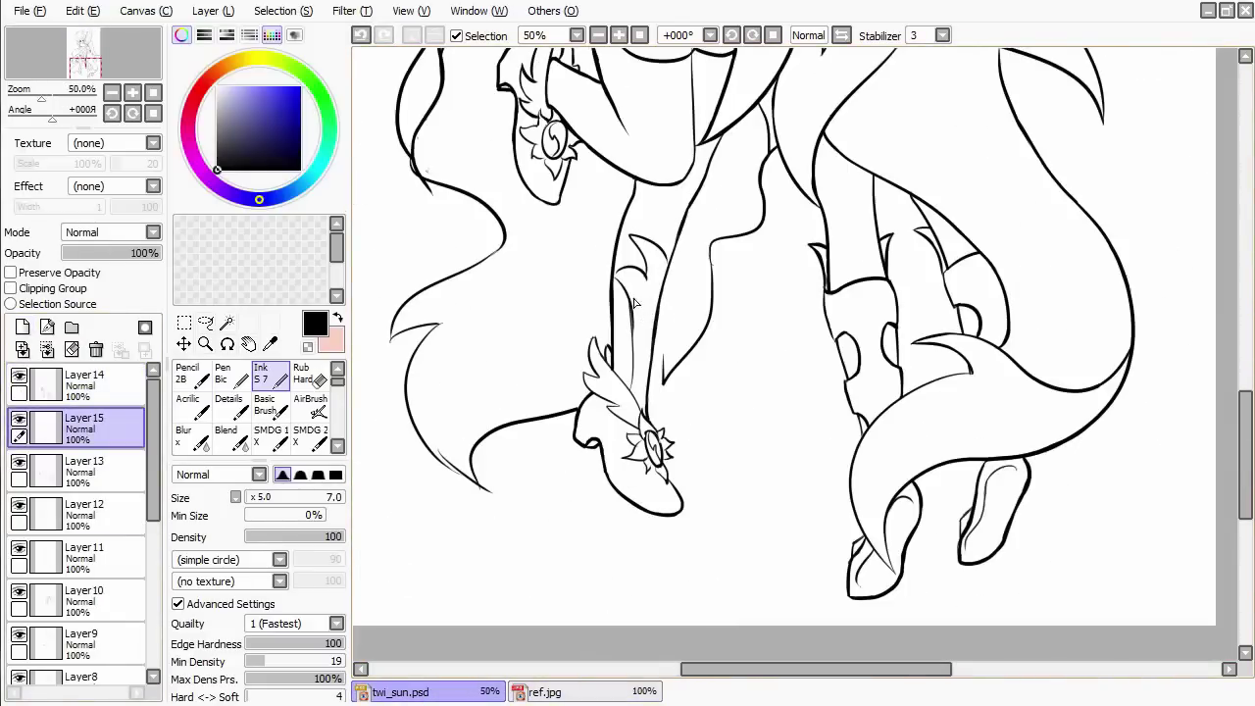
Compare the leg trim with ref.jpg and redraw the standing leg's lower flame curve.
left_click(572, 689)
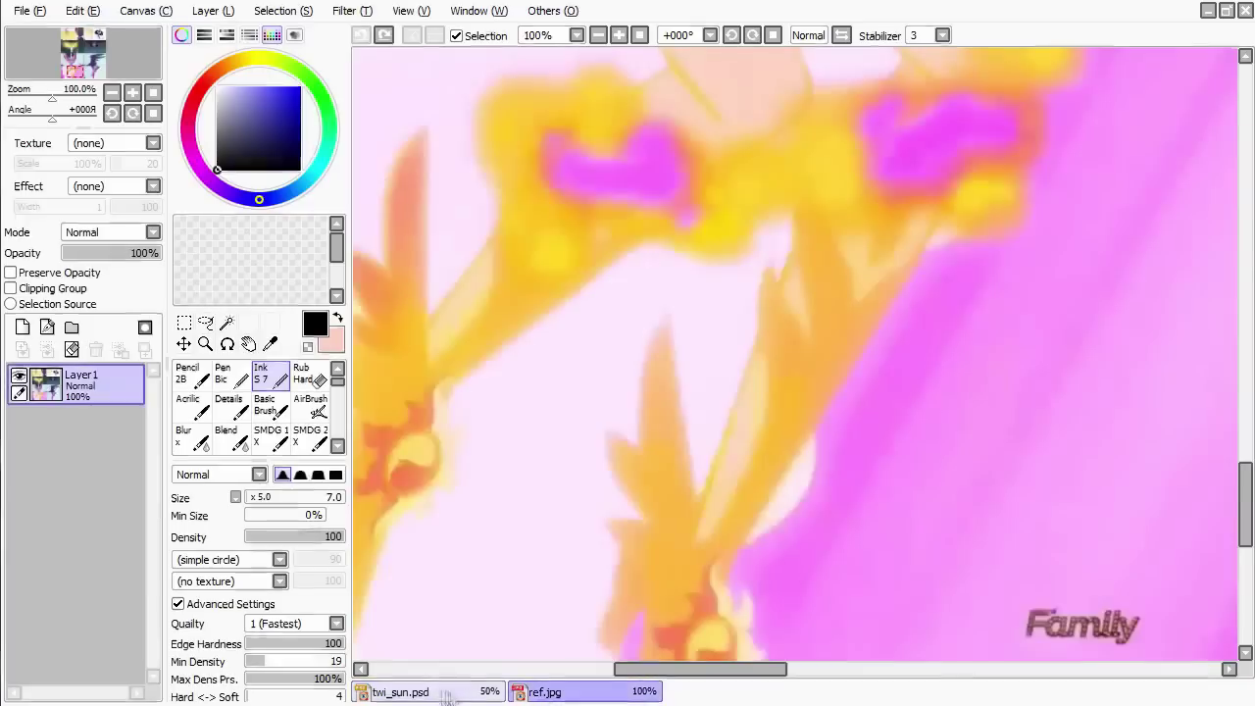
left_click(412, 692)
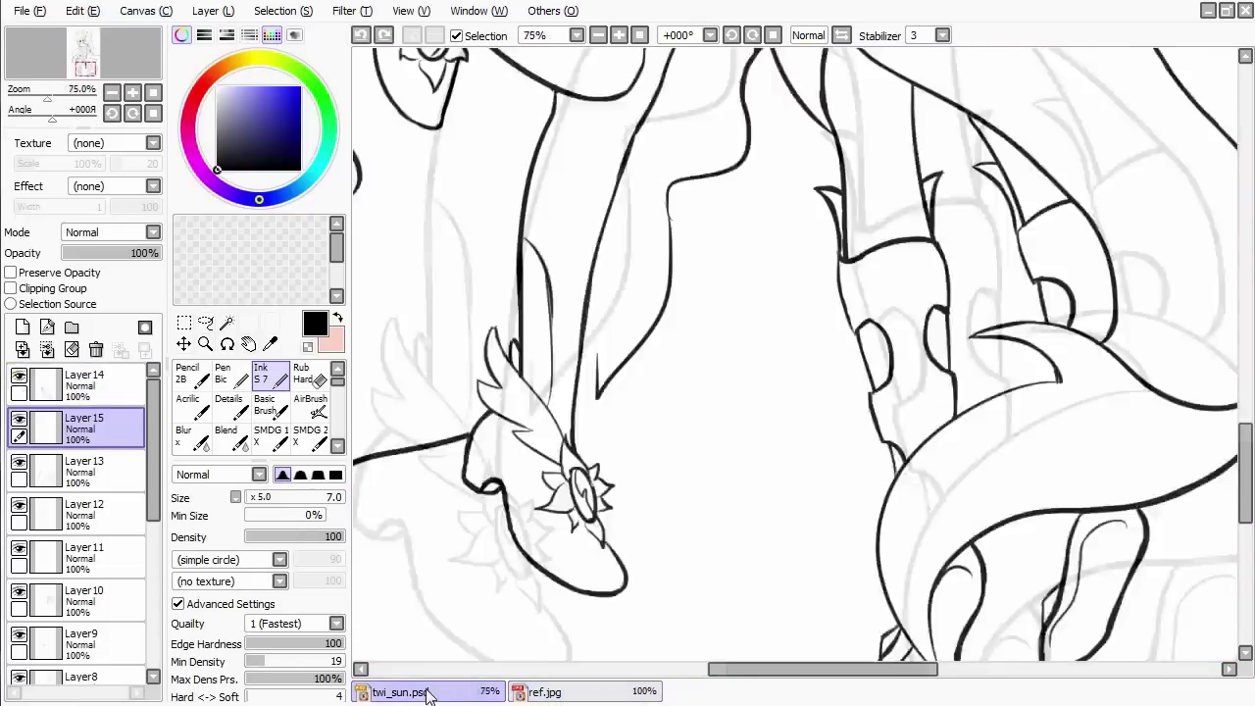
scroll(734, 398, "up", 2)
left_click_drag(593, 334, 654, 344)
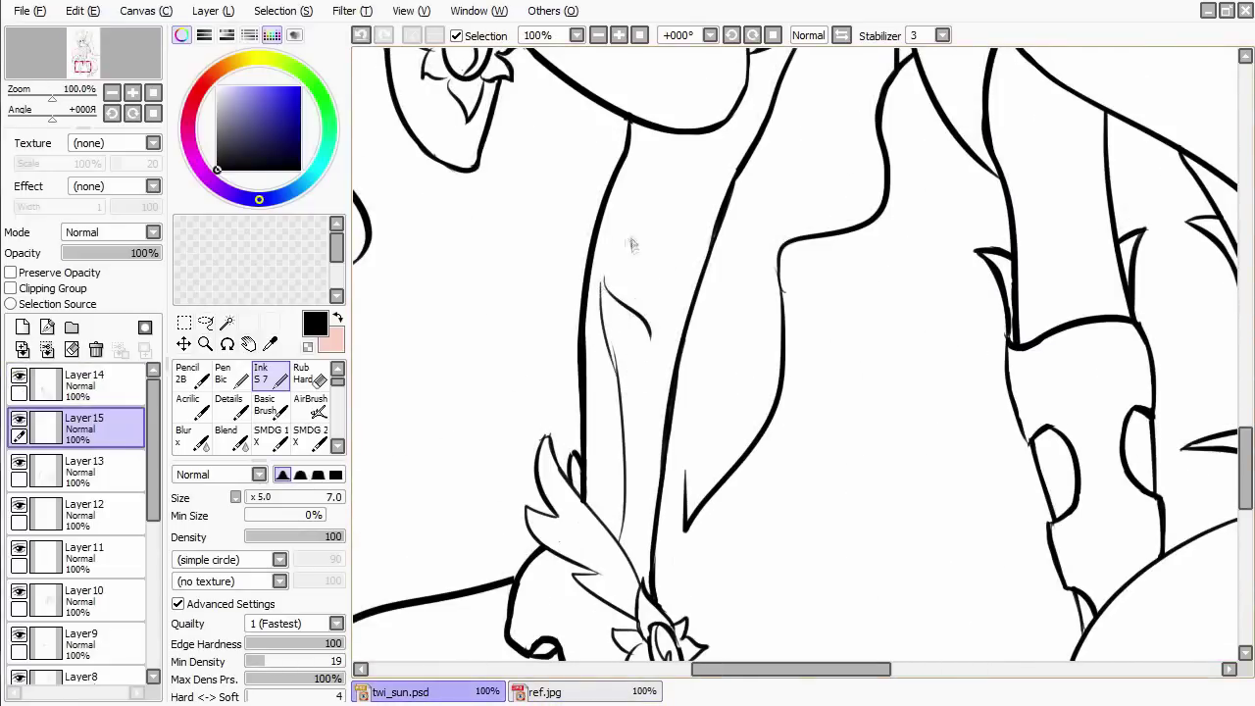
left_click(571, 692)
left_click(411, 692)
Ink the taller upper flame on the standing leg and strengthen the lower flame's inner side.
left_click_drag(689, 305, 619, 183)
key("ctrl+z")
left_click_drag(690, 296, 626, 172)
left_click_drag(600, 278, 623, 485)
scroll(519, 238, "down", 2)
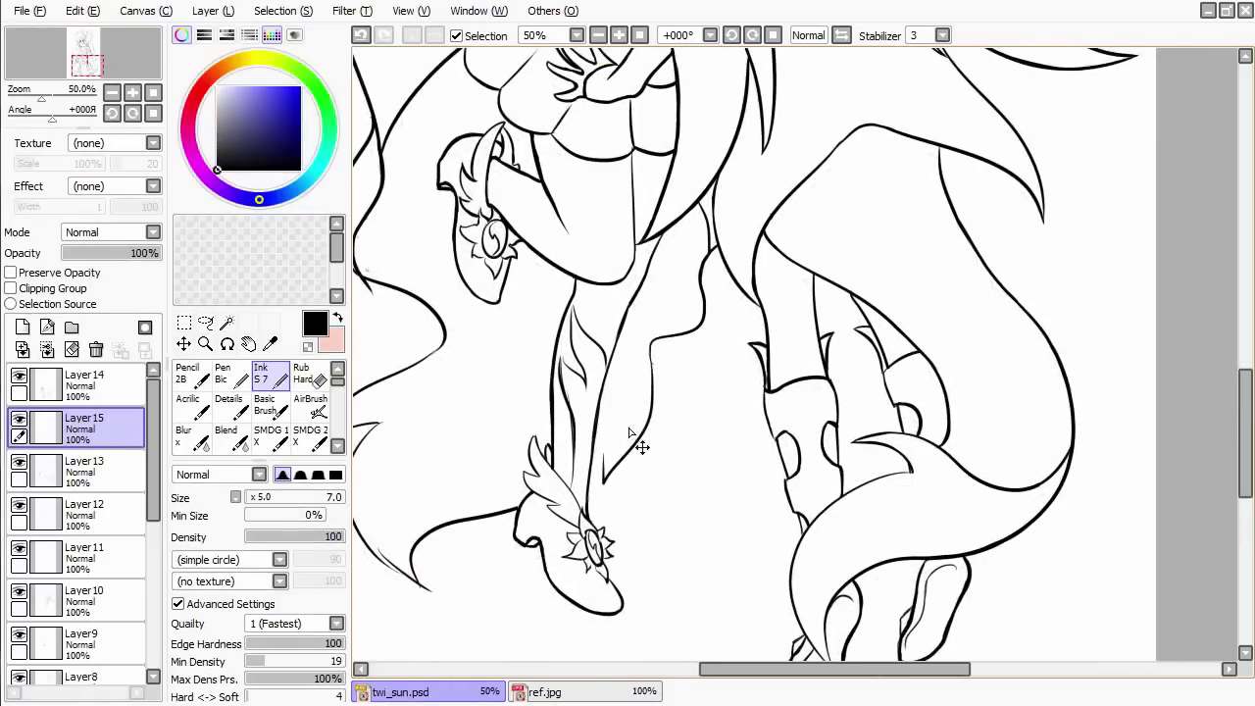
Ink two matching curved flames along the raised leg's shin.
scroll(632, 432, "up", 2)
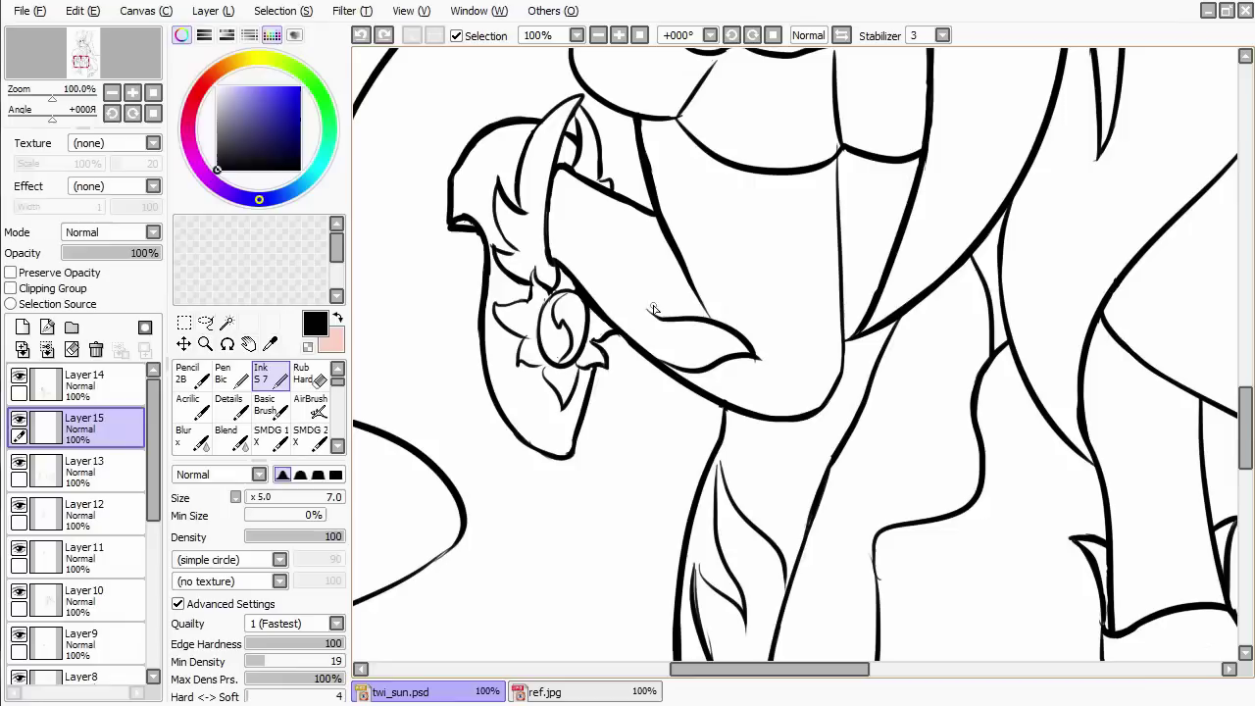
key("e")
key("e")
scroll(676, 306, "down", 2)
scroll(706, 387, "up", 2)
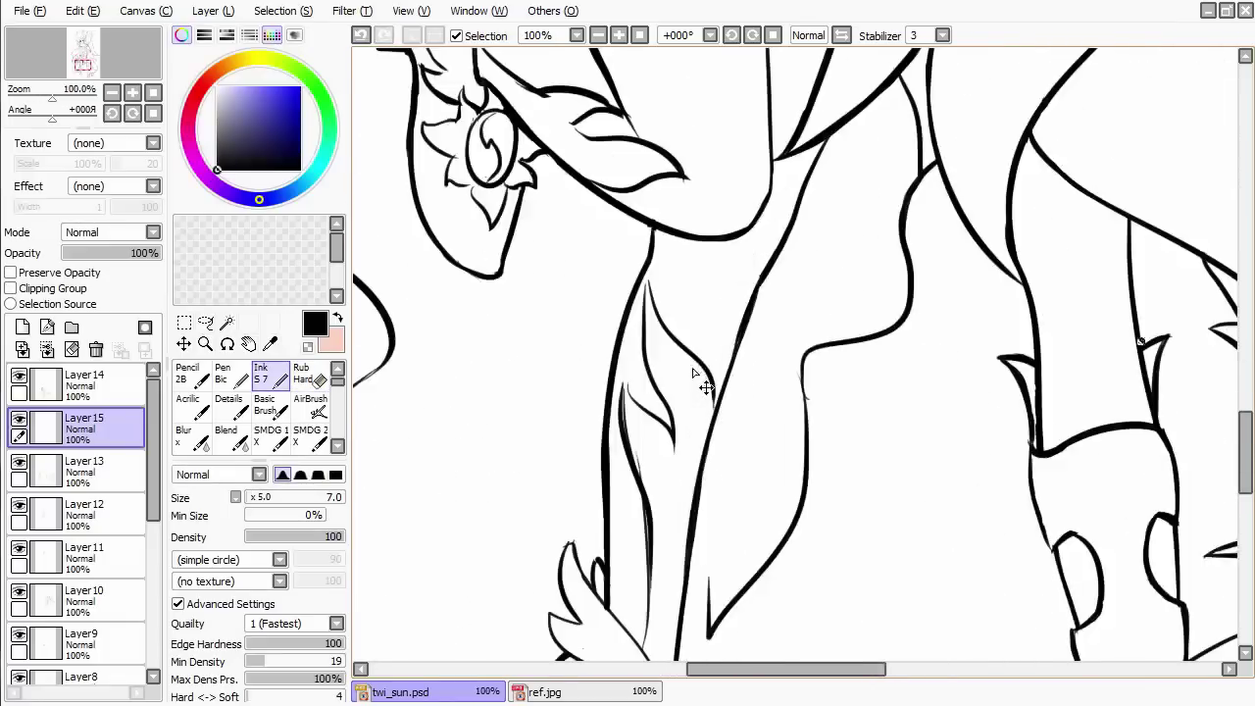
Tidy the flame line ends on both legs and compare the two sets of trim.
key("e")
scroll(706, 387, "down", 2)
key("e")
scroll(647, 279, "up", 2)
scroll(635, 284, "down", 2)
scroll(689, 294, "up", 1)
Lasso the raised leg's flame trim and transform it to sit better on the shin.
left_click(183, 321)
left_click(205, 322)
left_click_drag(512, 162, 704, 196)
left_click(183, 321)
key("ctrl+t")
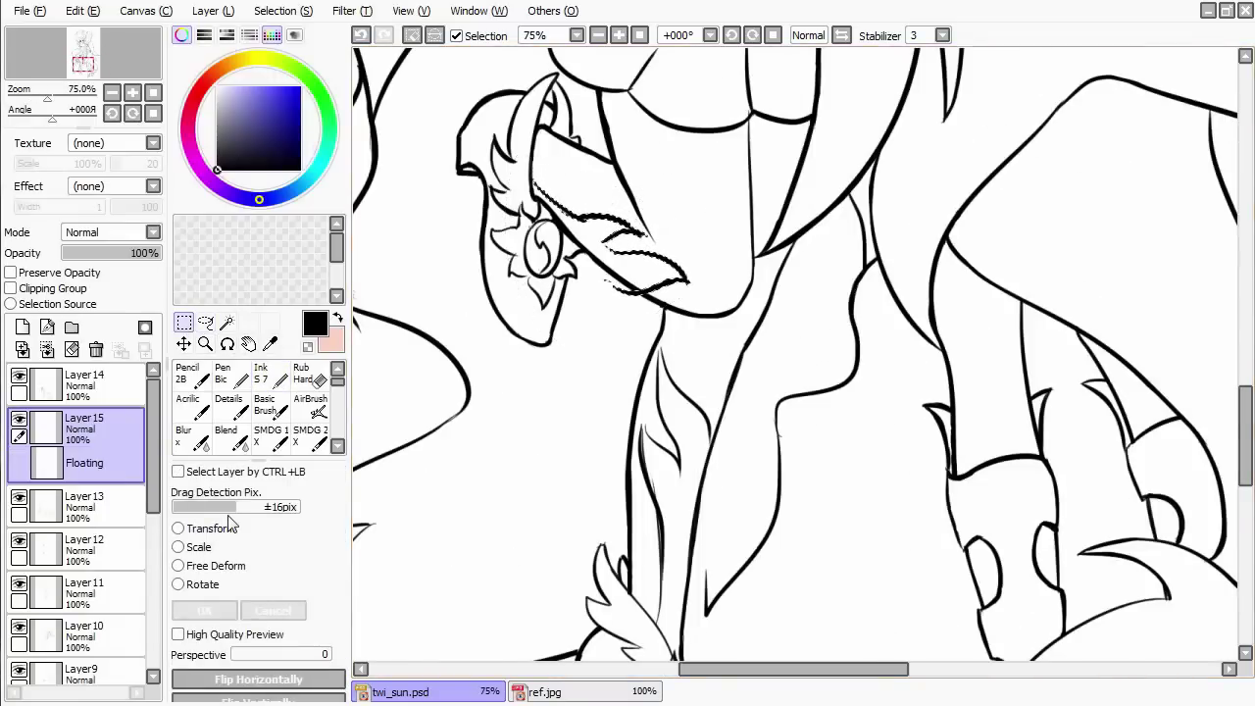
key("Return")
scroll(794, 353, "down", 2)
Erase the ragged ends at the raised leg's upper flame tip and sharpen its point.
scroll(794, 353, "up", 3)
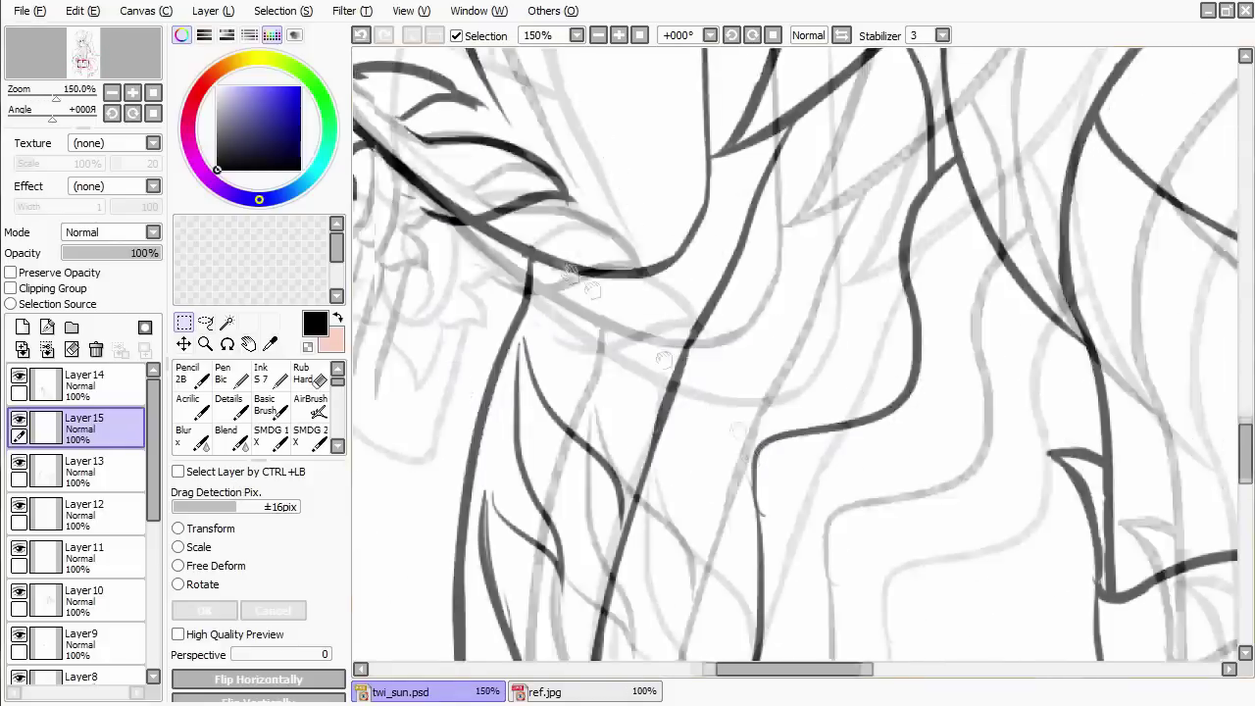
scroll(794, 353, "down", 1)
key("e")
key("ctrl+z")
key("ctrl+z")
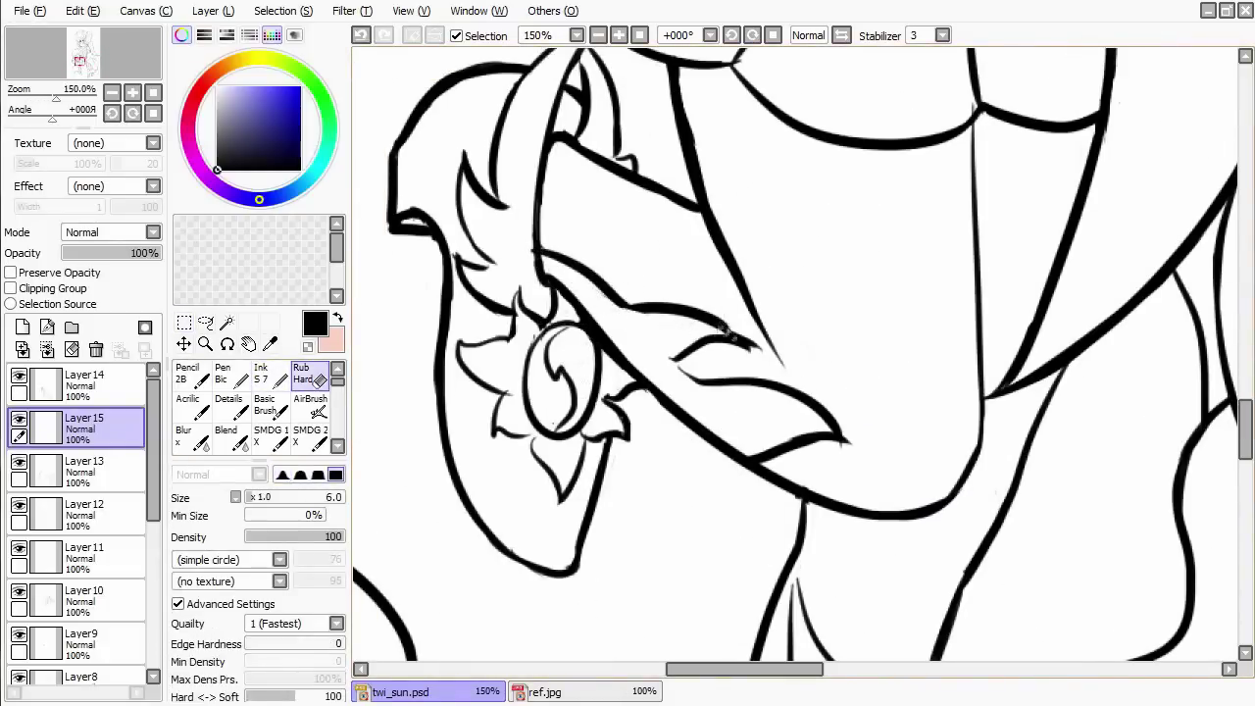
key("e")
key("e")
key("e")
key("e")
key("e")
key("e")
Thicken the raised leg's lower flame and erase its uneven underside.
left_click_drag(701, 370, 669, 327)
left_click_drag(745, 412, 834, 432)
key("e")
left_click_drag(686, 402, 838, 412)
key("e")
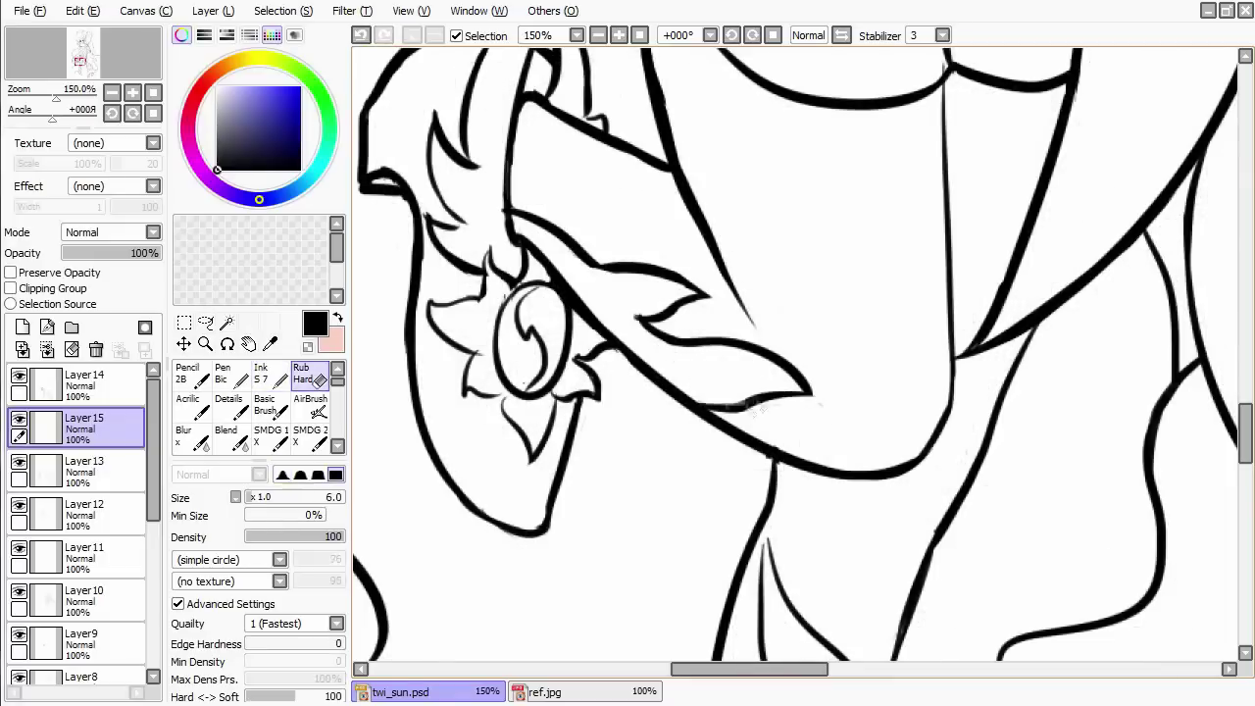
Re-ink the lower flame's underside as one short curve from the raised leg's outline to the flame tip.
key("e")
left_click_drag(710, 410, 812, 404)
key("ctrl+z")
left_click_drag(726, 431, 813, 368)
key("ctrl+z")
key("ctrl+z")
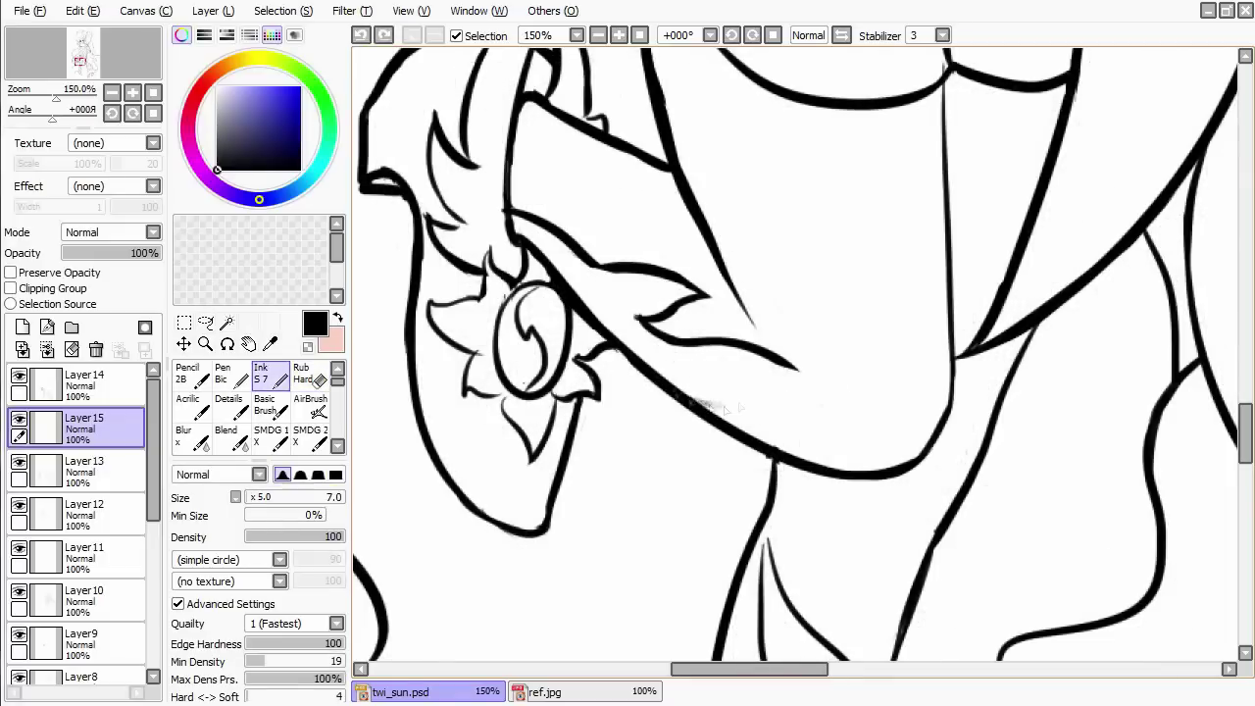
left_click_drag(700, 421, 807, 404)
key("ctrl+z")
left_click_drag(784, 363, 814, 416)
key("ctrl+z")
left_click_drag(698, 422, 809, 414)
scroll(808, 285, "down", 4)
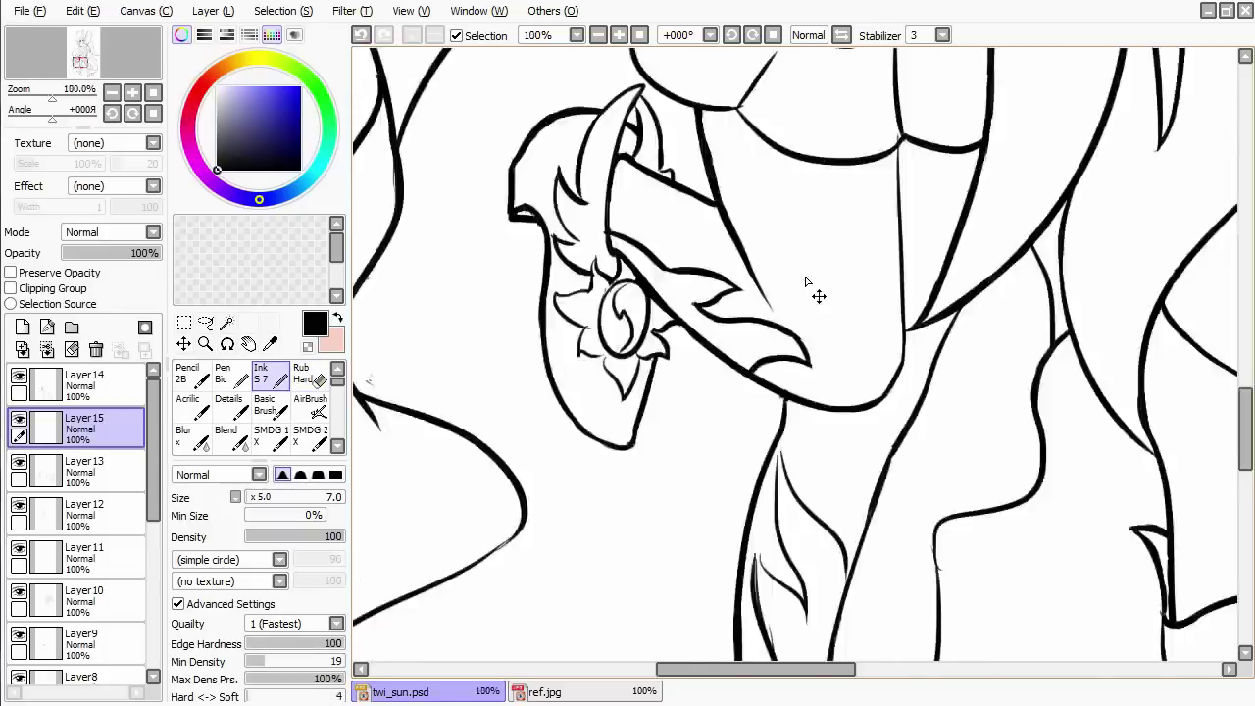
Join both sides of the standing leg's upper flame in a clean point at the top and thicken its inner curve.
scroll(807, 283, "up", 4)
left_click_drag(807, 284, 850, 307)
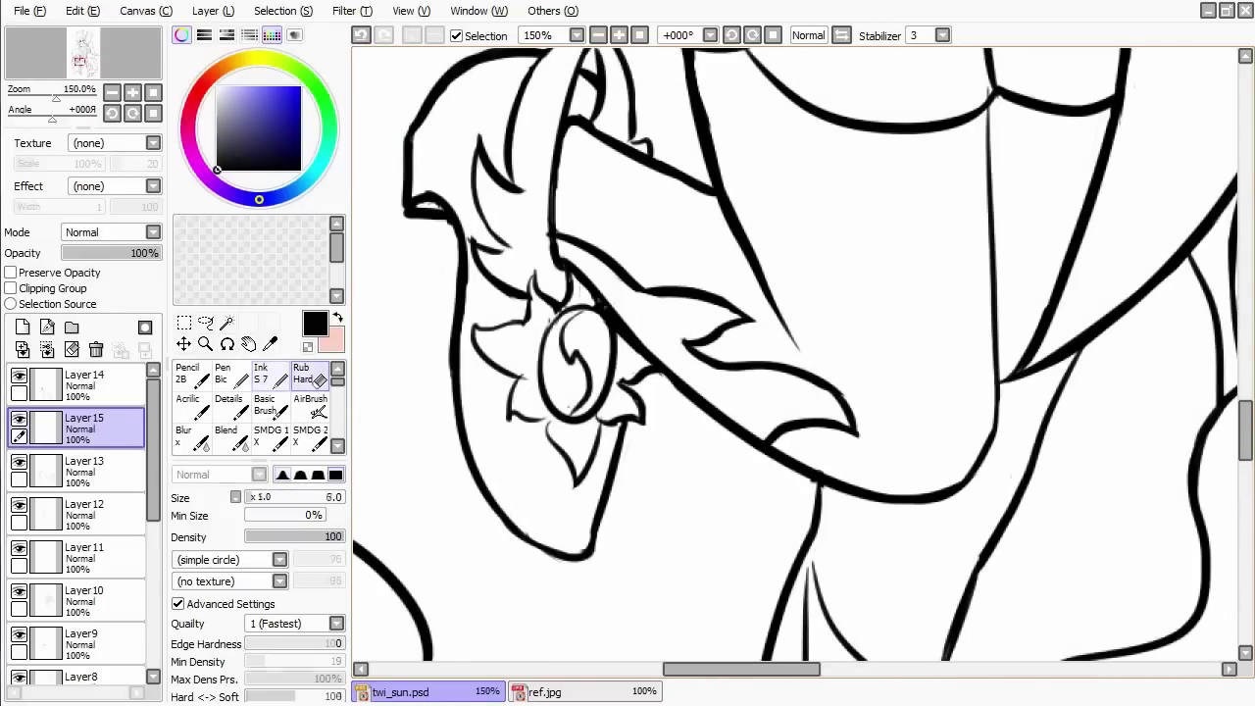
left_click_drag(698, 593, 711, 402)
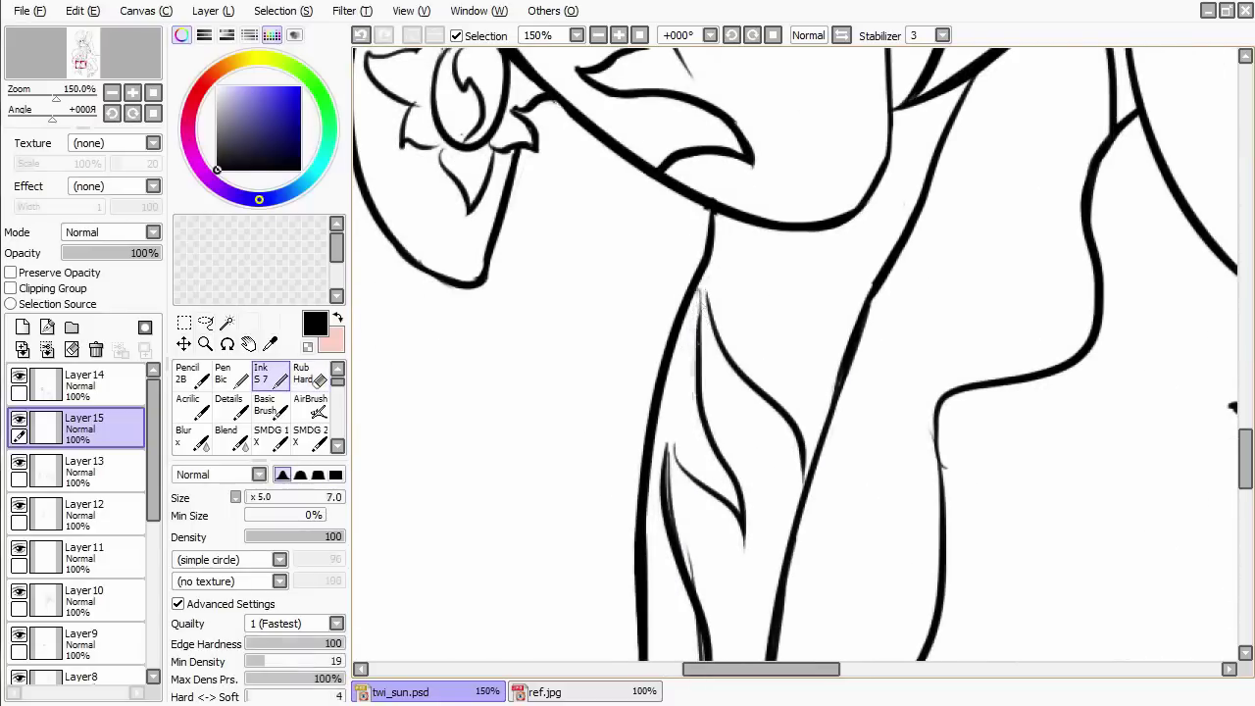
key("e")
key("n")
left_click_drag(713, 279, 732, 161)
key("e")
key("n")
Thicken the upper flame's outer curve and connect it to the standing leg's front outline.
key("e")
left_click_drag(813, 324, 828, 372)
key("n")
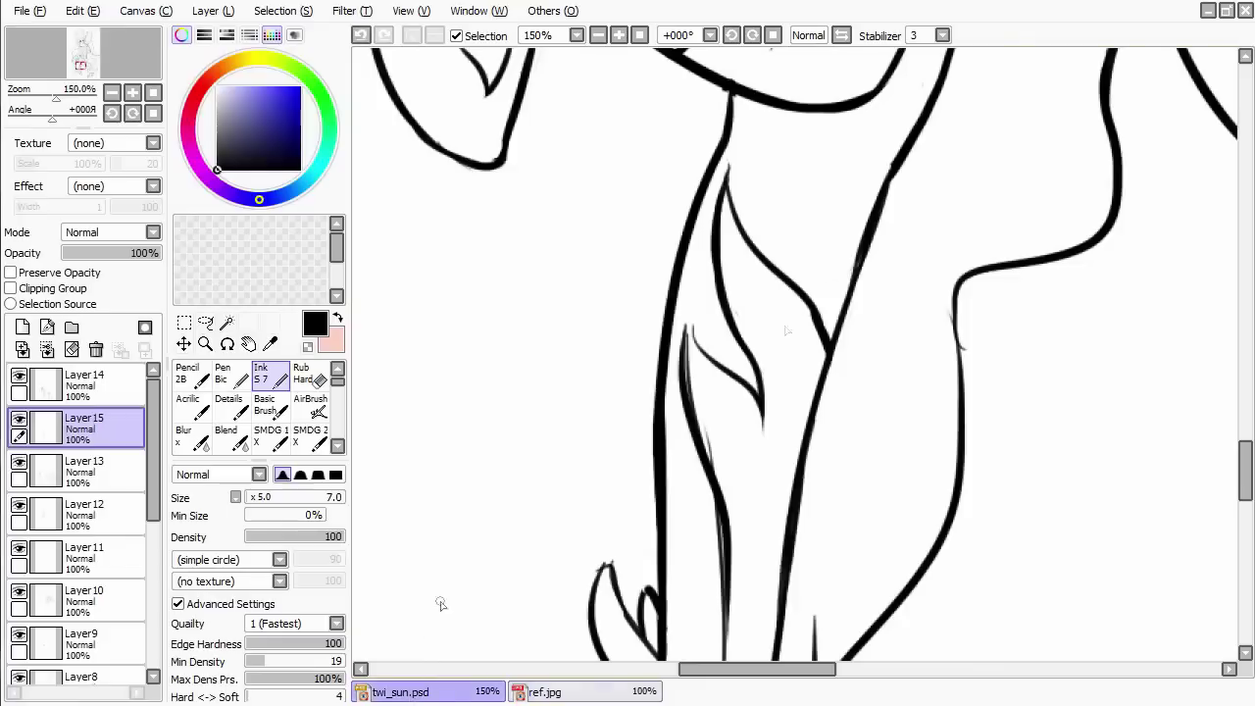
key("e")
key("n")
scroll(820, 415, "down", 4)
scroll(825, 417, "down", 1)
scroll(821, 415, "up", 6)
Close the standing leg's lower flame into a sharp tip and erase the loose line ends around it.
mouse_move(820, 414)
left_mouse_down()
mouse_move(751, 310)
mouse_move(828, 343)
left_mouse_up()
key("e")
left_click_drag(680, 447, 723, 364)
key("n")
key("e")
left_click_drag(725, 451, 721, 352)
mouse_move(715, 422)
left_mouse_down()
mouse_move(711, 279)
mouse_move(720, 398)
left_mouse_up()
key("n")
Smooth and thicken the trim line running from the lower flame down the shin.
key("e")
key("n")
left_click_drag(708, 294, 733, 471)
key("ctrl+z")
key("e")
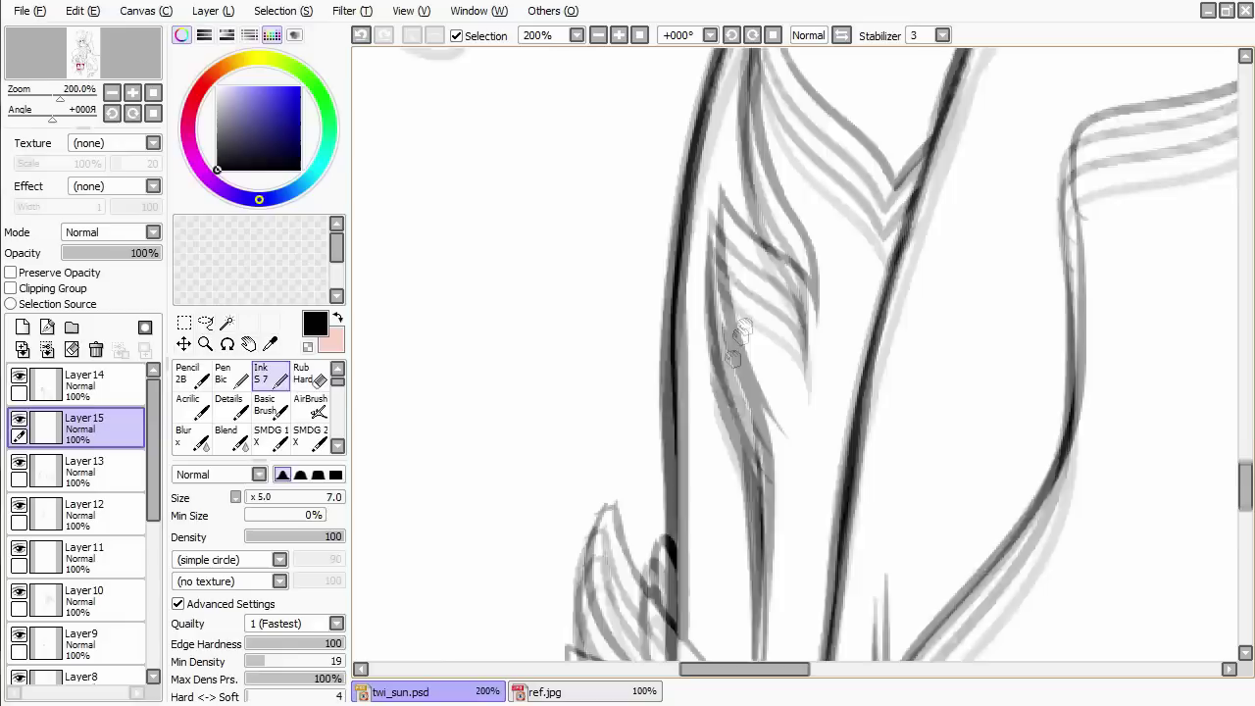
left_click_drag(743, 559, 750, 476)
left_click_drag(740, 382, 750, 476)
key("n")
scroll(745, 431, "down", 3)
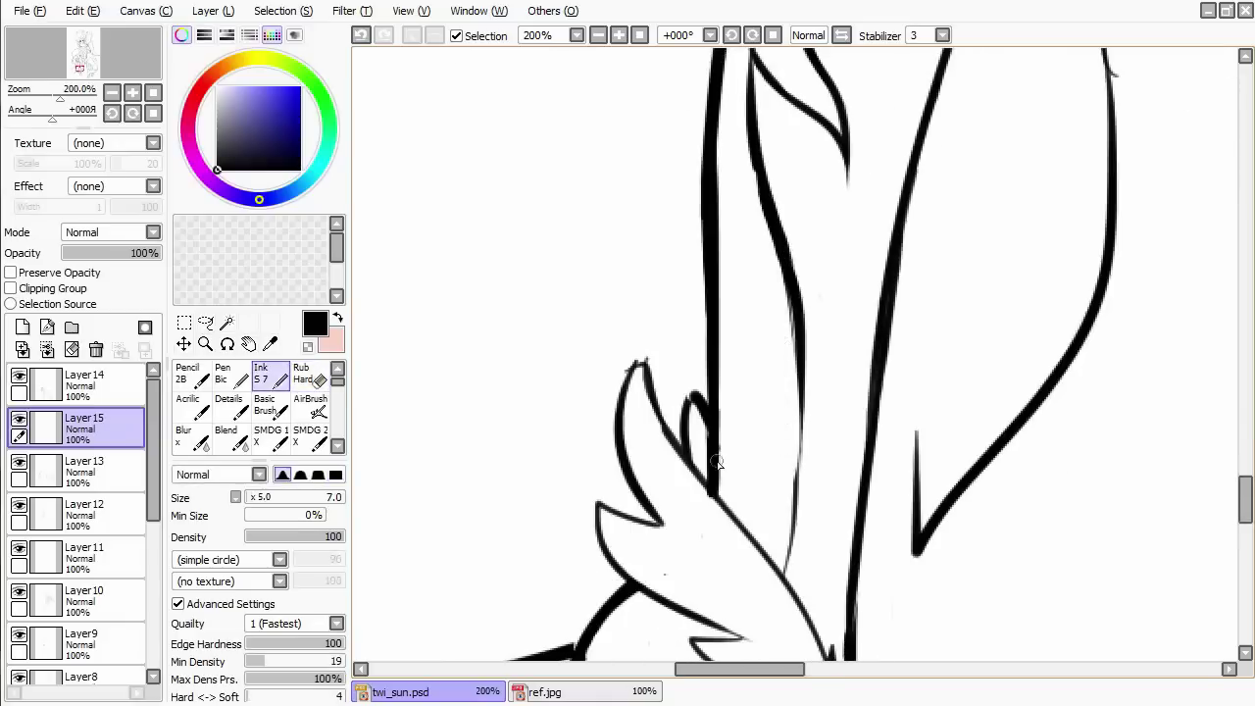
scroll(774, 412, "down", 1)
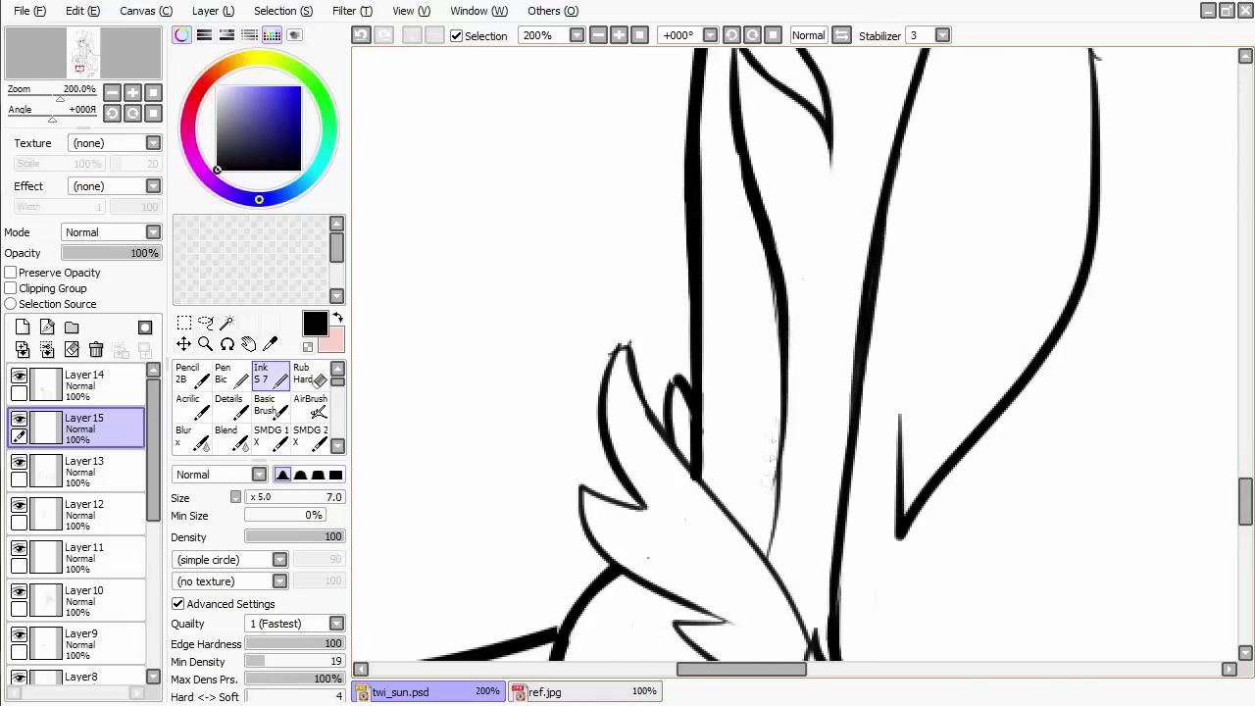
Thicken the bottom end of the shin's trim line so it meets the boot's wing.
left_click_drag(756, 350, 829, 326)
key("e")
left_click_drag(838, 422, 841, 507)
key("n")
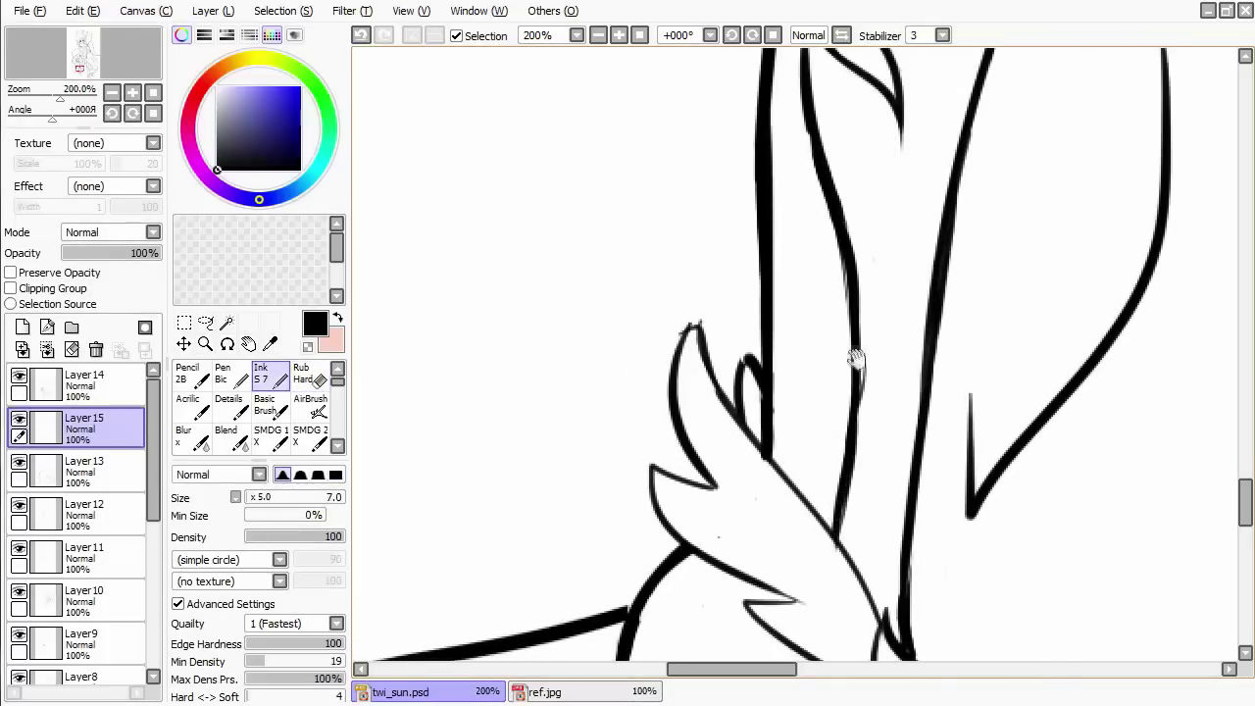
left_click_drag(854, 359, 882, 350)
scroll(722, 347, "down", 3)
Erase the stray ticks at the upper wing tip of the standing boot on Layer 14.
key("e")
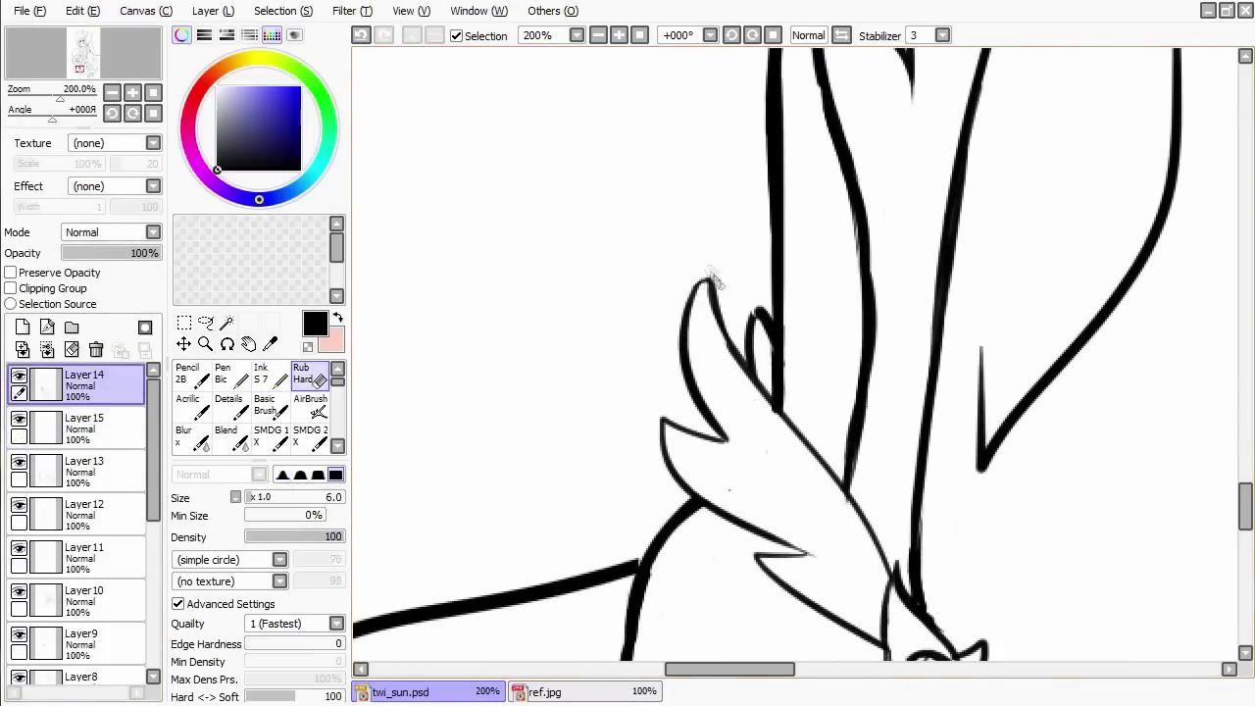
scroll(772, 446, "down", 5)
key("n")
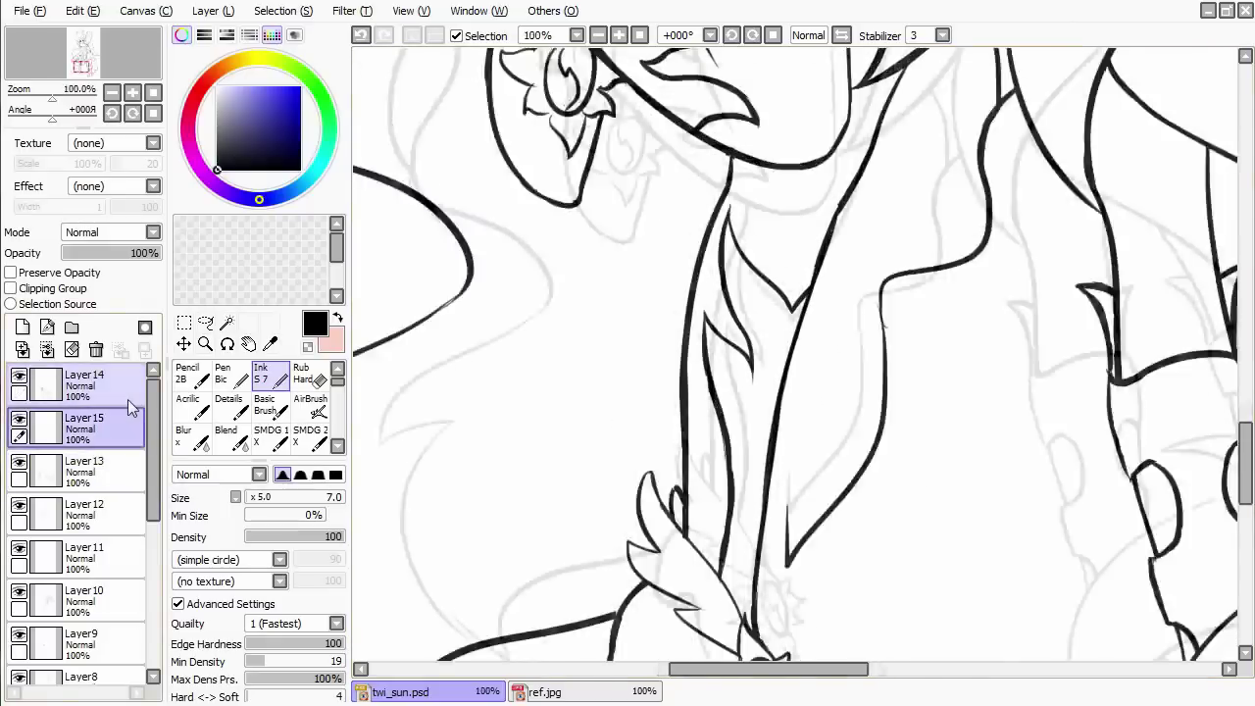
Even out the edges and thickness of the shin's trim line on Layer 15.
left_click(129, 432)
left_click_drag(1033, 389, 1141, 291)
key("e")
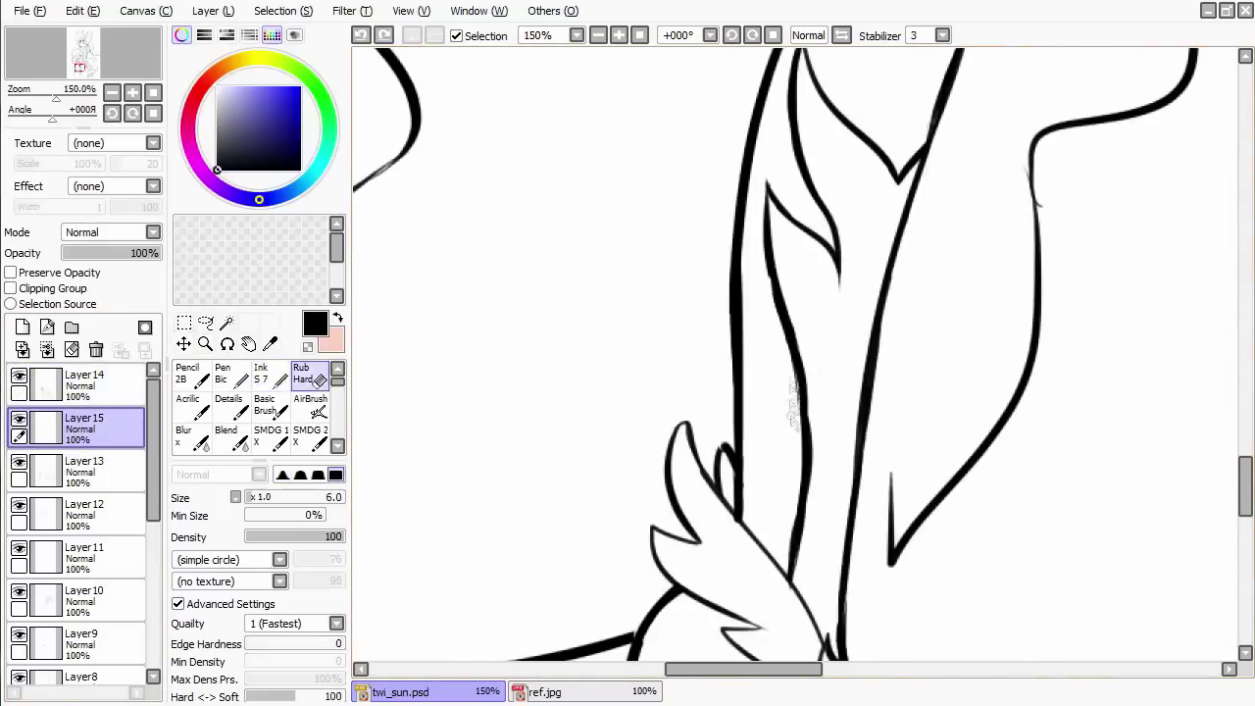
key("e")
key("e")
key("e")
key("e")
key("e")
left_click_drag(827, 490, 784, 569)
scroll(1036, 209, "down", 2)
Select Layer 13 and clean up the stray line end at the hair's bend beside the standing leg.
left_click(1036, 210, "ctrl+shift")
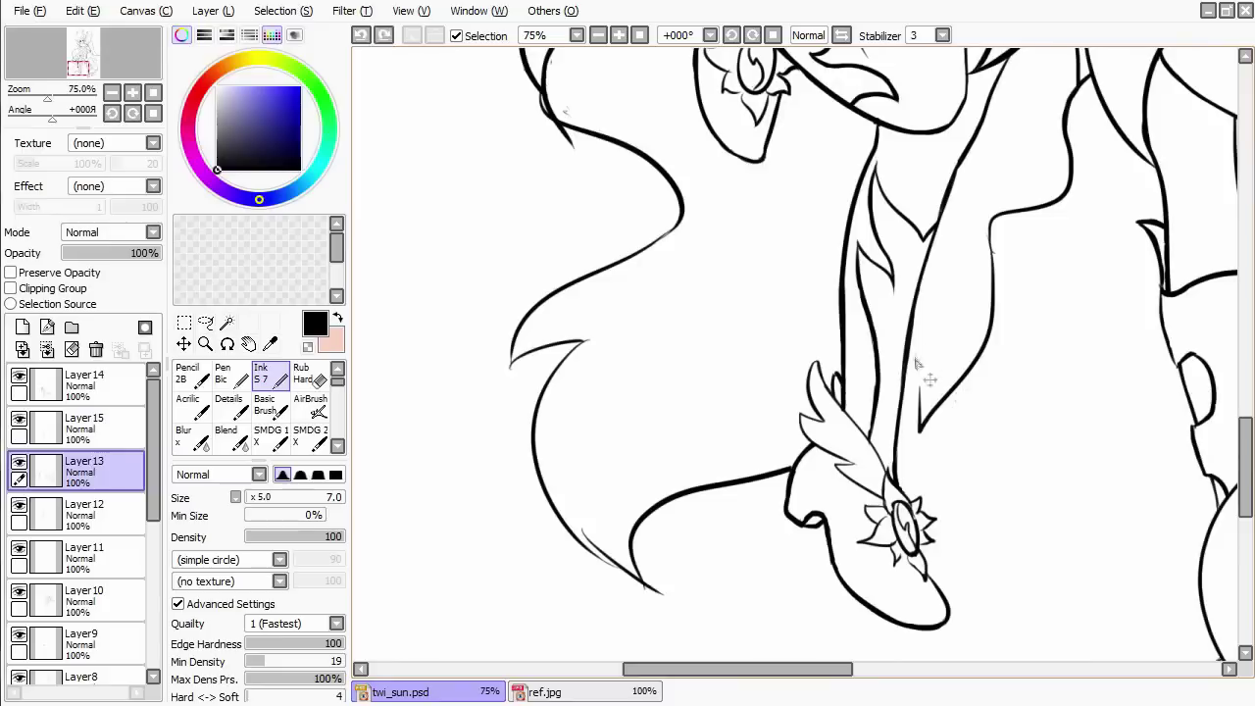
scroll(927, 414, "up", 2)
key("e")
scroll(921, 324, "up", 3)
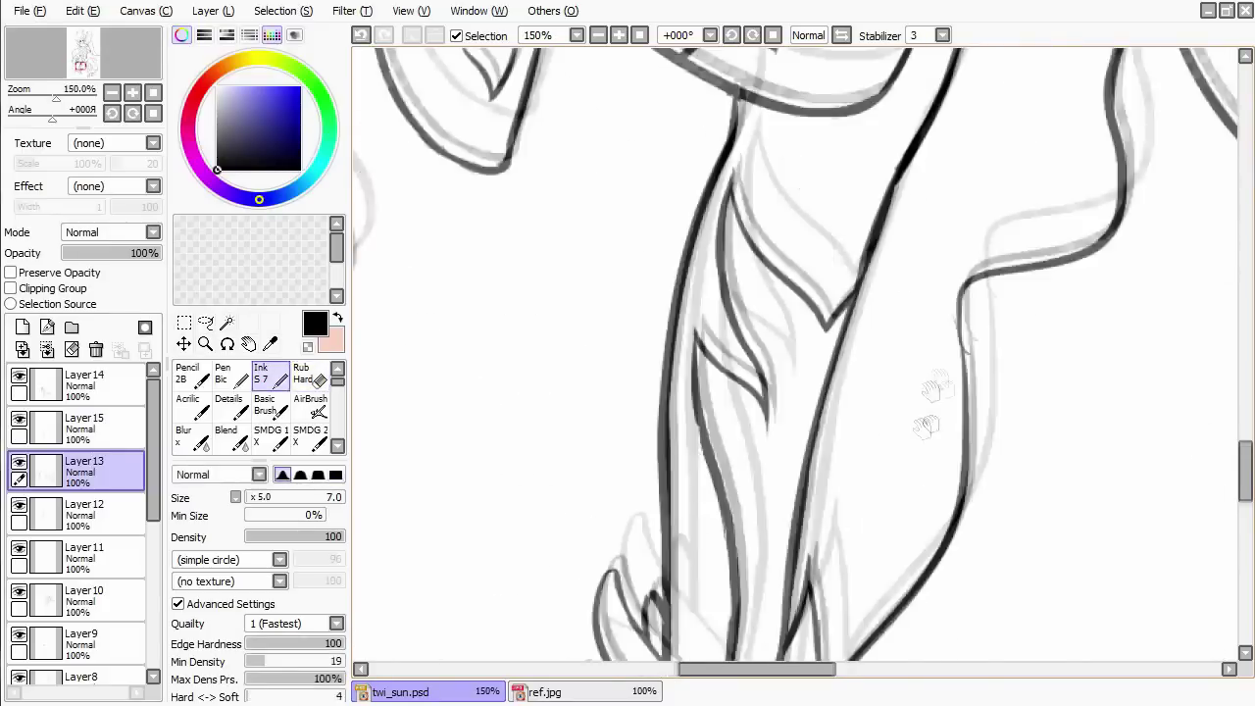
scroll(969, 340, "down", 4)
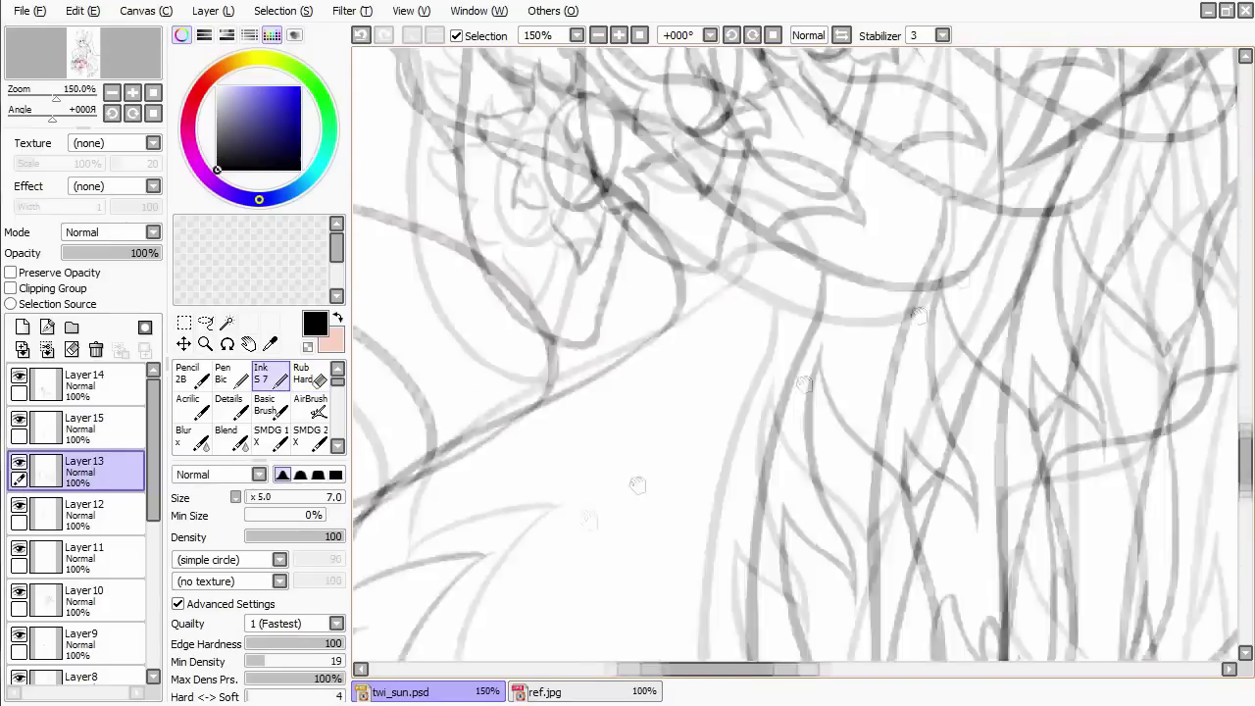
Trim and reinforce the loose line ends on the long hair strands behind the standing boot.
key("e")
left_click_drag(747, 438, 841, 487)
key("e")
key("e")
scroll(726, 407, "up", 1)
scroll(755, 397, "down", 2)
mouse_move(772, 411)
left_mouse_down()
mouse_move(854, 476)
mouse_move(817, 482)
left_mouse_up()
key("e")
key("e")
Erase the overshooting lines at the hair's forked tips and thicken them into closed points.
scroll(784, 422, "up", 5)
key("e")
key("e")
key("e")
key("e")
key("e")
key("e")
mouse_move(780, 355)
left_mouse_down()
mouse_move(683, 389)
mouse_move(788, 359)
left_mouse_up()
key("ctrl+z")
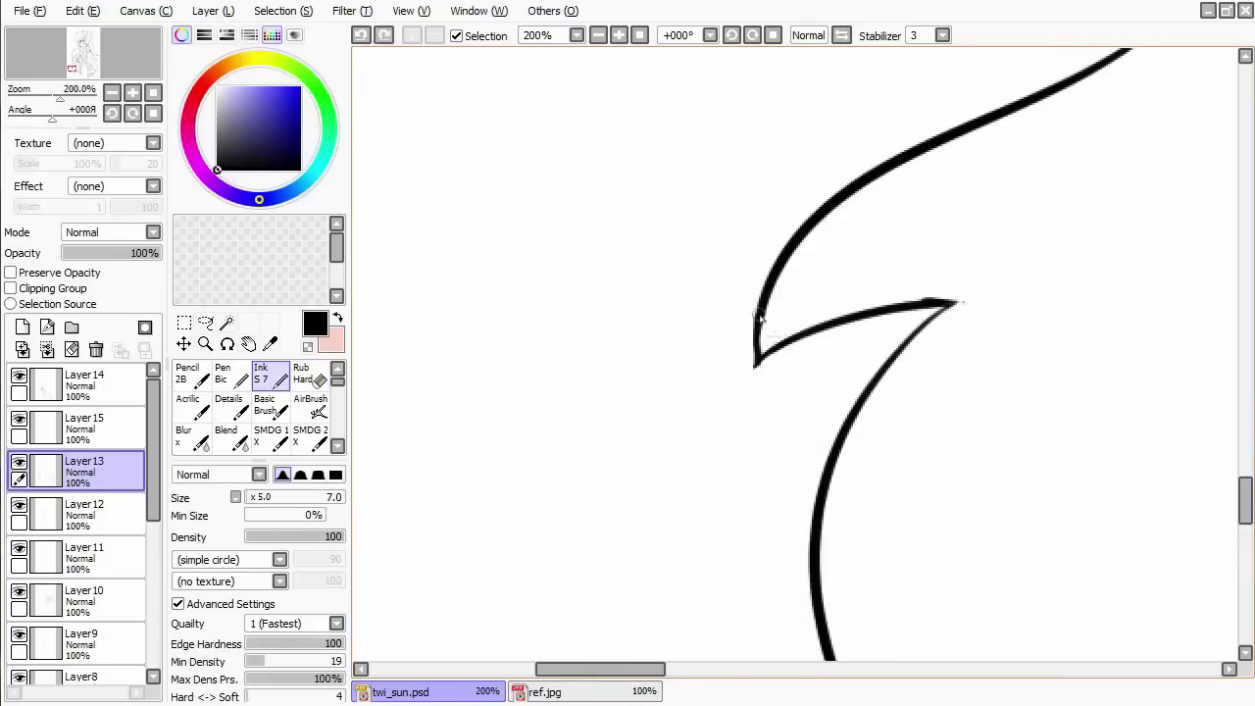
Trim and re-ink the outer curve of the long hair just below where its two strands meet, evening out its thickness.
key("e")
scroll(755, 447, "up", 3)
mouse_move(730, 325)
left_mouse_down()
mouse_move(705, 404)
mouse_move(796, 466)
mouse_move(775, 442)
left_mouse_up()
key("n")
left_click_drag(709, 407, 931, 488)
key("ctrl+z")
left_click_drag(732, 432, 906, 484)
key("e")
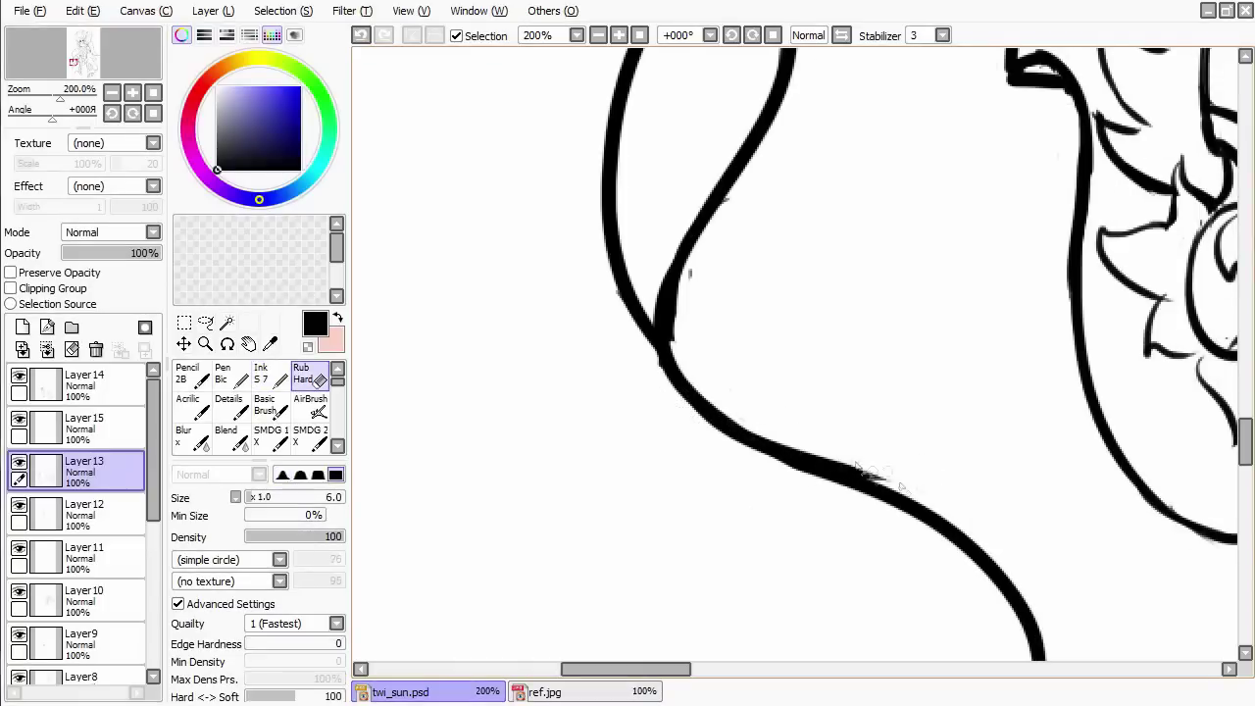
left_click_drag(802, 431, 866, 530)
Thicken the inner strand of the long hair above the junction and erase its rough edges and stray marks.
key("n")
left_click_drag(814, 279, 737, 436)
key("e")
left_click_drag(835, 107, 776, 343)
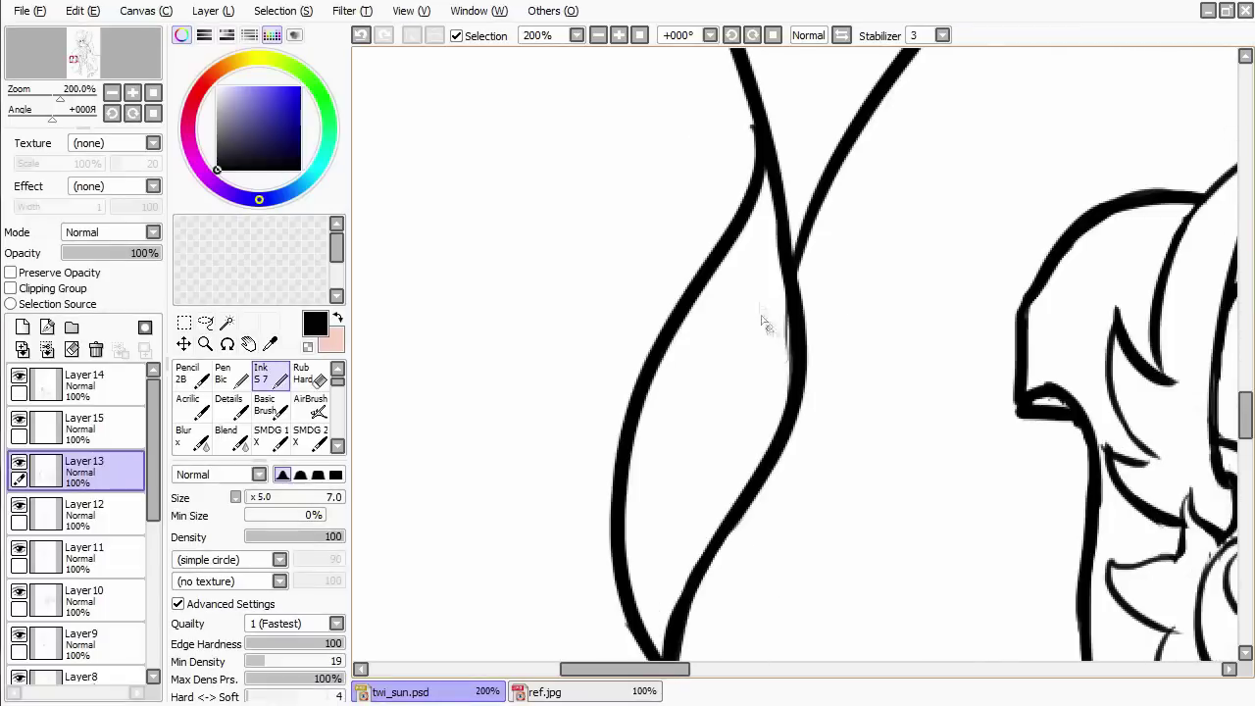
key("n")
scroll(616, 127, "down", 5)
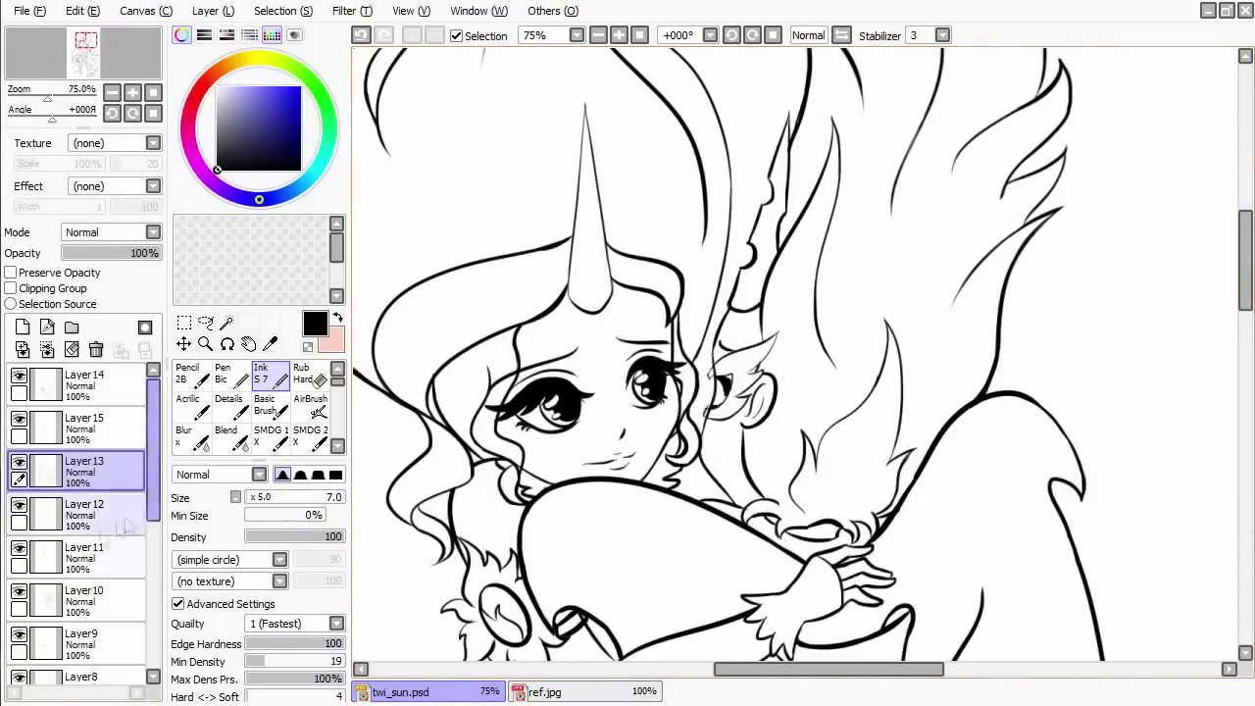
On Layer7, lasso the flame-haired character's notched horn and nudge it away from the adjoining hair strand.
scroll(125, 526, "down", 3)
left_click(83, 443)
left_click(205, 321)
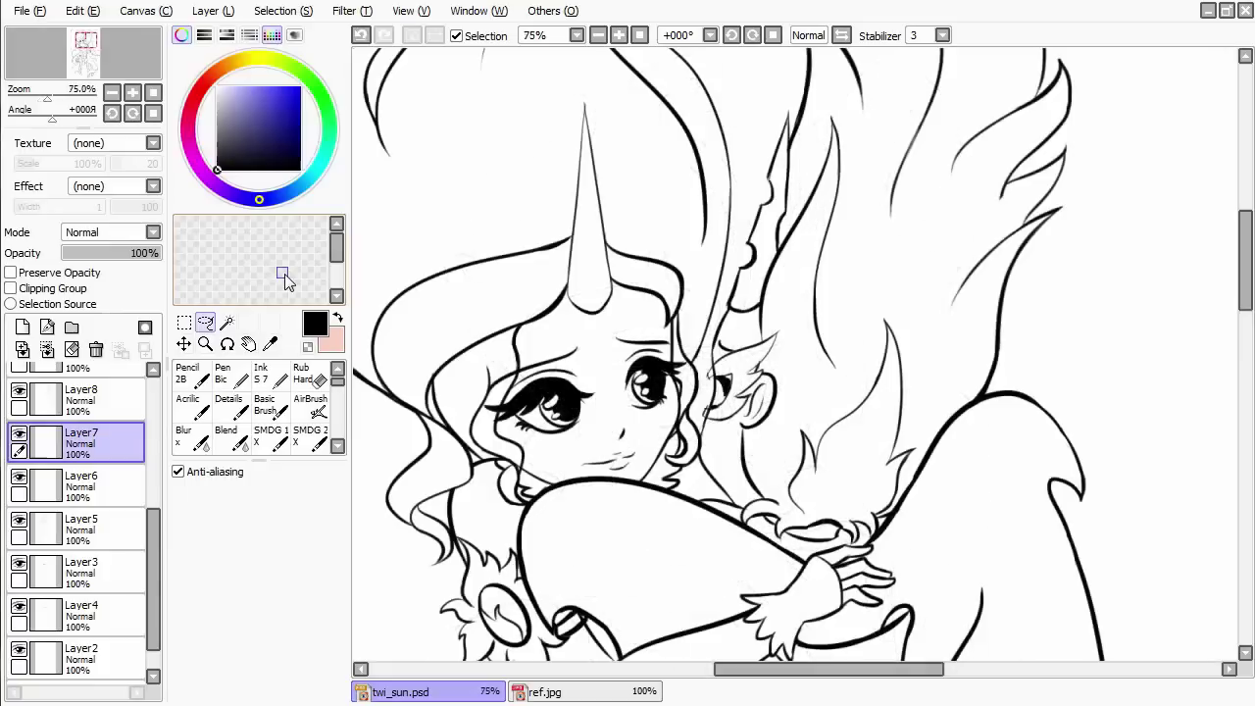
left_click_drag(690, 252, 680, 343)
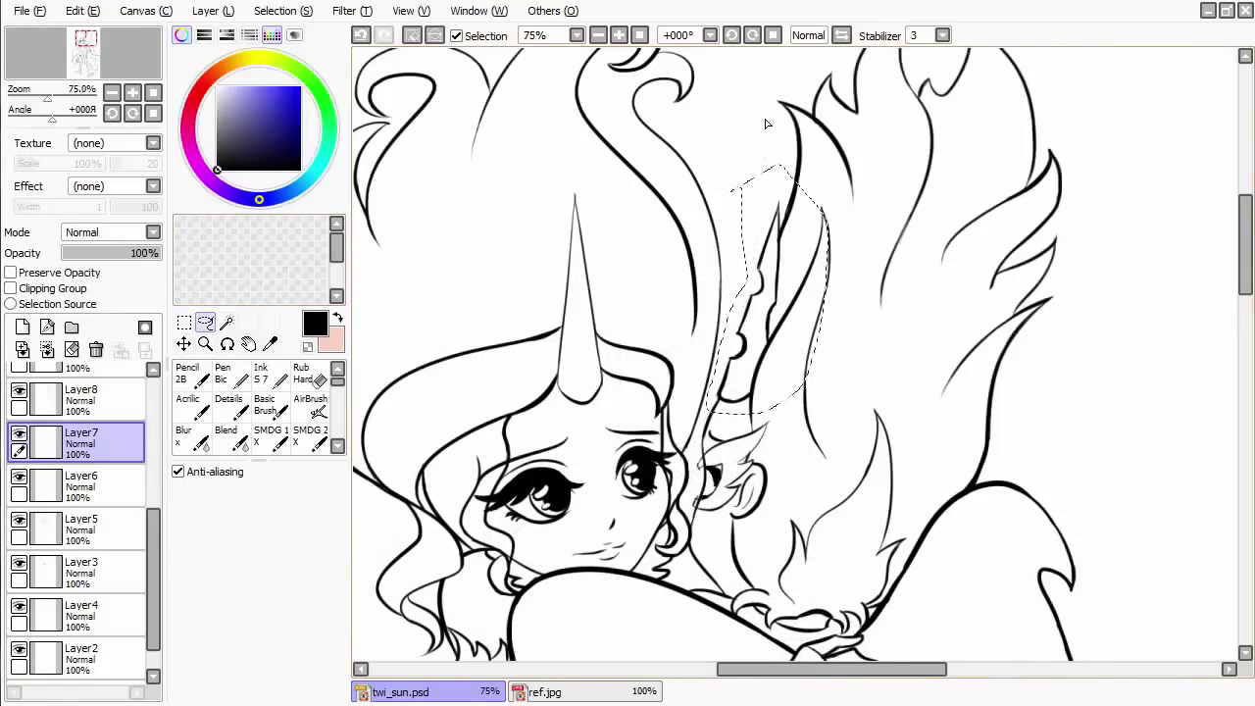
key("ctrl+t")
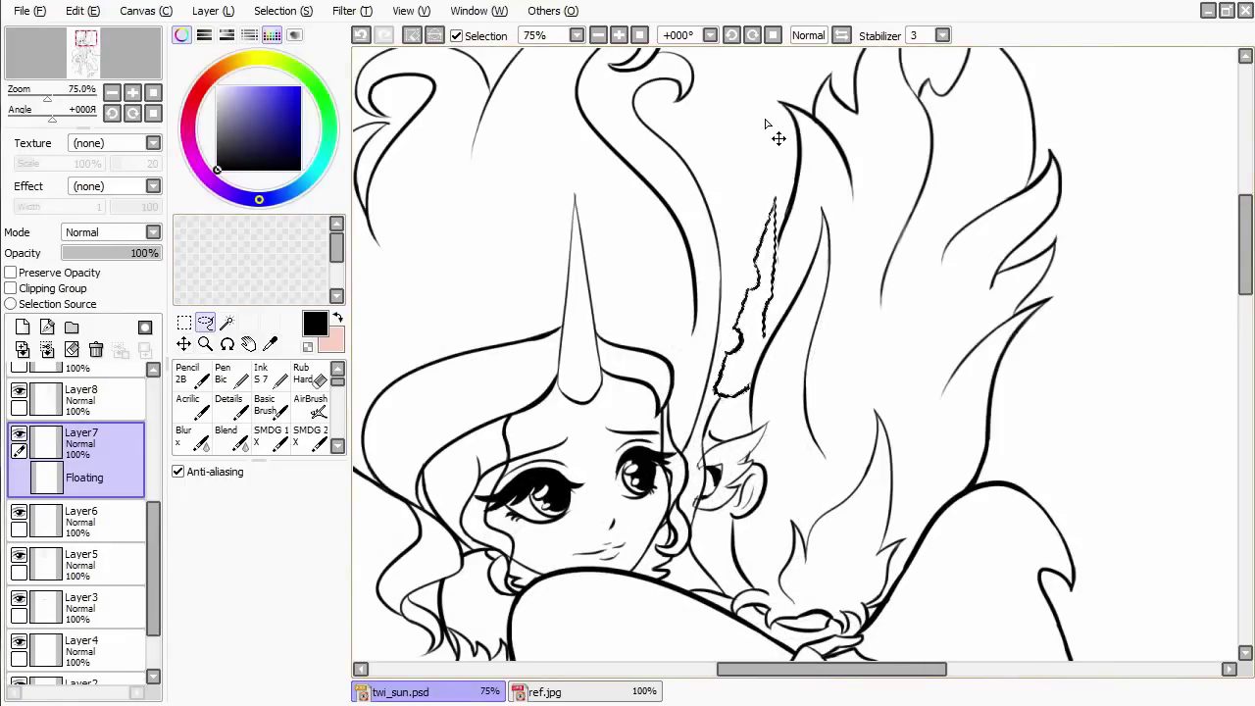
key("Return")
Clean up the lower edge of the notched horn where it meets the forehead on Layer7.
scroll(775, 126, "up", 2)
key("e")
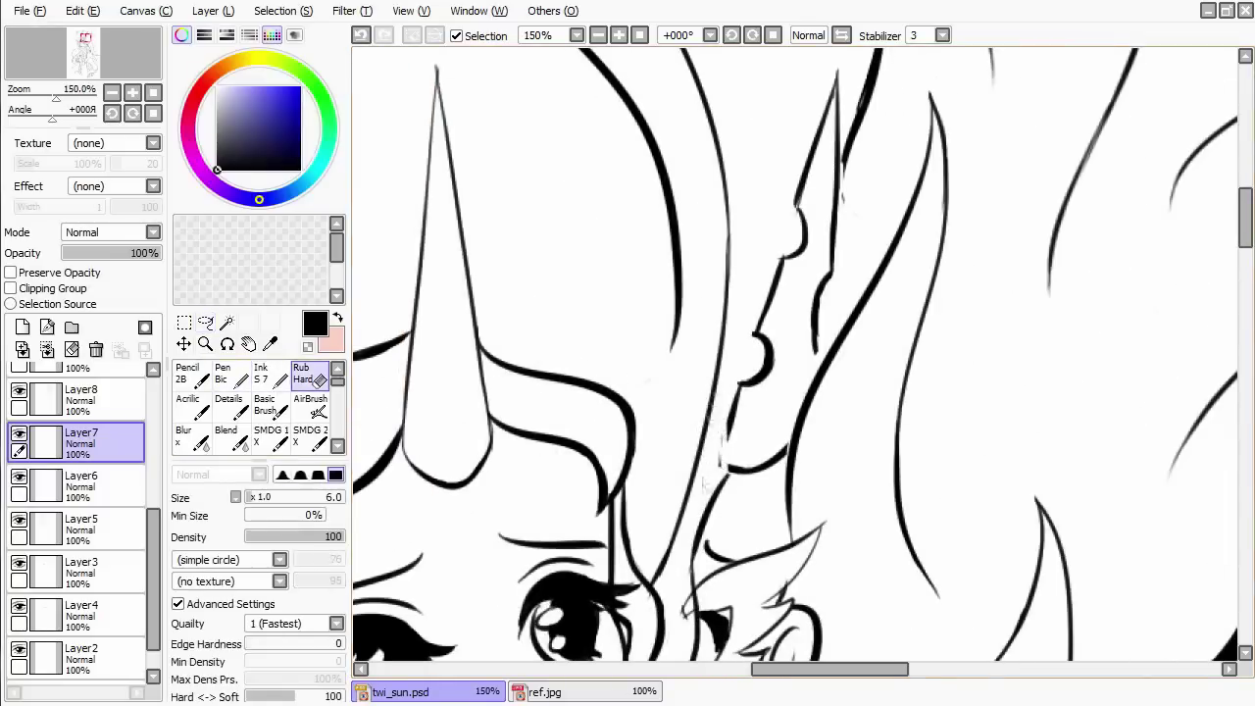
mouse_move(742, 425)
left_mouse_down()
mouse_move(713, 390)
mouse_move(687, 549)
left_mouse_up()
Try to extend the flame-haired character's front hair strand downward beside the horn on Layer8.
left_click(261, 372)
left_click(80, 397)
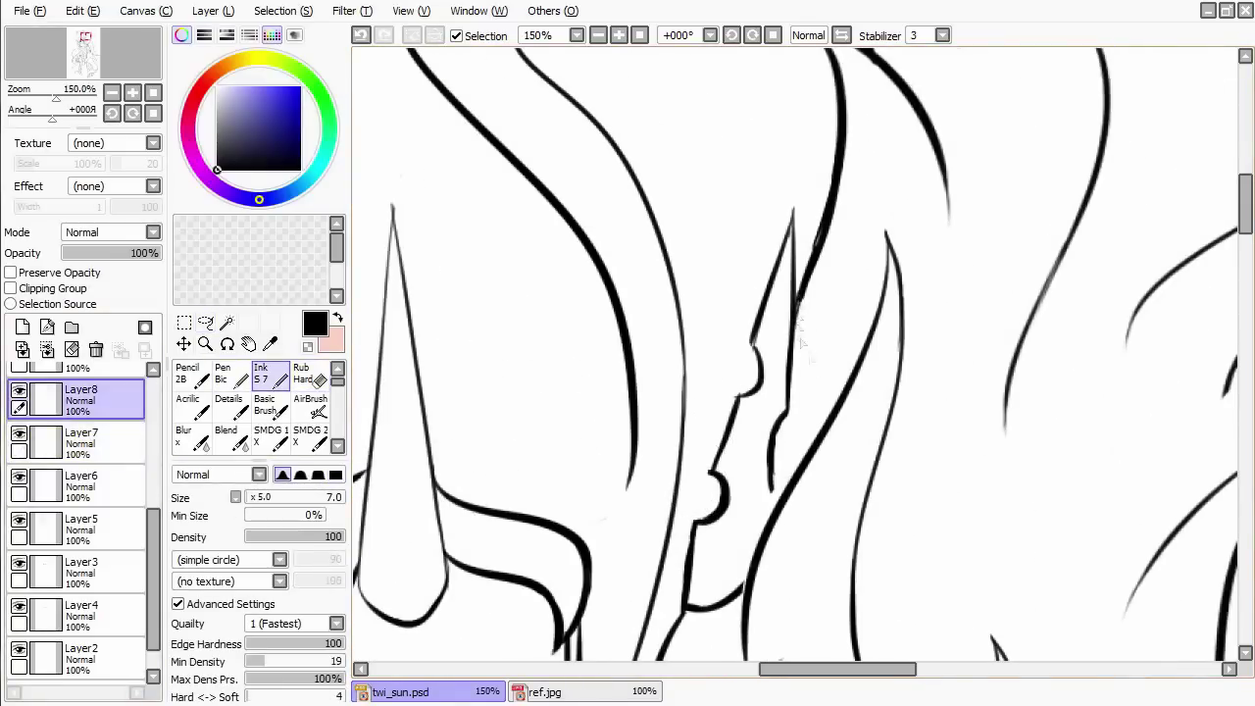
left_click_drag(799, 337, 843, 588)
left_click(80, 440)
scroll(1019, 339, "down", 4)
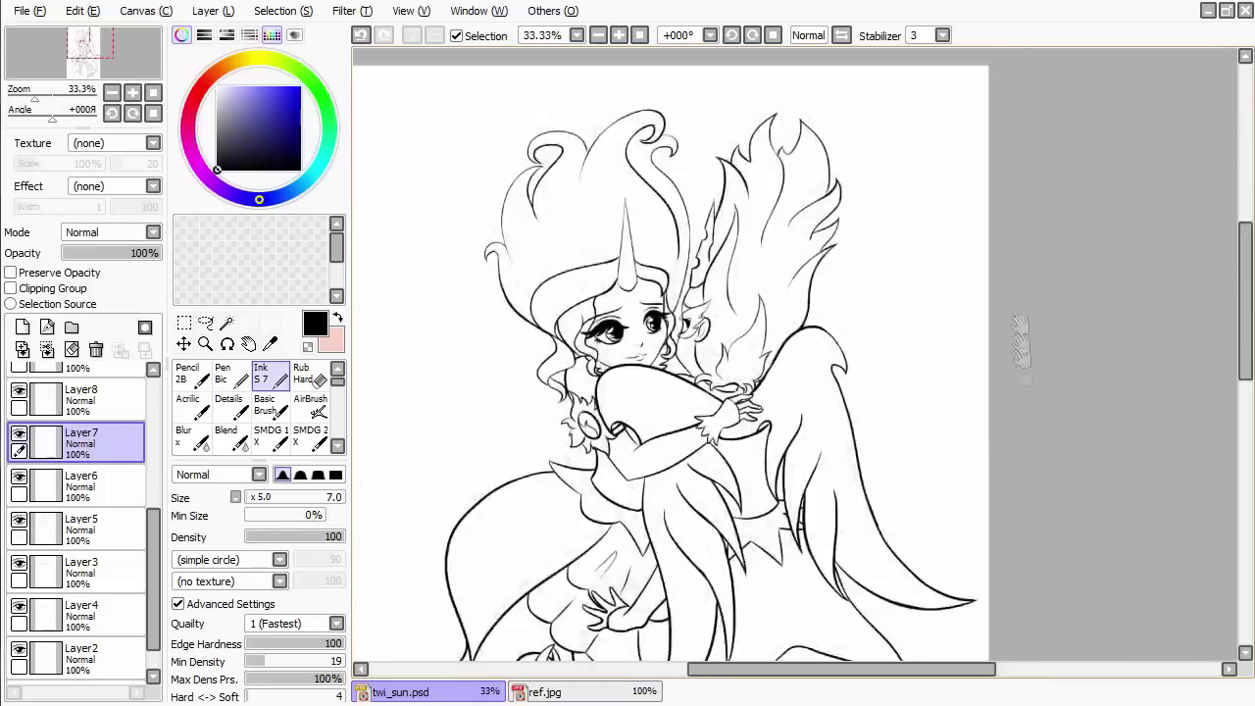
left_click_drag(1020, 339, 1079, 290)
scroll(1008, 434, "up", 3)
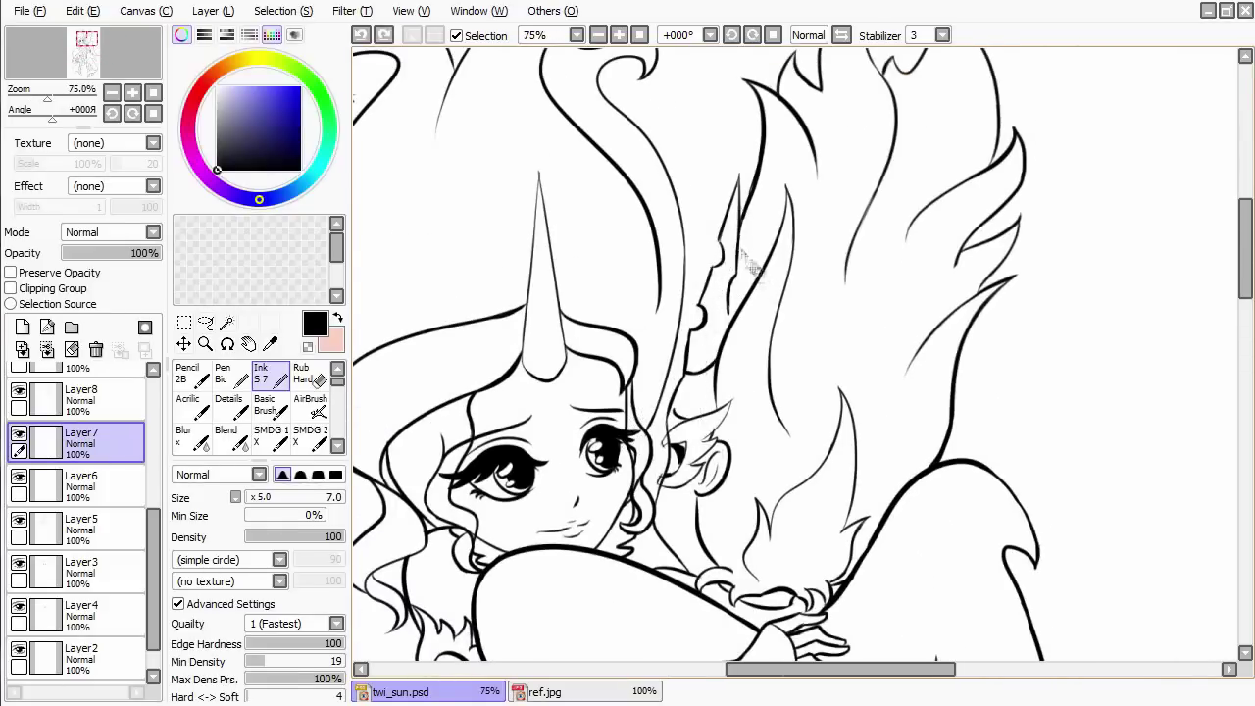
On Layer8, ink the flame-haired character's front hair strand down across the horn to the ear.
scroll(775, 294, "up", 2)
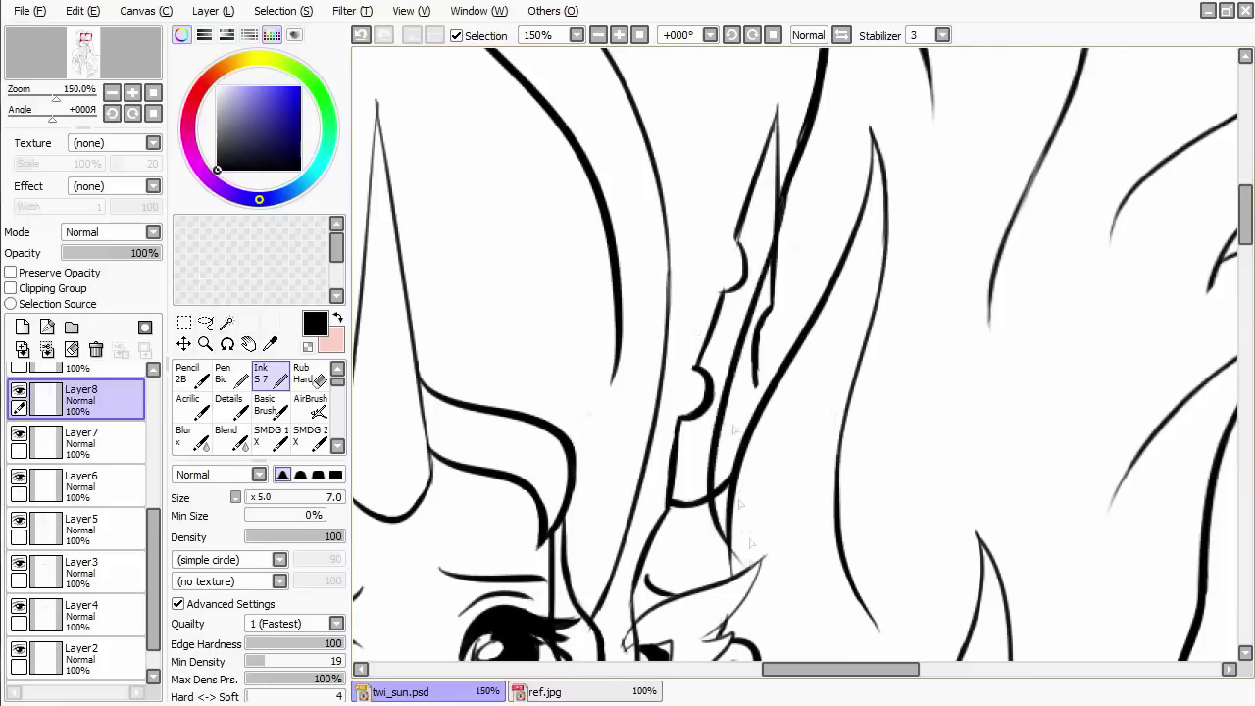
left_click(82, 400)
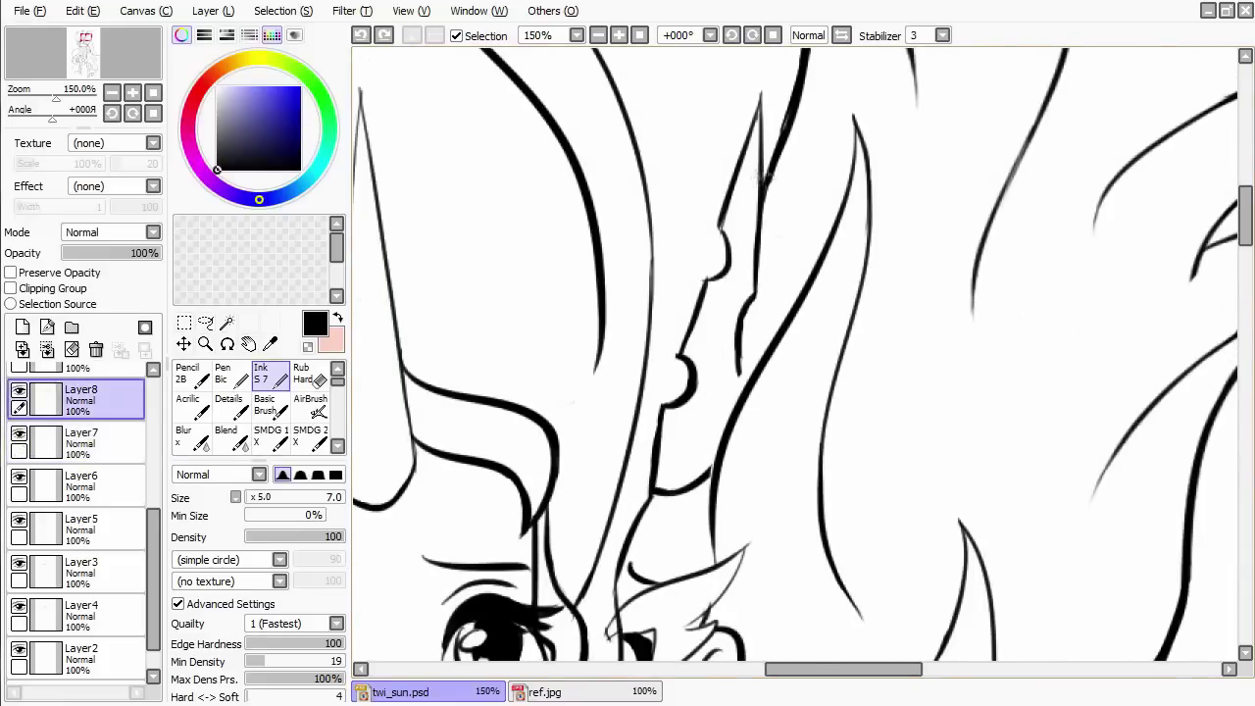
scroll(799, 232, "down", 4)
key("e")
scroll(784, 352, "up", 2)
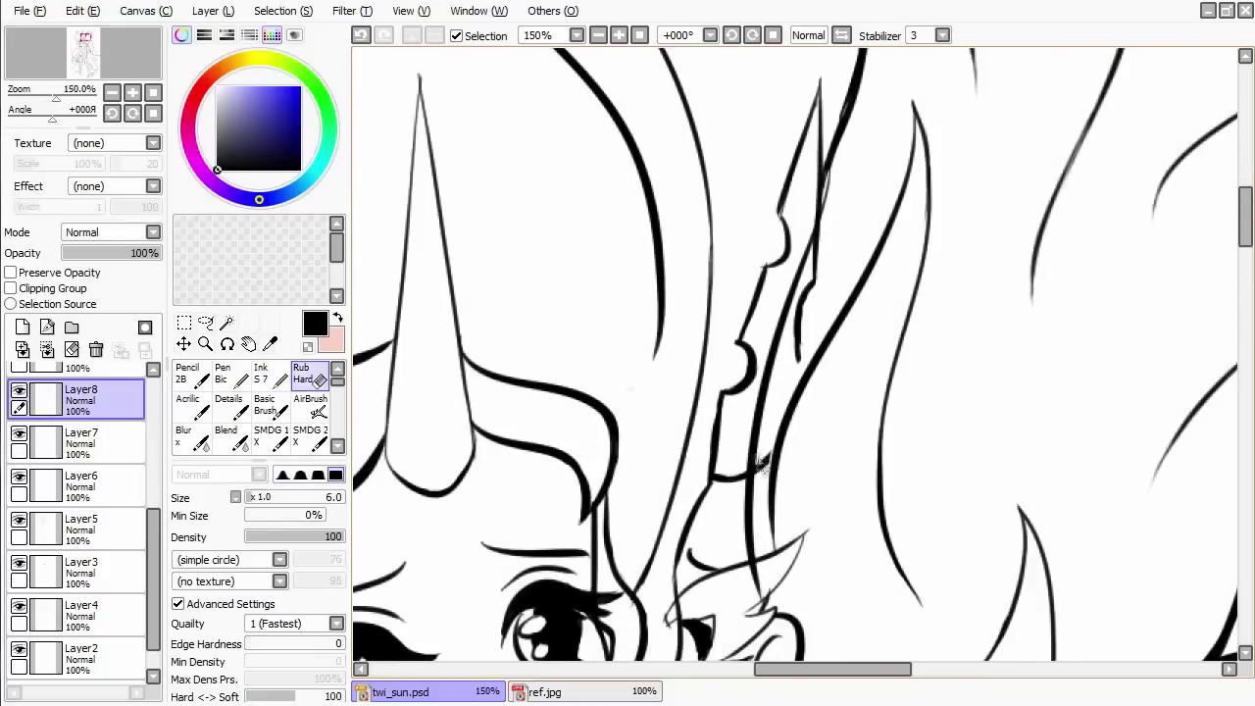
key("n")
scroll(728, 364, "up", 3)
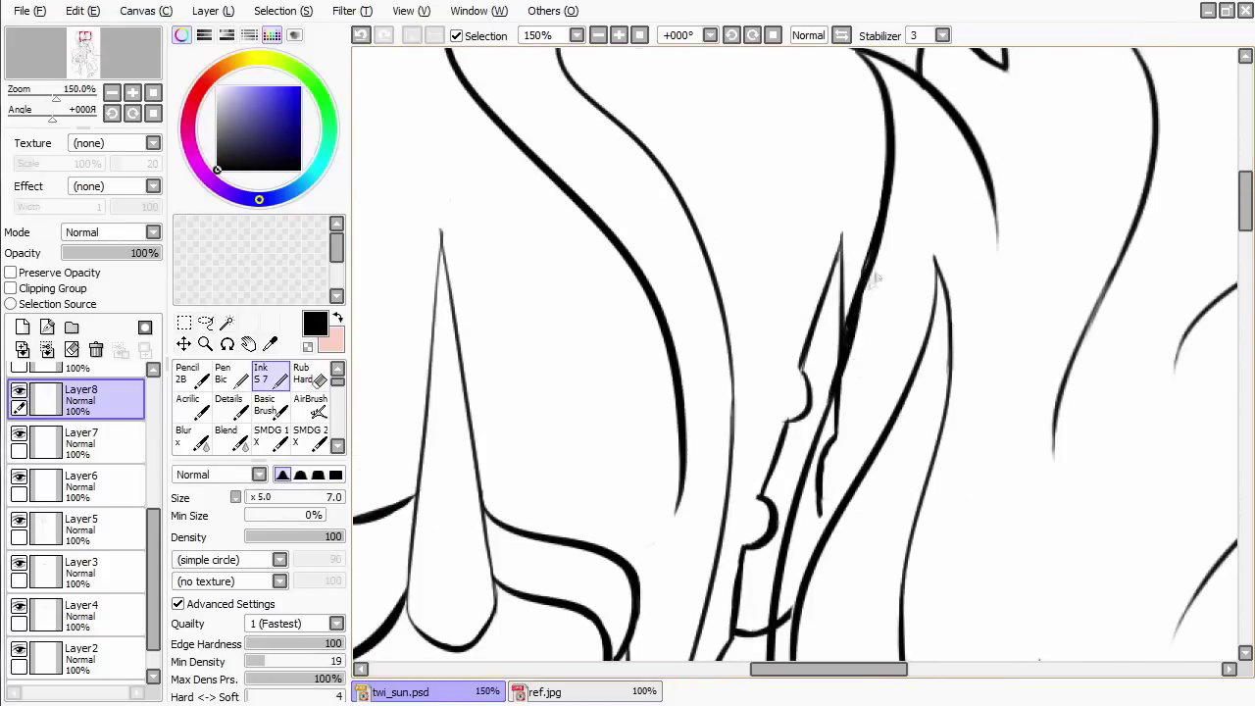
Erase the notched horn's lines on Layer7 where the front hair strand covers them.
key("e")
left_click_drag(808, 515, 779, 557)
left_click_drag(833, 348, 816, 441)
left_click_drag(858, 294, 841, 325)
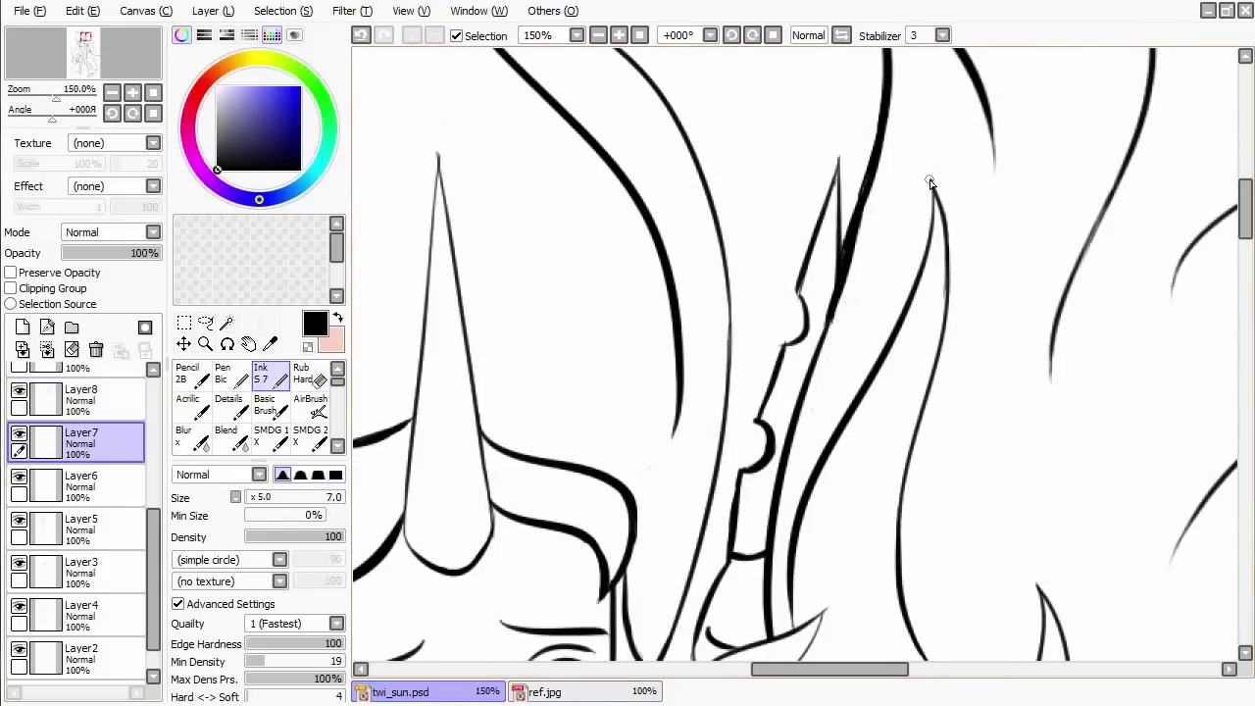
On Layer8, trim the rough edge of the front hair strand beside the horn tip and smooth its thickness.
key("n")
scroll(926, 182, "down", 5)
left_click(103, 403)
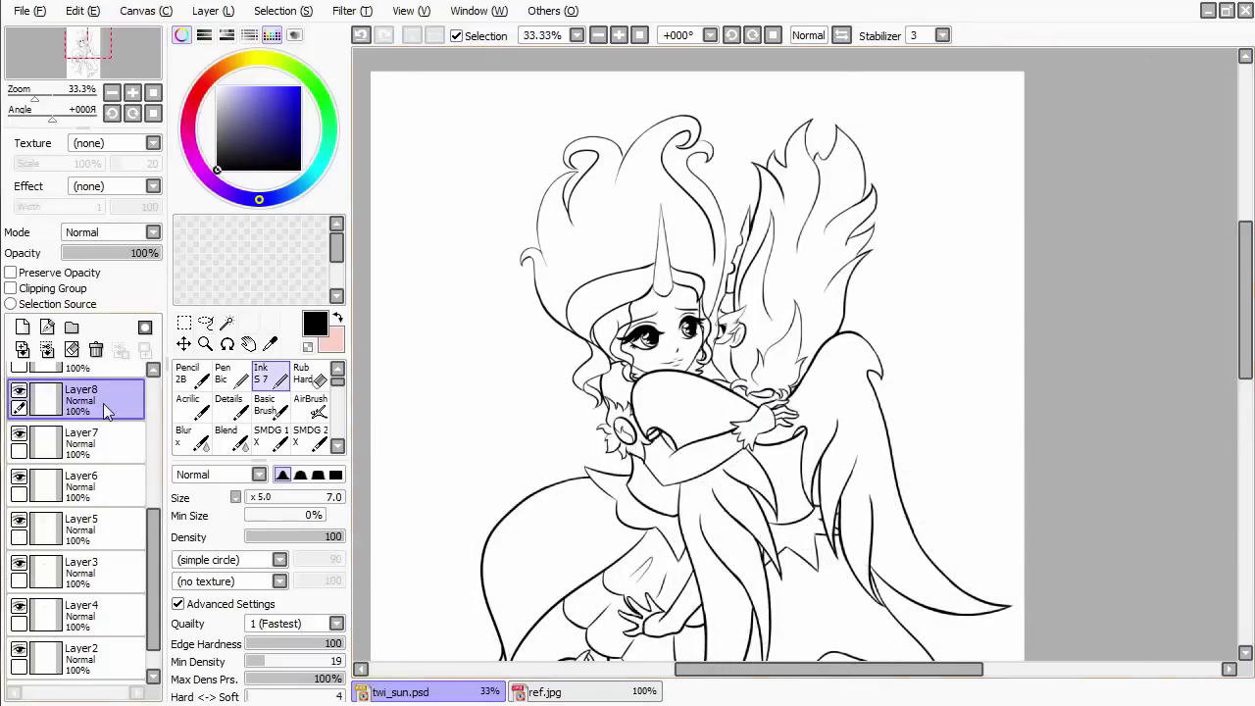
key("ctrl+plus")
scroll(827, 301, "up", 2)
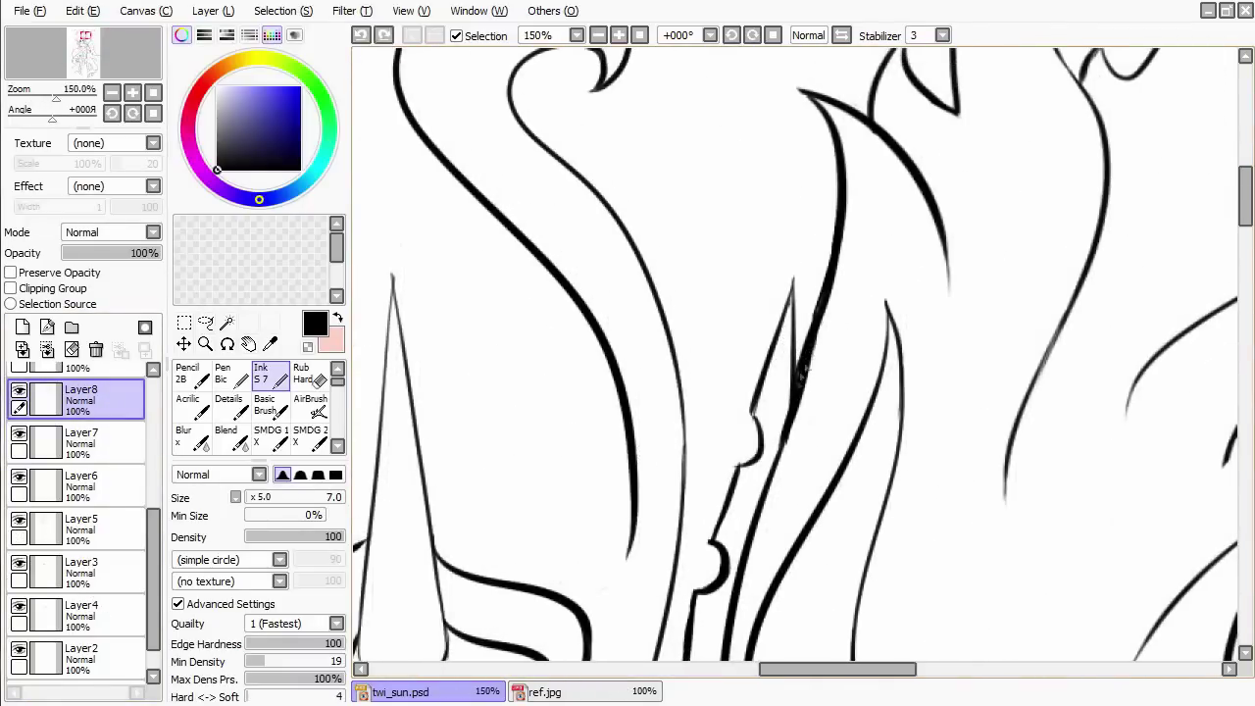
key("e")
mouse_move(799, 402)
left_mouse_down()
mouse_move(806, 323)
mouse_move(799, 408)
left_mouse_up()
key("n")
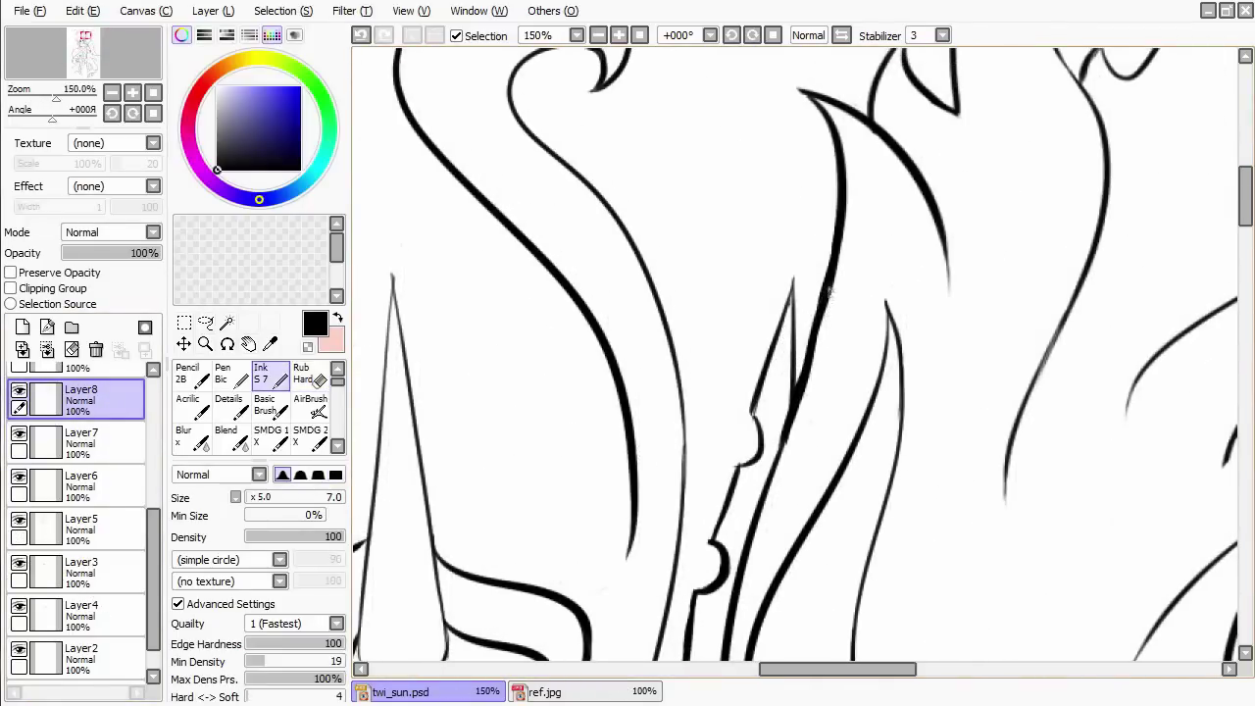
left_click_drag(824, 310, 815, 363)
scroll(804, 352, "down", 4)
Show the Layer1 sketch and examine the glowing wings in ref.jpg.
scroll(78, 519, "down", 1)
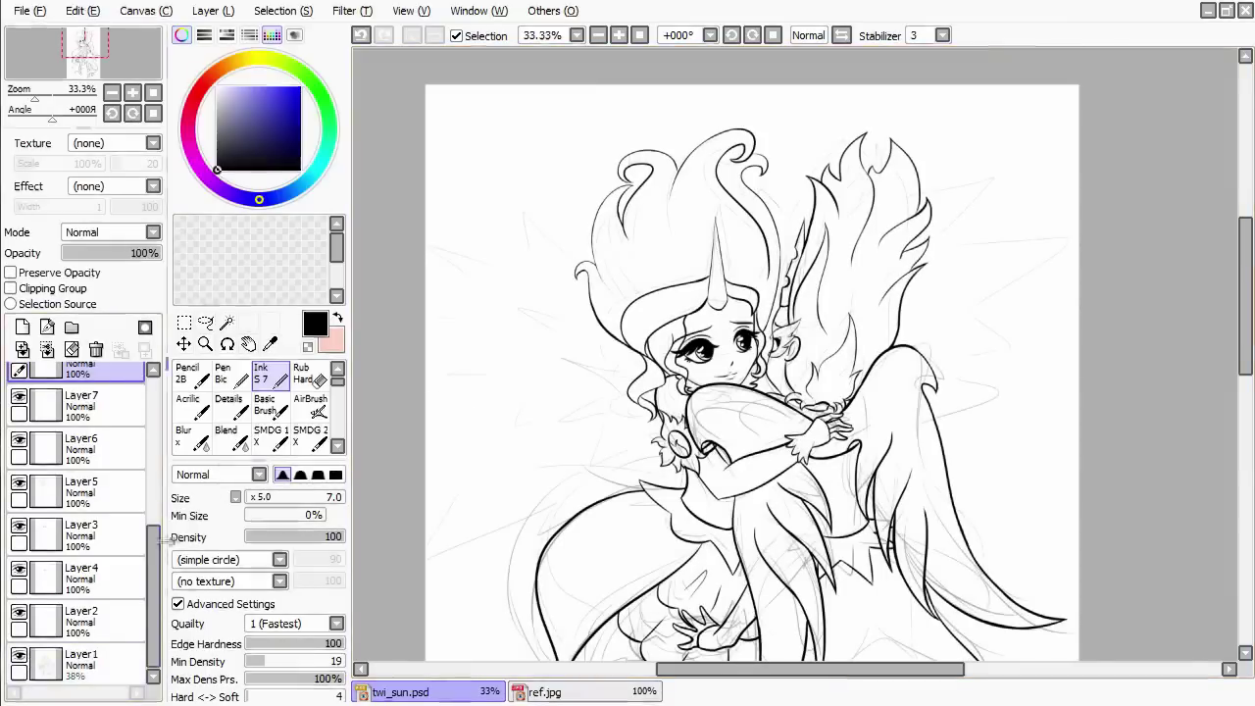
scroll(79, 519, "up", 3)
left_click(539, 692)
left_click_drag(686, 617, 747, 520)
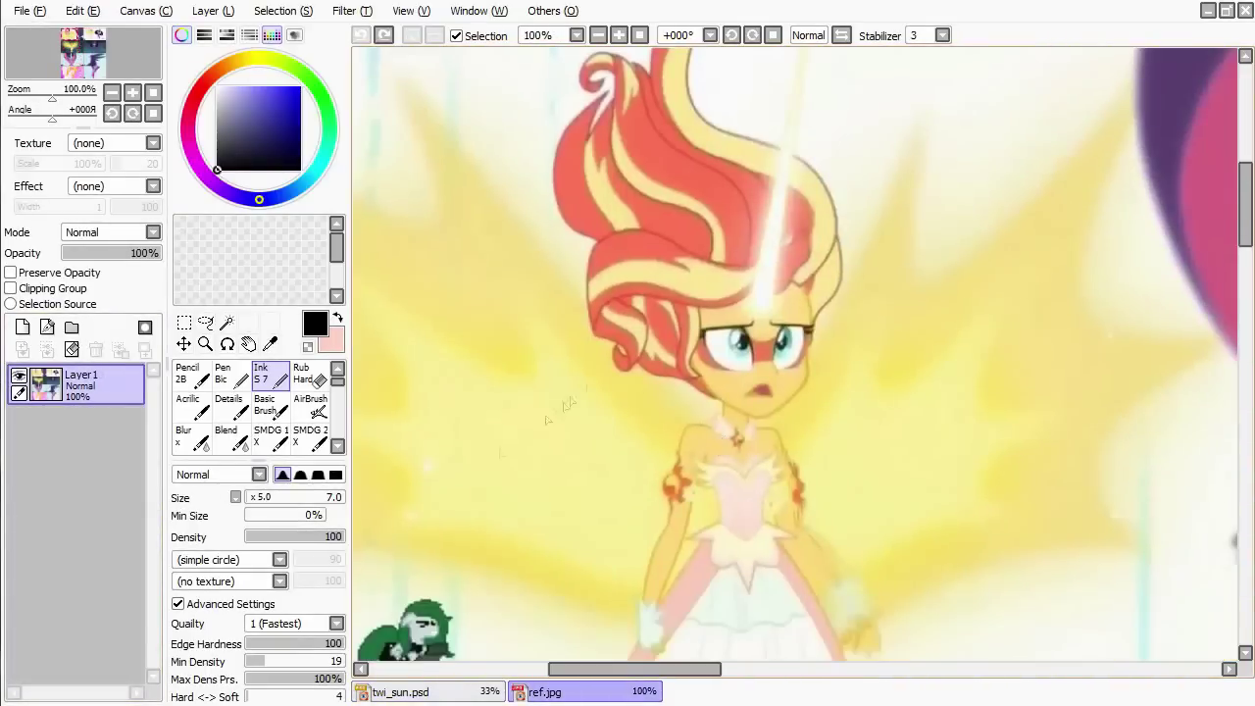
On a new layer in twi_sun.psd, ink the upper spikes of the jagged wing behind the long-haired character.
left_click(400, 692)
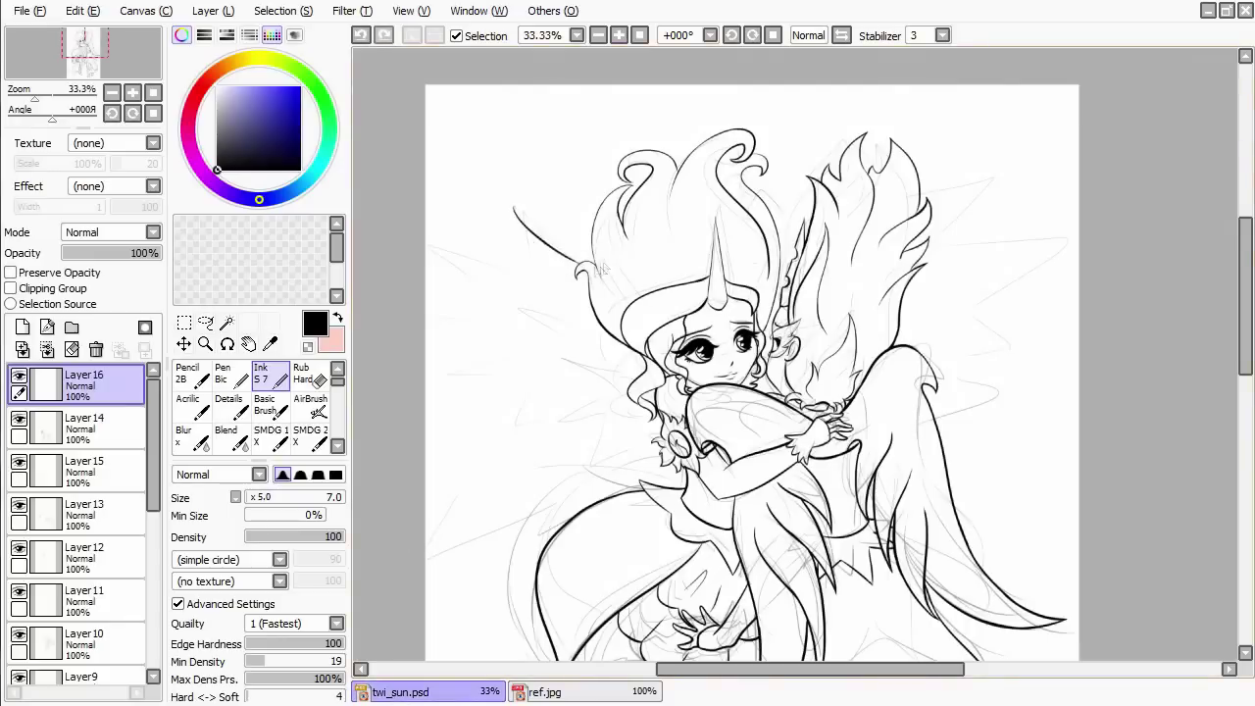
key("ctrl+z")
mouse_move(513, 213)
left_mouse_down()
mouse_move(423, 257)
mouse_move(530, 362)
left_mouse_up()
key("ctrl+z")
left_click_drag(423, 310, 519, 383)
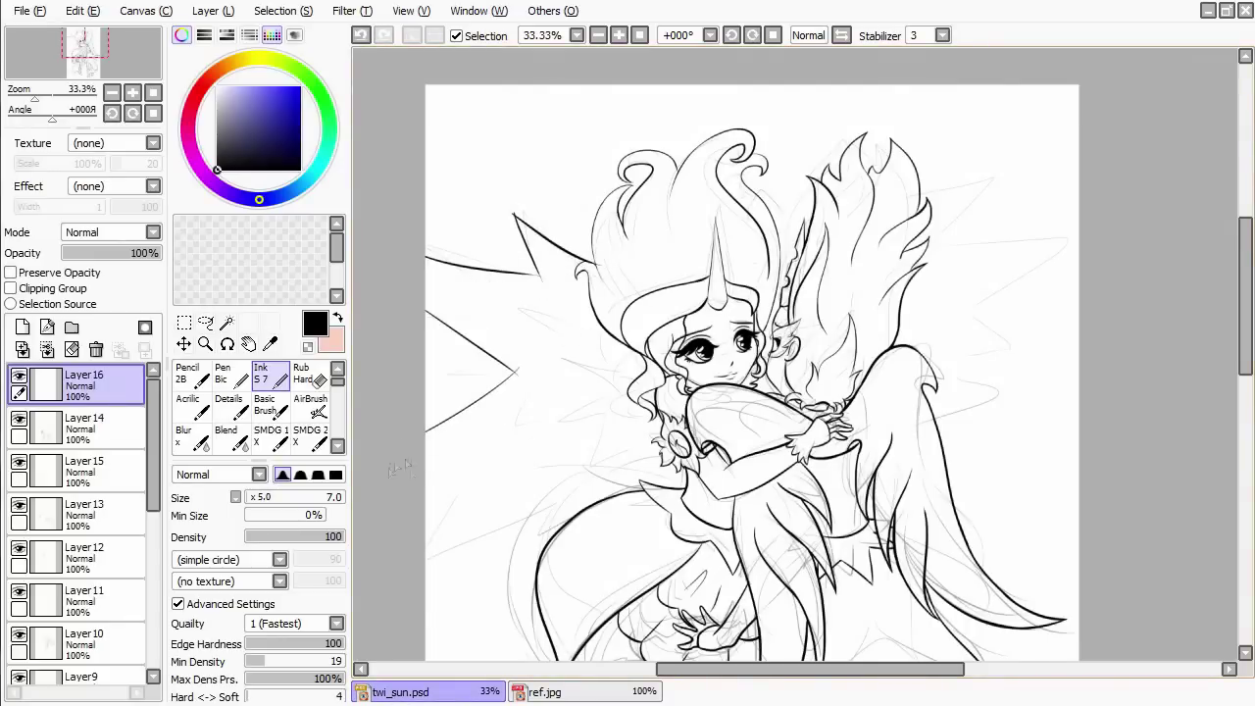
Recheck the wing shape in ref.jpg and ink the lower spikes of the long-haired character's wing on Layer16.
key("ctrl+z")
key("ctrl+Tab")
key("ctrl+Tab")
key("ctrl+Tab")
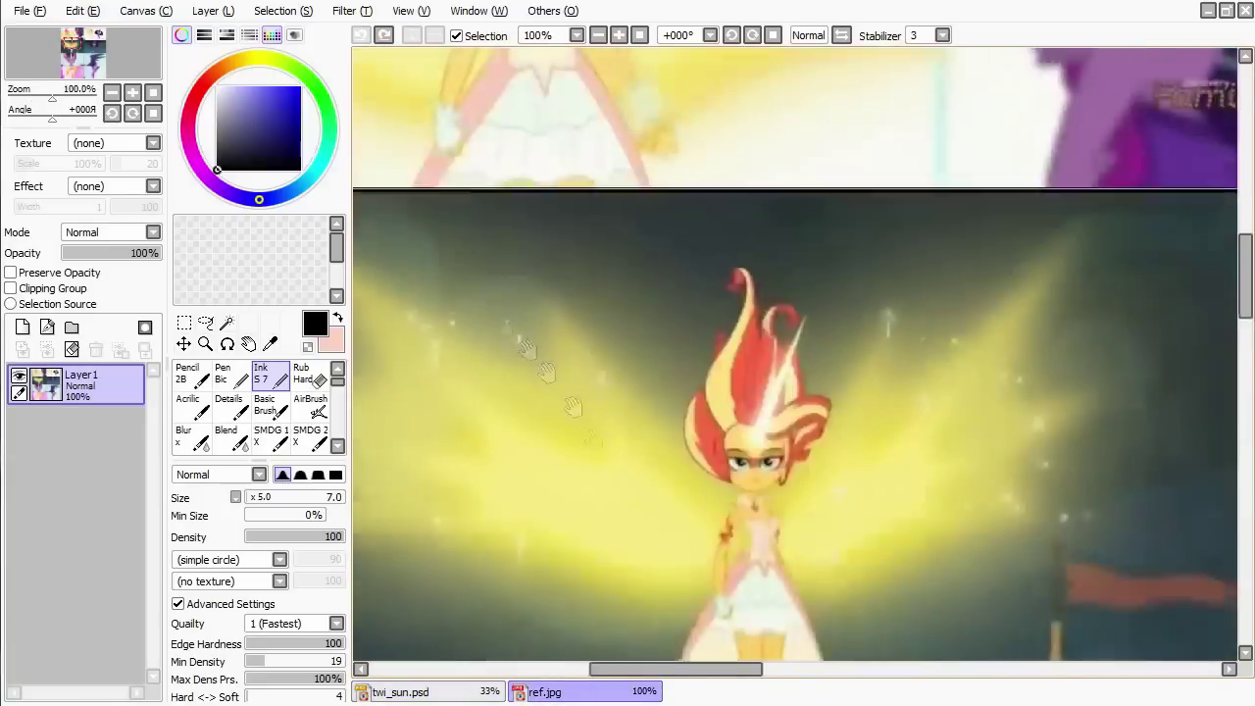
key("ctrl+Tab")
left_click_drag(557, 435, 529, 496)
key("ctrl+z")
key("ctrl+z")
mouse_move(476, 446)
left_mouse_down()
mouse_move(555, 463)
mouse_move(431, 447)
left_mouse_up()
key("ctrl+z")
key("ctrl+z")
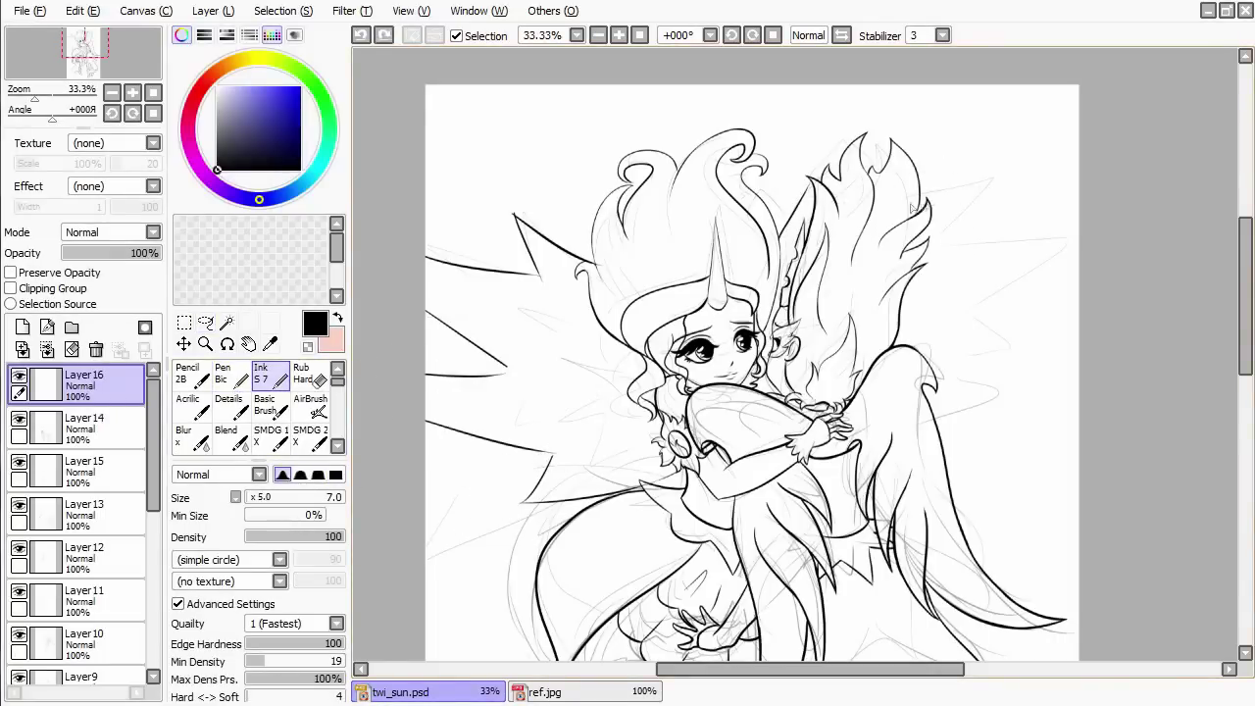
Ink the spikes of the opposite wing behind the flame-haired character on Layer16.
left_click_drag(927, 204, 943, 260)
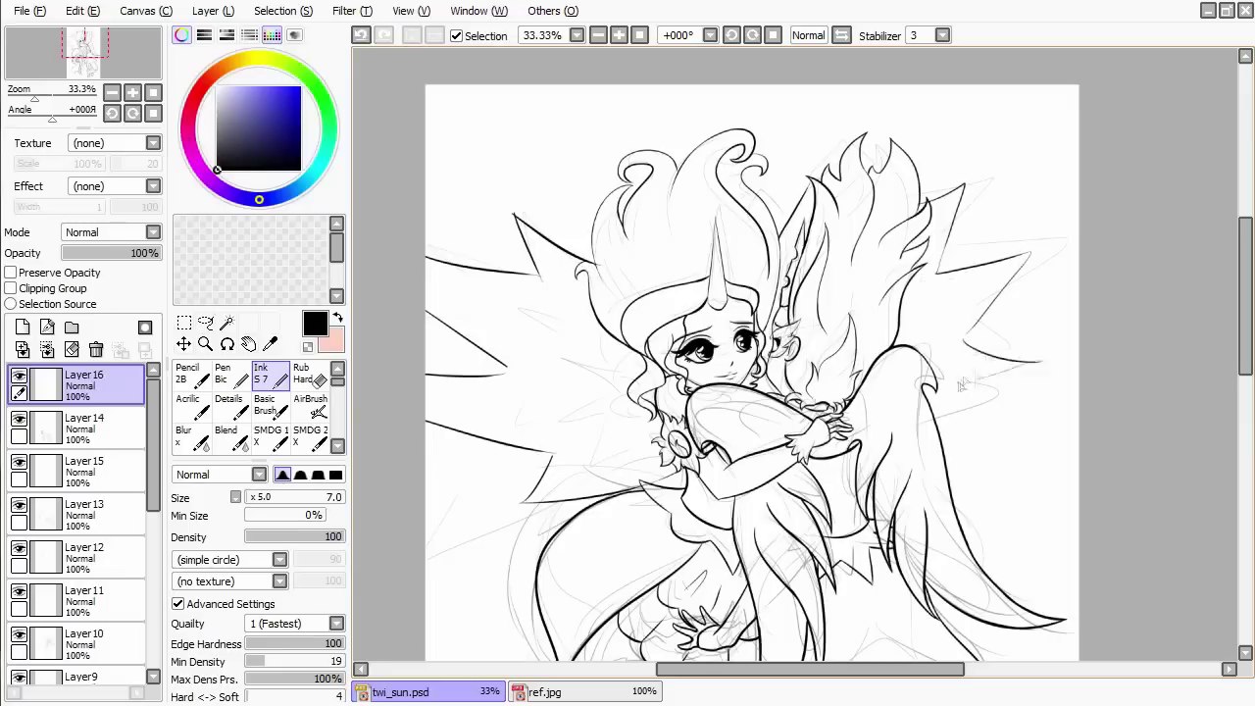
left_click_drag(1009, 349, 956, 345)
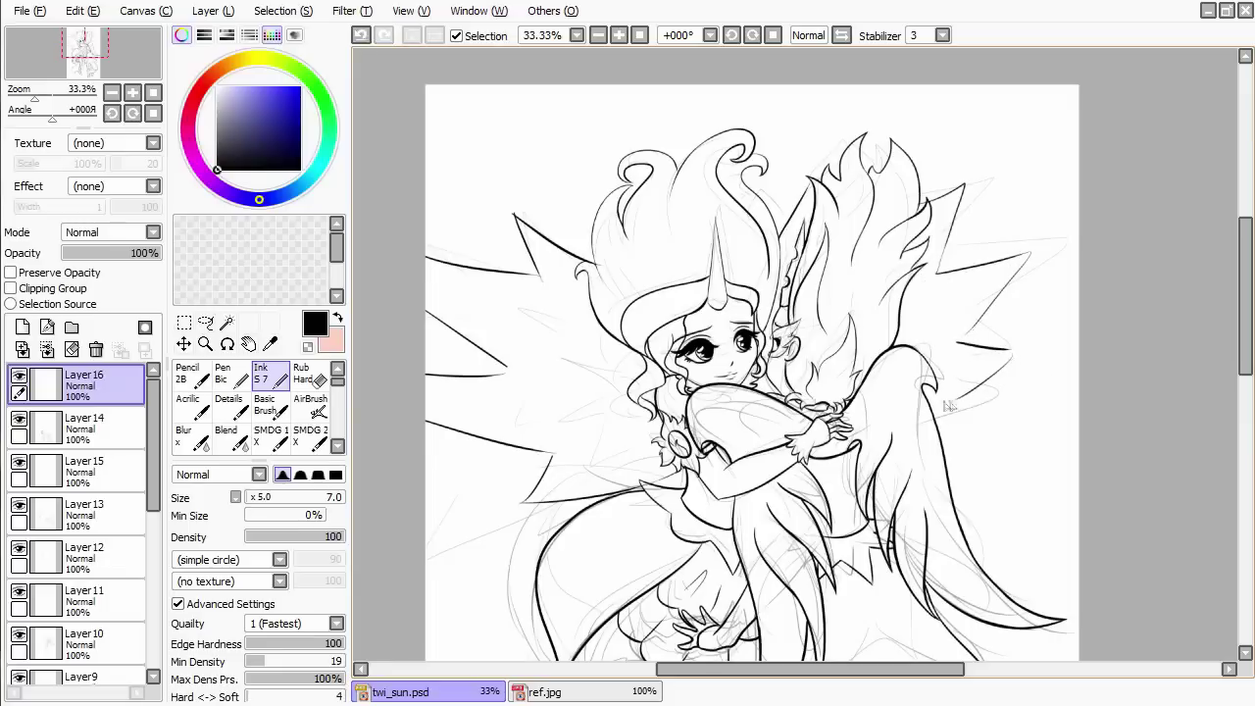
scroll(686, 373, "down", 2)
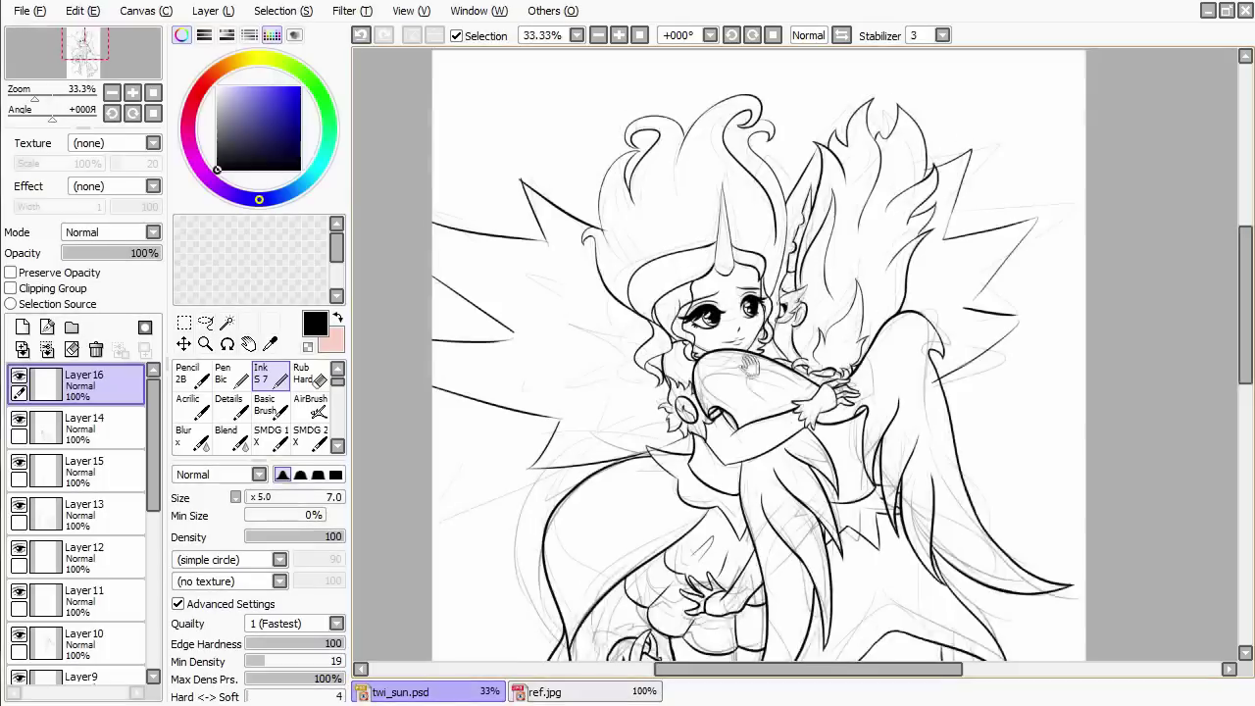
Lasso the lowest spikes of the long-haired character's wing, move them outward toward the canvas edge and deselect.
key("l")
mouse_move(613, 327)
left_mouse_down()
mouse_move(451, 483)
mouse_move(428, 446)
left_mouse_up()
left_click_drag(509, 392, 490, 421)
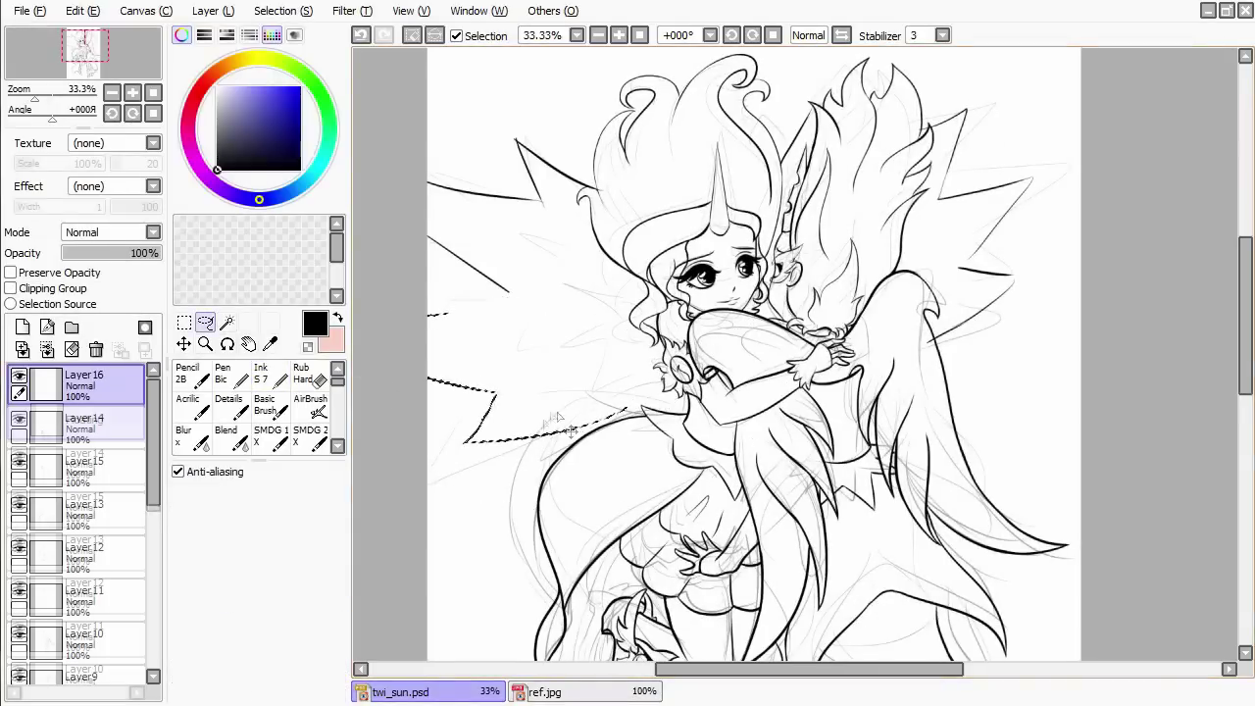
key("ctrl+d")
Ink an inner row of jagged spikes inside the long-haired character's wing.
key("n")
mouse_move(530, 323)
left_mouse_down()
mouse_move(504, 347)
mouse_move(583, 306)
left_mouse_up()
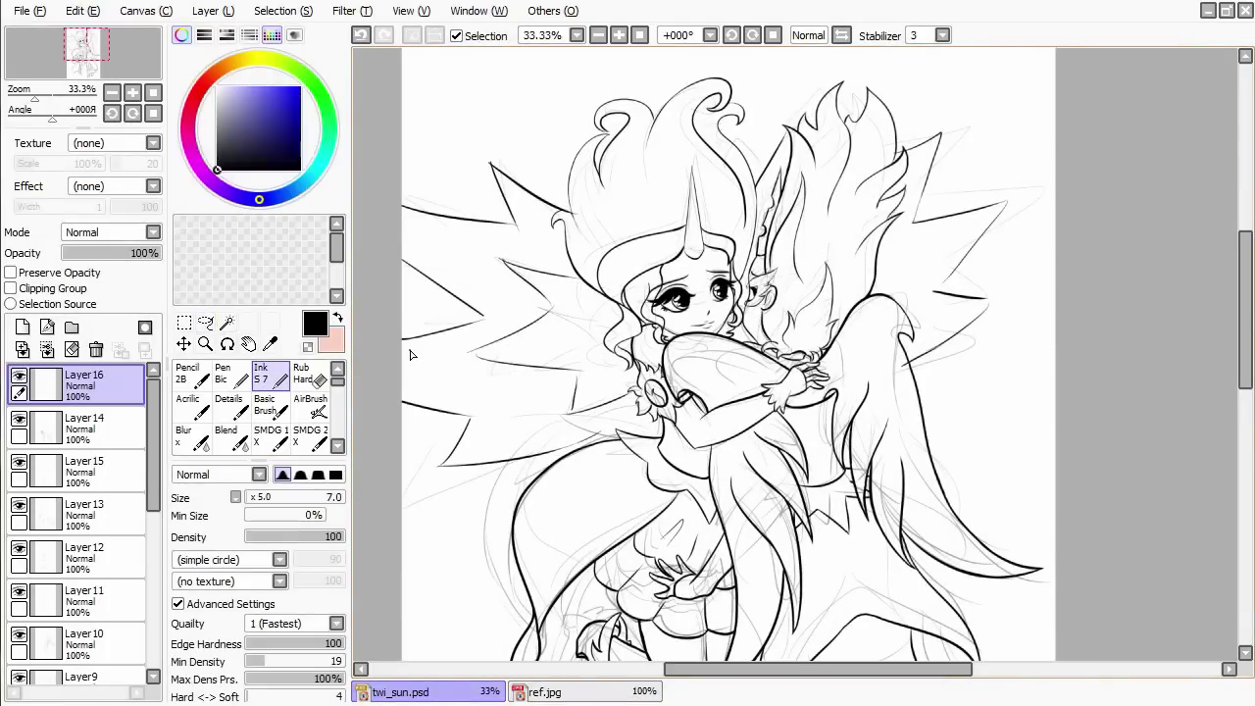
scroll(411, 355, "down", 2)
scroll(415, 359, "up", 1)
Lasso all outer spikes of the long-haired character's wing, shift them slightly outward and deselect.
key("b")
key("l")
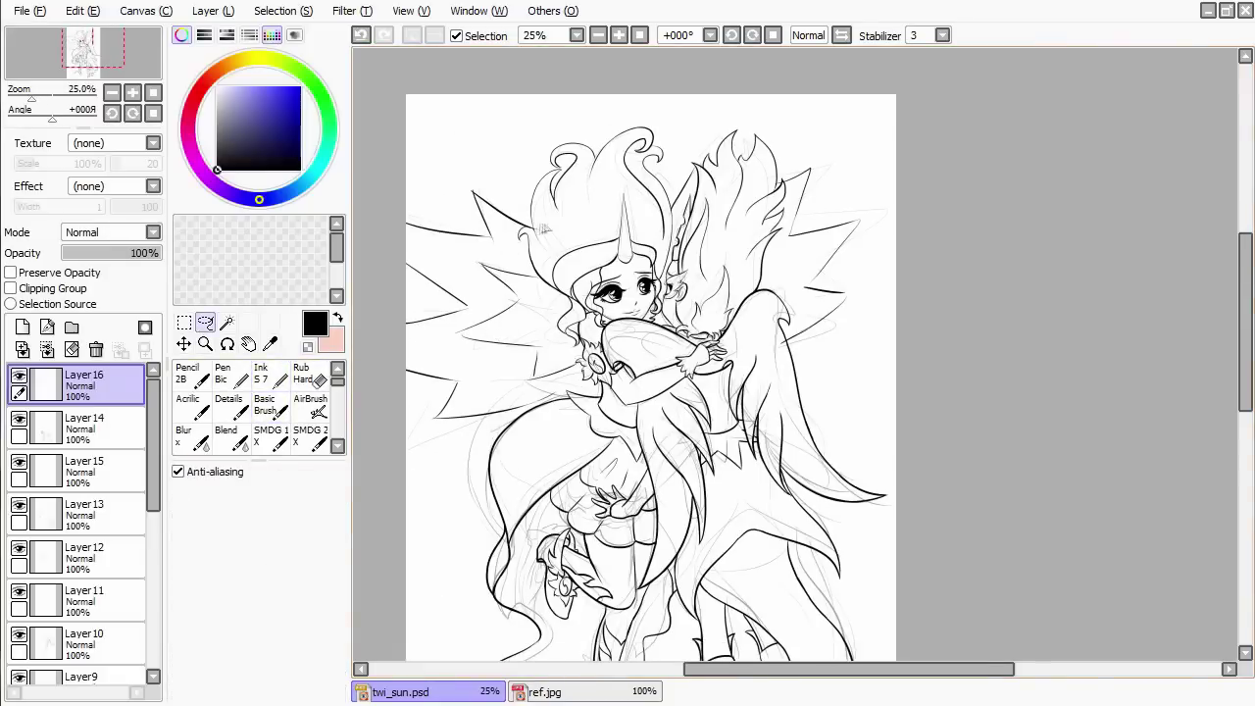
left_click_drag(519, 164, 499, 154)
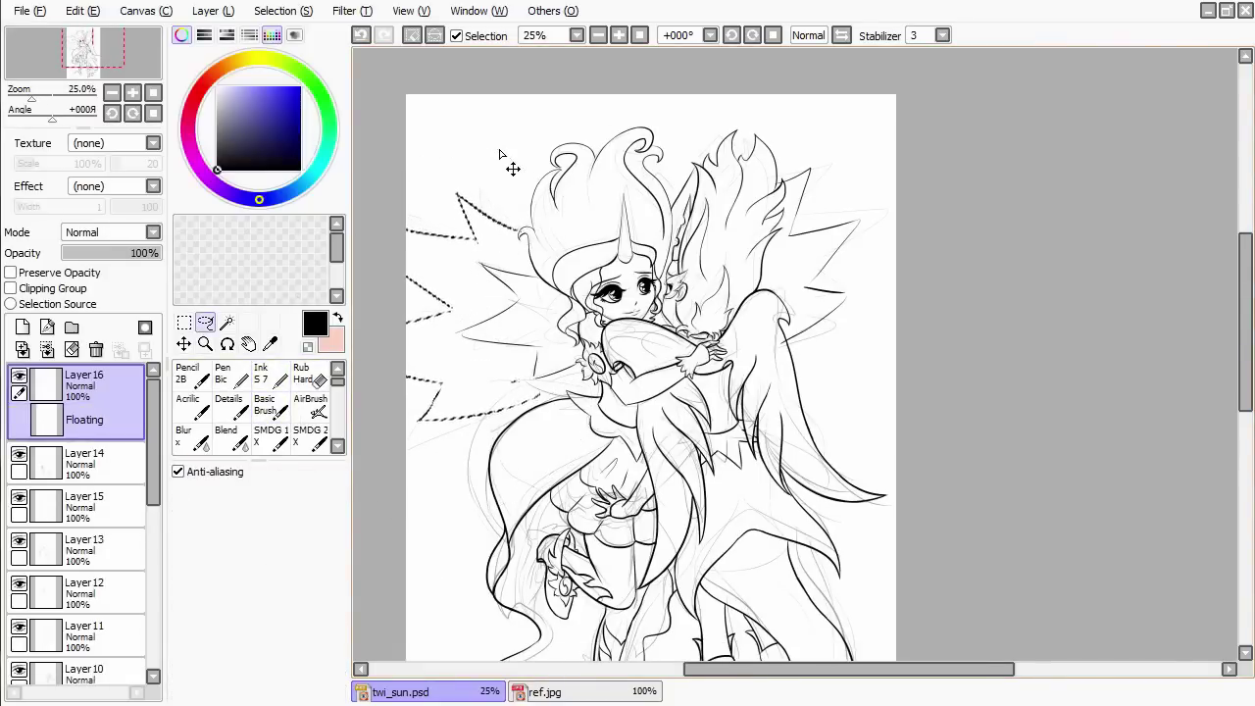
key("ctrl+d")
Clean up the jagged wings on Layer16, trimming overshooting lines and reinforcing the spikes' corners.
scroll(504, 159, "up", 3)
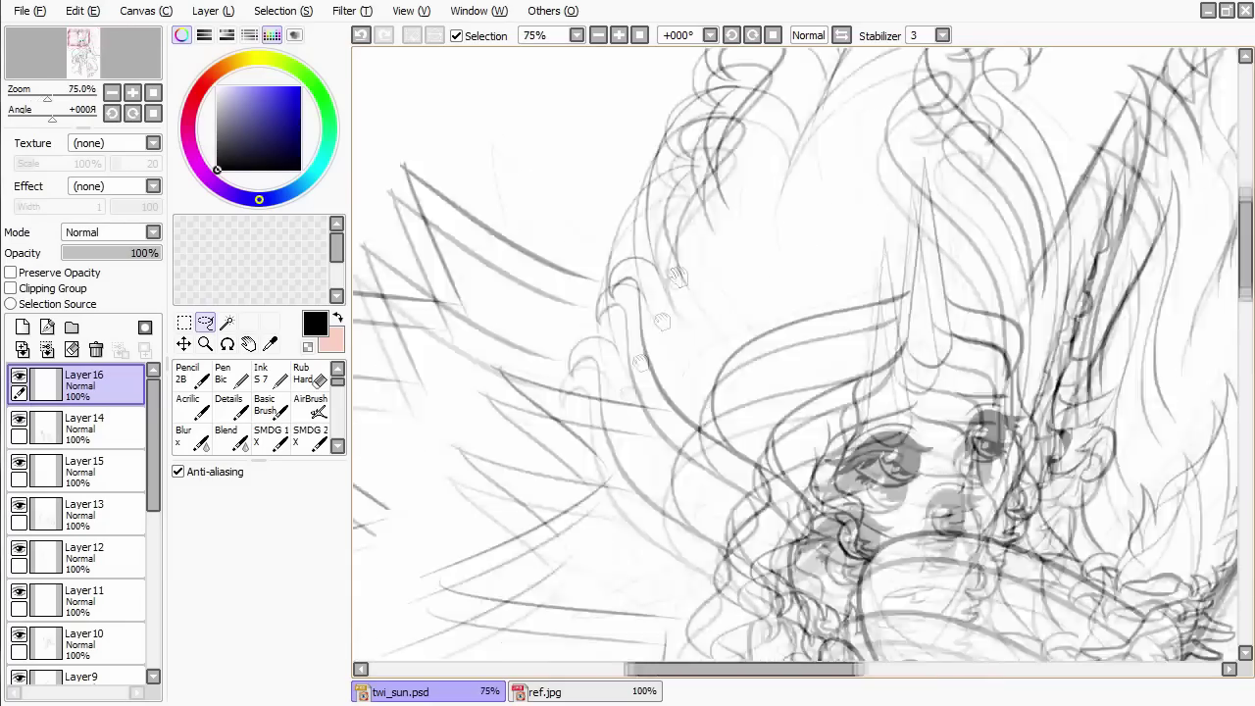
key("e")
left_click_drag(673, 162, 702, 250)
left_click_drag(624, 51, 676, 383)
mouse_move(823, 441)
left_mouse_down()
mouse_move(813, 471)
mouse_move(878, 686)
left_mouse_up()
mouse_move(490, 490)
left_mouse_down()
mouse_move(729, 334)
mouse_move(1157, 187)
left_mouse_up()
key("e")
key("b")
left_click_drag(882, 402, 794, 230)
key("e")
key("b")
Hide the Layer1 sketch and bring the whole line art into view.
scroll(683, 369, "down", 3)
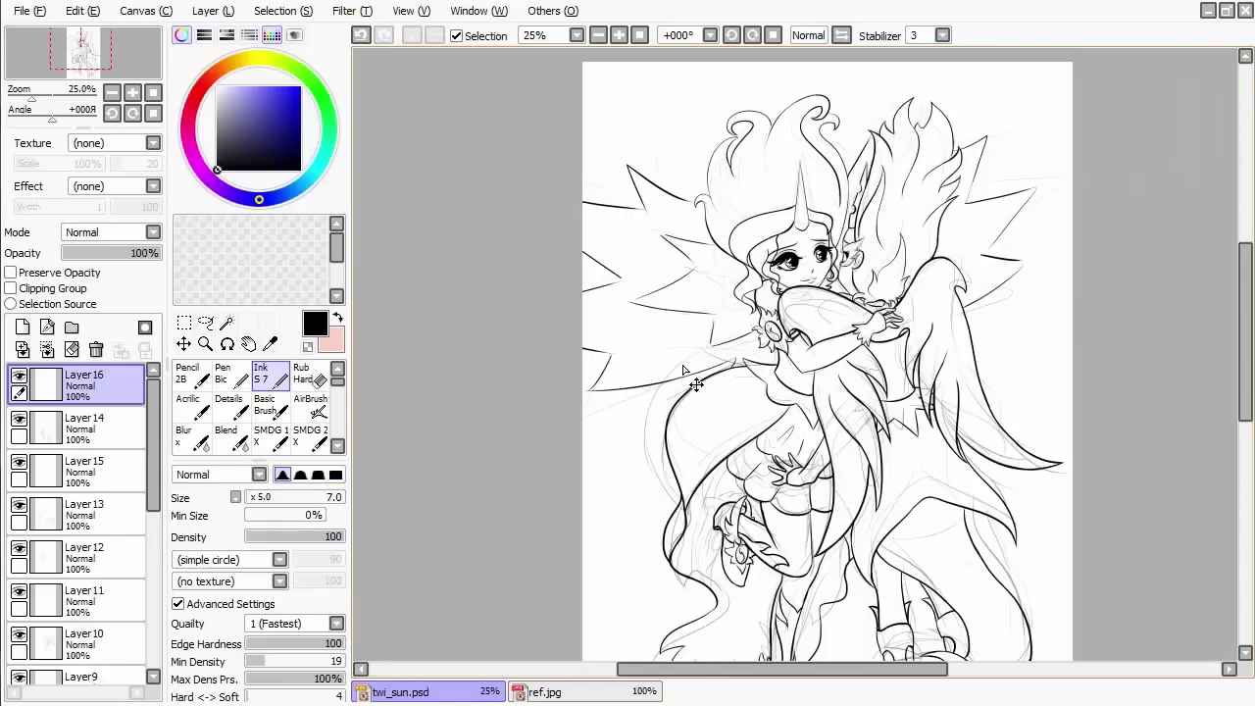
scroll(79, 432, "down", 5)
scroll(504, 462, "down", 1)
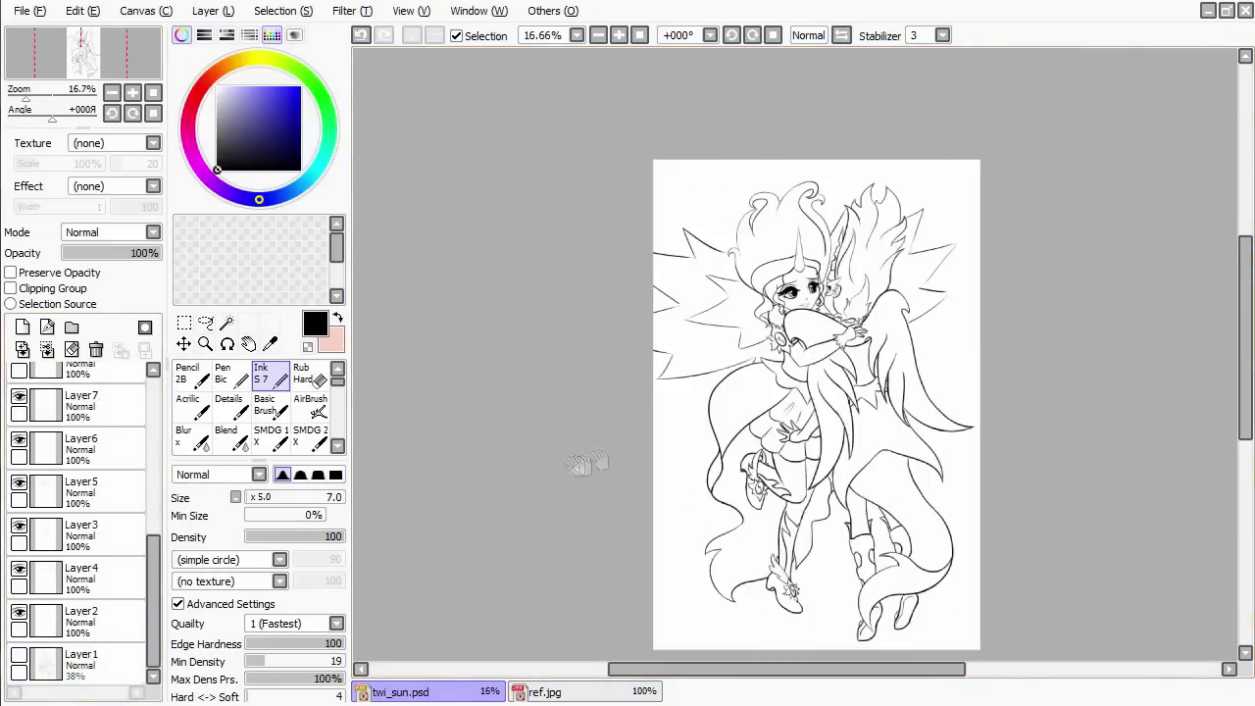